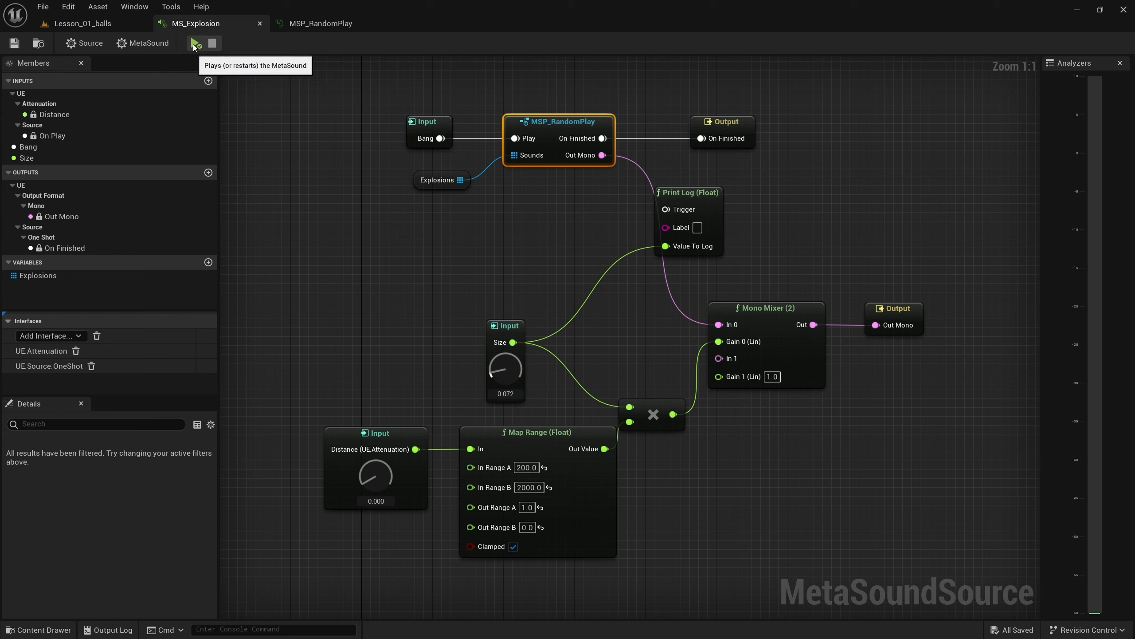
# Preview the MS_Explosion MetaSound and play-test the Lesson_01_balls level, running and jumping among the exploding balls
pyautogui.click(195, 43)
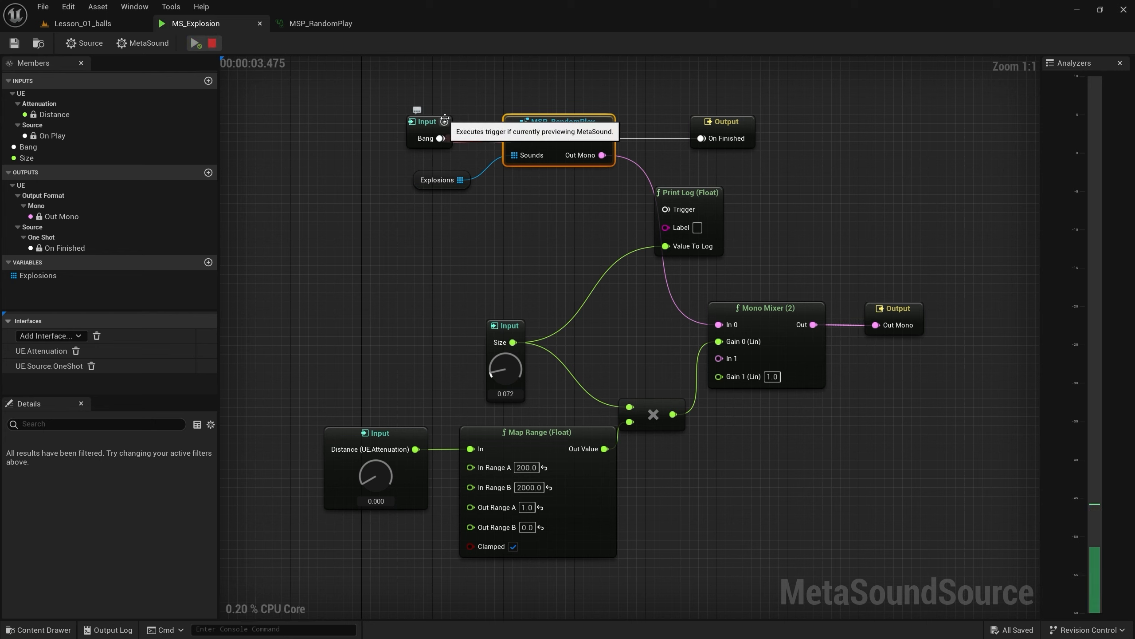
pyautogui.click(94, 25)
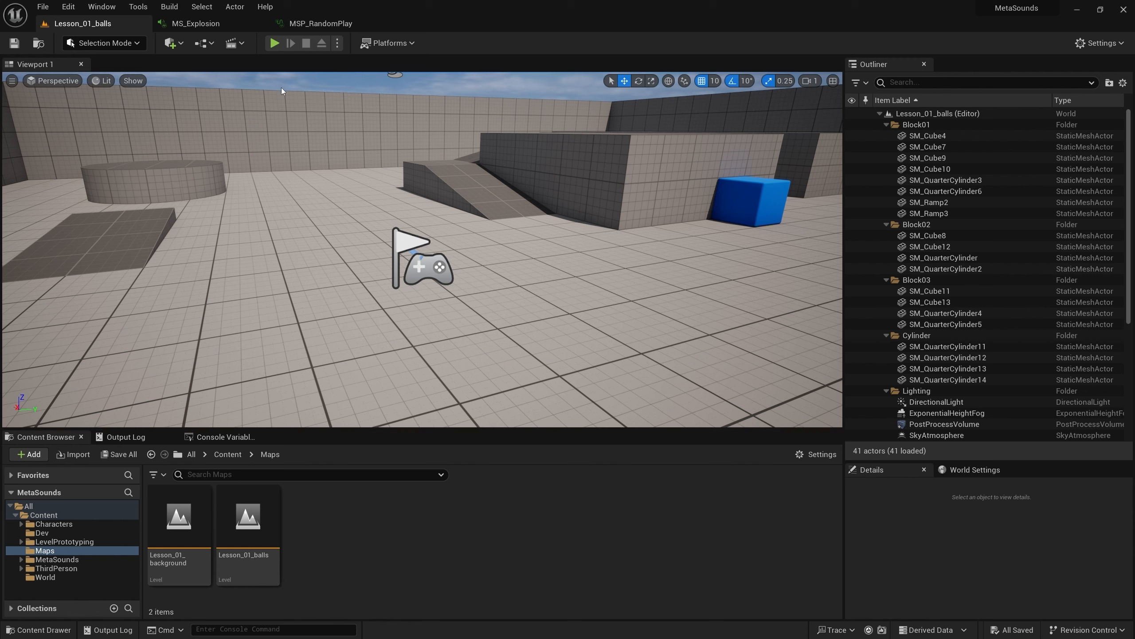
pyautogui.click(274, 42)
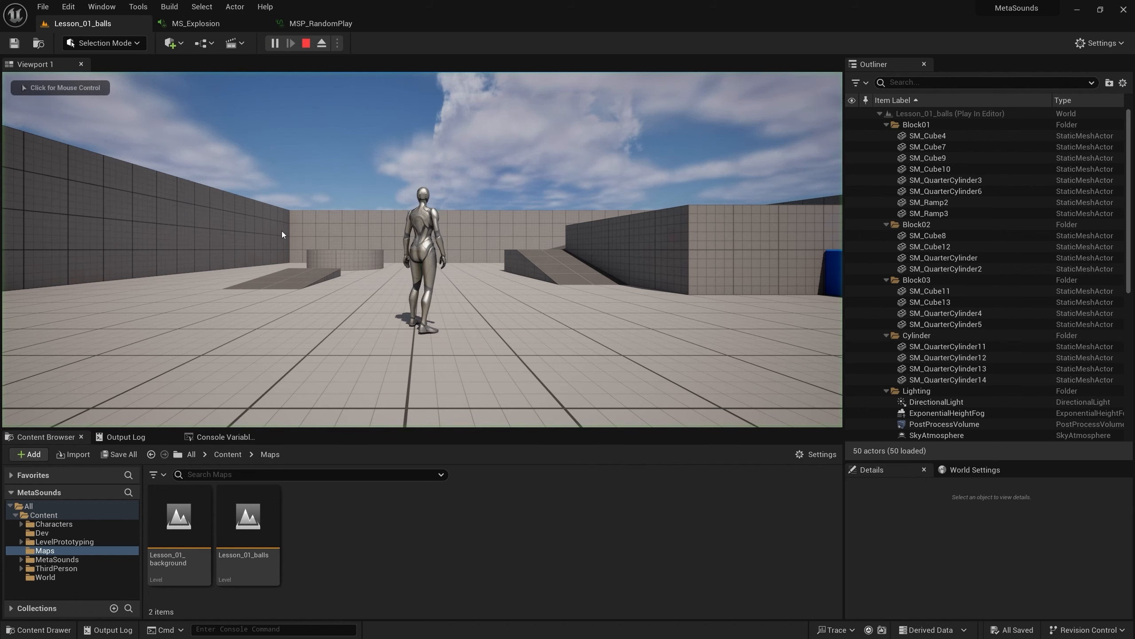
pyautogui.press('w')
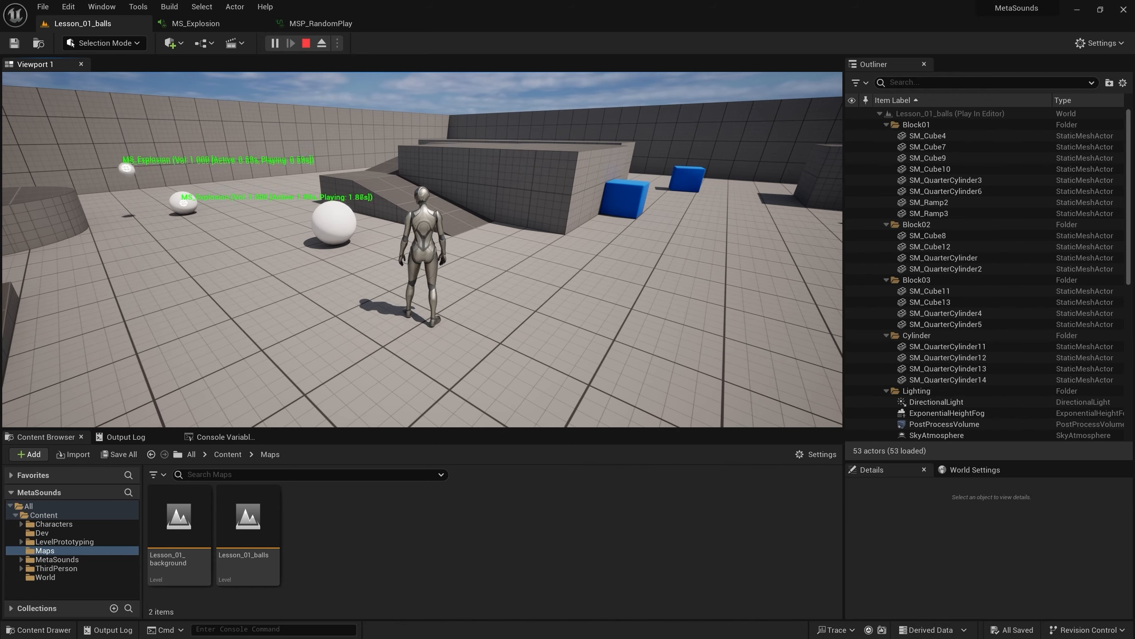
pyautogui.press('w')
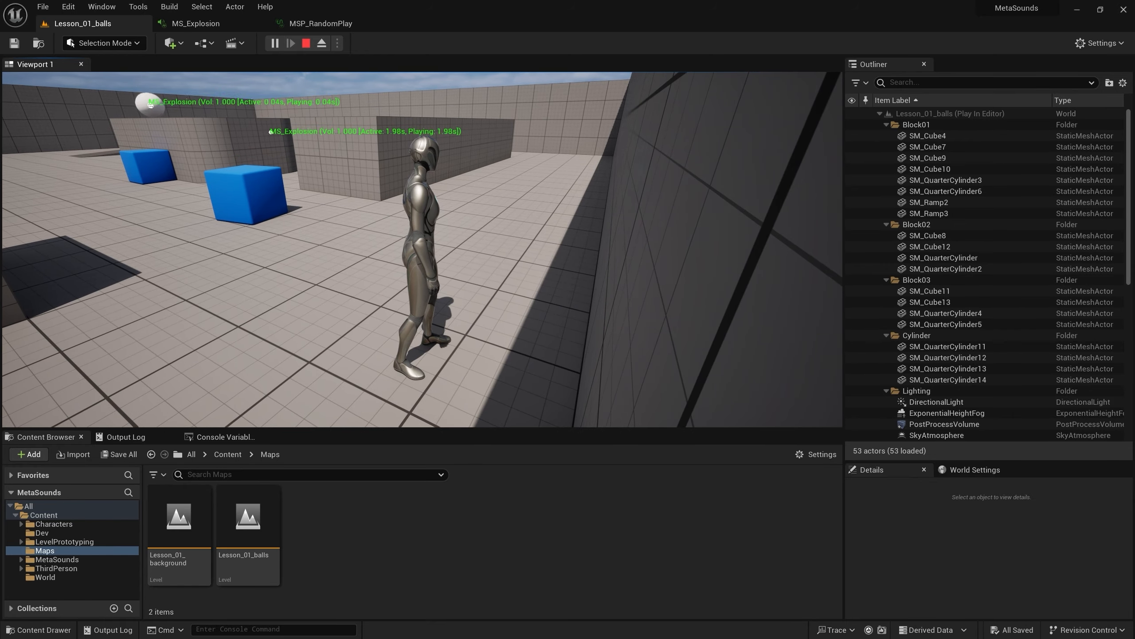
pyautogui.press('w')
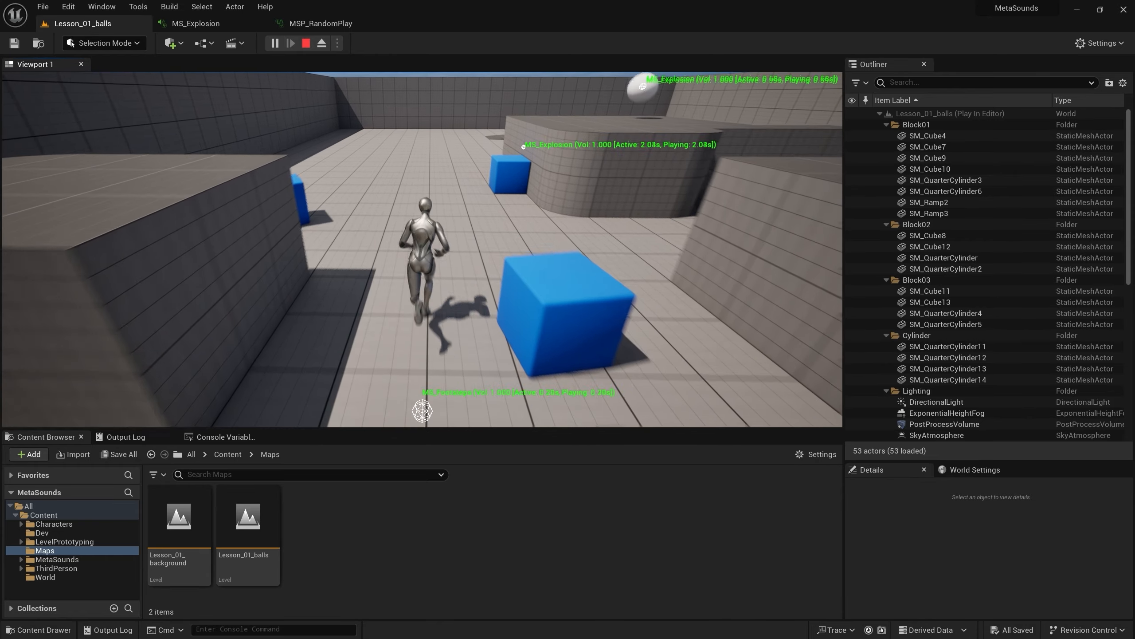
pyautogui.press('space')
pyautogui.press('space')
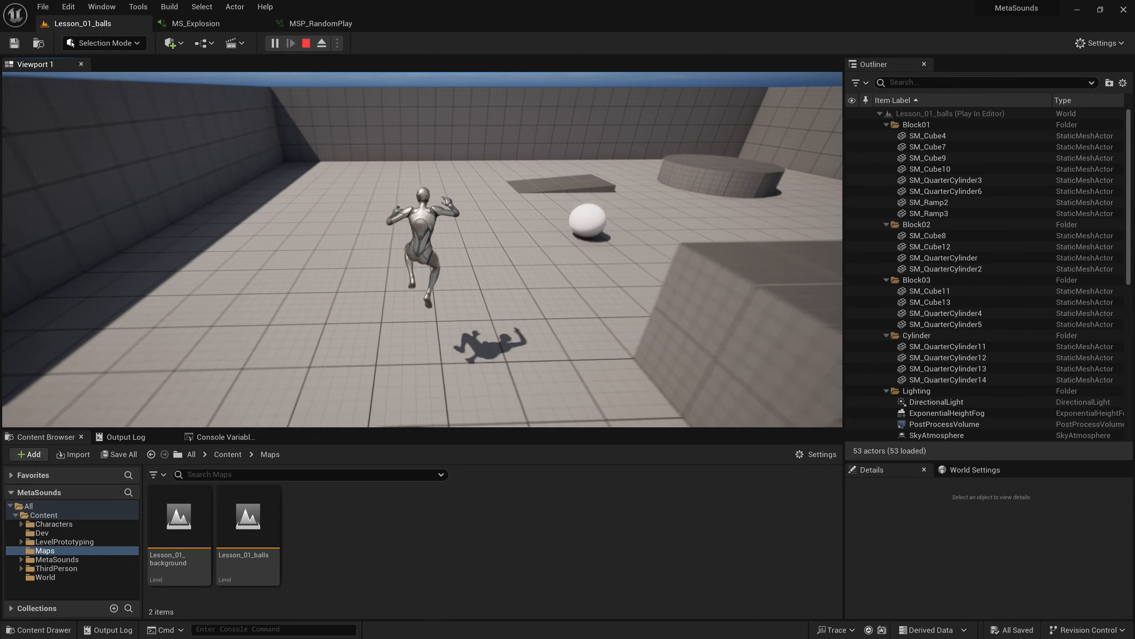
pyautogui.press('Escape')
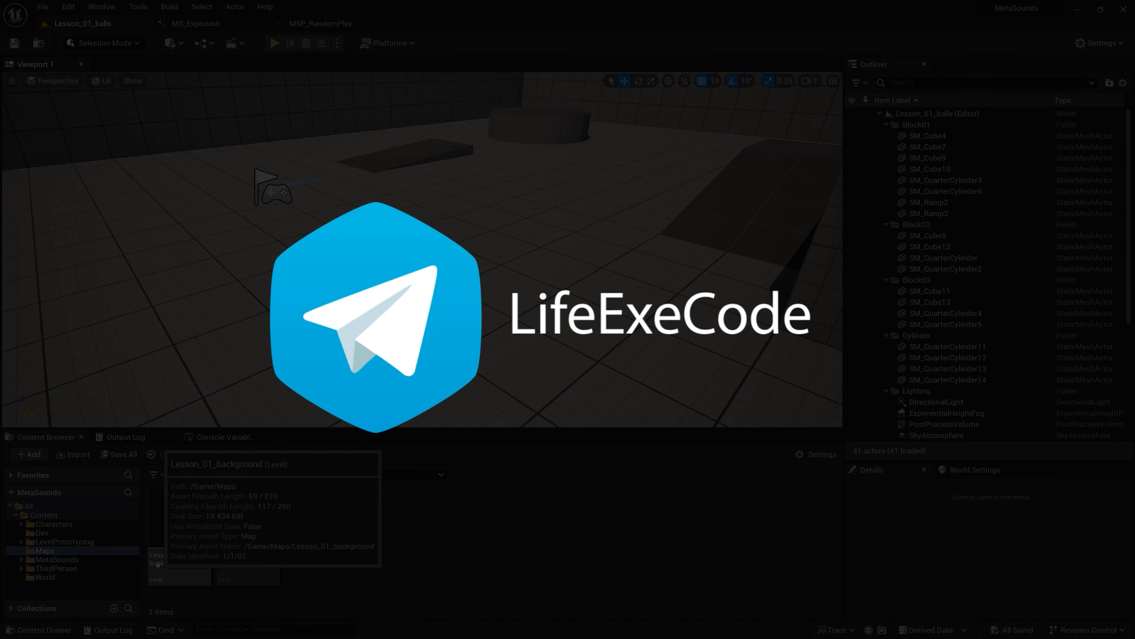
# Open the Lesson_01_background level and play-test it, moving the character around to hear the background sound
pyautogui.doubleClick(178, 523)
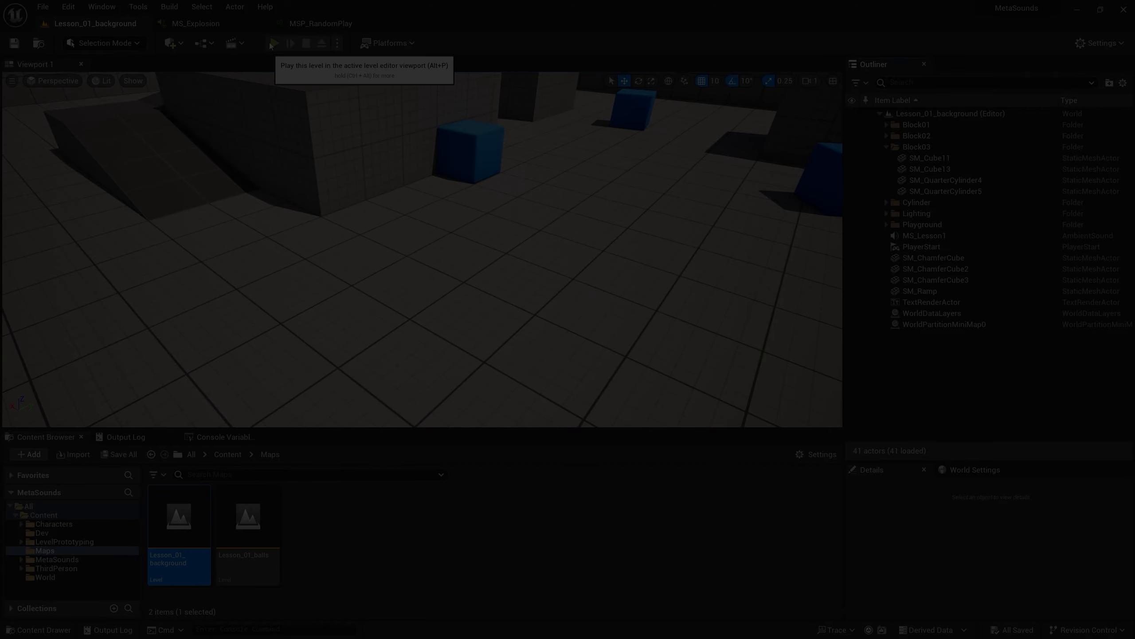
pyautogui.click(272, 43)
pyautogui.press('w')
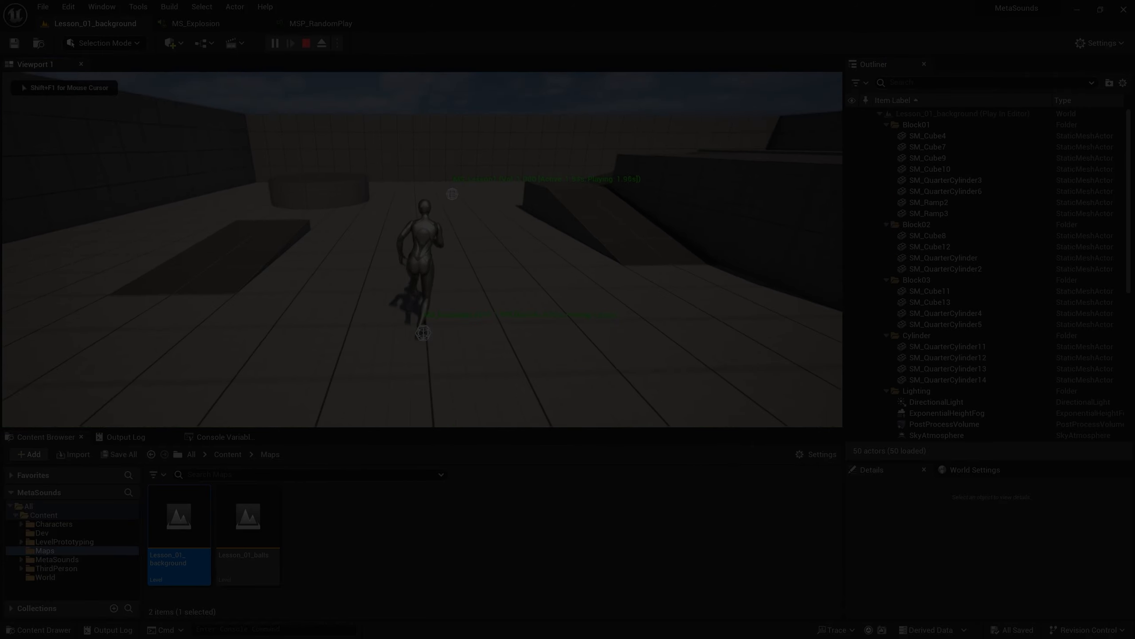
pyautogui.press('w')
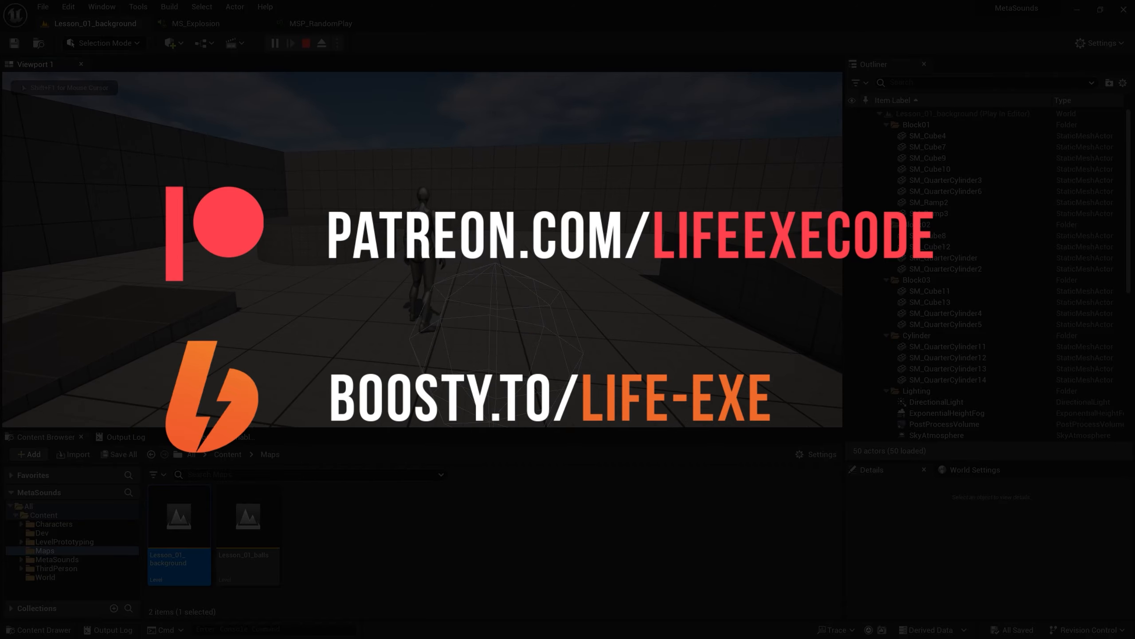
pyautogui.press('w')
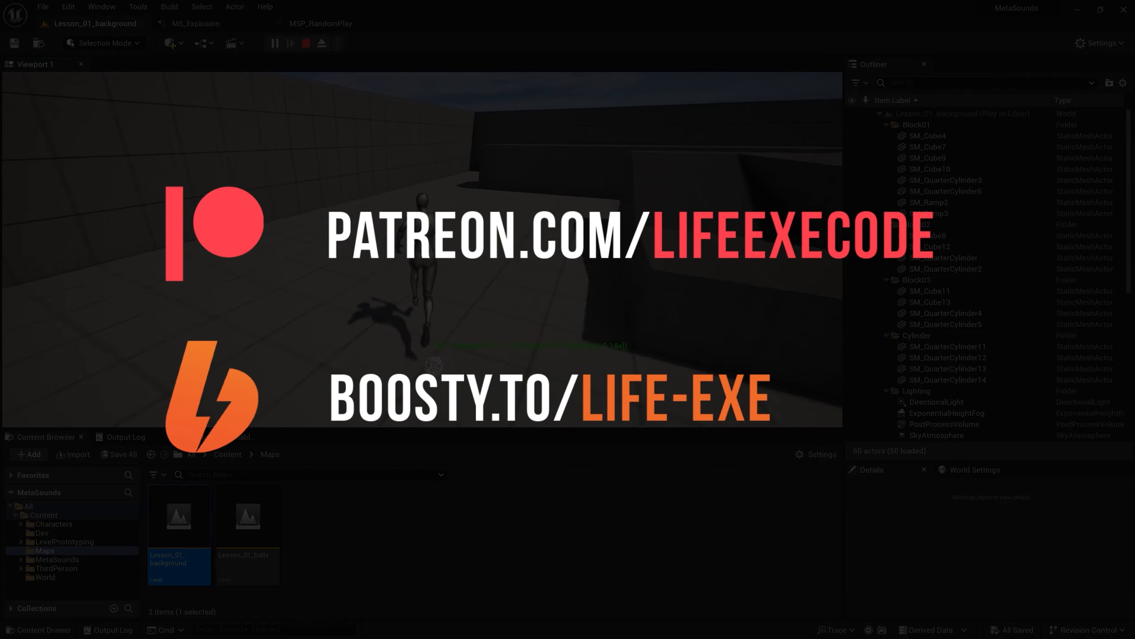
pyautogui.press('w')
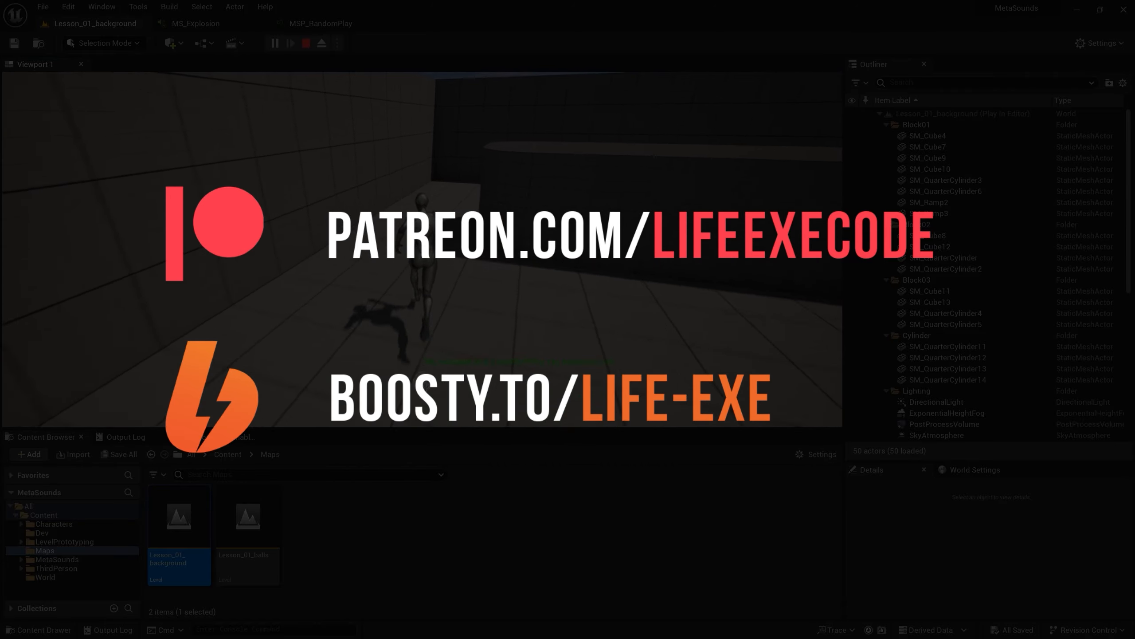
pyautogui.press('w')
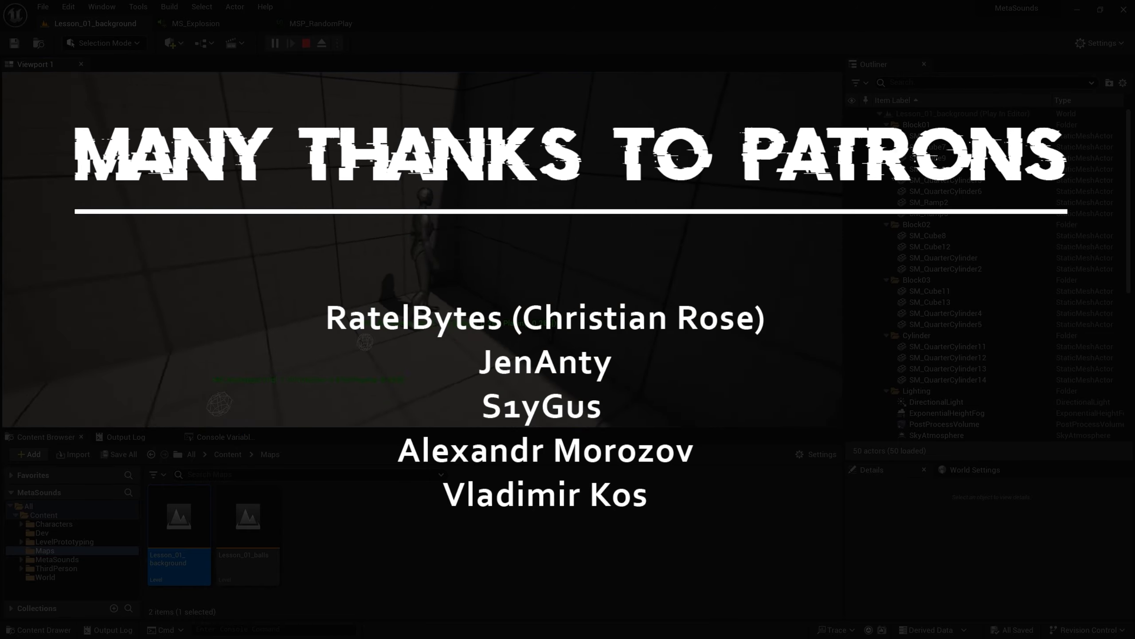
pyautogui.press('w')
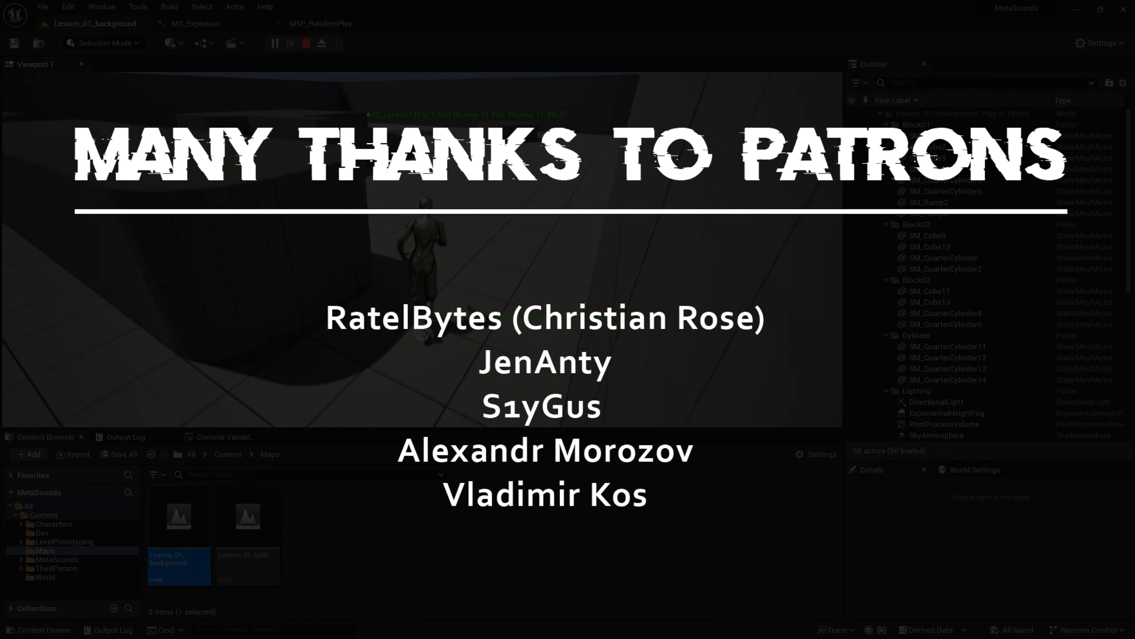
pyautogui.press('w')
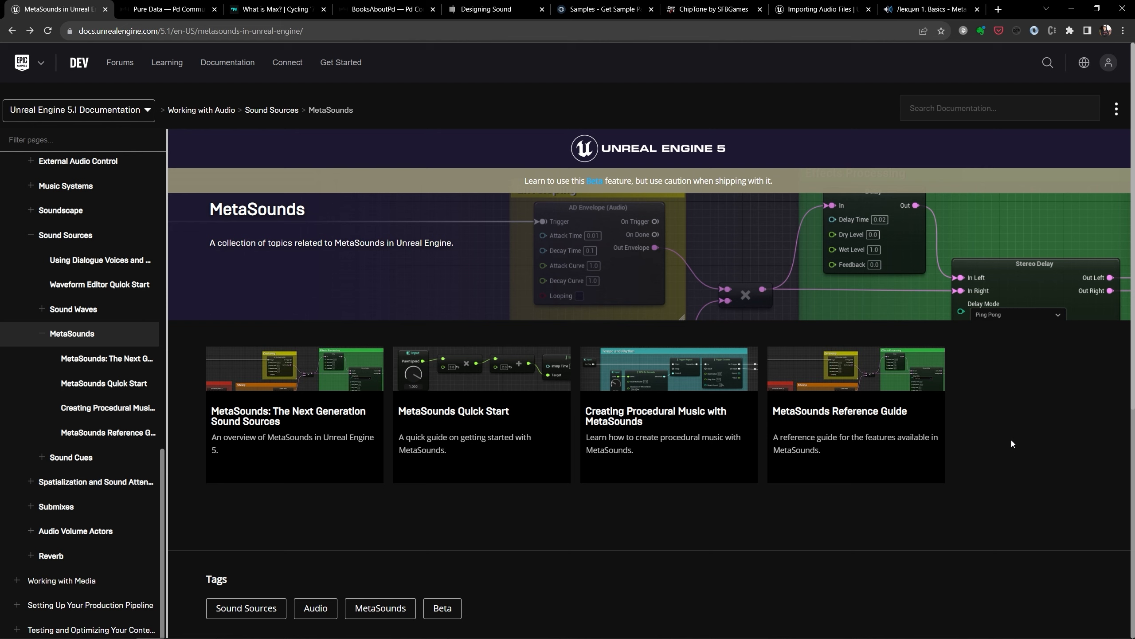
# Review the Pure Data home page and the "What is Max?" product page as far as the "Make Sound with a Gesture" section
pyautogui.click(148, 9)
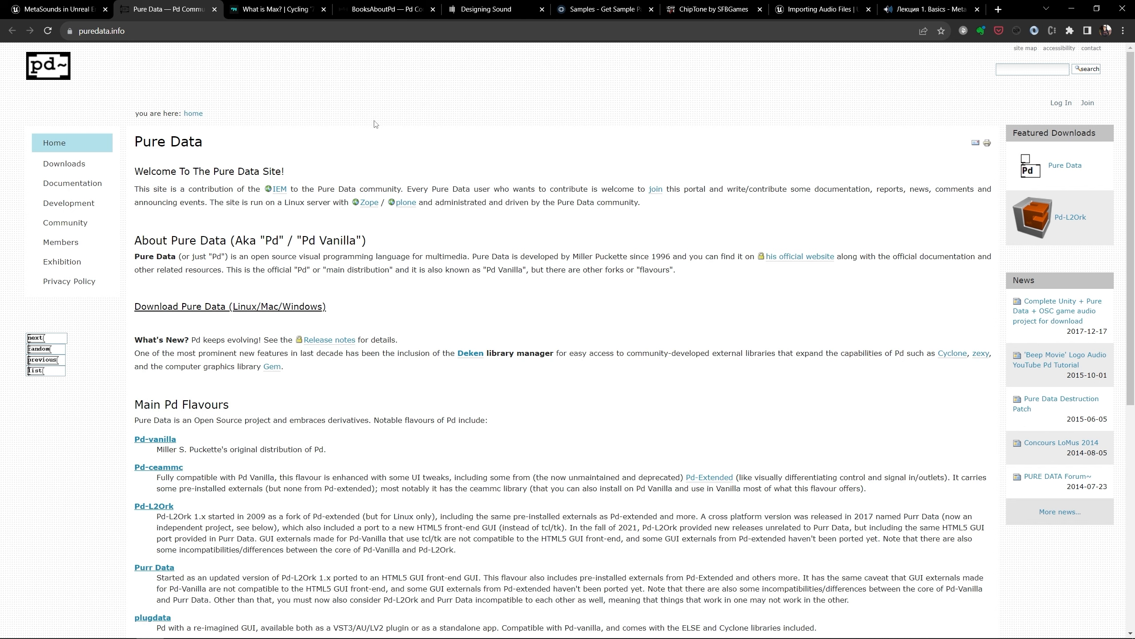
pyautogui.click(259, 5)
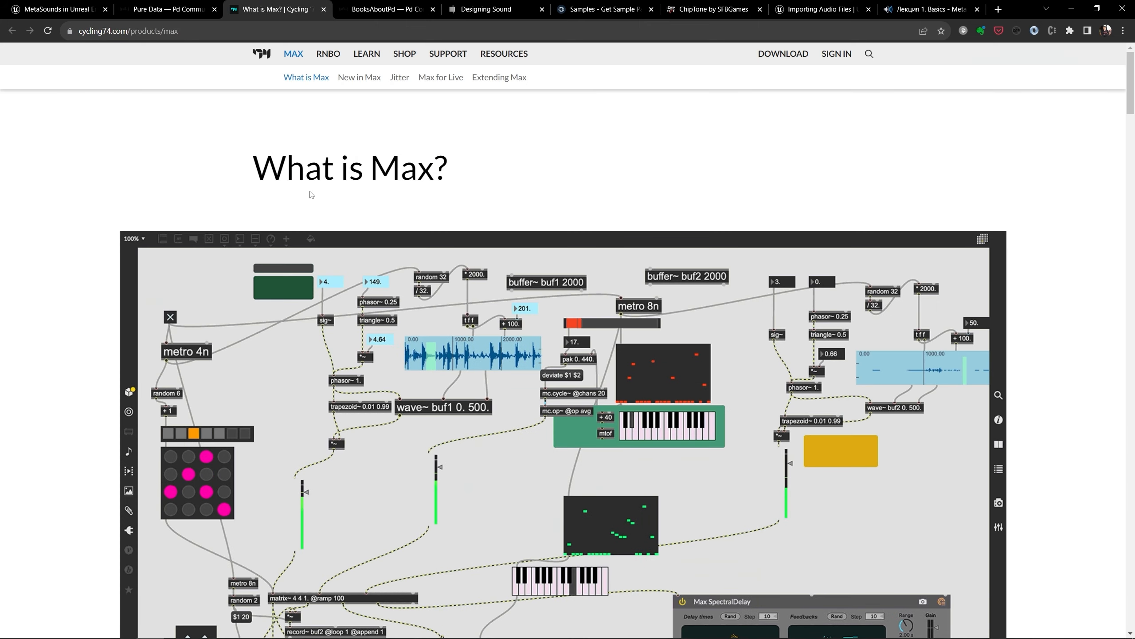
pyautogui.scroll(-1, 282, 179)
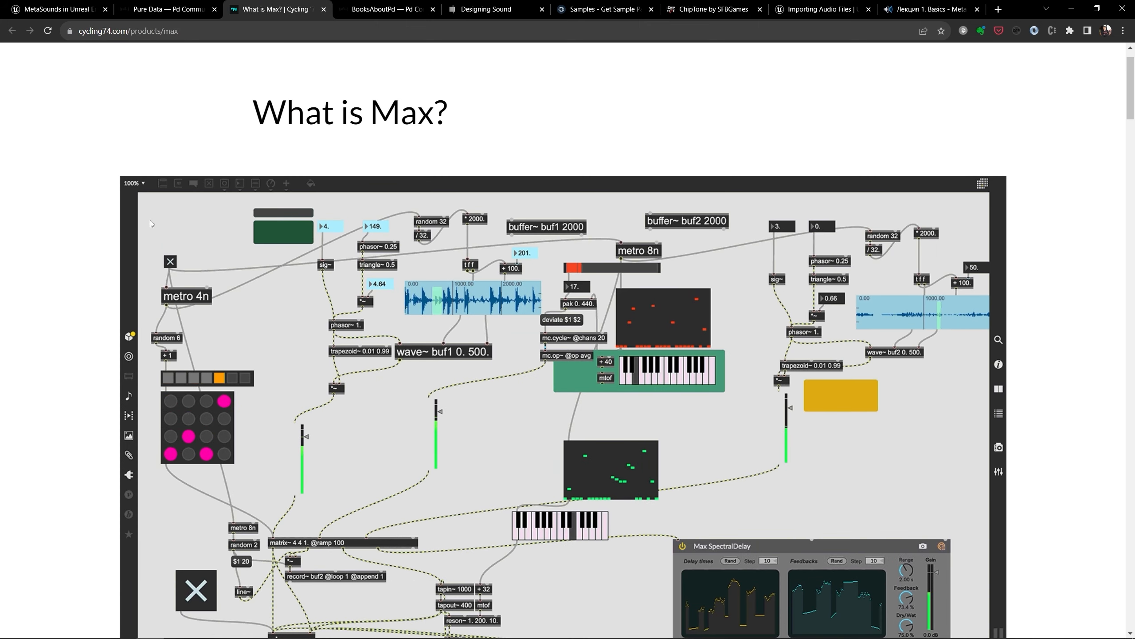
pyautogui.scroll(-1, 200, 217)
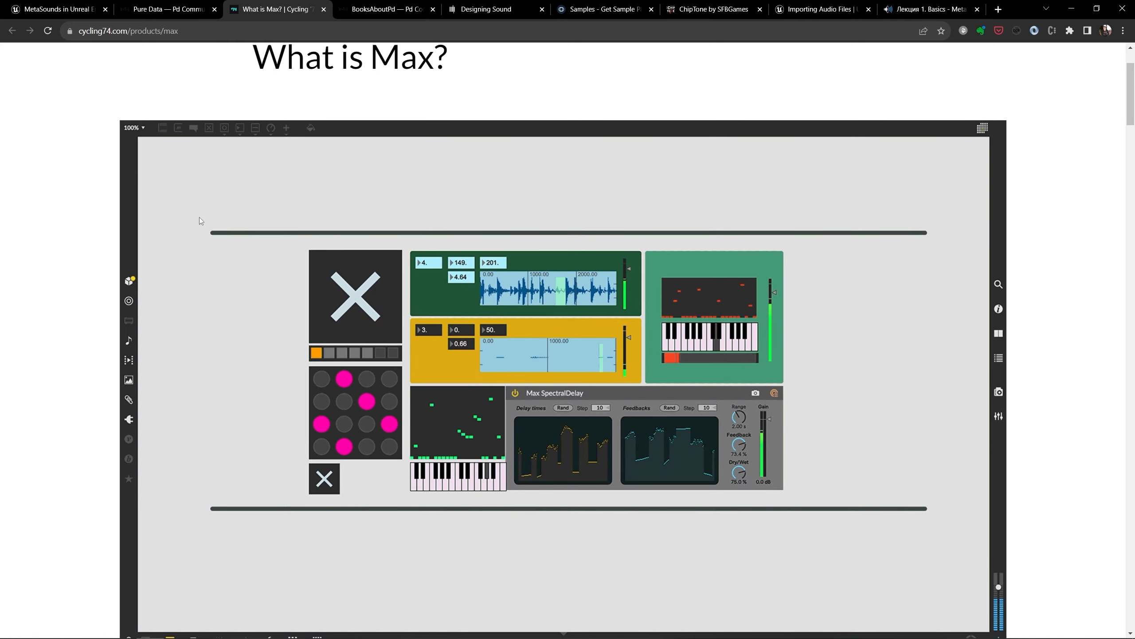
pyautogui.scroll(-5, 201, 219)
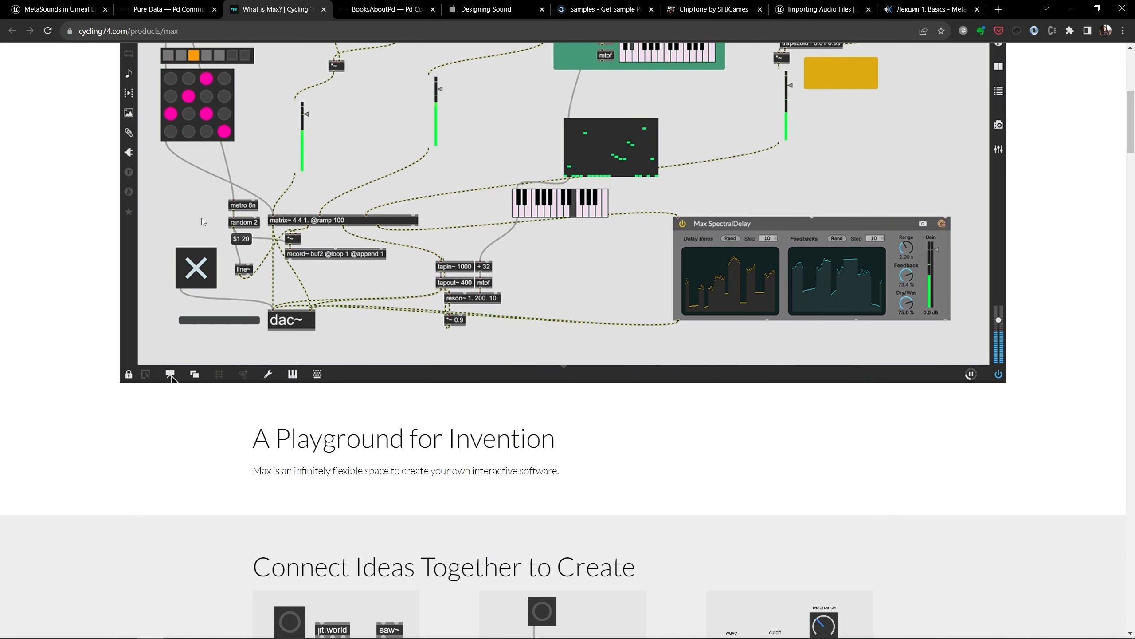
pyautogui.scroll(-7, 202, 221)
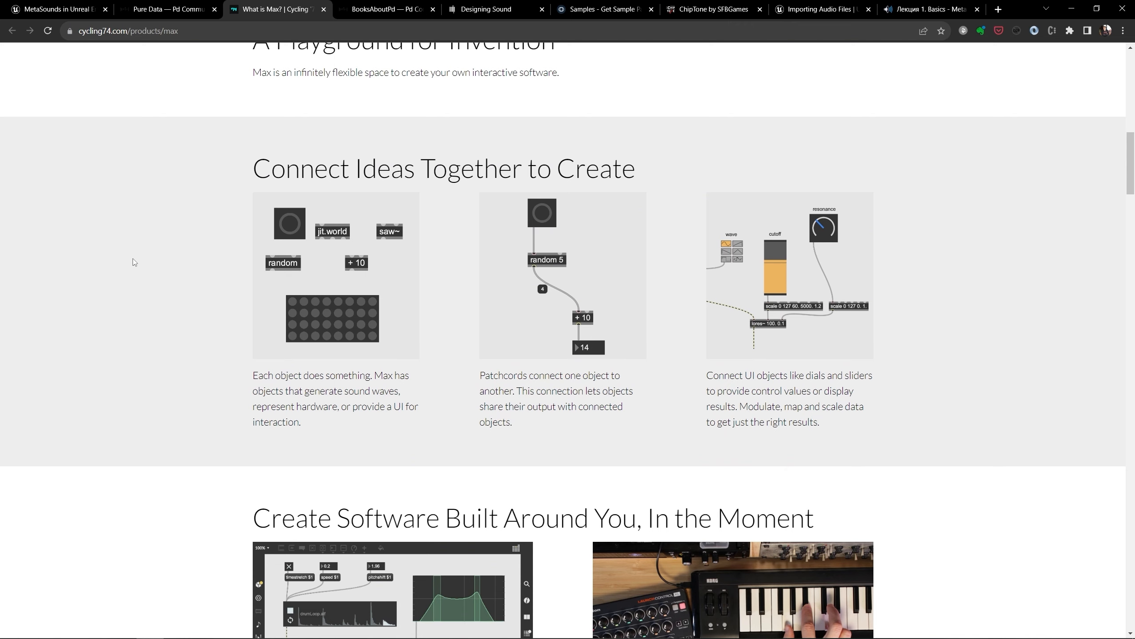
pyautogui.scroll(-1, 134, 262)
pyautogui.scroll(-11, 133, 259)
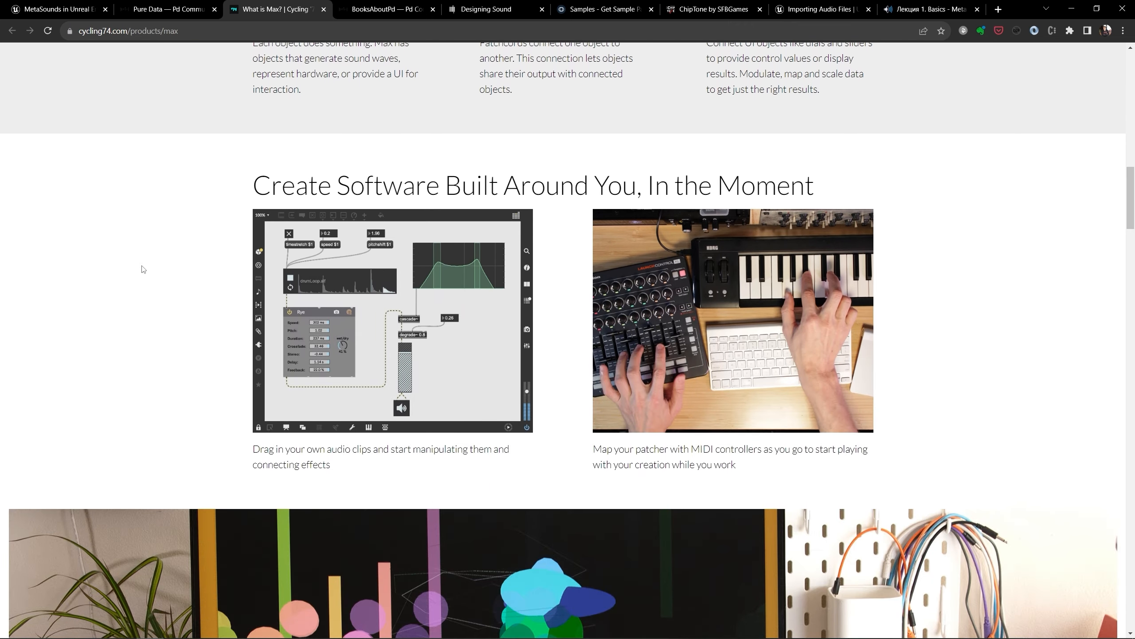
pyautogui.scroll(-5, 141, 267)
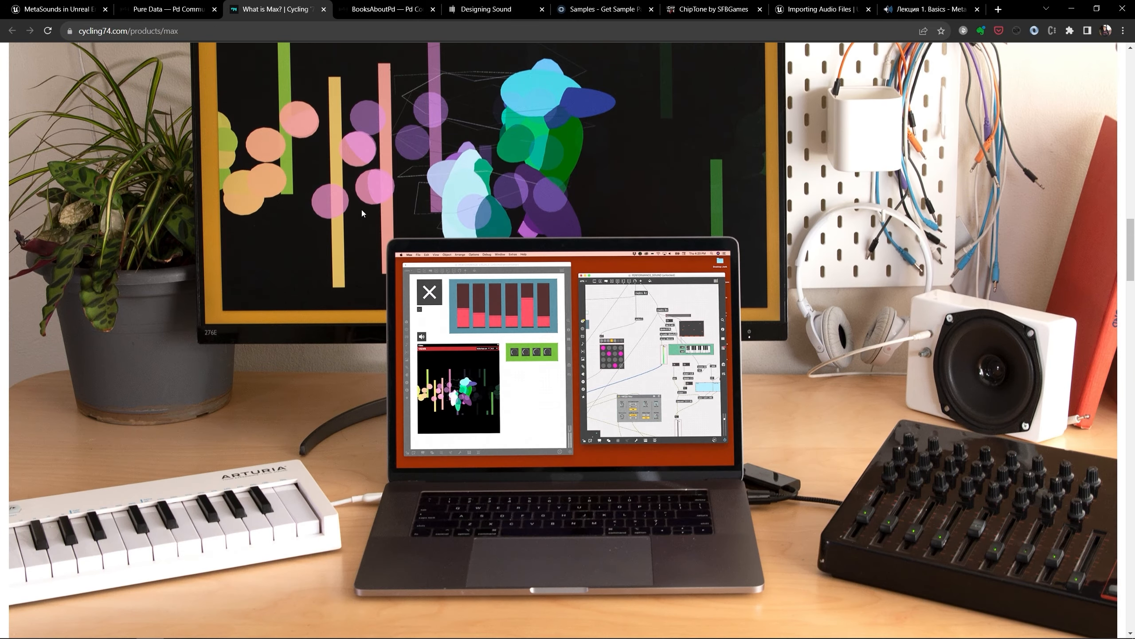
pyautogui.scroll(-17, 290, 327)
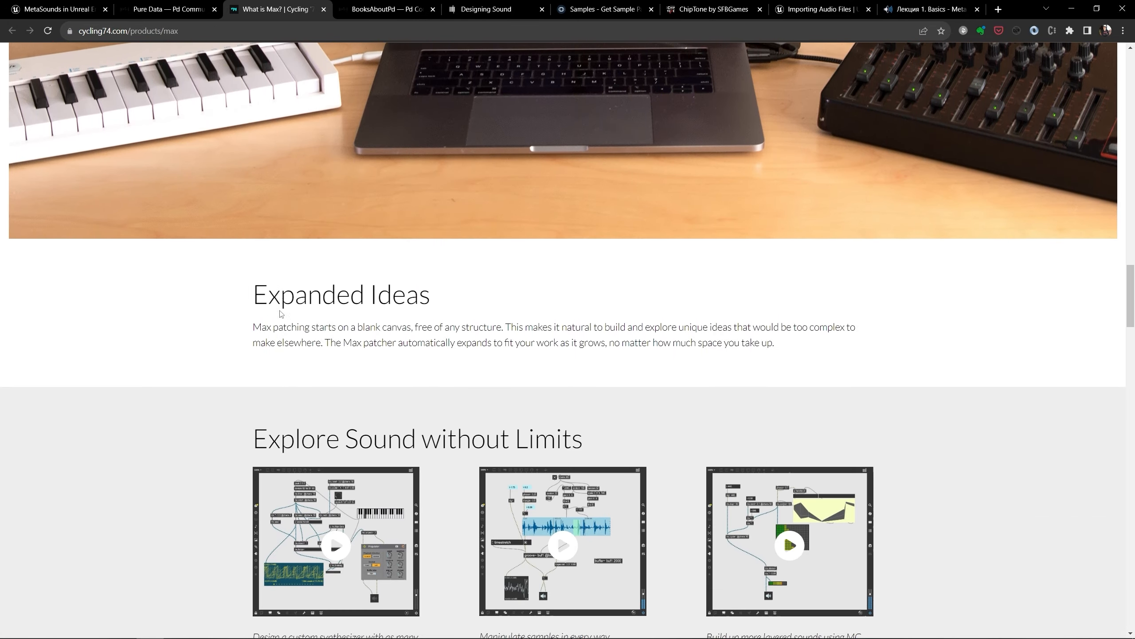
pyautogui.scroll(-2, 276, 290)
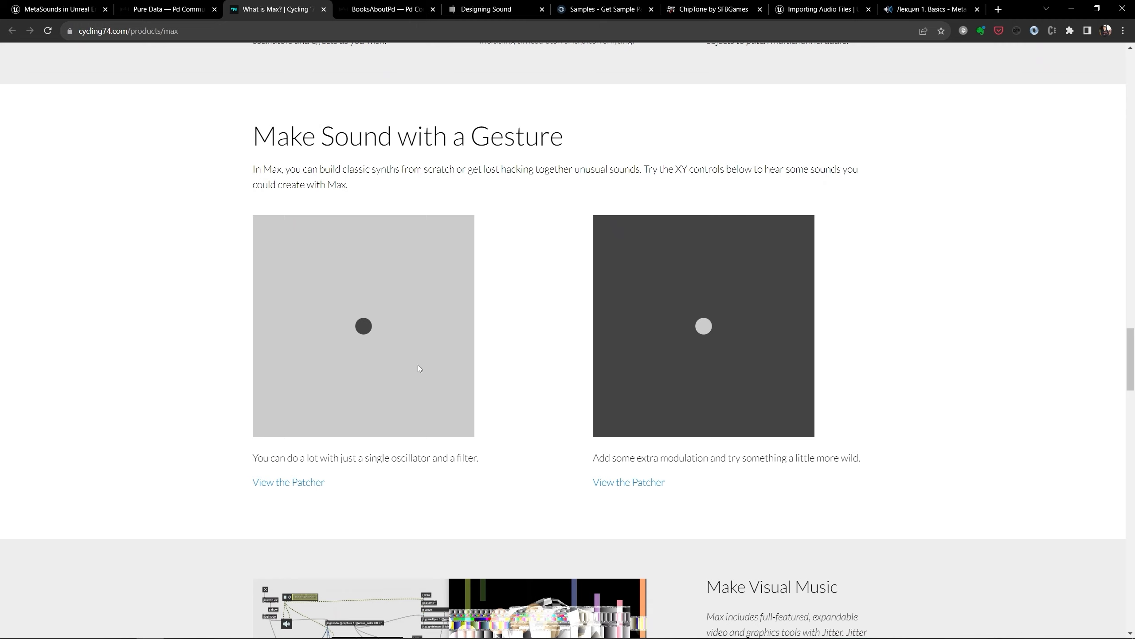
# Try out both XY sound controls in the "Make Sound with a Gesture" section, the single-oscillator one and the extra-modulation one
pyautogui.click(363, 319)
pyautogui.moveTo(385, 302); pyautogui.dragTo(433, 352)
pyautogui.moveTo(435, 281); pyautogui.dragTo(422, 305)
pyautogui.moveTo(698, 330); pyautogui.dragTo(615, 318)
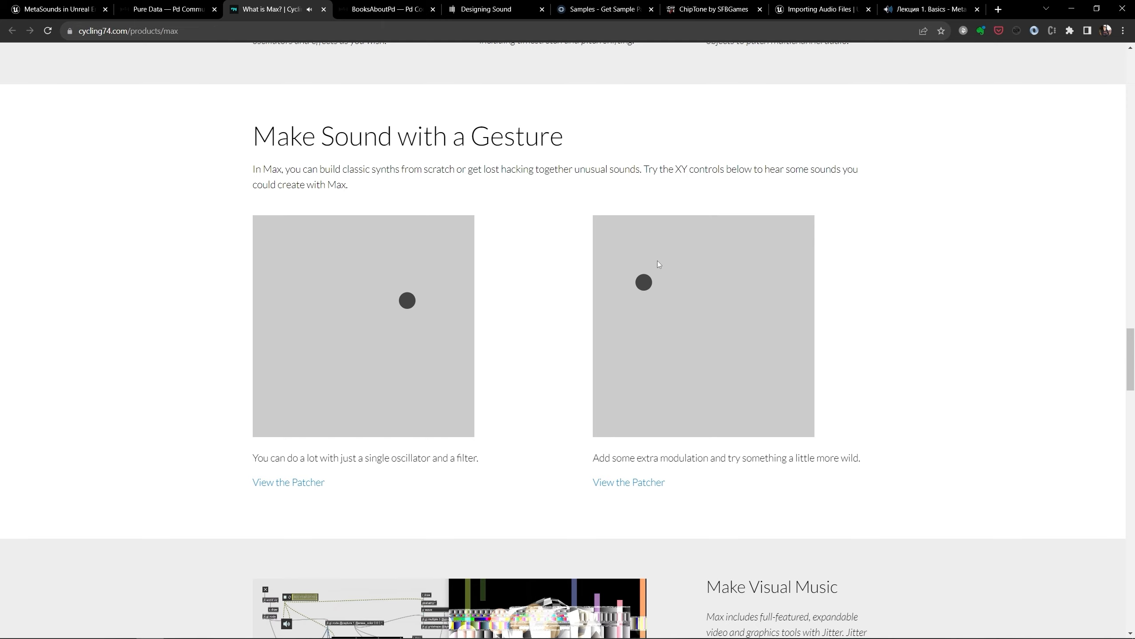
pyautogui.click(690, 362)
# Read the remaining Max page sections, from "Make Visual Music" to "Extended Max", and return to "Generate Audio, Video, Code"
pyautogui.scroll(-12, 781, 341)
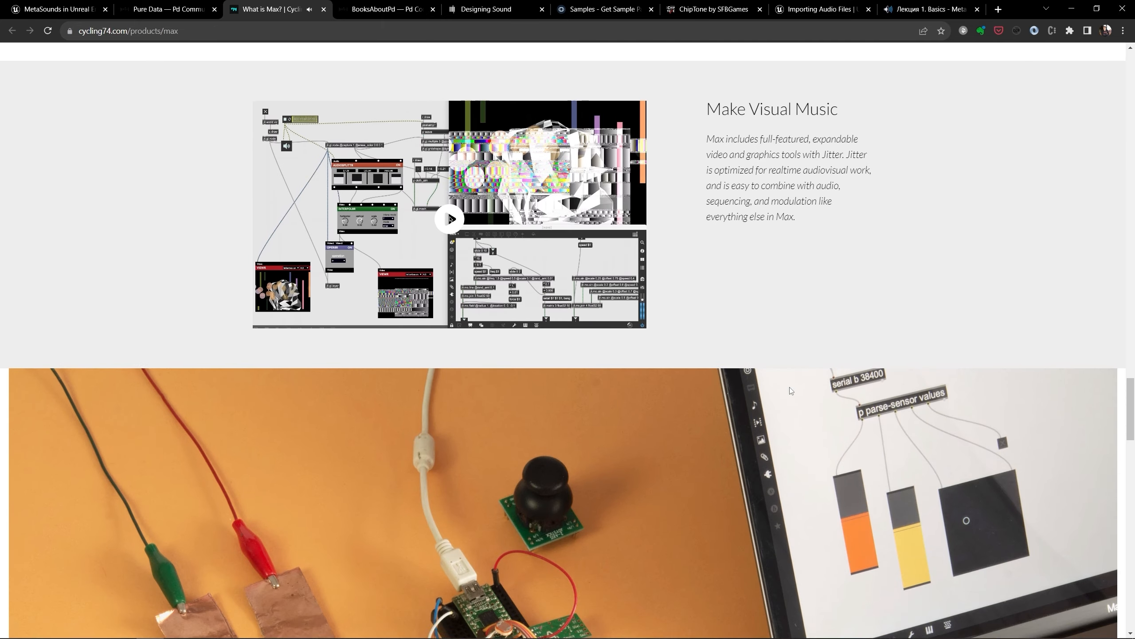
pyautogui.scroll(-2, 782, 341)
pyautogui.scroll(-12, 588, 267)
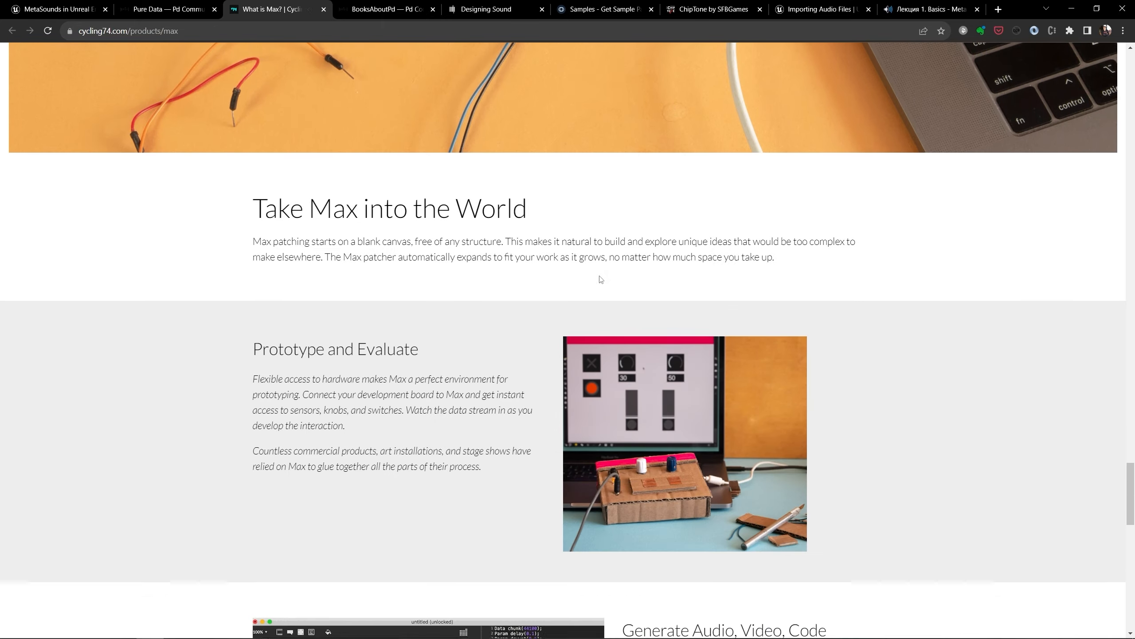
pyautogui.scroll(-10, 478, 259)
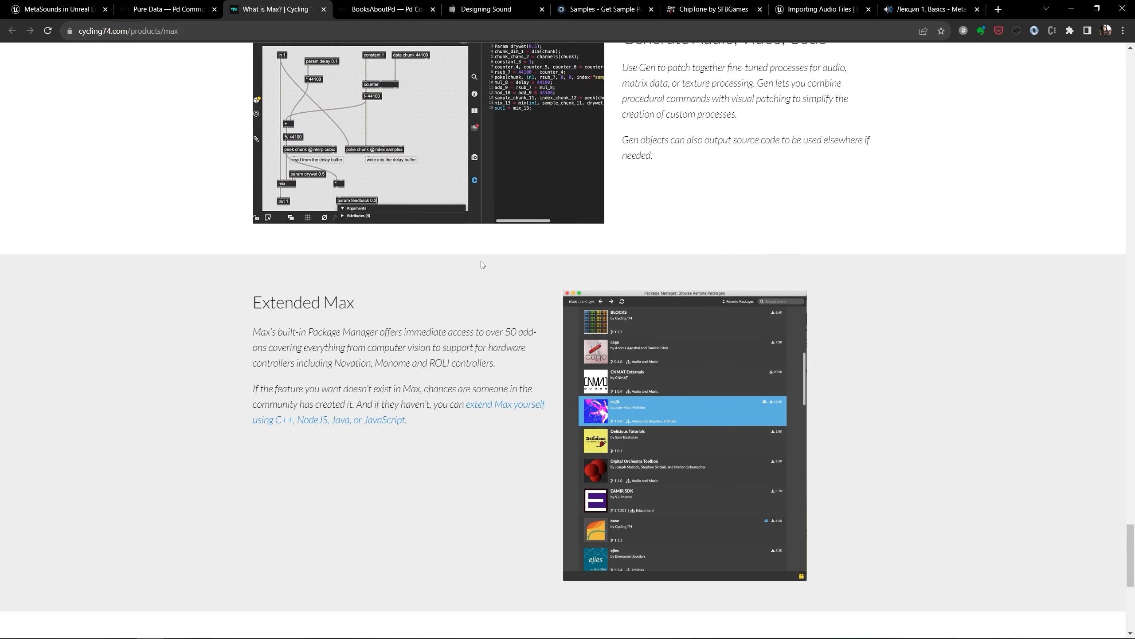
pyautogui.scroll(-2, 481, 261)
pyautogui.scroll(8, 480, 261)
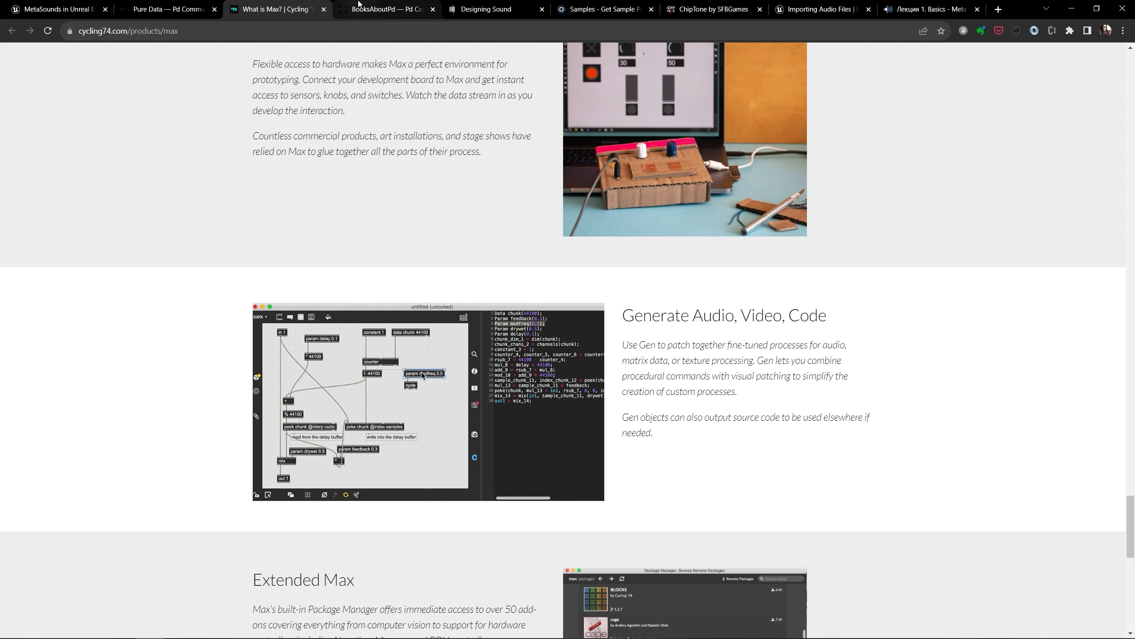
# Review the BooksAboutPd list and check the publication date on the MIT Press page for the book Designing Sound
pyautogui.click(353, 13)
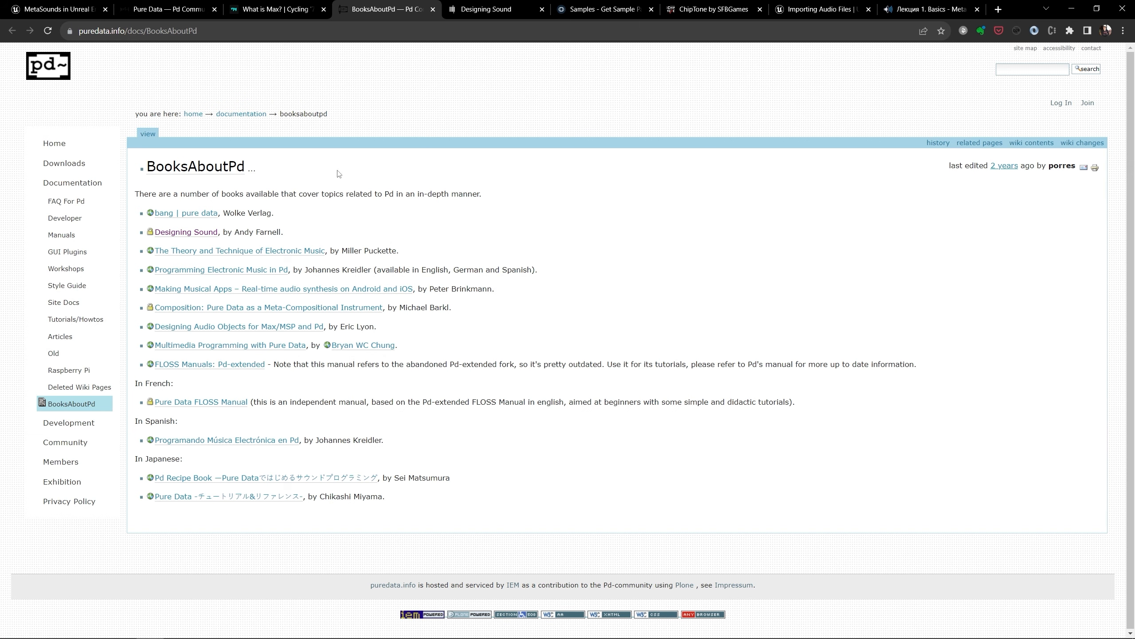
pyautogui.click(455, 10)
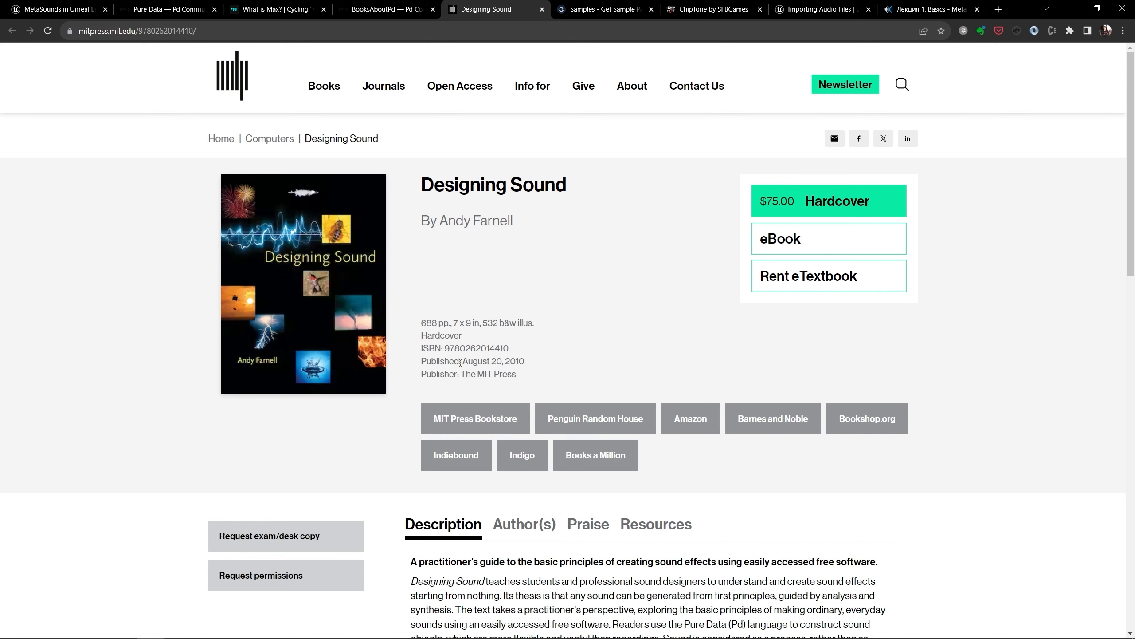
pyautogui.doubleClick(514, 362)
pyautogui.click(554, 364)
# Switch to Unreal Editor with the MetaSounds project
pyautogui.moveTo(252, 632)
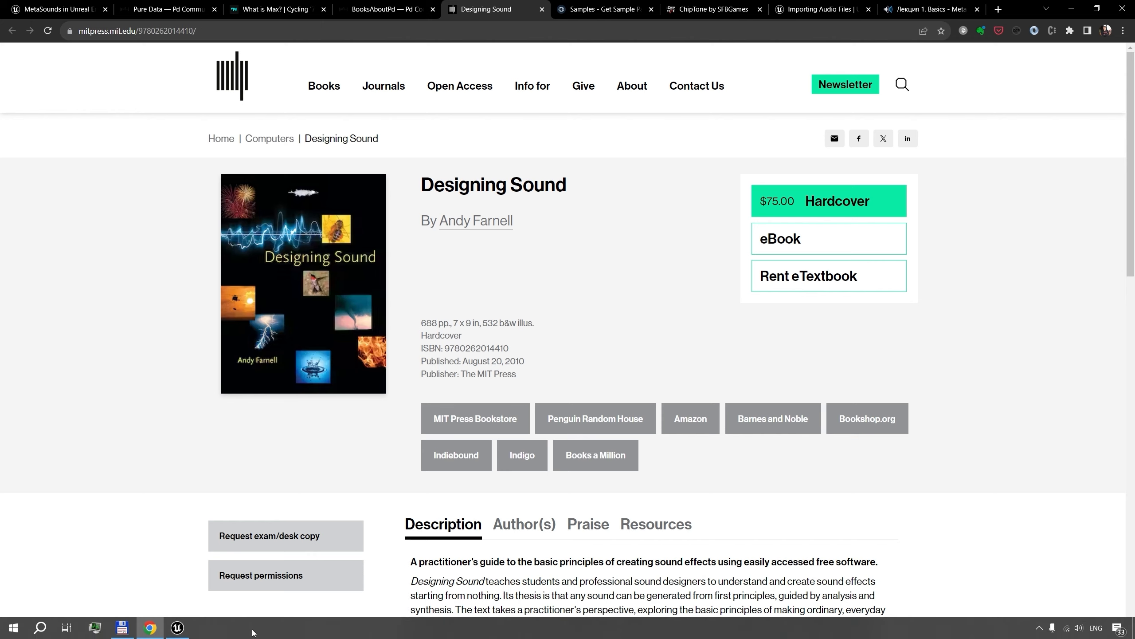
pyautogui.click(184, 626)
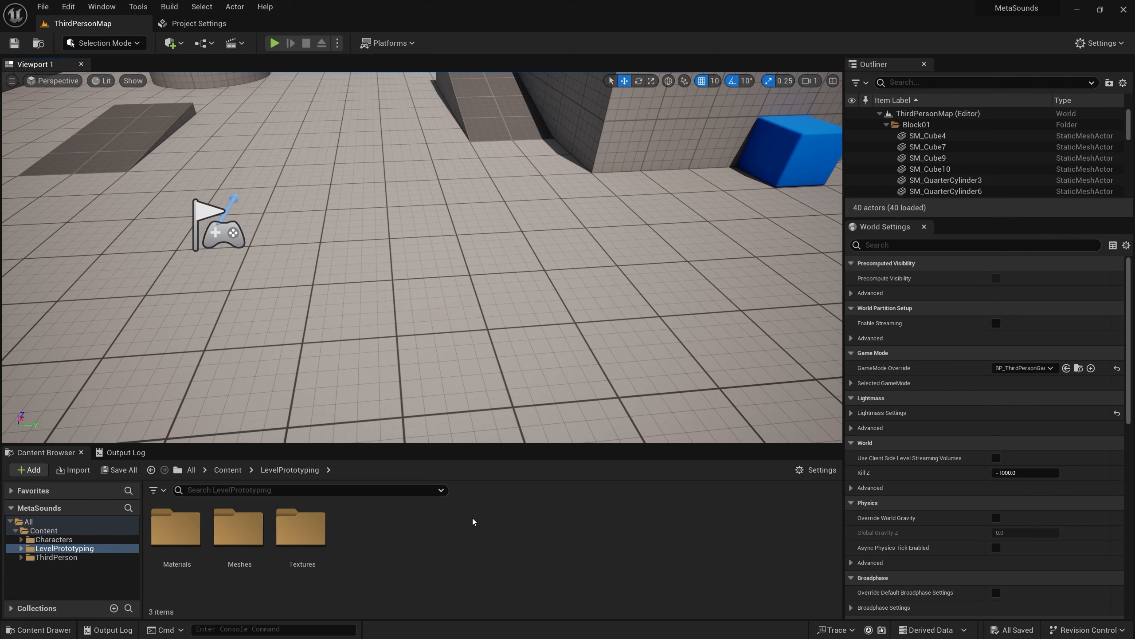
# Play the ThirdPersonMap level, run and jump around with the mannequin, and stop the play session
pyautogui.click(274, 43)
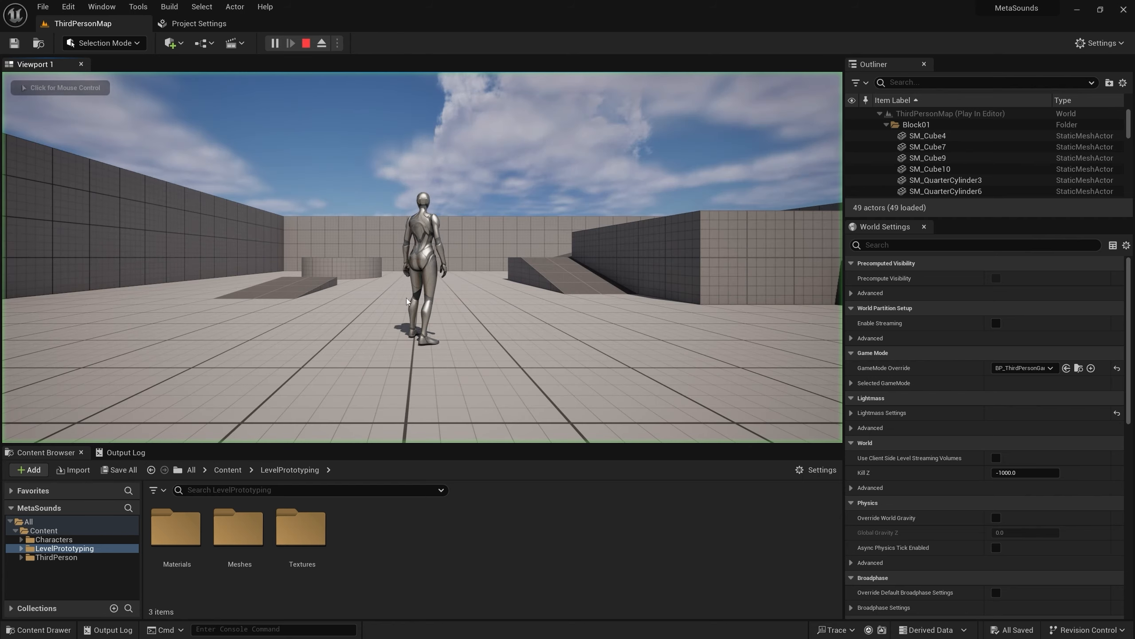
pyautogui.press('w')
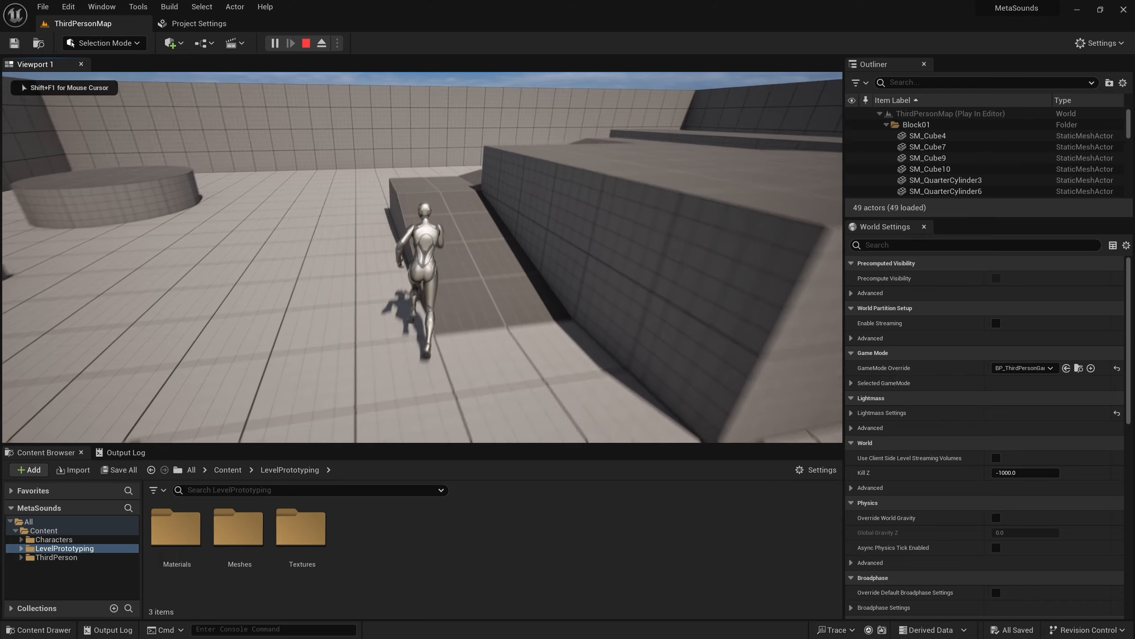
pyautogui.press('w')
pyautogui.press('space')
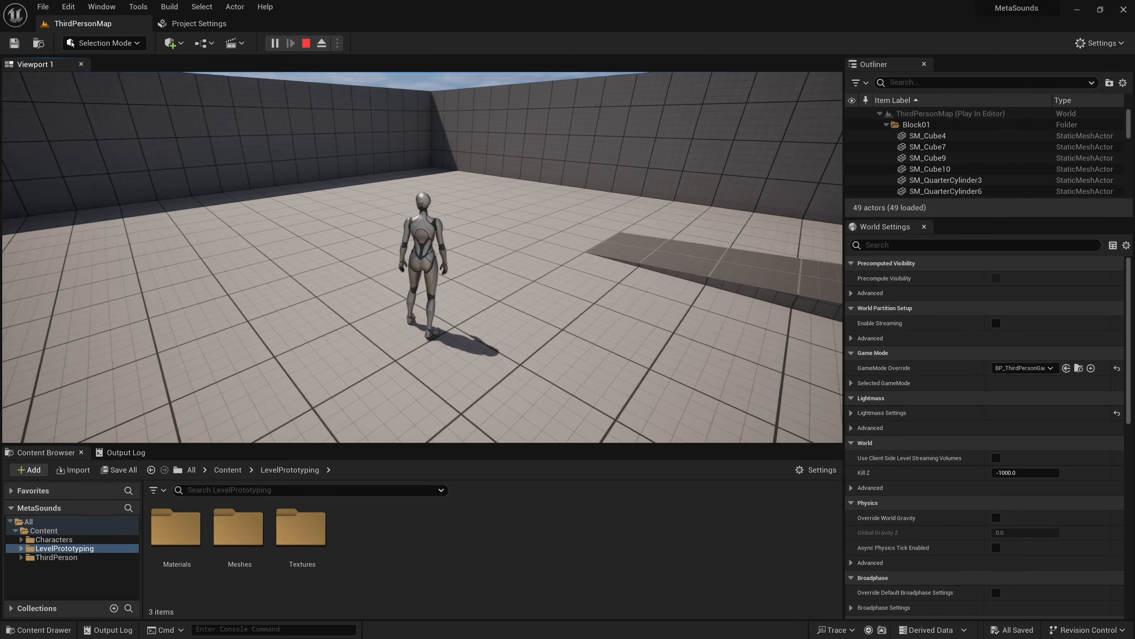
pyautogui.press('Escape')
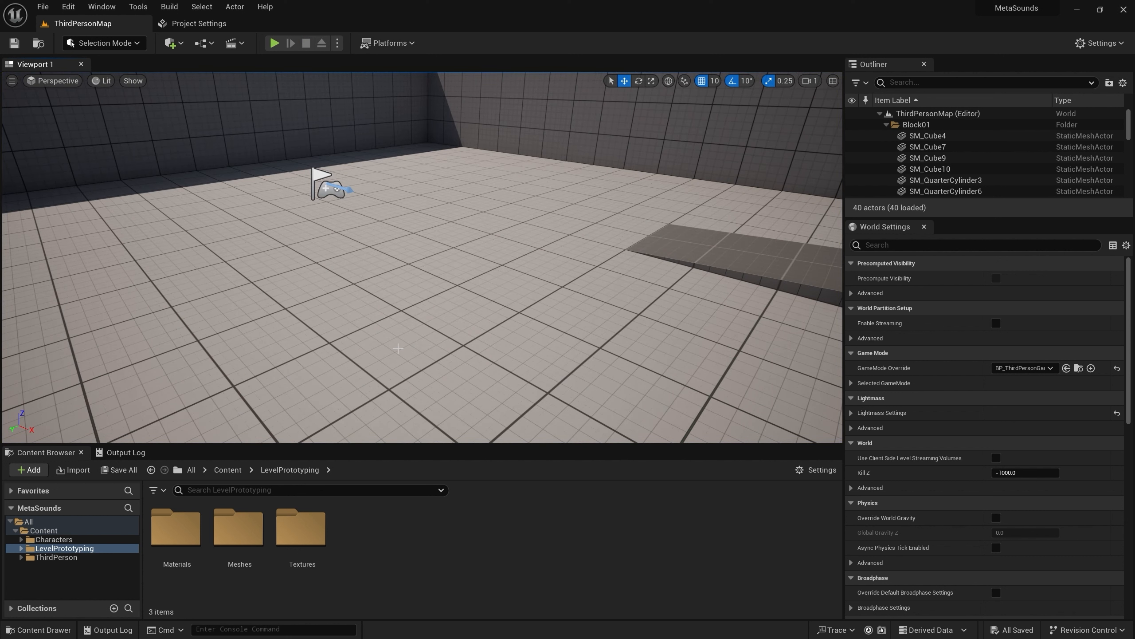
# Search the project's plugins for "metaso" to check whether the MetaSound plugin is enabled, and close the plugin list
pyautogui.click(68, 6)
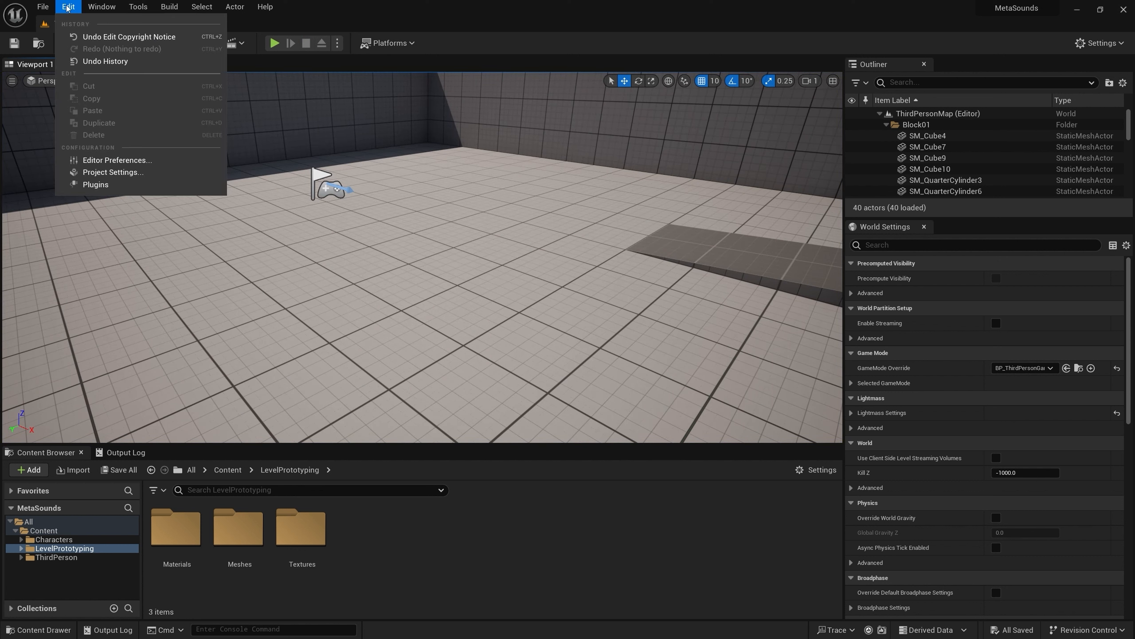
pyautogui.click(108, 185)
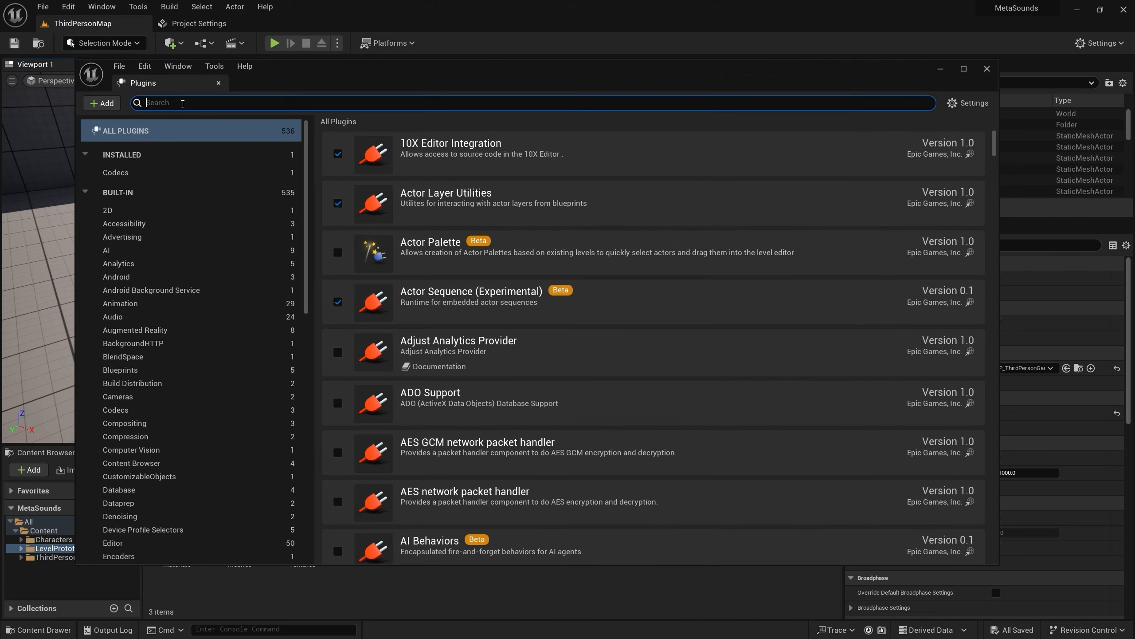
pyautogui.write('metaso')
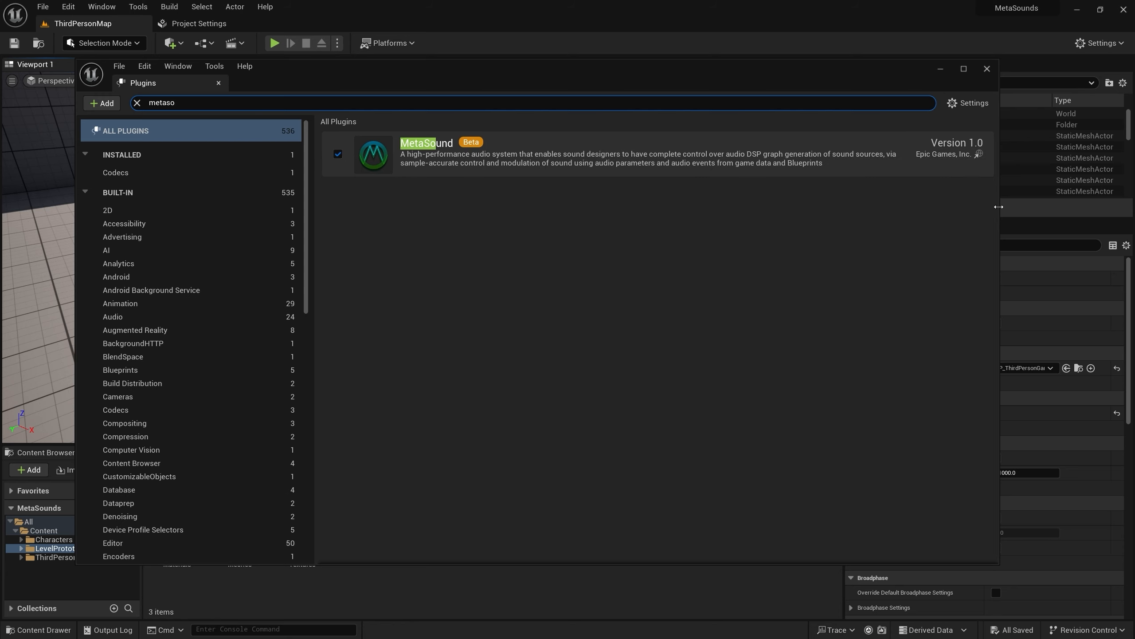
pyautogui.click(986, 69)
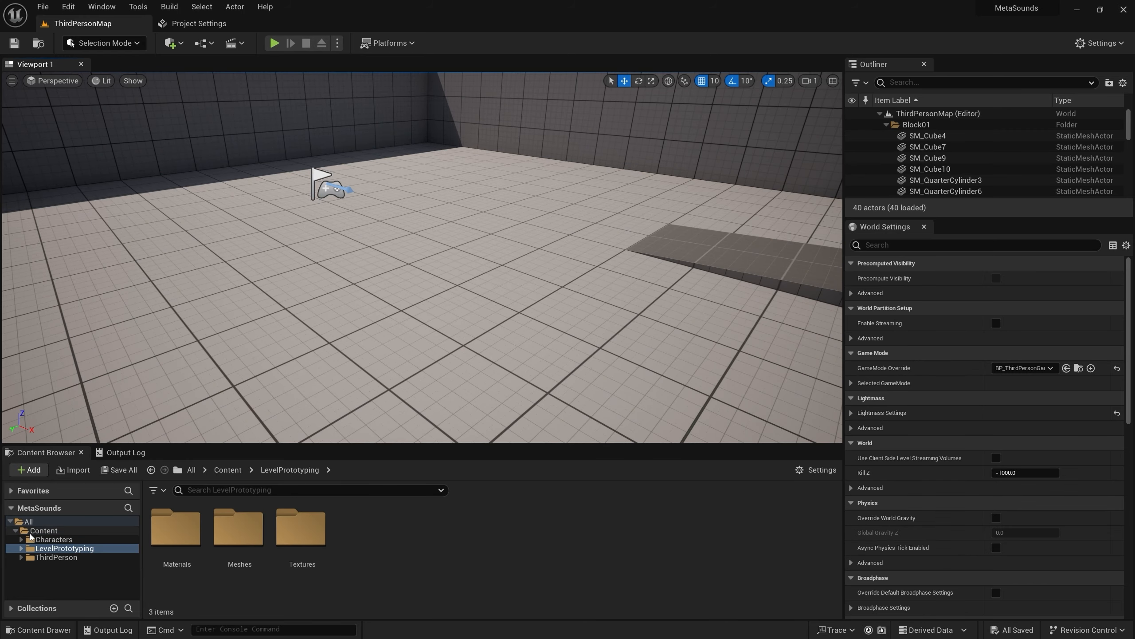
# Create a folder named MetaSounds in the Content folder and open it
pyautogui.click(43, 530)
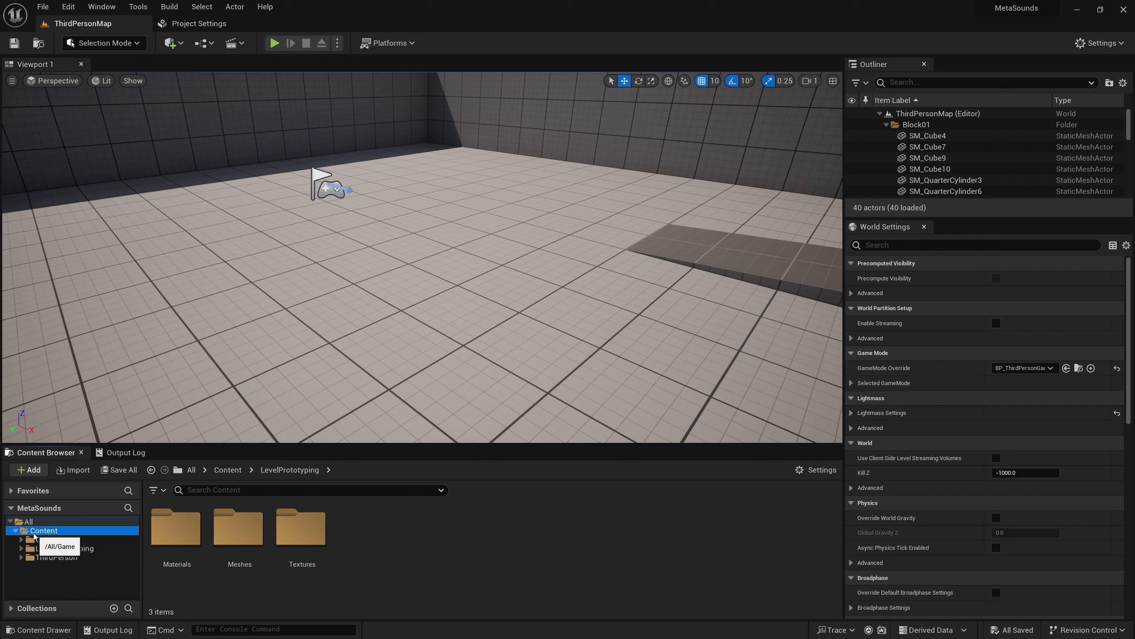
pyautogui.rightClick(411, 538)
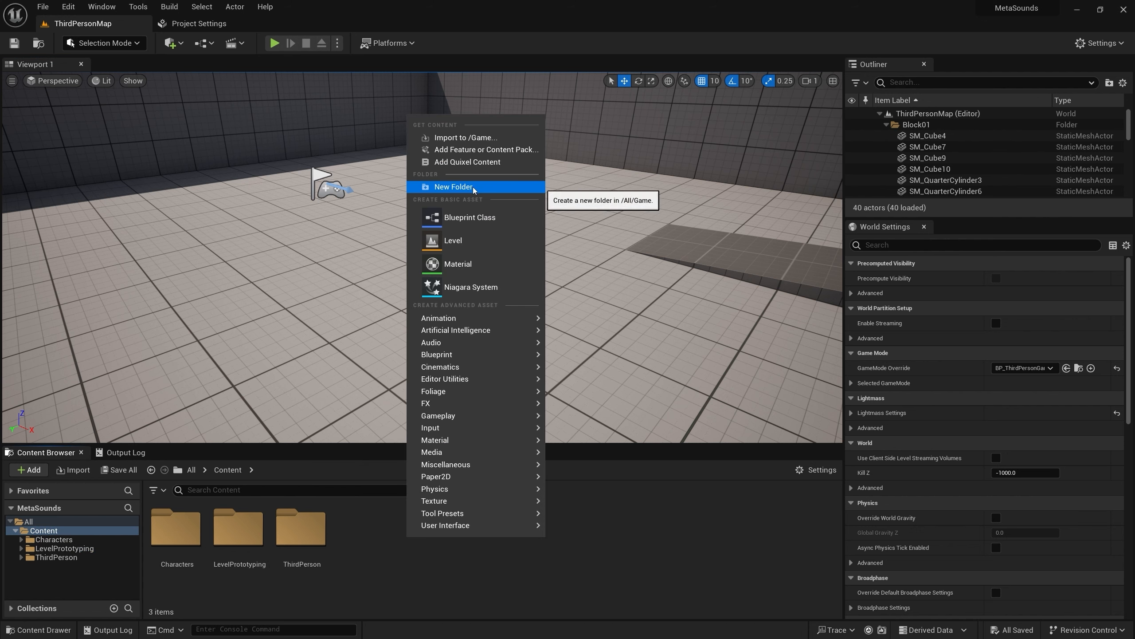
pyautogui.click(453, 187)
pyautogui.write('Meta')
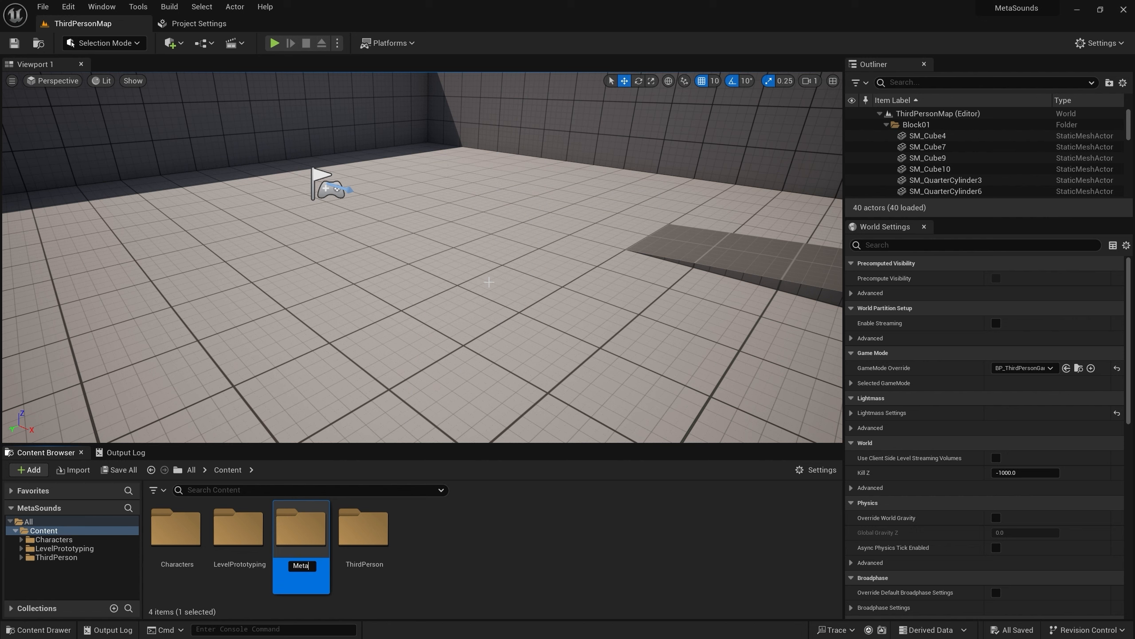
pyautogui.write('Sounds')
pyautogui.press('Return')
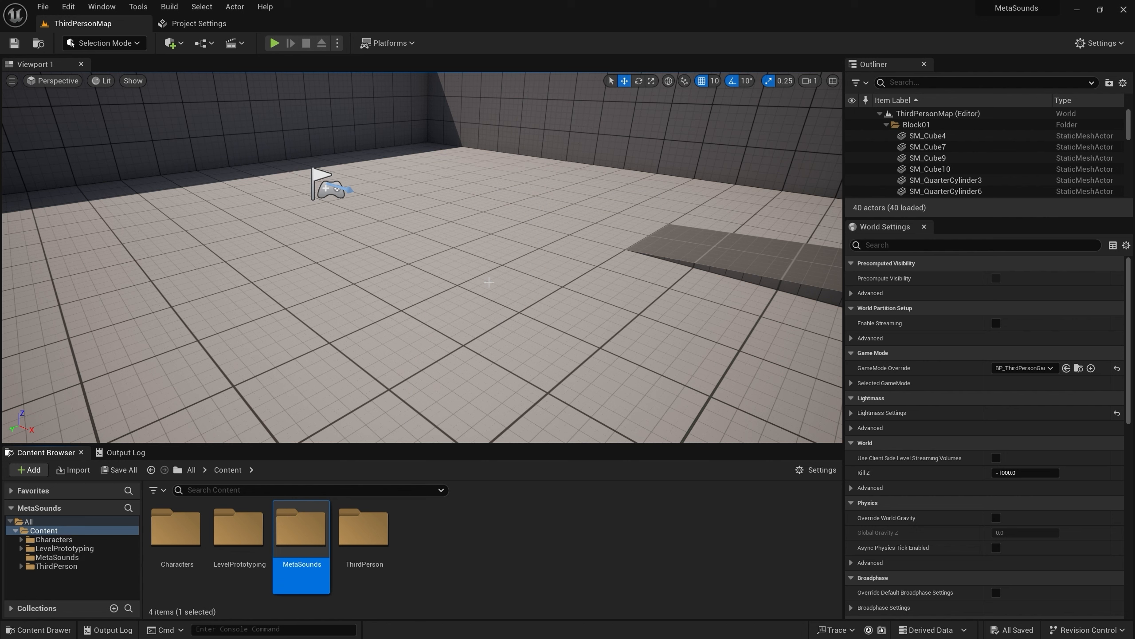
pyautogui.press('Return')
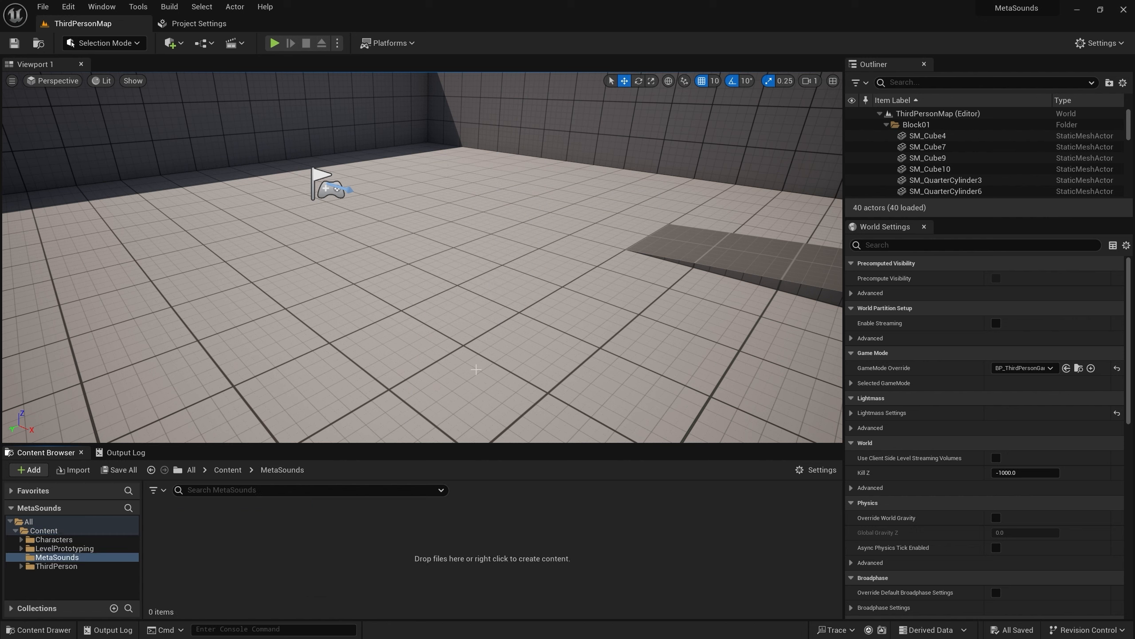
# Create a MetaSound Source asset named MS_Lesson1 in the MetaSounds folder, save it and open it for editing
pyautogui.rightClick(282, 538)
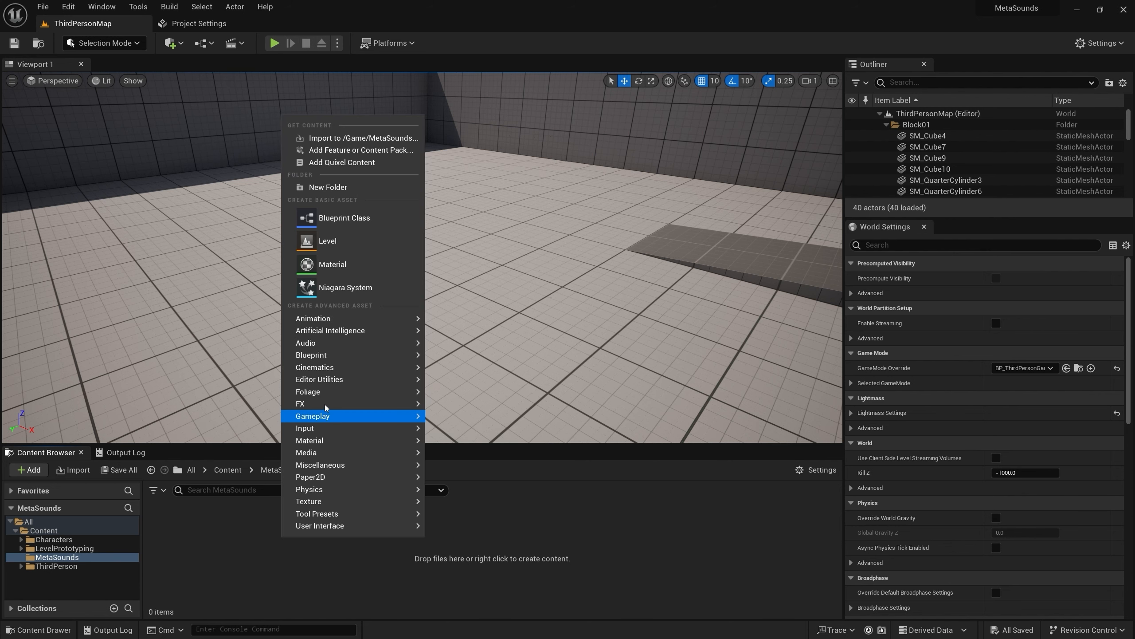
pyautogui.moveTo(307, 343)
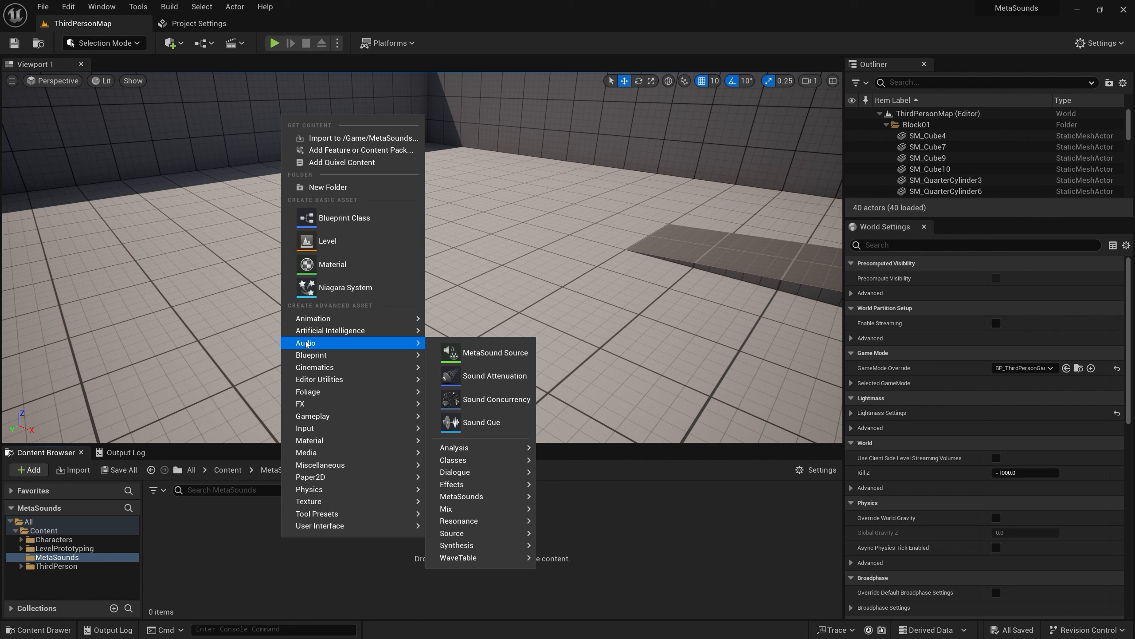
pyautogui.click(477, 356)
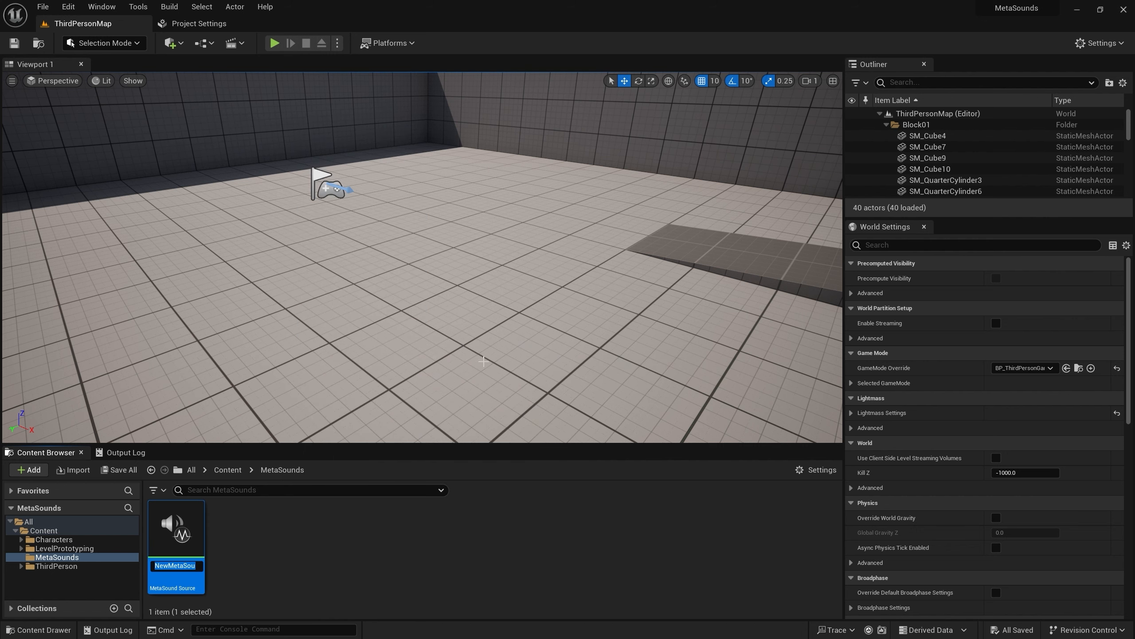
pyautogui.write('MS_Lesson1')
pyautogui.press('Return')
pyautogui.hotkey('ctrl', 's')
pyautogui.doubleClick(169, 561)
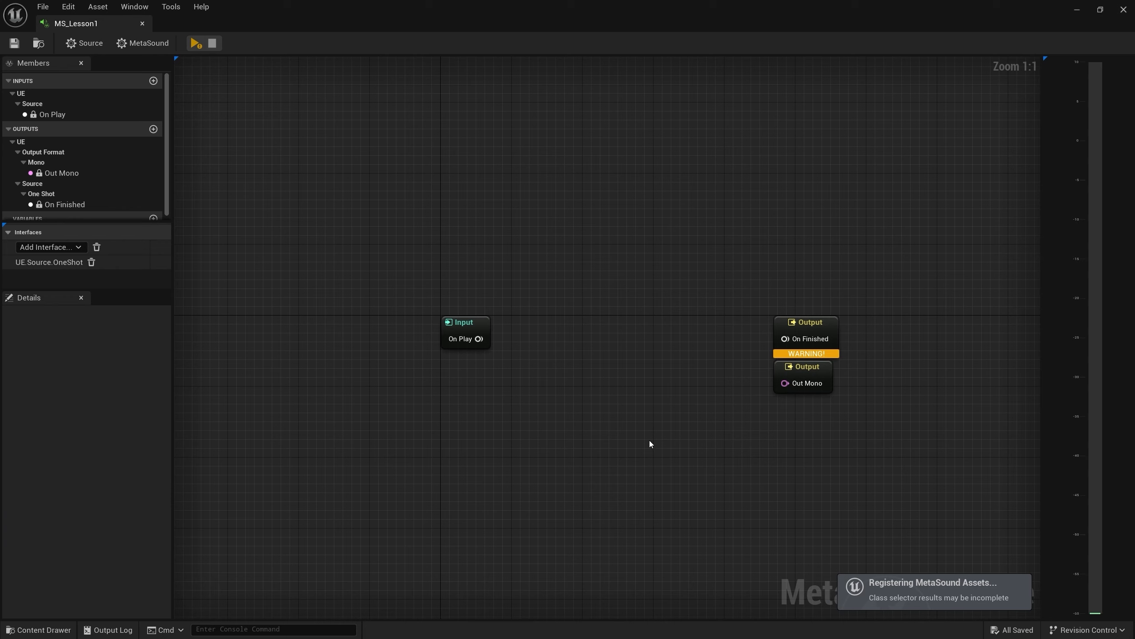
# Move the On Finished and Out Mono output nodes closer to On Play, and collapse the Inputs and Outputs member lists
pyautogui.scroll(2, 639, 424)
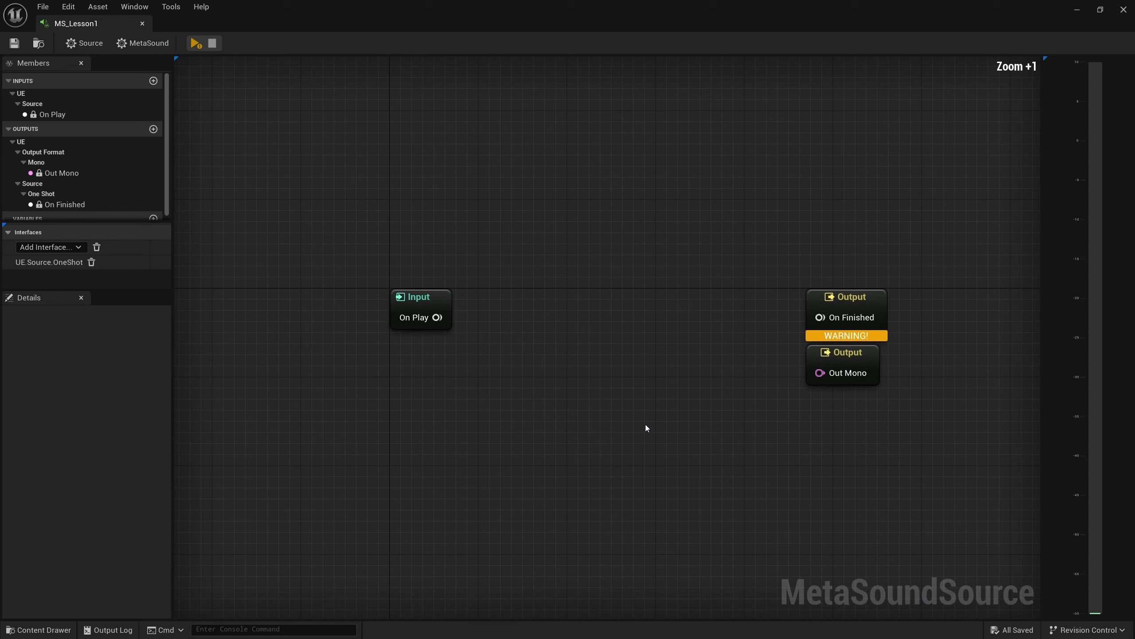
pyautogui.moveTo(656, 378); pyautogui.dragTo(597, 397, button='right')
pyautogui.moveTo(965, 487); pyautogui.dragTo(615, 309)
pyautogui.click(465, 230)
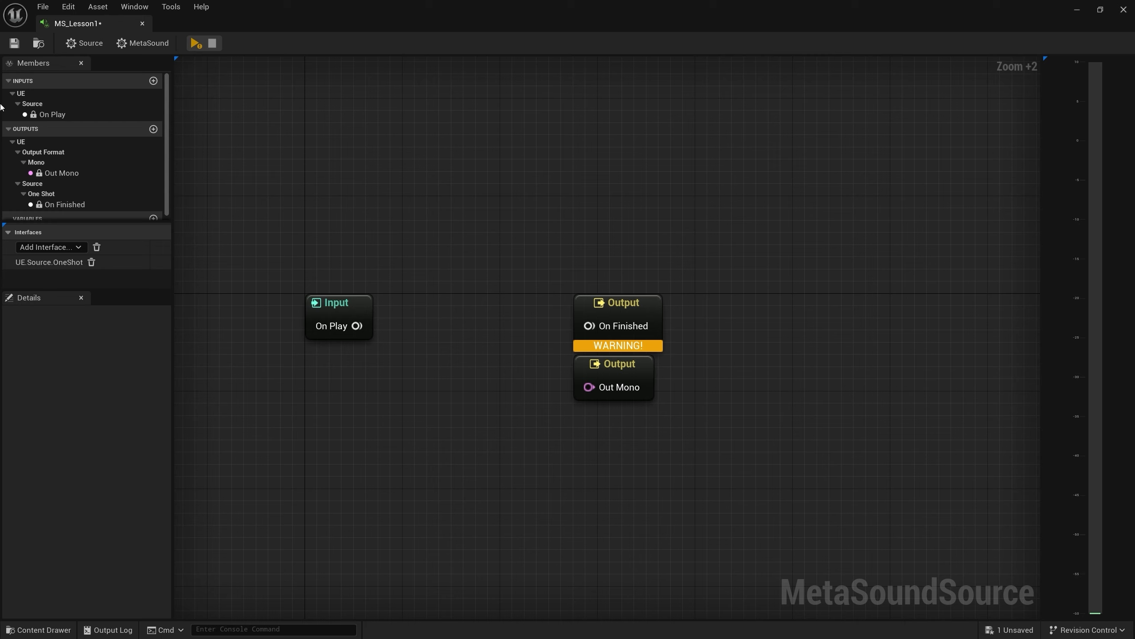
pyautogui.click(8, 81)
pyautogui.click(8, 98)
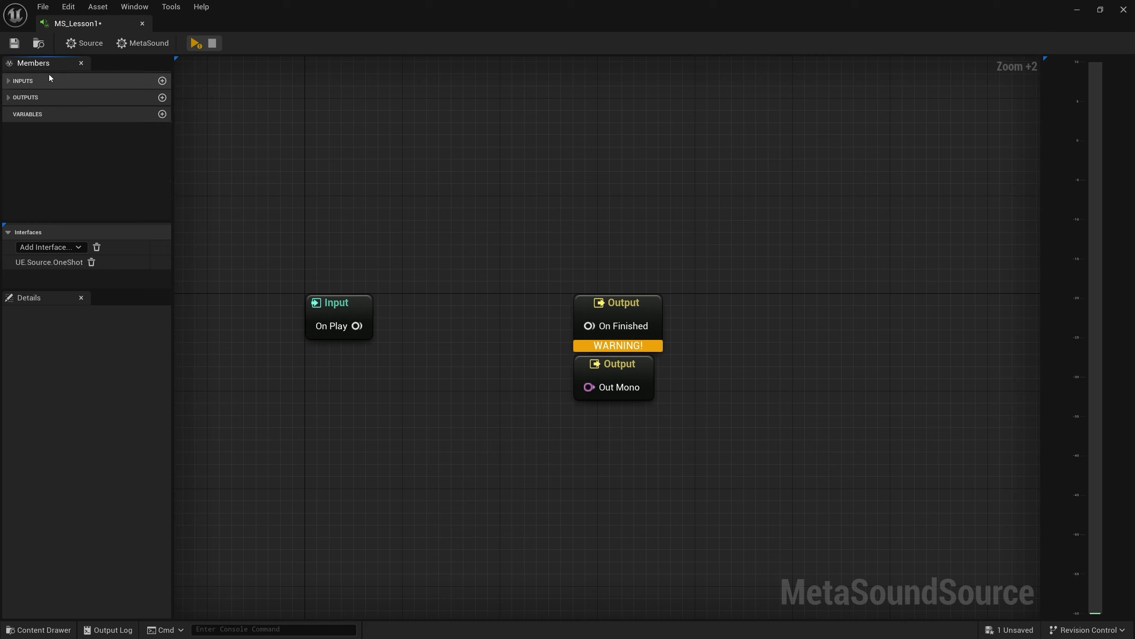
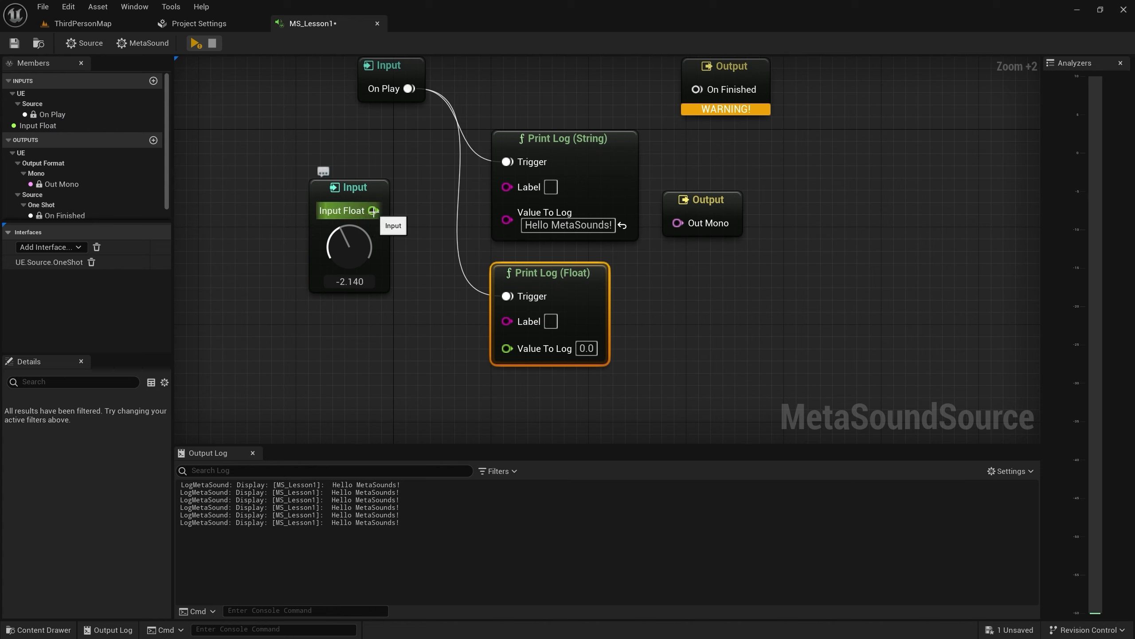
# Wire Input Float into Value To Log of Print Log (Float) and preview the graph, turning the knob to about 6.18
pyautogui.moveTo(374, 210); pyautogui.dragTo(507, 348)
pyautogui.moveTo(355, 192); pyautogui.dragTo(392, 264)
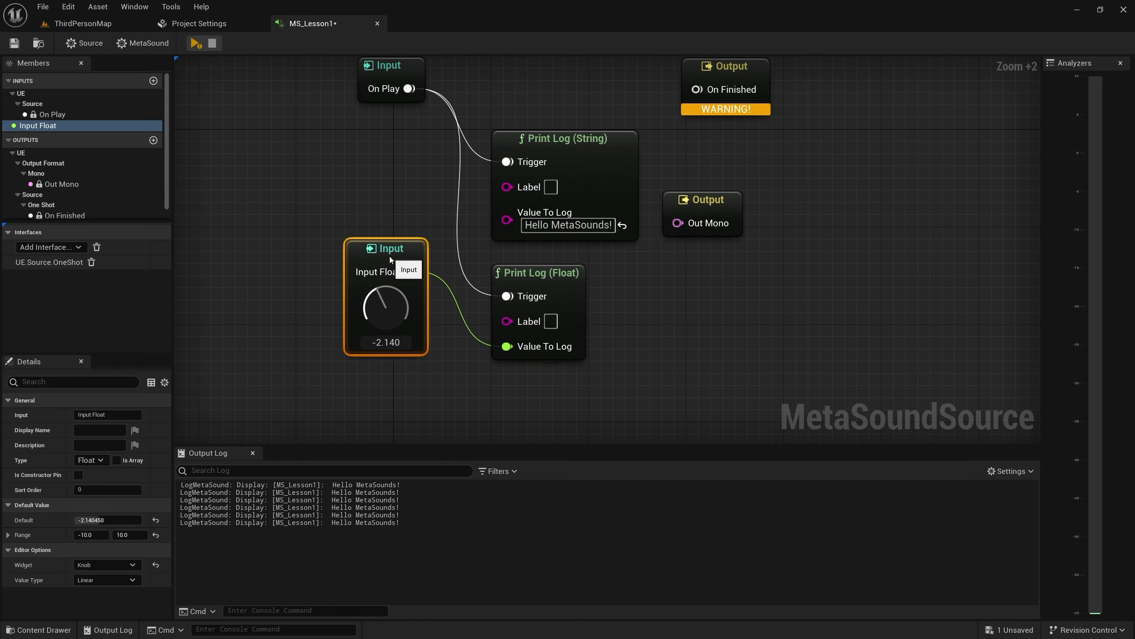
pyautogui.click(195, 44)
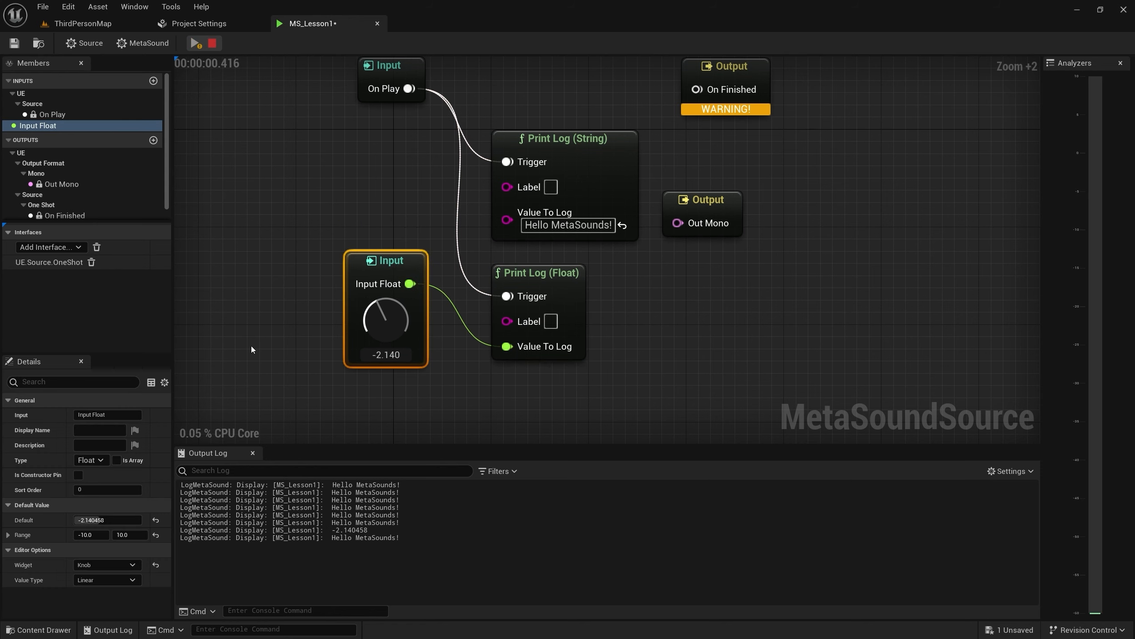
pyautogui.moveTo(367, 326); pyautogui.dragTo(373, 300)
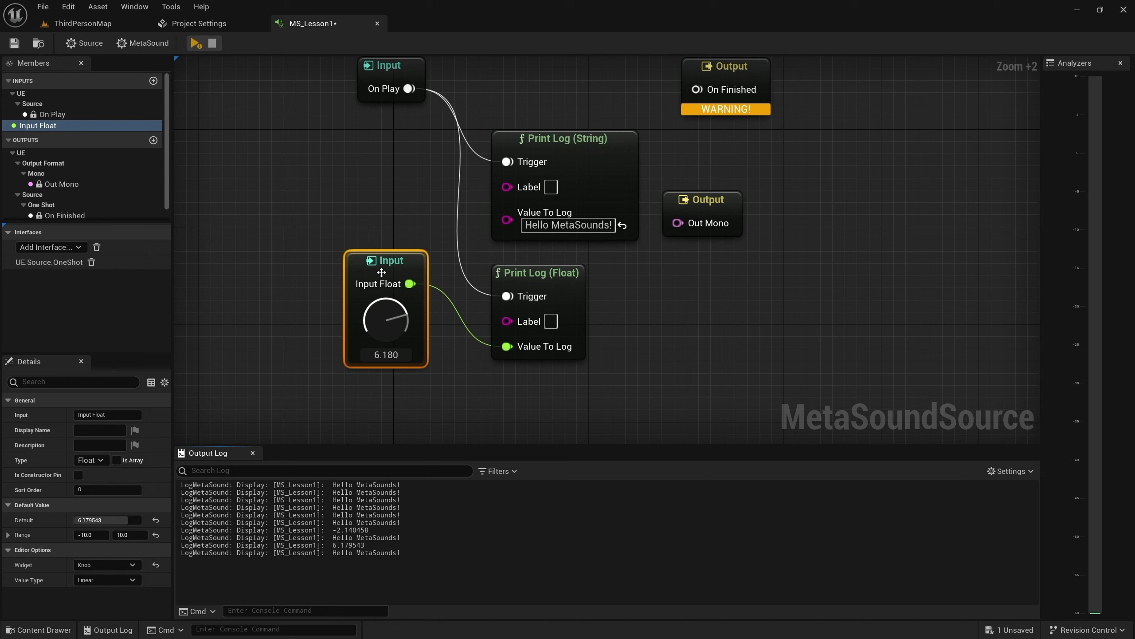
# Place a second Input Float node below the first one in the graph and turn its knob to 5.76
pyautogui.moveTo(392, 260); pyautogui.dragTo(356, 175)
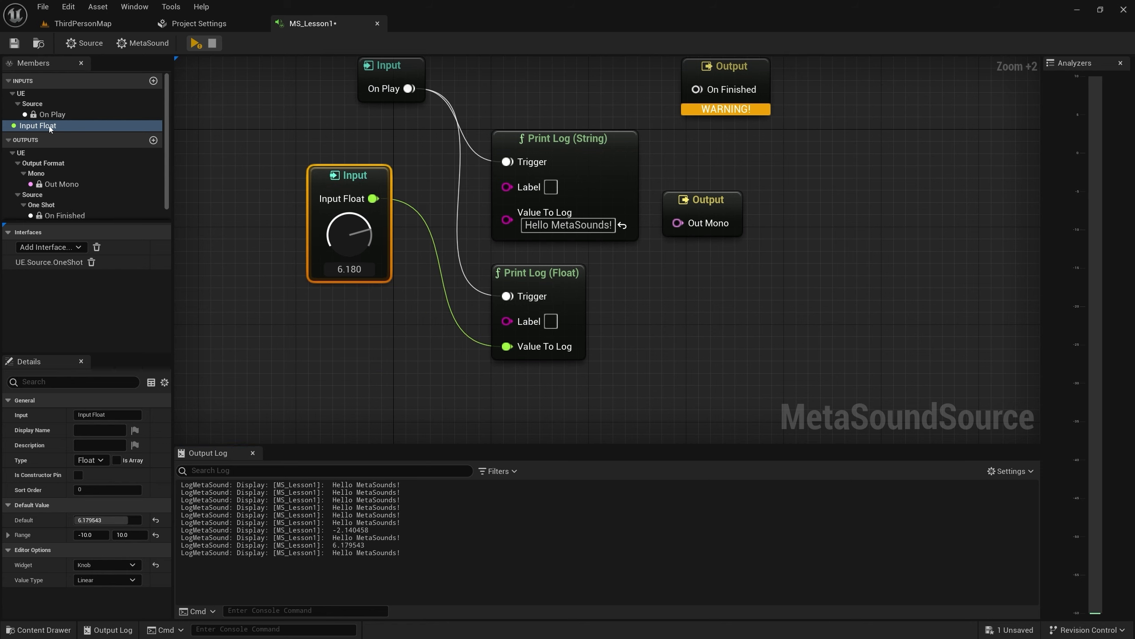
pyautogui.moveTo(54, 125); pyautogui.dragTo(256, 313)
pyautogui.moveTo(301, 367); pyautogui.dragTo(214, 361)
pyautogui.click(264, 211)
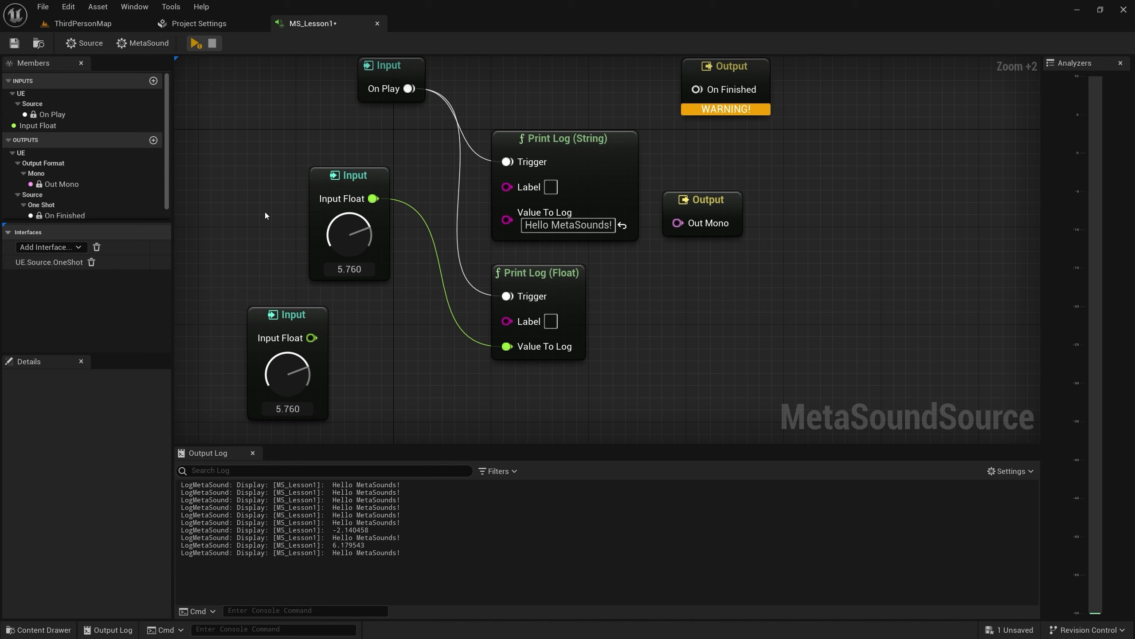
# Delete the wired Input Float node, shift Print Log (Float) slightly outward, and move the remaining Input Float node up beside On Play
pyautogui.click(349, 176)
pyautogui.moveTo(532, 279); pyautogui.dragTo(569, 266)
pyautogui.click(284, 157)
pyautogui.click(348, 176)
pyautogui.press('Delete')
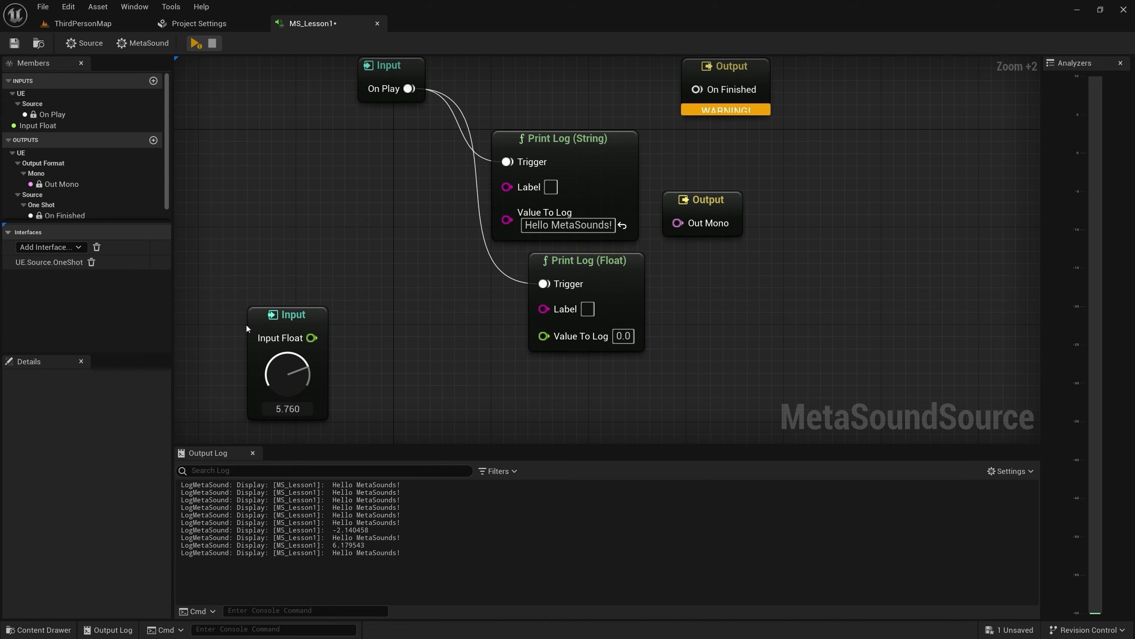
pyautogui.moveTo(276, 320); pyautogui.dragTo(240, 104)
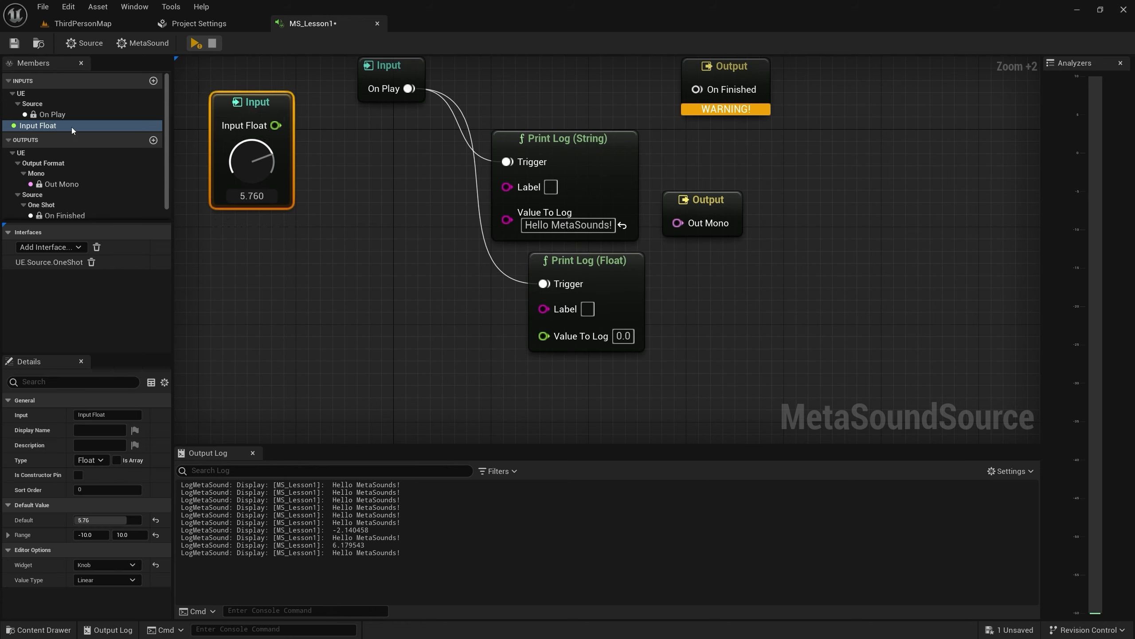
# Add a new graph input of type Trigger and name it Bang
pyautogui.click(153, 81)
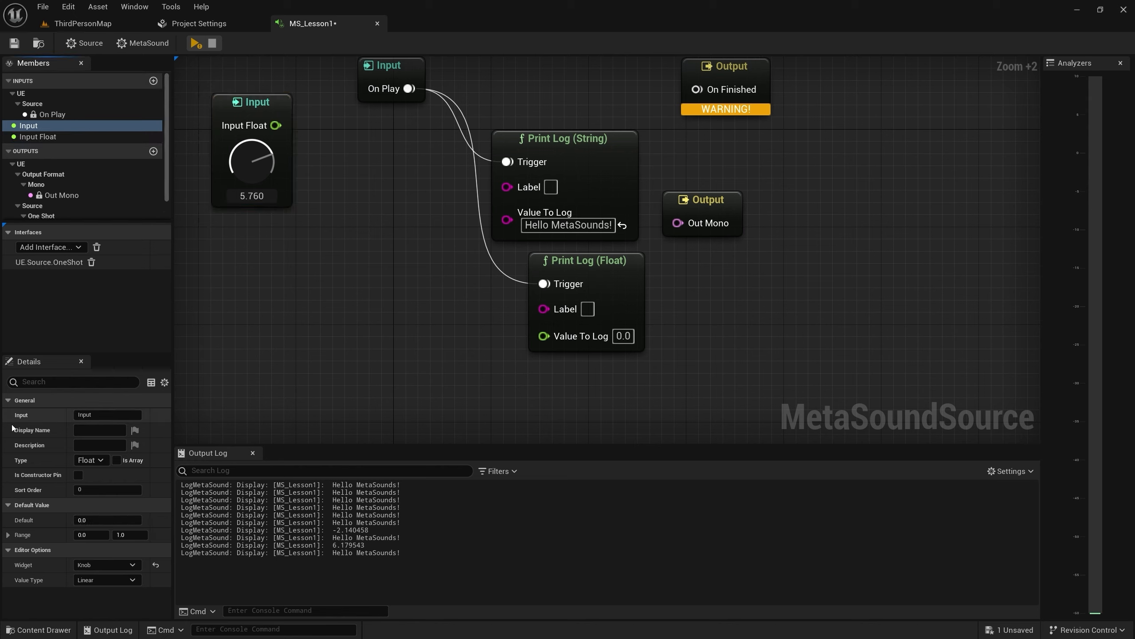
pyautogui.click(90, 461)
pyautogui.scroll(-3, 105, 388)
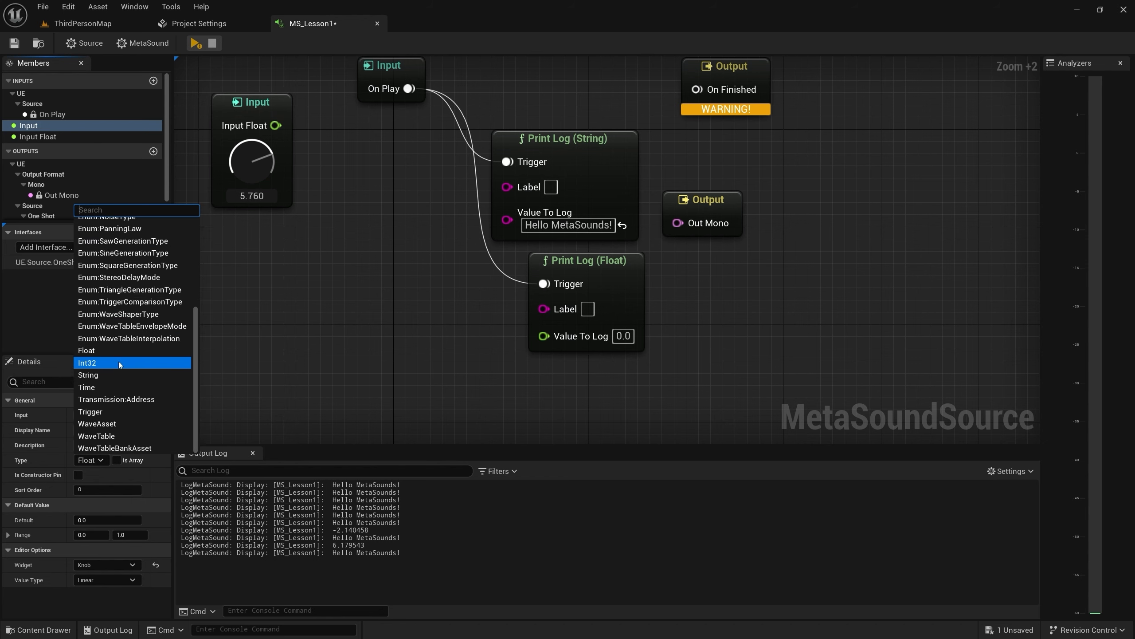
pyautogui.click(96, 411)
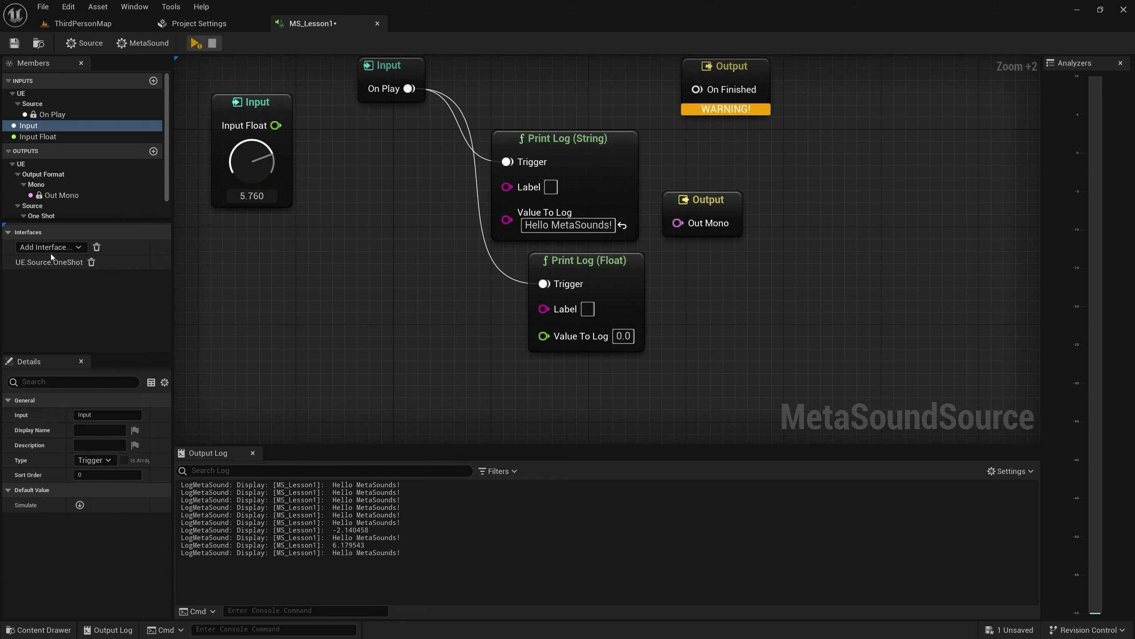
pyautogui.click(101, 415)
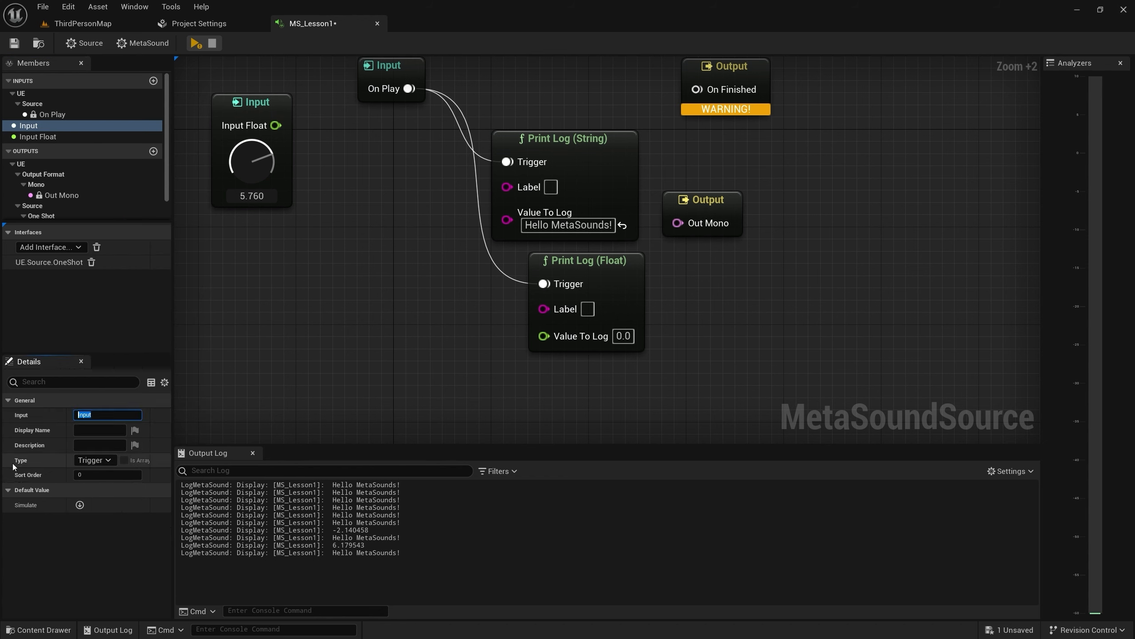
pyautogui.write('Bang')
pyautogui.press('Return')
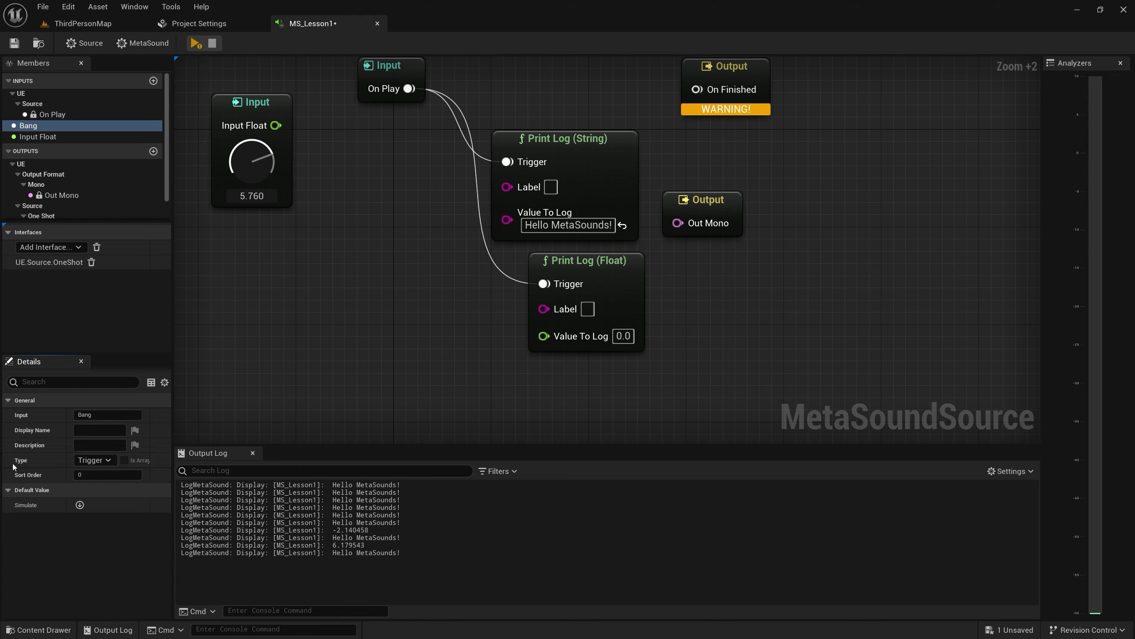
# Place the Bang input as a node in the open space near the Print Log nodes and clear the output log
pyautogui.moveTo(30, 126); pyautogui.dragTo(340, 227)
pyautogui.moveTo(335, 168); pyautogui.dragTo(360, 201, button='right')
pyautogui.rightClick(450, 513)
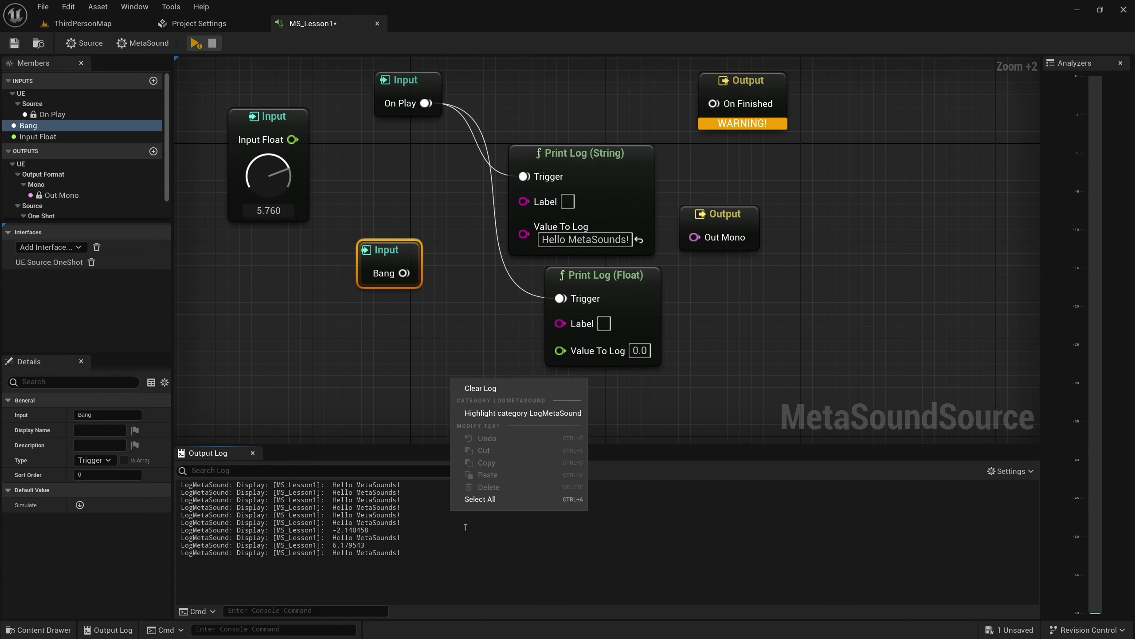
pyautogui.click(469, 388)
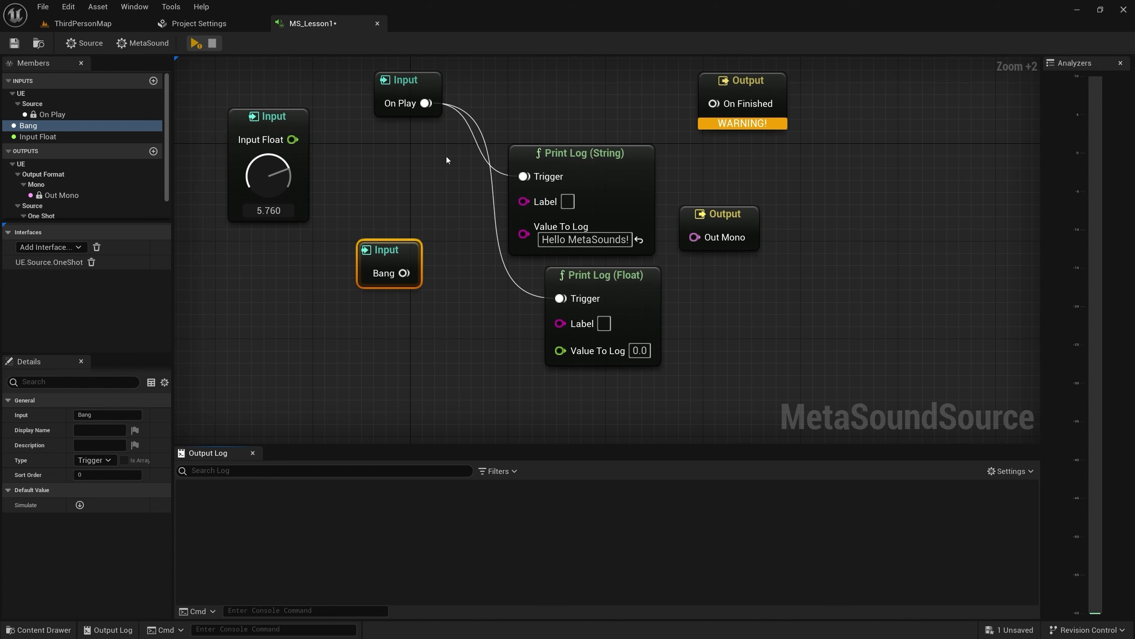
# Disconnect On Play from both Print Log nodes and wire Bang to the Trigger of Print Log (String)
pyautogui.keyDown('alt'); pyautogui.click(426, 103); pyautogui.keyUp('alt')
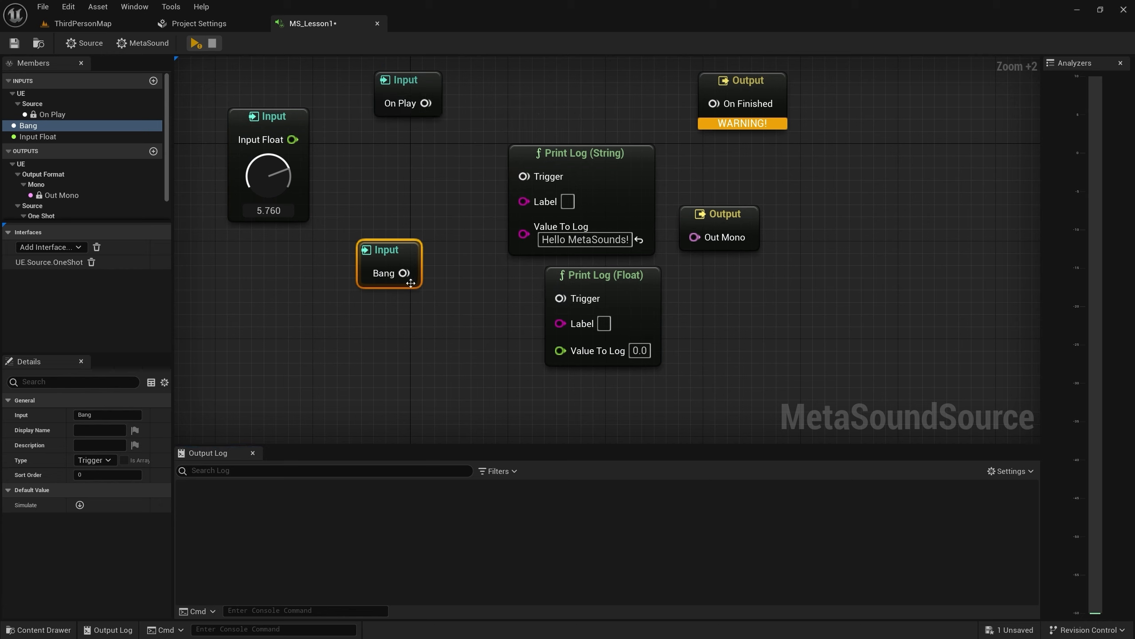
pyautogui.moveTo(404, 273); pyautogui.dragTo(524, 177)
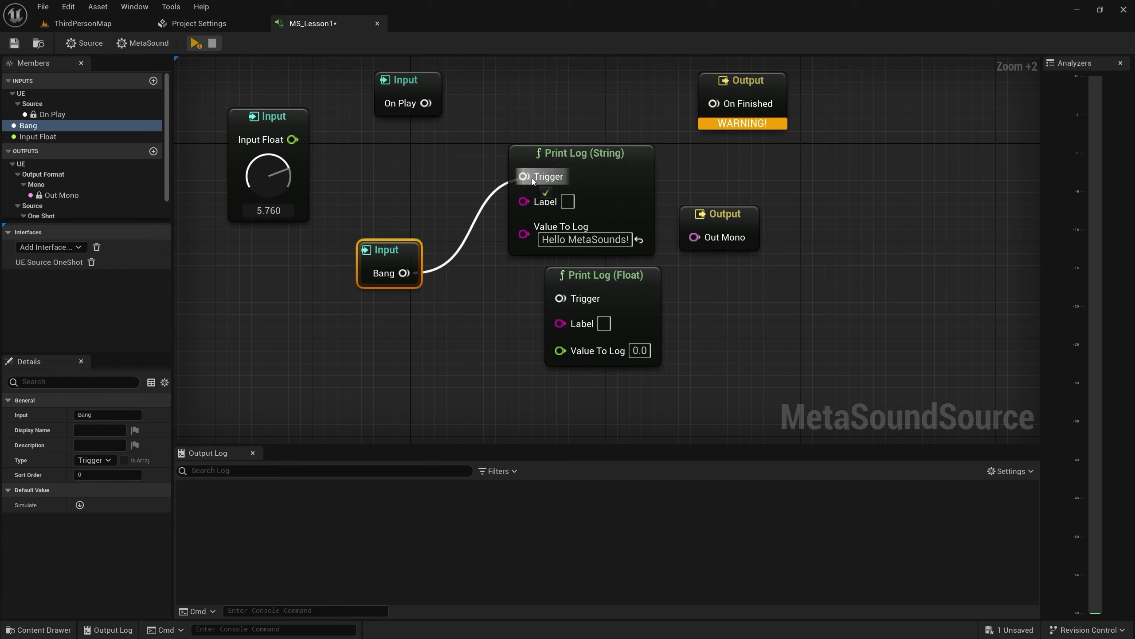
# Start previewing the MetaSound and fire the Bang trigger several times using its Simulate default value
pyautogui.click(195, 43)
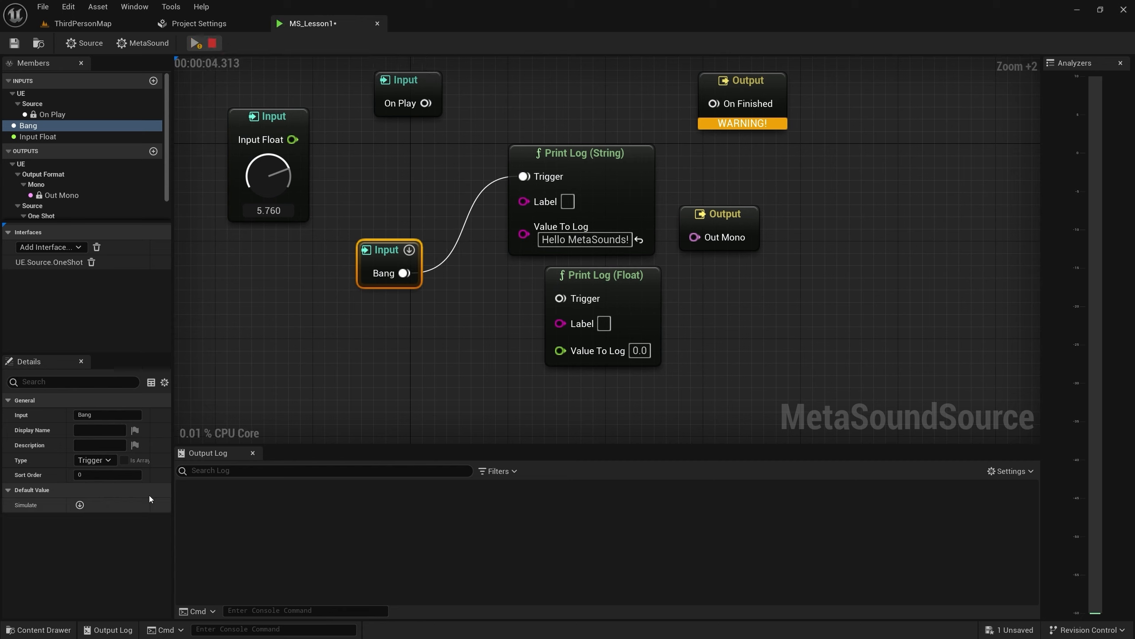
pyautogui.click(79, 504)
pyautogui.click(79, 505)
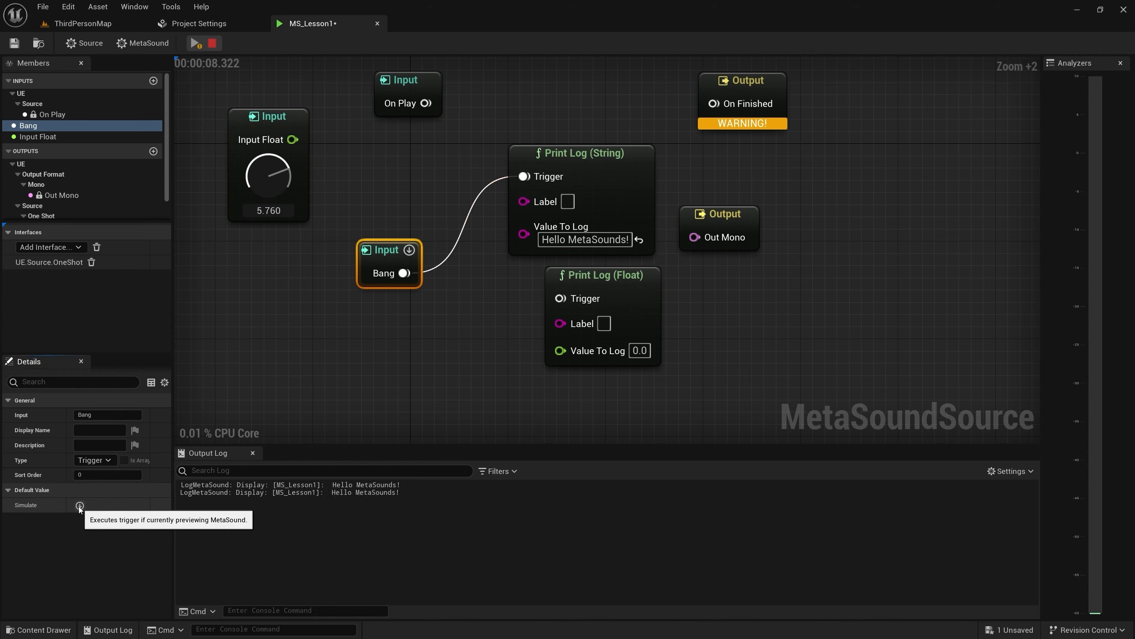
pyautogui.click(79, 504)
pyautogui.click(80, 505)
pyautogui.click(79, 505)
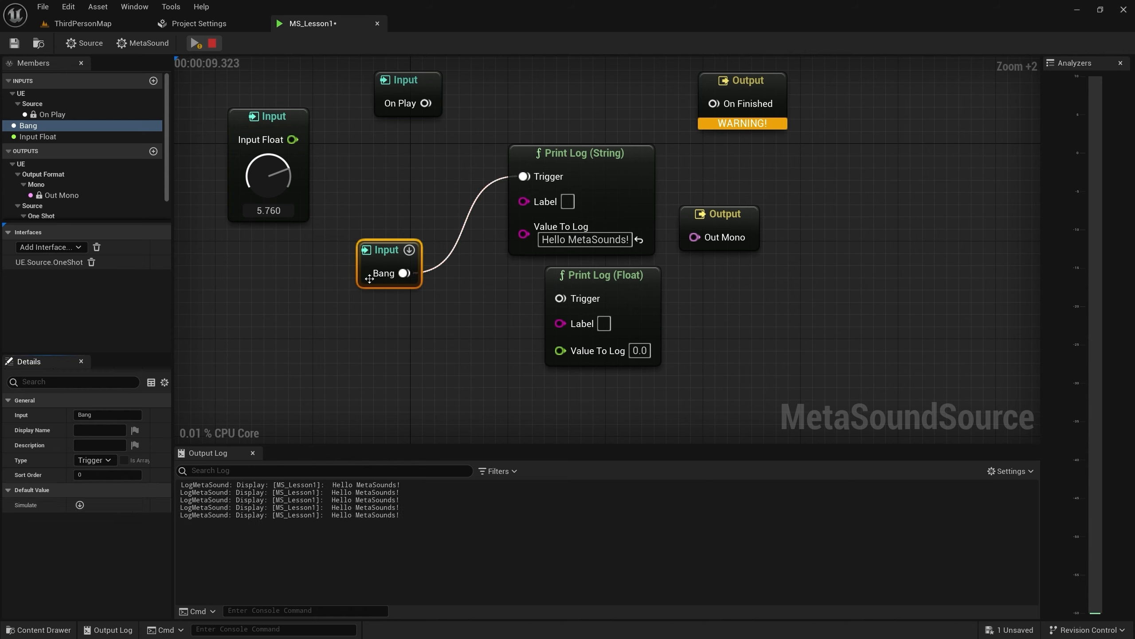
# Fire Bang repeatedly from its graph node, deselect it, and stop the preview
pyautogui.click(409, 250)
pyautogui.click(409, 250)
pyautogui.click(409, 250)
pyautogui.click(409, 250)
pyautogui.click(409, 250)
pyautogui.click(409, 250)
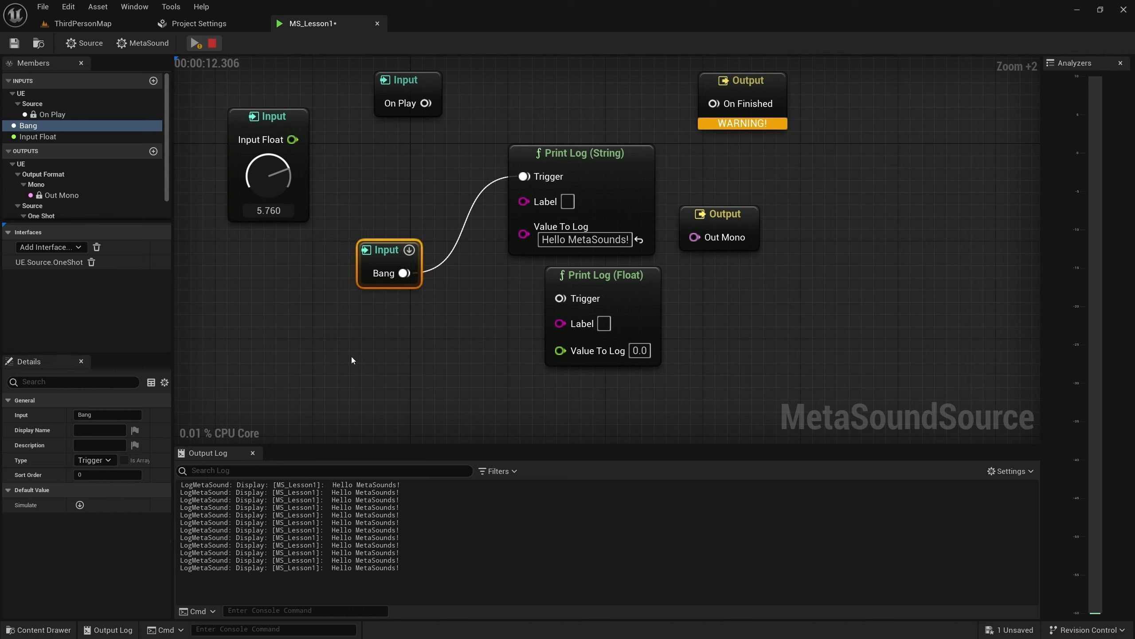
pyautogui.click(328, 354)
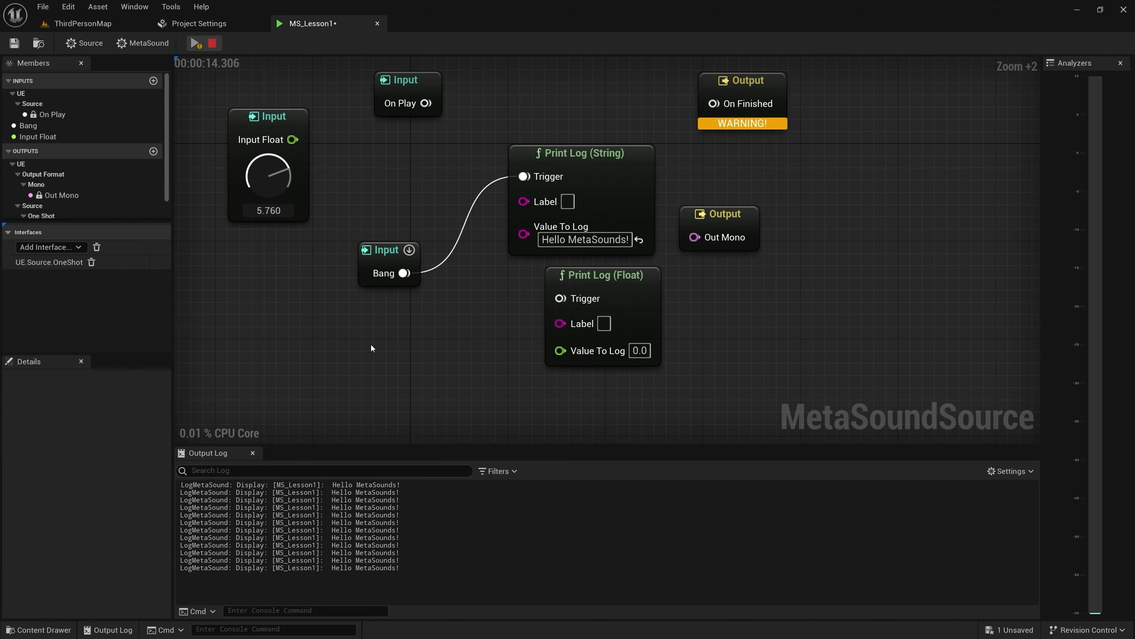
pyautogui.click(213, 43)
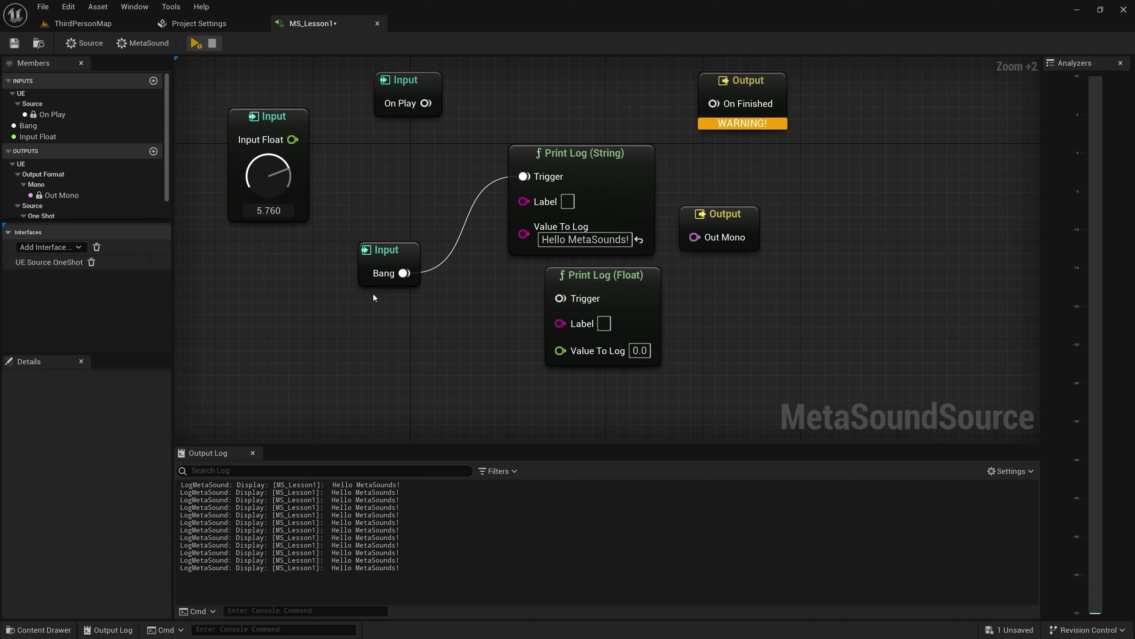
# Move the Bang node directly below Input Float and break its connection to Print Log (String)
pyautogui.moveTo(396, 263); pyautogui.dragTo(275, 250)
pyautogui.keyDown('alt'); pyautogui.click(286, 261); pyautogui.keyUp('alt')
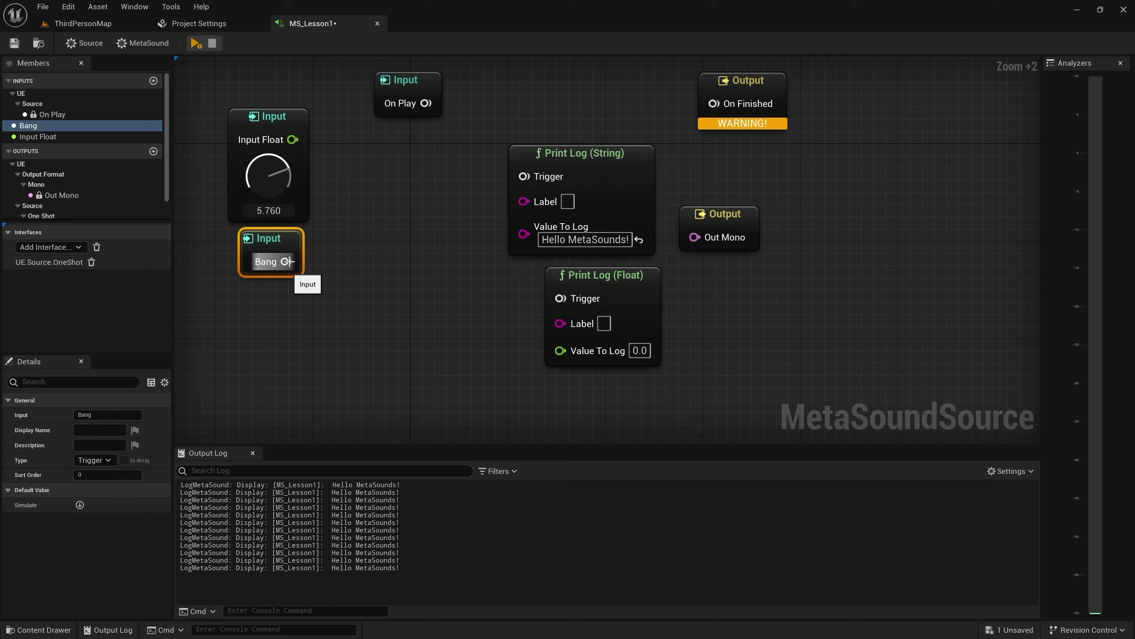
# Collapse the graph inputs list, show the Out Mono output's details, and shift its node farther from the Print Log nodes
pyautogui.click(12, 94)
pyautogui.click(8, 80)
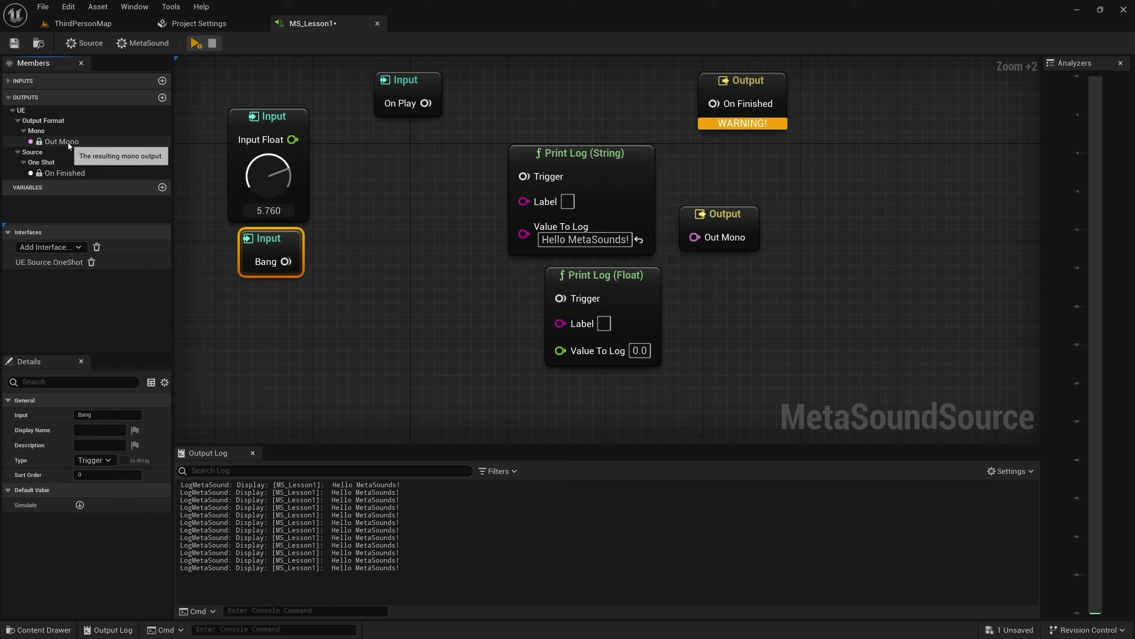
pyautogui.click(88, 142)
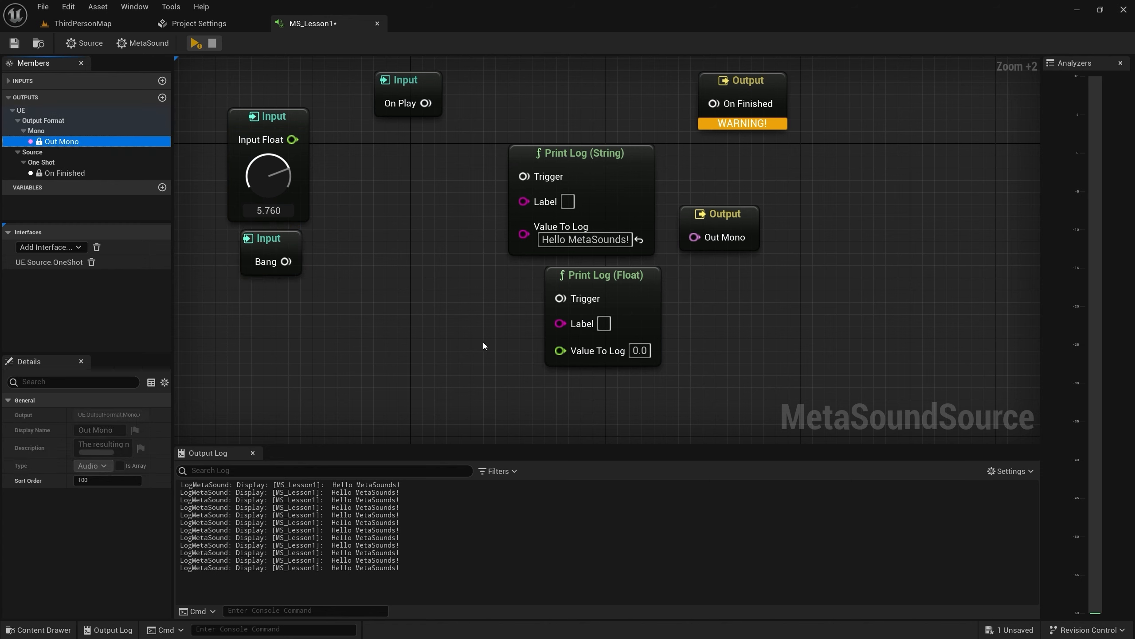
pyautogui.moveTo(726, 216); pyautogui.dragTo(785, 217)
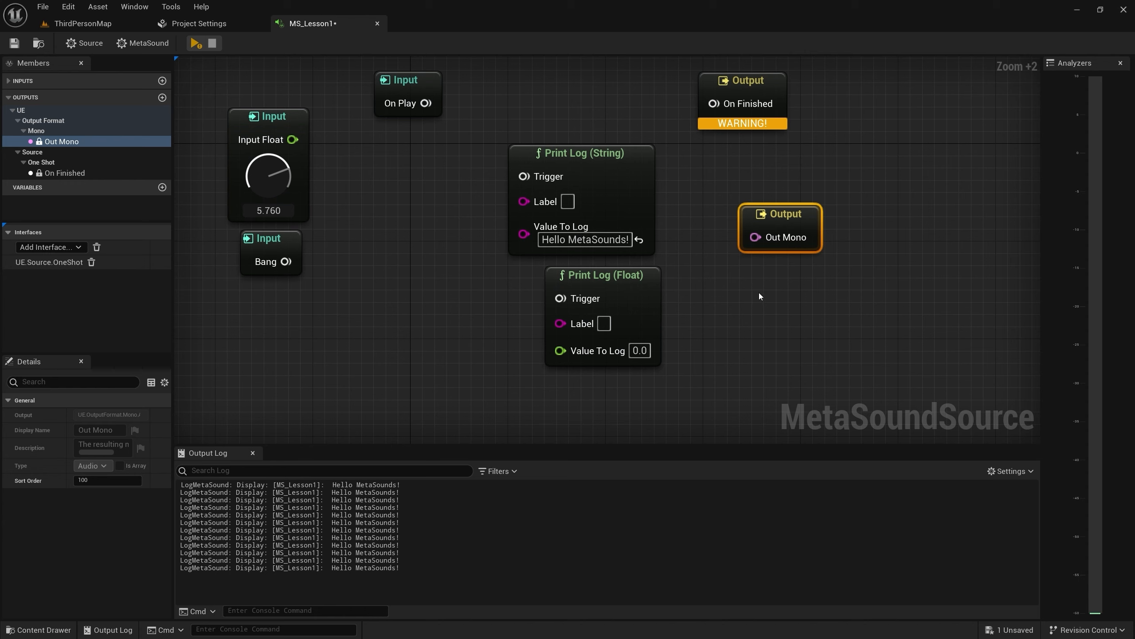
# Add a new graph variable, browse its available types, and keep it as Float
pyautogui.click(3, 96)
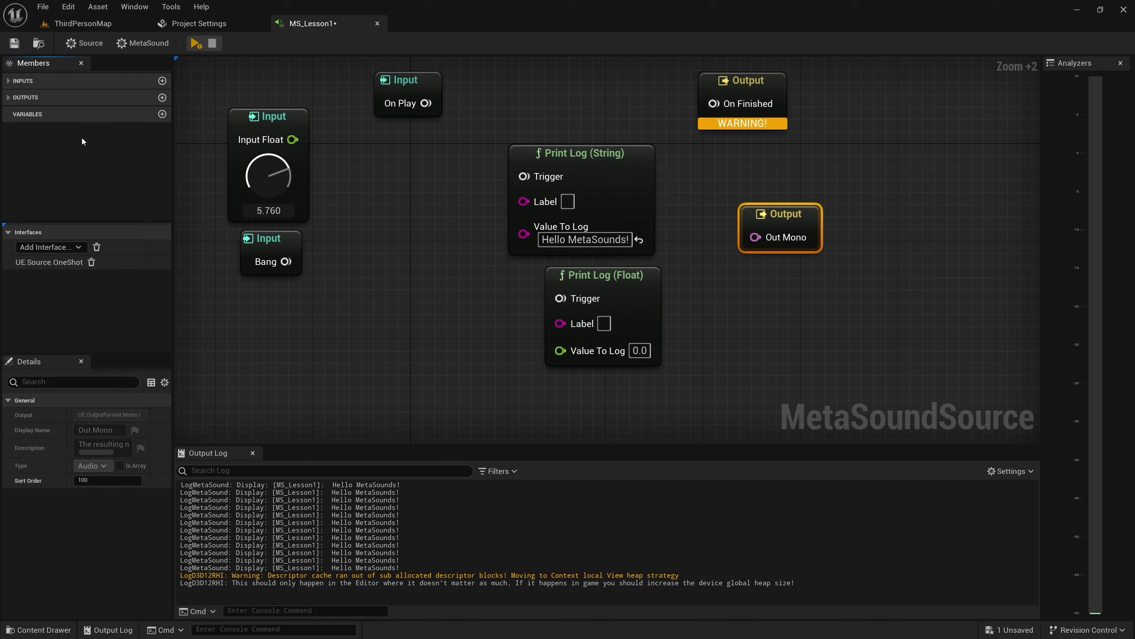
pyautogui.click(162, 113)
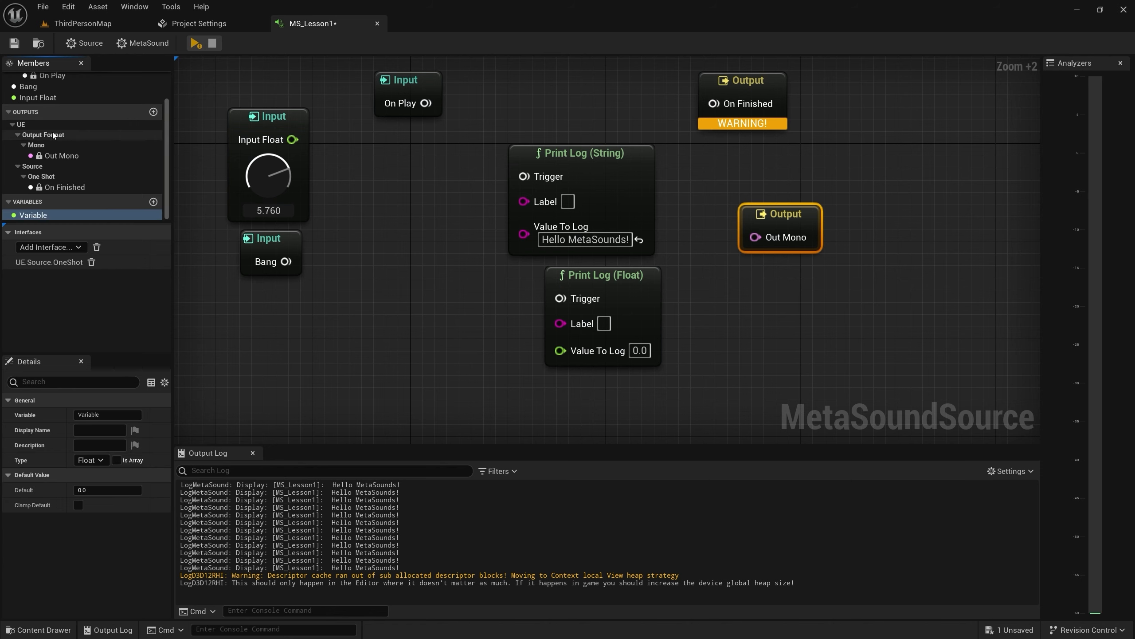
pyautogui.click(92, 460)
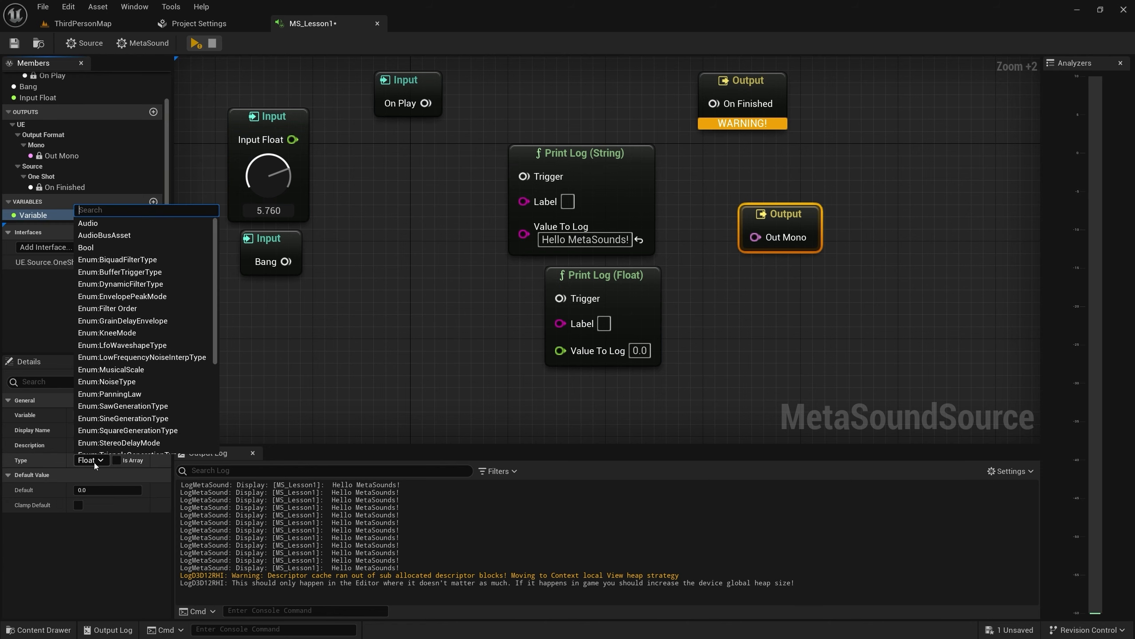
pyautogui.scroll(-5, 161, 358)
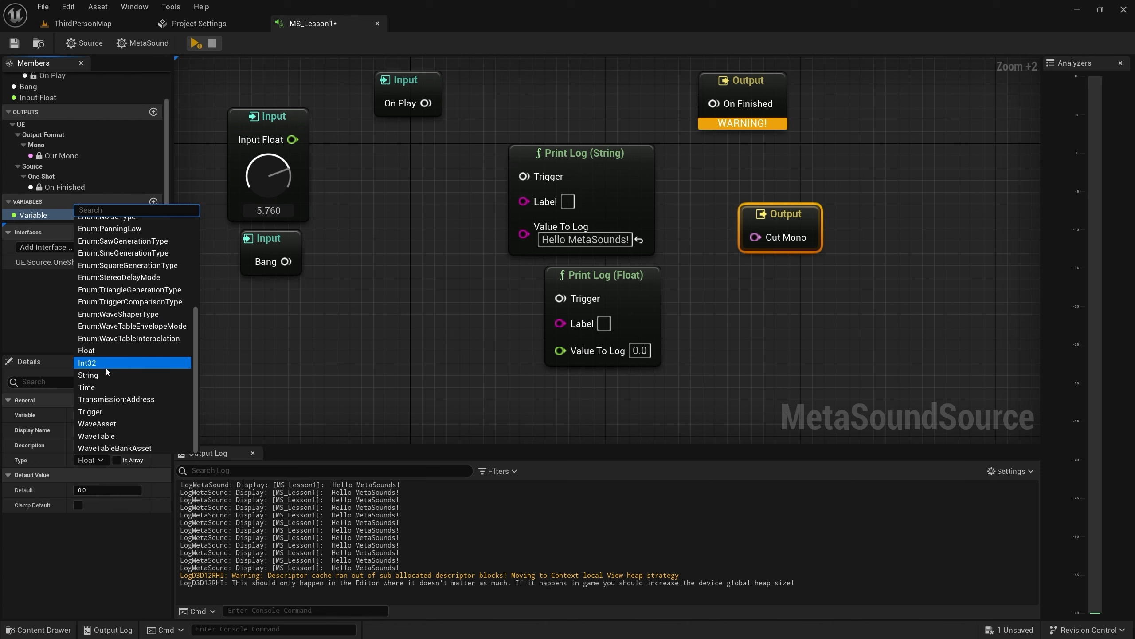
pyautogui.click(271, 332)
pyautogui.click(86, 217)
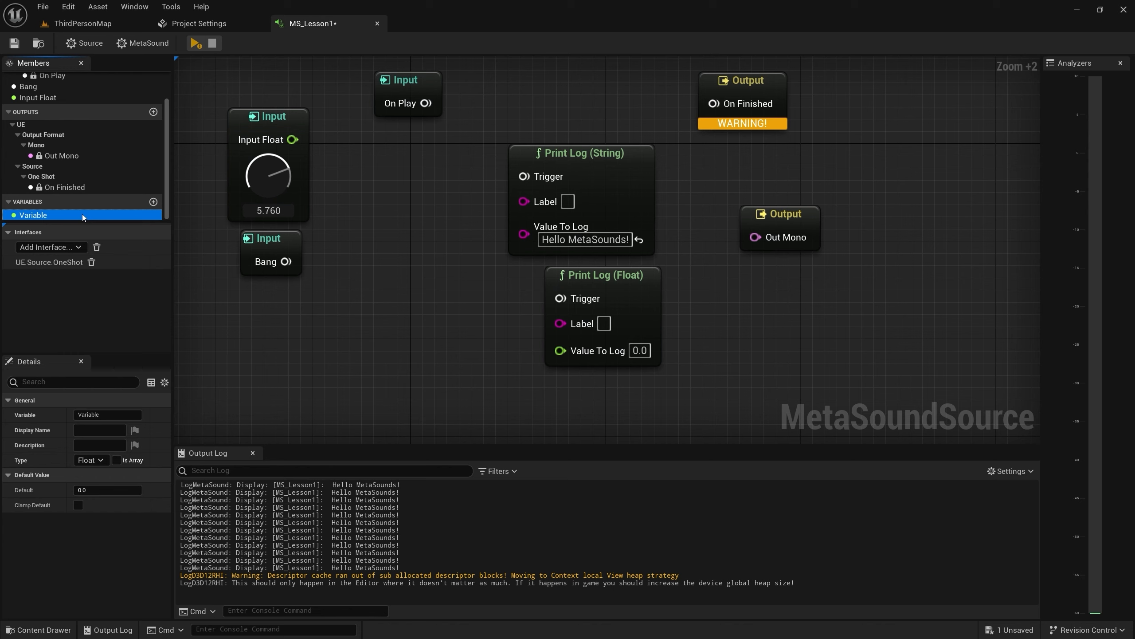
# Place a getter node and a setter node for the new variable in the open space below Bang
pyautogui.moveTo(82, 215); pyautogui.dragTo(356, 290)
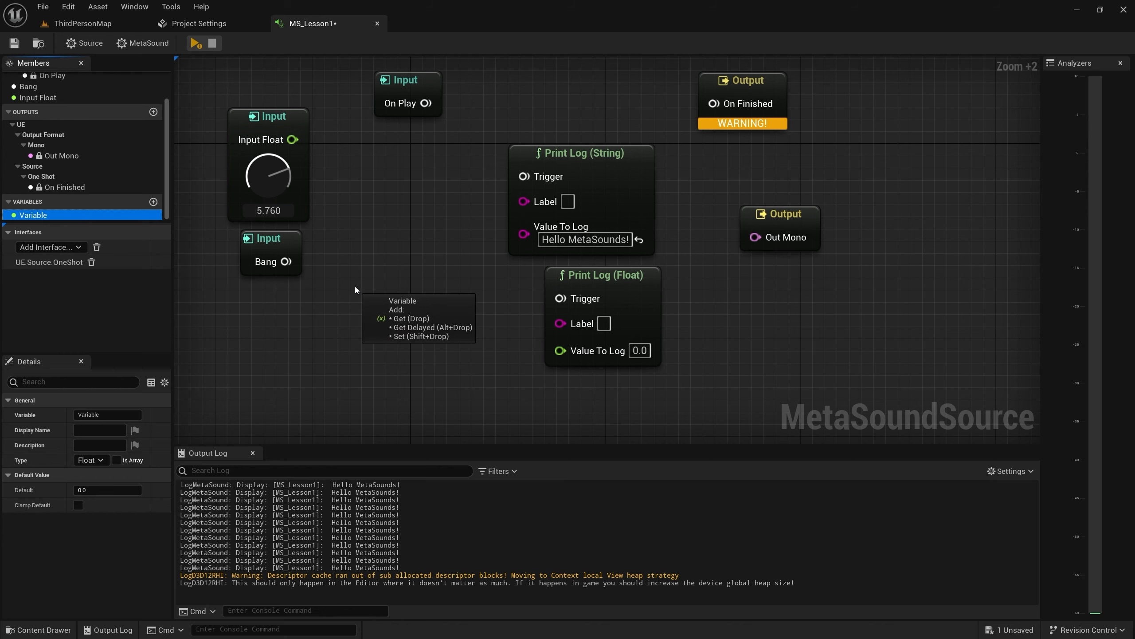
pyautogui.moveTo(355, 286); pyautogui.dragTo(355, 286)
pyautogui.moveTo(32, 216); pyautogui.dragTo(324, 337)
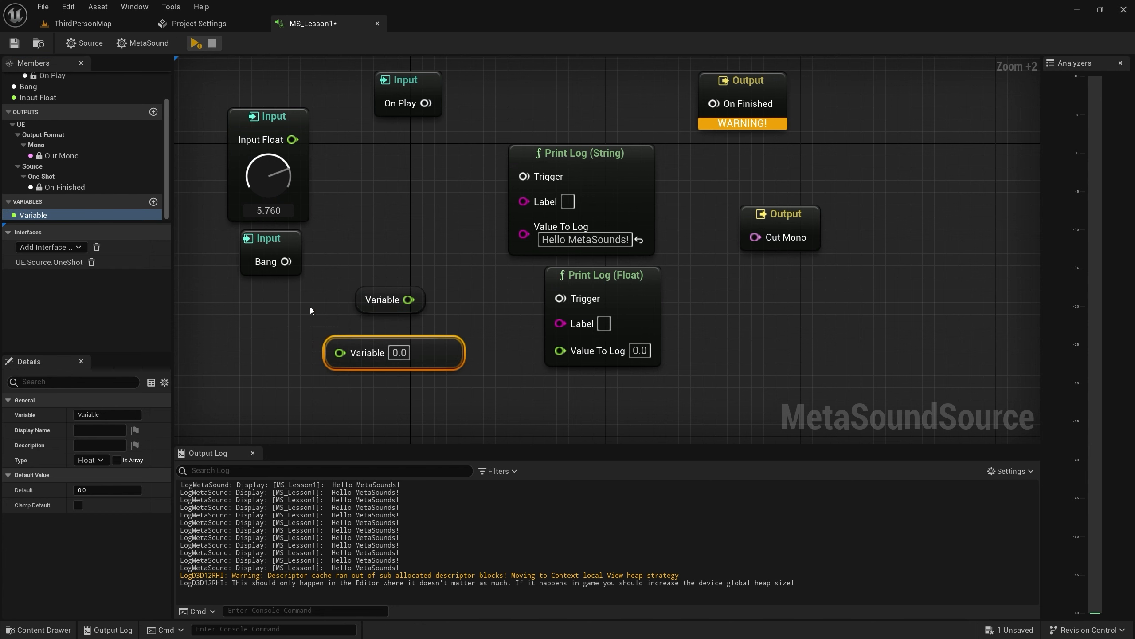
# Delete both variable nodes from the graph, remove the variable itself, and collapse the outputs and inputs lists
pyautogui.moveTo(371, 237); pyautogui.dragTo(401, 410)
pyautogui.press('Delete')
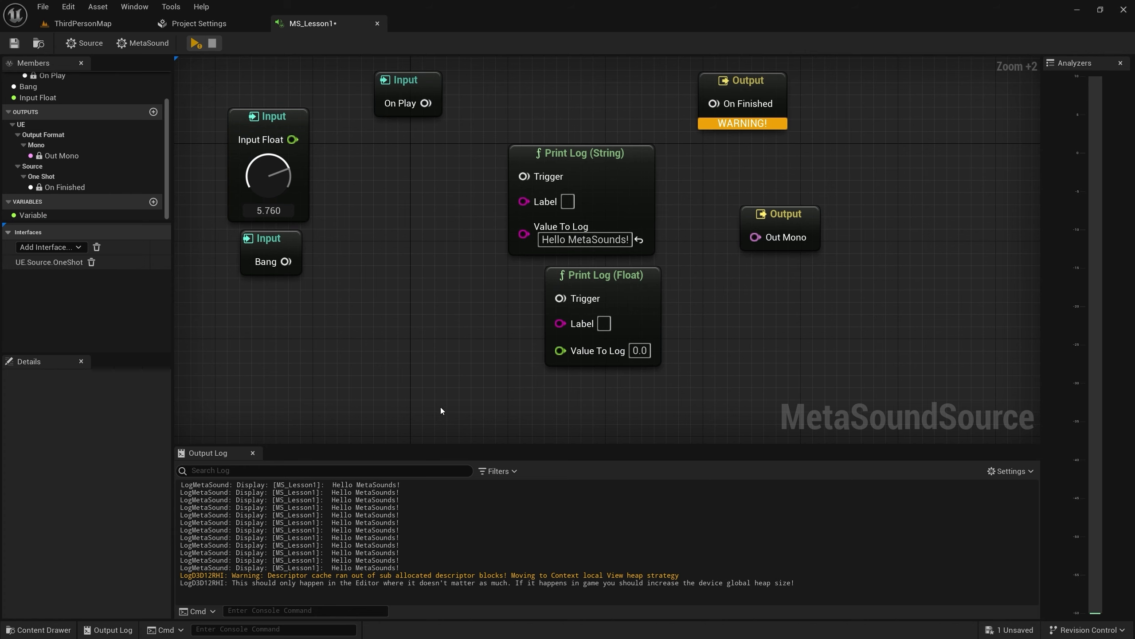
pyautogui.click(46, 212)
pyautogui.press('Delete')
pyautogui.click(7, 129)
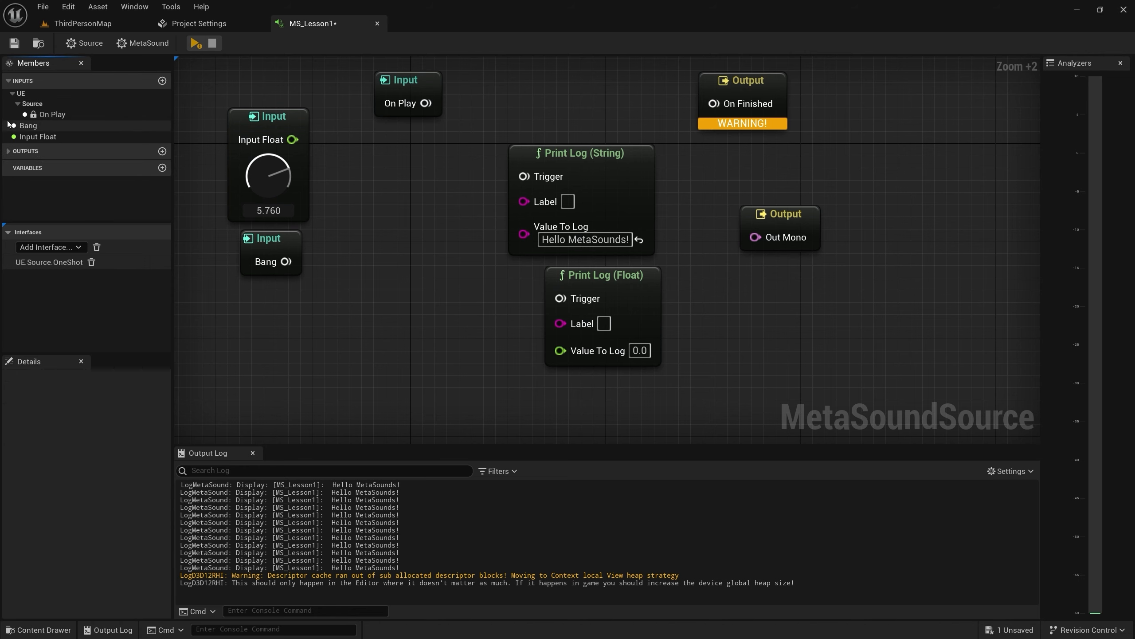
pyautogui.click(8, 81)
# Review the details of Print Log (String) and Input Float, and the Source settings including Attenuation, Developer and Effects
pyautogui.click(563, 152)
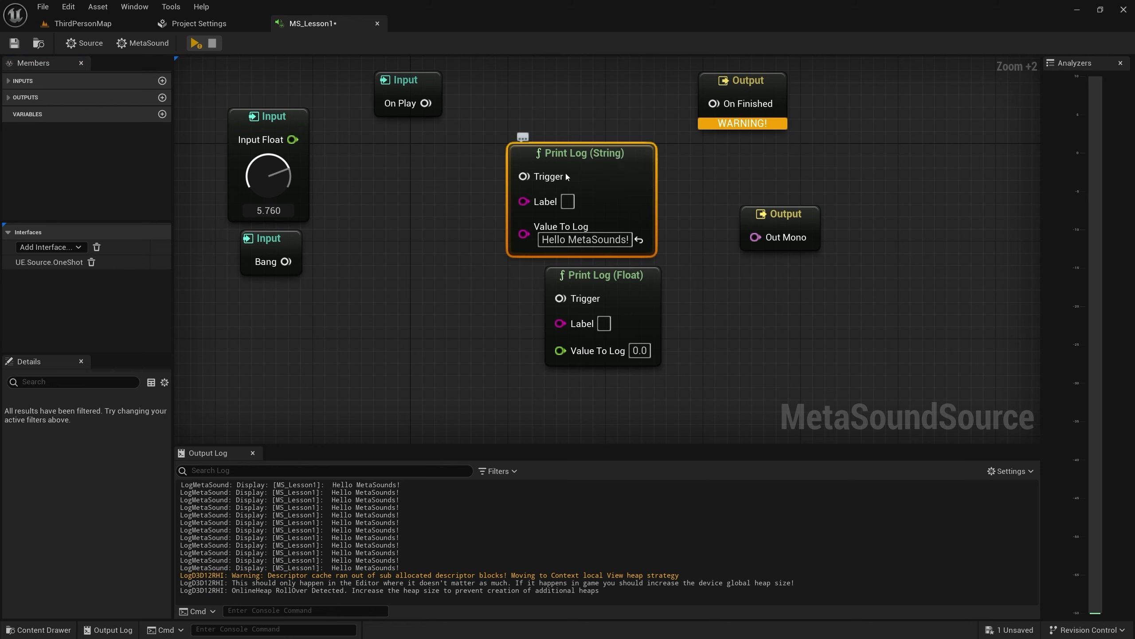
pyautogui.click(279, 134)
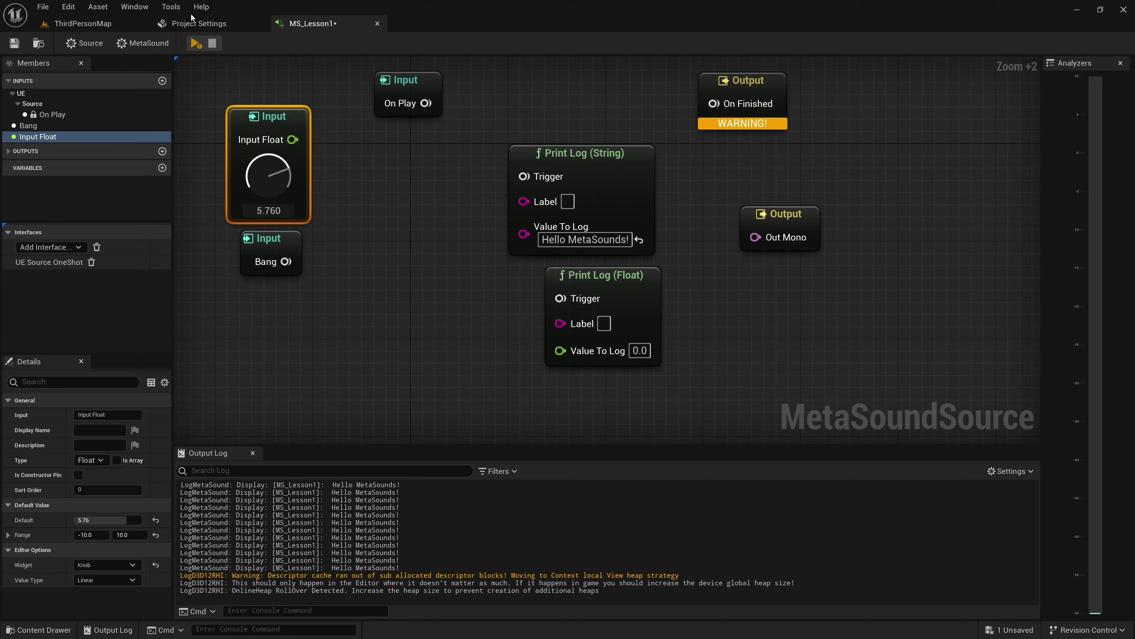
pyautogui.click(77, 44)
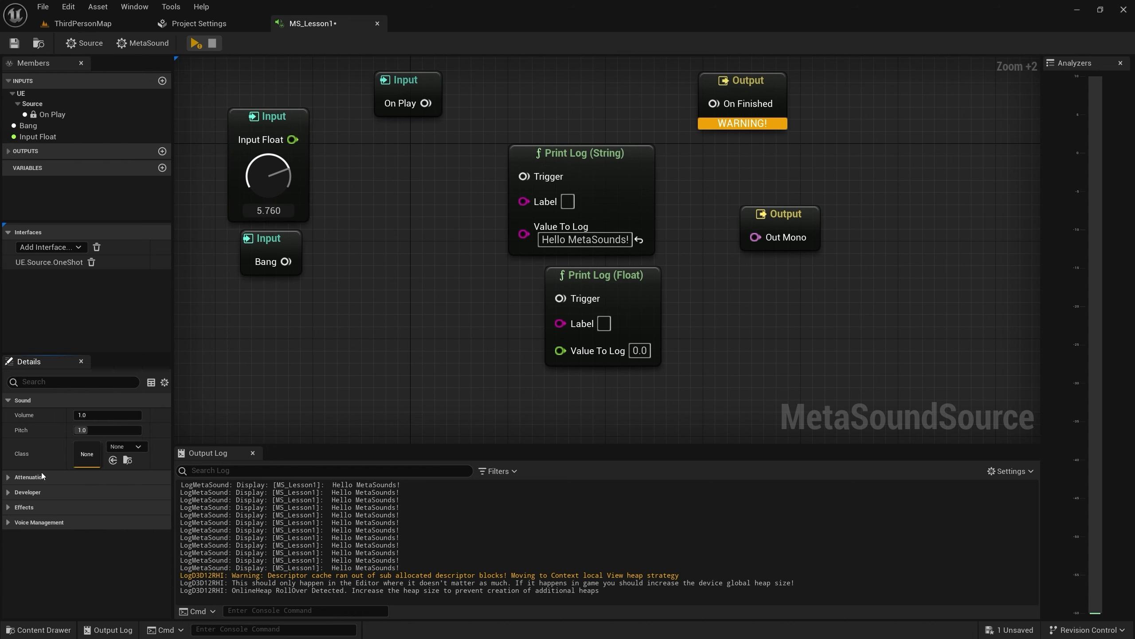
pyautogui.click(7, 479)
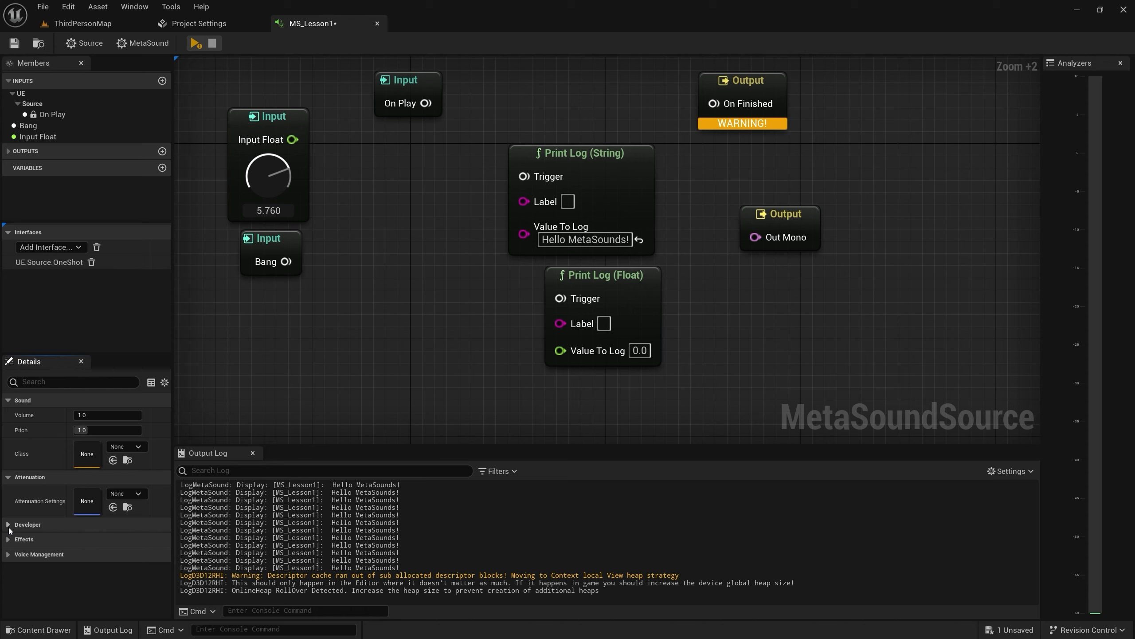
pyautogui.click(8, 526)
pyautogui.click(8, 554)
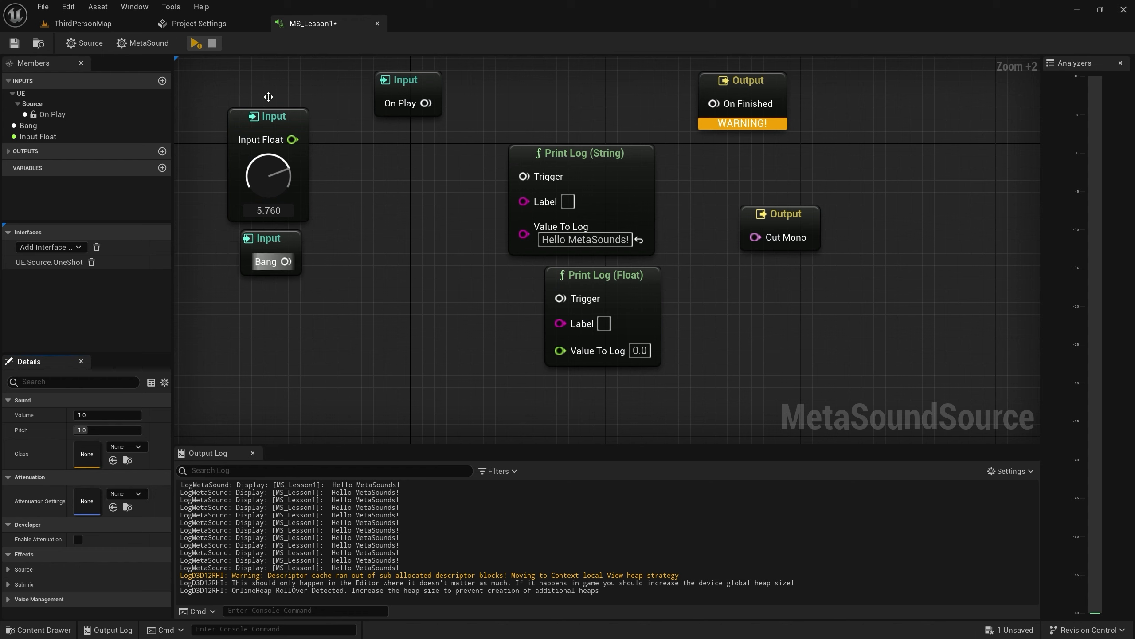
# Set the MetaSound's output format to Stereo and check the resulting outputs
pyautogui.click(147, 43)
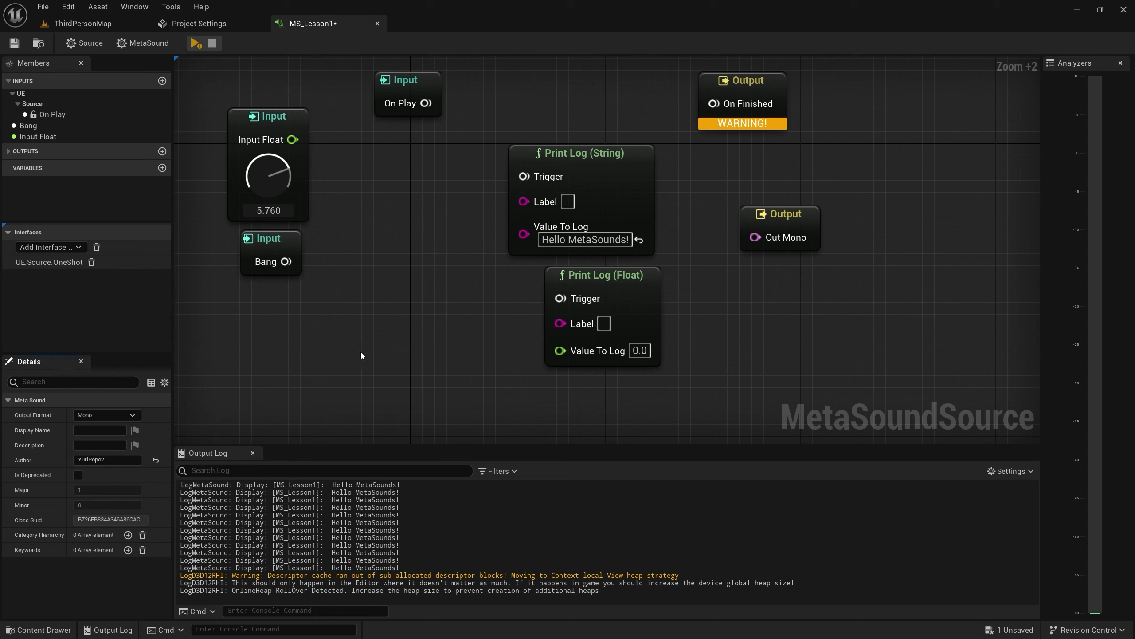
pyautogui.click(94, 416)
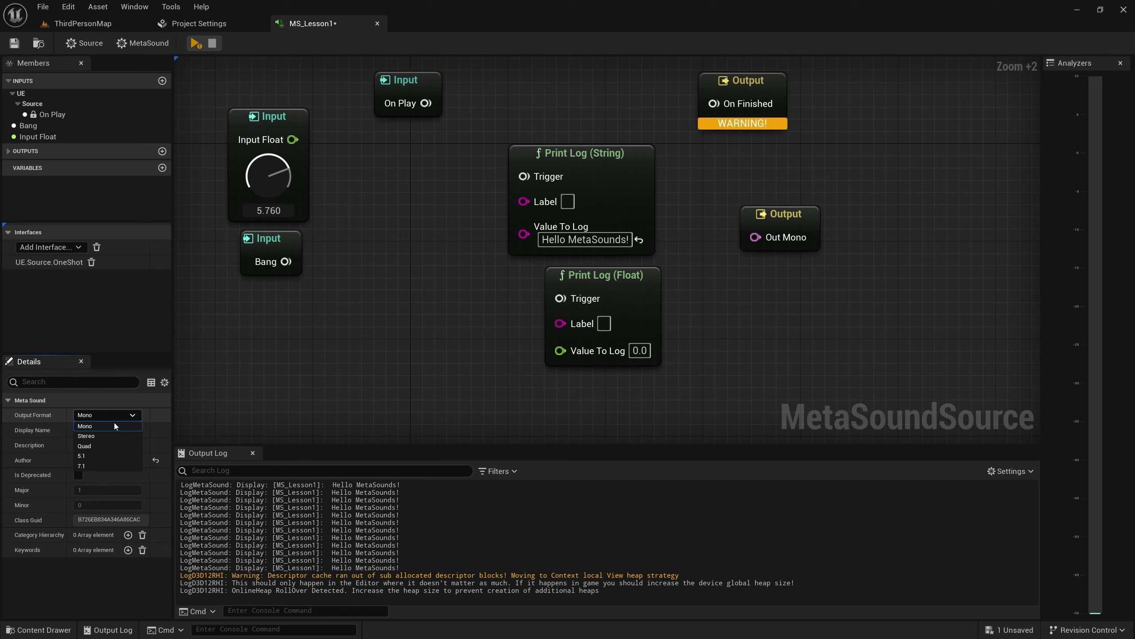
pyautogui.click(106, 439)
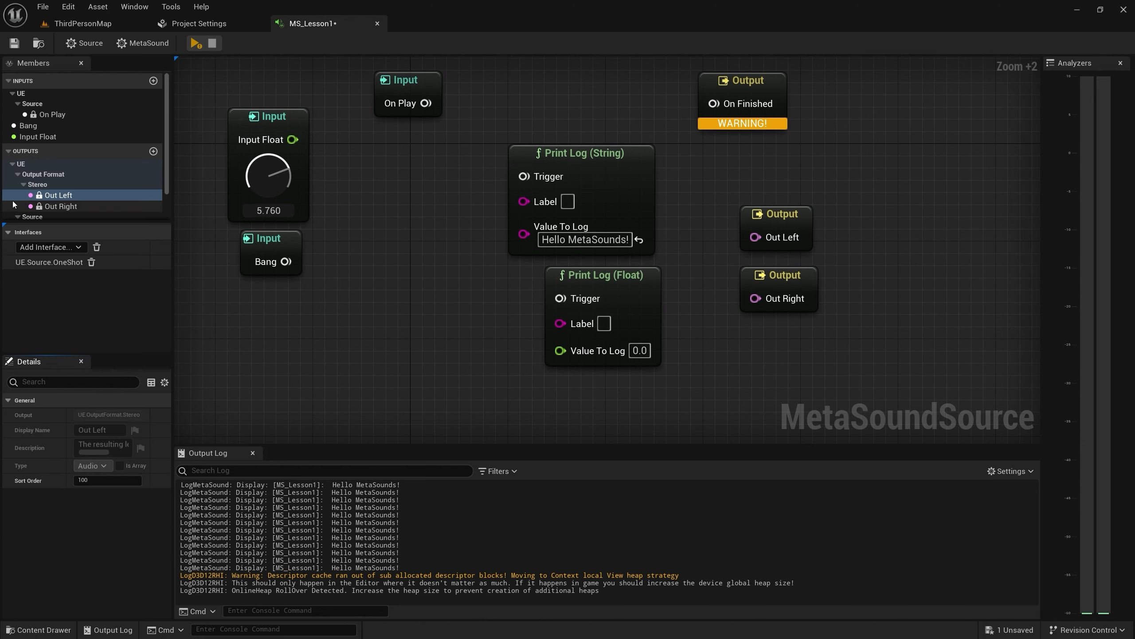
pyautogui.scroll(-2, 53, 197)
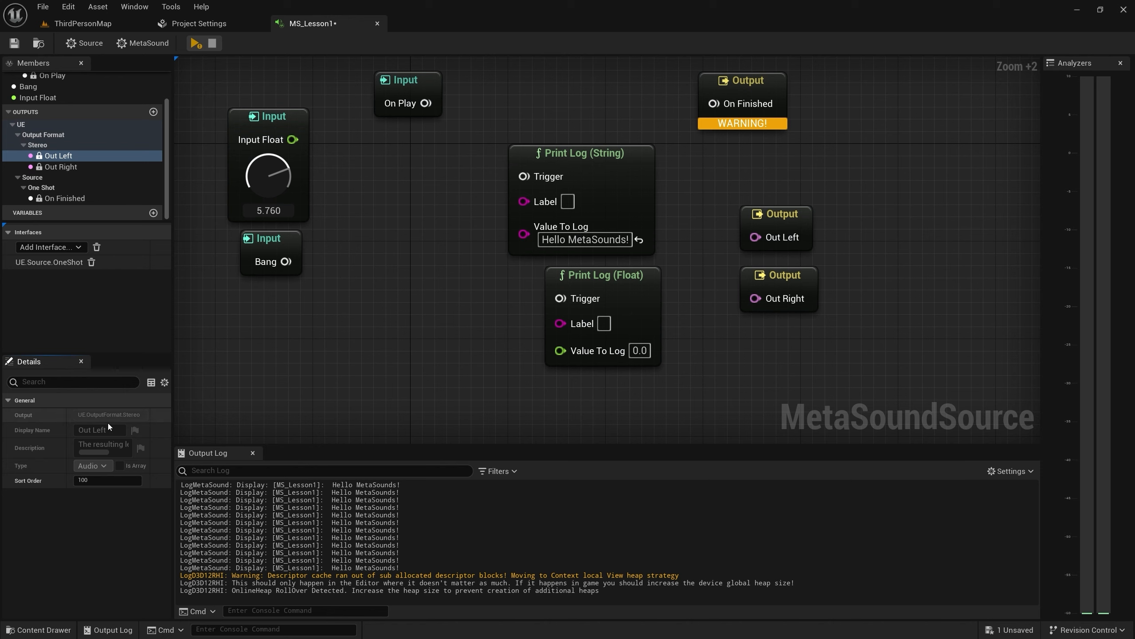
# Set the MetaSound's output format back to Mono
pyautogui.click(141, 44)
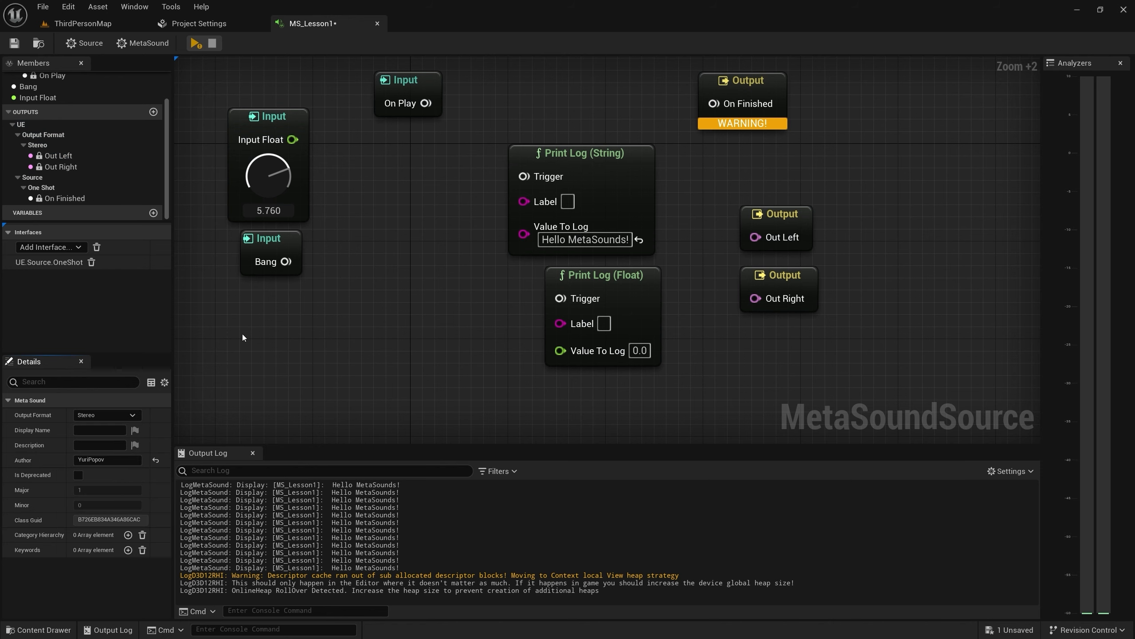
pyautogui.click(99, 415)
pyautogui.click(96, 425)
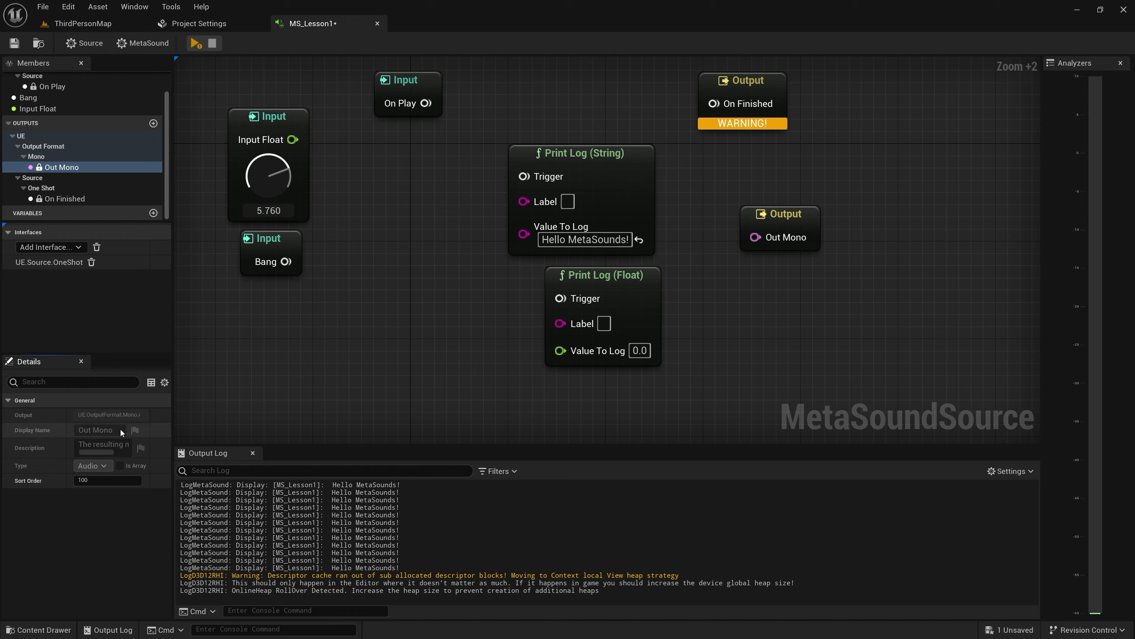
# Set the MetaSound's author to LifeExe
pyautogui.click(131, 46)
pyautogui.click(108, 459)
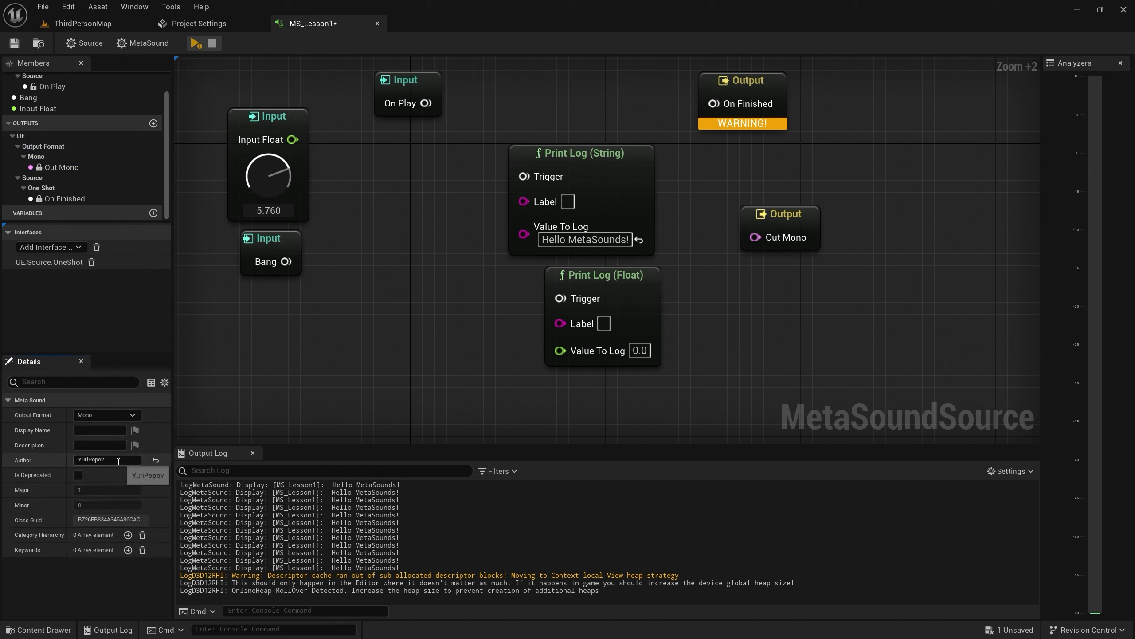
pyautogui.write('LifeExe')
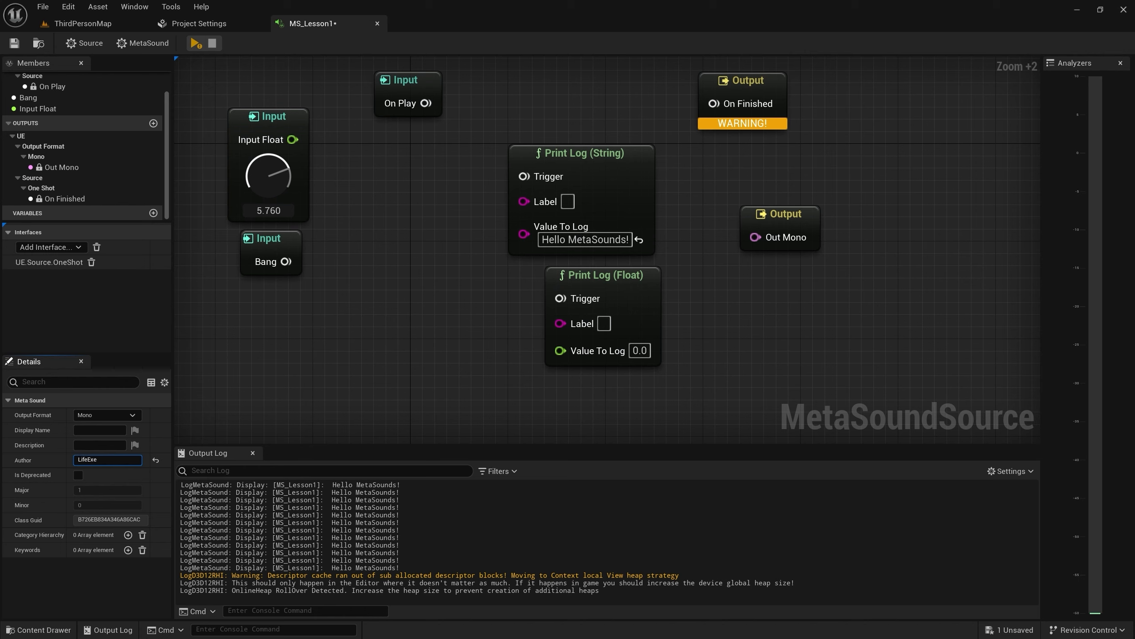
pyautogui.press('Return')
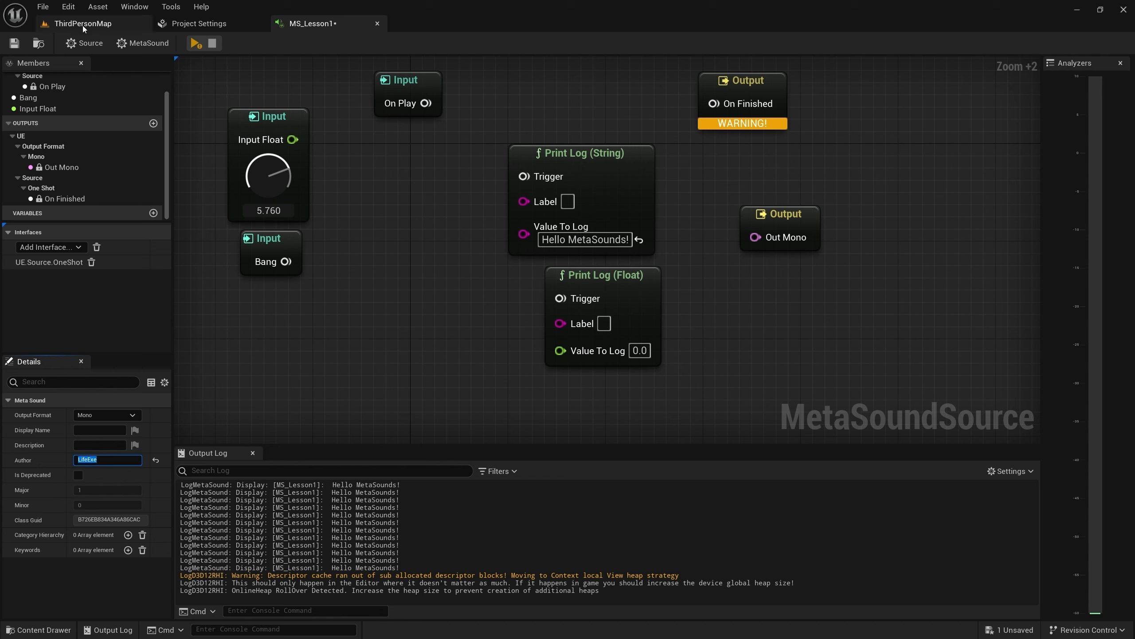
# In the Editor Preferences for the MetaSound Editor, enable pinning MetaSound Patch in the asset menu
pyautogui.click(67, 6)
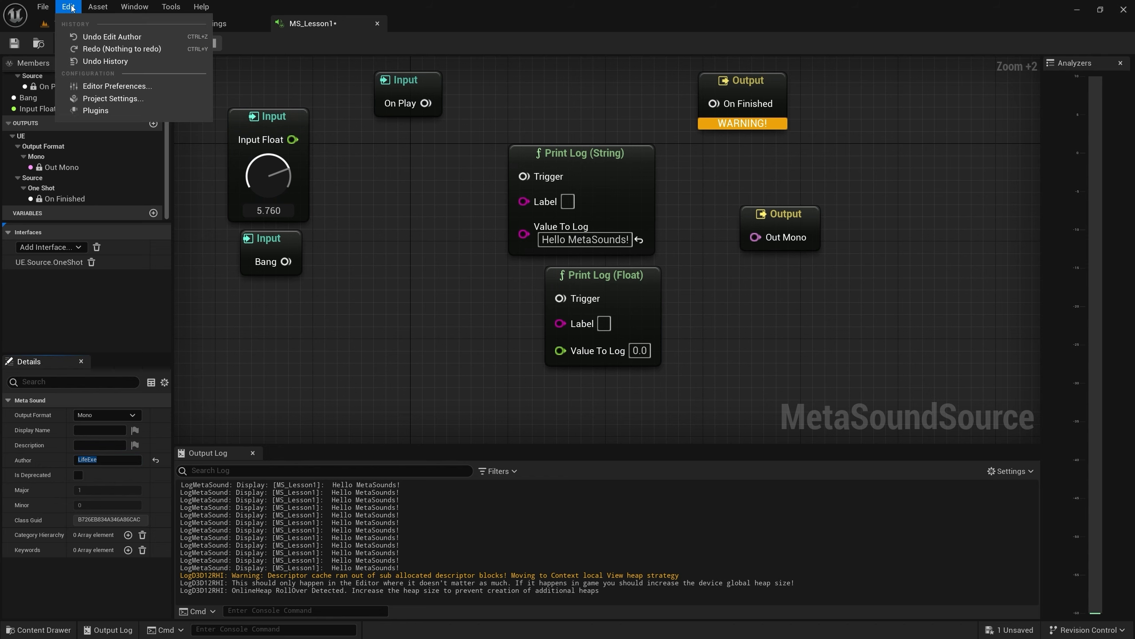
pyautogui.click(154, 88)
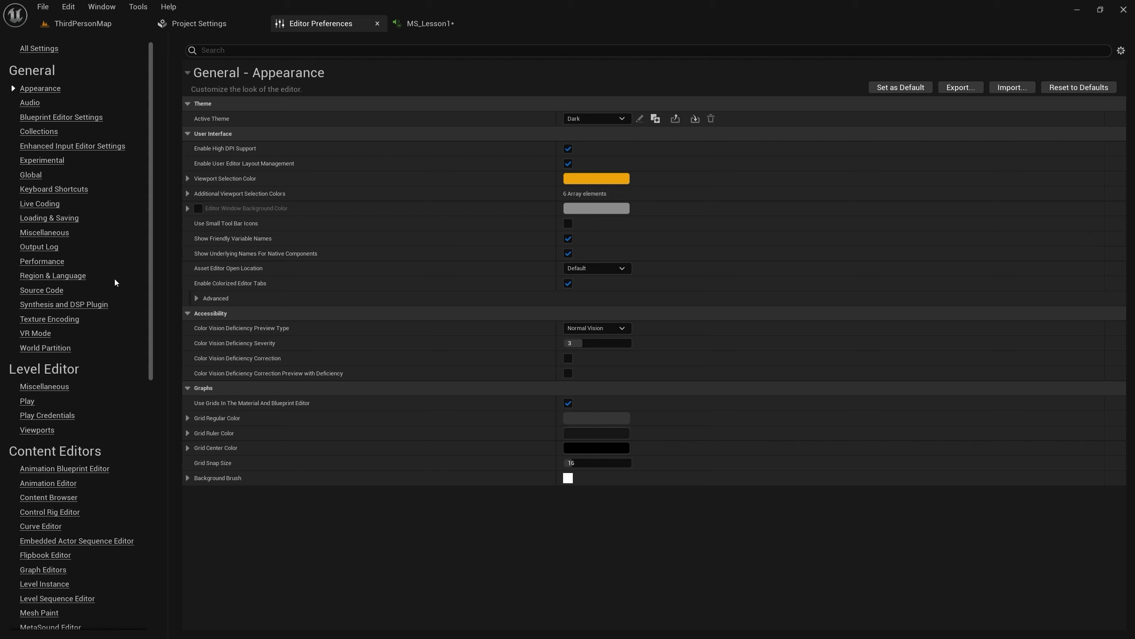
pyautogui.scroll(-5, 121, 275)
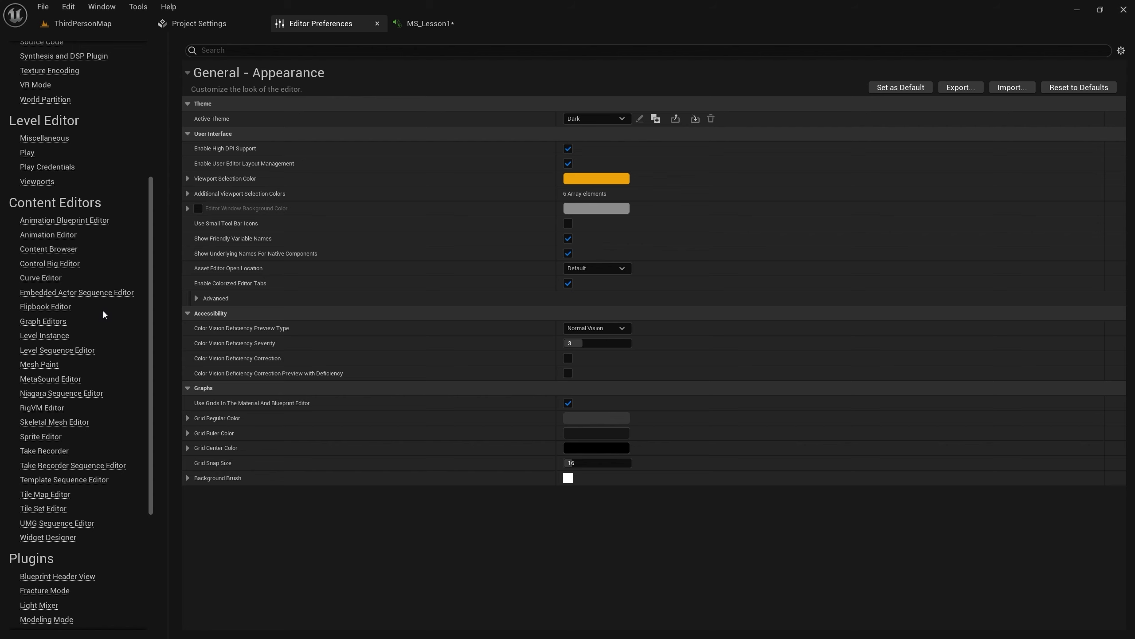
pyautogui.click(74, 380)
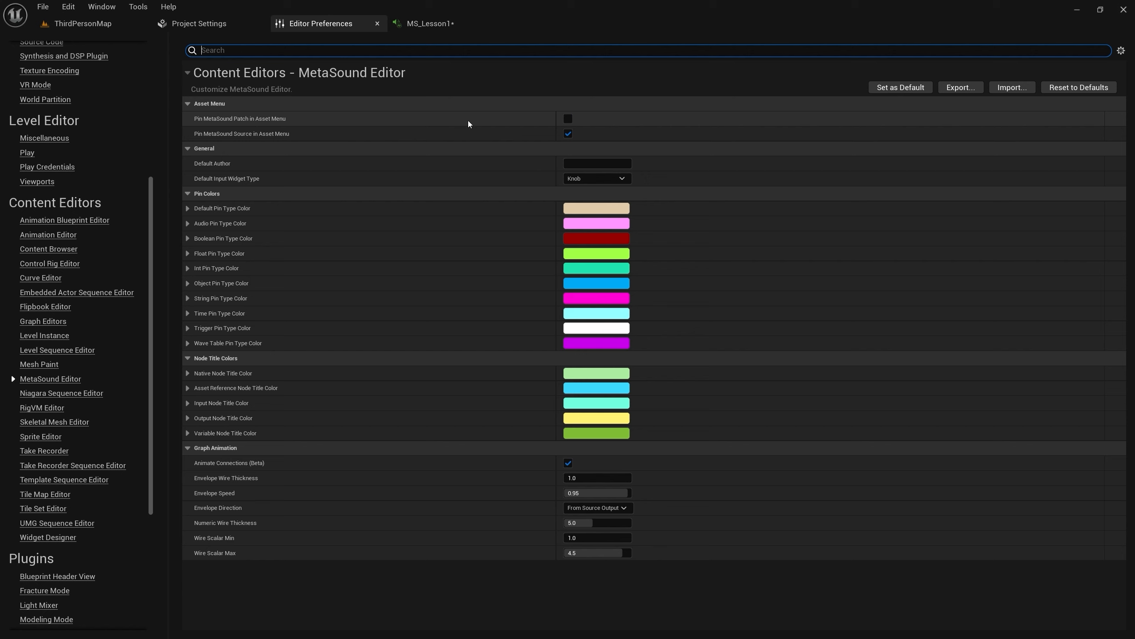
pyautogui.click(568, 118)
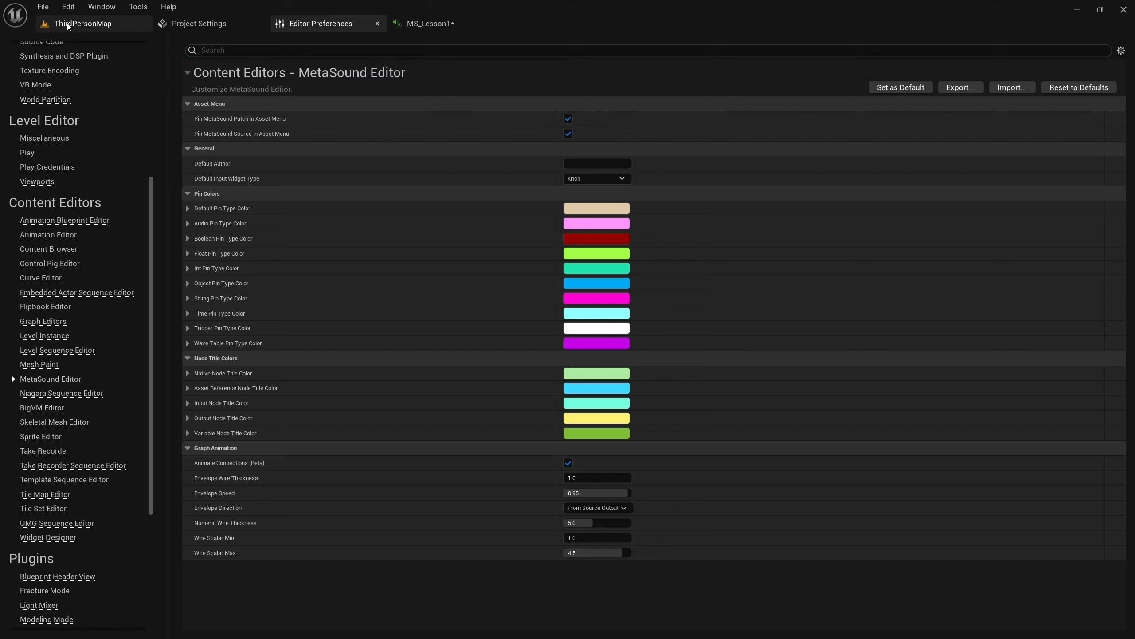
# Check the asset creation options available in the MetaSounds folder of ThirdPersonMap's content browser
pyautogui.click(81, 23)
pyautogui.rightClick(406, 532)
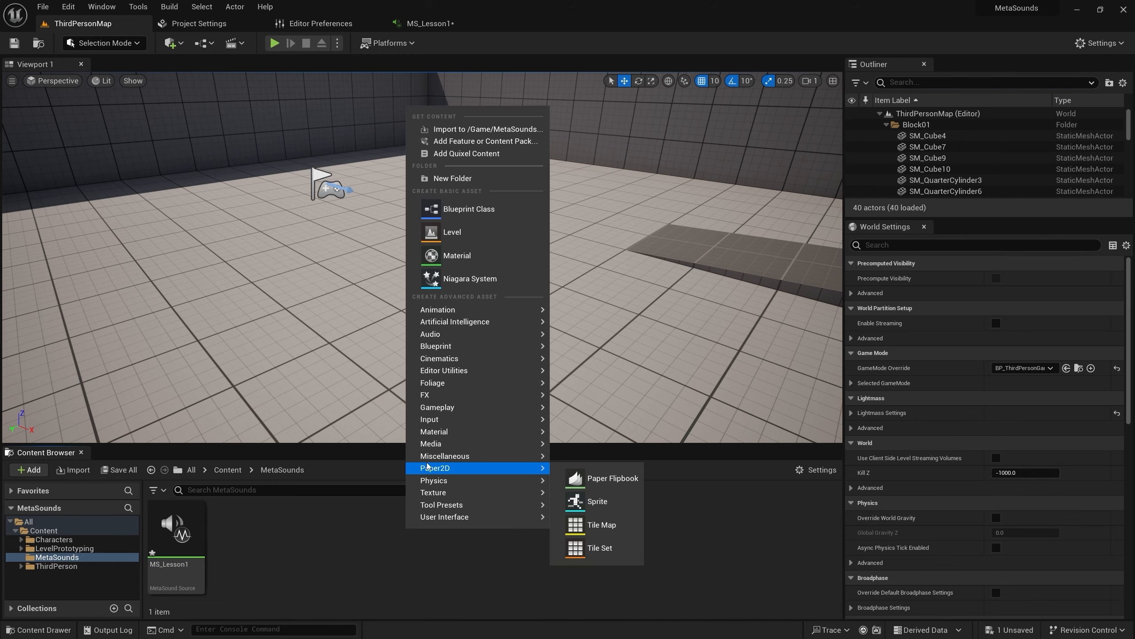
pyautogui.moveTo(459, 410)
pyautogui.moveTo(470, 481)
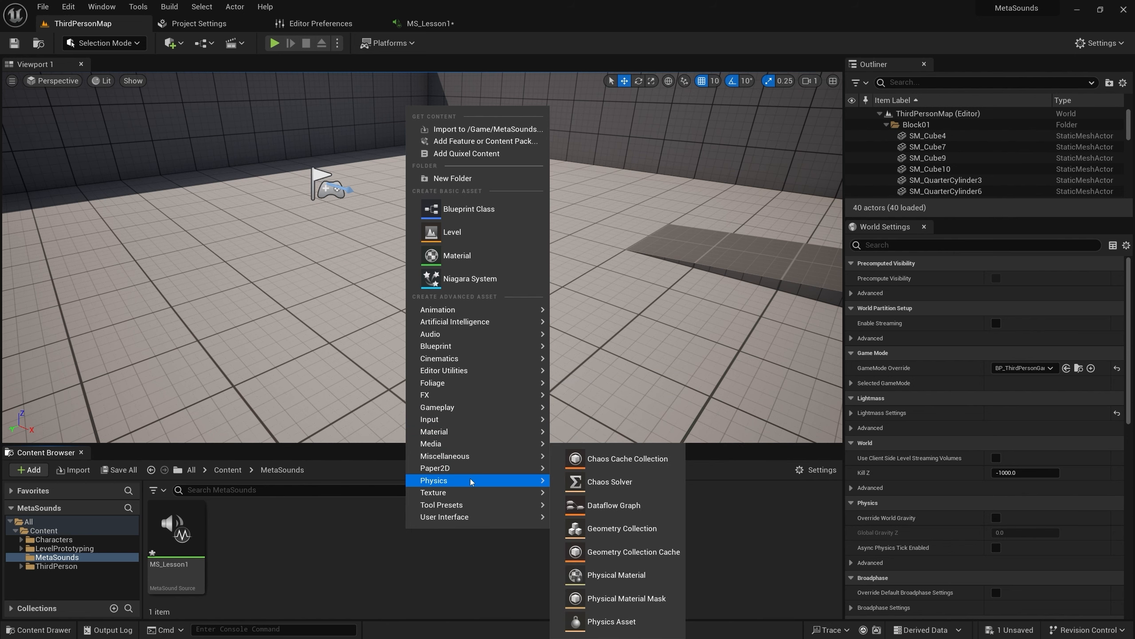
pyautogui.moveTo(494, 335)
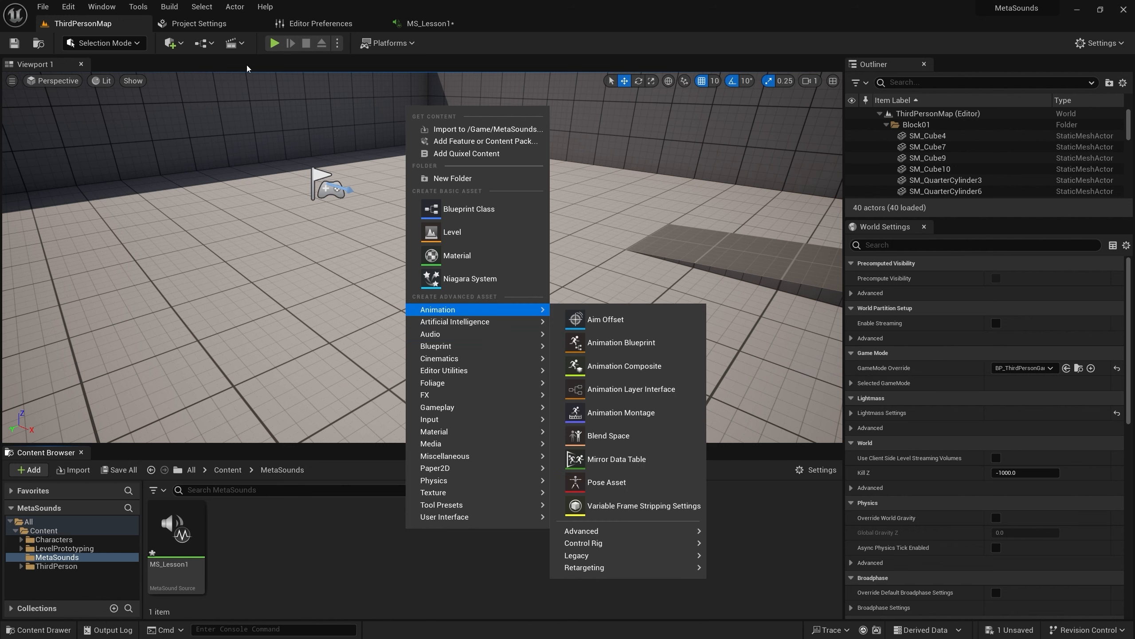
# Set the MetaSound Editor's default author to LifeExe and review the Default Input Widget Type options
pyautogui.click(295, 27)
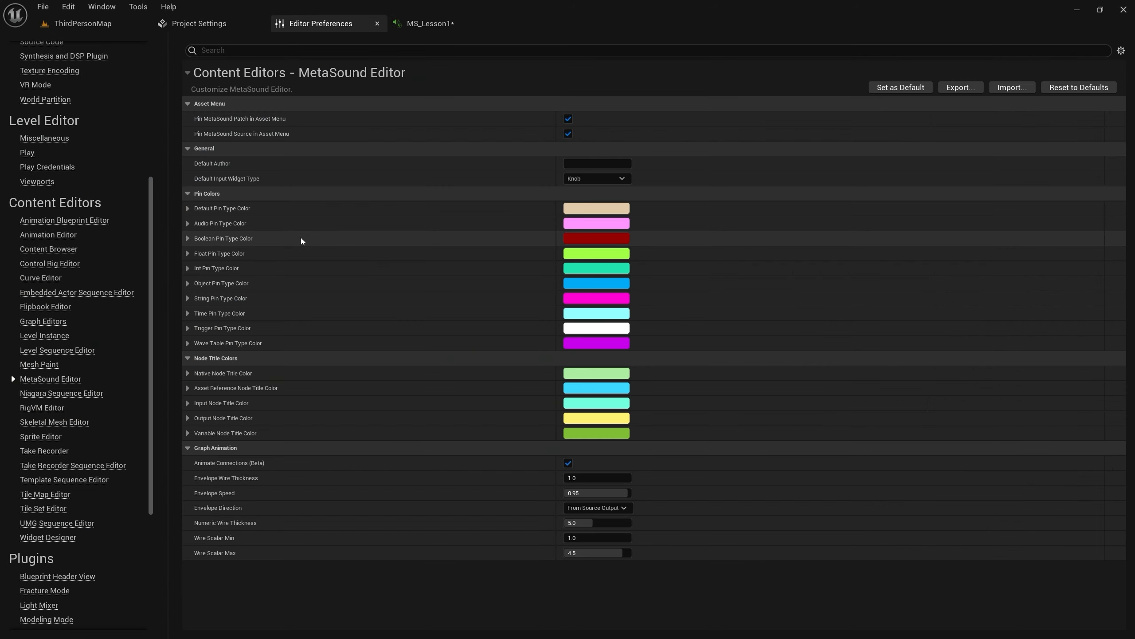
pyautogui.click(592, 162)
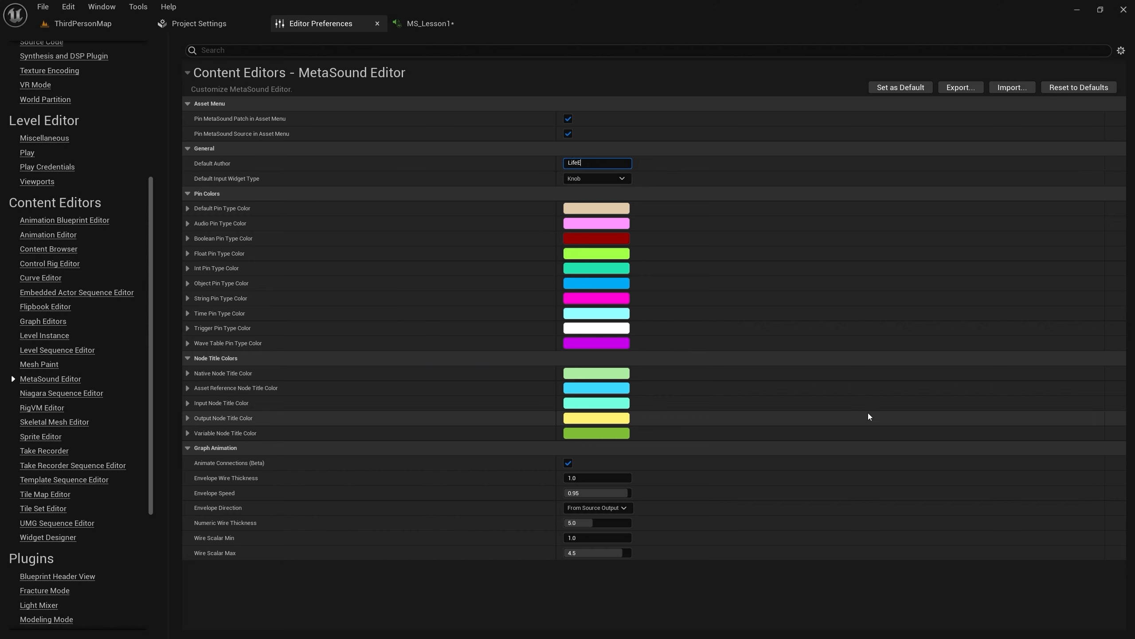
pyautogui.hotkey('ctrl', 'a')
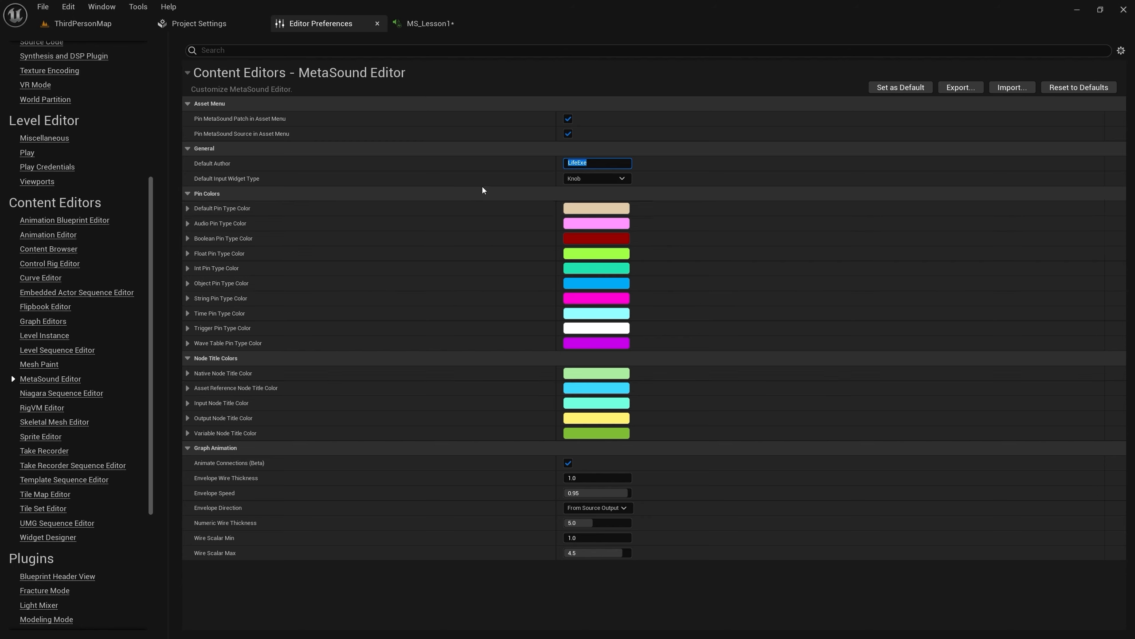
pyautogui.click(600, 175)
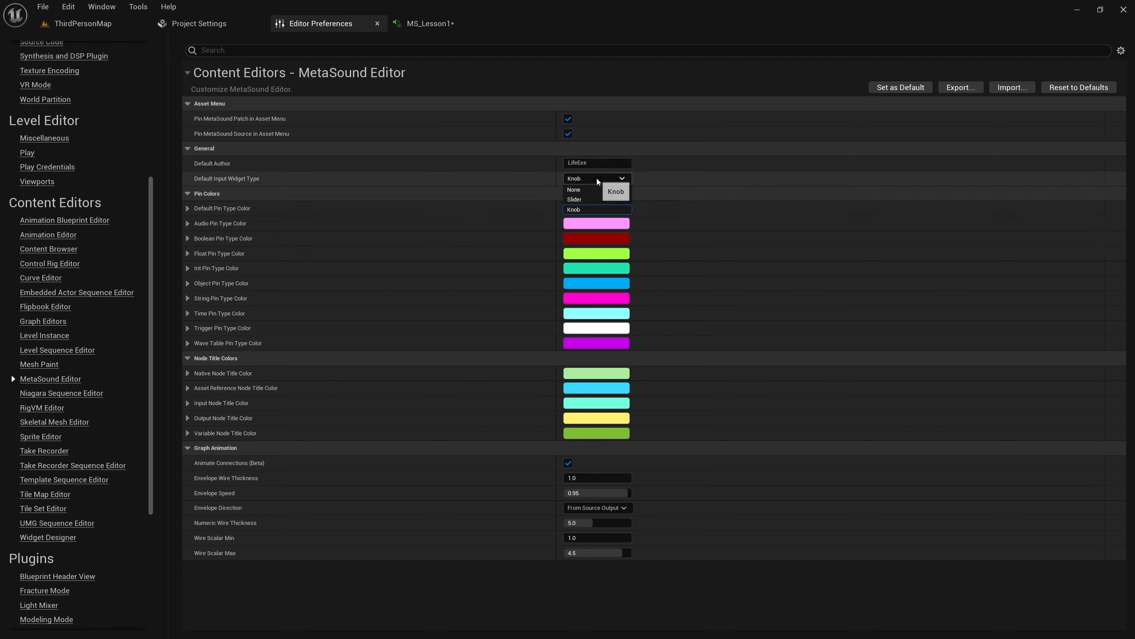
pyautogui.click(597, 178)
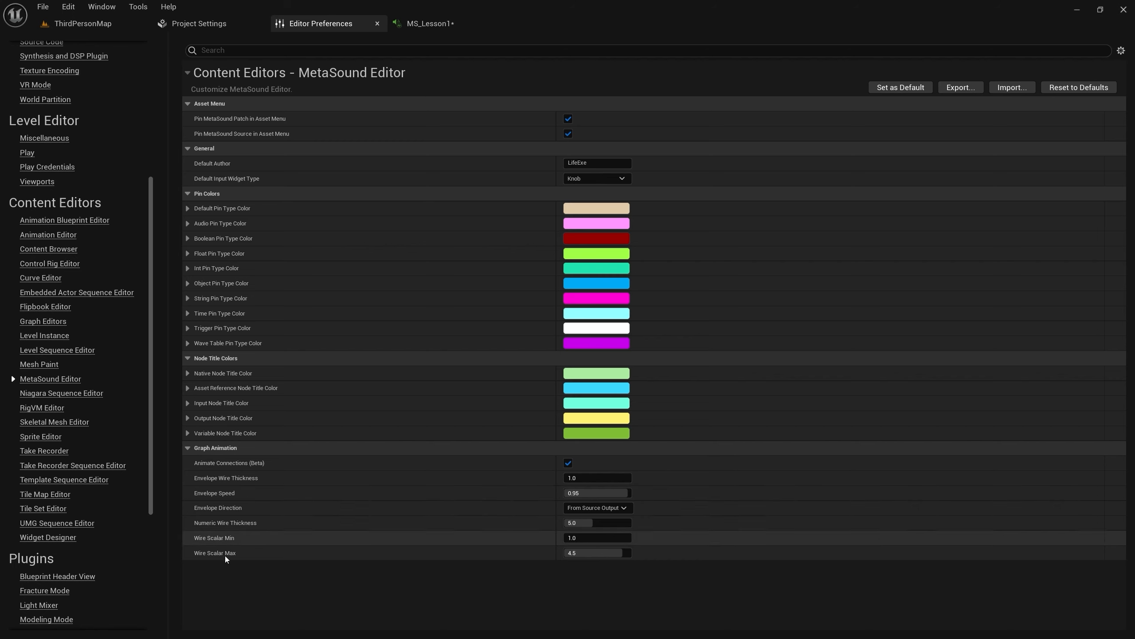
pyautogui.press('Tab')
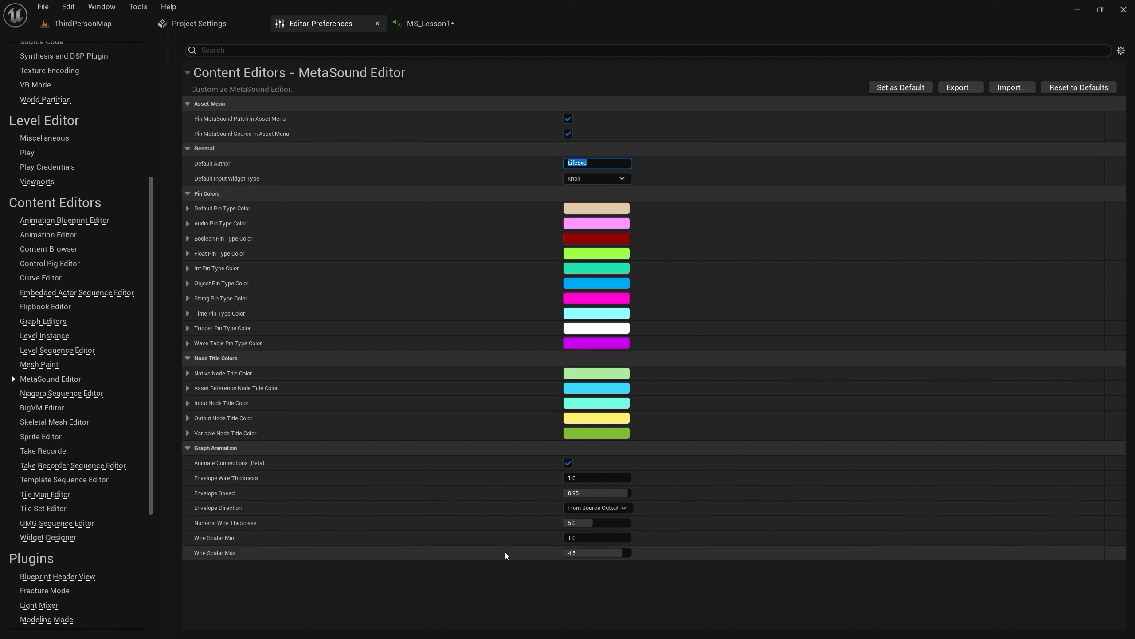
# Filter the keyboard shortcuts by "metas" and bind MetaSound Play to Ctrl+P and Stop to Ctrl+O
pyautogui.scroll(3, 31, 447)
pyautogui.scroll(3, 36, 441)
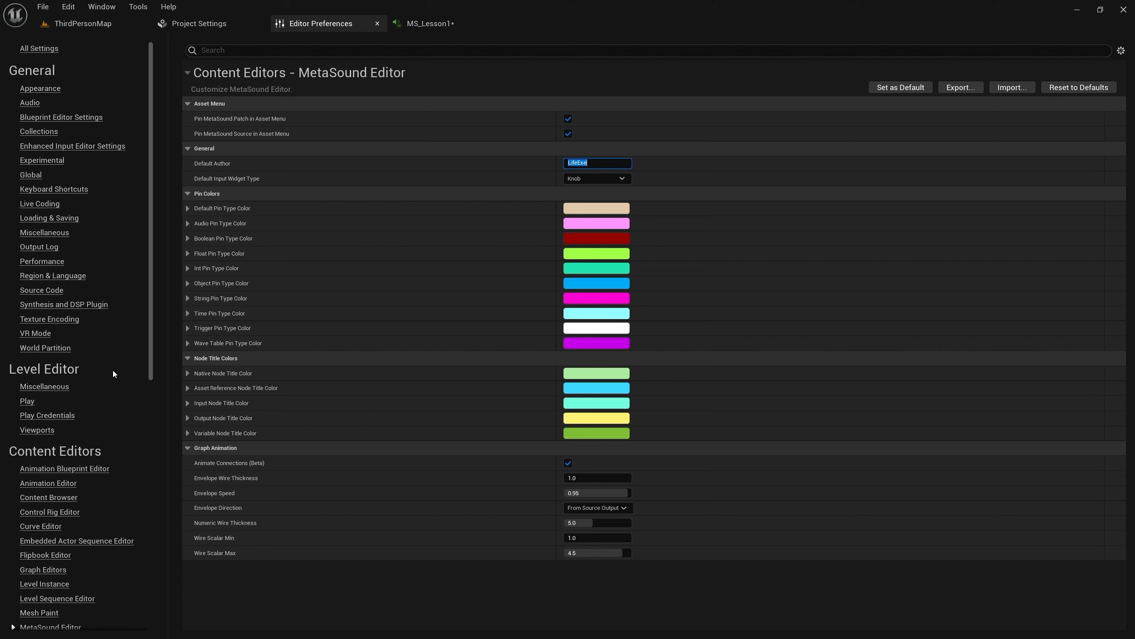
pyautogui.click(56, 190)
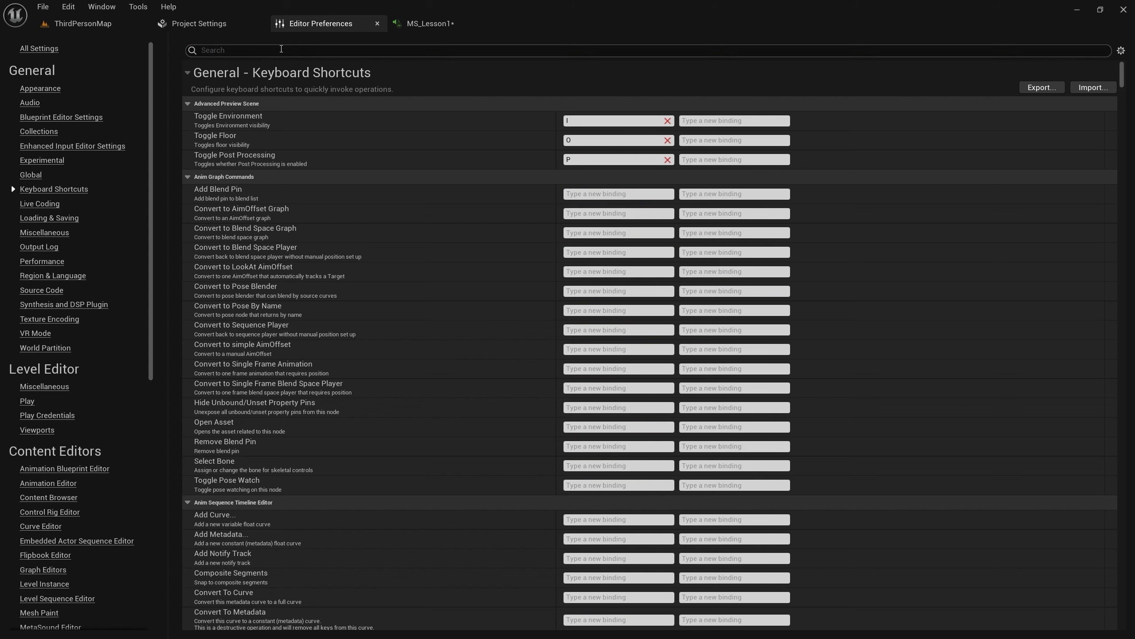
pyautogui.write('metas')
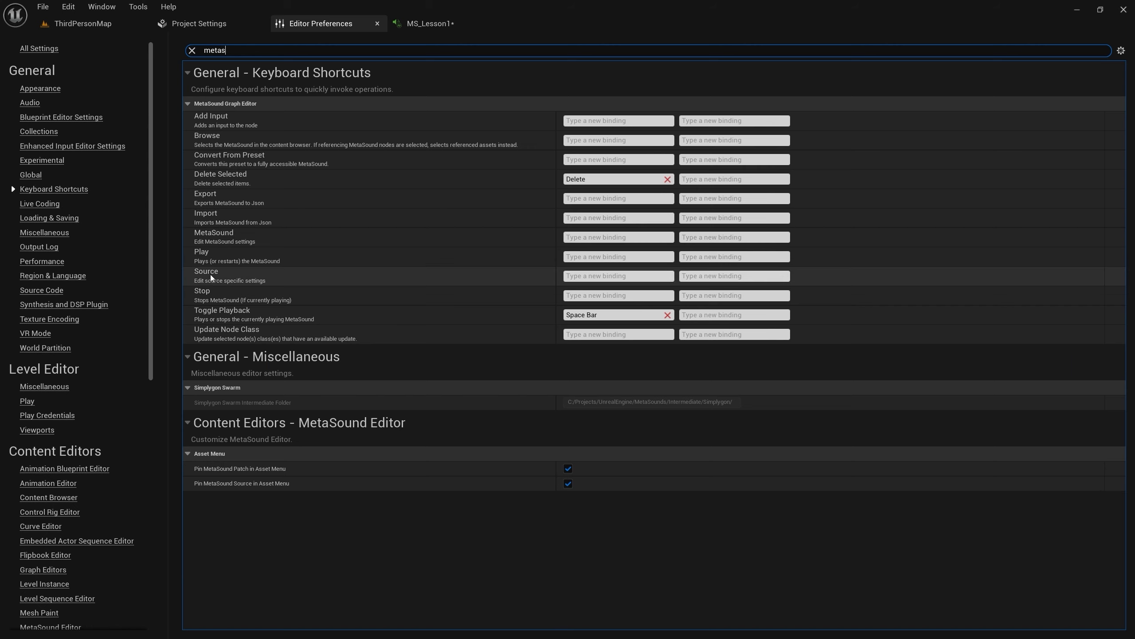
pyautogui.click(571, 255)
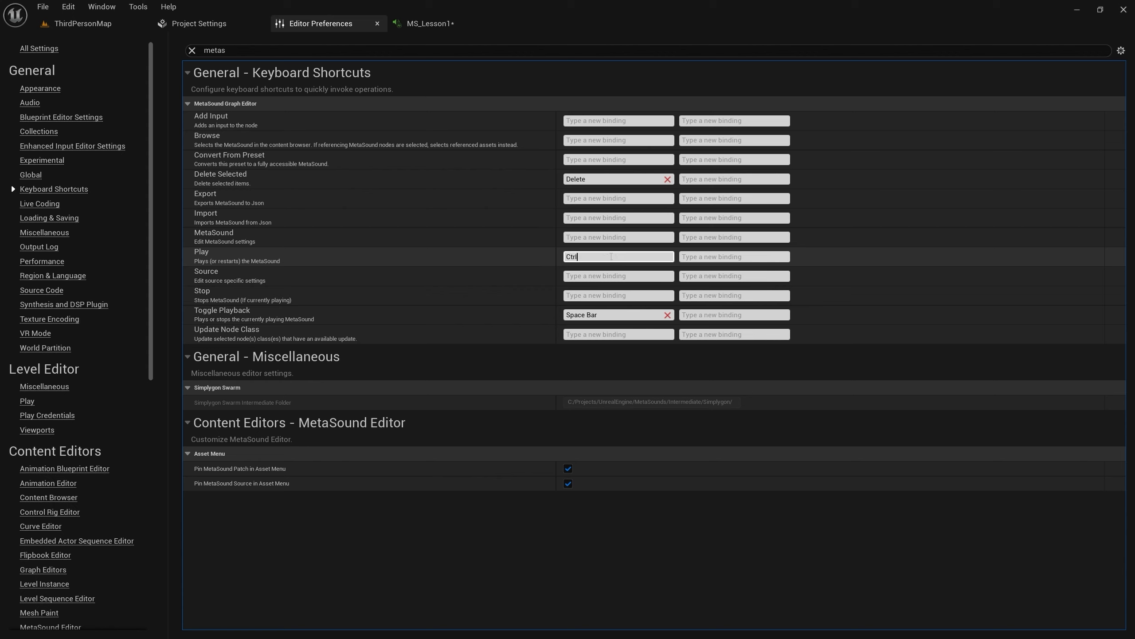
pyautogui.hotkey('ctrl', 'p')
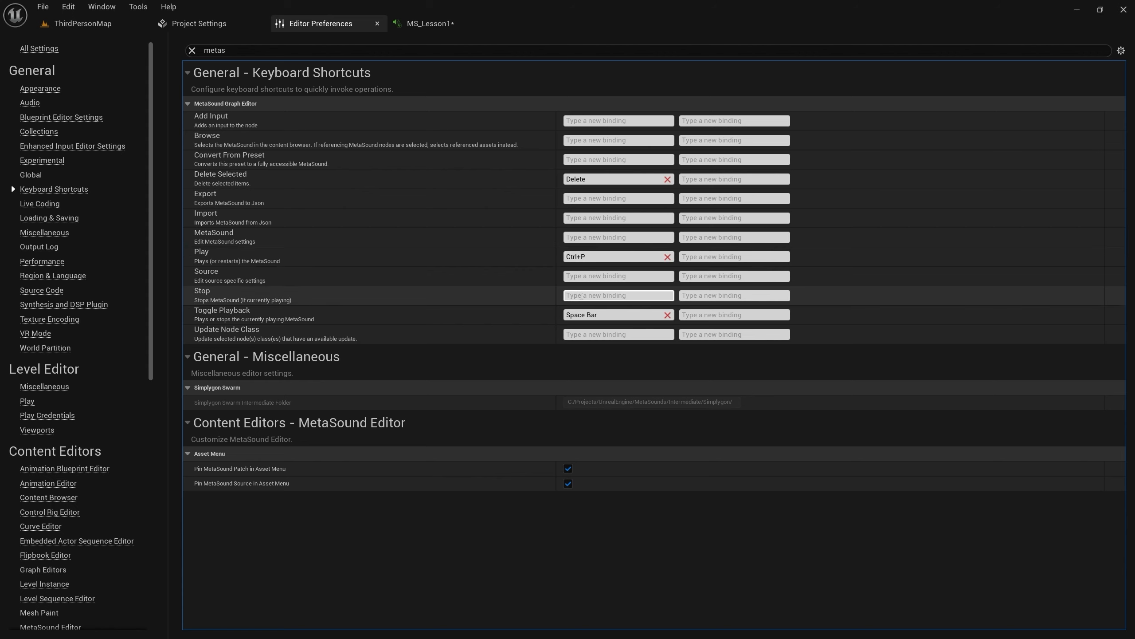
pyautogui.hotkey('ctrl', 'd')
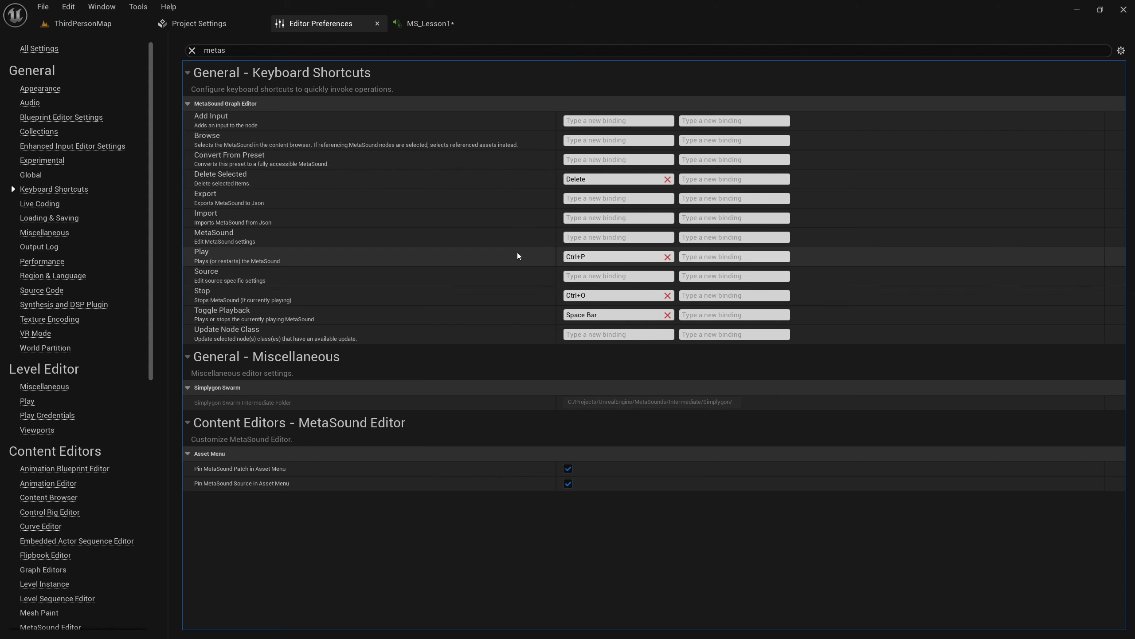
# Test the playback shortcuts in MS_Lesson1 by repeatedly starting and stopping the MetaSound
pyautogui.click(409, 29)
pyautogui.hotkey('ctrl', 'p')
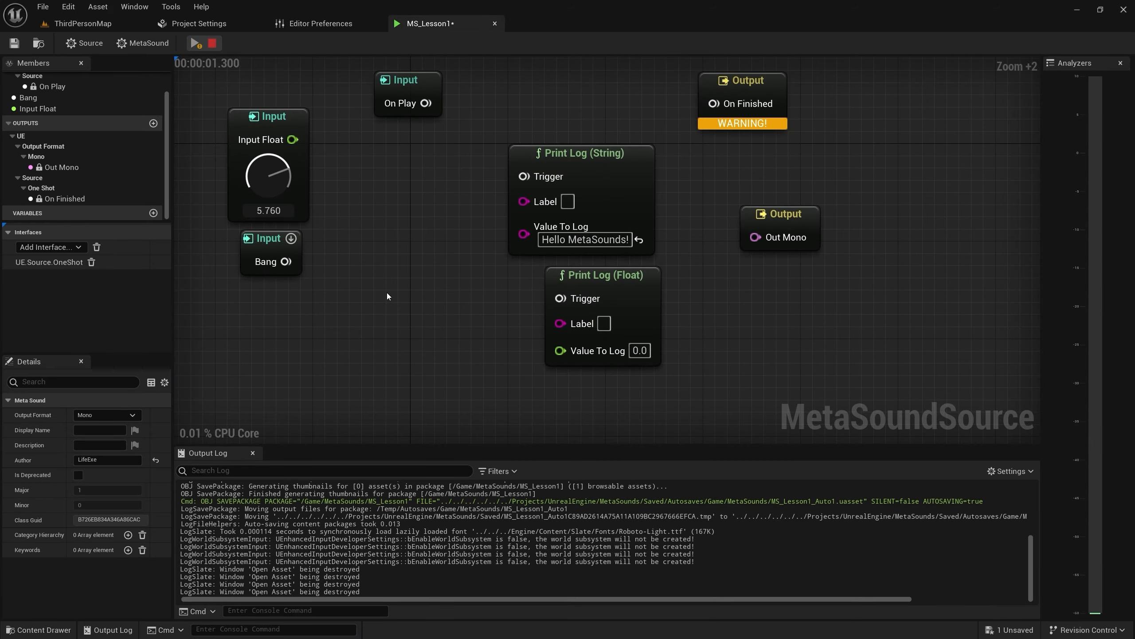
pyautogui.press('space')
pyautogui.press('space')
pyautogui.press('space')
pyautogui.press('space')
pyautogui.press('space')
pyautogui.press('space')
pyautogui.press('space')
pyautogui.press('space')
pyautogui.press('space')
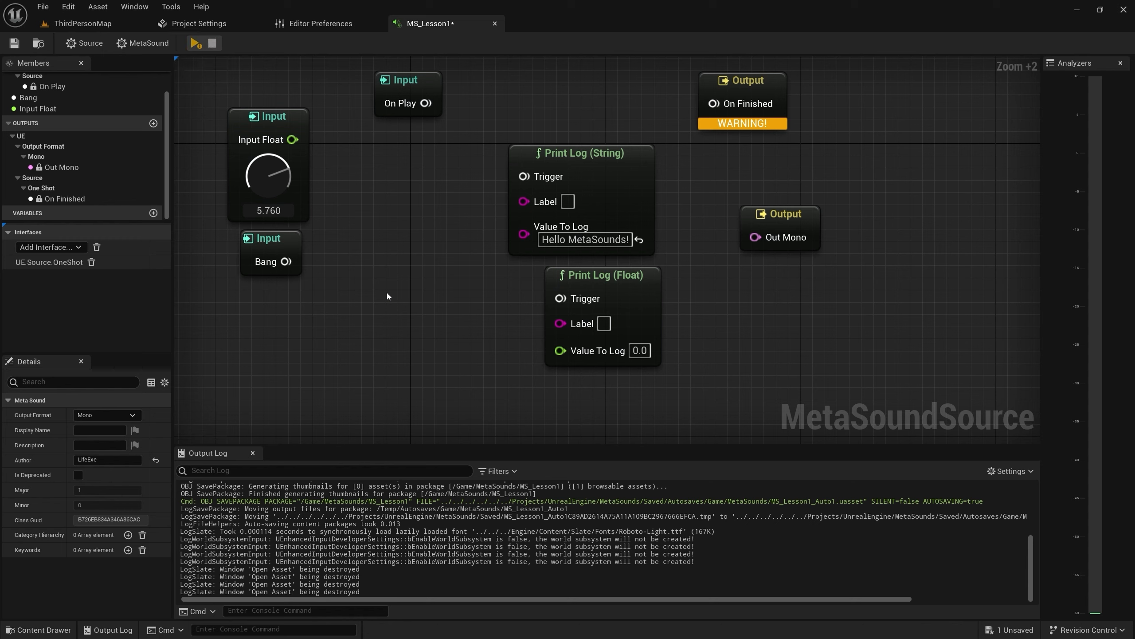
# Delete the Input Float, Bang and both Print Log nodes from the graph, and move the On Play input farther from the outputs
pyautogui.scroll(-2, 507, 303)
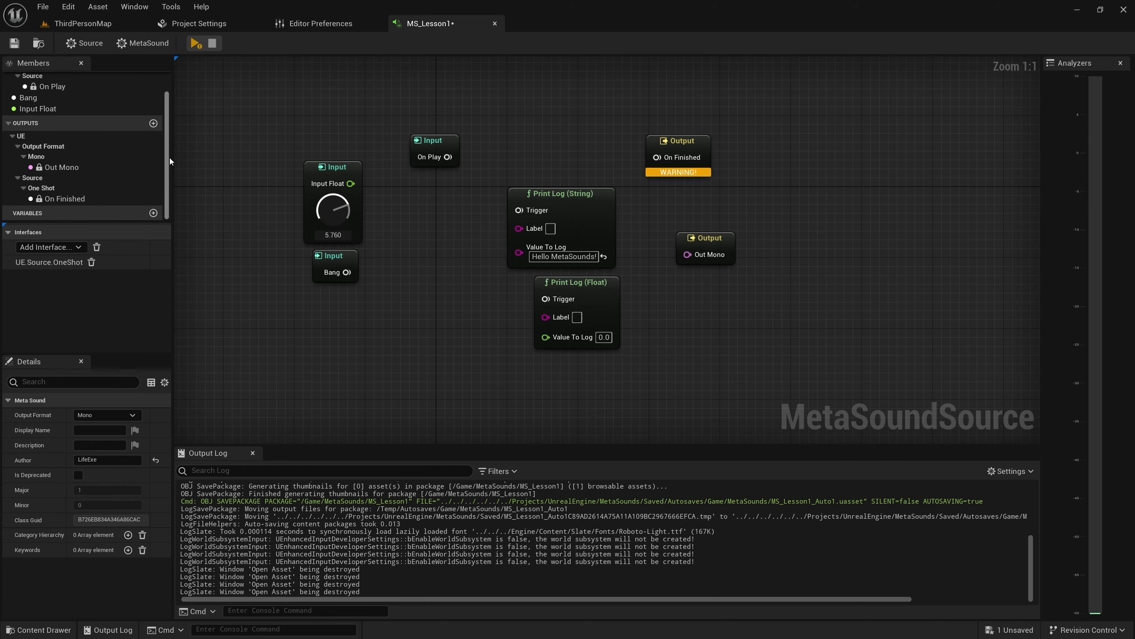
pyautogui.moveTo(283, 191); pyautogui.dragTo(539, 345)
pyautogui.press('Delete')
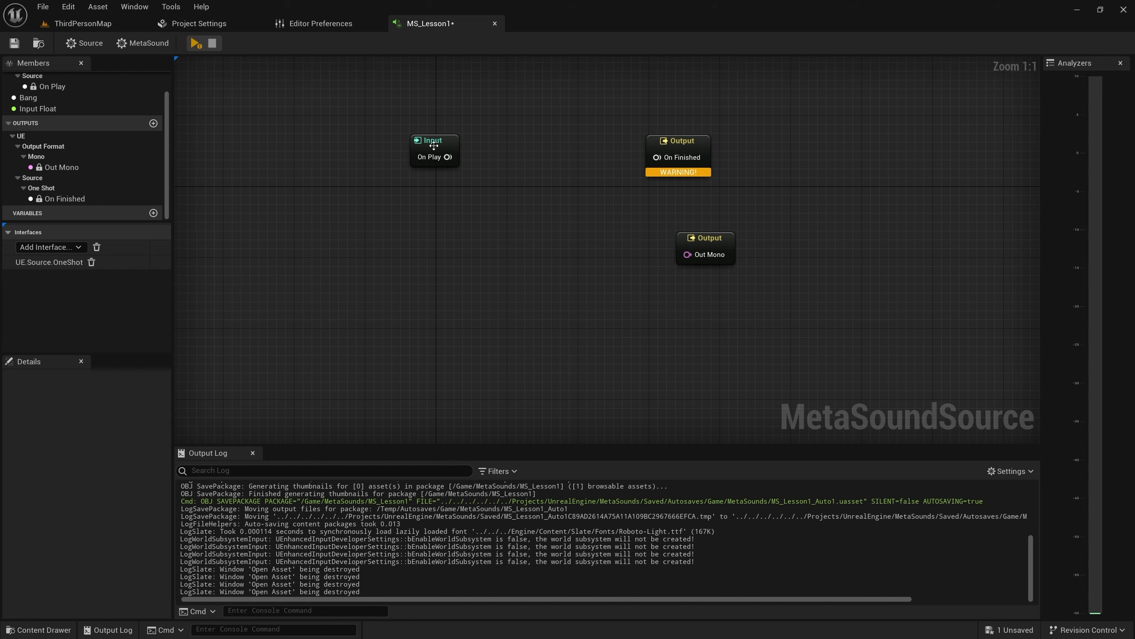
pyautogui.moveTo(449, 148); pyautogui.dragTo(355, 165)
pyautogui.scroll(2, 368, 126)
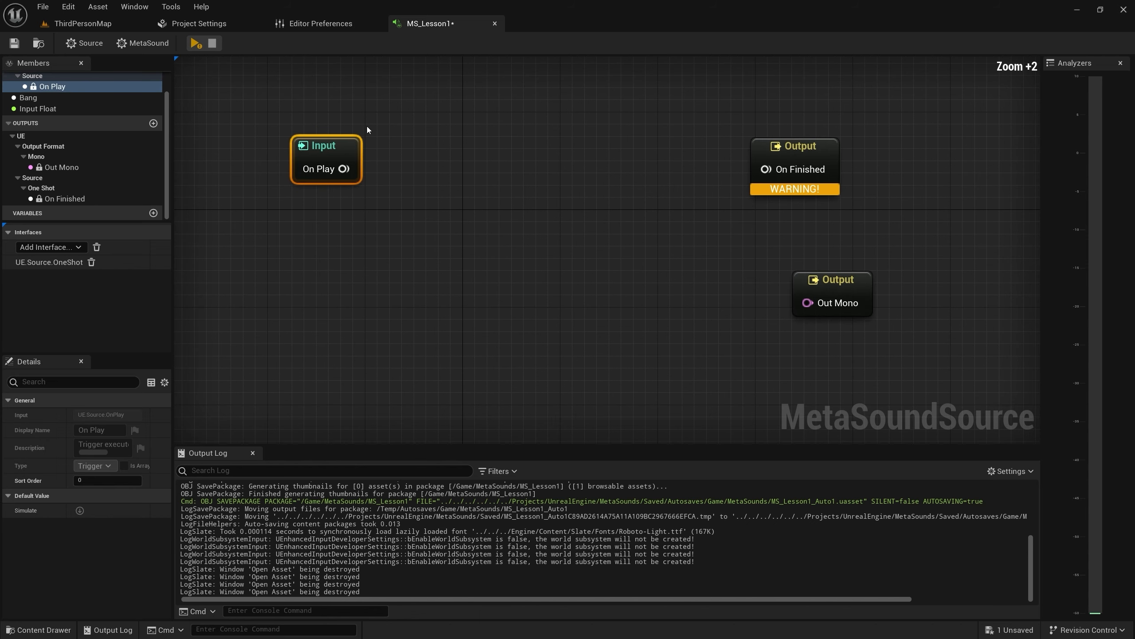
# Examine the available MetaSound node classes under Inputs, Functions (including Generators and Debug) and Conversions
pyautogui.rightClick(406, 99)
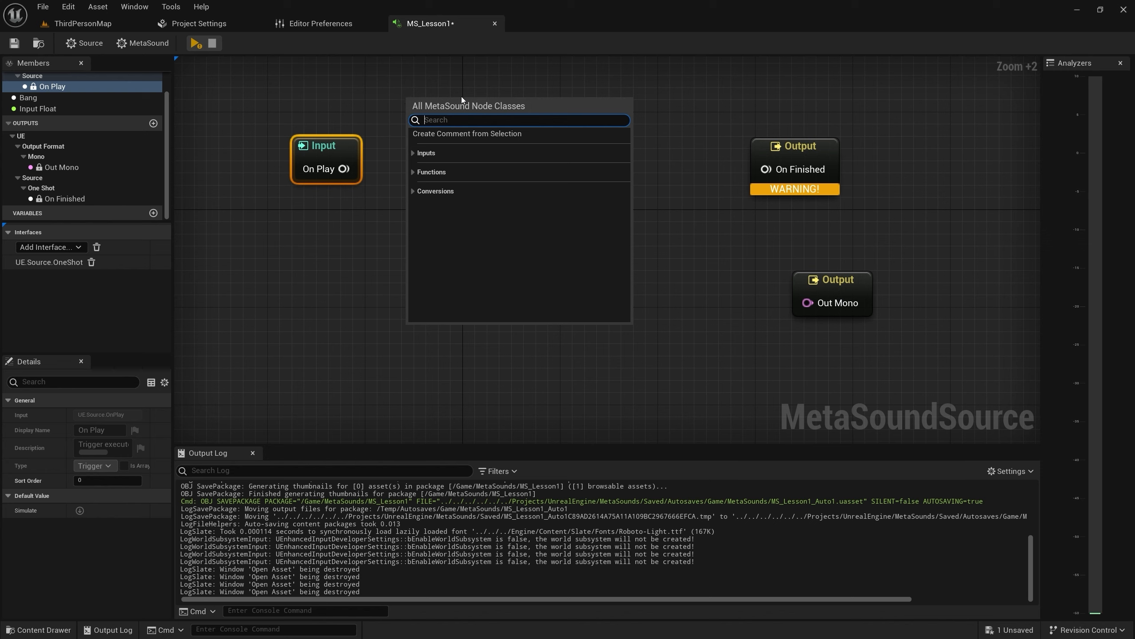
pyautogui.click(412, 157)
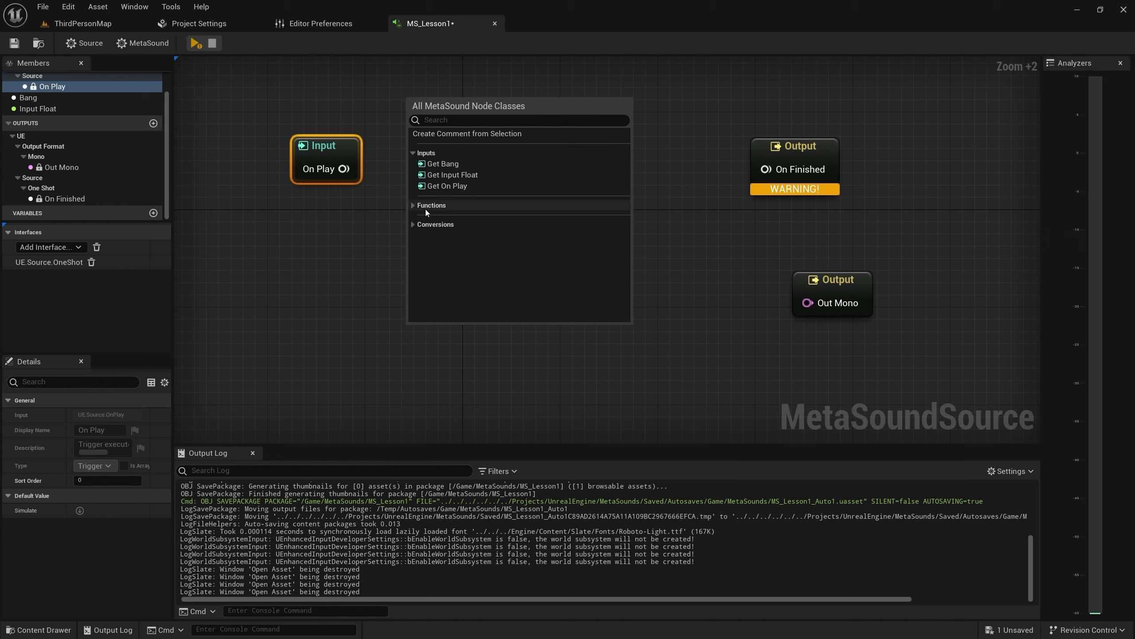
pyautogui.click(413, 206)
pyautogui.scroll(-1, 463, 204)
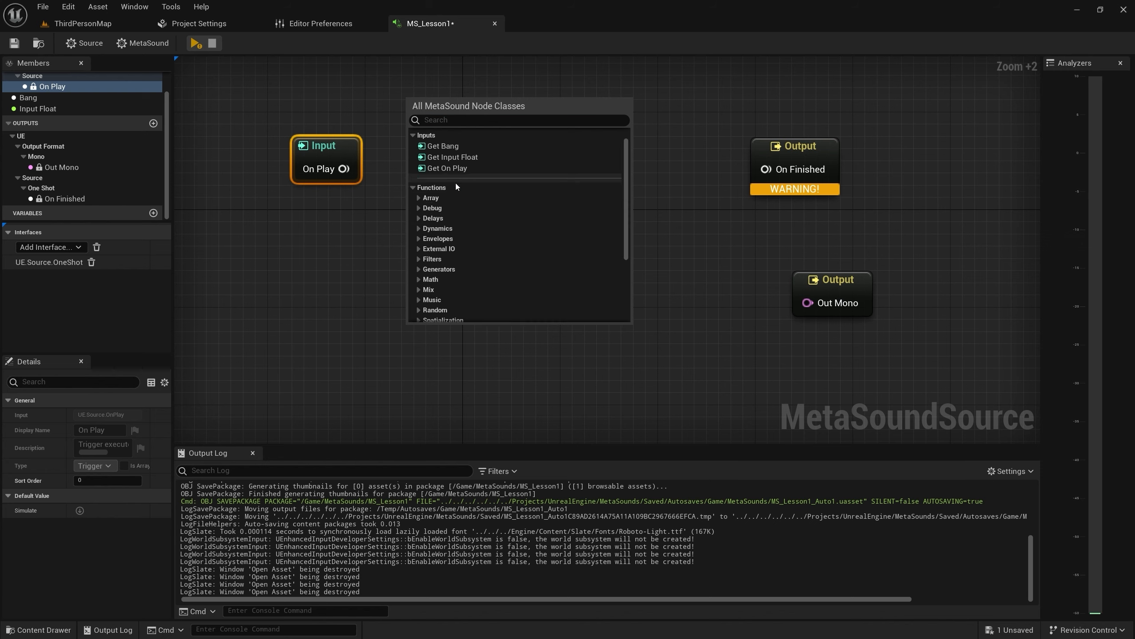
pyautogui.scroll(-4, 461, 268)
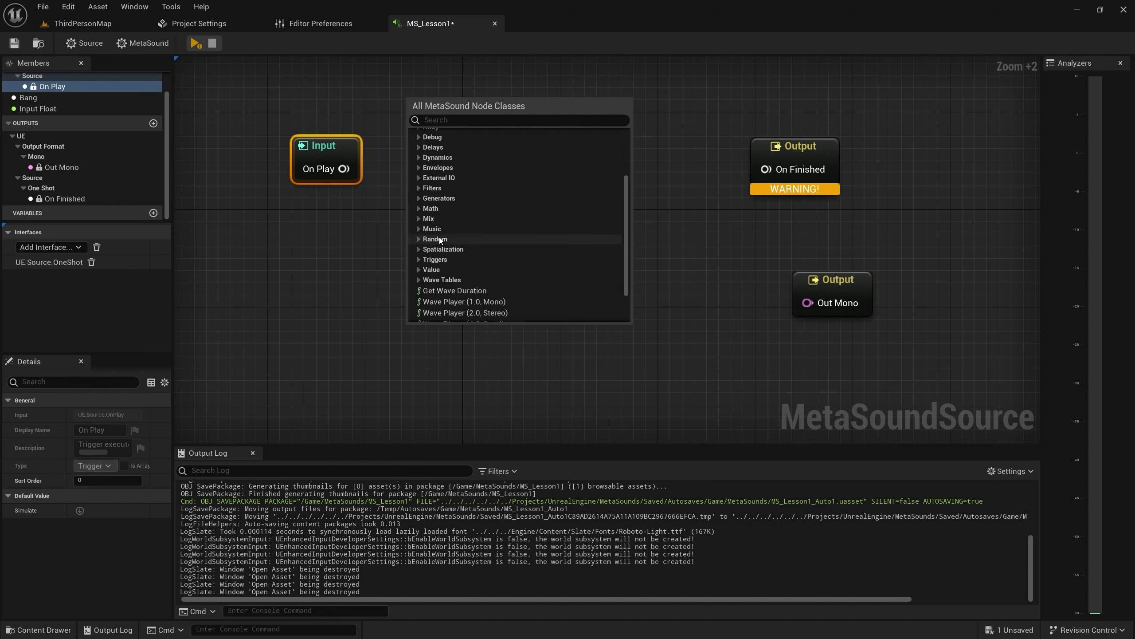
pyautogui.click(419, 198)
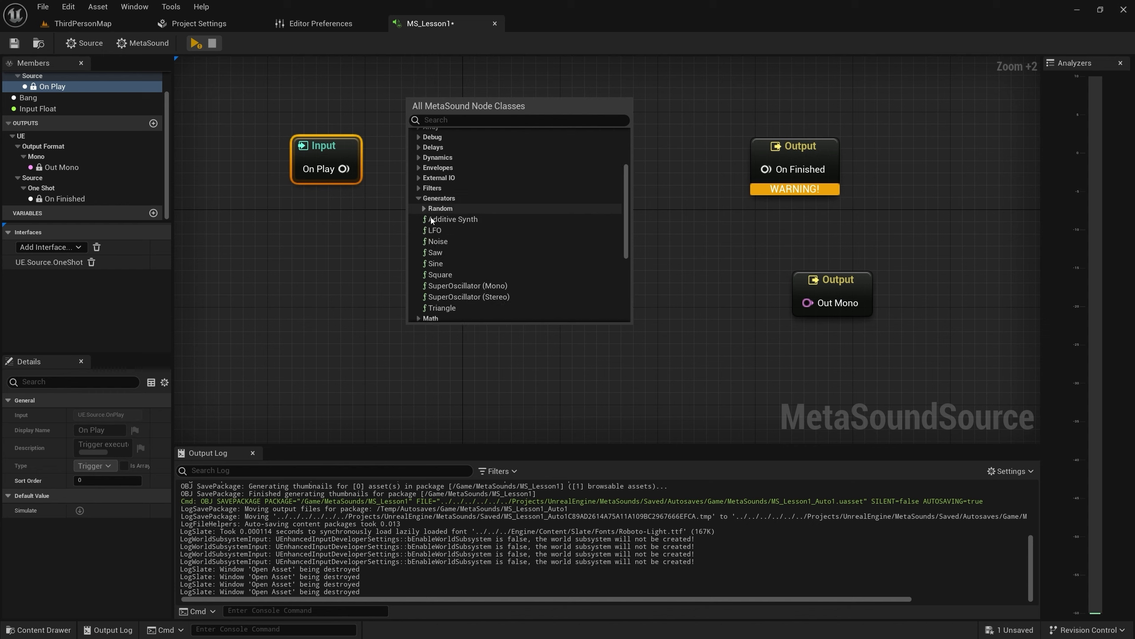
pyautogui.click(418, 198)
pyautogui.scroll(6, 420, 201)
pyautogui.click(418, 194)
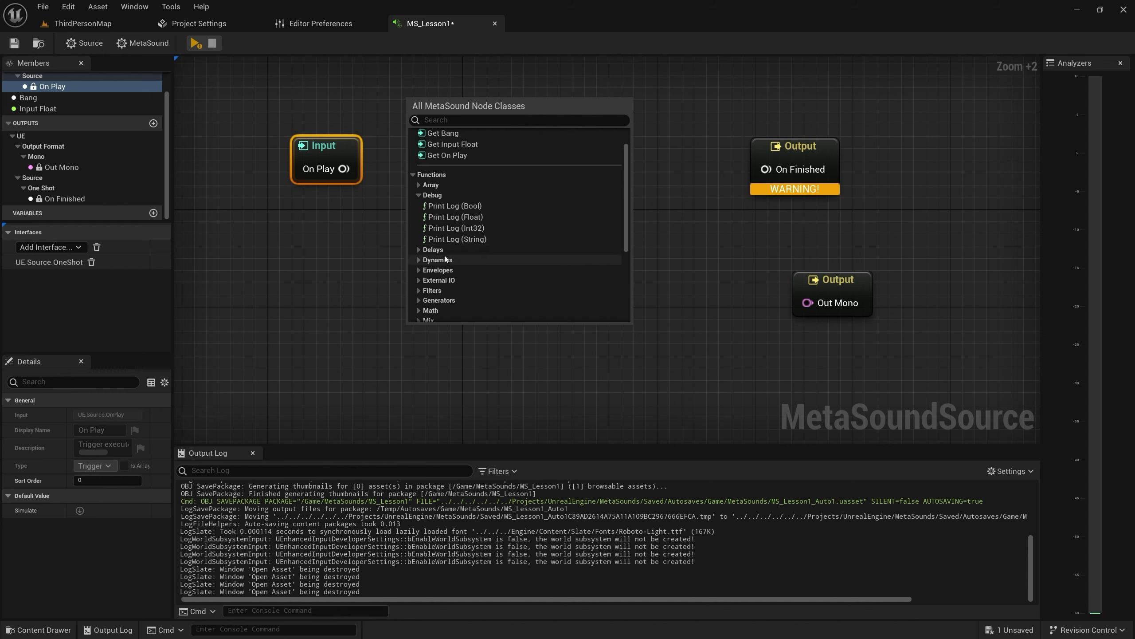
pyautogui.click(419, 195)
pyautogui.scroll(-5, 458, 212)
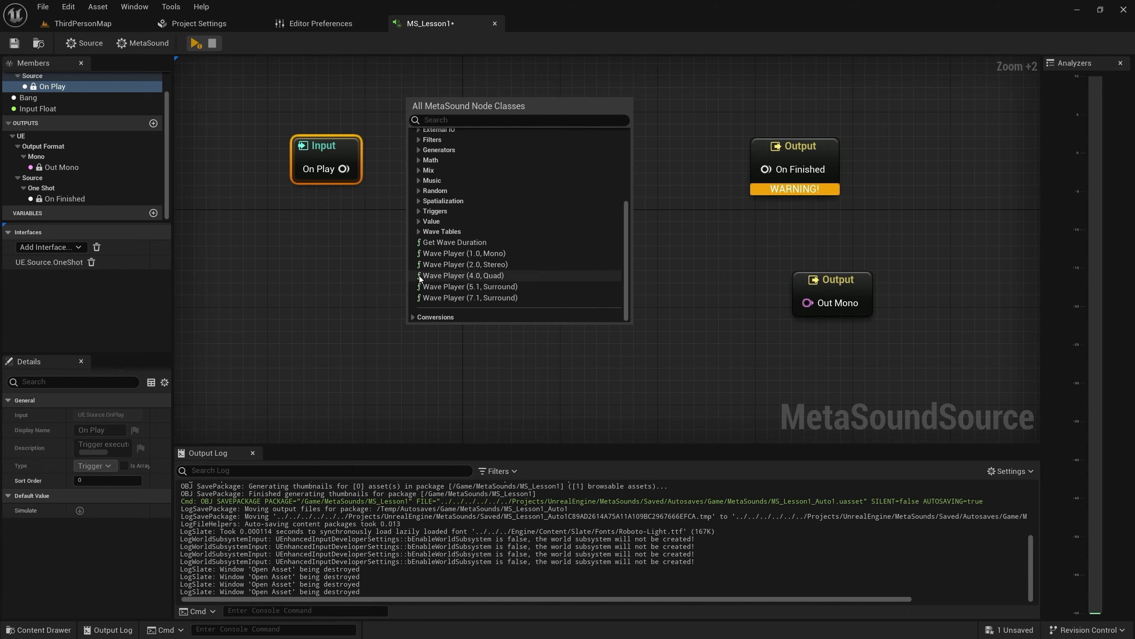
pyautogui.click(413, 316)
pyautogui.scroll(-3, 470, 229)
pyautogui.scroll(-2, 471, 229)
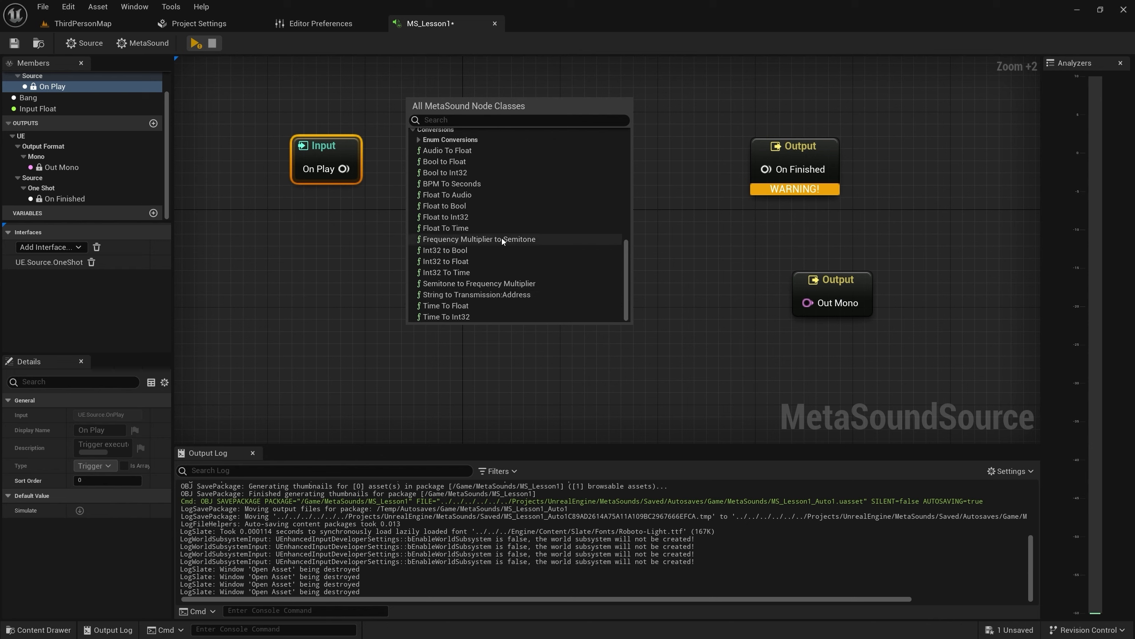
# Add a Wave Player (1.0, Mono) node between the On Play input and the output nodes
pyautogui.scroll(5, 500, 233)
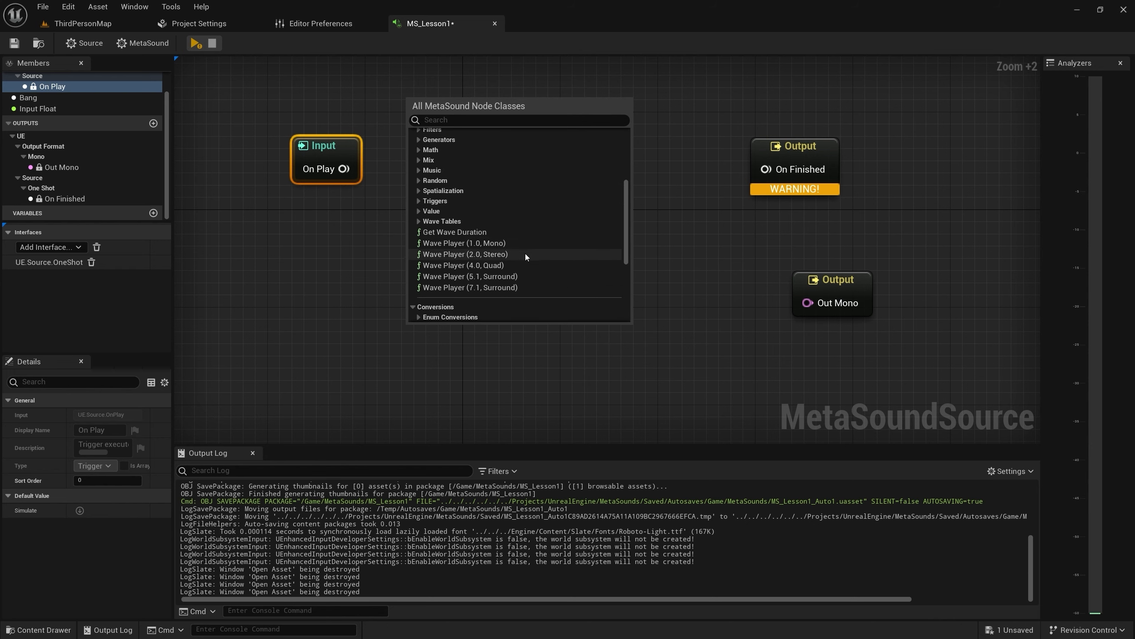
pyautogui.click(504, 244)
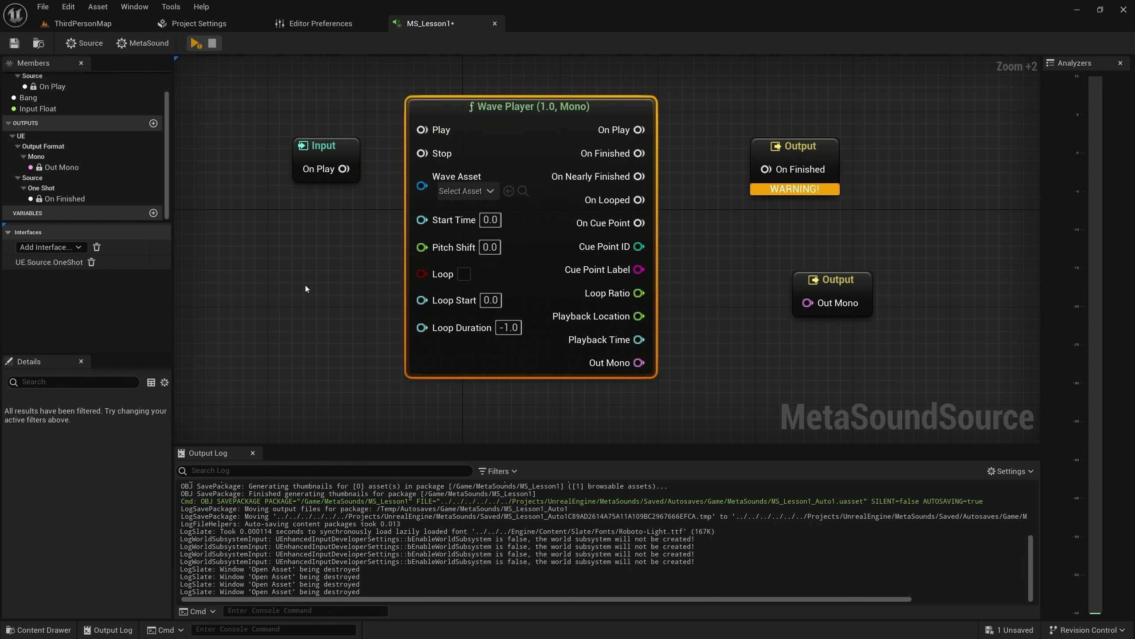
# Connect On Play to the Wave Player's Play, and its On Finished and Out Mono pins to the matching output nodes
pyautogui.moveTo(498, 111); pyautogui.dragTo(518, 126)
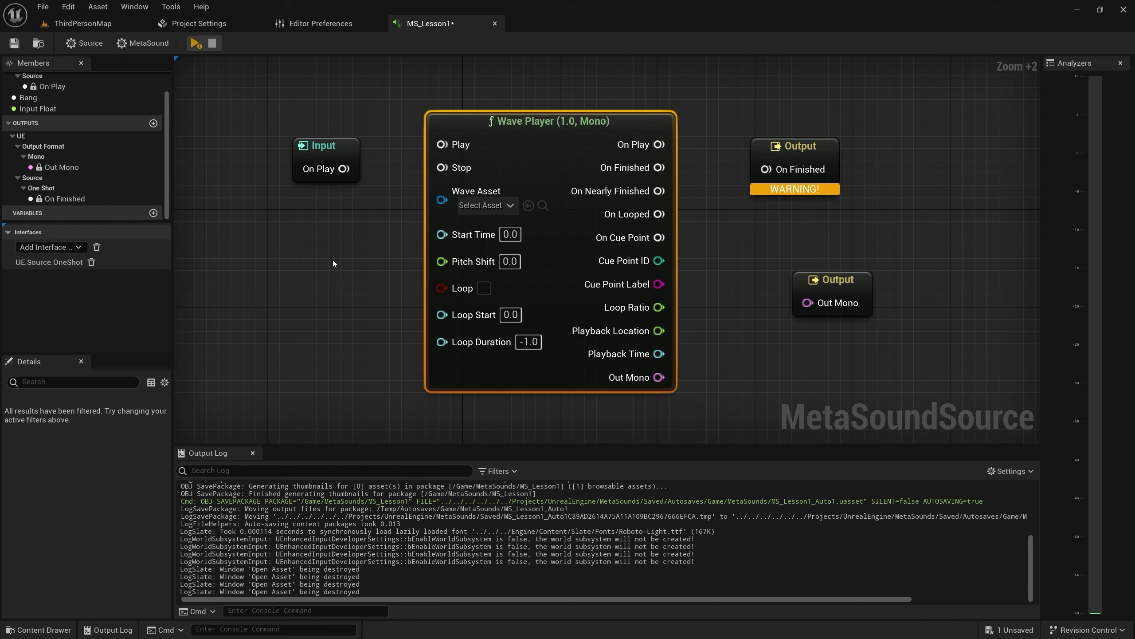
pyautogui.moveTo(311, 150); pyautogui.dragTo(458, 144)
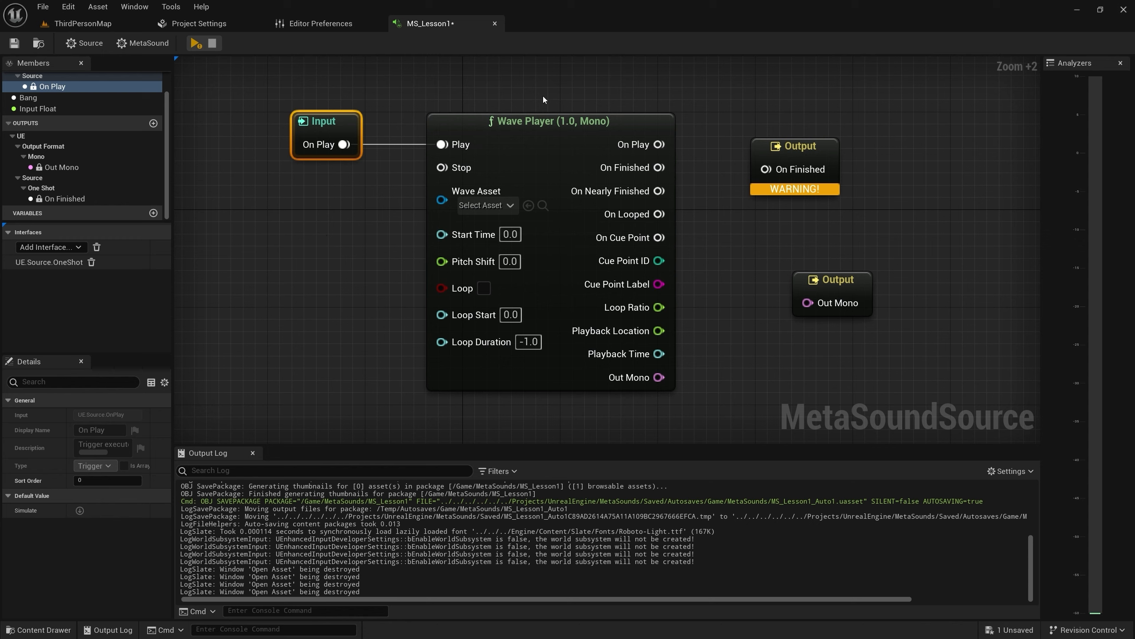
pyautogui.moveTo(653, 168); pyautogui.dragTo(766, 169)
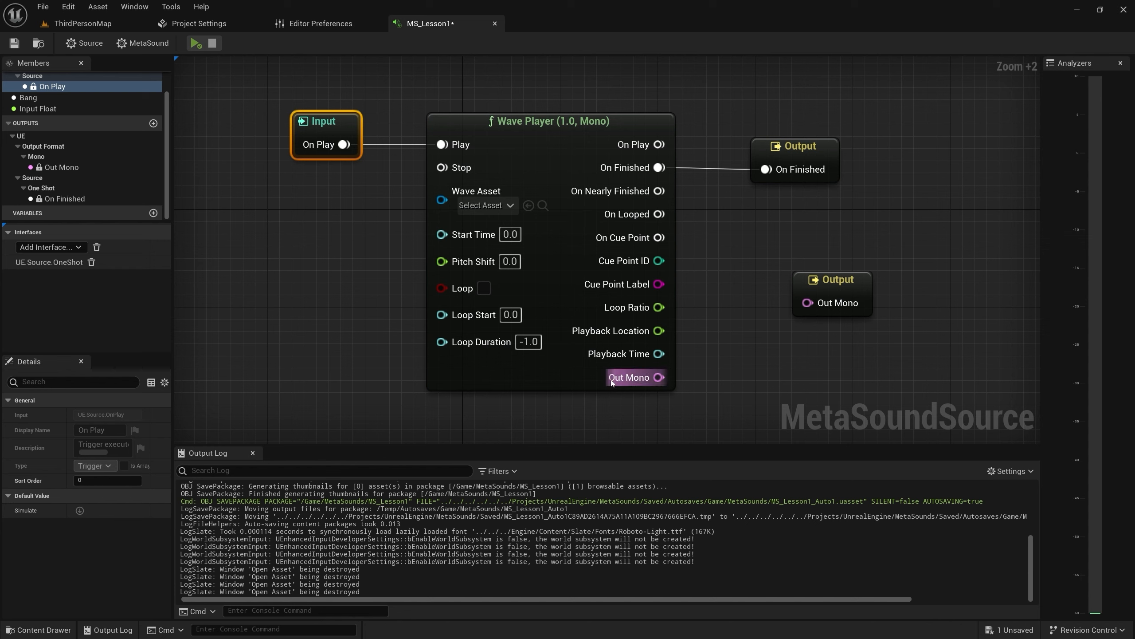
pyautogui.moveTo(659, 377); pyautogui.dragTo(805, 282)
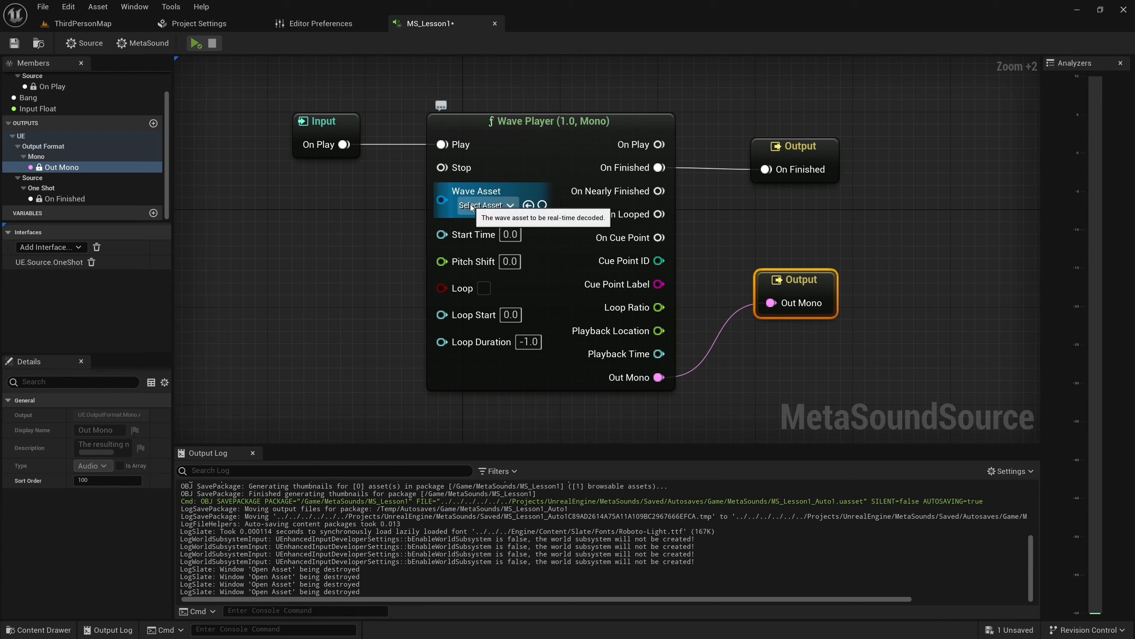
# Enable Show Engine Content in the asset picker and assign the CompileSuccess sound wave as the Wave Player's Wave Asset
pyautogui.click(485, 205)
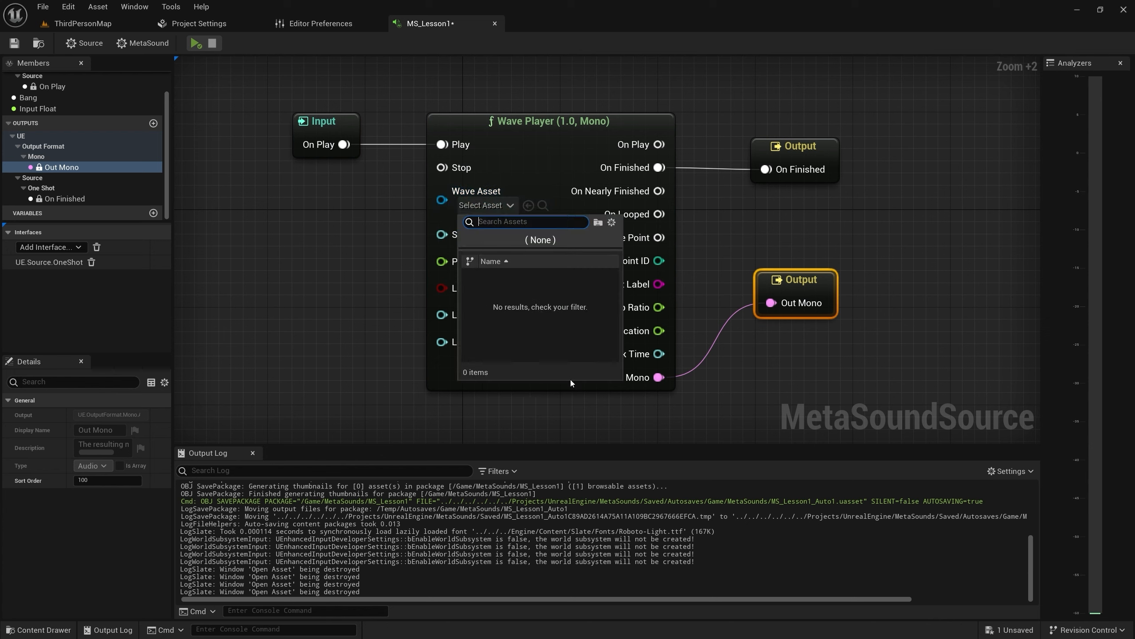
pyautogui.click(611, 222)
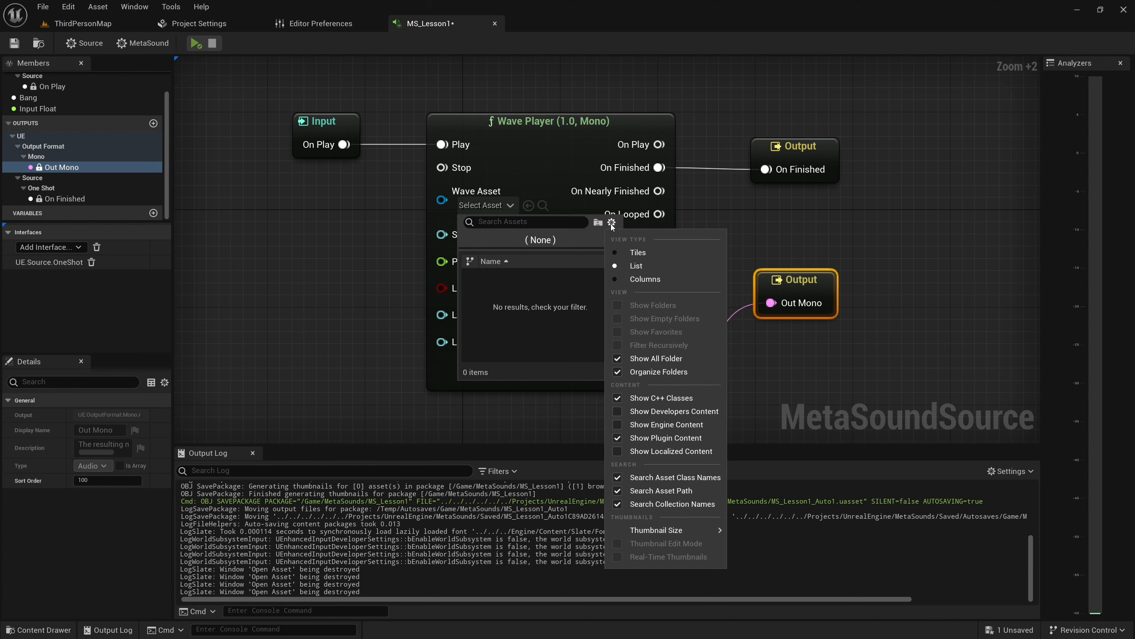
pyautogui.click(621, 425)
pyautogui.moveTo(549, 283)
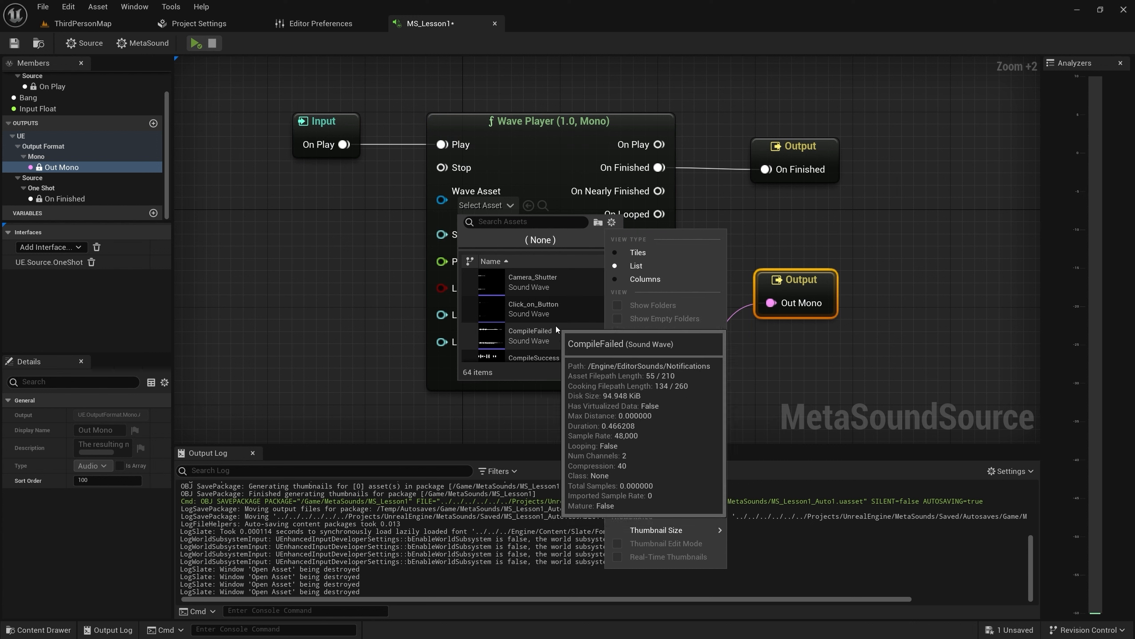
pyautogui.click(483, 221)
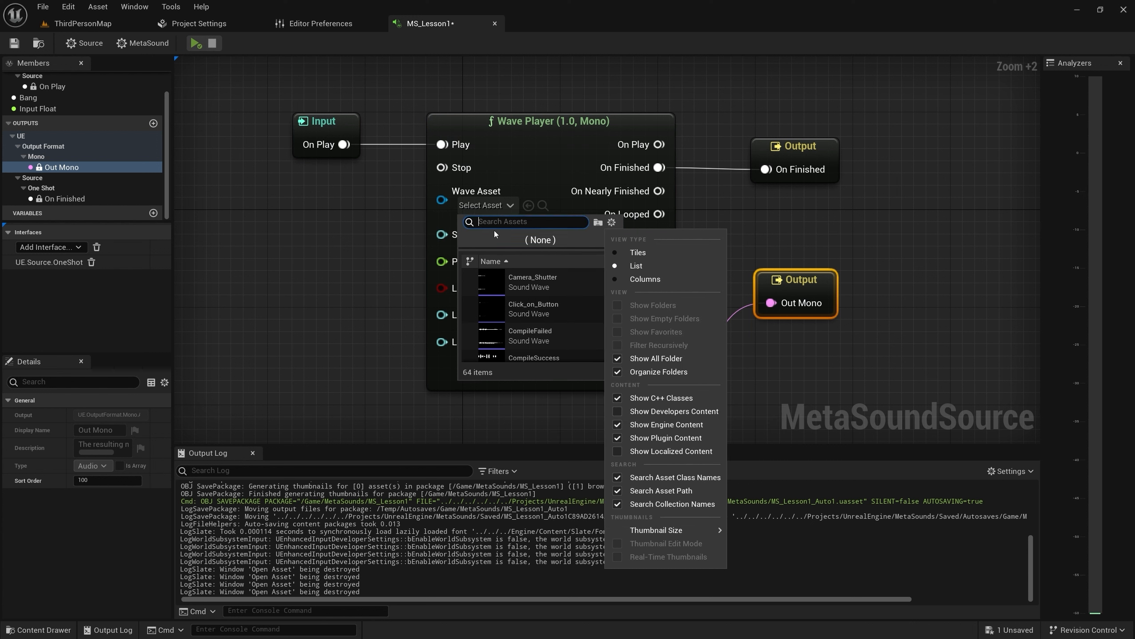
pyautogui.write('comp')
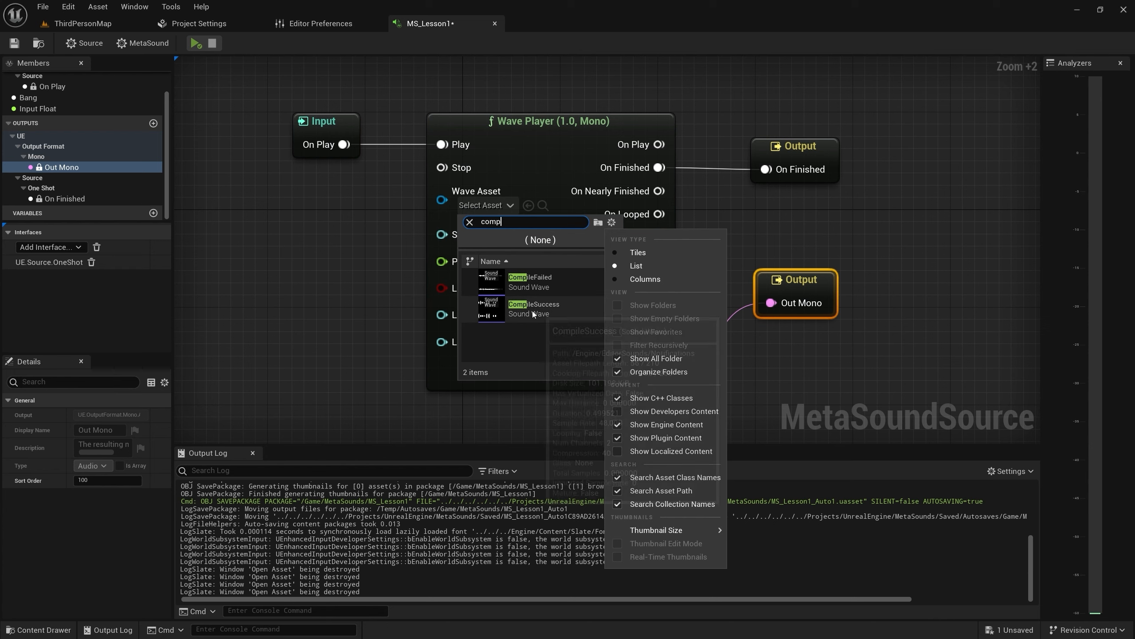
pyautogui.click(530, 307)
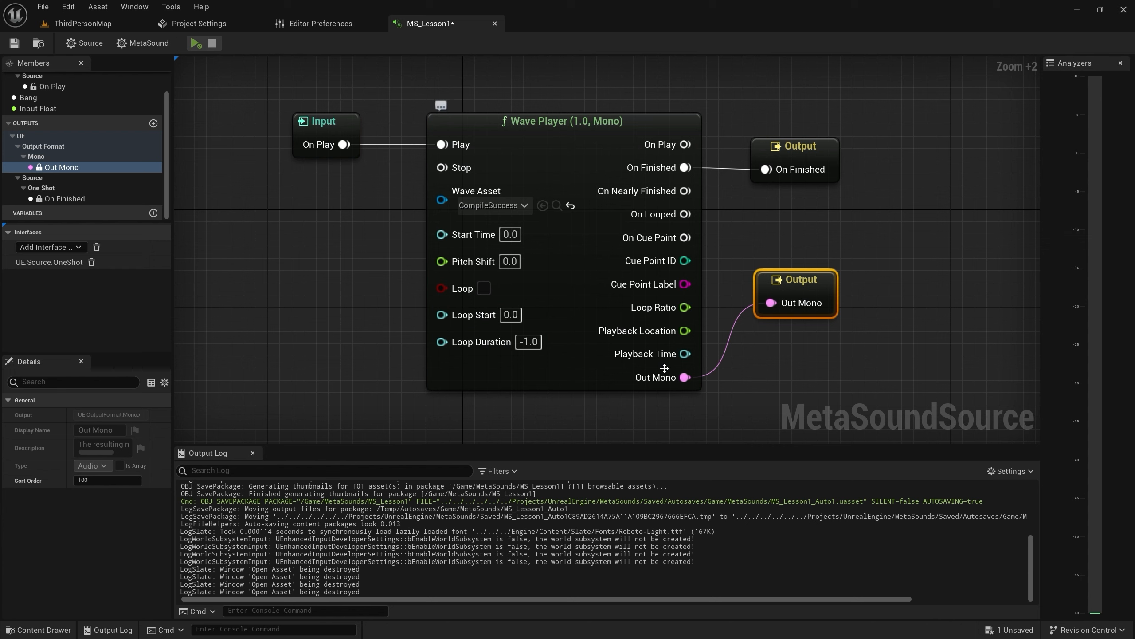
# Move the On Finished output level with its Wave Player pin and play the MetaSound twice
pyautogui.moveTo(805, 144); pyautogui.dragTo(797, 144)
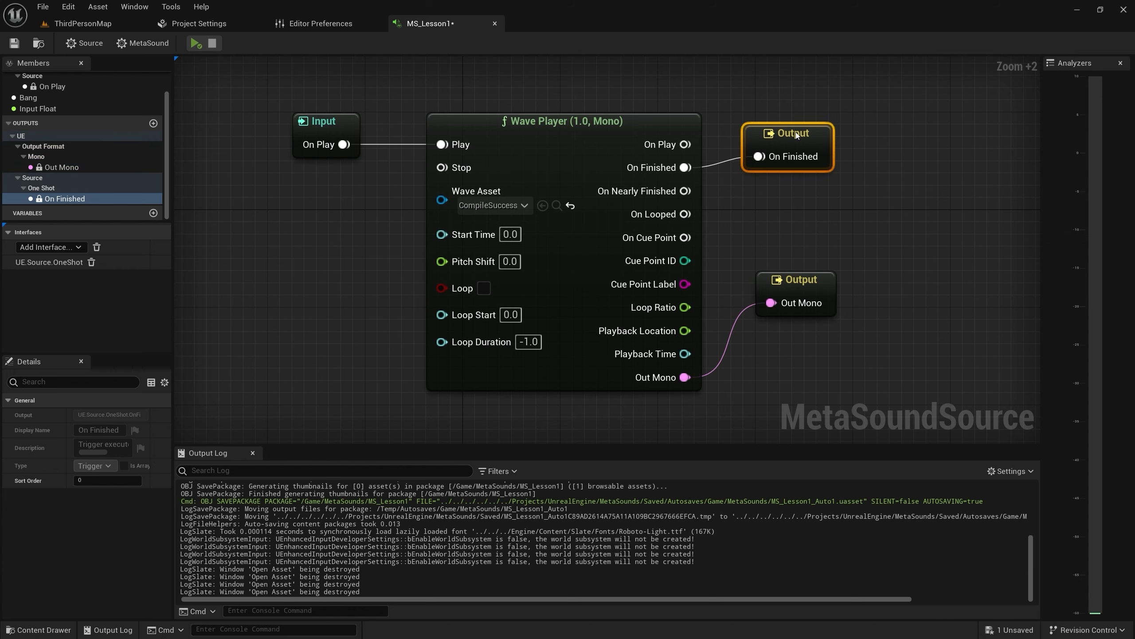
pyautogui.click(293, 226)
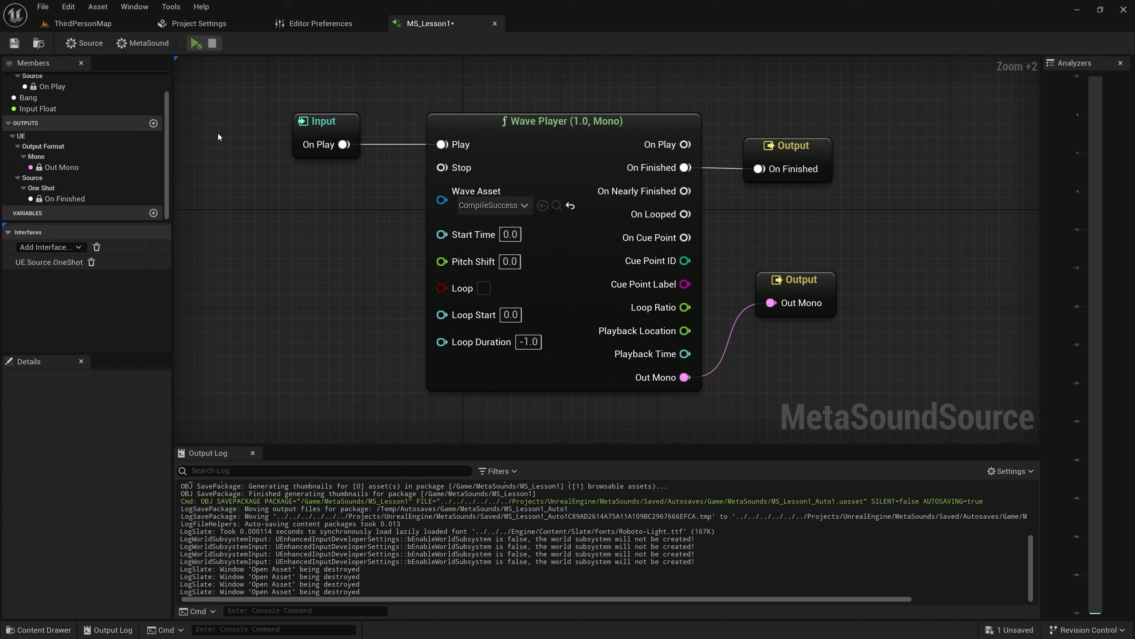
pyautogui.click(194, 45)
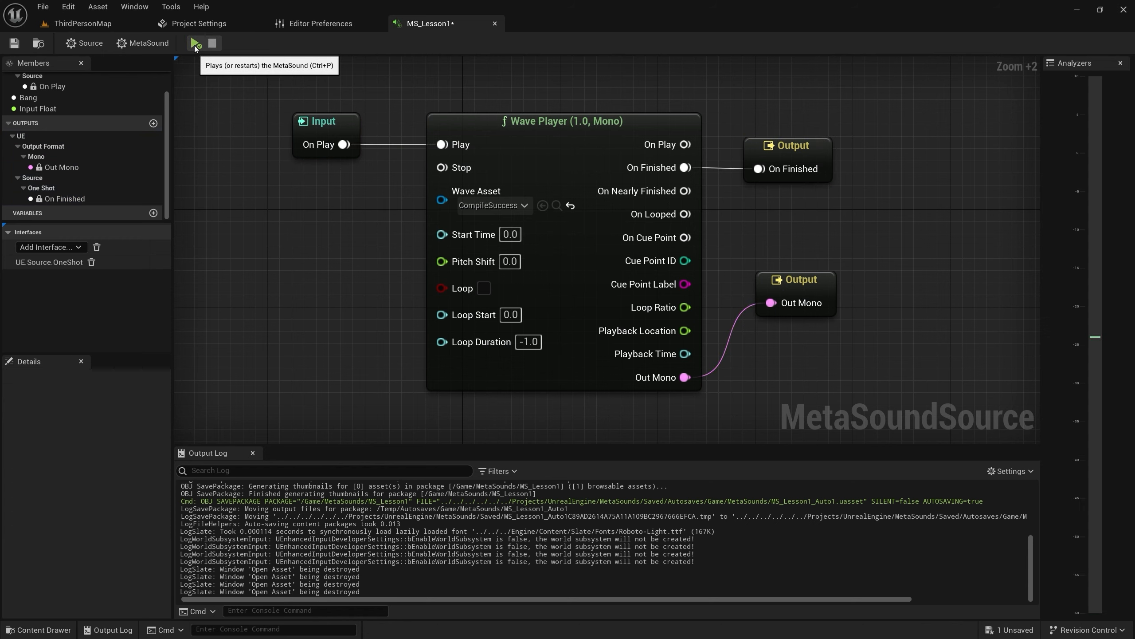
pyautogui.click(194, 45)
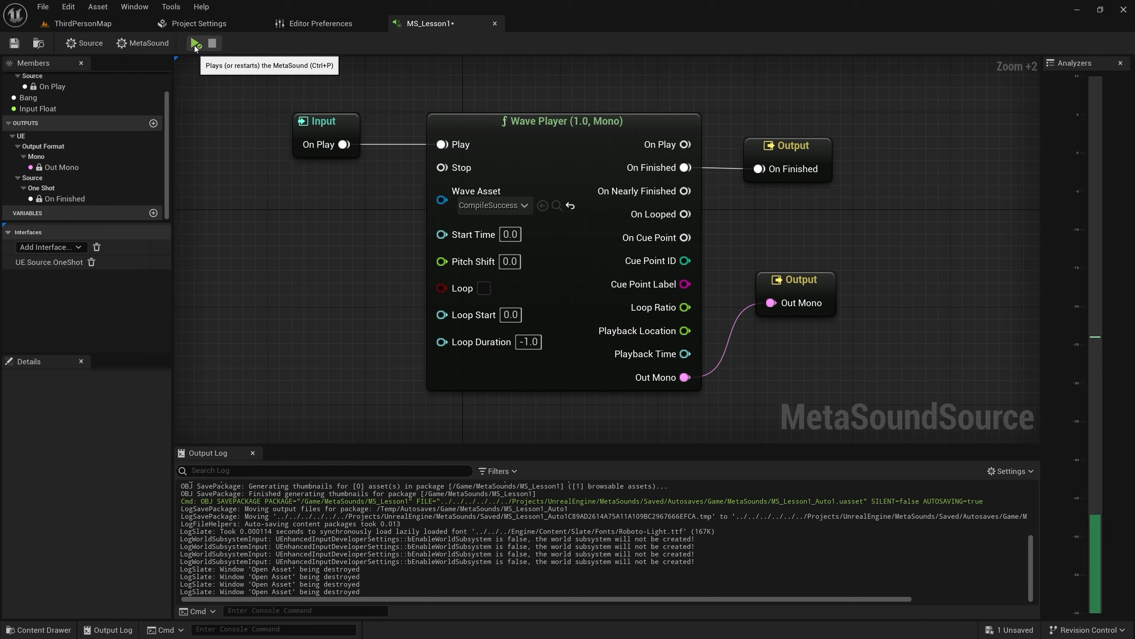
# Enable Loop on the Wave Player, play the MetaSound to hear the looping, and stop playback
pyautogui.click(484, 288)
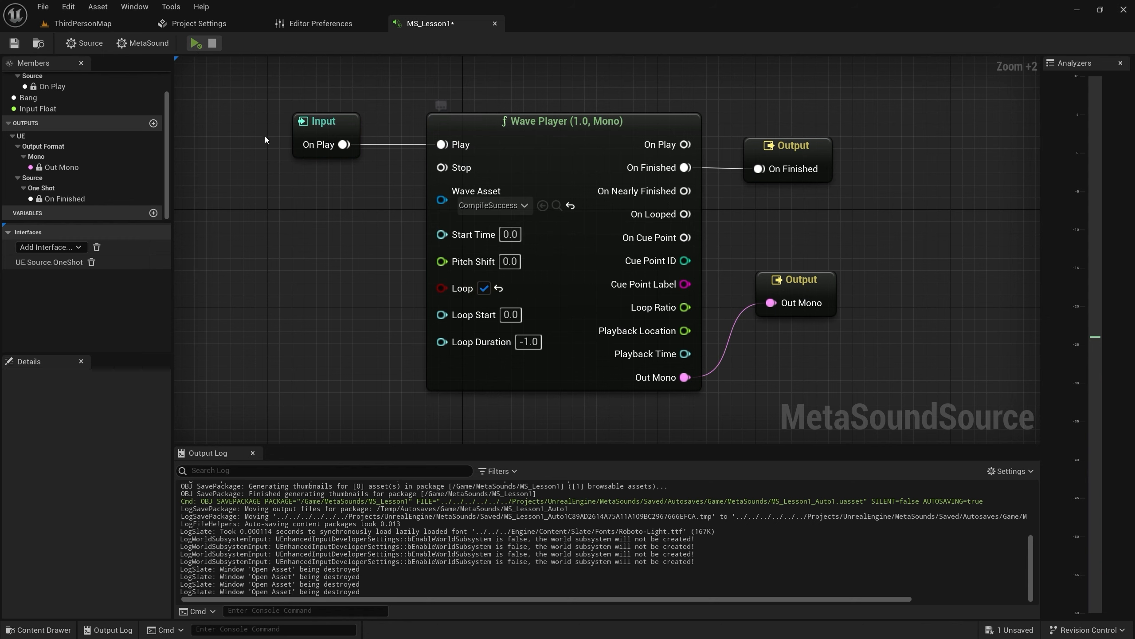
pyautogui.click(195, 43)
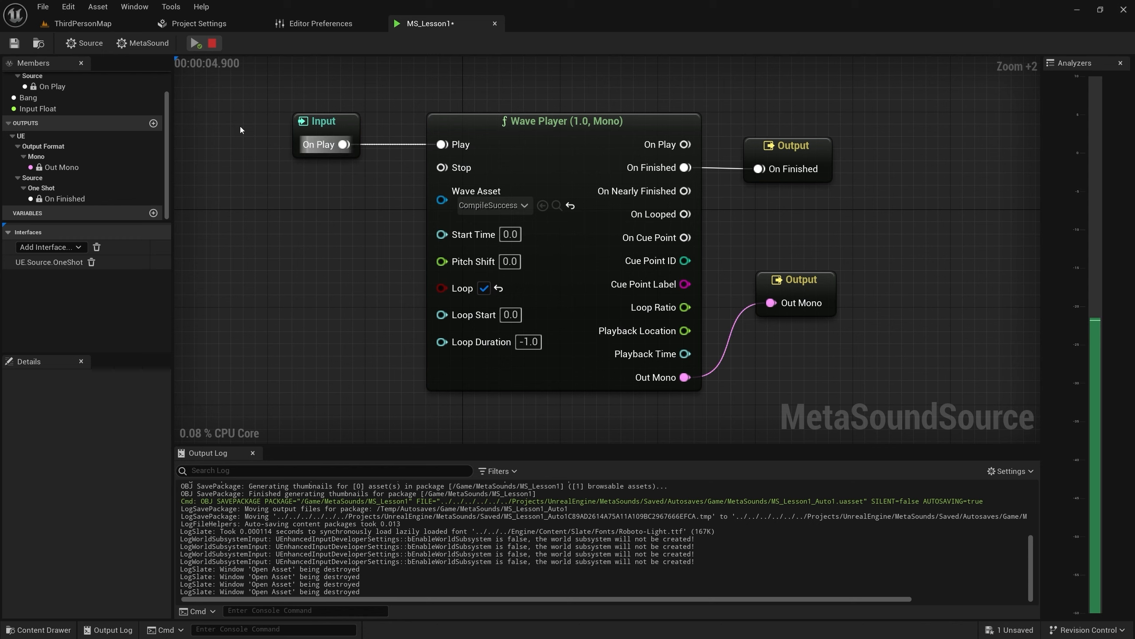
pyautogui.click(213, 44)
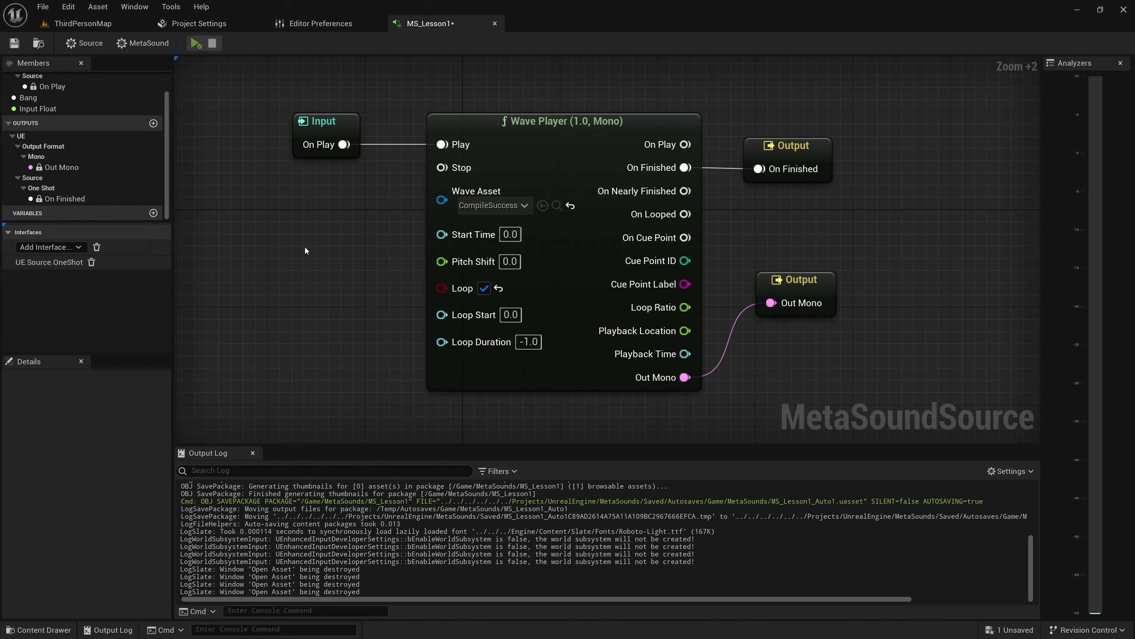
# Add a Print Log (String) node between the two outputs, moving On Finished up and Out Mono down to make room
pyautogui.moveTo(798, 148); pyautogui.dragTo(810, 100)
pyautogui.rightClick(753, 187)
pyautogui.write('print')
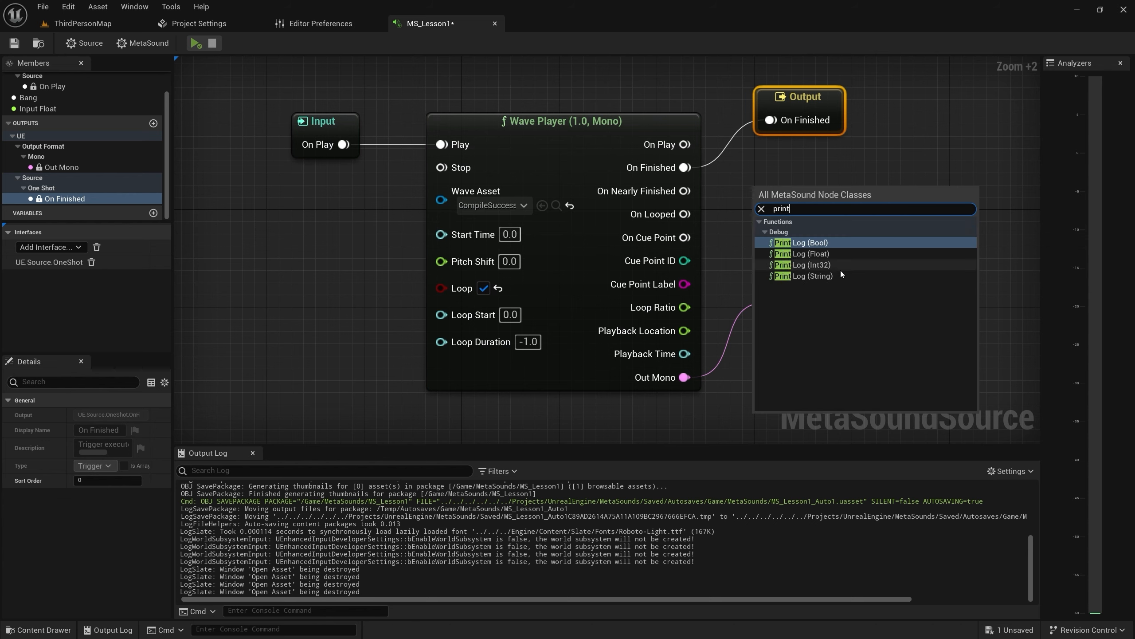
pyautogui.click(808, 276)
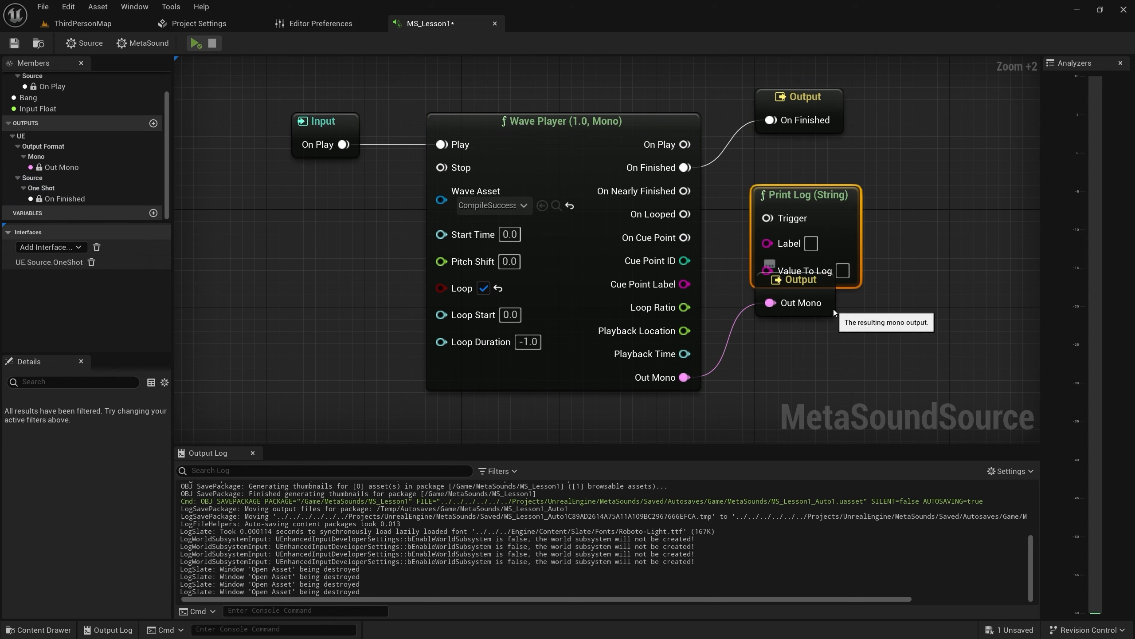
pyautogui.moveTo(834, 309); pyautogui.dragTo(843, 383)
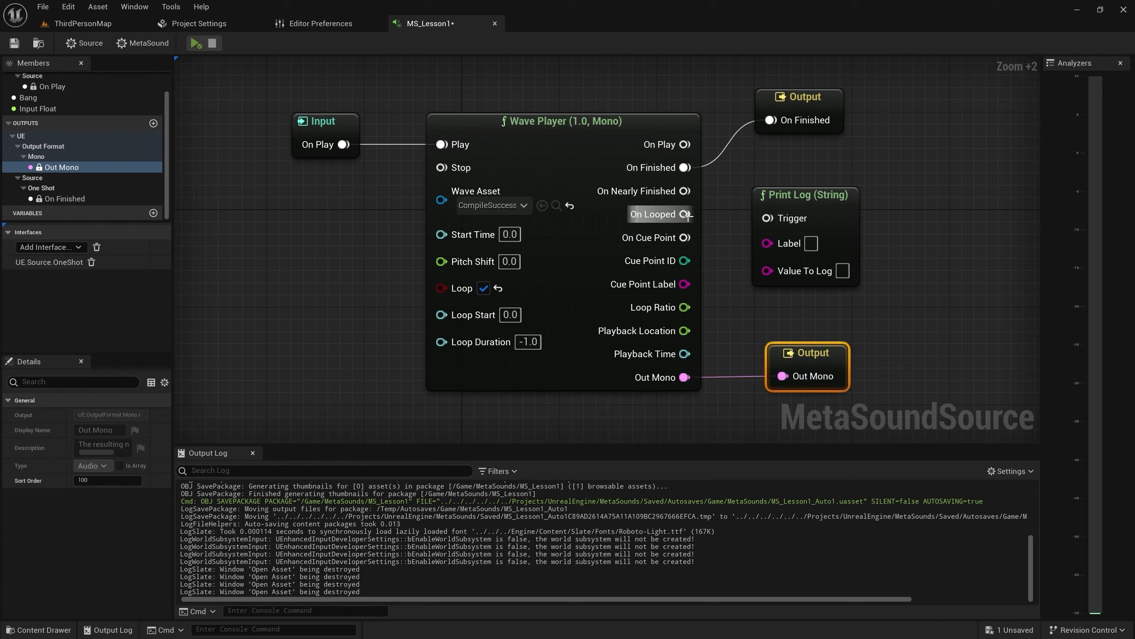
# Connect the Wave Player's On Looped to the Print Log's Trigger and set Value To Log to "loop"
pyautogui.moveTo(684, 214); pyautogui.dragTo(788, 198)
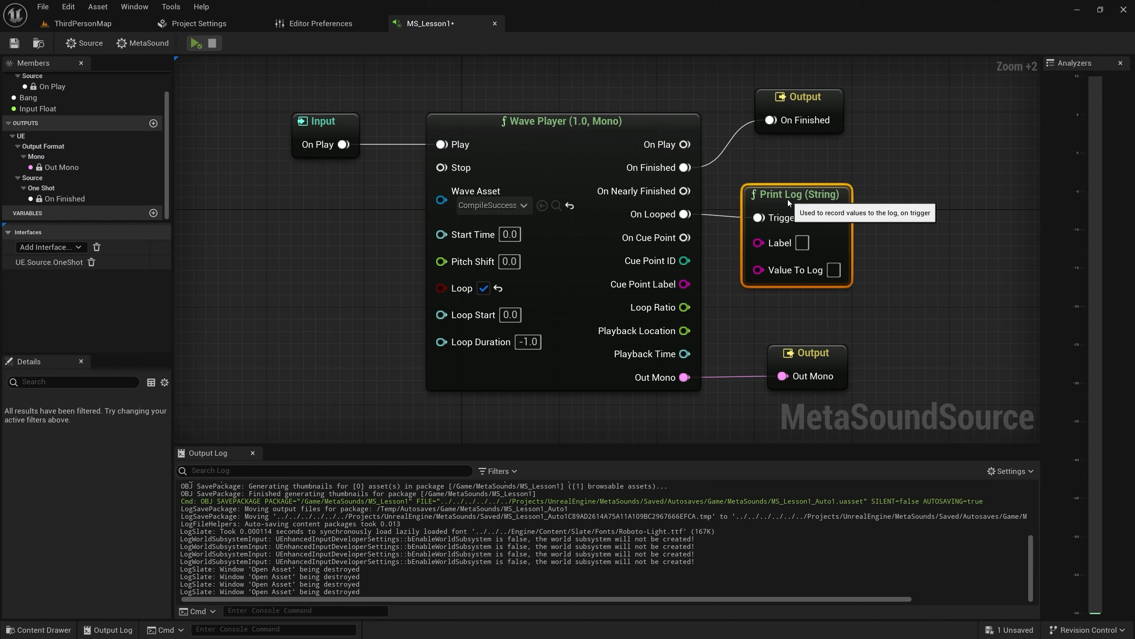
pyautogui.write('loop')
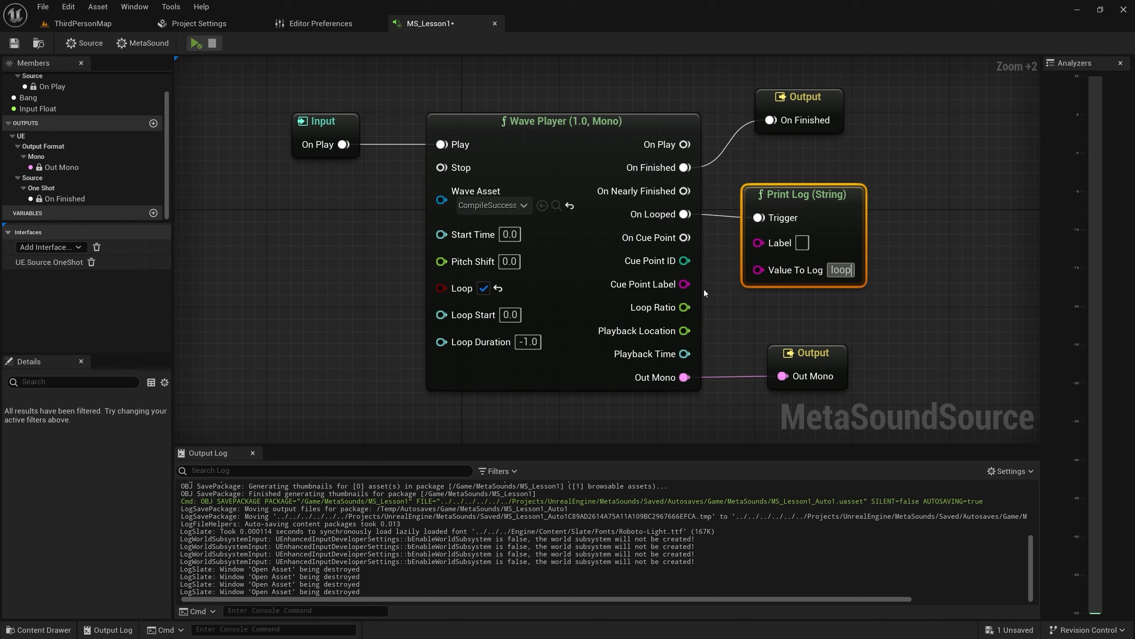
pyautogui.press('Return')
# Clear the output log, play the MetaSound to check the loop messages, and stop playback
pyautogui.rightClick(389, 528)
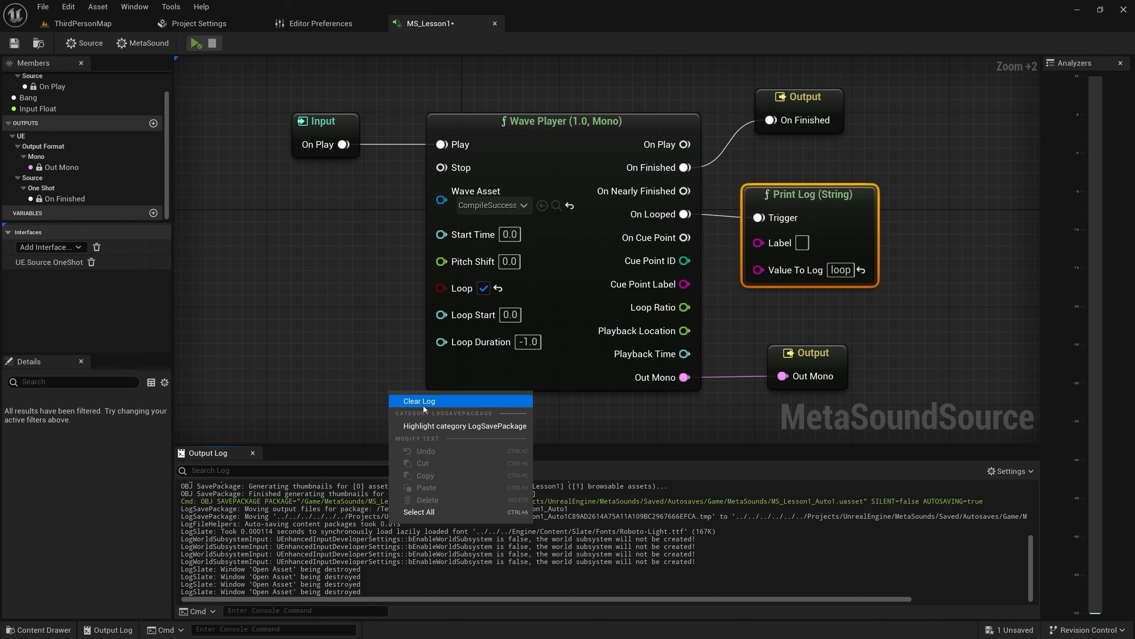
pyautogui.click(407, 399)
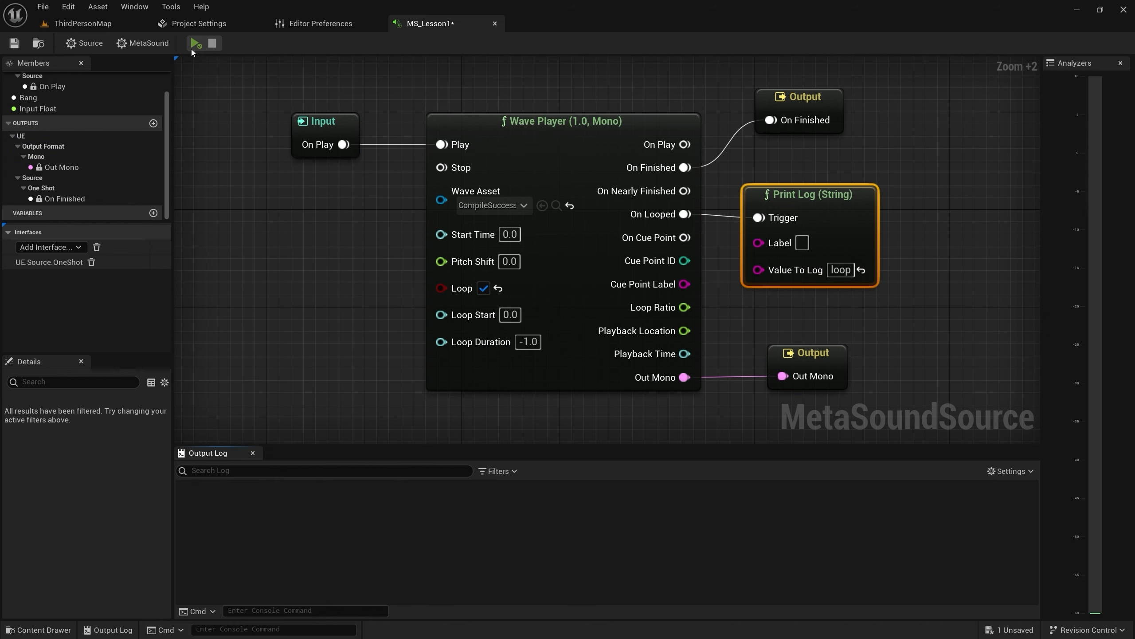
pyautogui.click(195, 44)
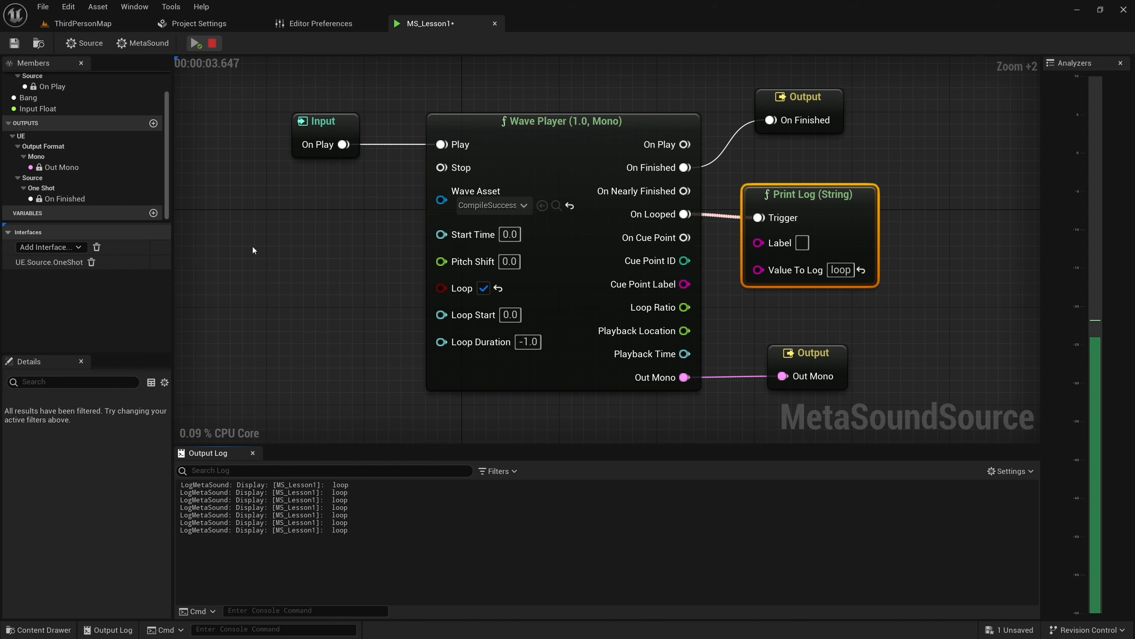
pyautogui.click(209, 44)
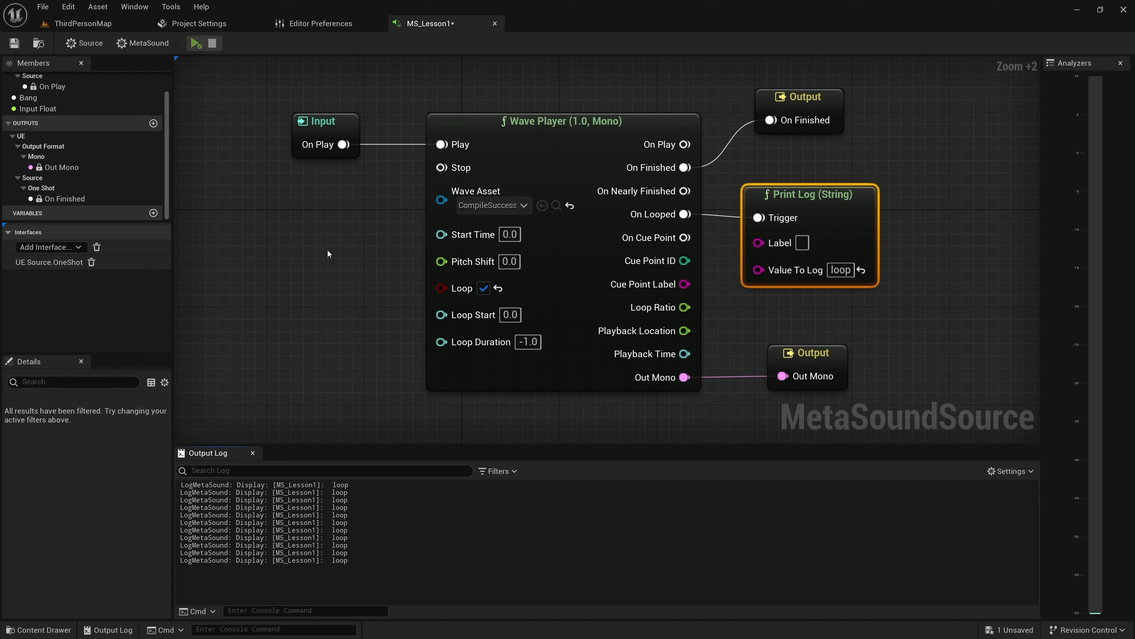
# Return to ThirdPersonMap, create a folder named Assets inside the MetaSounds content folder, and open it
pyautogui.click(83, 24)
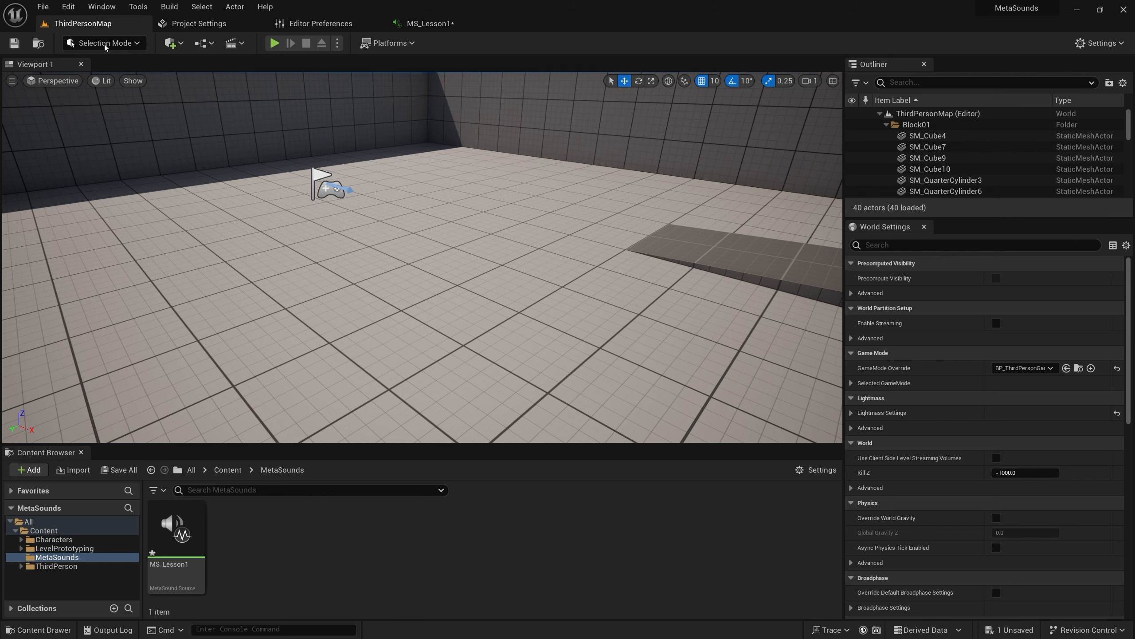
pyautogui.rightClick(276, 524)
pyautogui.click(354, 175)
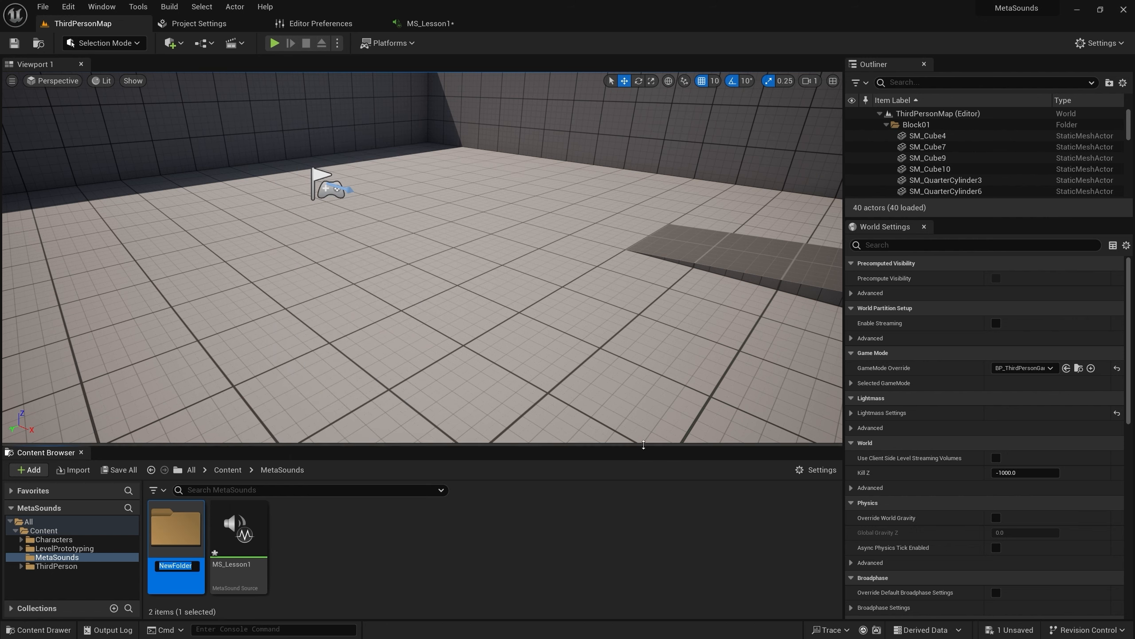
pyautogui.write('As')
pyautogui.press('Return')
pyautogui.press('Return')
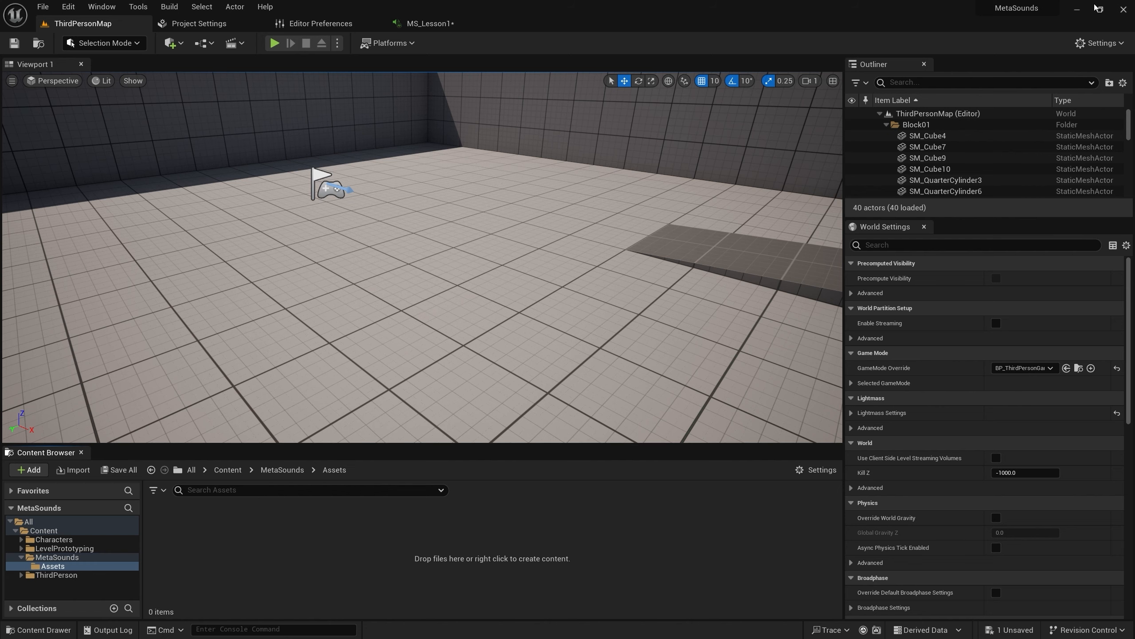
# Switch to the LANDR Samples page in the browser and expand the 50 Best Free Vocal Samples pack under Free Samples
pyautogui.click(1079, 8)
pyautogui.click(586, 6)
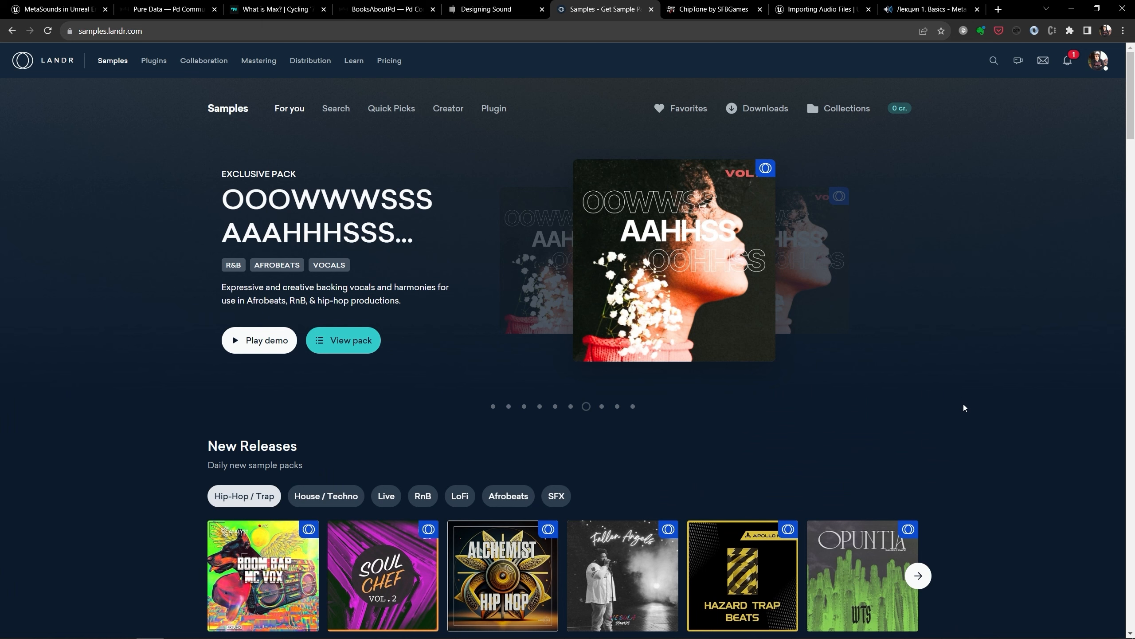
pyautogui.scroll(-3, 964, 404)
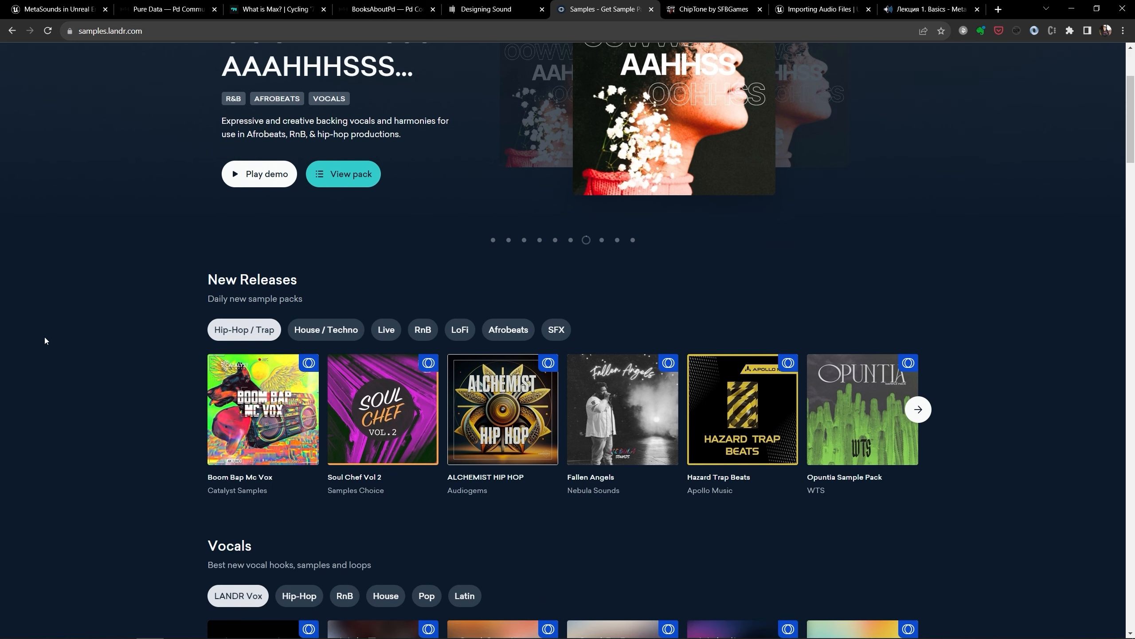
pyautogui.scroll(-6, 167, 337)
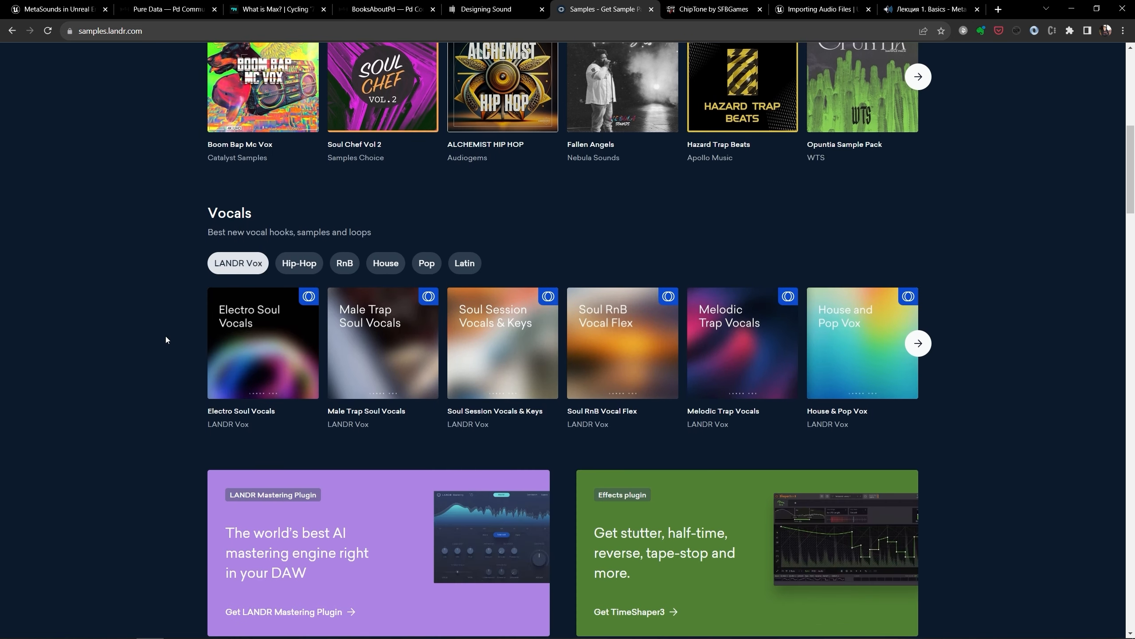
pyautogui.scroll(-13, 167, 341)
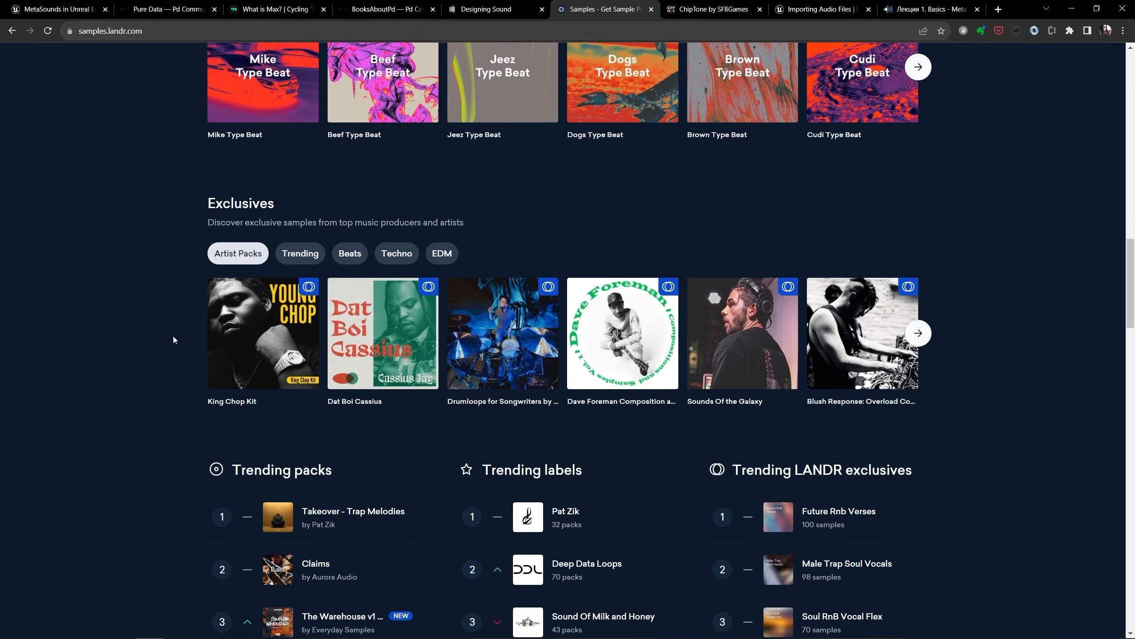
pyautogui.scroll(-15, 173, 340)
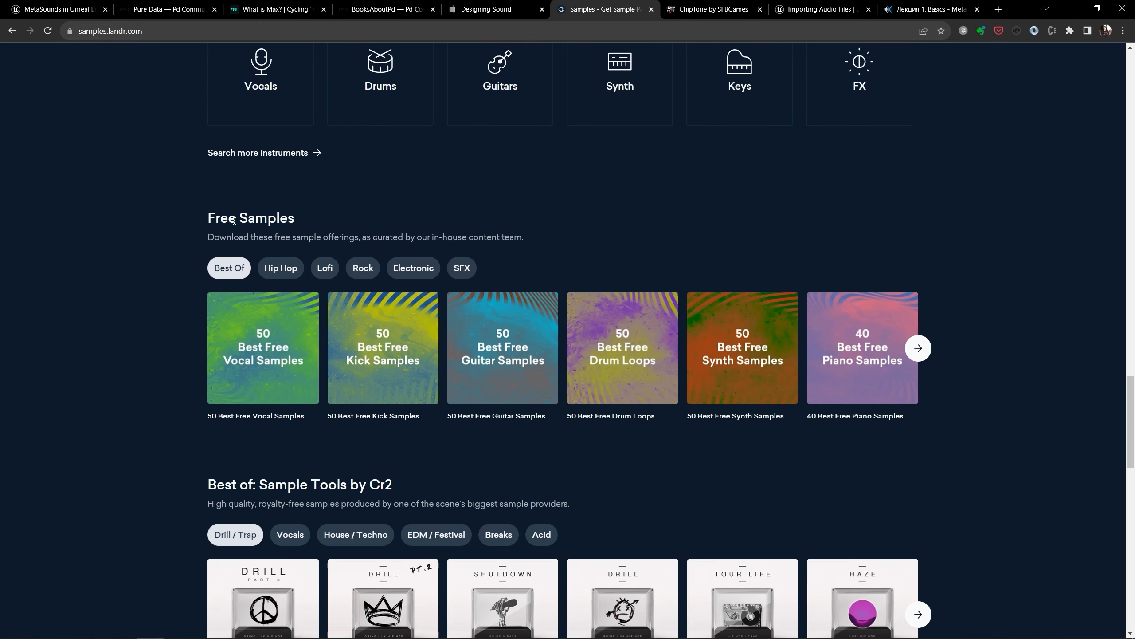
pyautogui.click(260, 333)
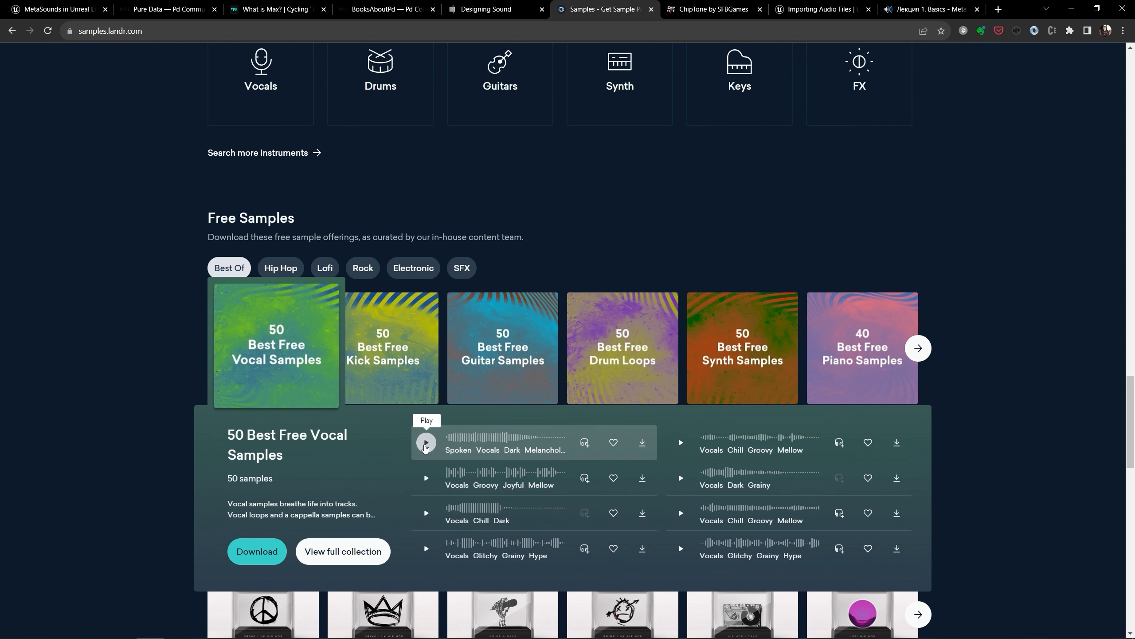
# Preview samples from the 50 Best Free Vocal Samples, Guitar Samples and Drum Loops packs, and collapse the pack details
pyautogui.click(426, 443)
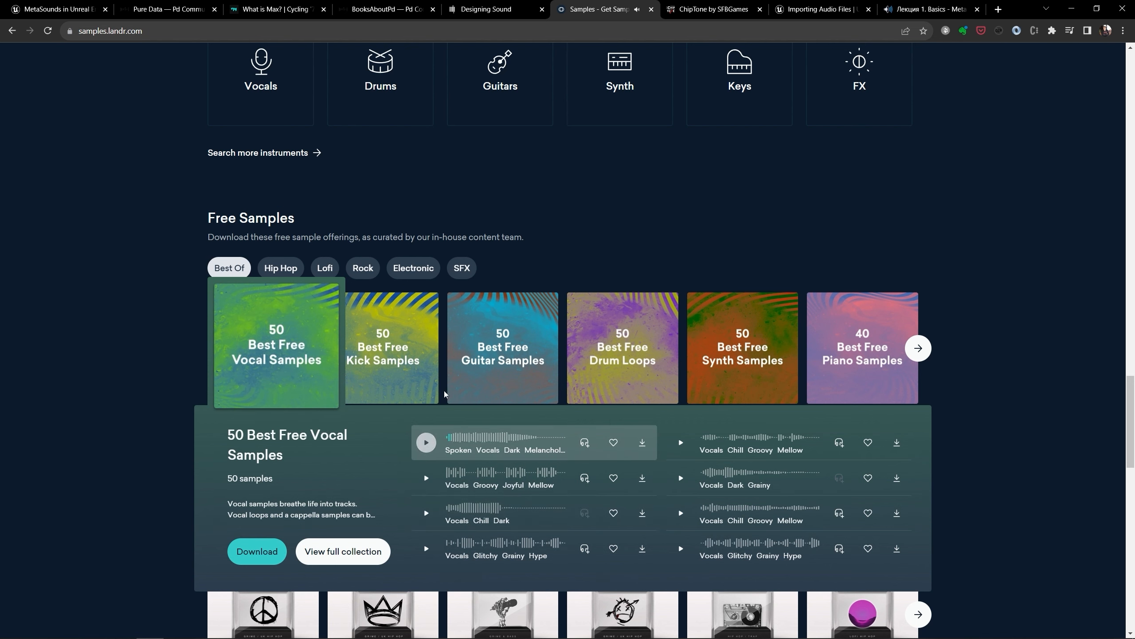
pyautogui.click(496, 358)
pyautogui.click(426, 443)
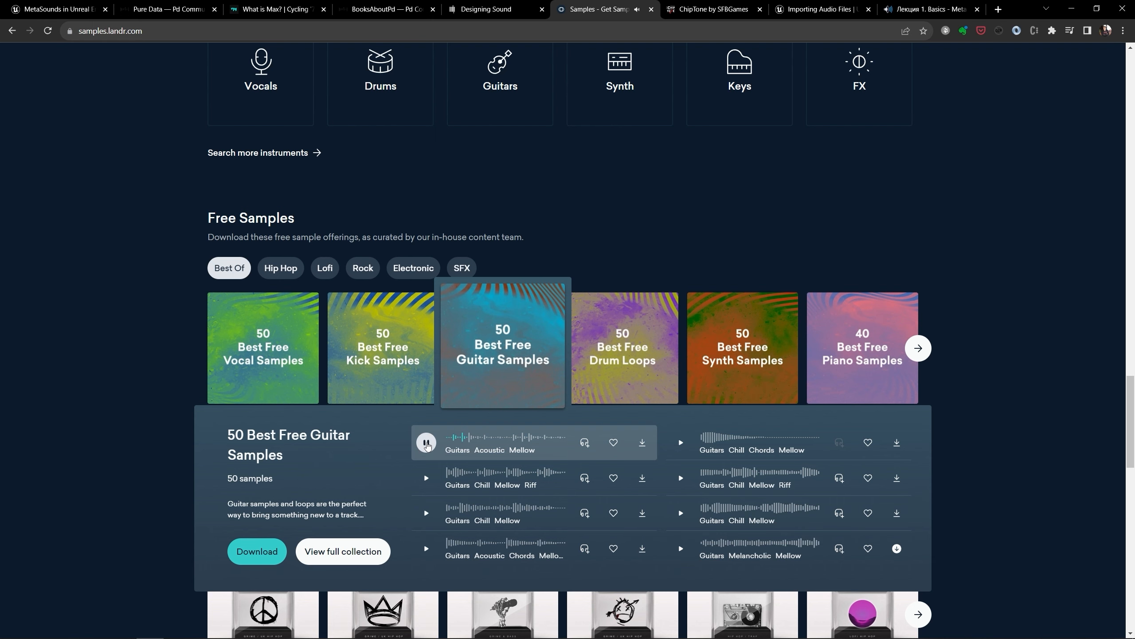
pyautogui.click(624, 349)
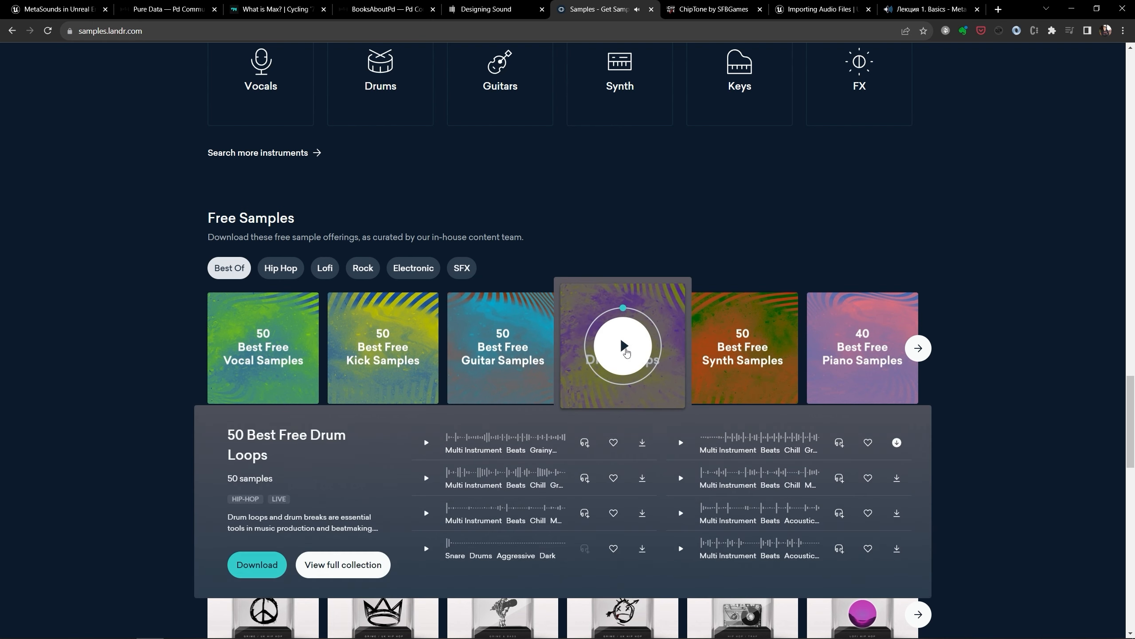
pyautogui.click(427, 514)
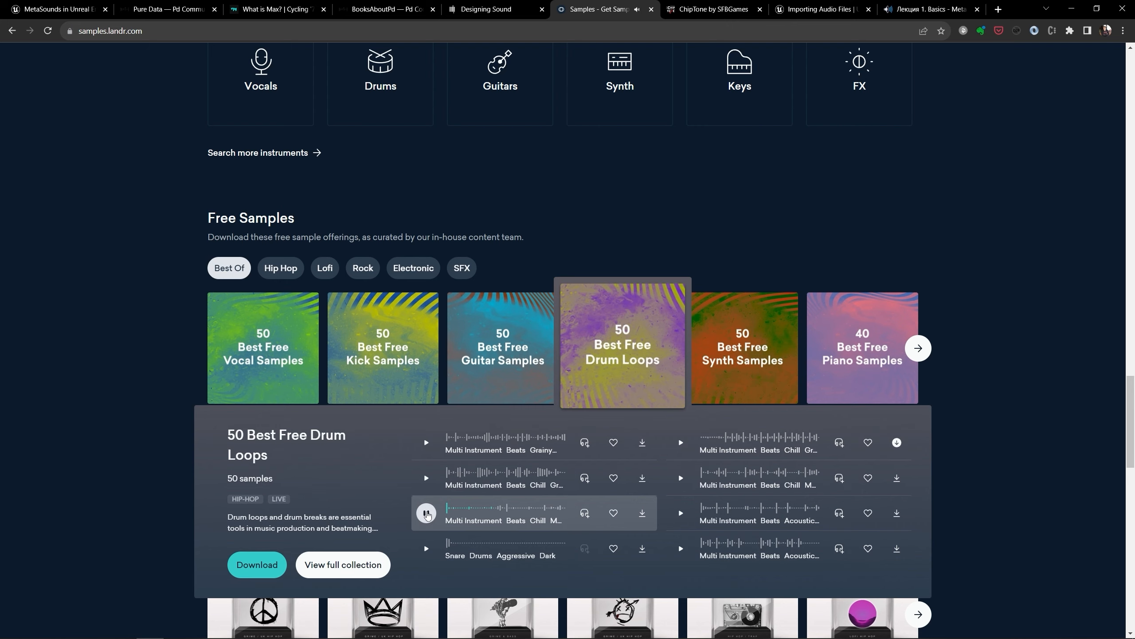
pyautogui.click(121, 363)
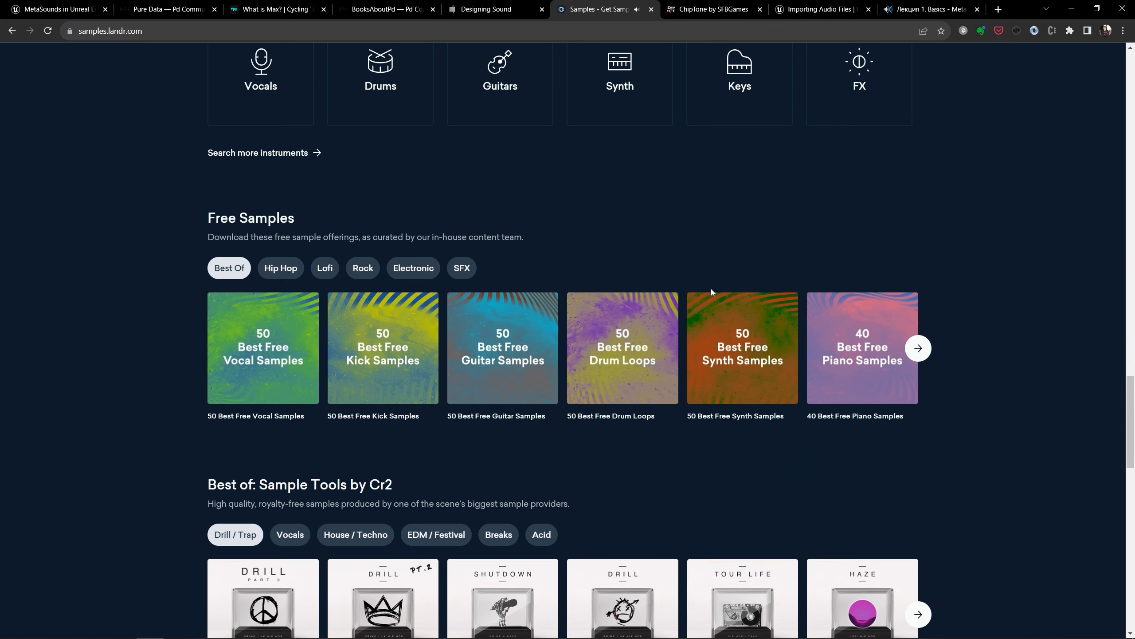
# Find the Best Free Synths Samples pack further along the Free Samples row and look through its full collection
pyautogui.click(918, 353)
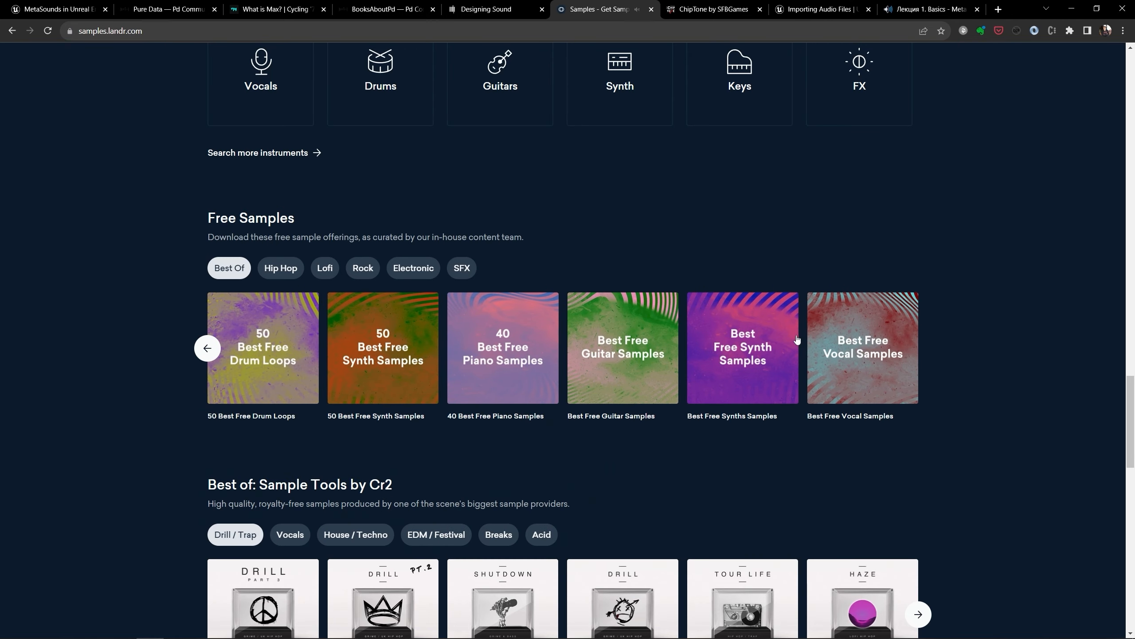
pyautogui.click(773, 395)
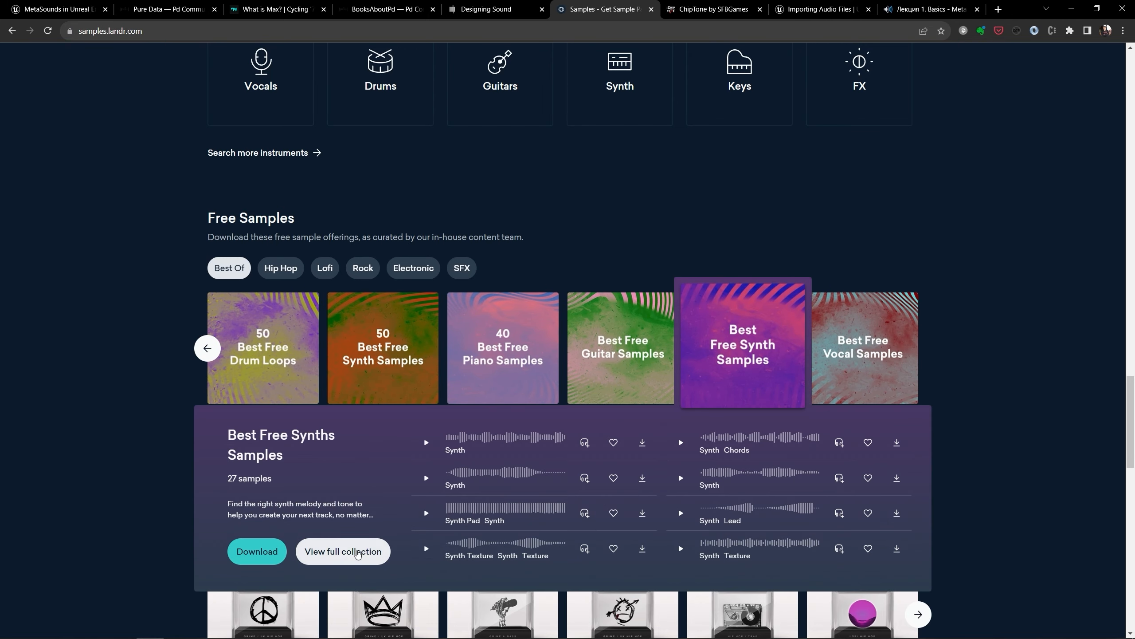
pyautogui.click(348, 552)
pyautogui.scroll(-15, 436, 281)
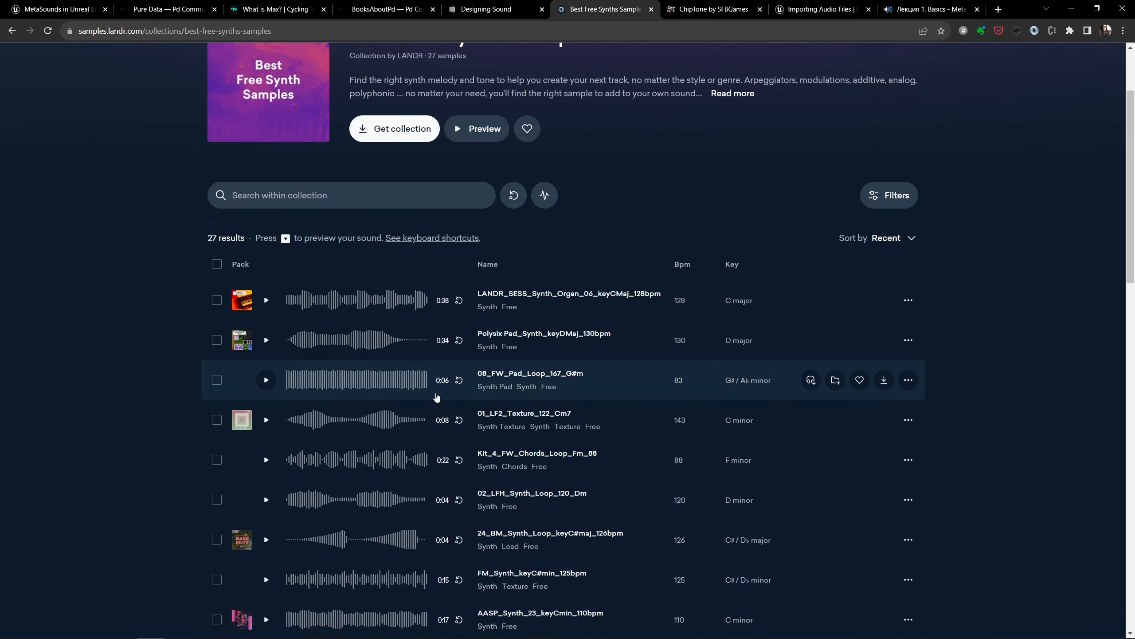
pyautogui.scroll(-5, 461, 366)
pyautogui.scroll(20, 463, 360)
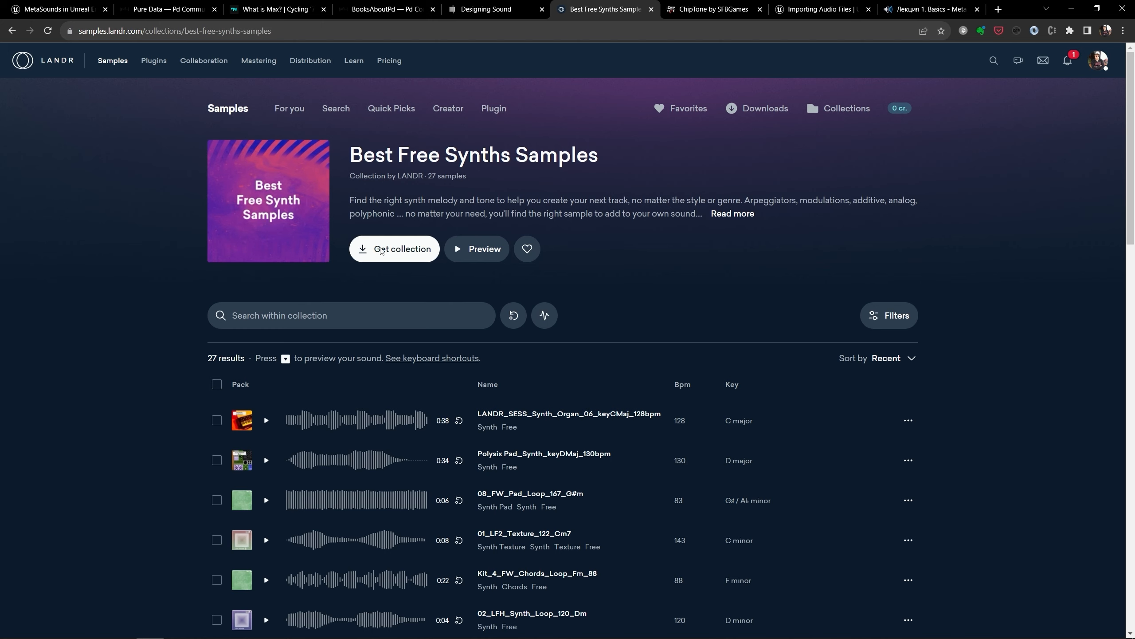
# Switch to the ChipTone page and generate sounds with the Coin, Zap, Boom, Jump, 1Up and Lose generators
pyautogui.click(711, 8)
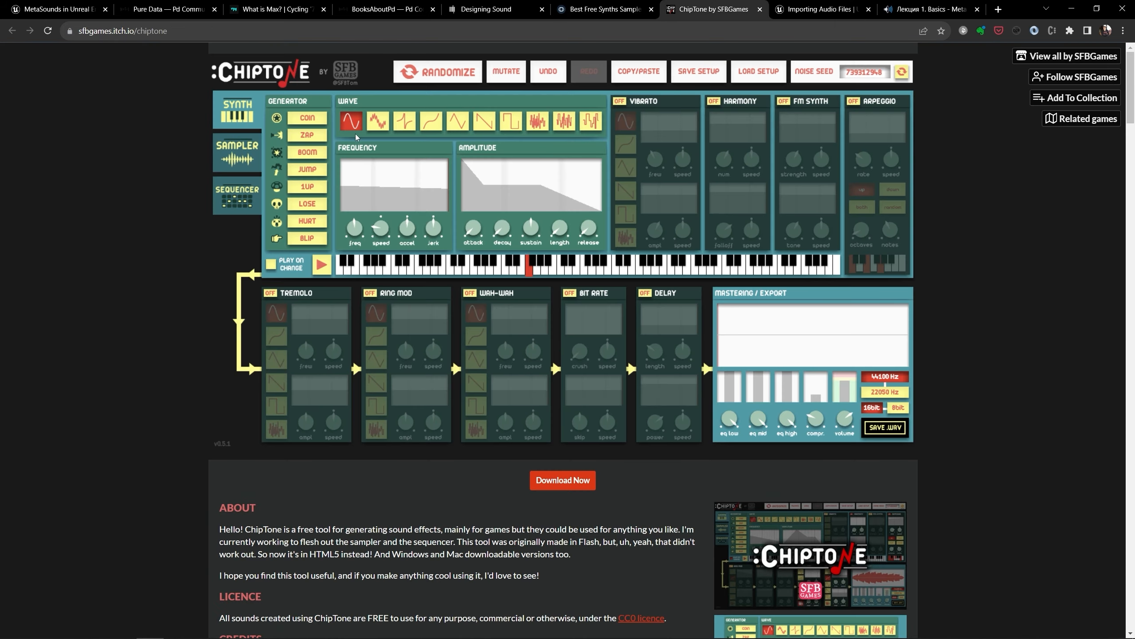
pyautogui.click(300, 122)
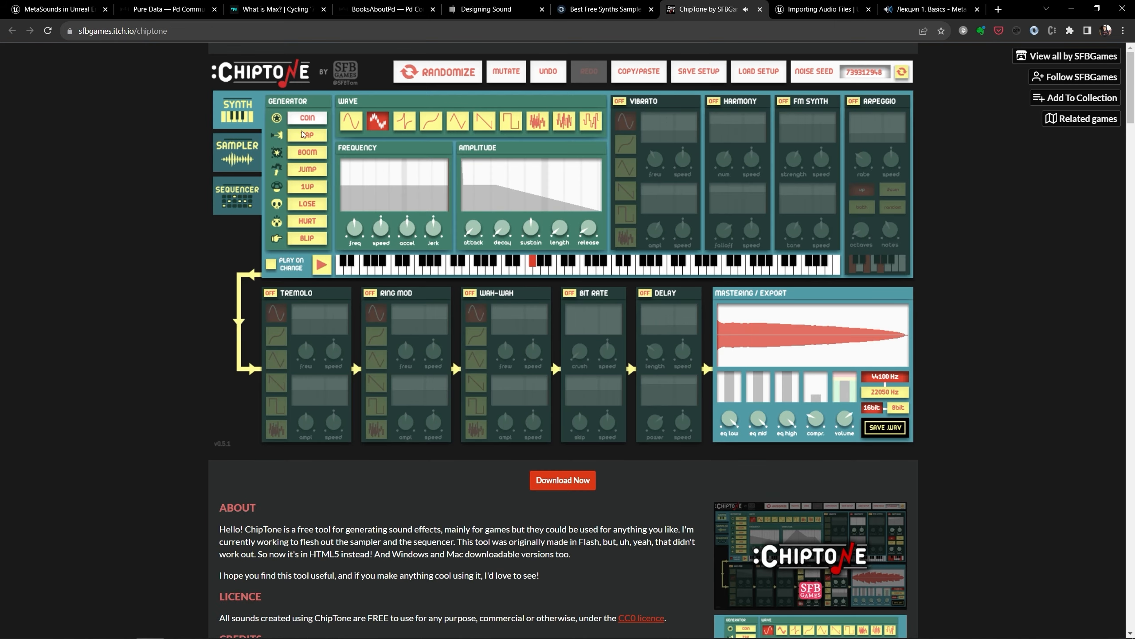
pyautogui.click(298, 123)
pyautogui.click(297, 122)
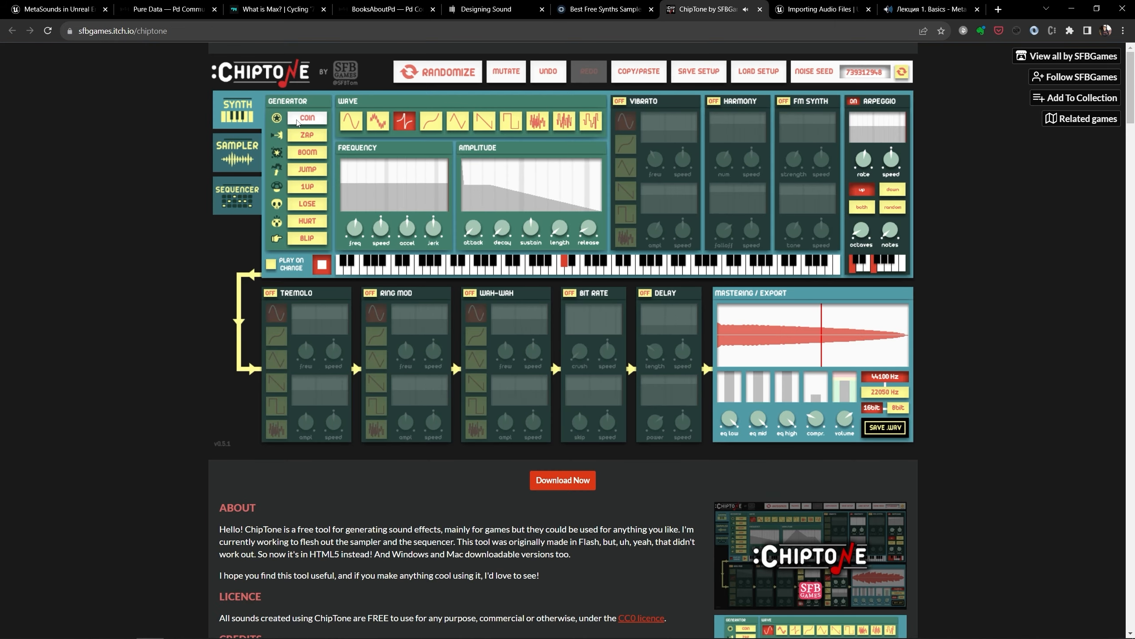
pyautogui.click(304, 137)
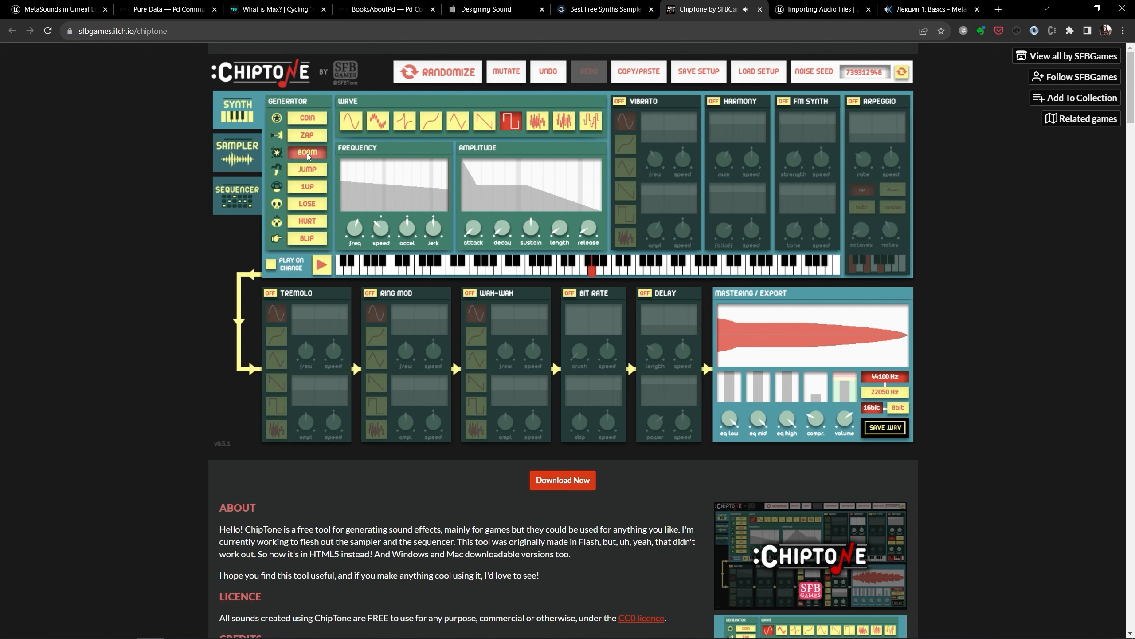
pyautogui.click(307, 152)
pyautogui.click(304, 172)
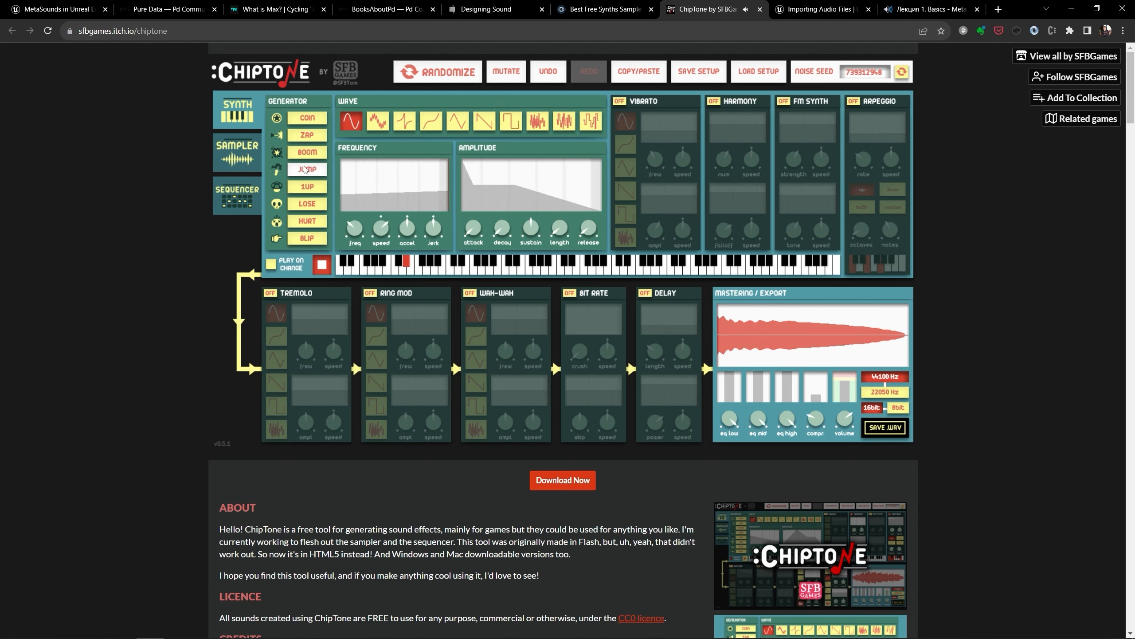
pyautogui.click(304, 191)
pyautogui.click(306, 203)
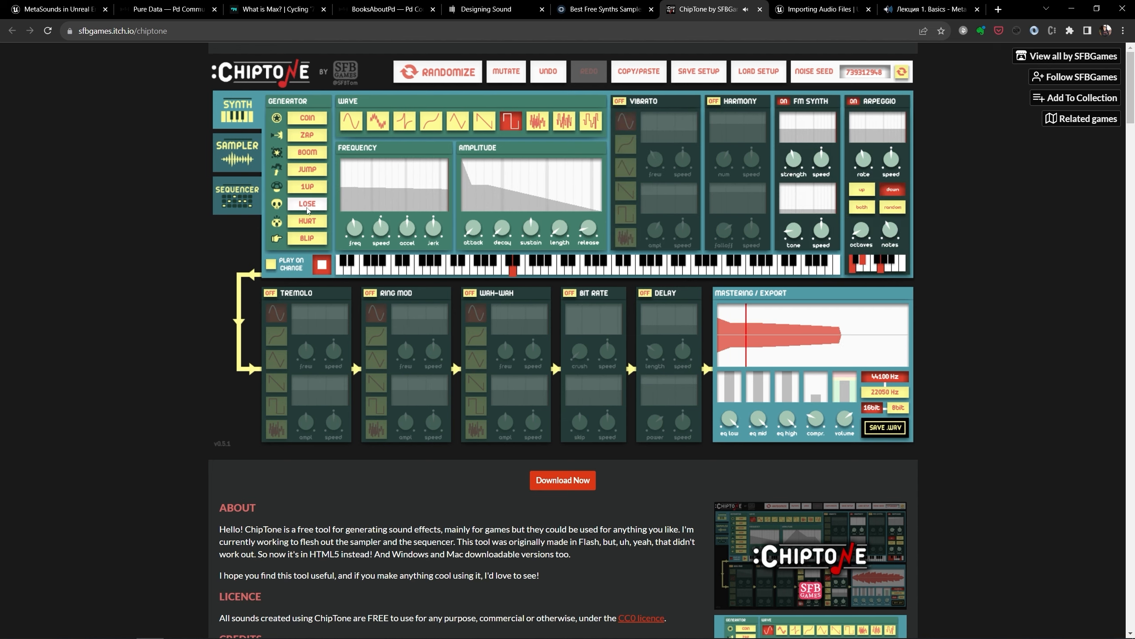
# Change the ChipTone sound to a sine wave, enable Vibrato, and play the result
pyautogui.click(351, 125)
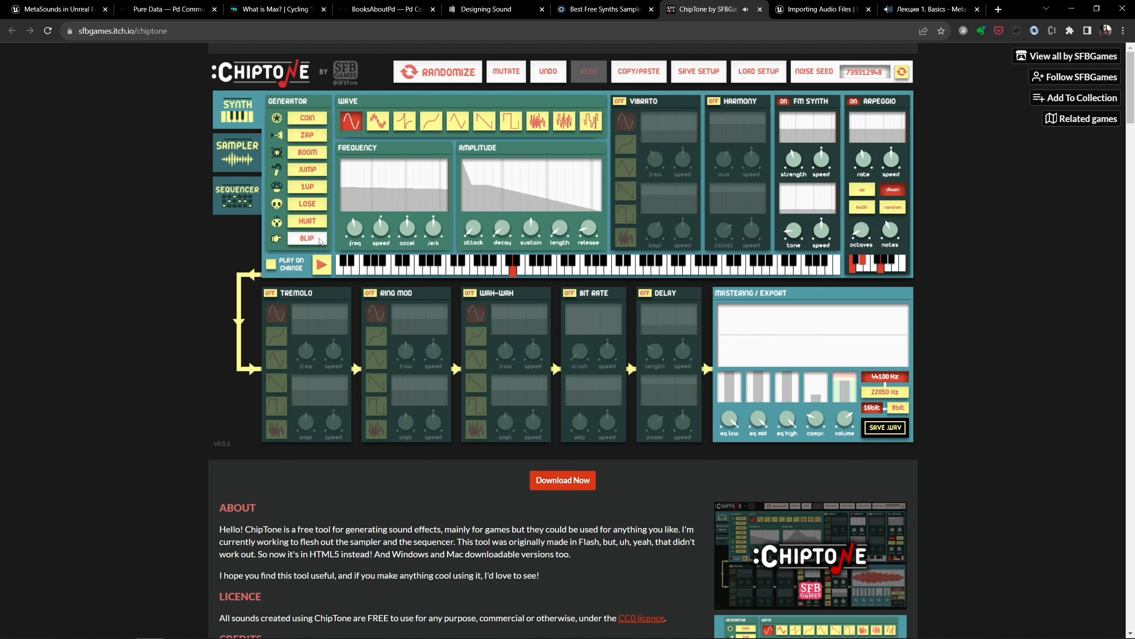
pyautogui.click(322, 265)
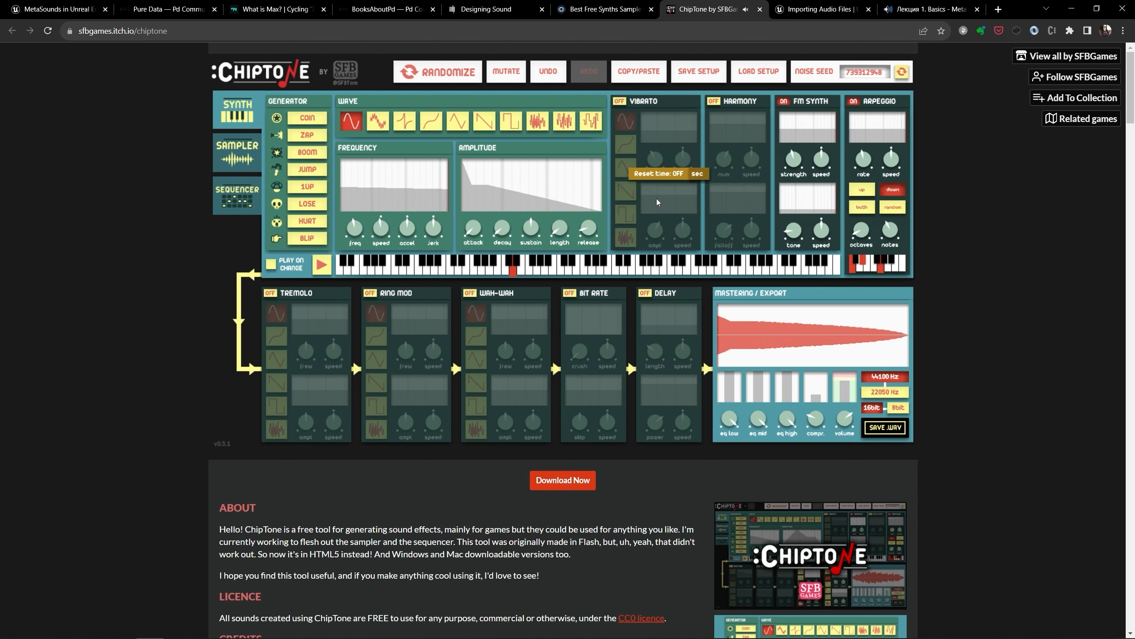
pyautogui.click(619, 101)
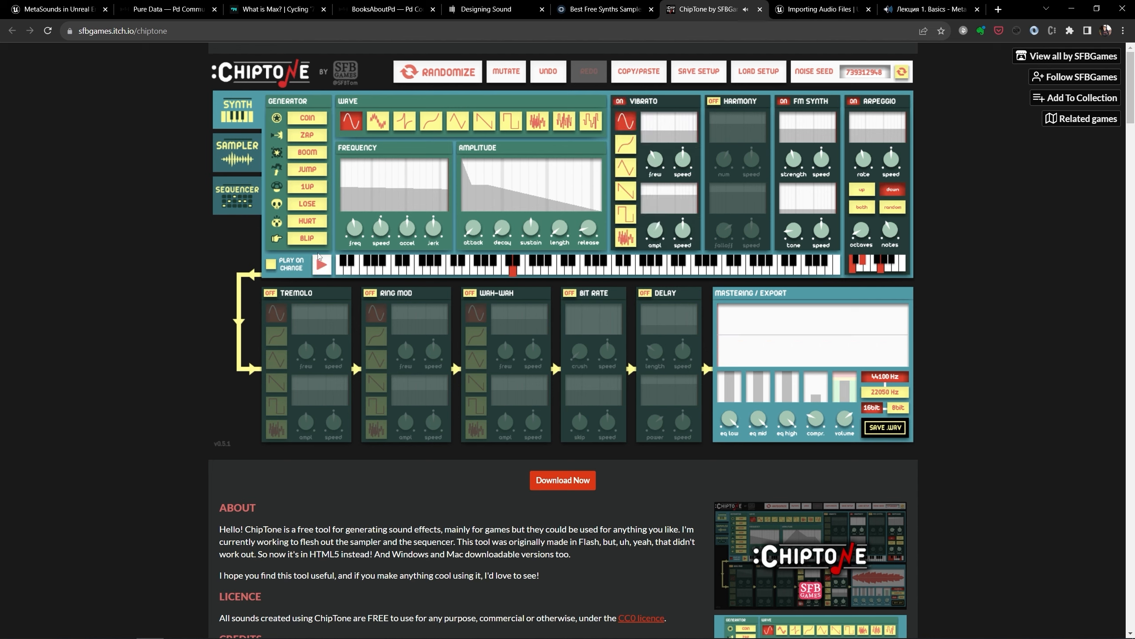
pyautogui.click(321, 266)
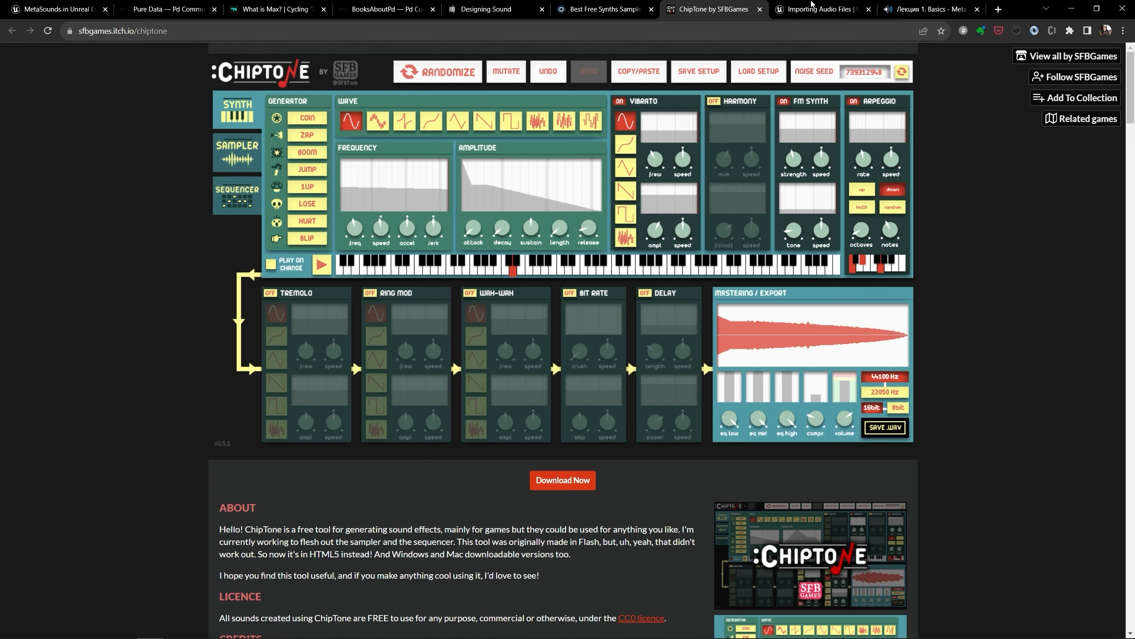
# Check the supported audio formats on the Importing Audio Files page of the Unreal Engine documentation
pyautogui.click(787, 4)
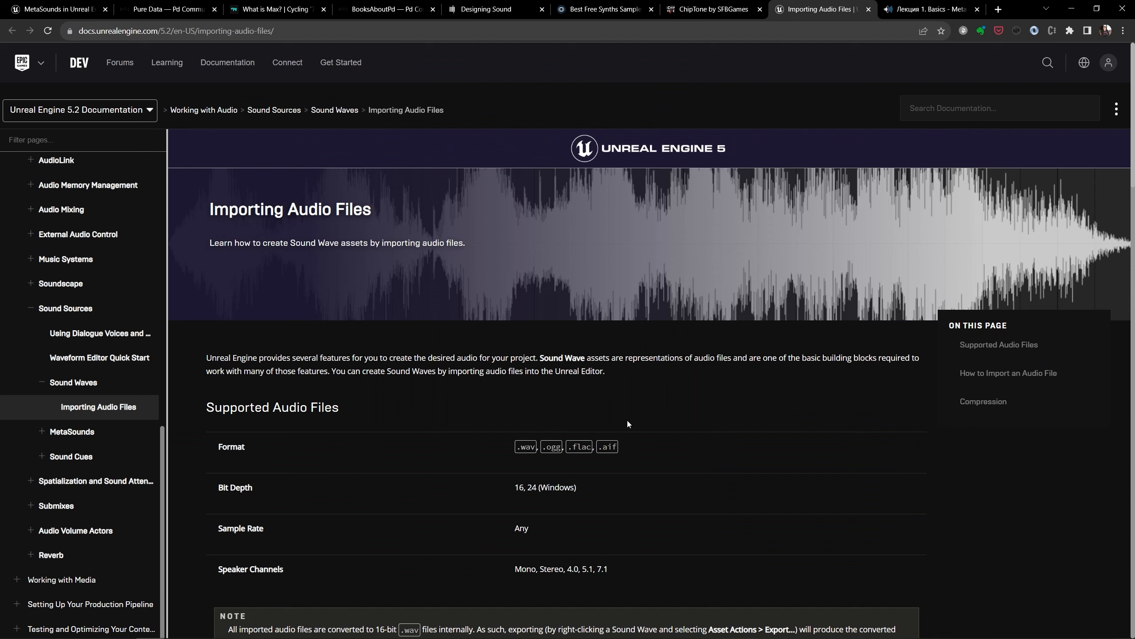
pyautogui.moveTo(532, 446); pyautogui.dragTo(623, 449)
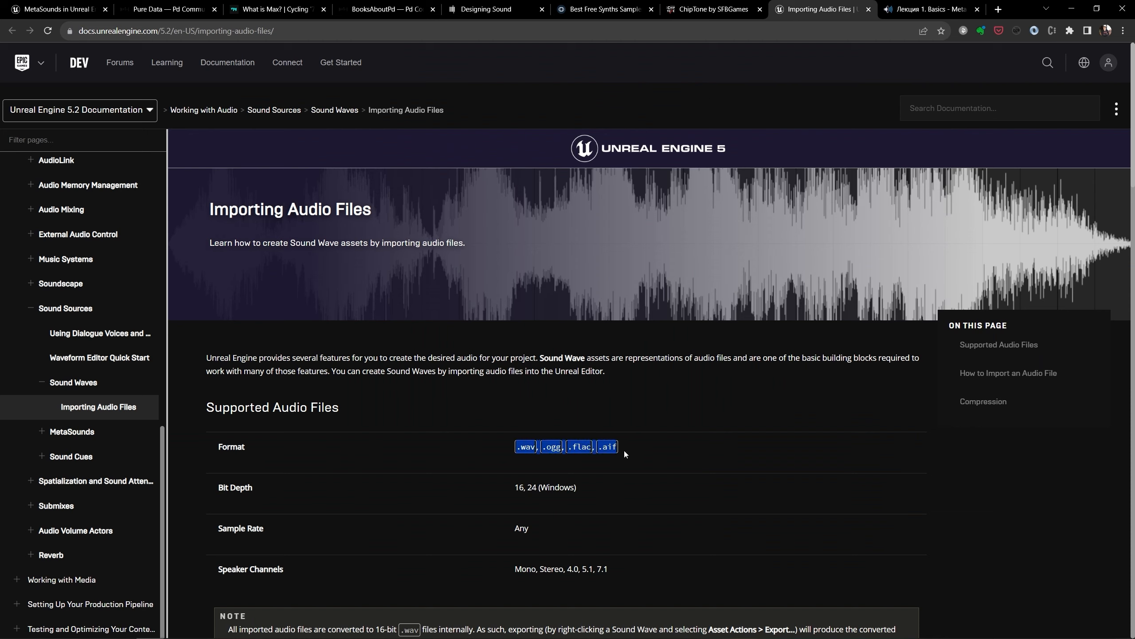
pyautogui.click(699, 456)
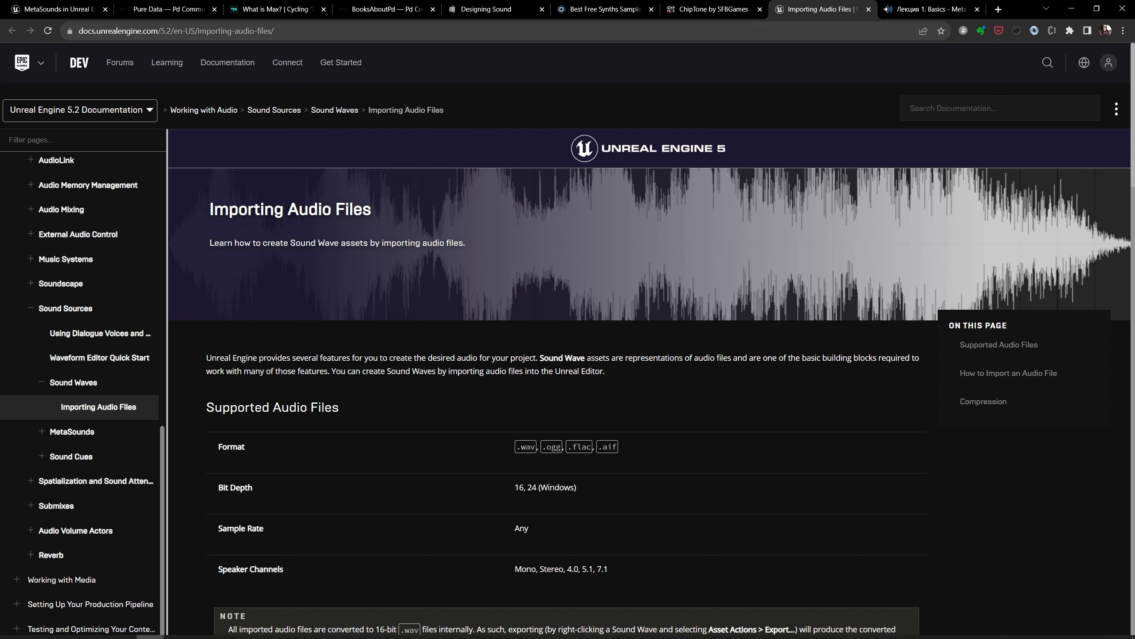
# Import doom-type-guitar-riff_140bpm_E_minor and Loop LD Caroline Groove_123bpm from the project's Sounds folder in Total Commander into Unreal's Assets folder
pyautogui.click(123, 627)
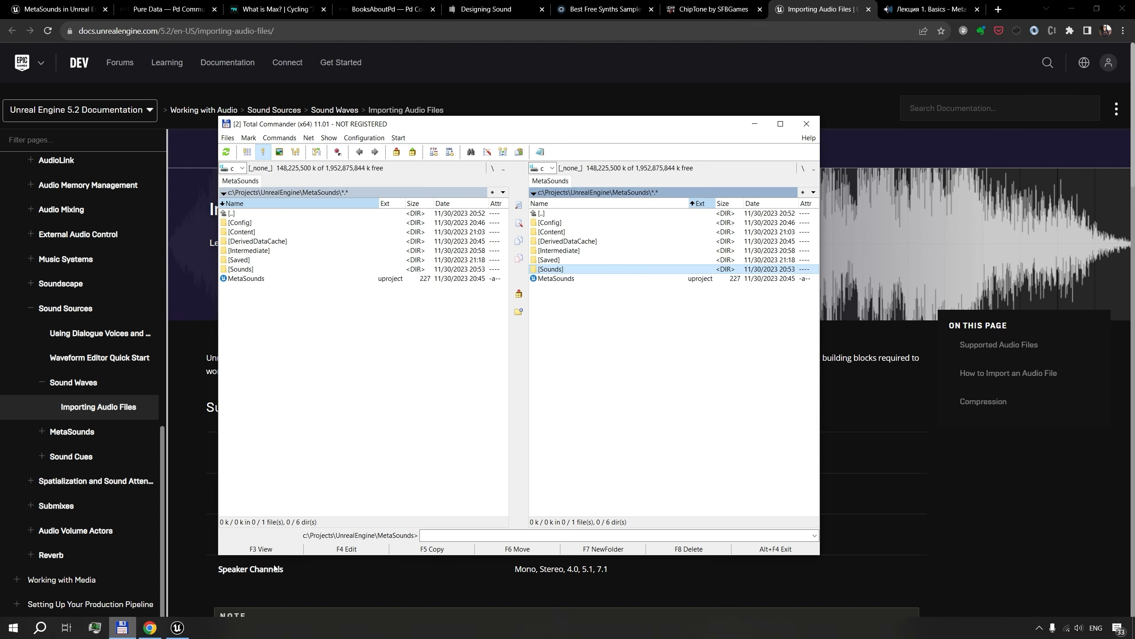
pyautogui.doubleClick(561, 270)
pyautogui.click(539, 223)
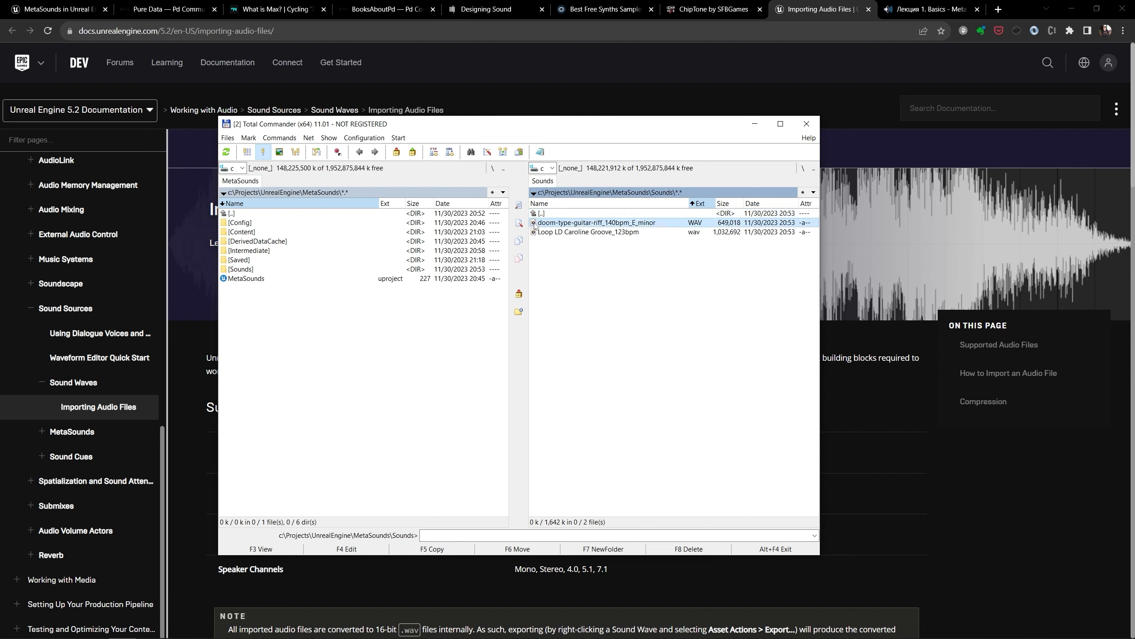
pyautogui.keyDown('ctrl'); pyautogui.click(541, 232); pyautogui.keyUp('ctrl')
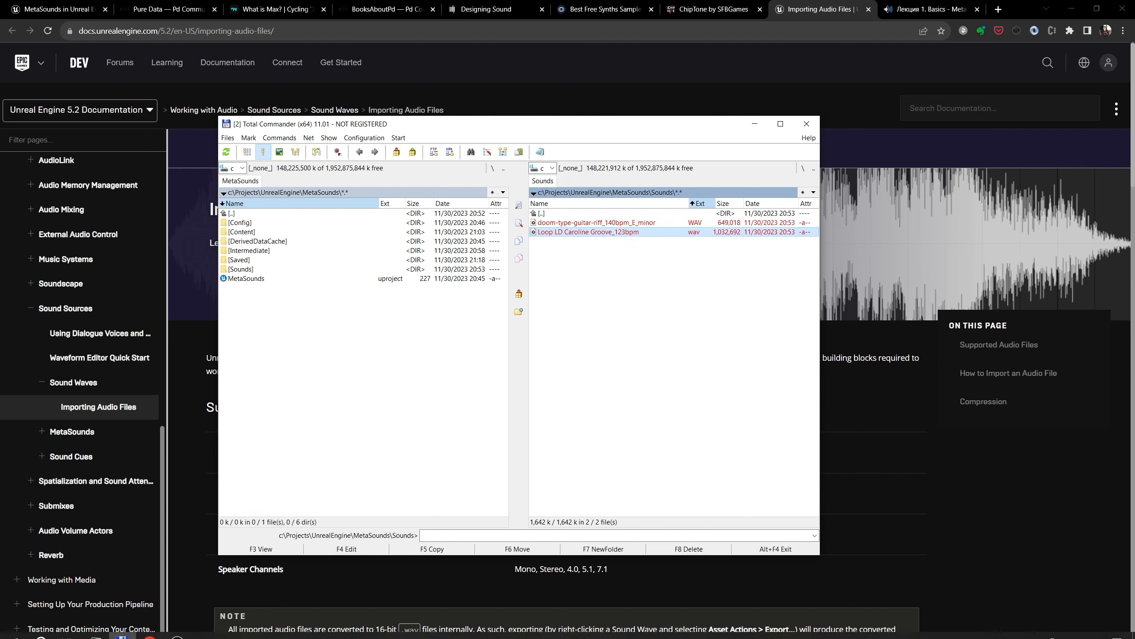
pyautogui.click(190, 628)
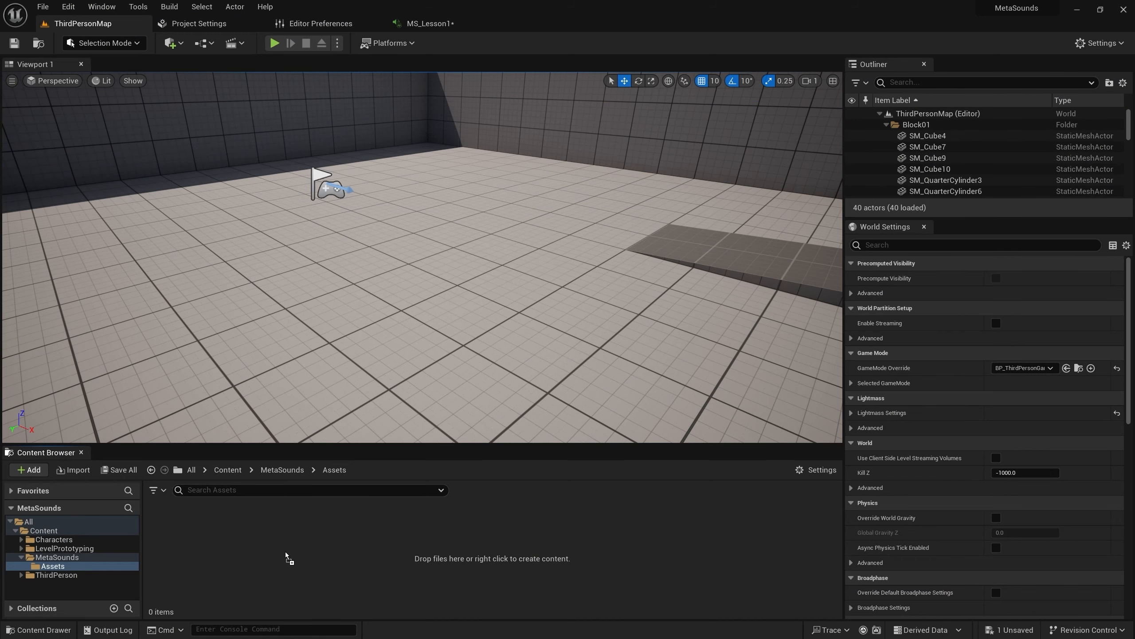
pyautogui.moveTo(286, 551); pyautogui.dragTo(283, 549)
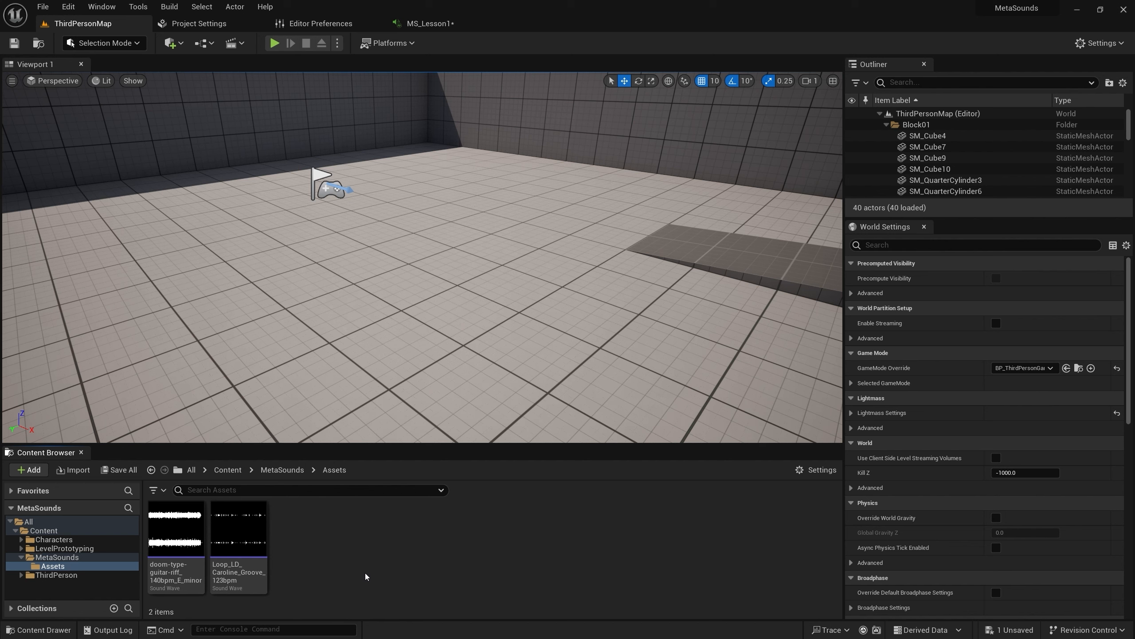
# In MS_Lesson1, hide engine content in the asset picker and set the Wave Player's Wave Asset to Loop_LD_Caroline_Groove_123bpm
pyautogui.click(436, 23)
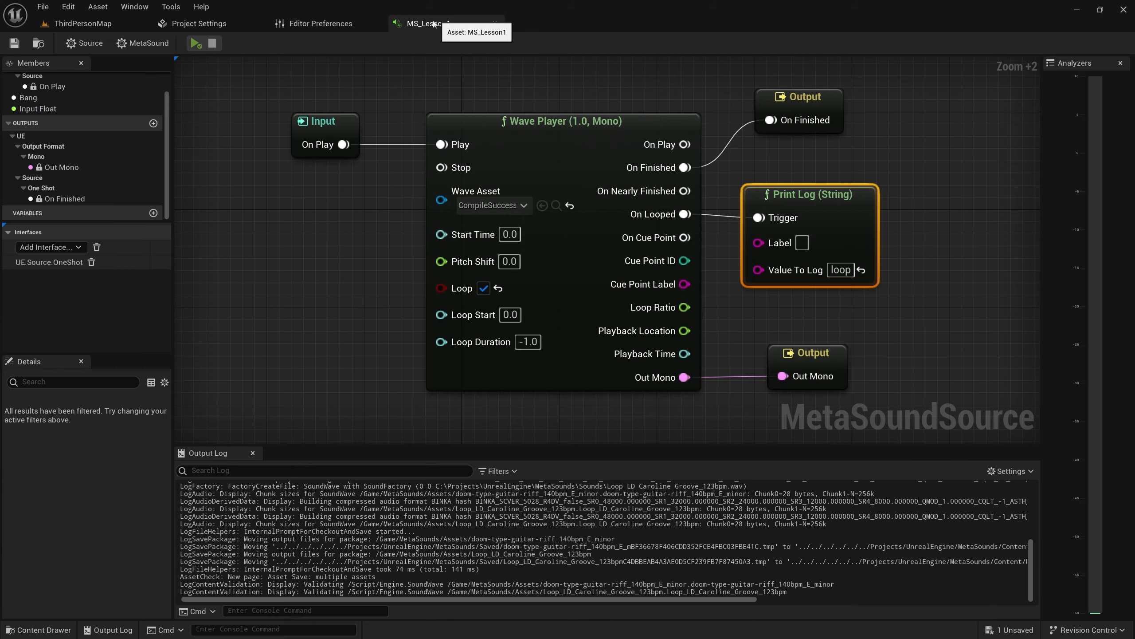
pyautogui.click(514, 205)
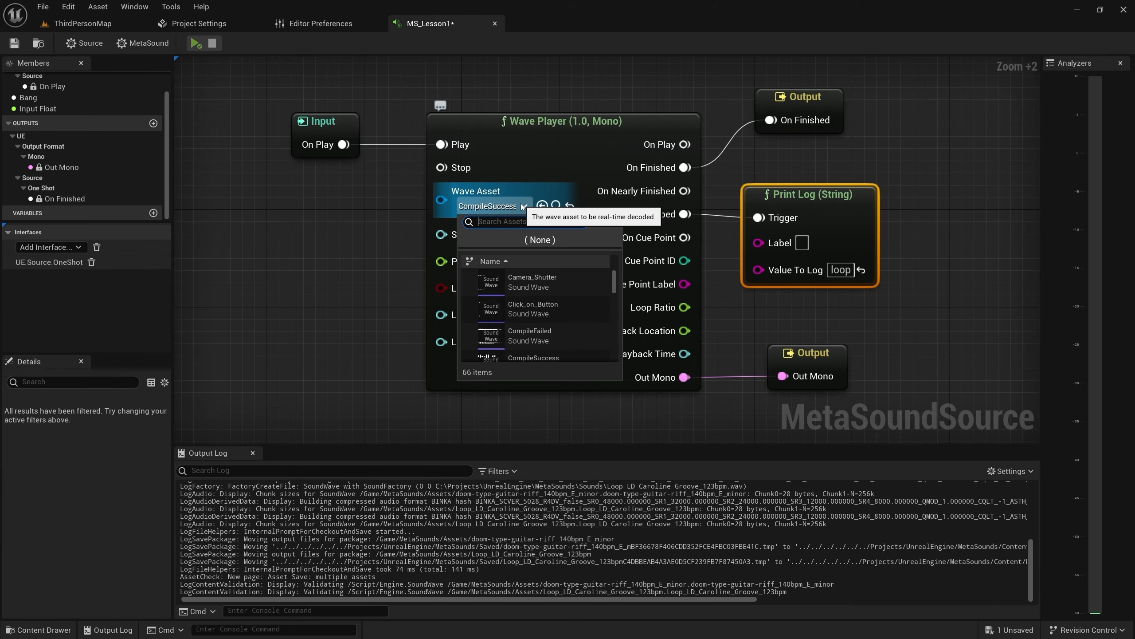
pyautogui.click(610, 223)
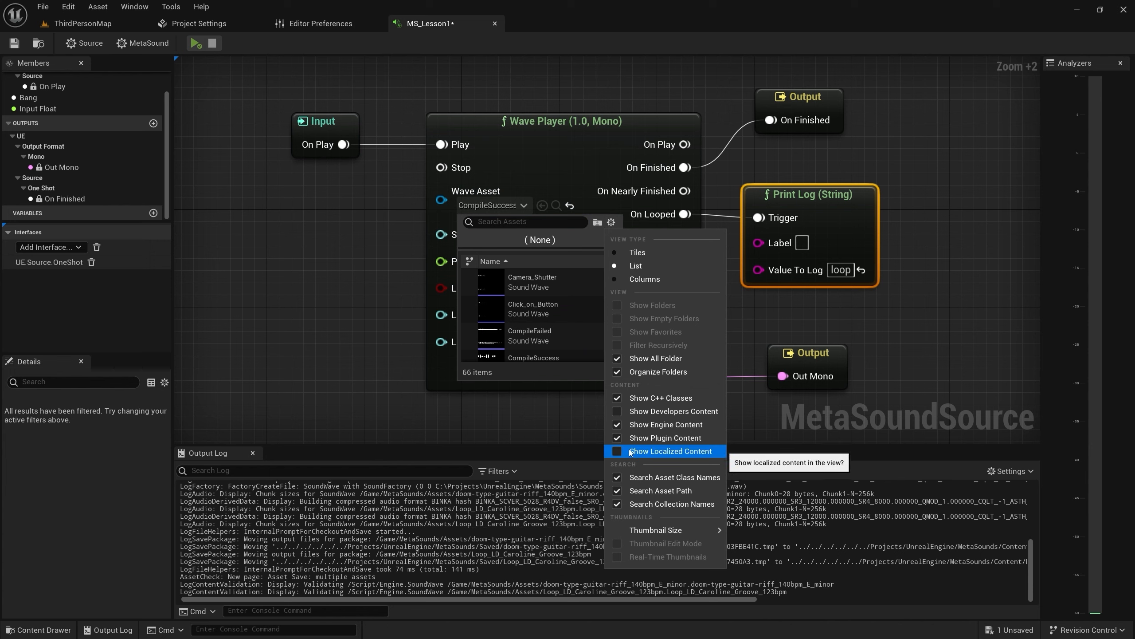
pyautogui.click(620, 425)
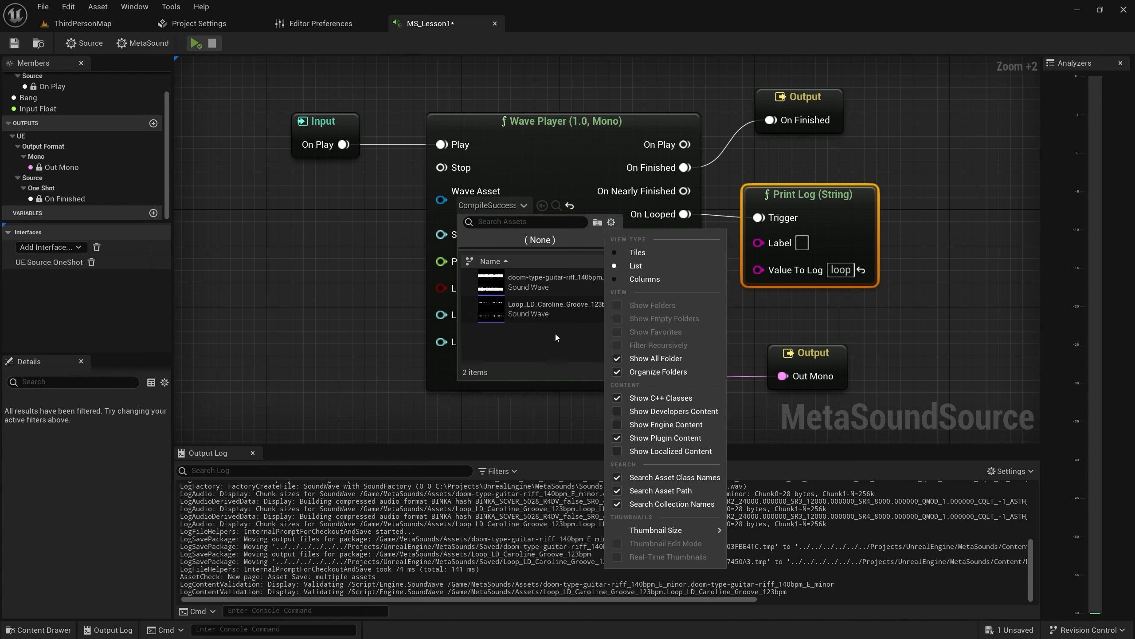
pyautogui.click(538, 309)
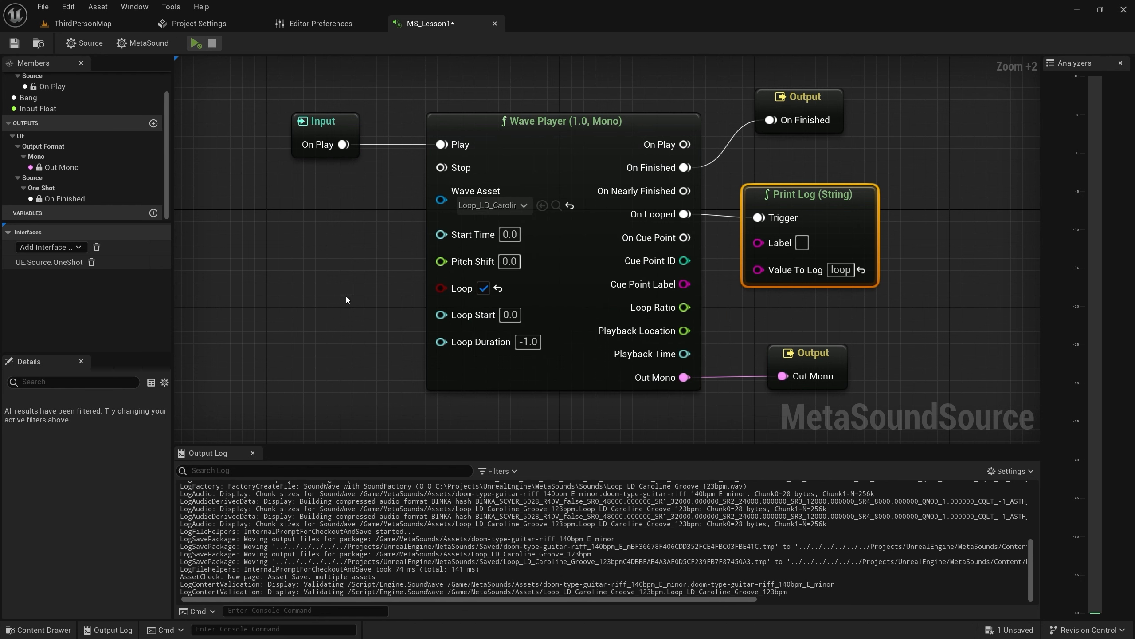
# Play the MetaSound with the Wave Player's Loop disabled, and play it again with Loop re-enabled to compare
pyautogui.click(484, 288)
pyautogui.click(192, 46)
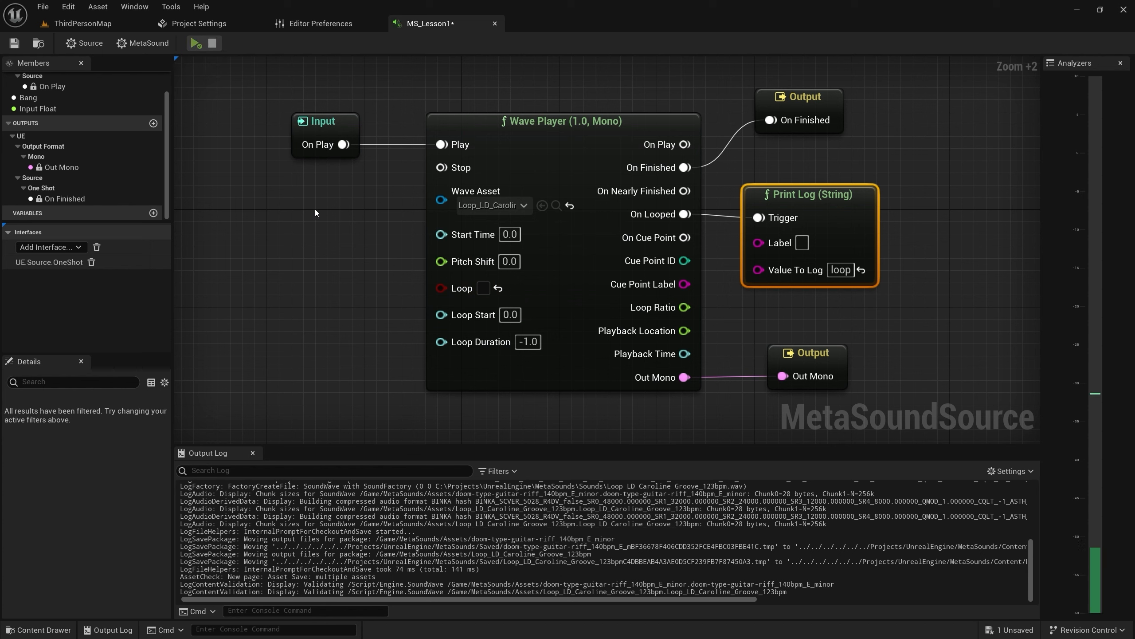
pyautogui.click(483, 288)
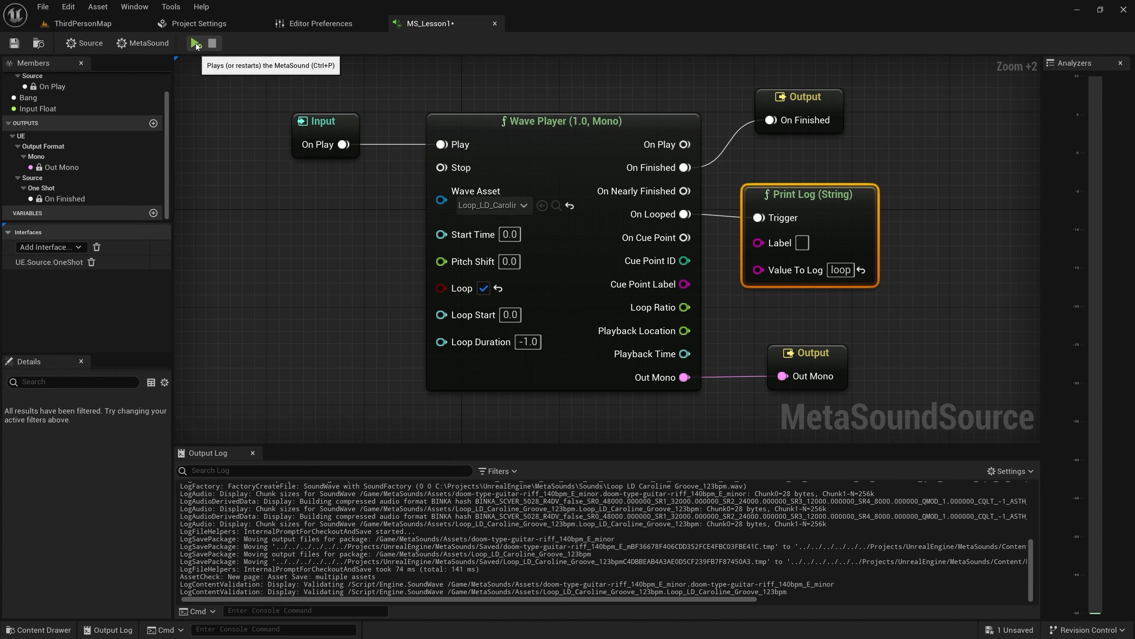
pyautogui.click(196, 44)
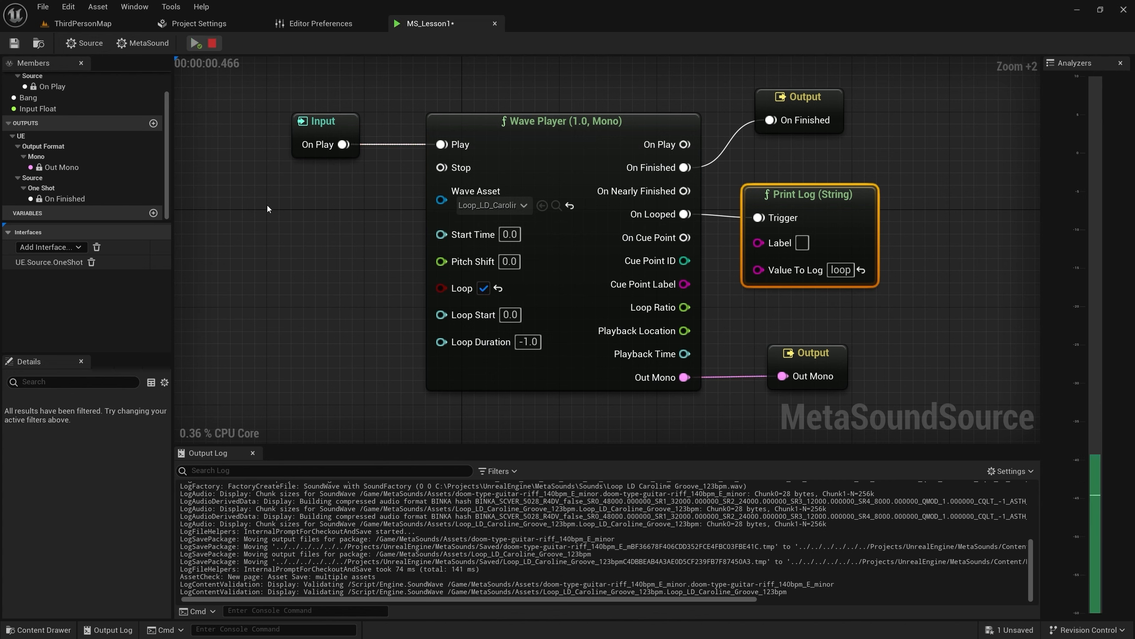
# Clear the output log, watch the On Looped messages while the MetaSound plays, and stop playback
pyautogui.rightClick(421, 540)
pyautogui.click(416, 388)
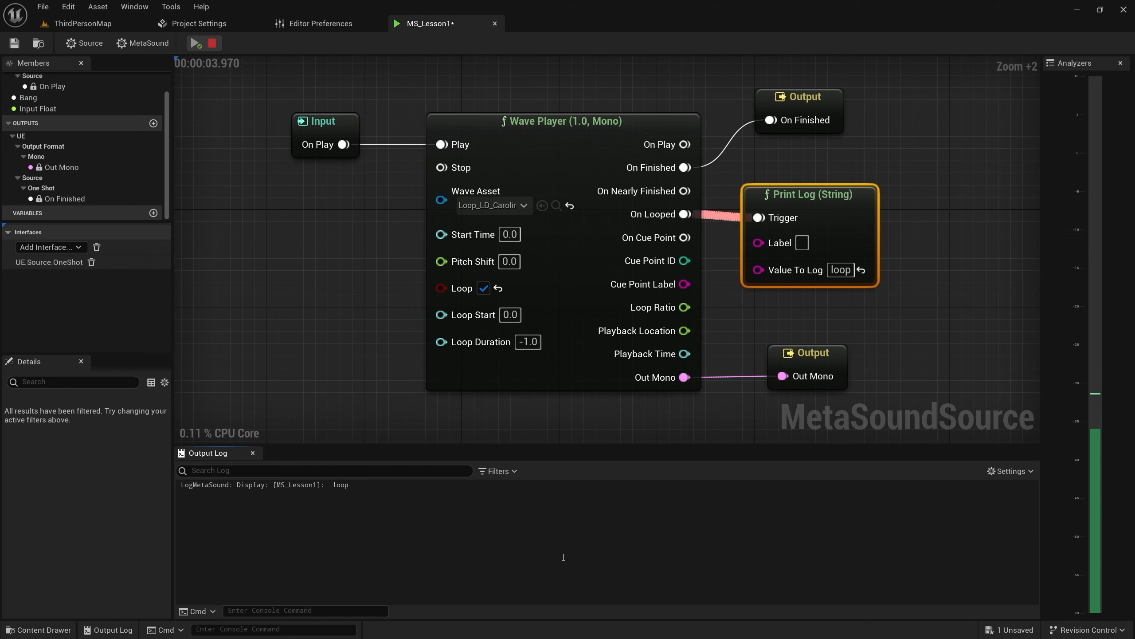
pyautogui.moveTo(329, 484); pyautogui.dragTo(349, 485)
pyautogui.click(467, 501)
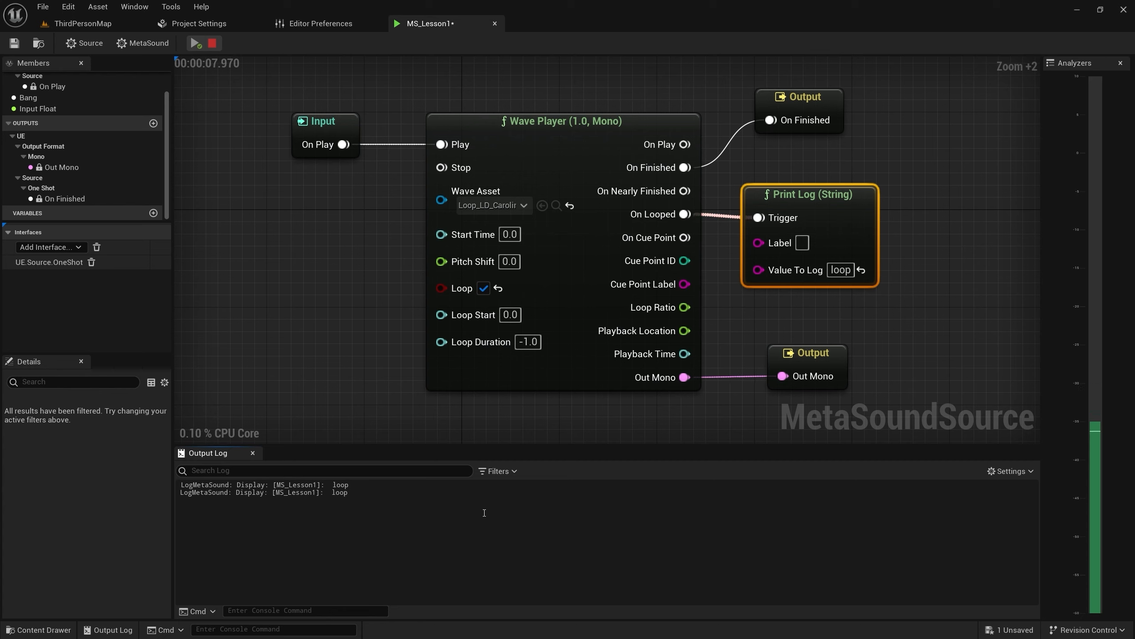
pyautogui.moveTo(325, 495); pyautogui.dragTo(348, 494)
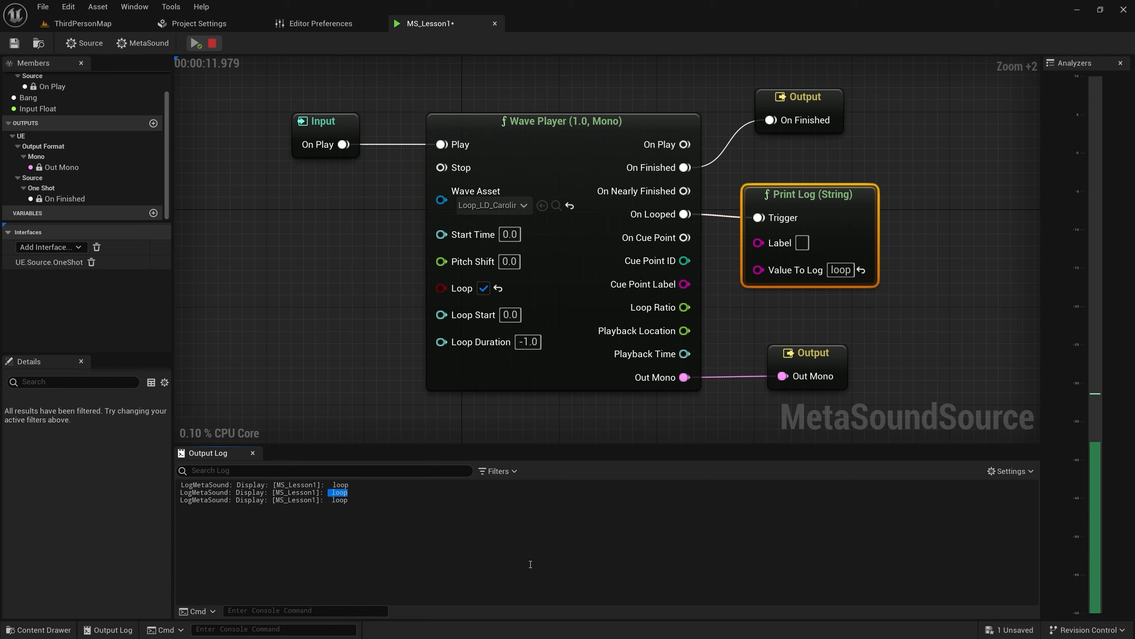
pyautogui.click(212, 44)
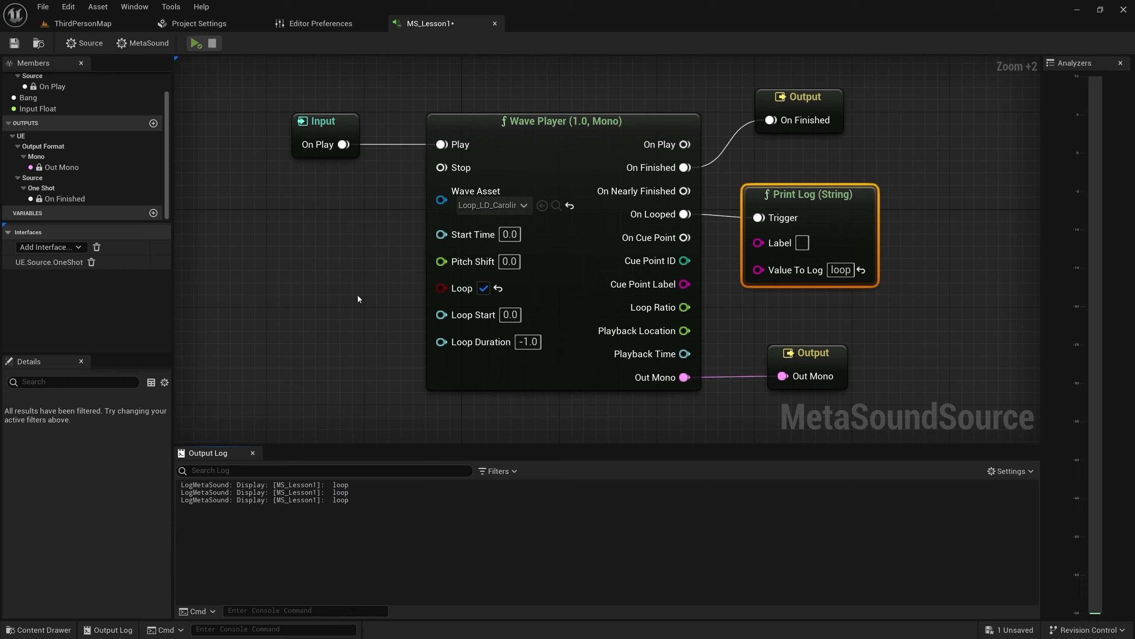
# Duplicate the Wave Player node and place the copy directly below the original
pyautogui.moveTo(441, 443); pyautogui.dragTo(442, 458)
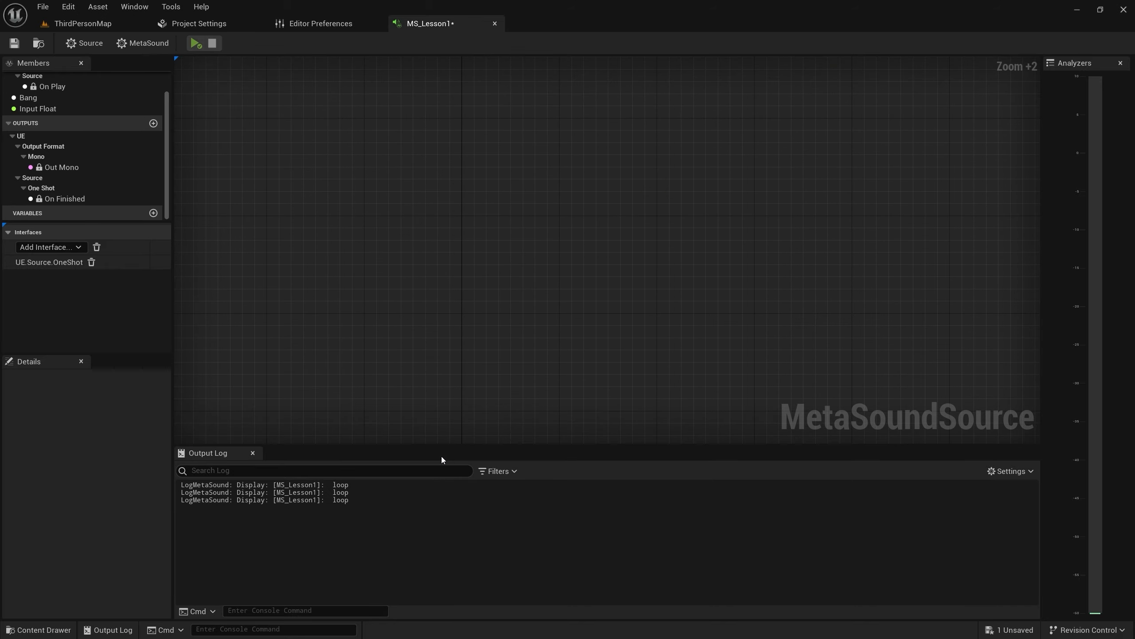
pyautogui.moveTo(431, 233); pyautogui.dragTo(417, 443, button='right')
pyautogui.scroll(-3, 398, 282)
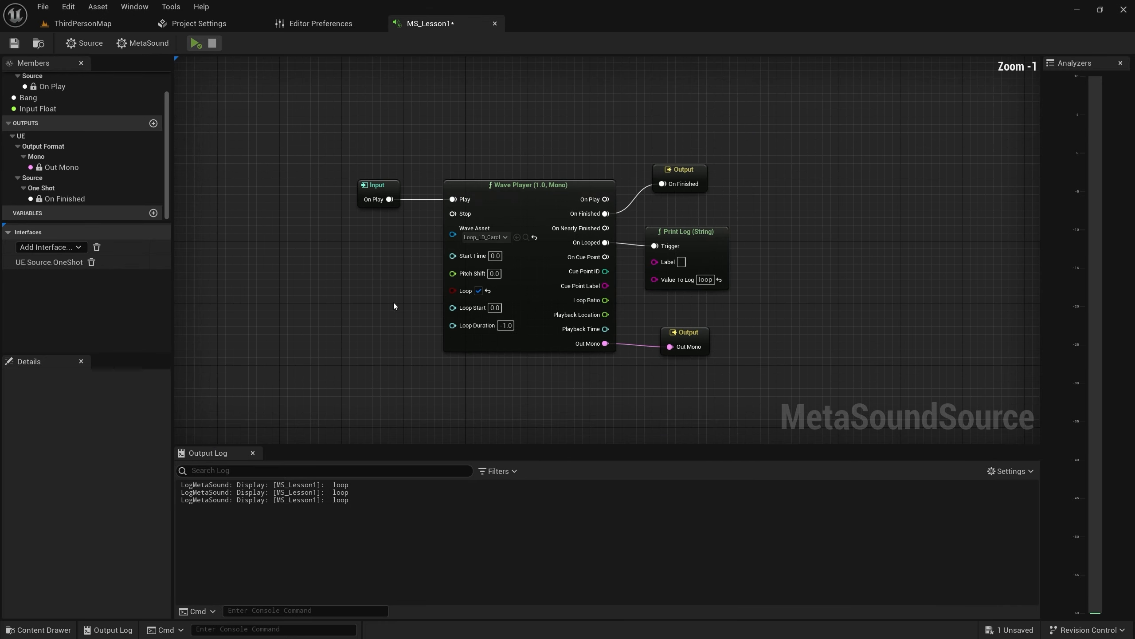
pyautogui.moveTo(393, 305); pyautogui.dragTo(425, 202, button='right')
pyautogui.click(530, 101)
pyautogui.hotkey('ctrl', 'c')
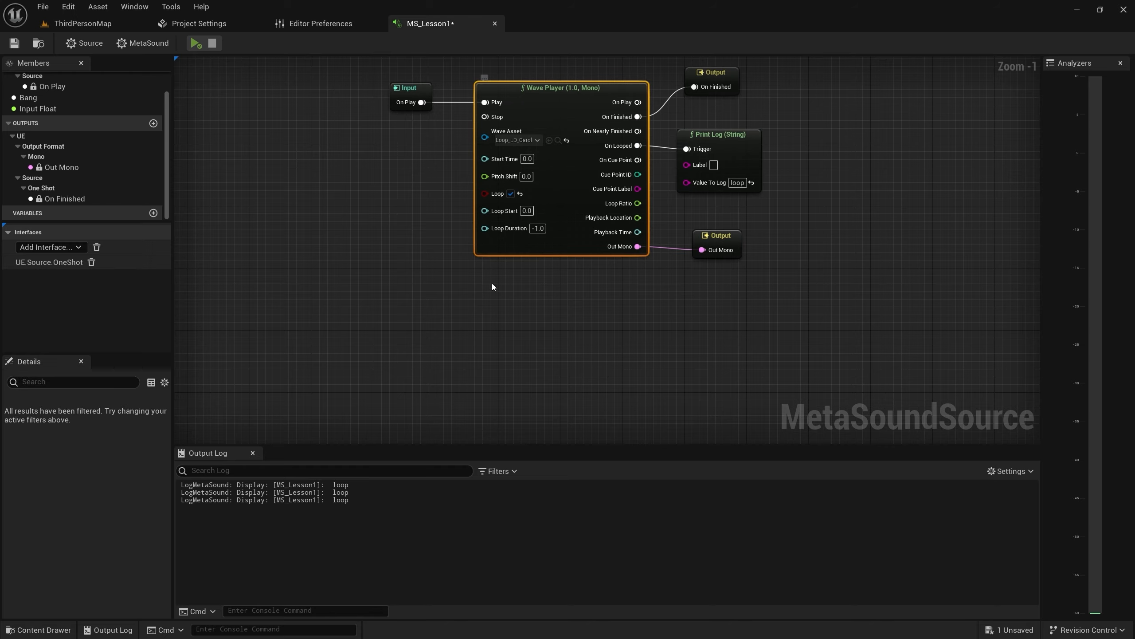
pyautogui.click(490, 281)
pyautogui.hotkey('ctrl', 'v')
pyautogui.moveTo(408, 314); pyautogui.dragTo(444, 249, button='right')
pyautogui.moveTo(580, 219); pyautogui.dragTo(576, 222)
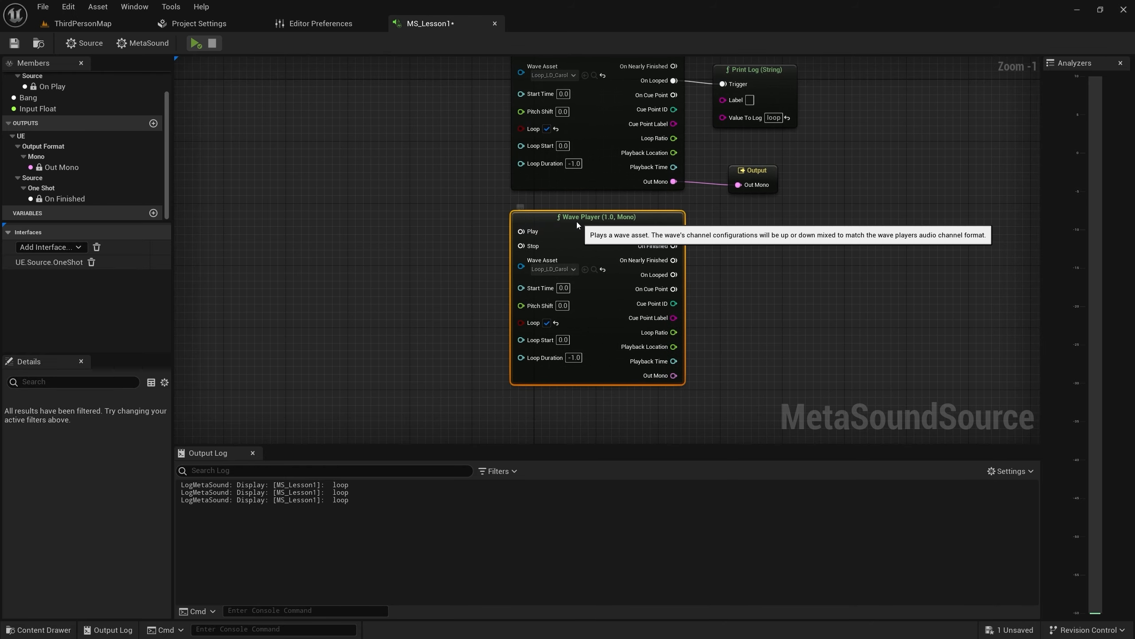
# On the copied Wave Player, disable Loop and set the Wave Asset to doom-type-guitar-riff_140bpm_E_minor
pyautogui.click(546, 322)
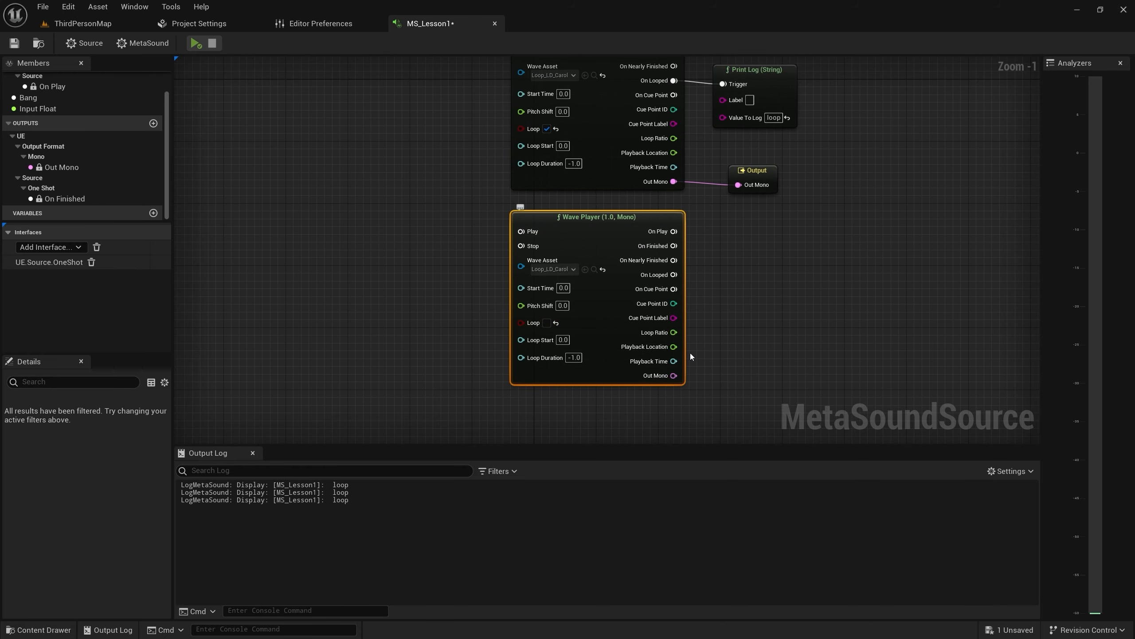
pyautogui.scroll(2, 703, 263)
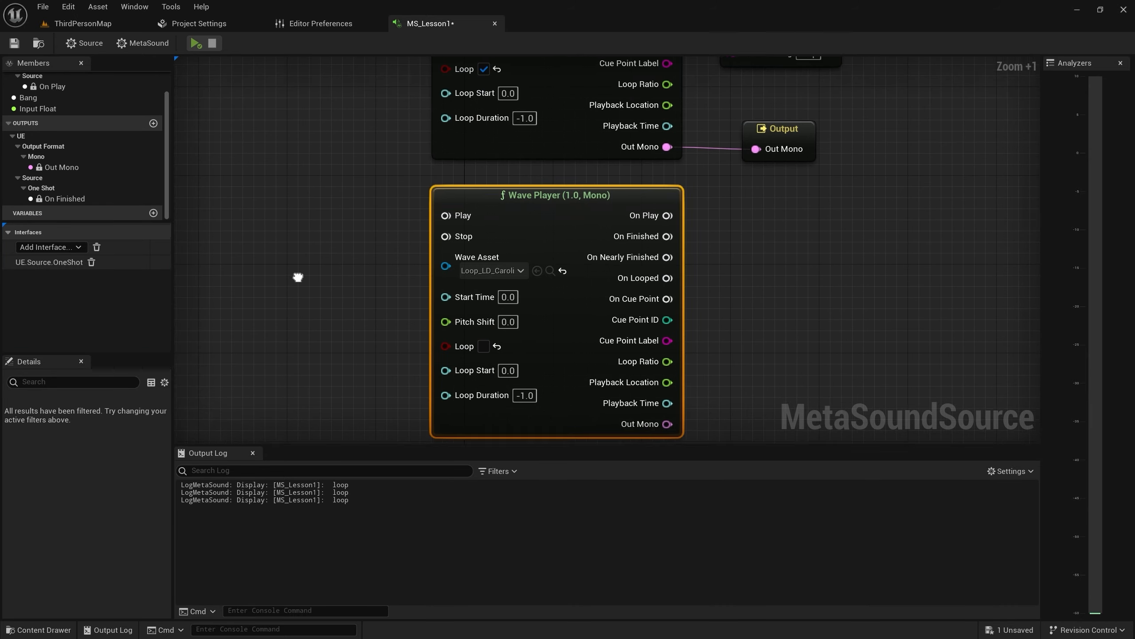
pyautogui.moveTo(305, 271); pyautogui.dragTo(326, 252, button='right')
pyautogui.click(501, 254)
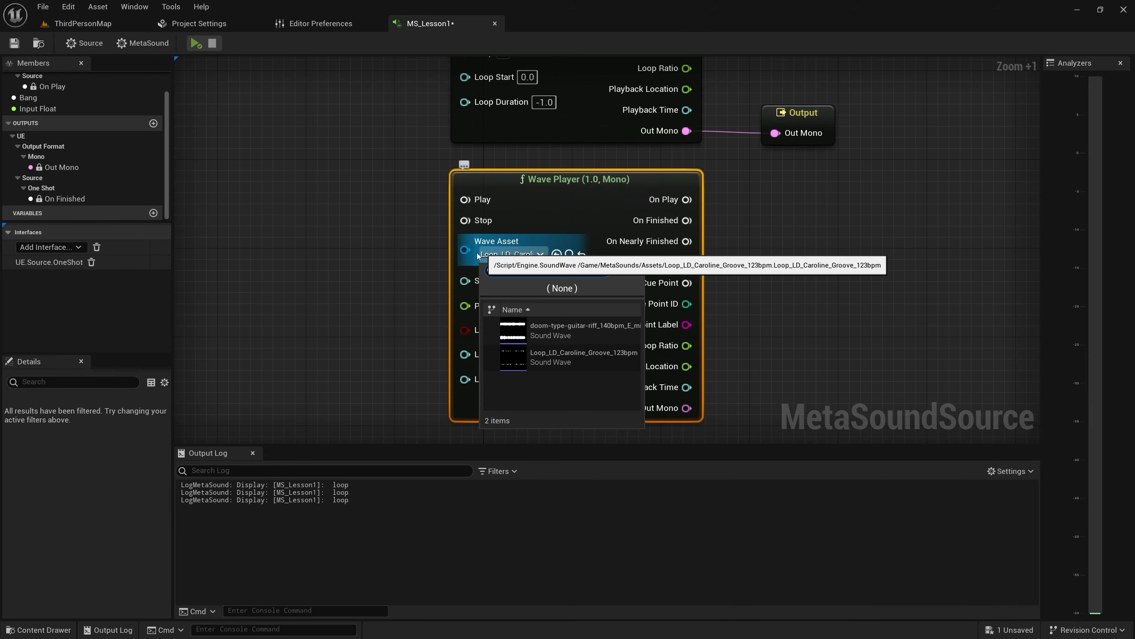
pyautogui.click(583, 329)
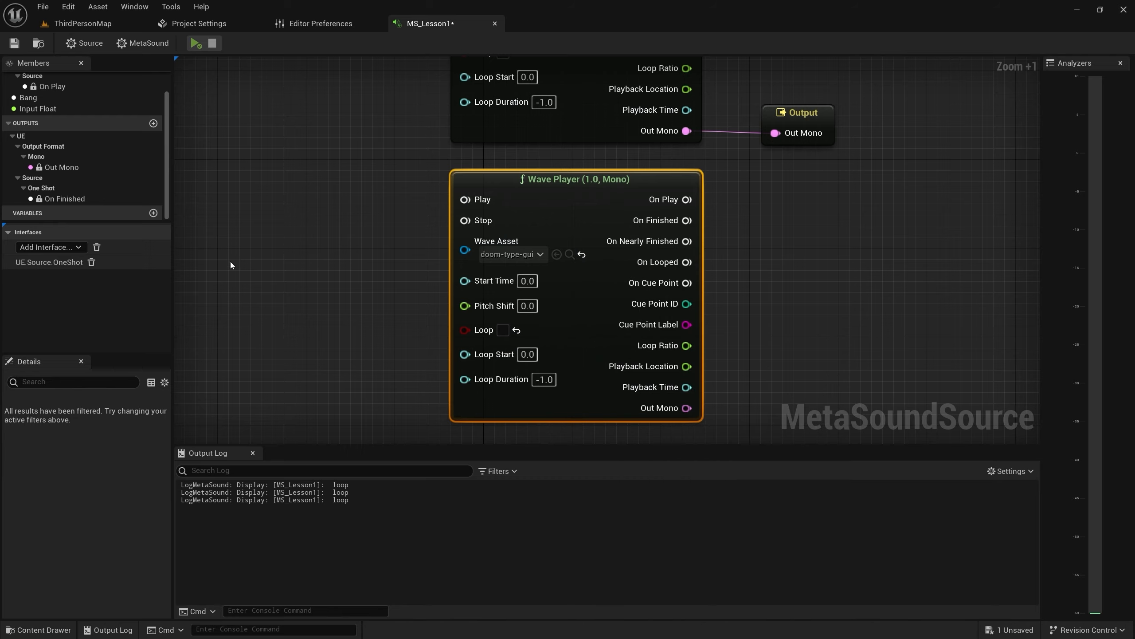
# Add the Bang input to the graph beside the second Wave Player and connect it to that player's Play
pyautogui.moveTo(367, 164); pyautogui.dragTo(397, 235, button='right')
pyautogui.scroll(-1, 408, 204)
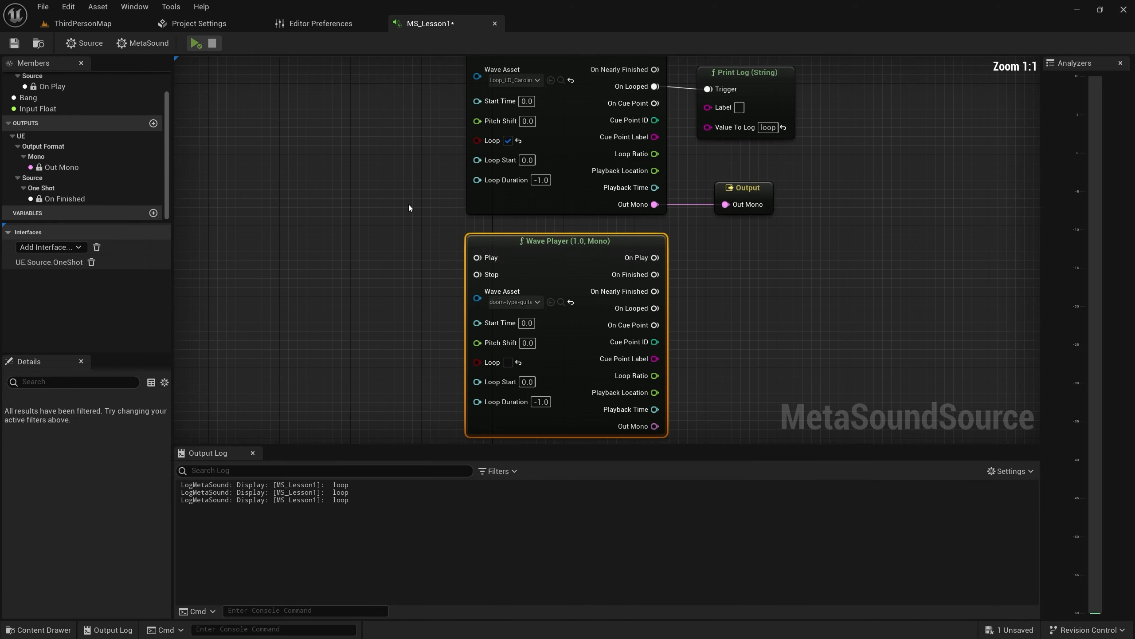
pyautogui.moveTo(363, 153); pyautogui.dragTo(394, 208, button='right')
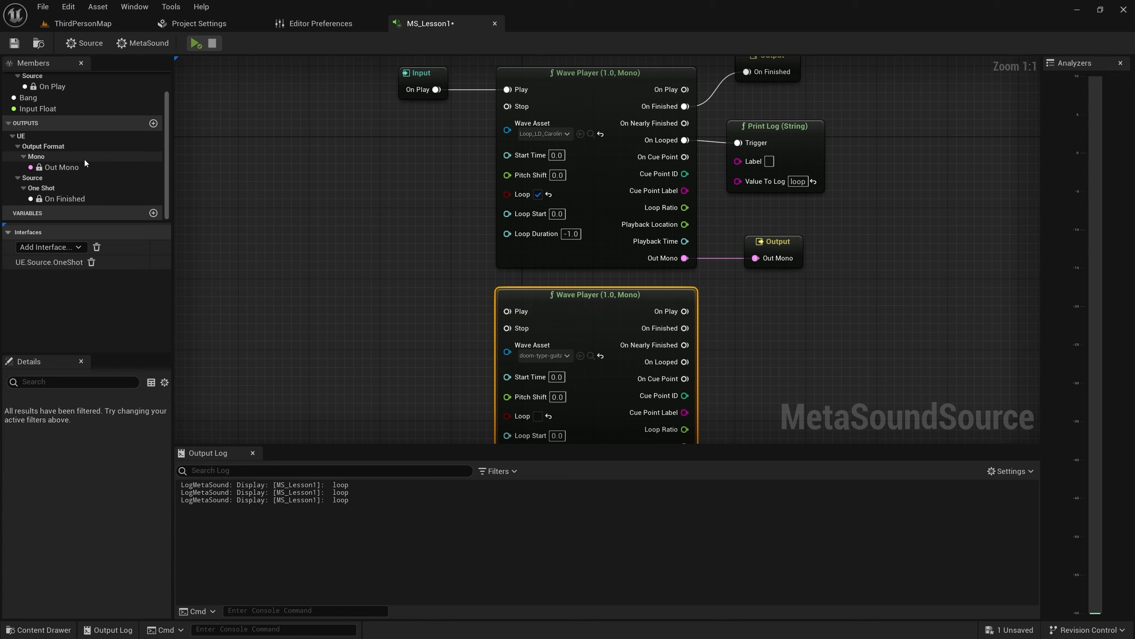
pyautogui.moveTo(28, 97); pyautogui.dragTo(402, 300)
pyautogui.moveTo(387, 277); pyautogui.dragTo(399, 204, button='right')
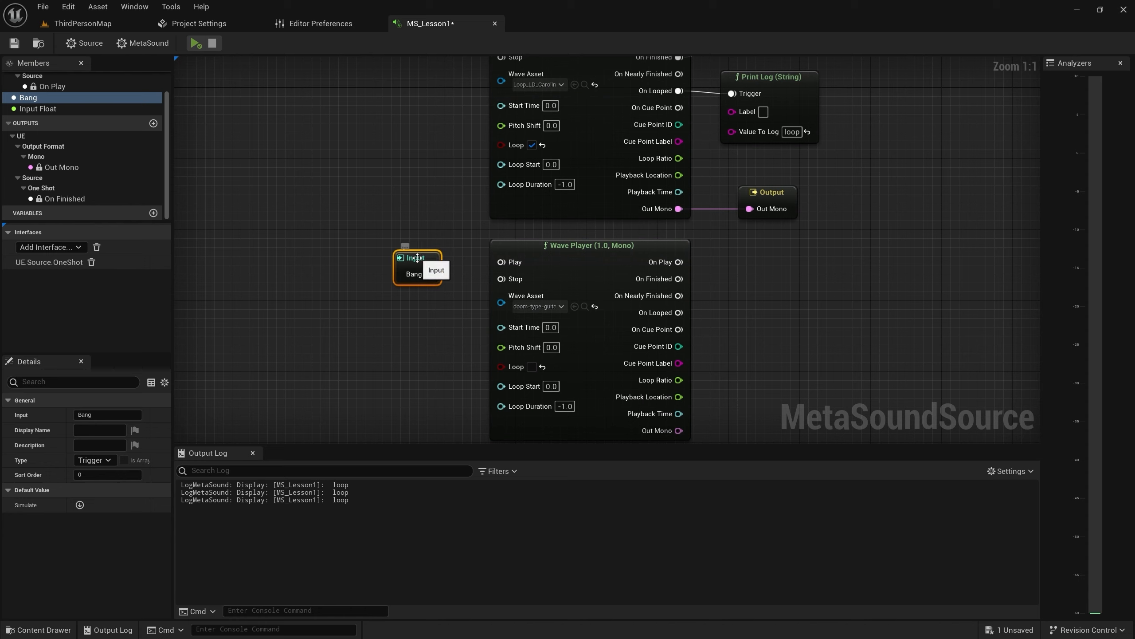
pyautogui.moveTo(416, 258); pyautogui.dragTo(405, 249)
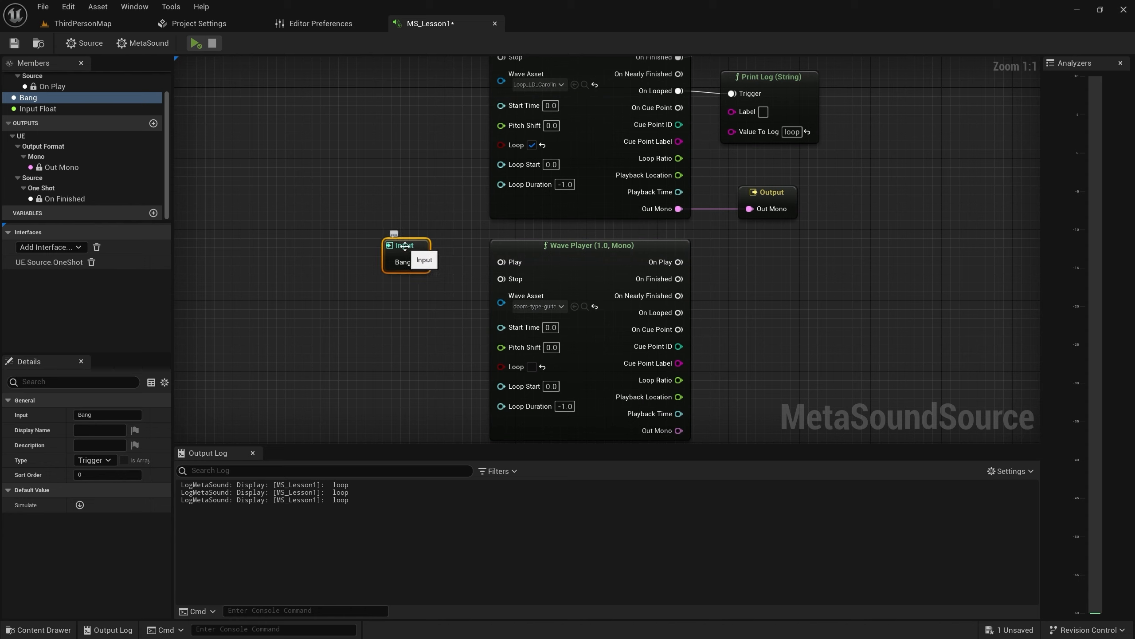
pyautogui.moveTo(418, 262); pyautogui.dragTo(501, 262)
# Try routing the second Wave Player's Out Mono into the mono output, and move that output node farther from the players
pyautogui.moveTo(432, 328); pyautogui.dragTo(427, 256, button='right')
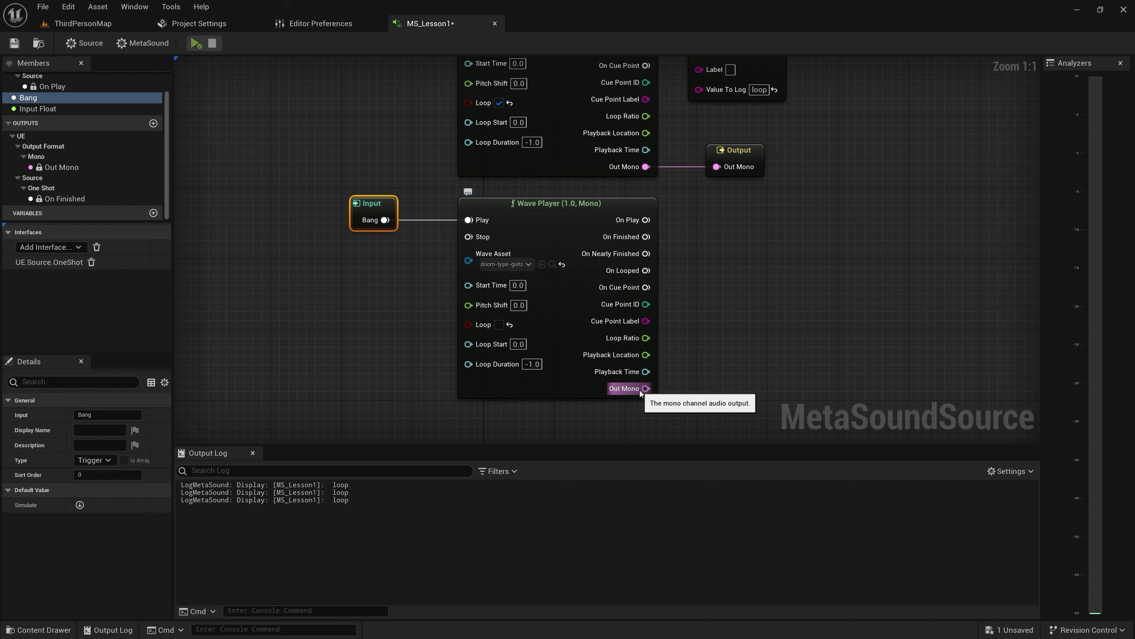
pyautogui.moveTo(645, 388); pyautogui.dragTo(715, 367)
pyautogui.moveTo(702, 246); pyautogui.dragTo(593, 271, button='right')
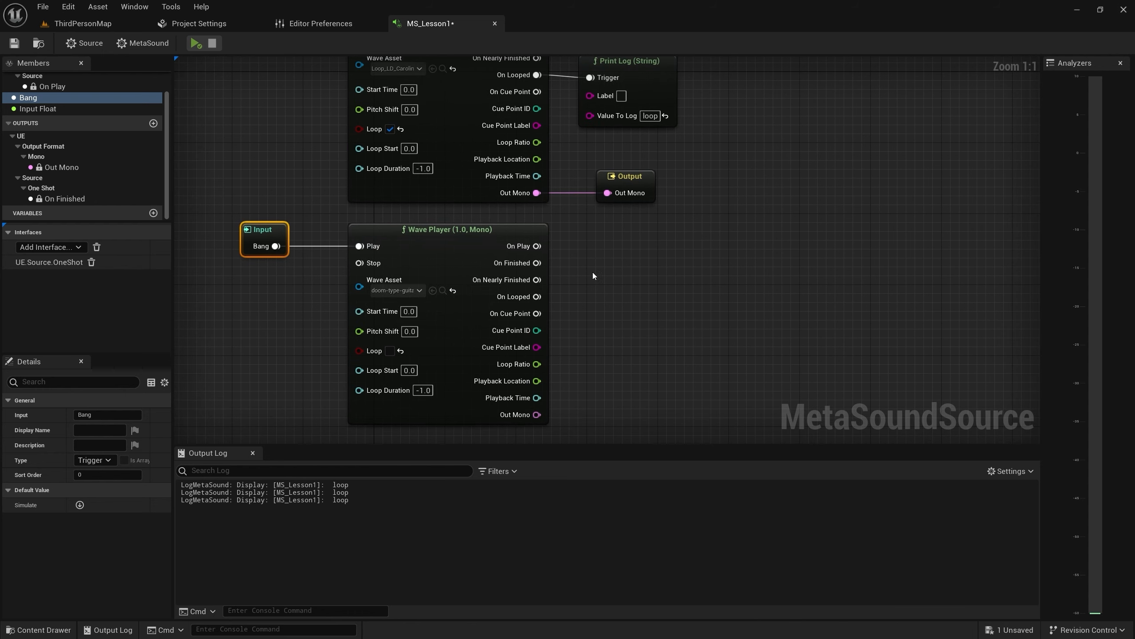
pyautogui.moveTo(539, 417); pyautogui.dragTo(619, 185)
pyautogui.moveTo(536, 194); pyautogui.dragTo(827, 232)
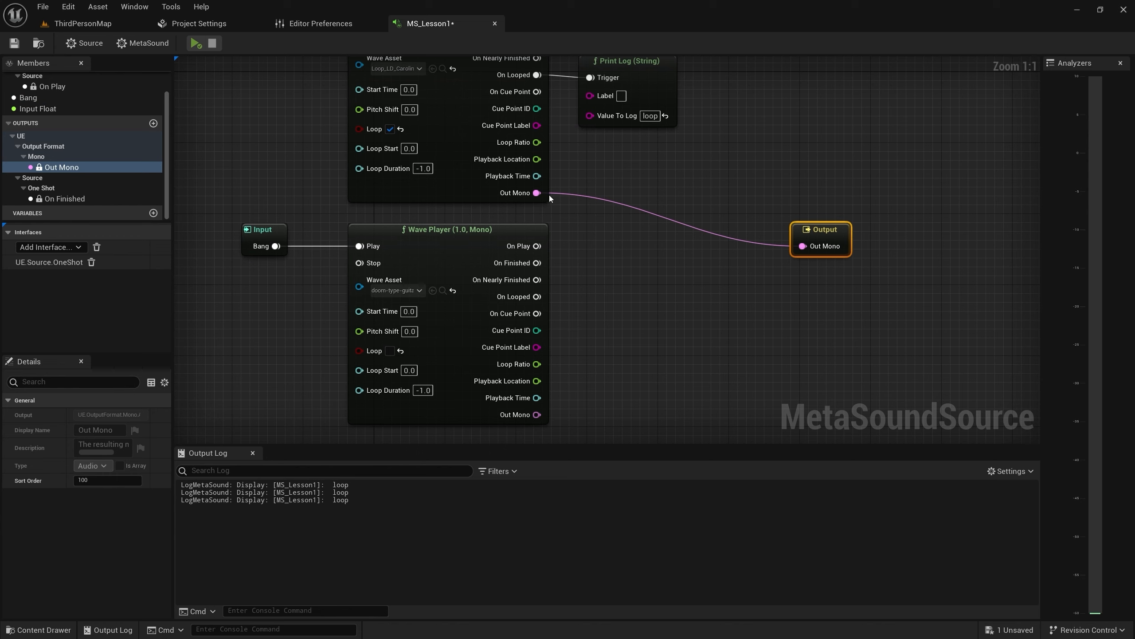
pyautogui.moveTo(537, 193); pyautogui.dragTo(590, 234)
pyautogui.write('mix')
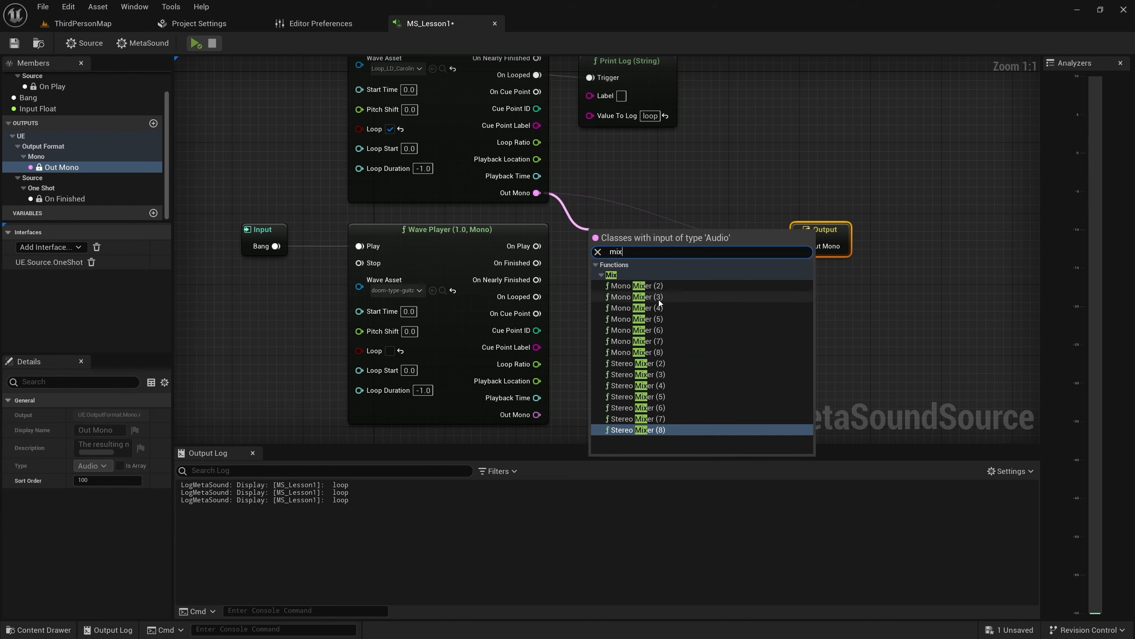
pyautogui.click(665, 430)
pyautogui.moveTo(778, 331); pyautogui.dragTo(800, 180, button='right')
pyautogui.moveTo(710, 220); pyautogui.dragTo(623, 286, button='right')
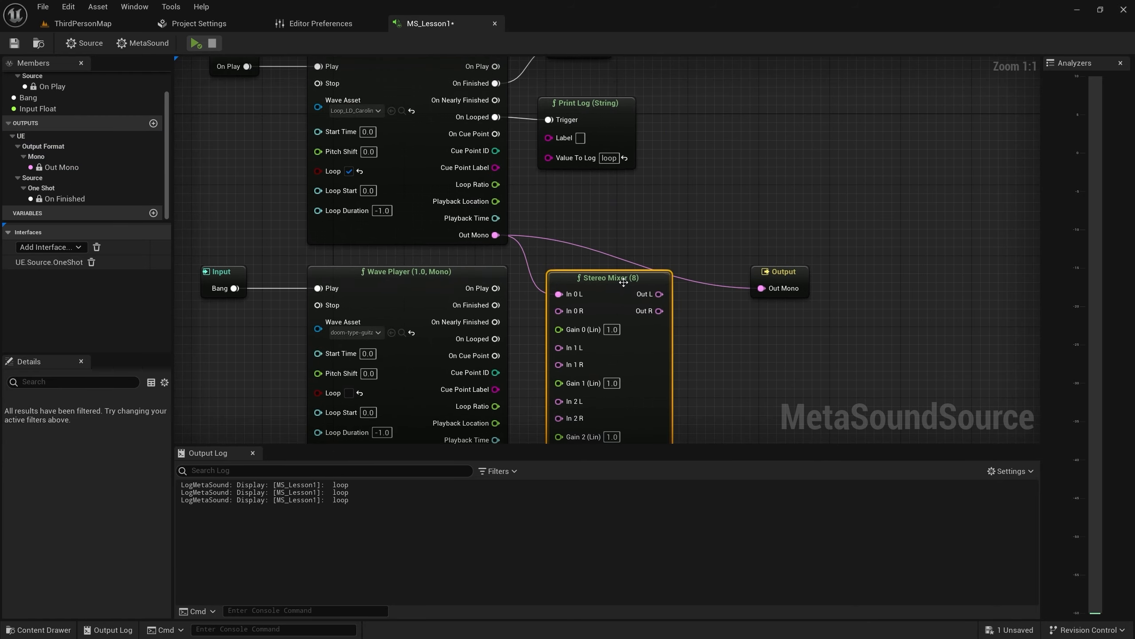
pyautogui.rightClick(654, 213)
pyautogui.press('Escape')
pyautogui.hotkey('ctrl', 'v')
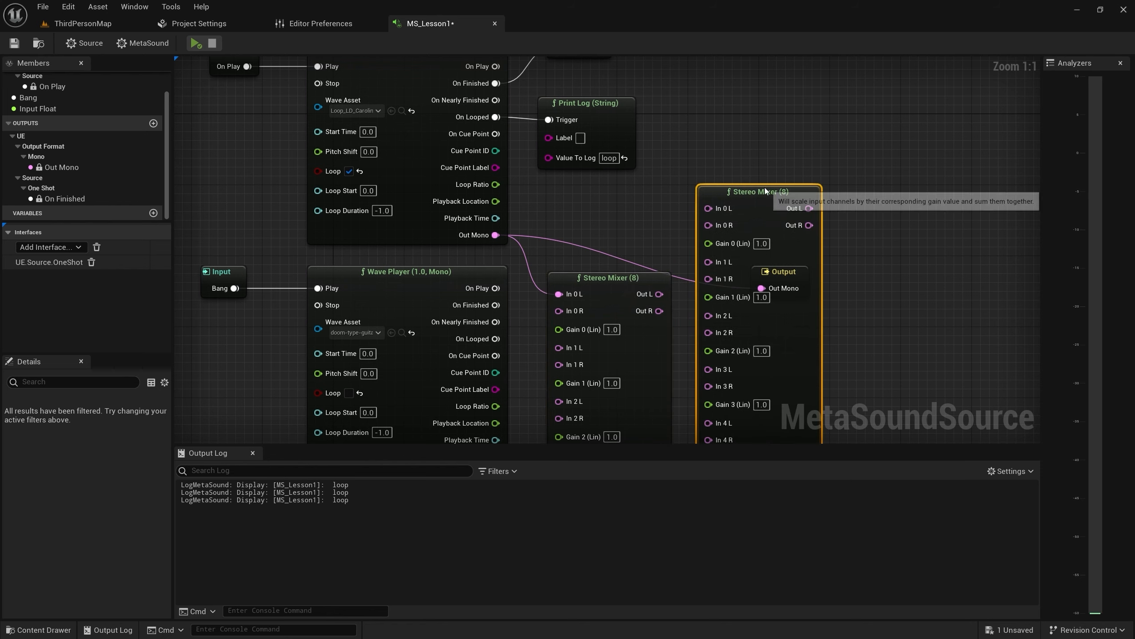
pyautogui.press('Delete')
pyautogui.click(598, 277)
pyautogui.press('Delete')
# Add a Mono Mixer (2) fed by the first Wave Player's Out Mono on In 0
pyautogui.moveTo(494, 235); pyautogui.dragTo(563, 270)
pyautogui.write('mixe')
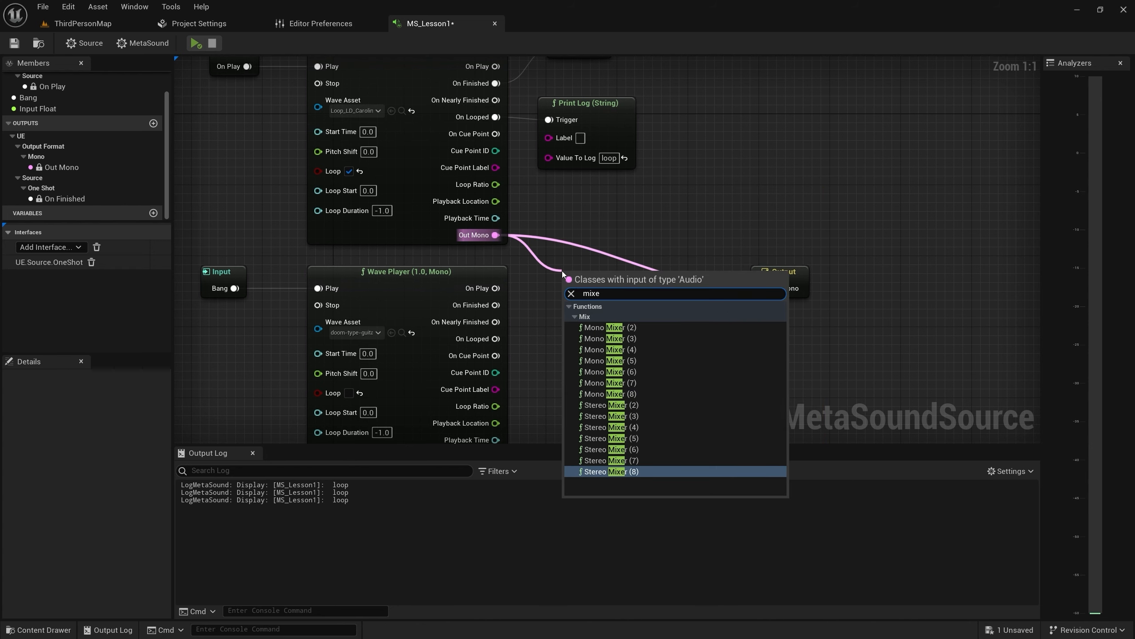
pyautogui.click(610, 324)
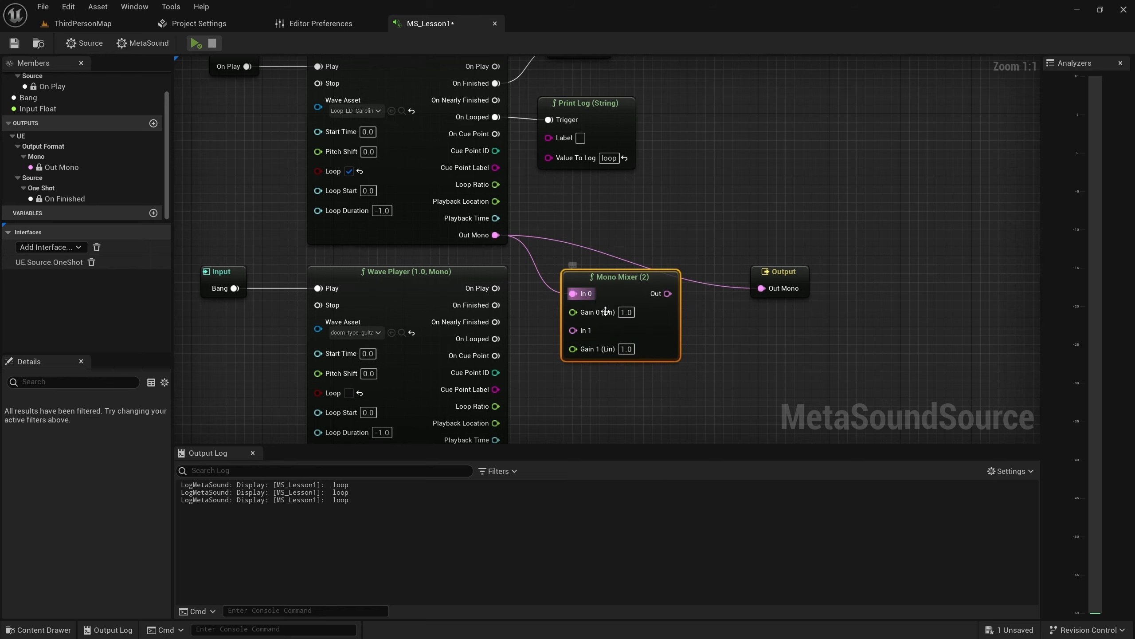
pyautogui.scroll(2, 611, 339)
pyautogui.moveTo(467, 273); pyautogui.dragTo(475, 165, button='right')
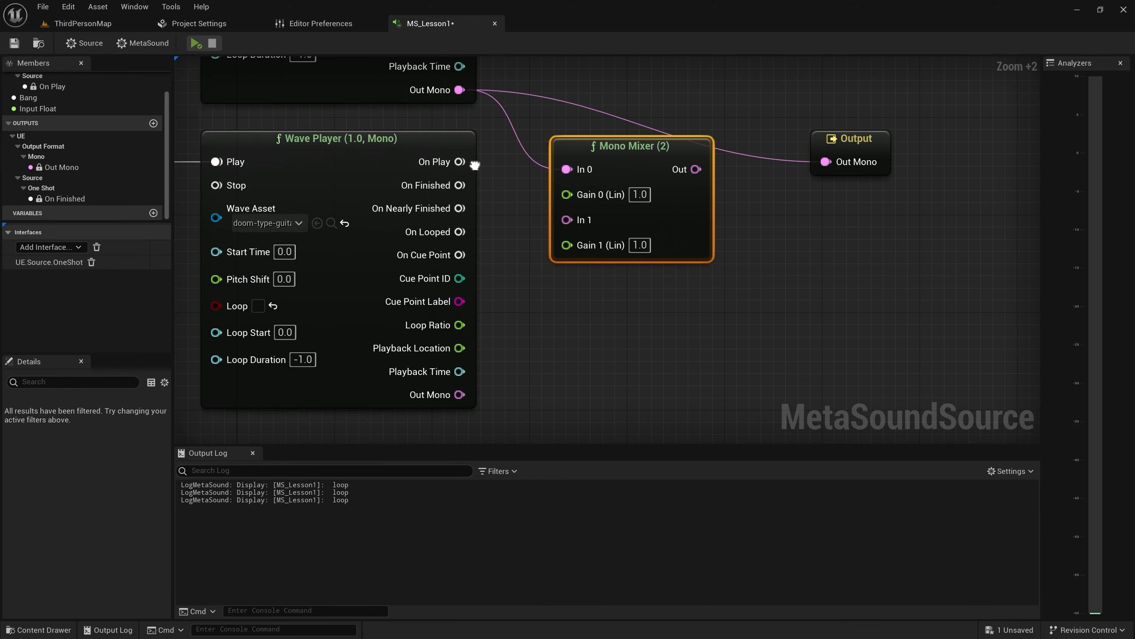
# Connect the second Wave Player's Out Mono to the mixer's In 1 and the mixer's Out to the Out Mono output
pyautogui.moveTo(460, 394); pyautogui.dragTo(572, 220)
pyautogui.moveTo(696, 169); pyautogui.dragTo(856, 162)
pyautogui.moveTo(636, 147); pyautogui.dragTo(652, 127)
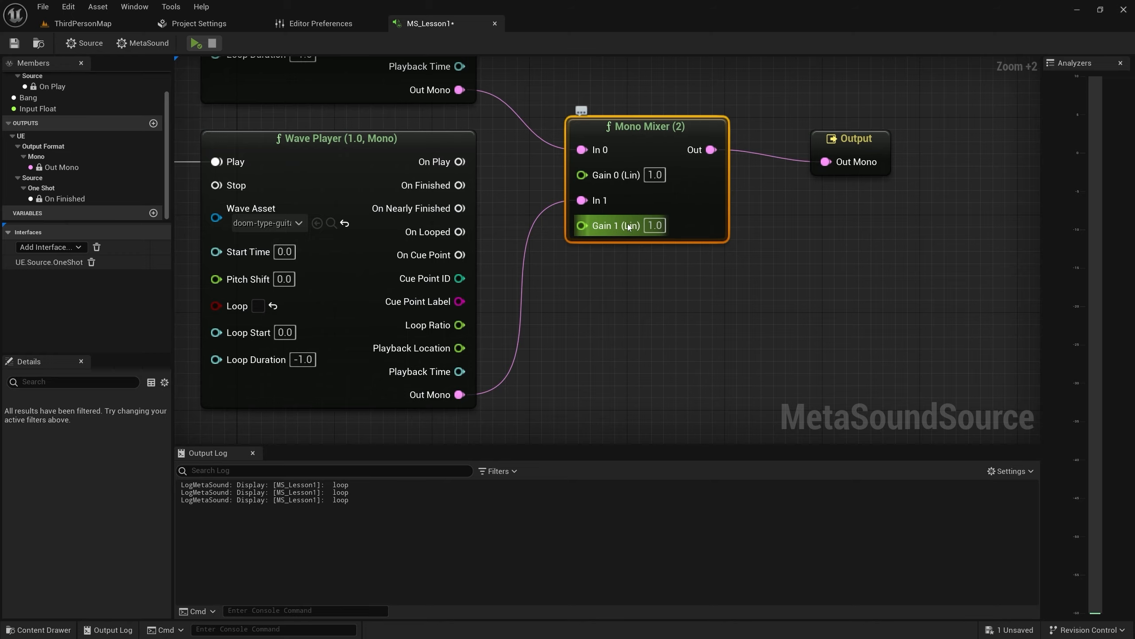
pyautogui.moveTo(634, 304); pyautogui.dragTo(633, 392, button='right')
pyautogui.click(835, 228)
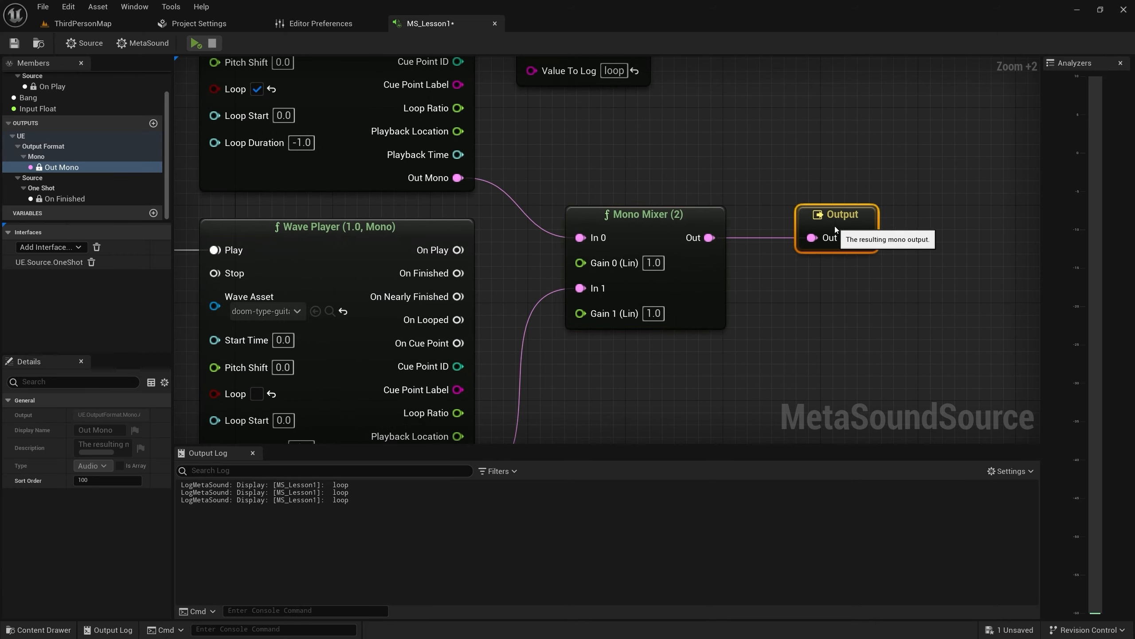
pyautogui.scroll(-4, 754, 222)
pyautogui.moveTo(400, 131); pyautogui.dragTo(407, 206, button='right')
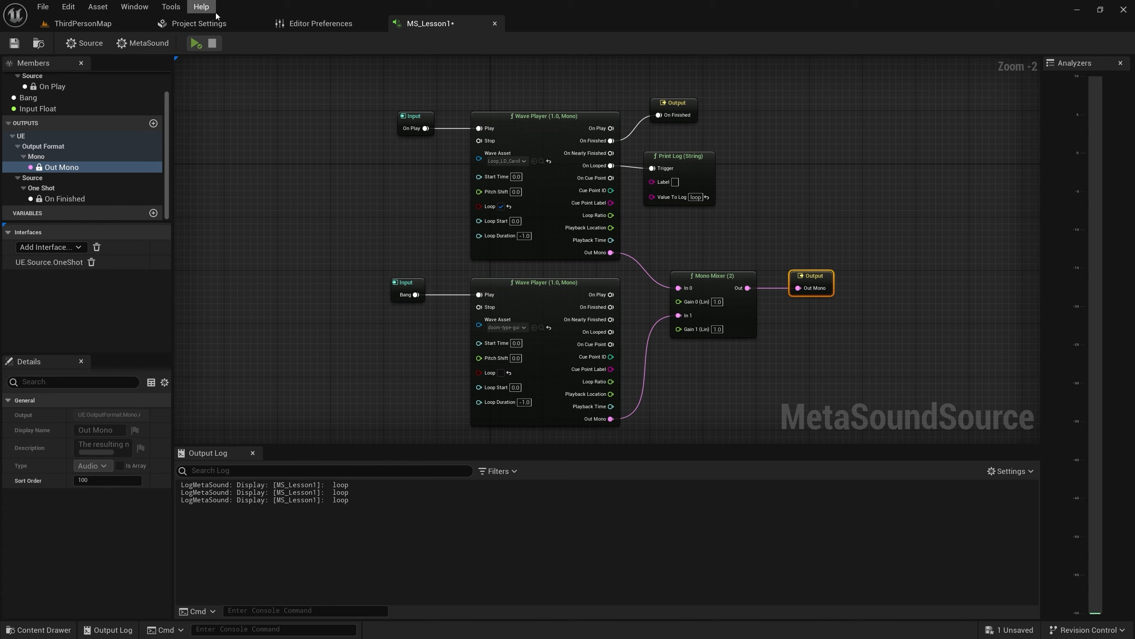
# Play the MetaSound, trigger the Bang input three times over the loop, and stop playback
pyautogui.click(194, 44)
pyautogui.scroll(2, 482, 238)
pyautogui.moveTo(429, 262); pyautogui.dragTo(406, 148, button='right')
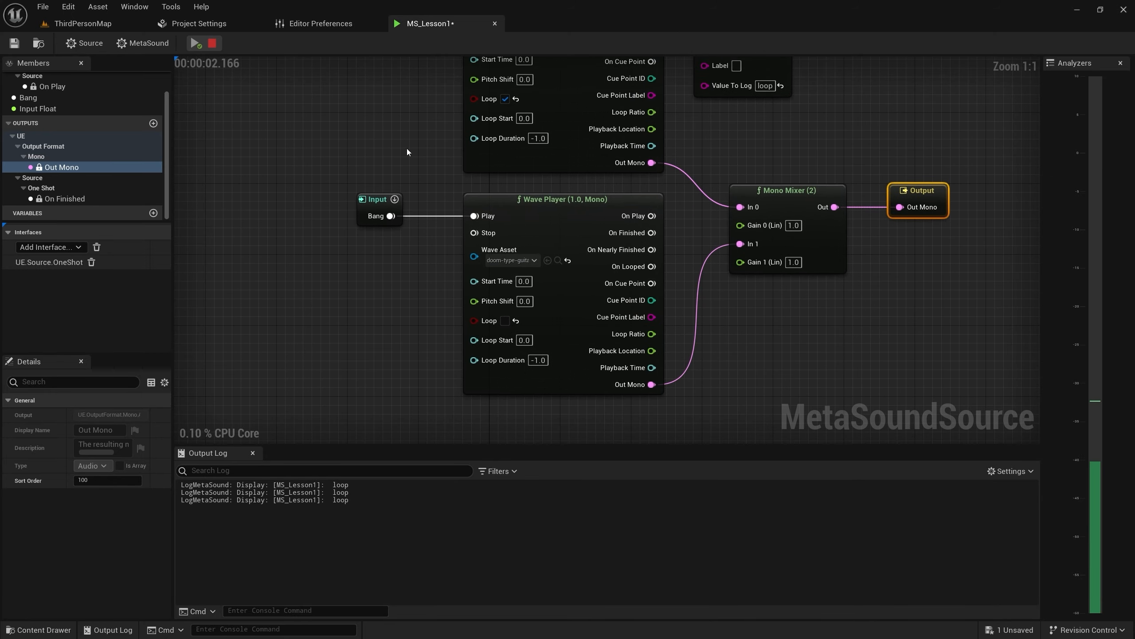
pyautogui.click(396, 200)
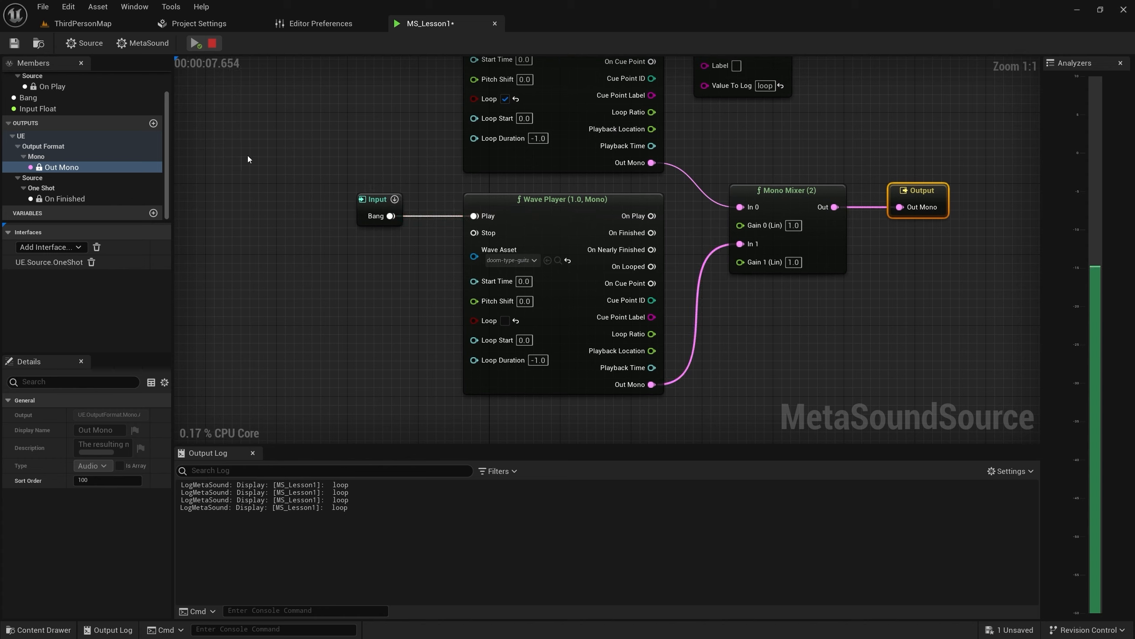
pyautogui.click(395, 200)
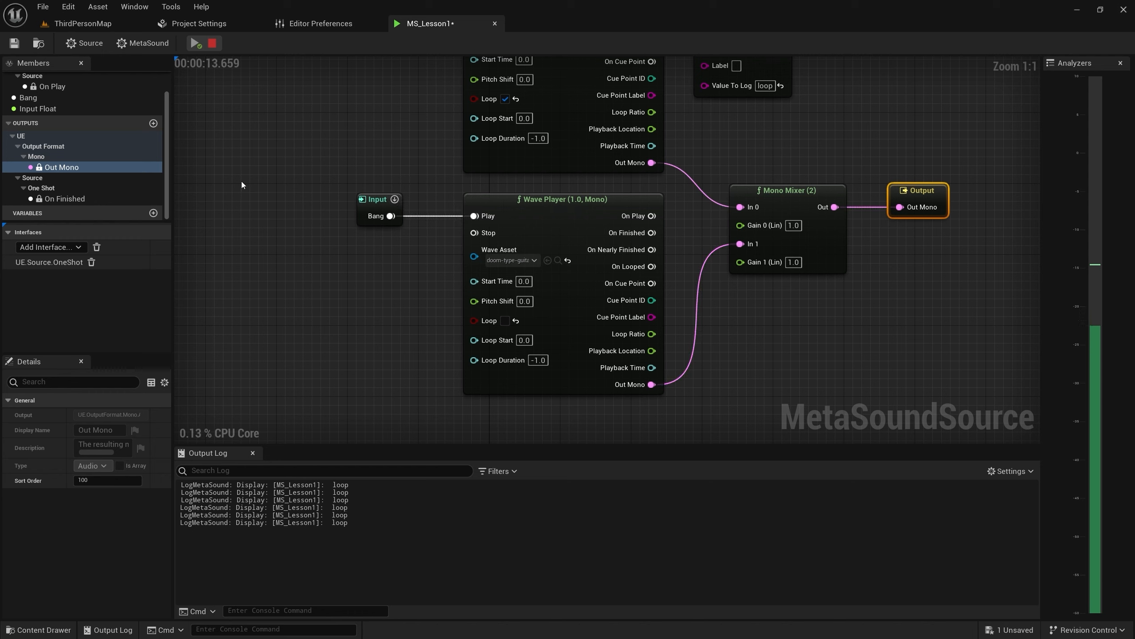
pyautogui.click(396, 199)
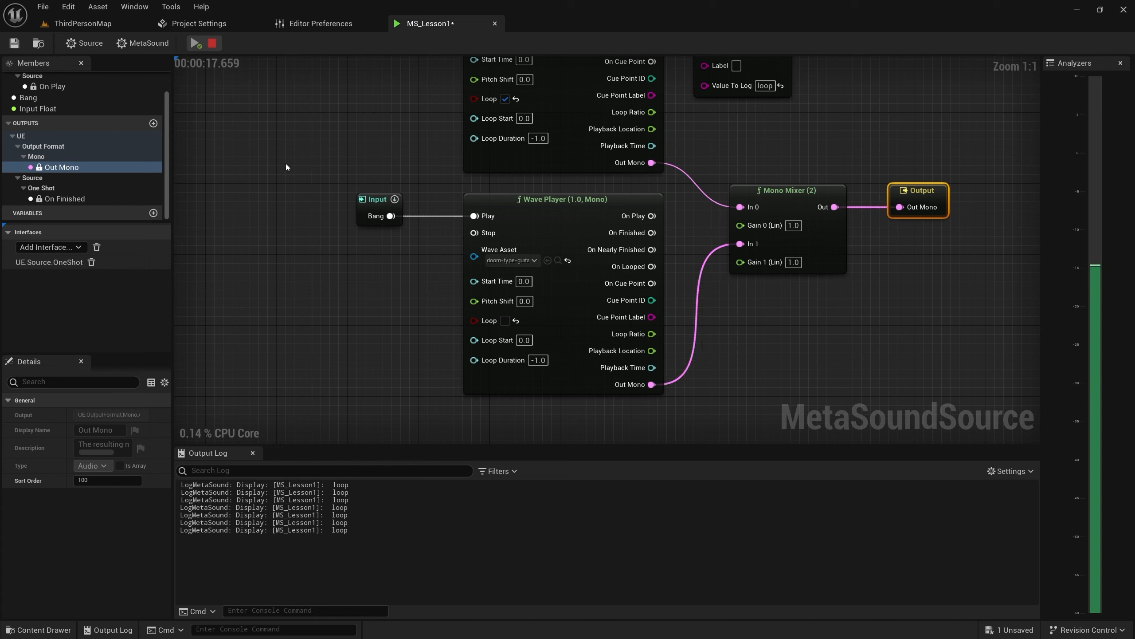
pyautogui.click(213, 47)
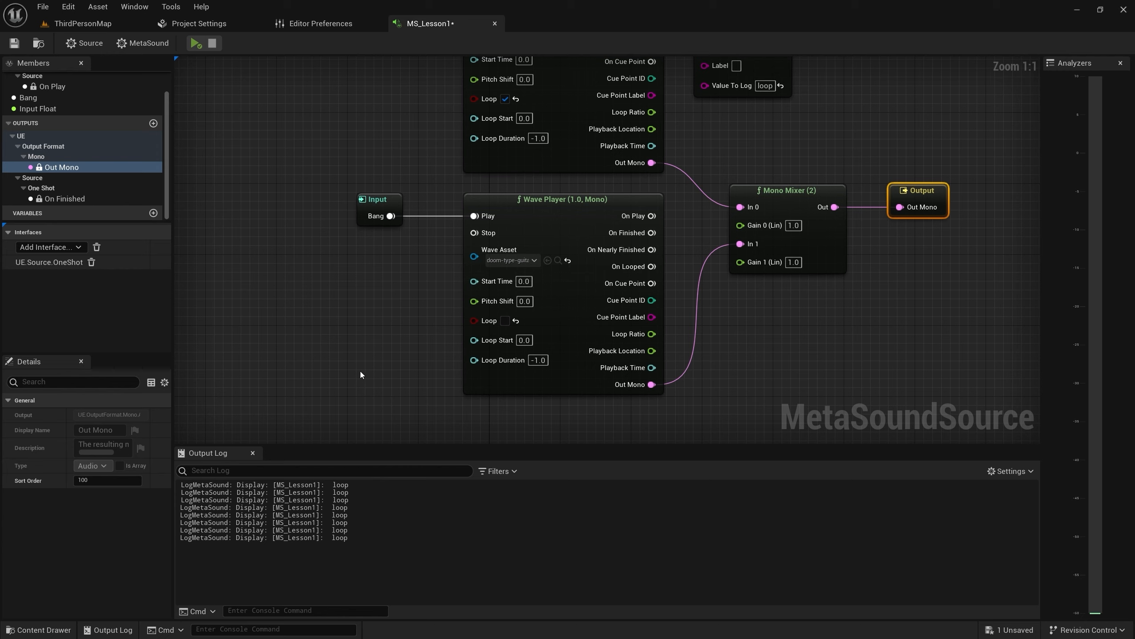
pyautogui.moveTo(318, 306); pyautogui.dragTo(316, 417, button='right')
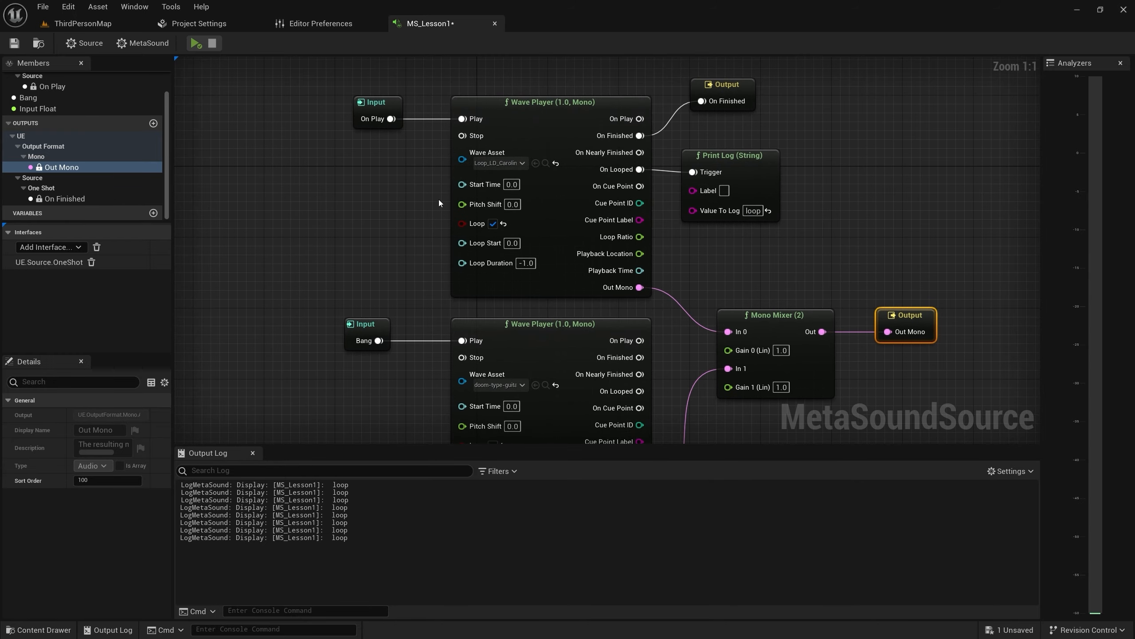
pyautogui.scroll(3, 418, 181)
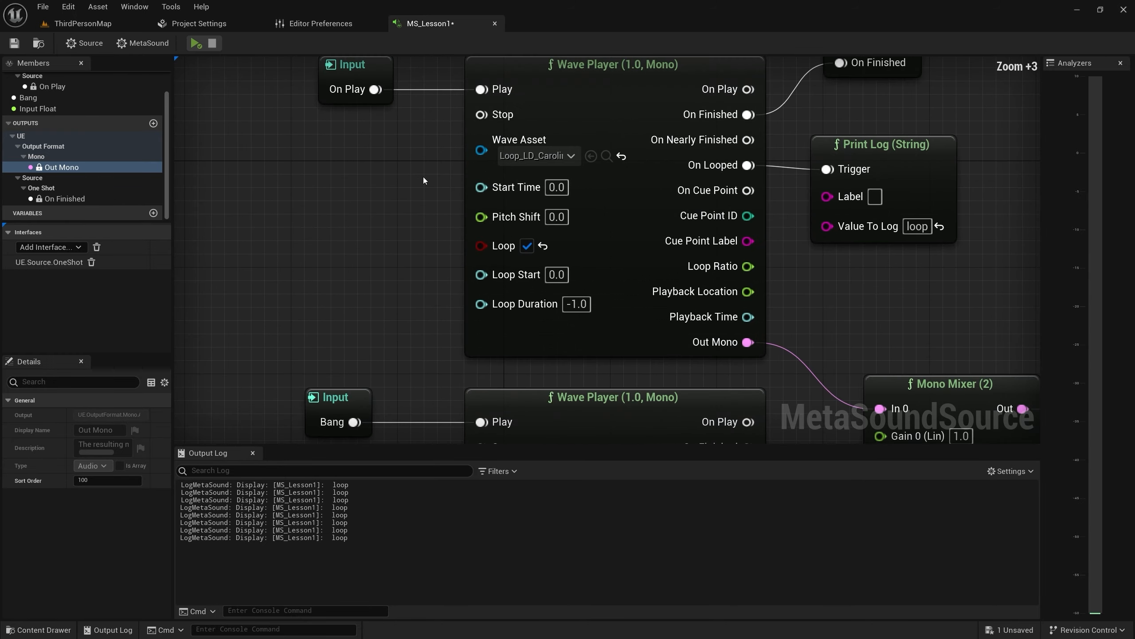
# Add the Input Float member to the graph beside the first Wave Player and rename the input Pitch
pyautogui.moveTo(389, 177); pyautogui.dragTo(378, 200, button='right')
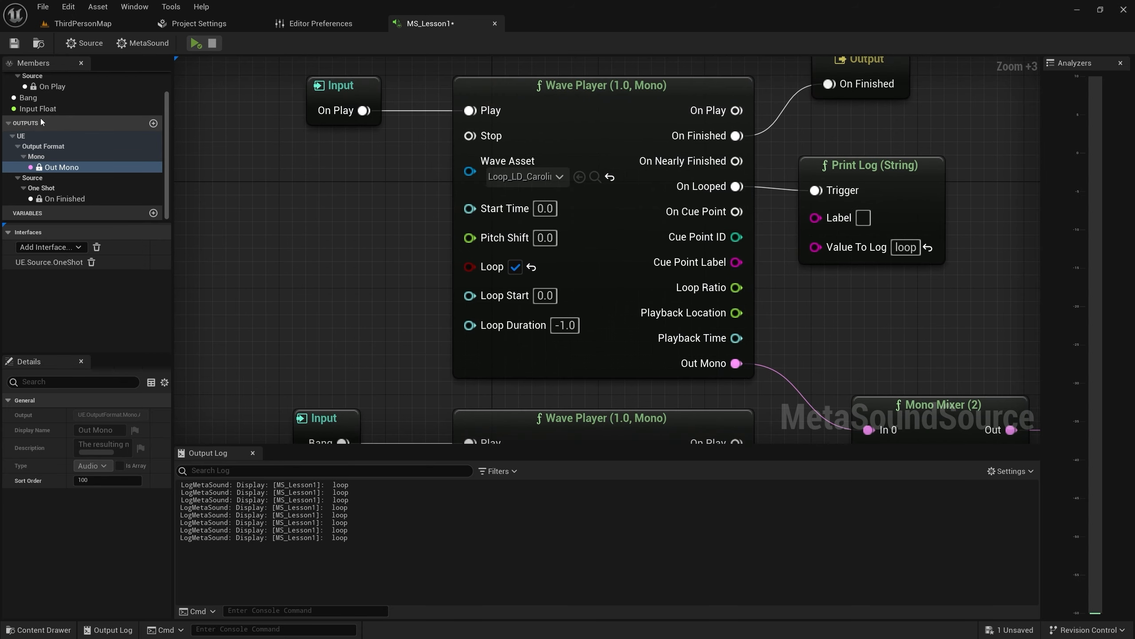
pyautogui.moveTo(28, 108); pyautogui.dragTo(262, 179)
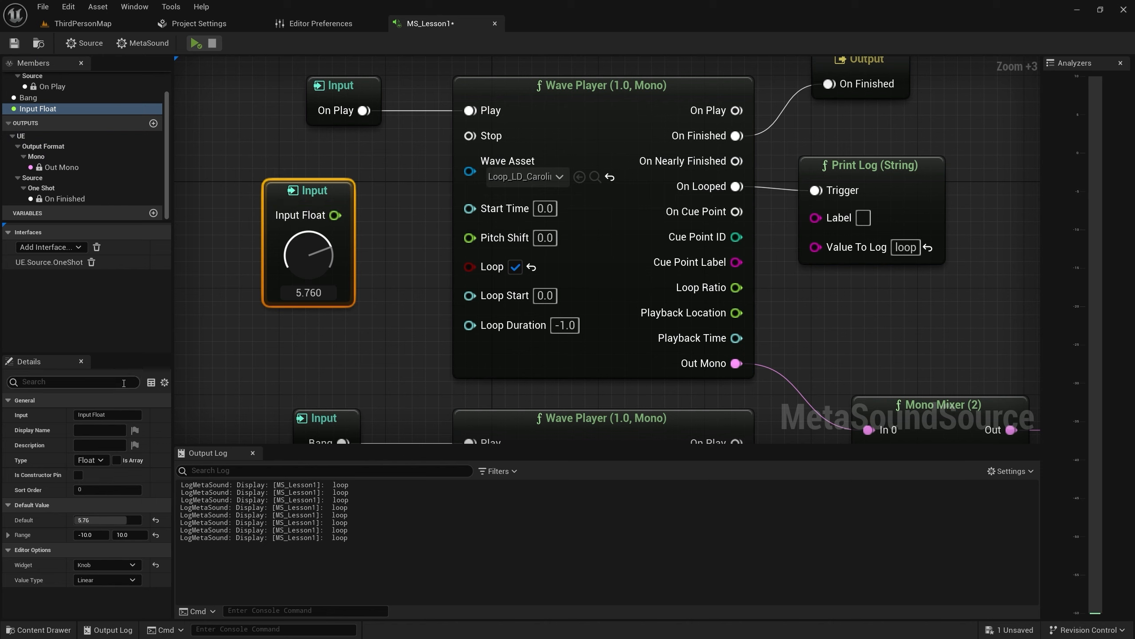
pyautogui.click(103, 414)
pyautogui.write('Pitch')
pyautogui.press('Return')
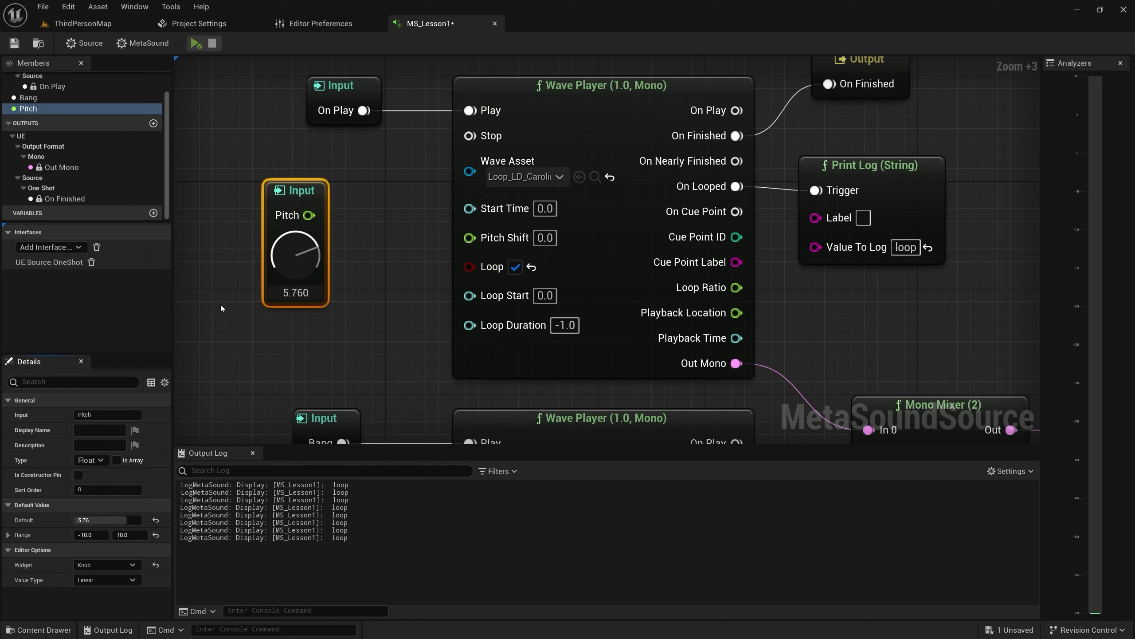
# Set the Pitch input's range from -5.0 to 5.0
pyautogui.click(91, 534)
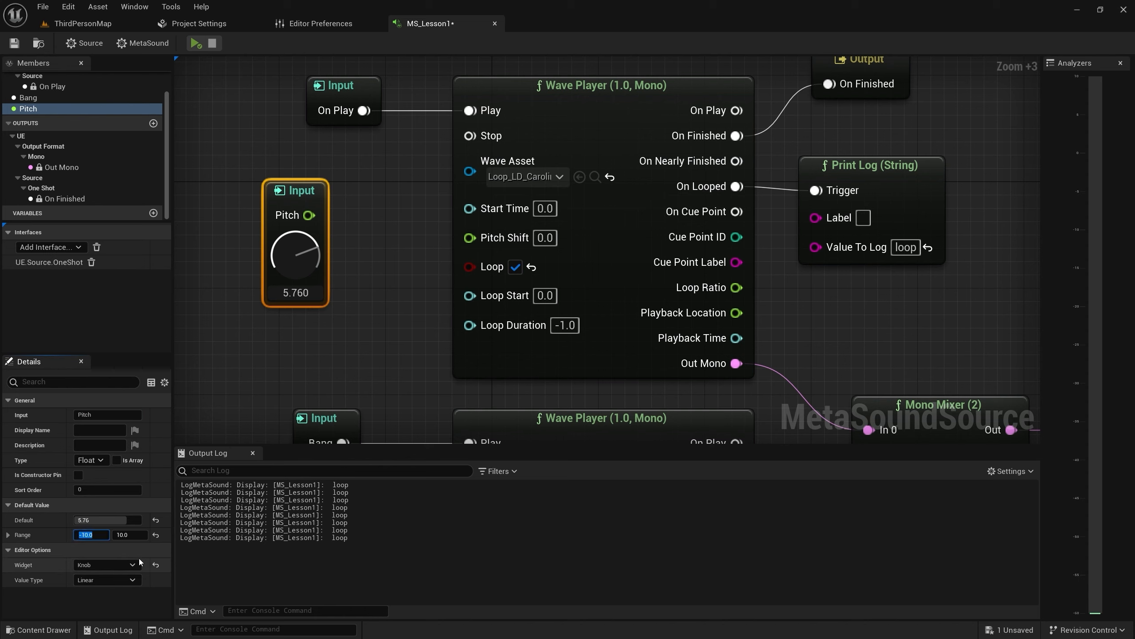
pyautogui.click(128, 536)
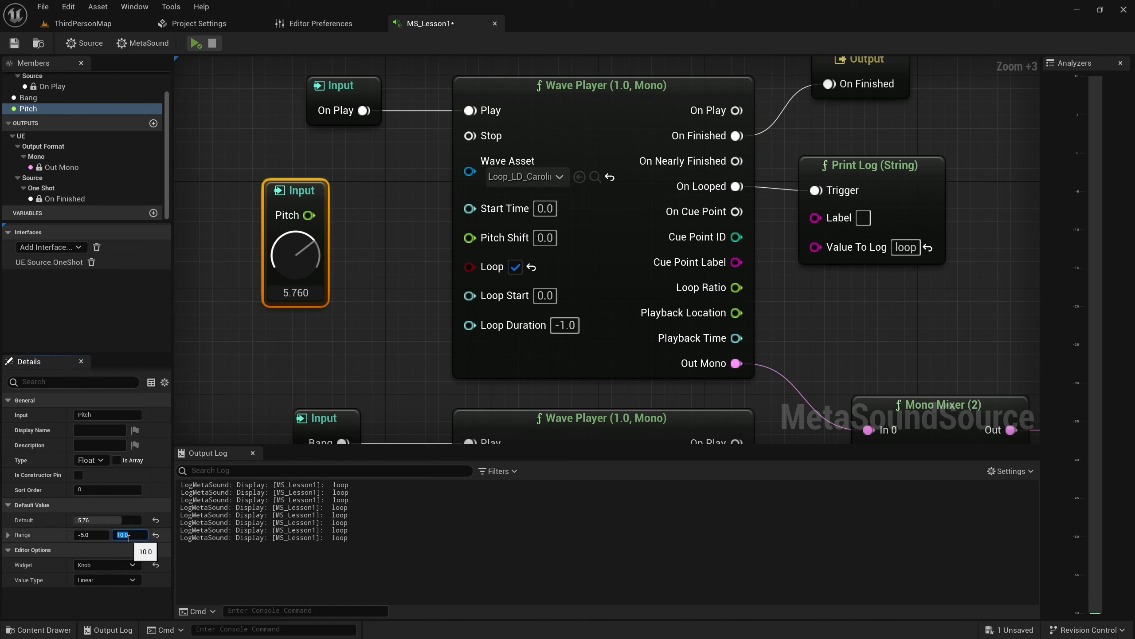
pyautogui.write('5')
pyautogui.press('Return')
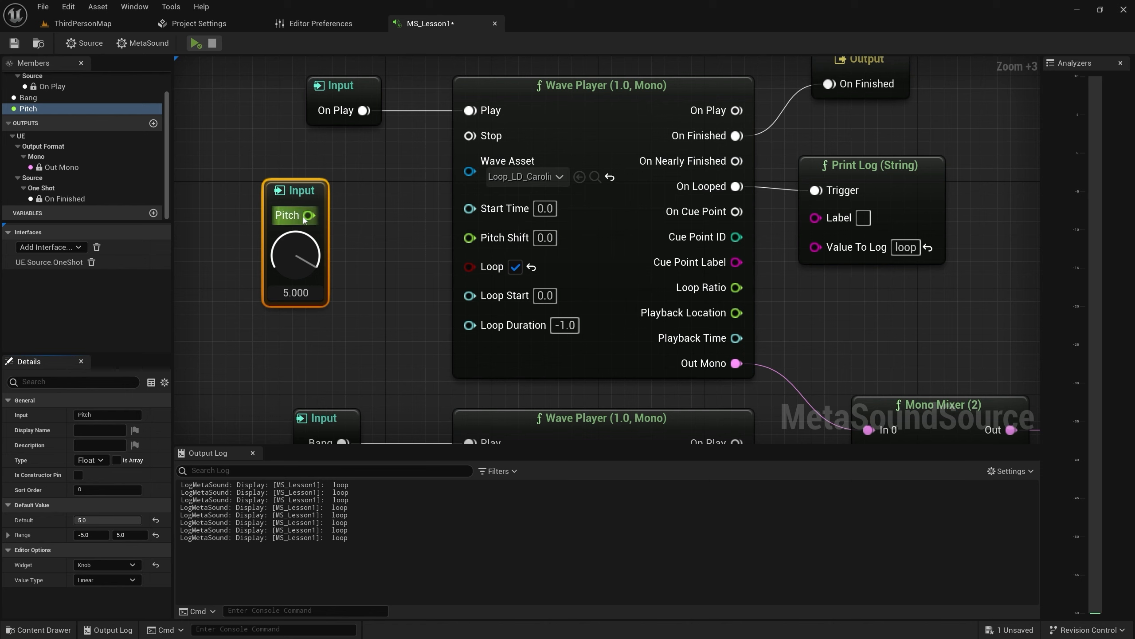
# Connect the Pitch input to the first Wave Player's Pitch Shift and move the input node closer to that player
pyautogui.moveTo(306, 219); pyautogui.dragTo(470, 237)
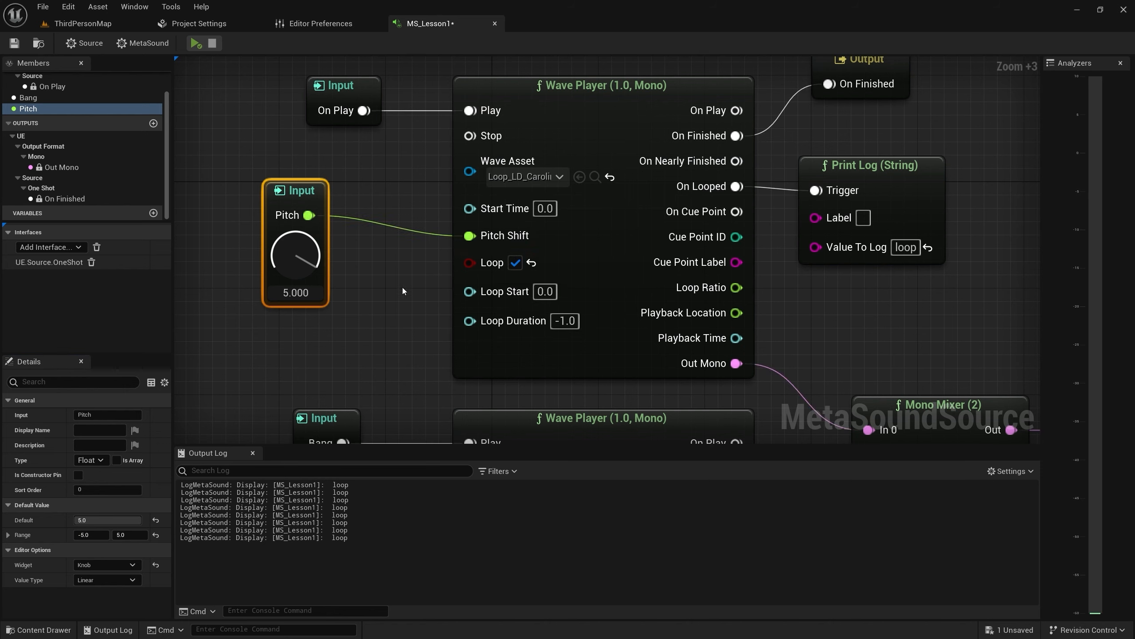
pyautogui.moveTo(308, 182); pyautogui.dragTo(391, 197)
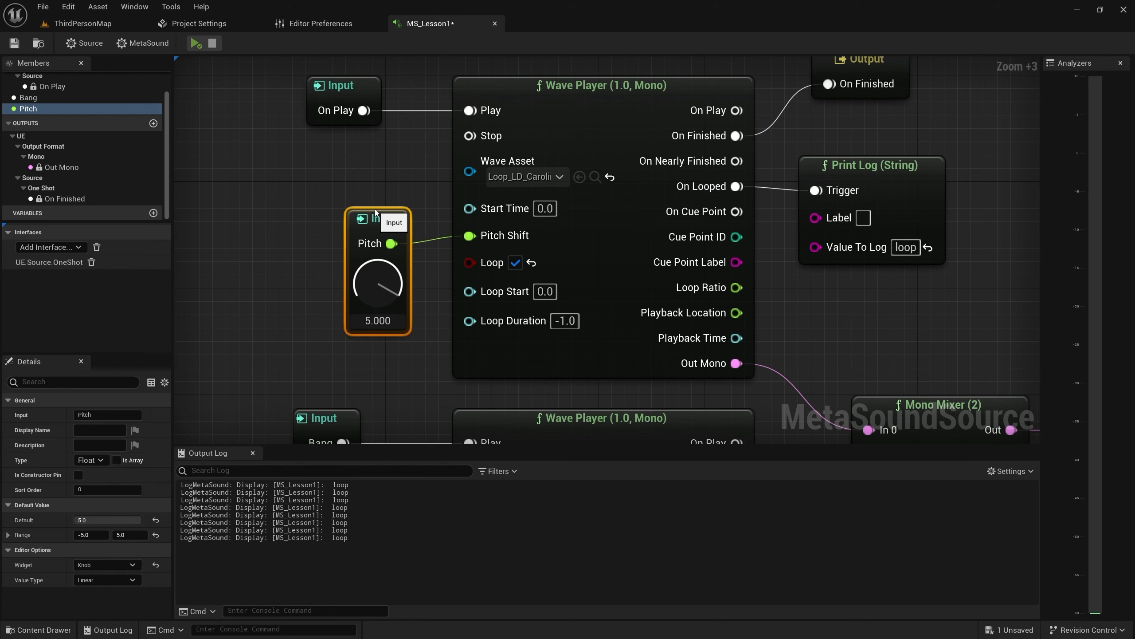
pyautogui.moveTo(213, 117); pyautogui.dragTo(213, 135, button='right')
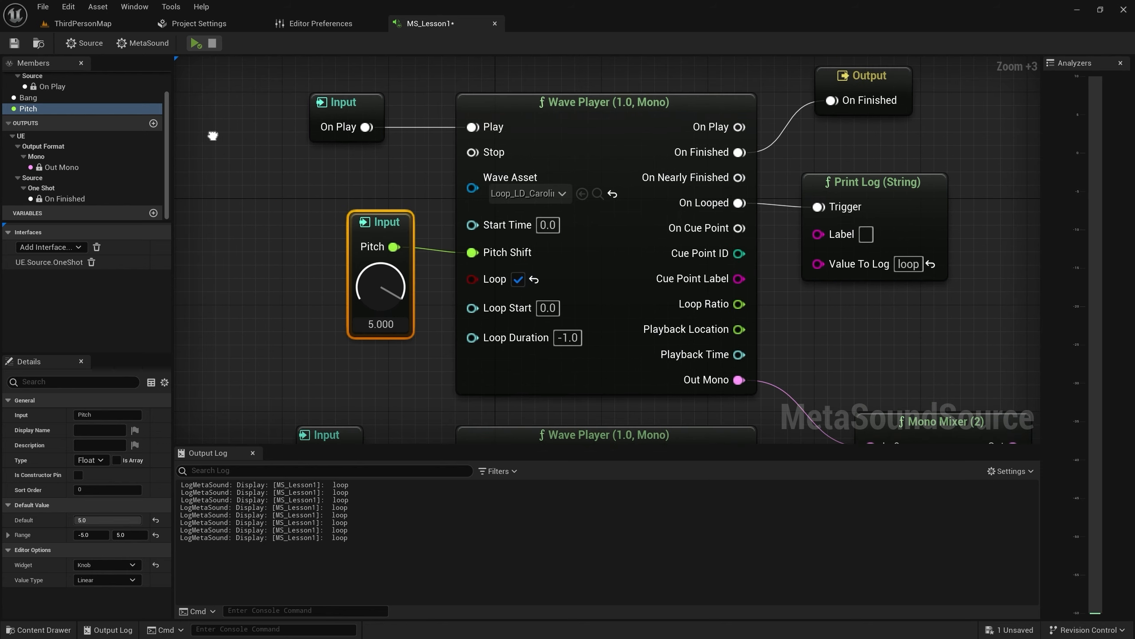
# Play the MetaSound, sweep the Pitch knob and leave it at about 0.96, and stop playback
pyautogui.click(195, 43)
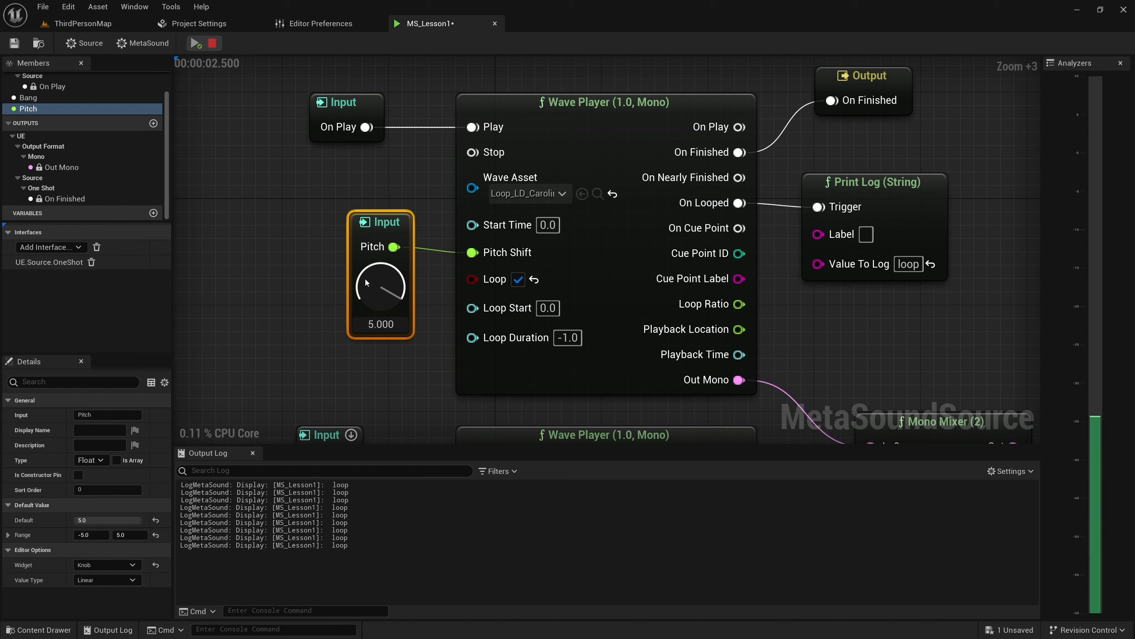
pyautogui.moveTo(377, 268); pyautogui.dragTo(360, 344)
pyautogui.moveTo(363, 269); pyautogui.dragTo(391, 245)
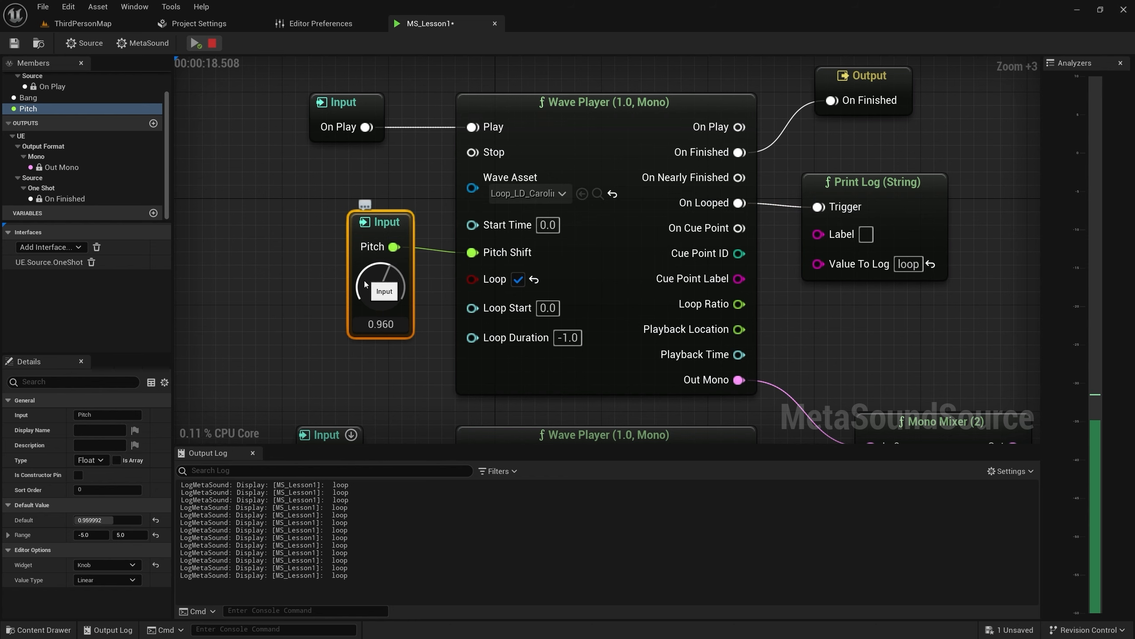
pyautogui.moveTo(294, 322); pyautogui.dragTo(311, 257, button='right')
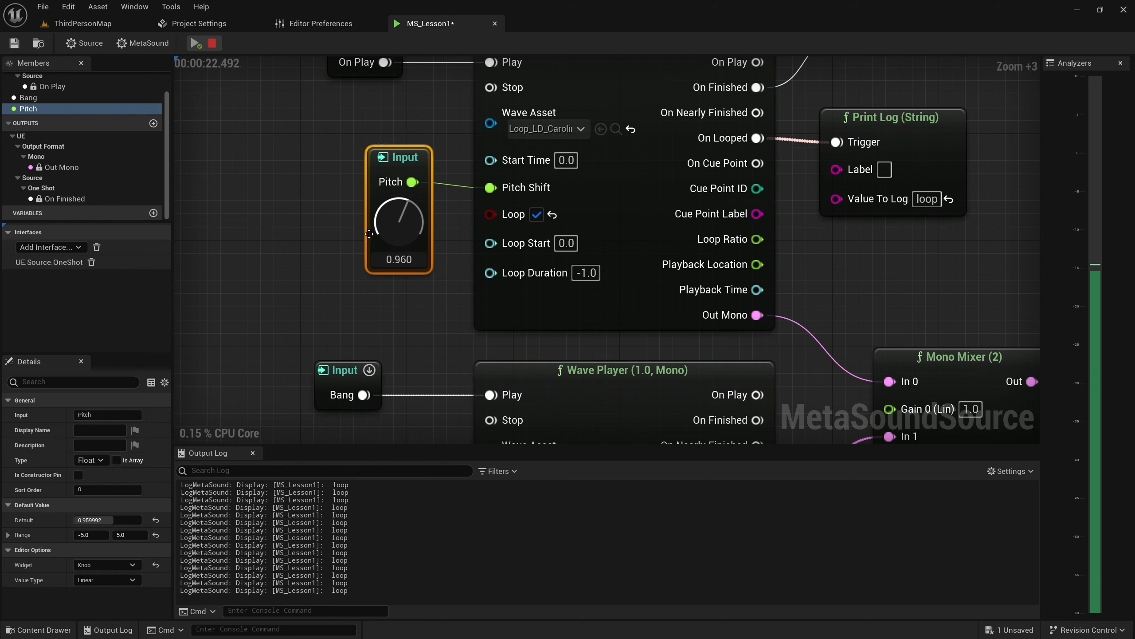
pyautogui.click(213, 44)
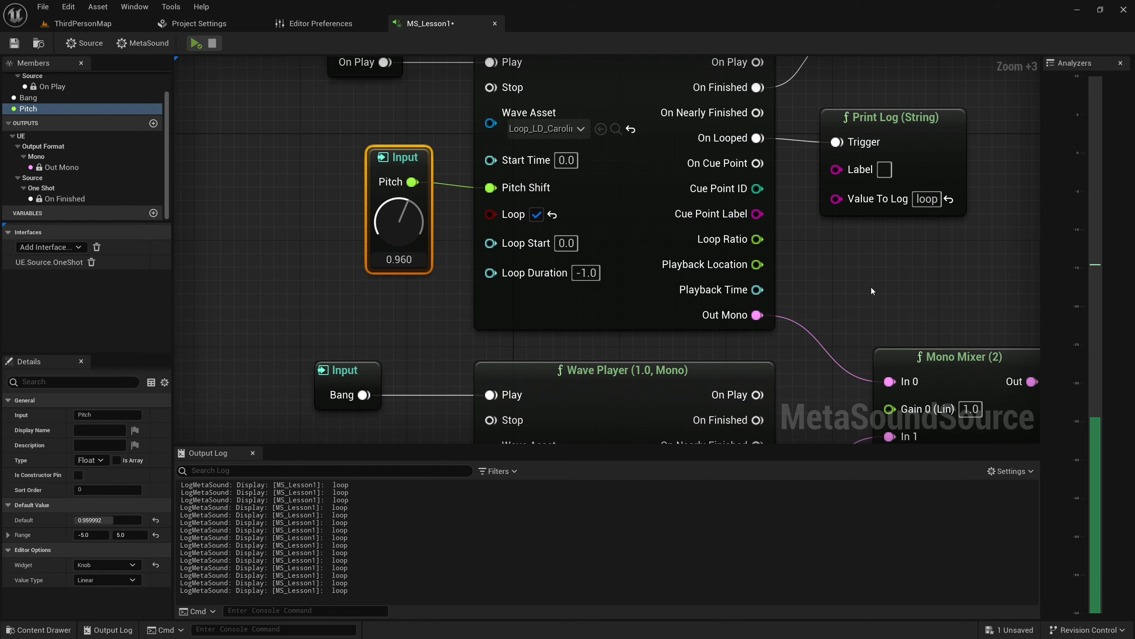
# Set the Mono Mixer's Gain 1 (Lin) to 0.5
pyautogui.moveTo(871, 288); pyautogui.dragTo(800, 173, button='right')
pyautogui.click(886, 343)
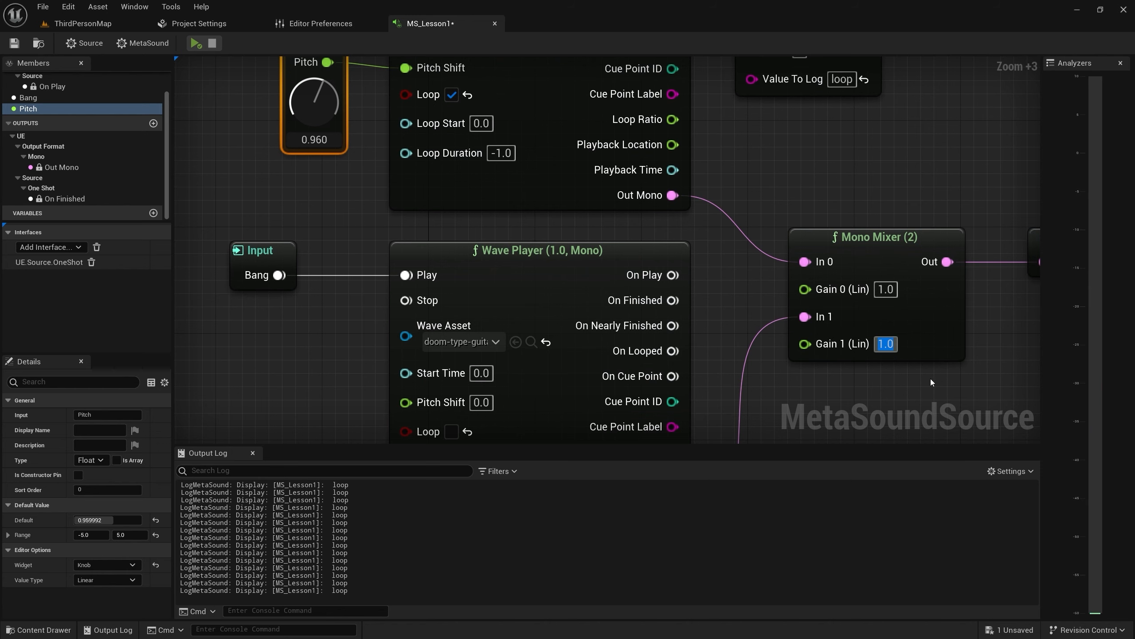
pyautogui.write('0.5')
pyautogui.press('Return')
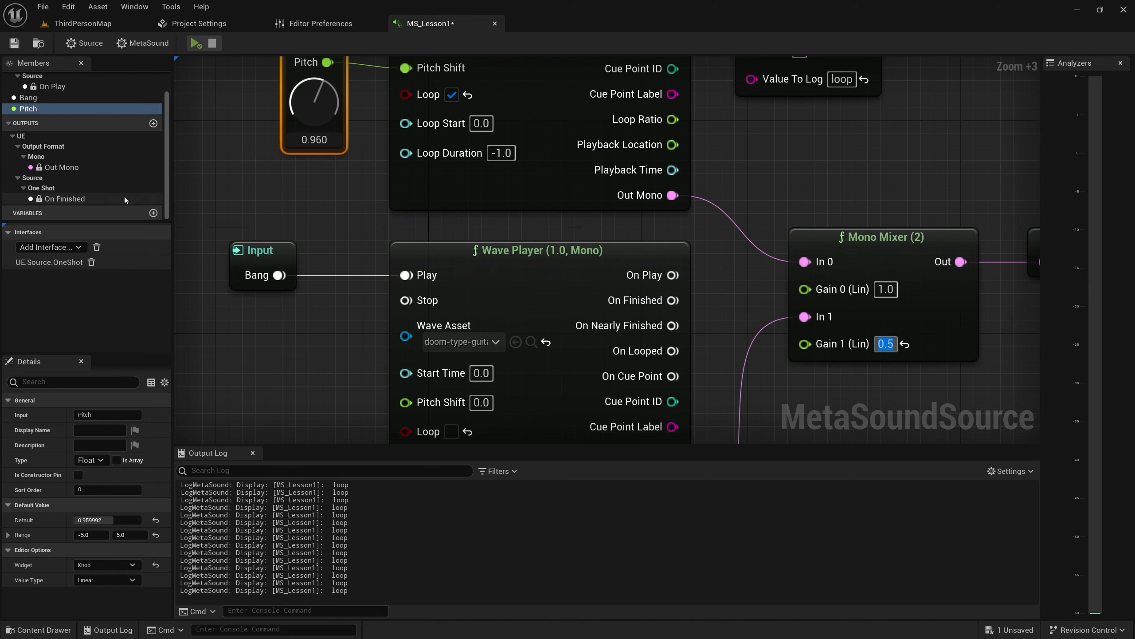
# Play the MetaSound, trigger Bang, lower the Pitch knob to about -0.12, and stop playback
pyautogui.moveTo(221, 189); pyautogui.dragTo(262, 227, button='right')
pyautogui.click(197, 44)
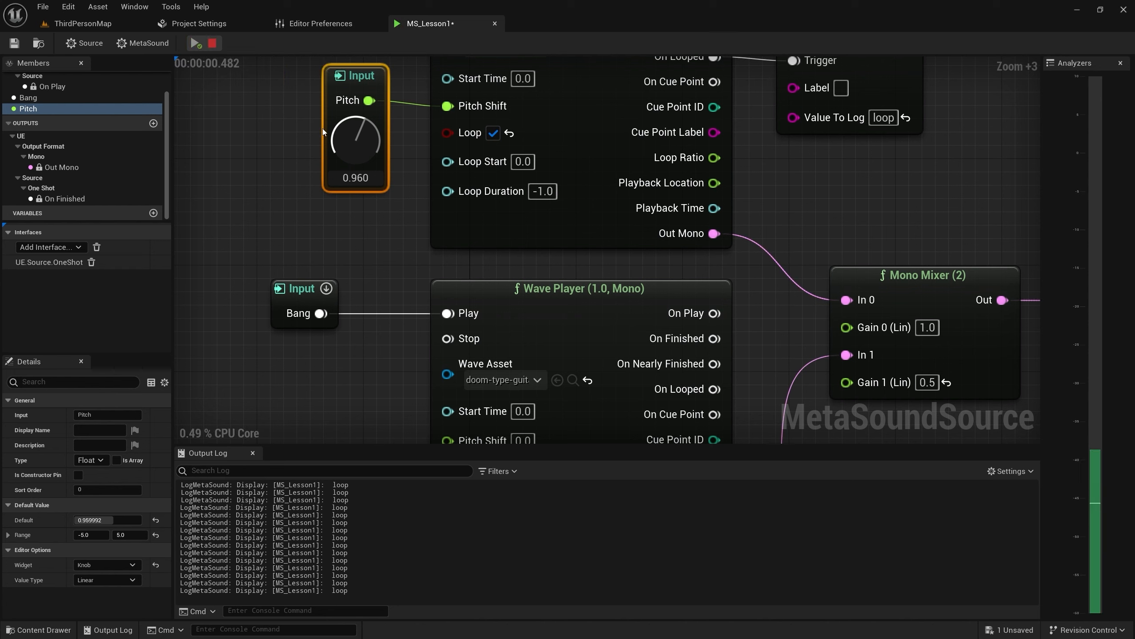
pyautogui.click(326, 288)
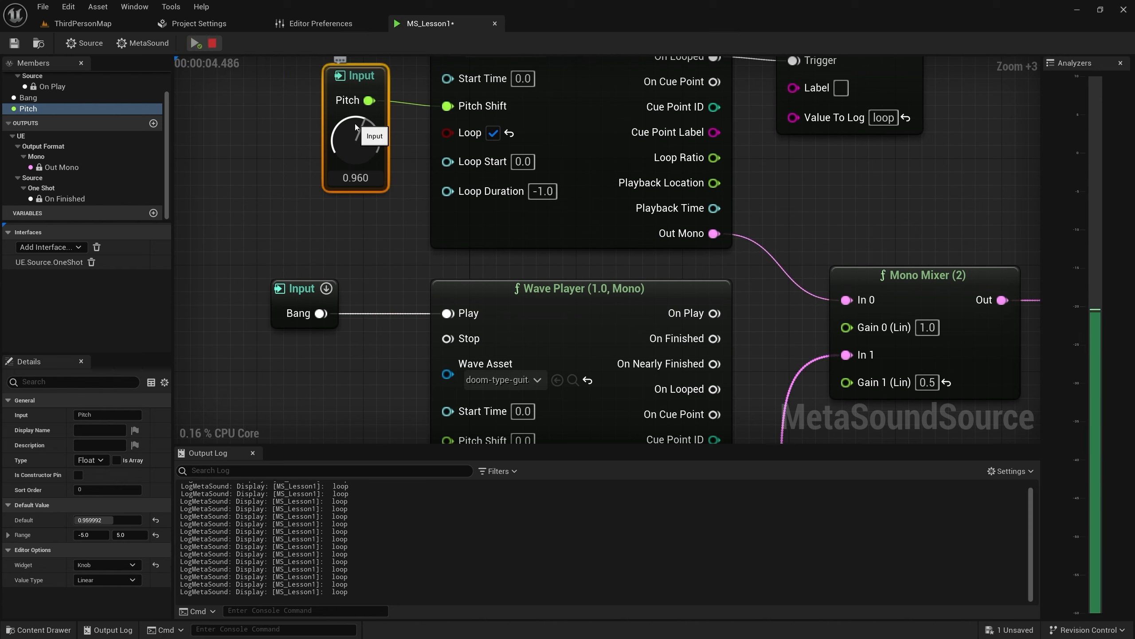
pyautogui.moveTo(357, 134); pyautogui.dragTo(321, 162)
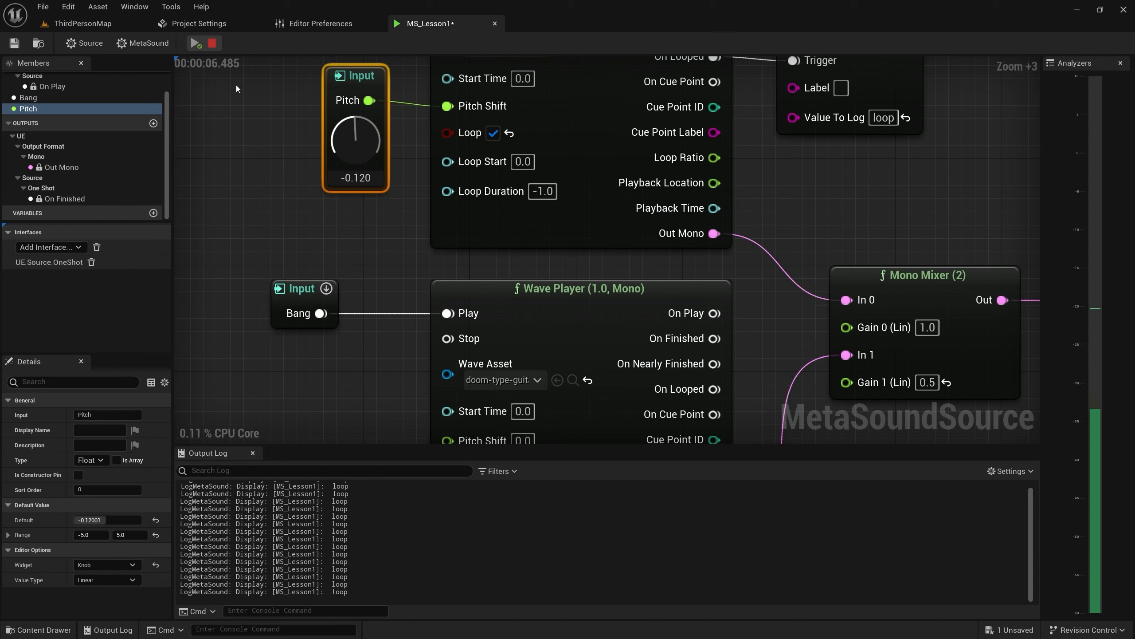
pyautogui.click(213, 43)
# Reduce the Mono Mixer's Gain 1 (Lin) to 0.1
pyautogui.click(926, 381)
pyautogui.write('0.1')
pyautogui.press('Return')
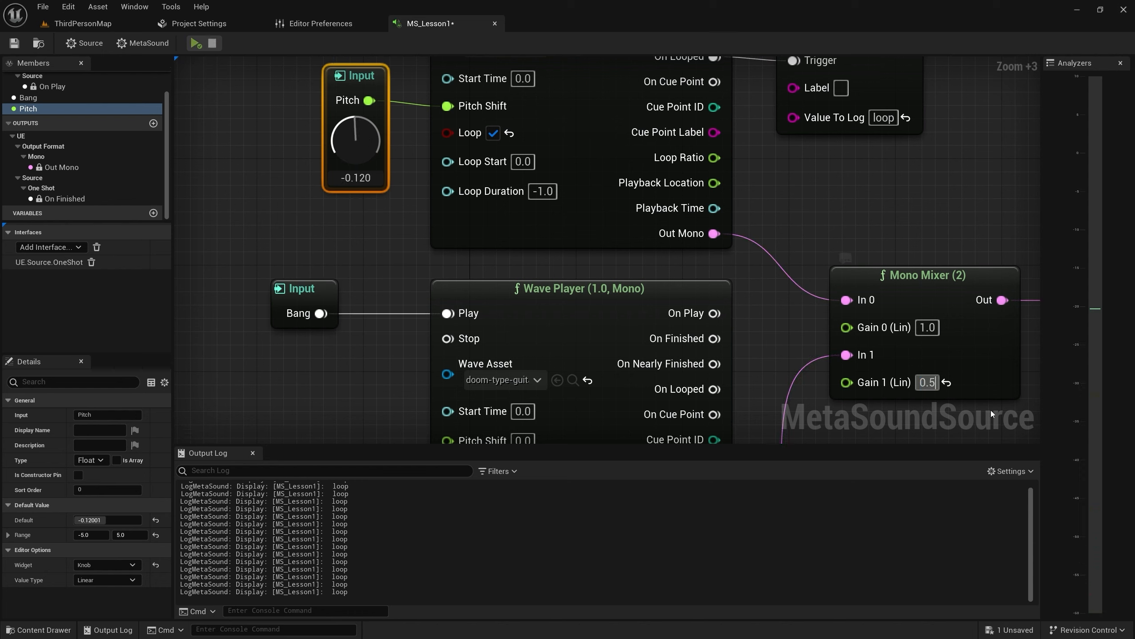
# Play the MetaSound, trigger Bang once to hear the quieter guitar over the loop, and stop playback
pyautogui.click(195, 43)
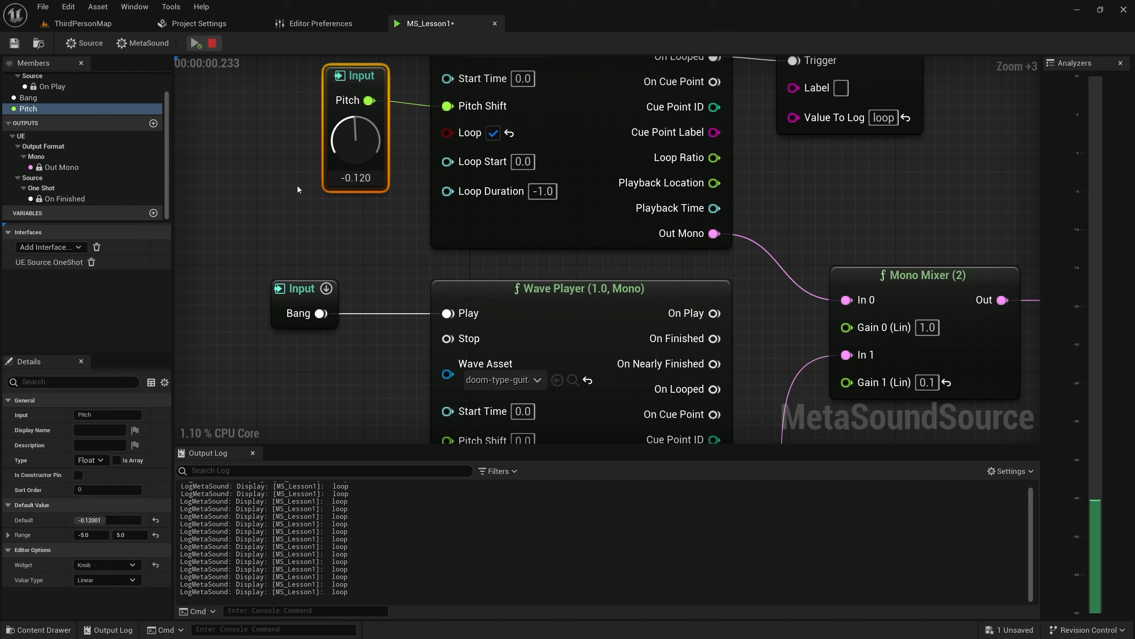
pyautogui.click(326, 288)
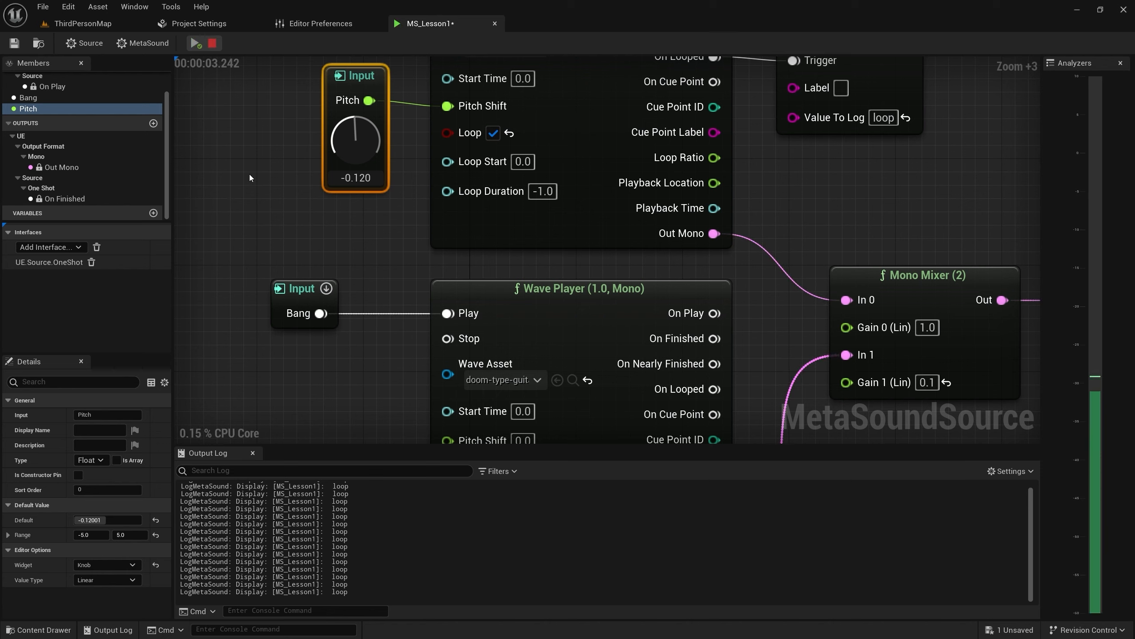
pyautogui.click(212, 43)
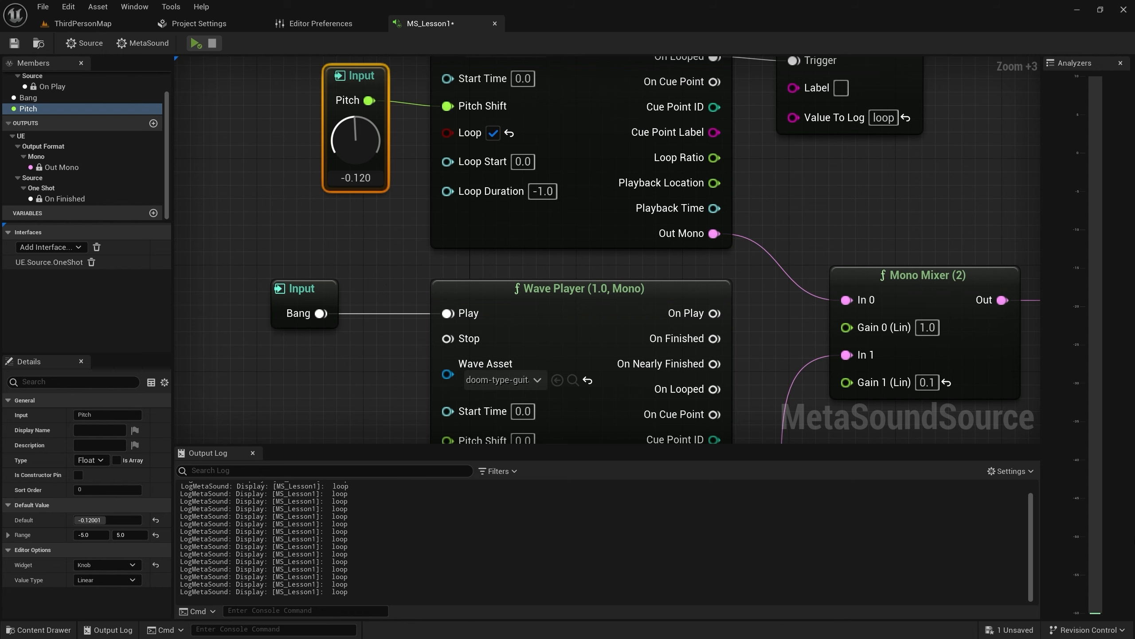
# Close the Output Log and save MS_Lesson1
pyautogui.scroll(-1, 326, 384)
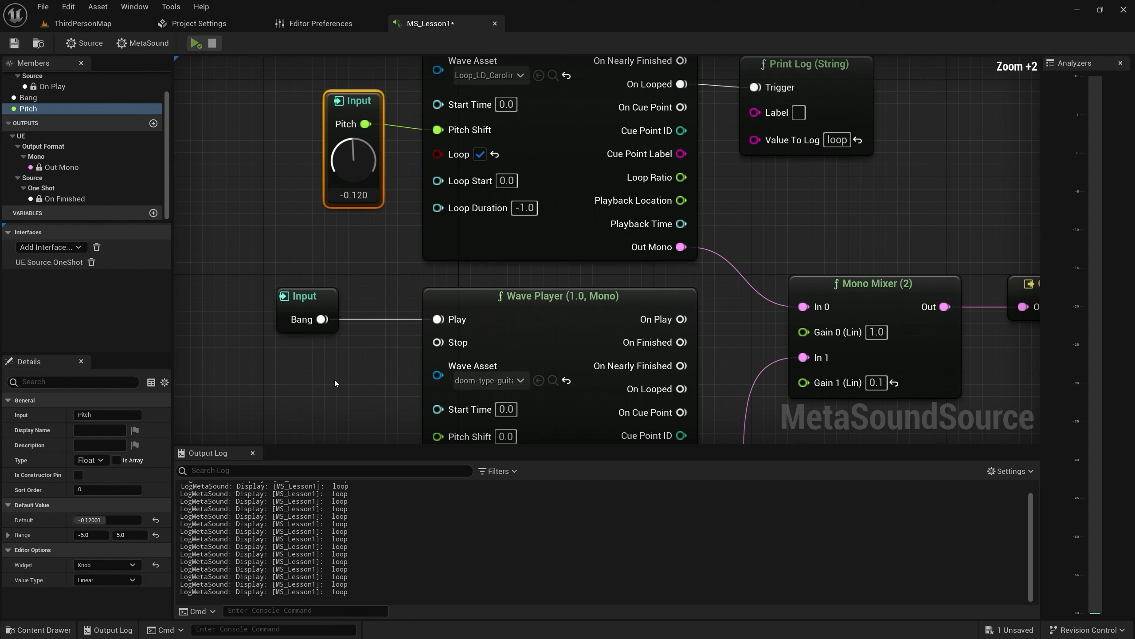
pyautogui.click(252, 453)
pyautogui.moveTo(273, 456); pyautogui.dragTo(296, 445, button='right')
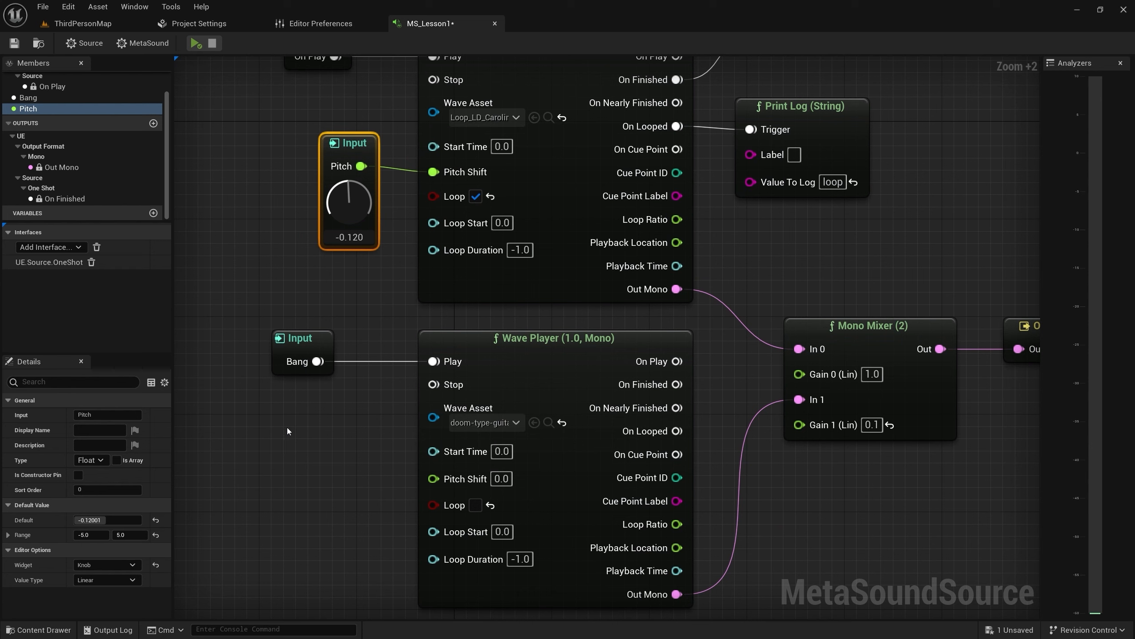
pyautogui.click(13, 43)
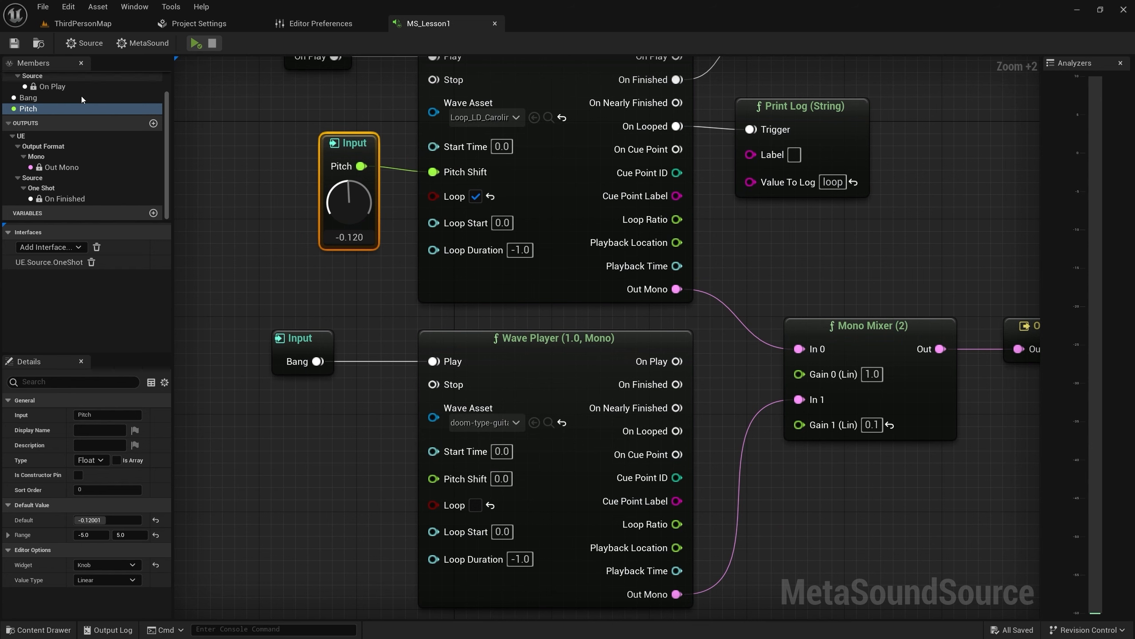
# Switch to ThirdPersonMap and place MS_Lesson1 from the MetaSounds folder on the level's floor
pyautogui.click(85, 24)
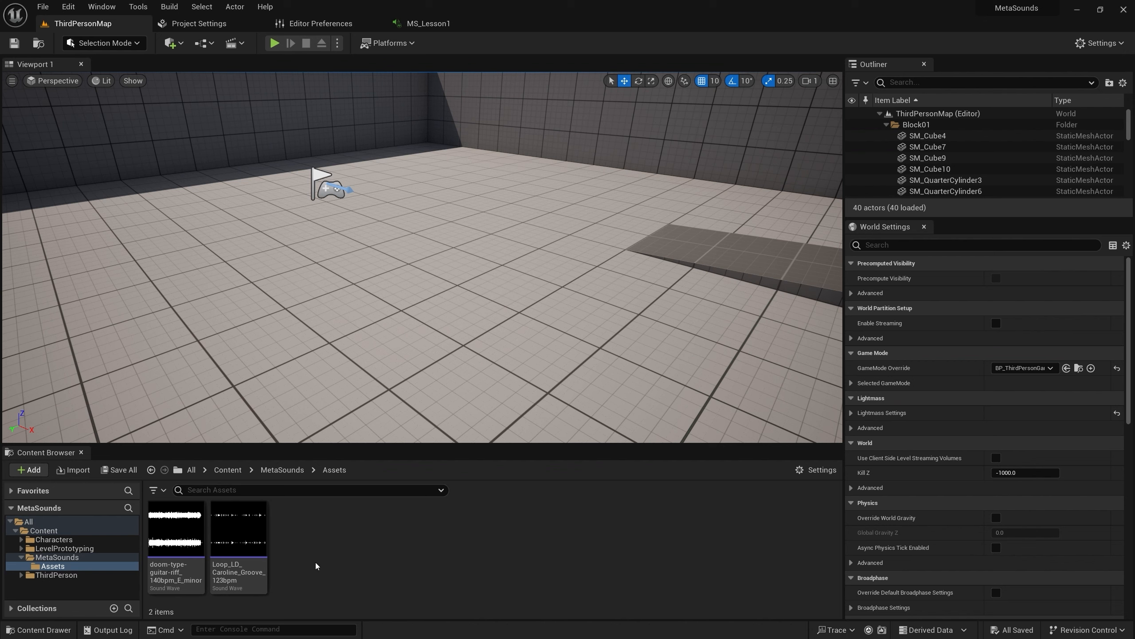
pyautogui.click(56, 556)
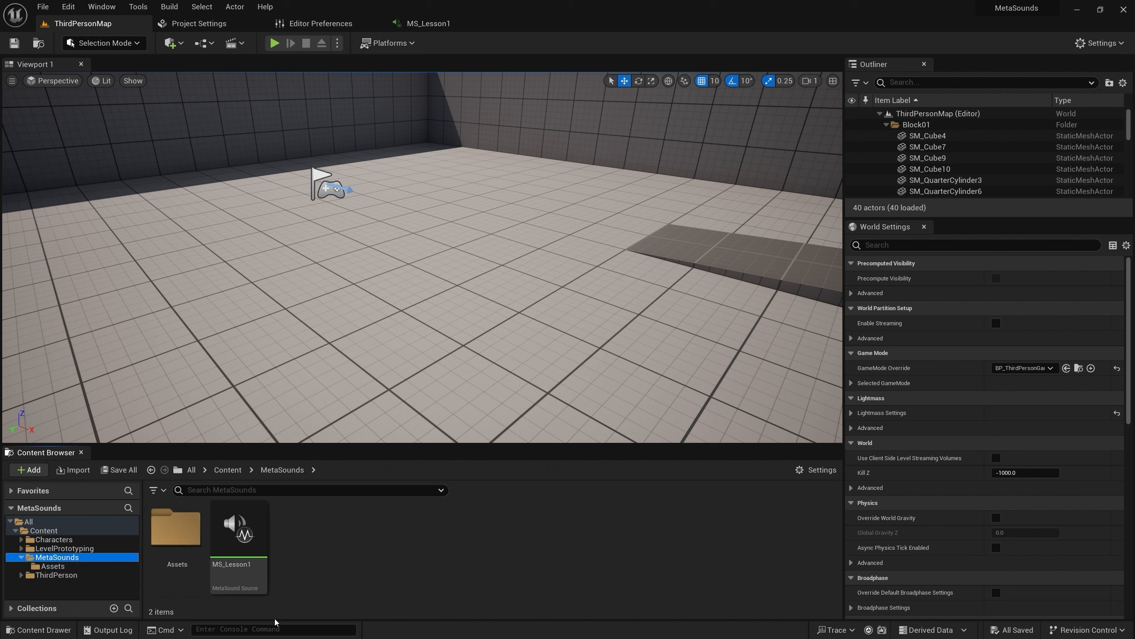
pyautogui.click(234, 573)
pyautogui.moveTo(235, 573); pyautogui.dragTo(469, 313)
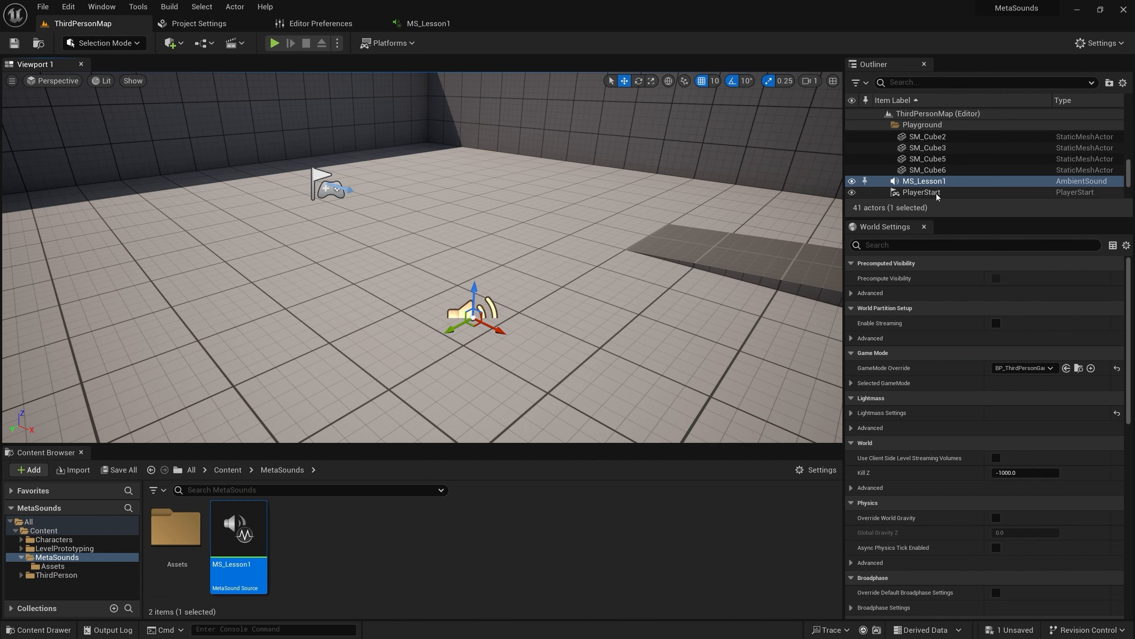
# Show the details of the placed MS_Lesson1 ambient sound and select its AudioComponent
pyautogui.click(1075, 183)
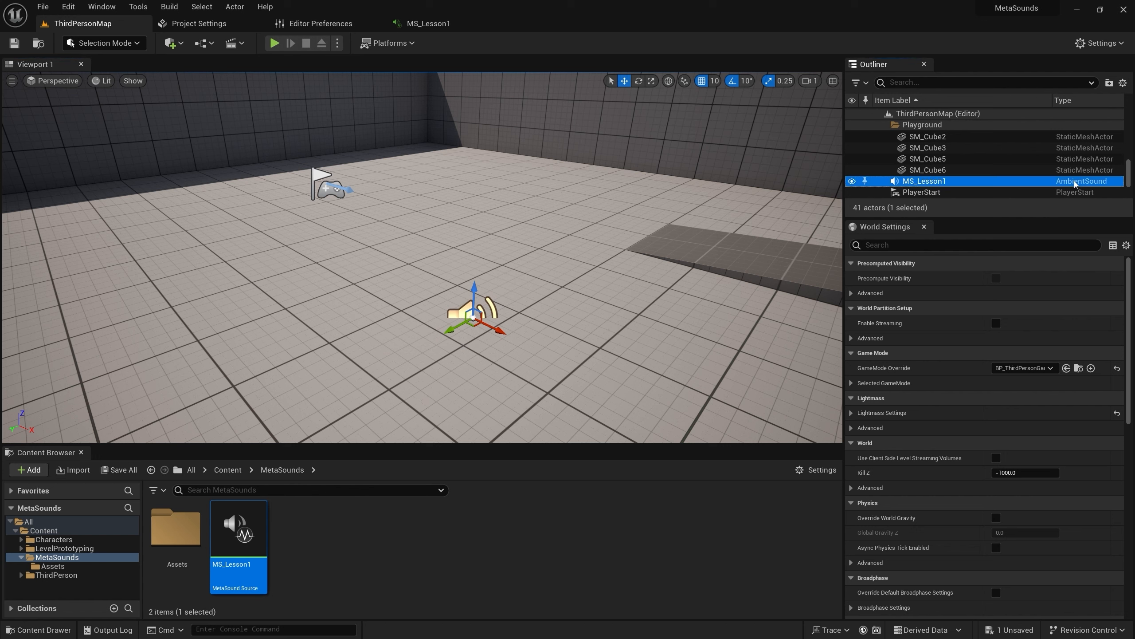
pyautogui.click(107, 6)
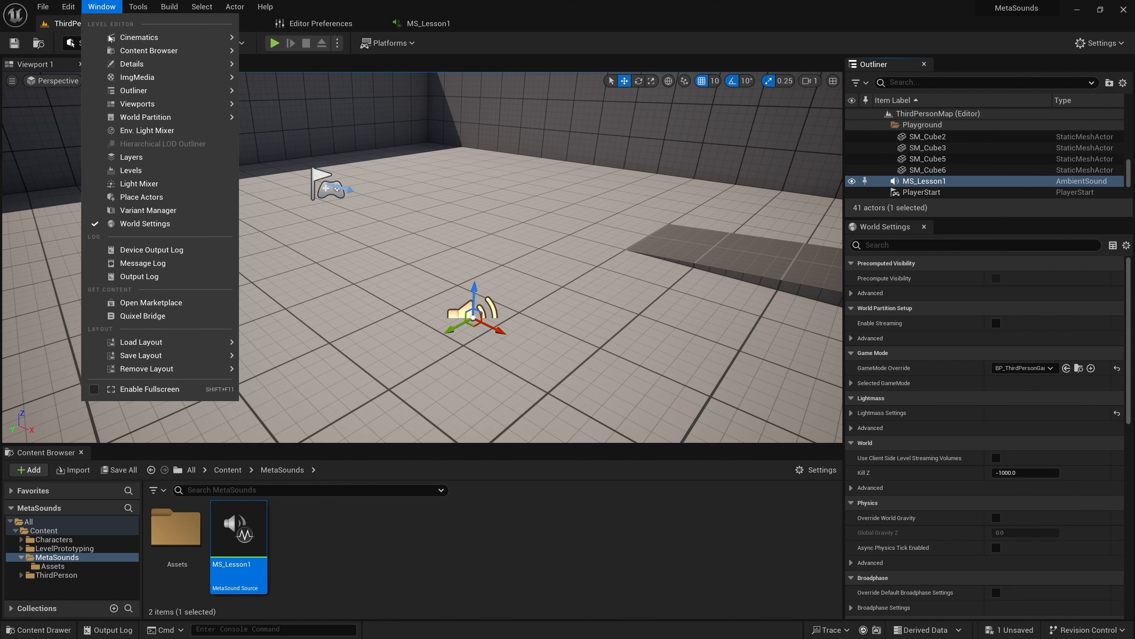
pyautogui.moveTo(169, 63)
pyautogui.click(281, 68)
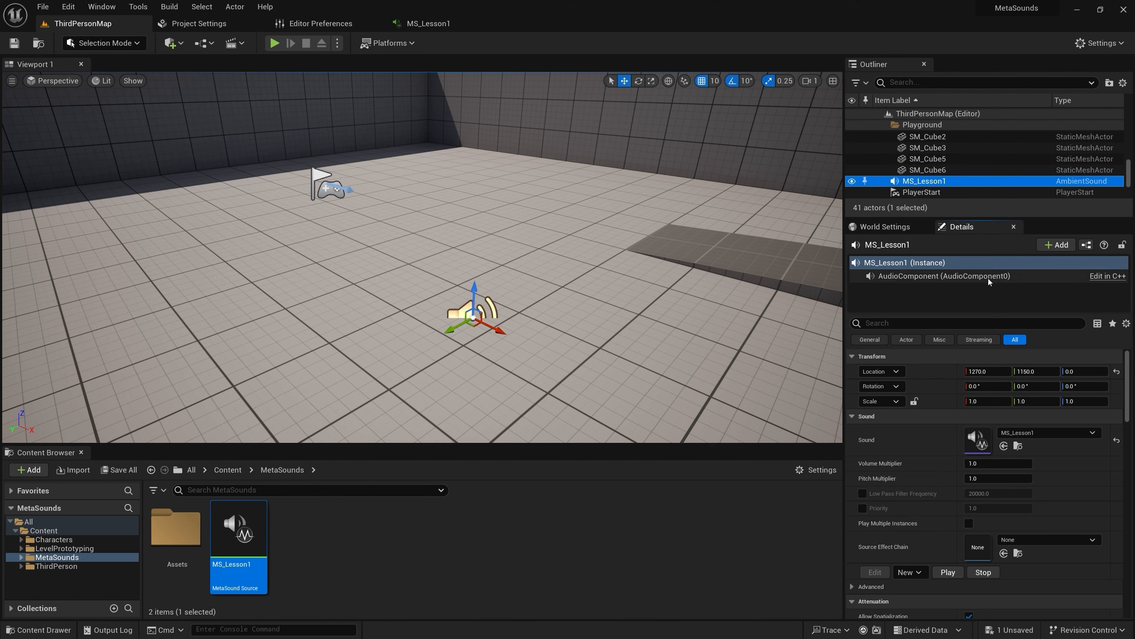
pyautogui.click(936, 276)
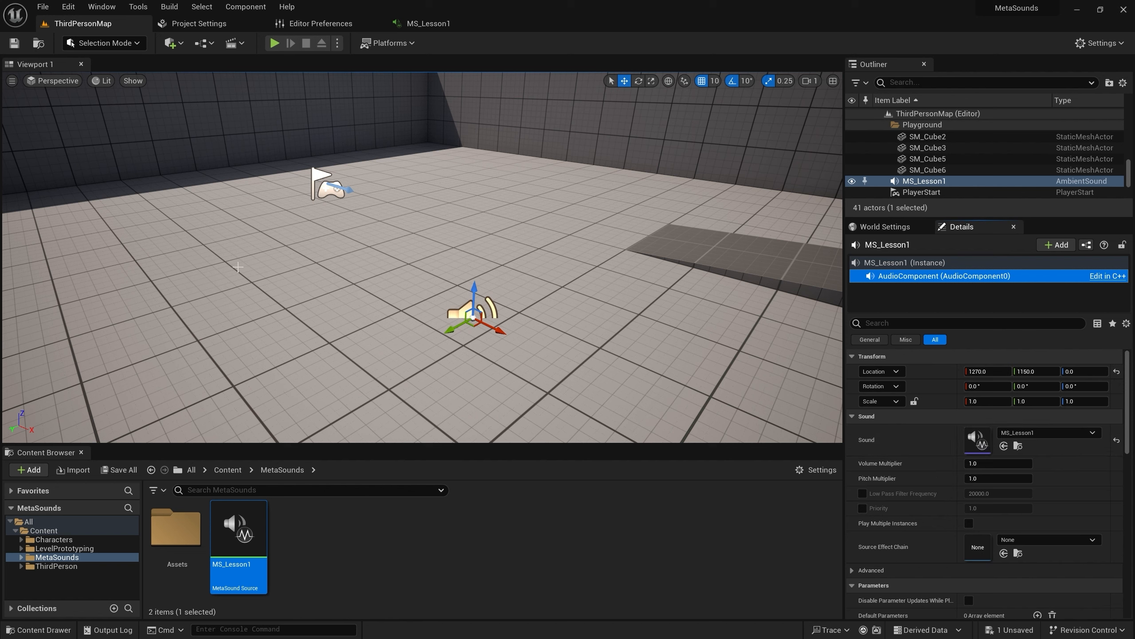
# Play ThirdPersonMap and run the character around to hear MS_Lesson1 in the level, and stop the play session
pyautogui.click(274, 43)
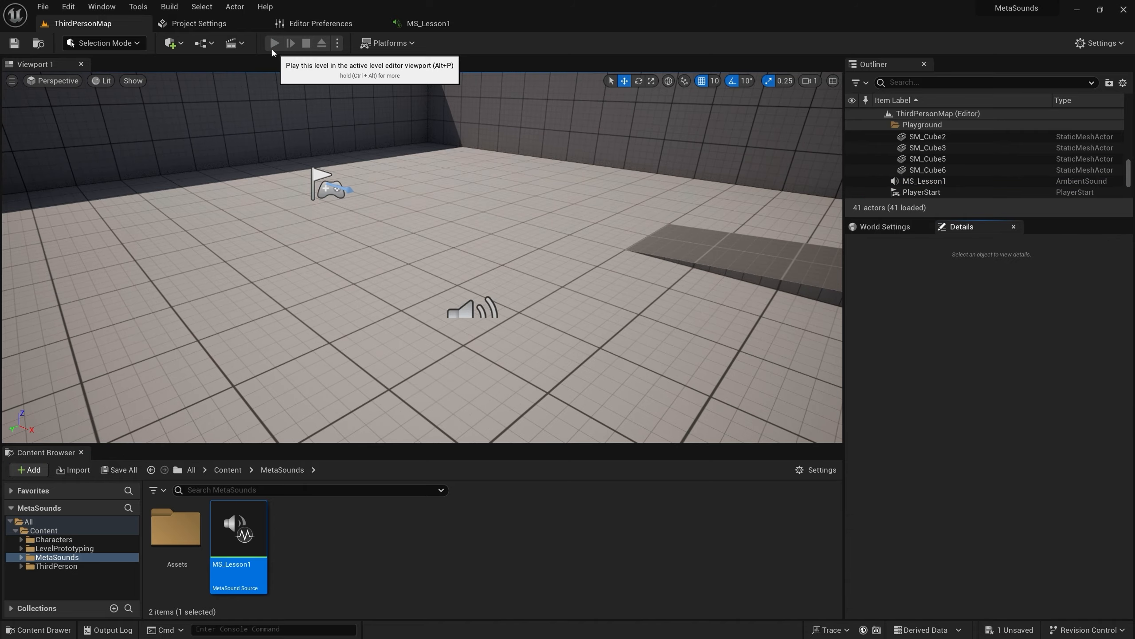
pyautogui.press('w')
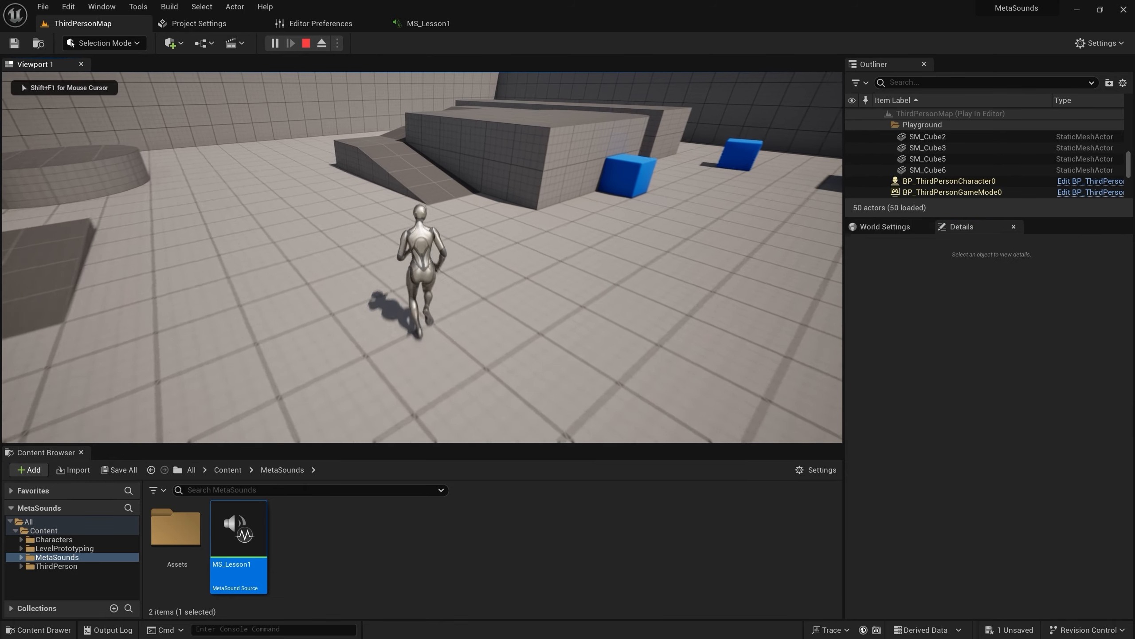
pyautogui.press('w')
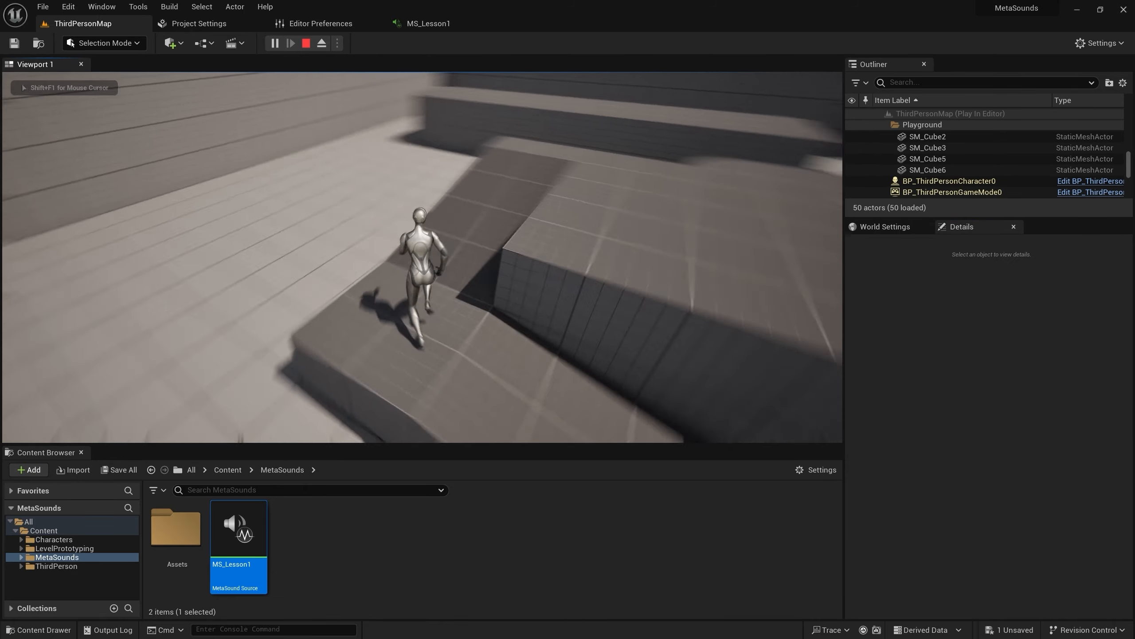
pyautogui.press('w')
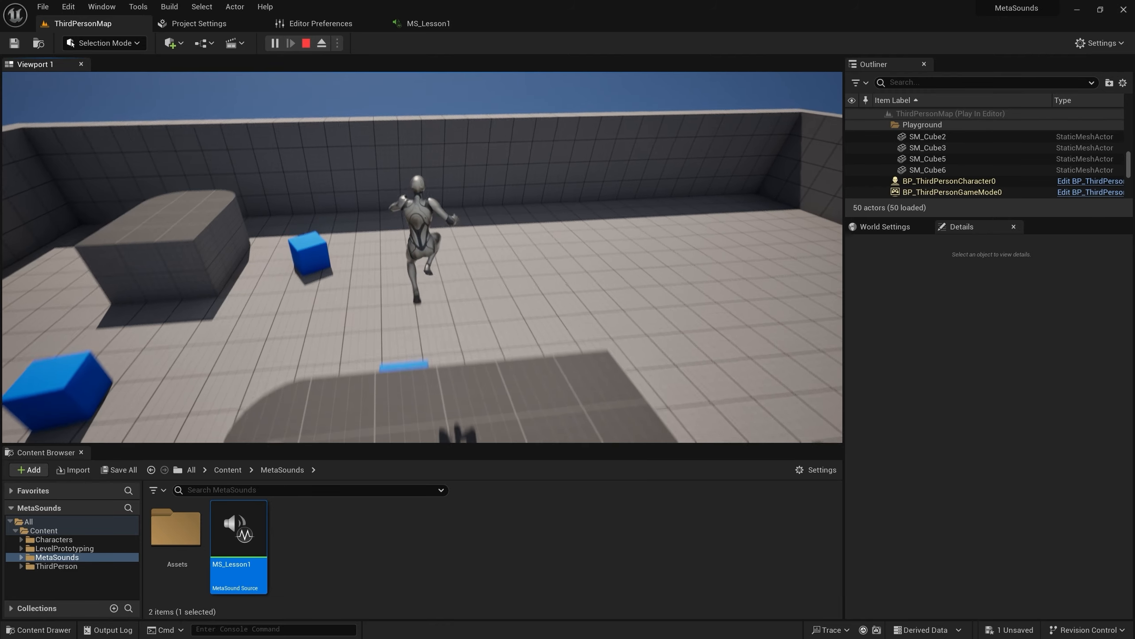
pyautogui.press('w')
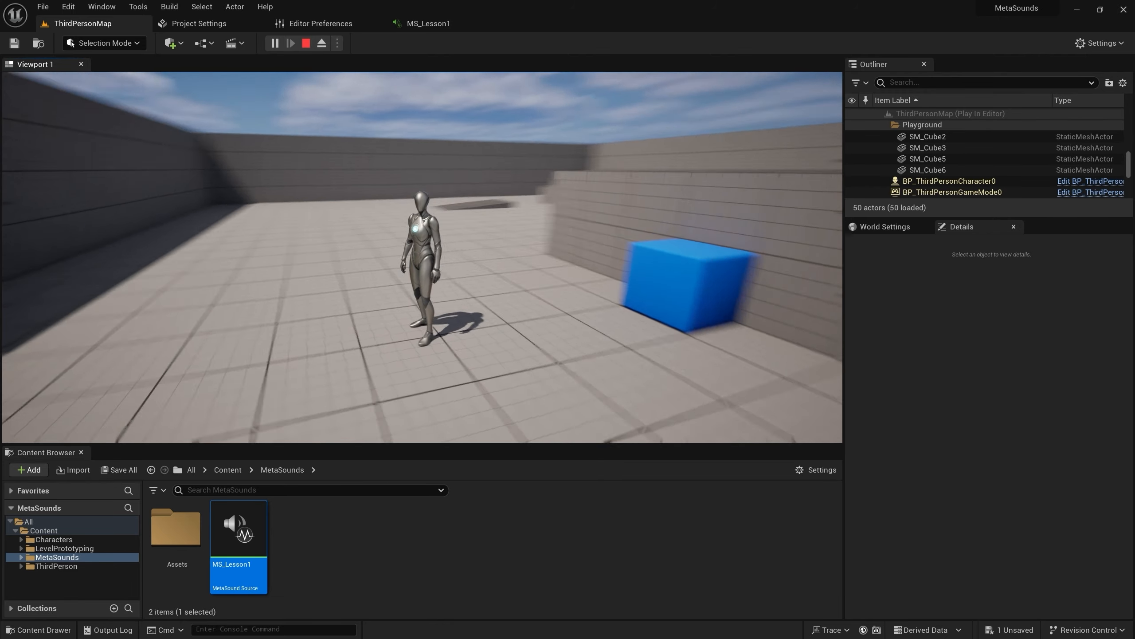
pyautogui.press('w')
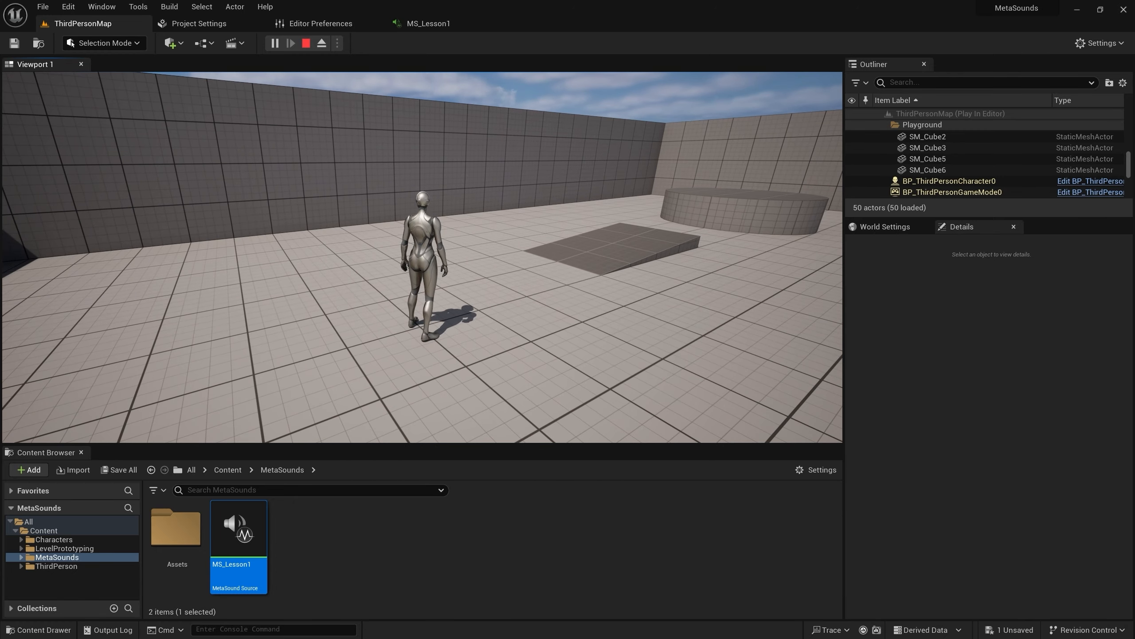
pyautogui.press('Escape')
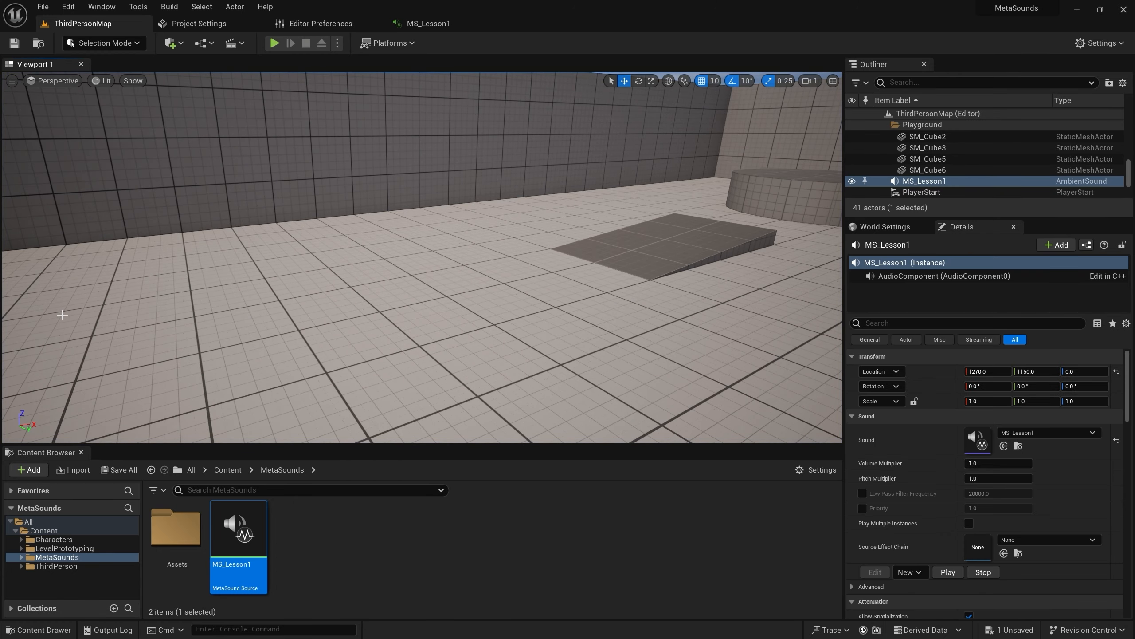
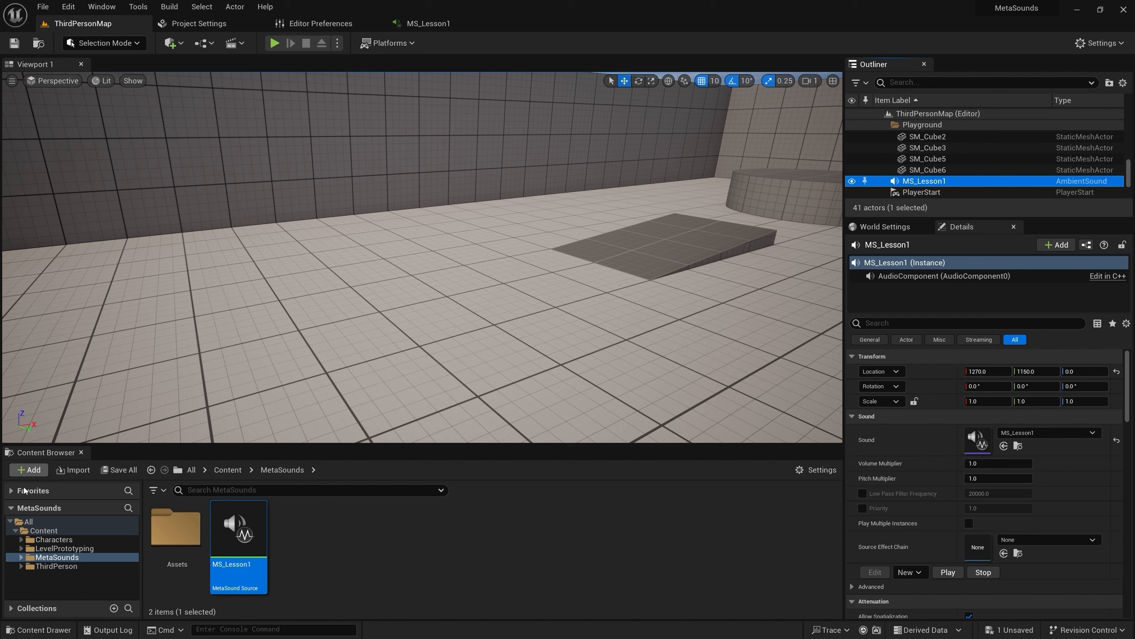
# Create a new folder named World in the Content folder and open it
pyautogui.click(40, 531)
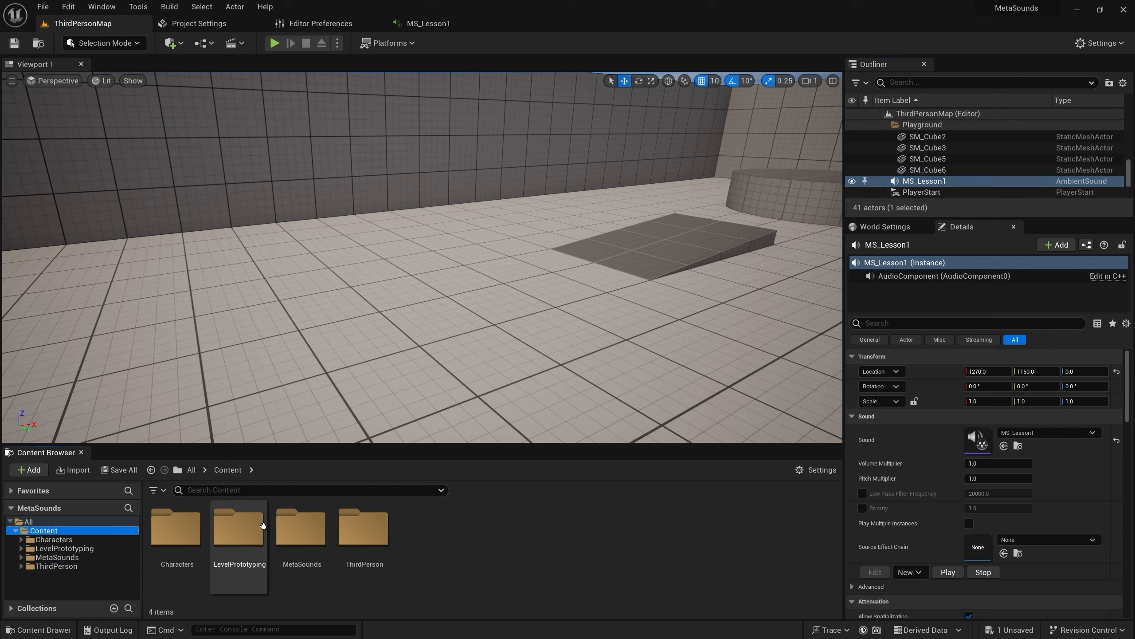
pyautogui.rightClick(455, 509)
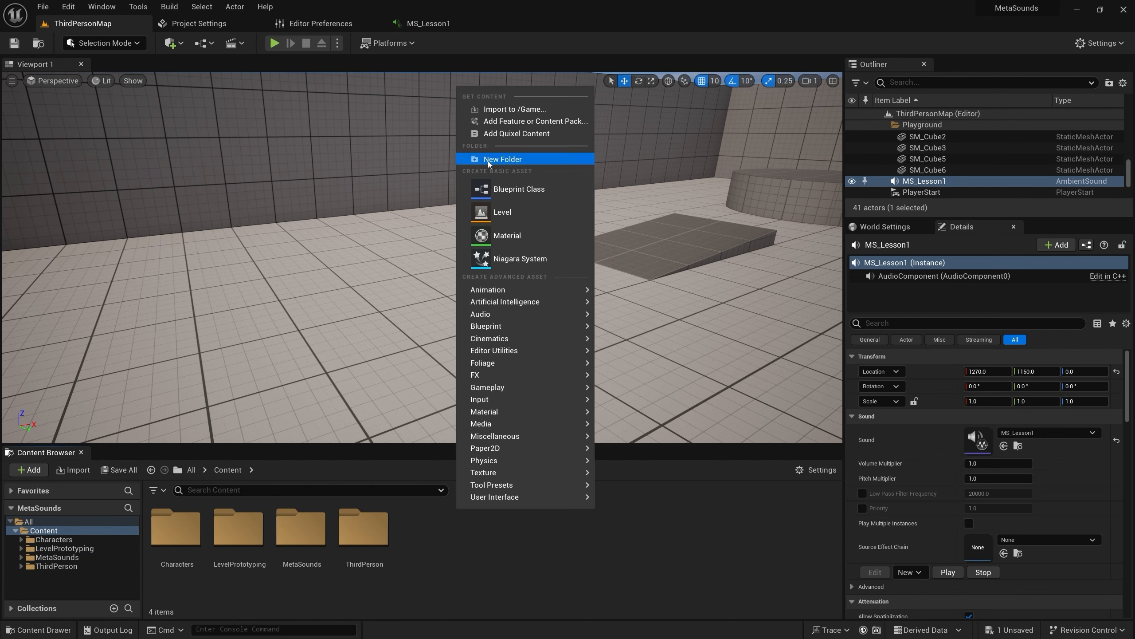
pyautogui.click(502, 158)
pyautogui.write('World')
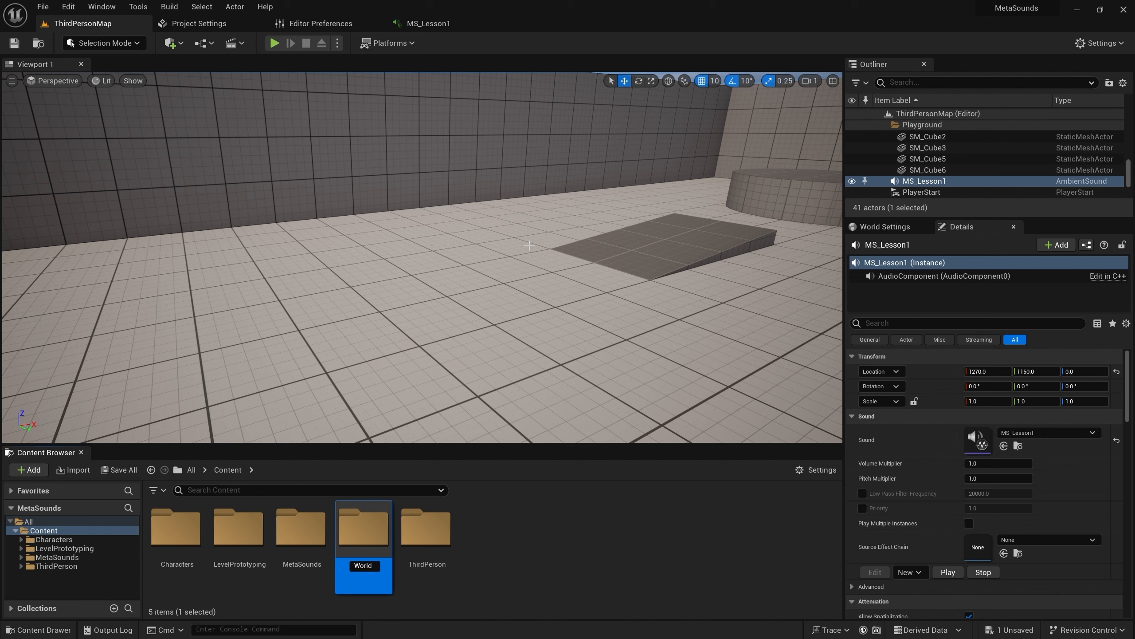
pyautogui.press('Return')
pyautogui.doubleClick(451, 524)
# Create an Actor Blueprint Class named BP_Ball in the World folder
pyautogui.rightClick(235, 520)
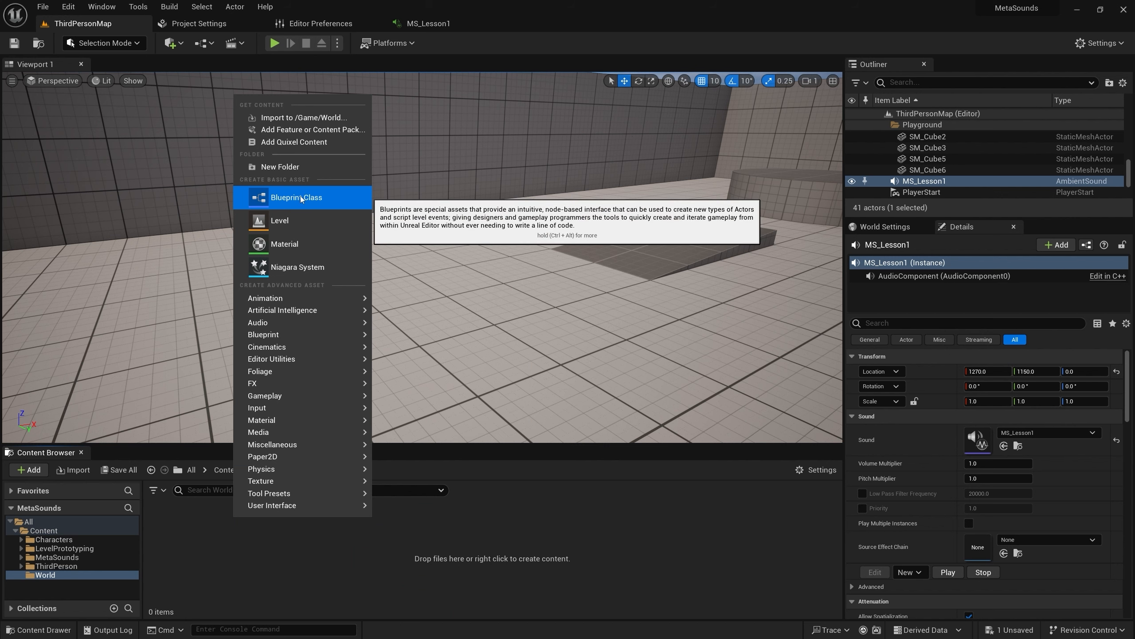
pyautogui.click(286, 197)
pyautogui.click(447, 244)
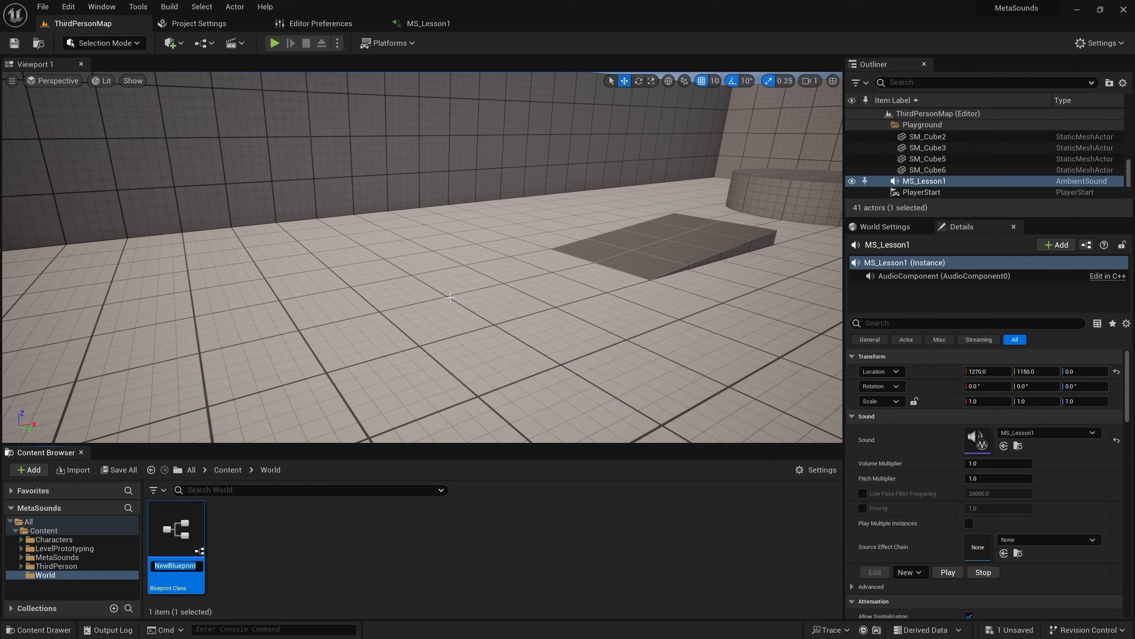
pyautogui.write('BO')
pyautogui.press('BackSpace')
pyautogui.write('P_Ball')
pyautogui.press('Return')
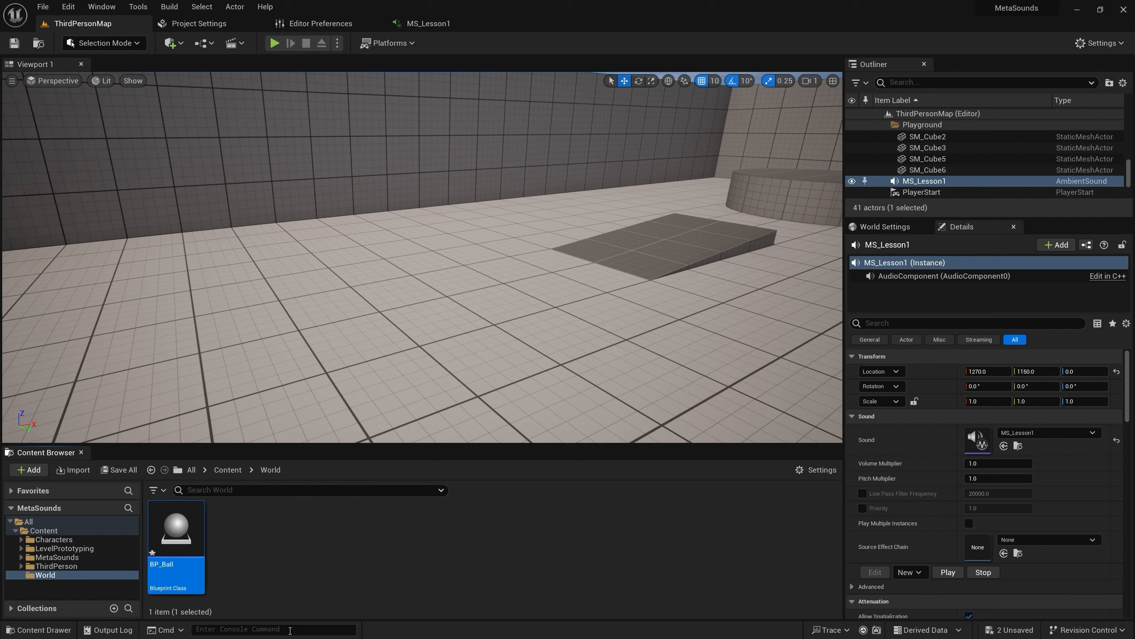
# Open BP_Ball for editing and add a Sphere basic shape component under DefaultSceneRoot
pyautogui.doubleClick(173, 569)
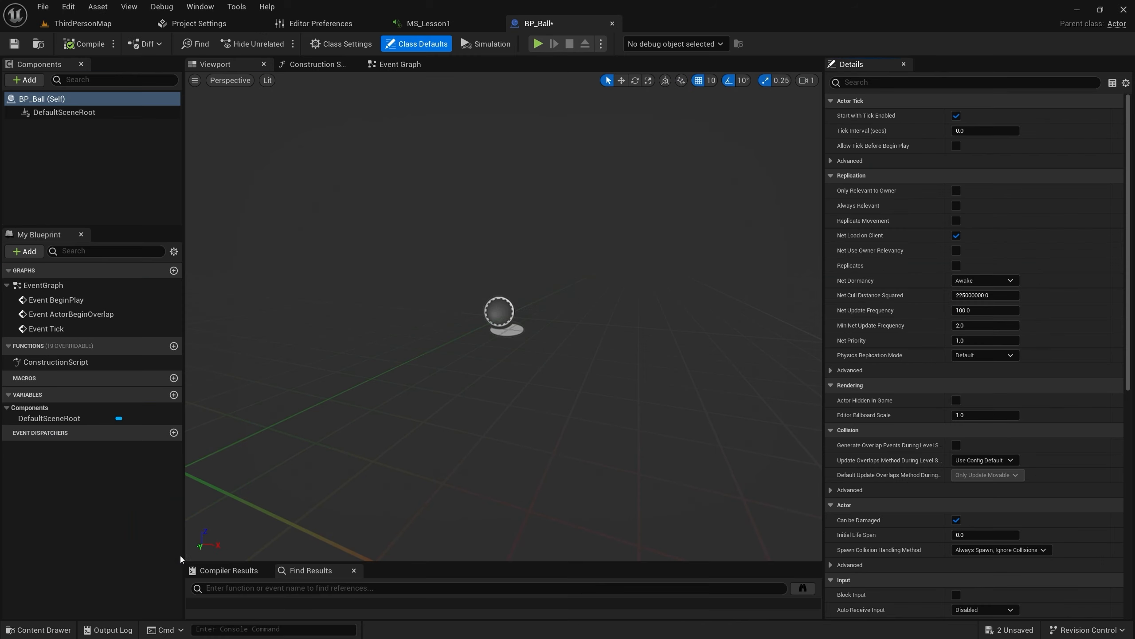
pyautogui.click(63, 112)
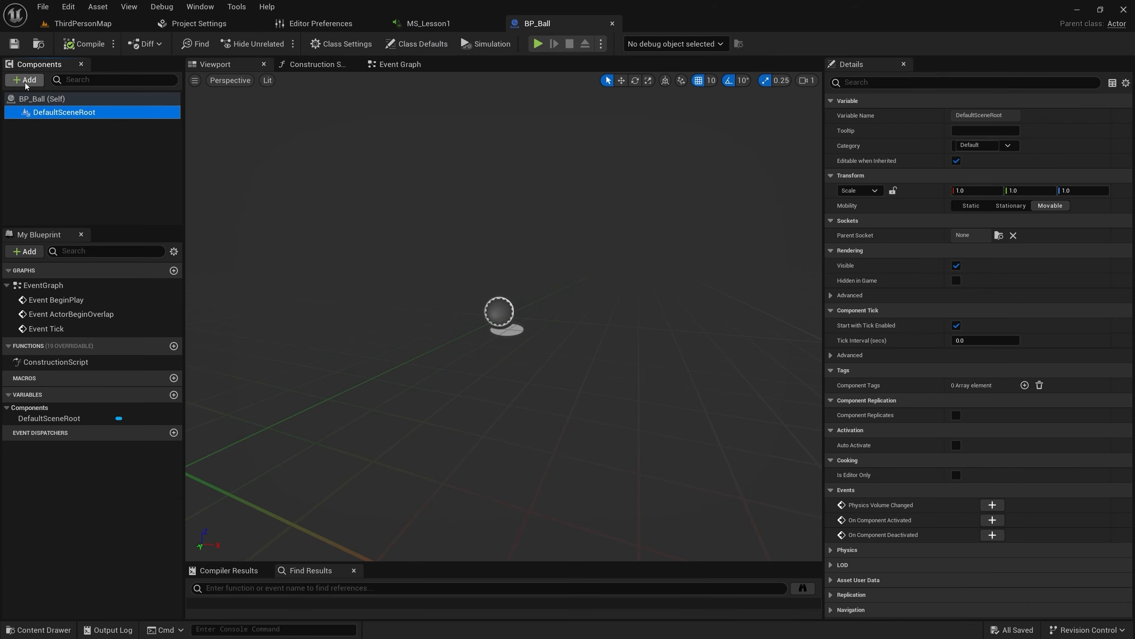
pyautogui.click(24, 80)
pyautogui.write('sphe')
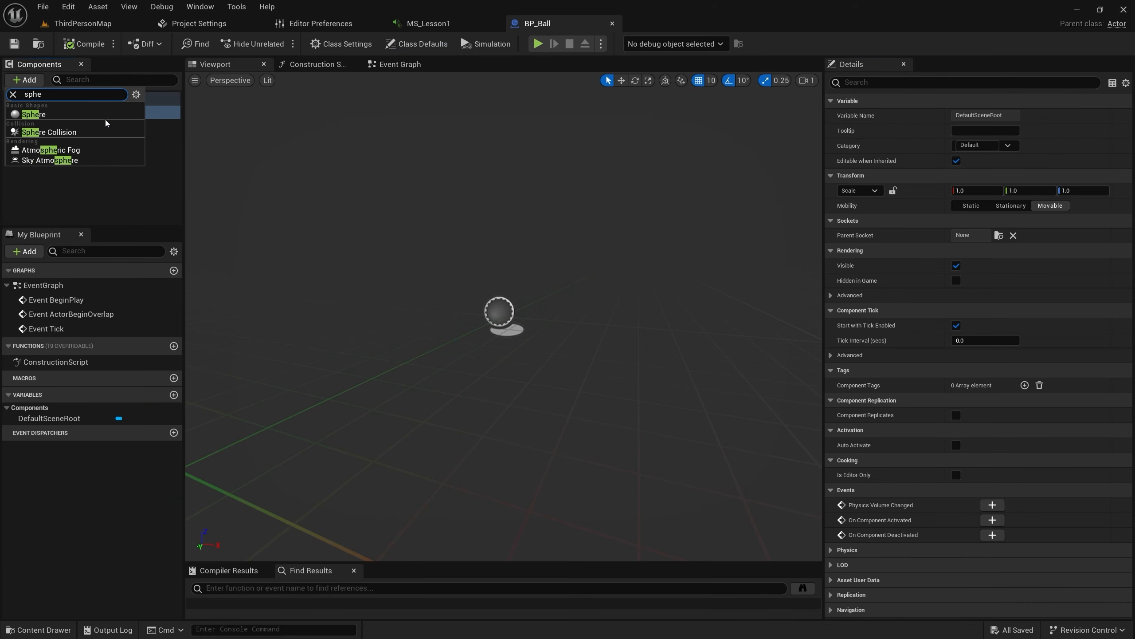
pyautogui.click(106, 115)
pyautogui.press('Return')
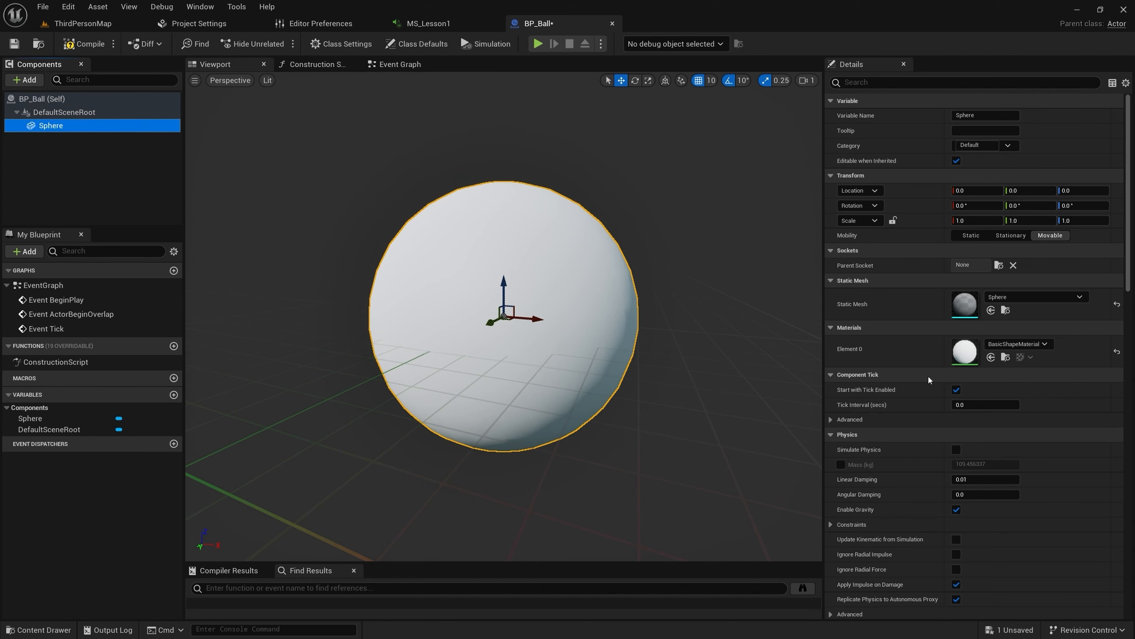
# Enable Simulate Physics and Simulation Generates Hit Events on the Sphere component, and compile BP_Ball
pyautogui.click(956, 450)
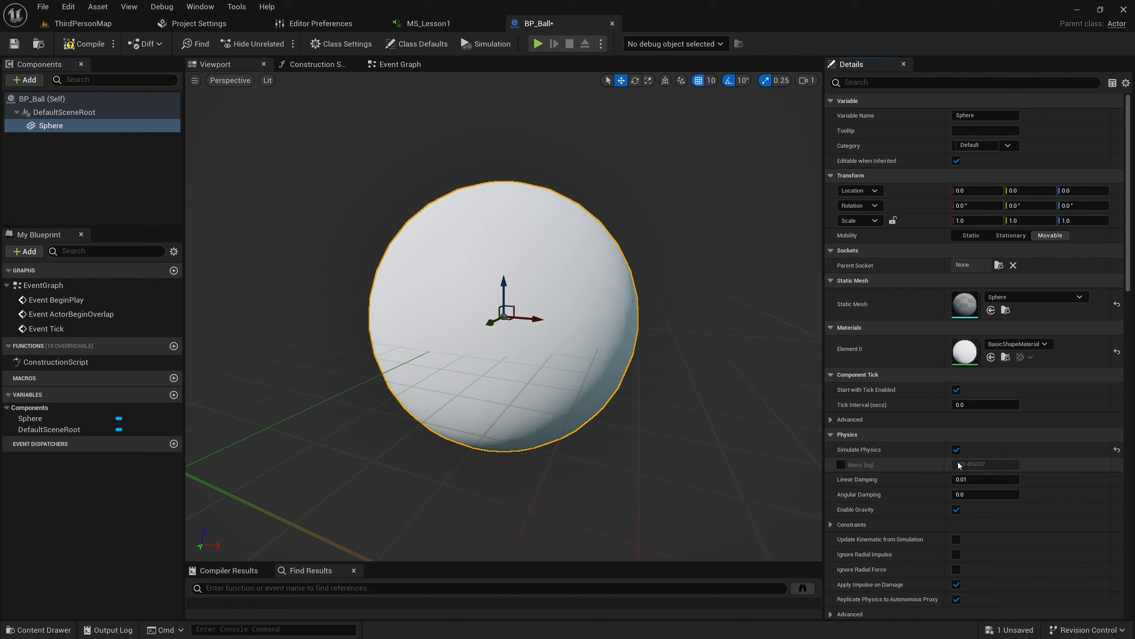
pyautogui.scroll(-5, 887, 301)
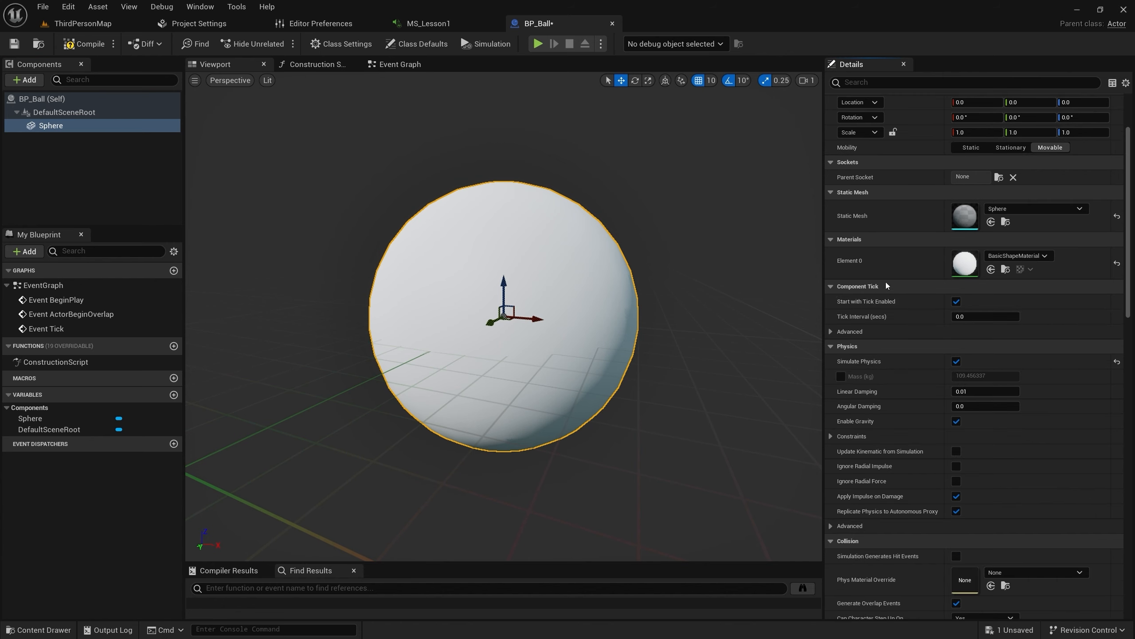
pyautogui.scroll(-3, 885, 276)
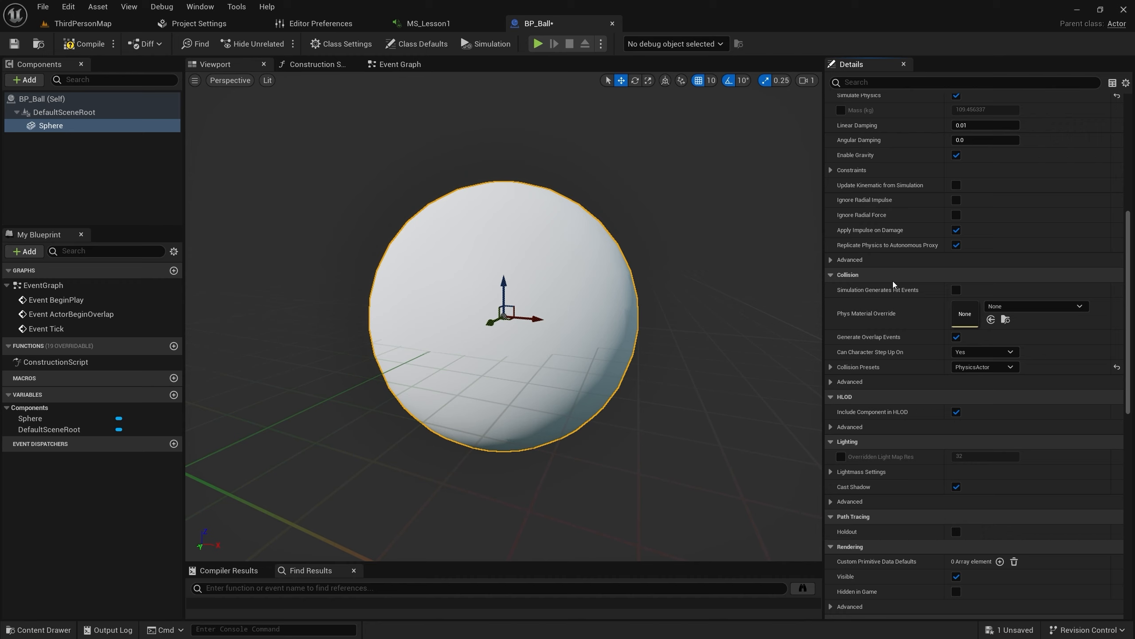
pyautogui.click(956, 290)
pyautogui.click(87, 46)
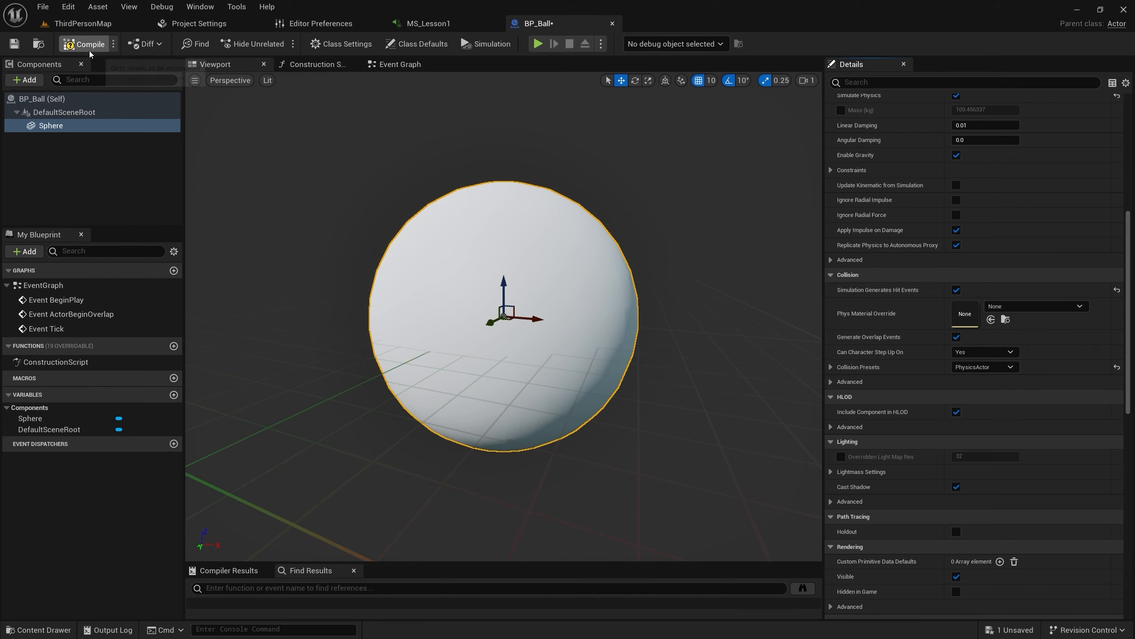
# In BP_Ball's Event Graph, delete the ActorBeginOverlap and Tick events and add an Event Hit node
pyautogui.click(400, 64)
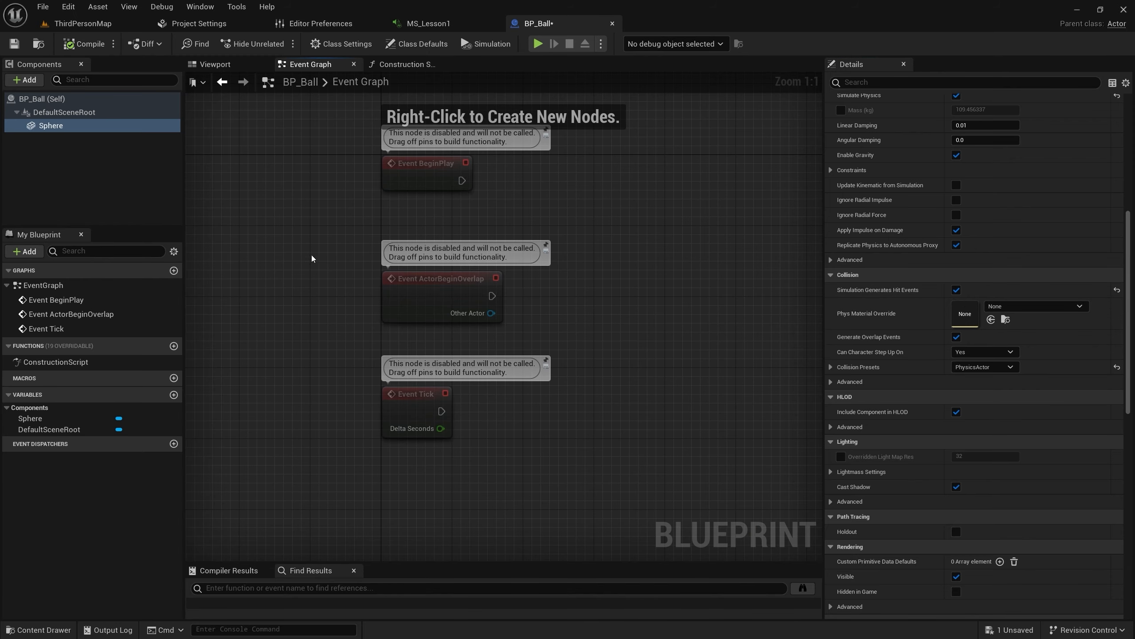
pyautogui.moveTo(300, 241); pyautogui.dragTo(528, 462)
pyautogui.press('Delete')
pyautogui.rightClick(404, 245)
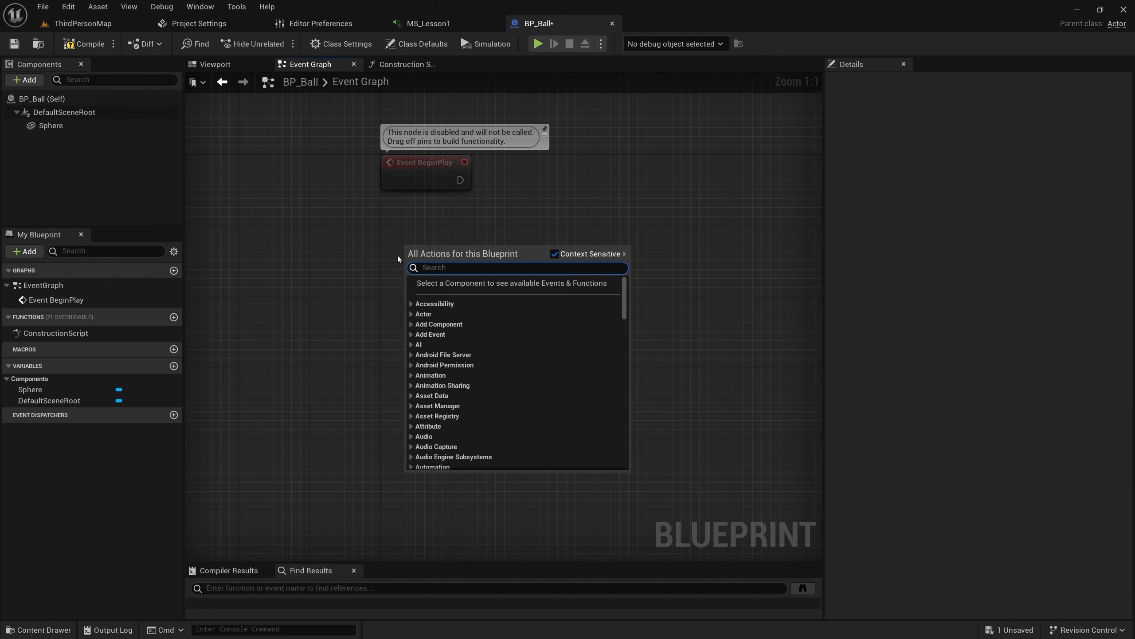
pyautogui.write('hit')
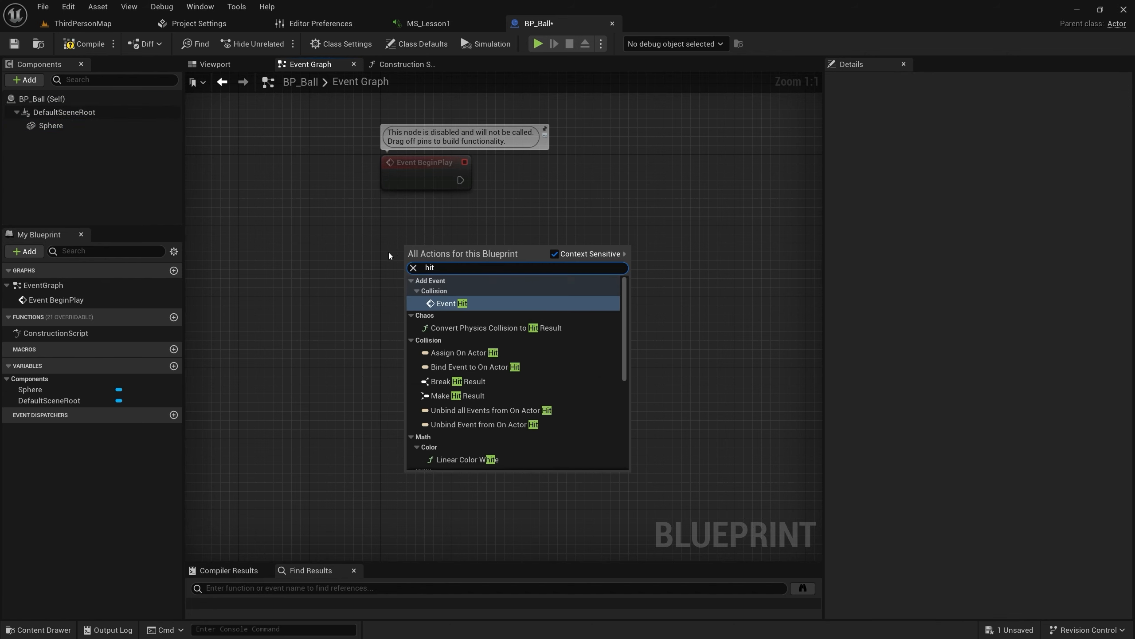
pyautogui.click(449, 305)
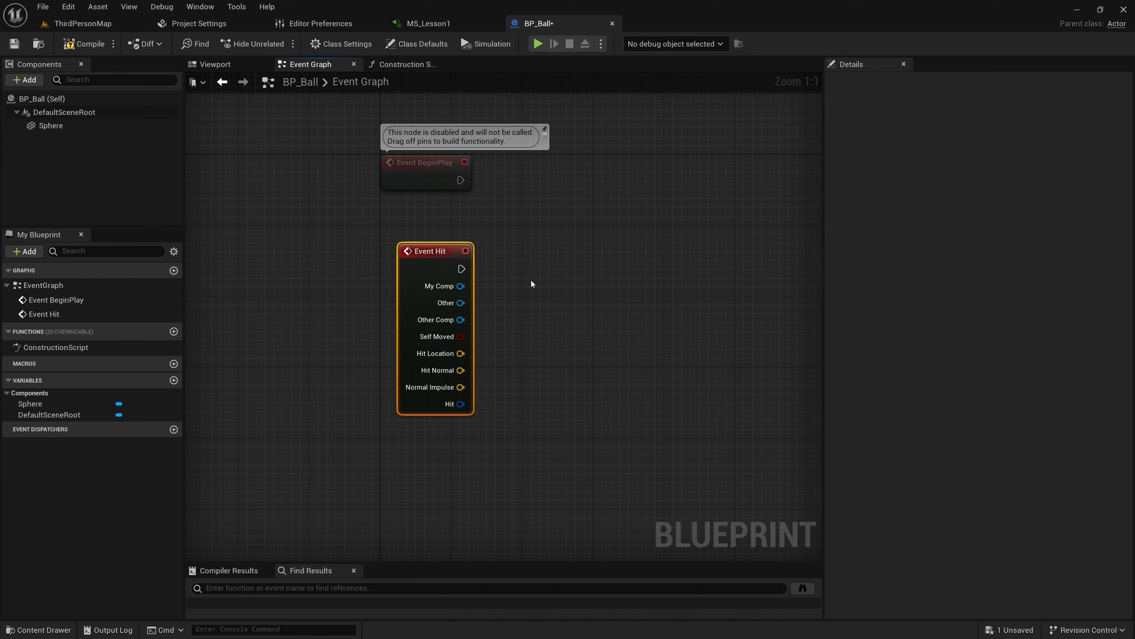
# Add a Set Life Span node connected to the execution output of Event Hit
pyautogui.moveTo(531, 284); pyautogui.dragTo(476, 284, button='right')
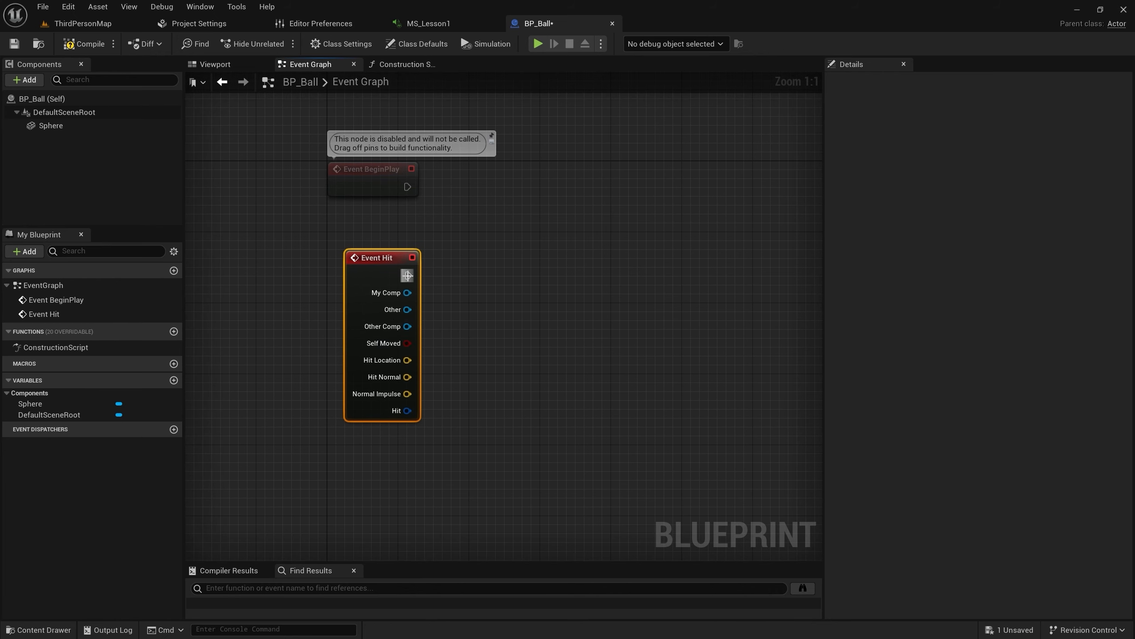
pyautogui.moveTo(407, 276); pyautogui.dragTo(487, 278)
pyautogui.write('setlif')
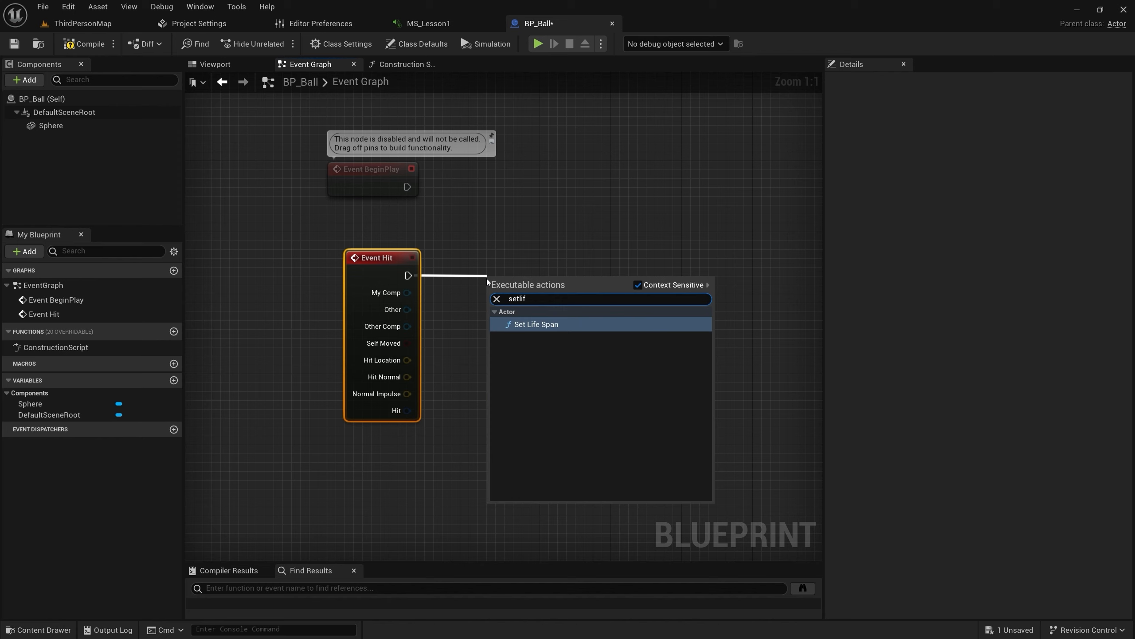
pyautogui.press('Return')
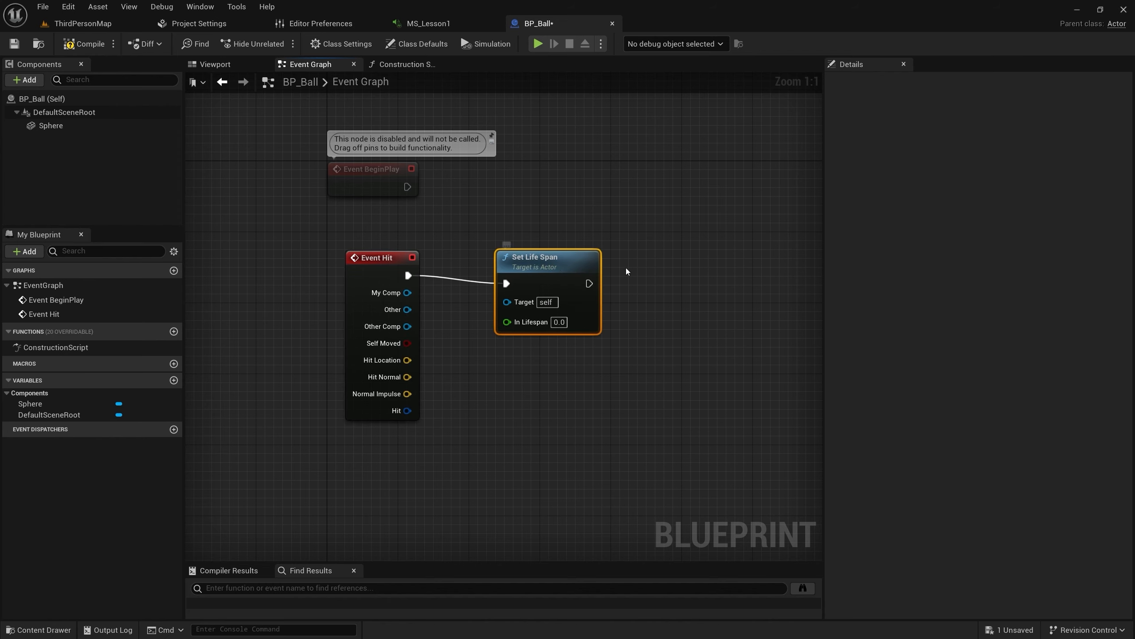
# Set the Set Life Span node's In Lifespan to 5.0, then compile and save the BP_Ball blueprint
pyautogui.click(561, 322)
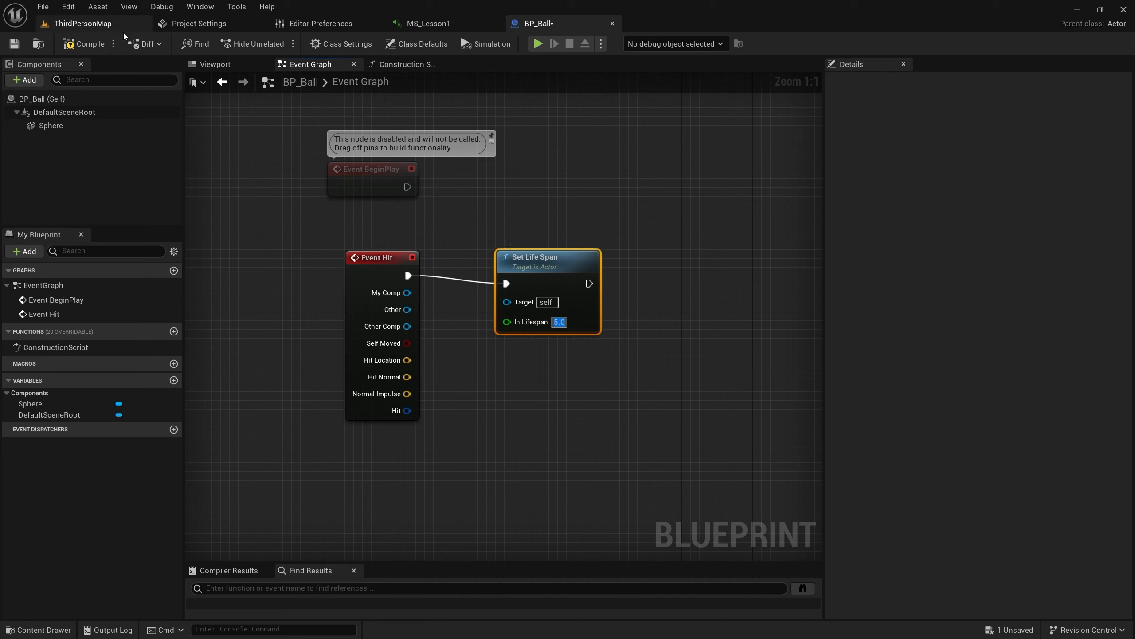
pyautogui.click(84, 43)
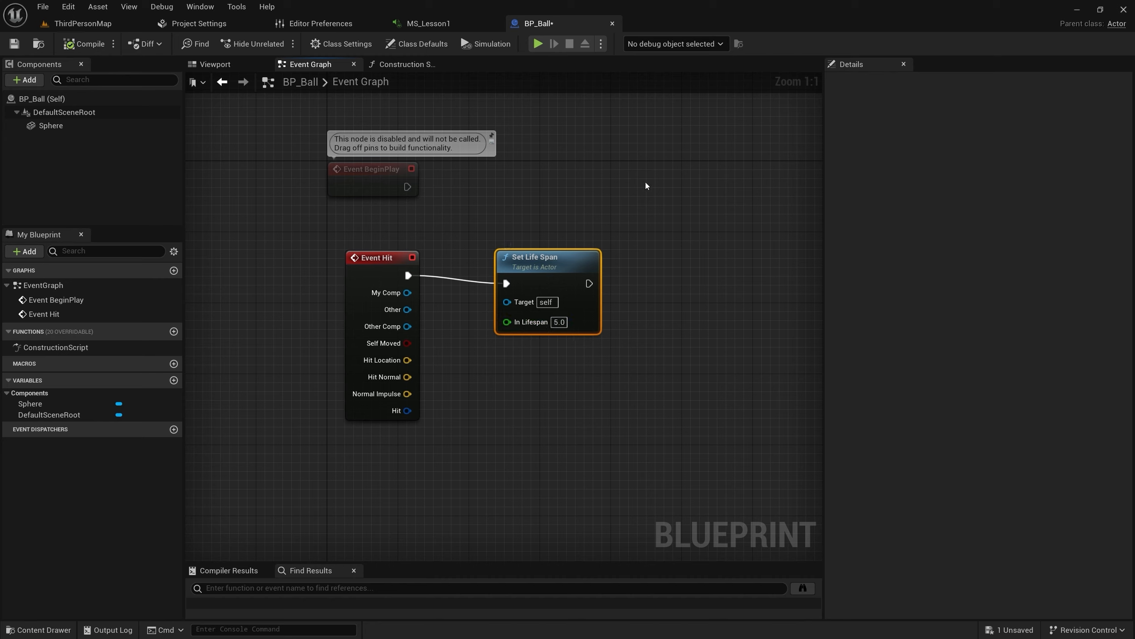
pyautogui.click(13, 44)
# Return to ThirdPersonMap and create an Actor Blueprint class named BP_BallSpawner in the World folder
pyautogui.click(64, 26)
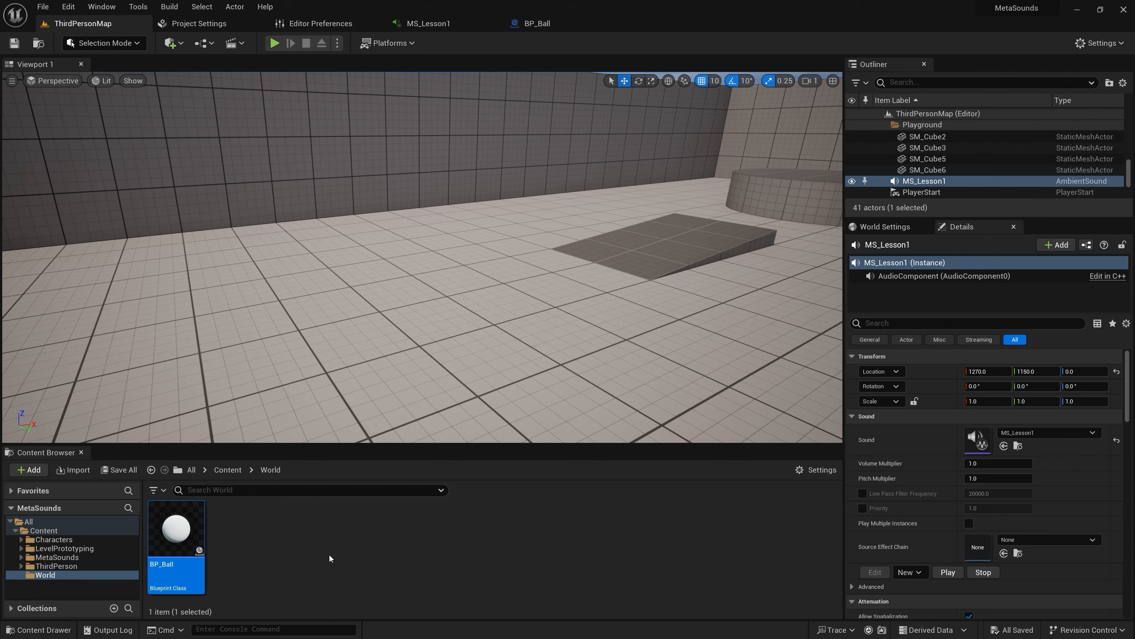
pyautogui.rightClick(300, 531)
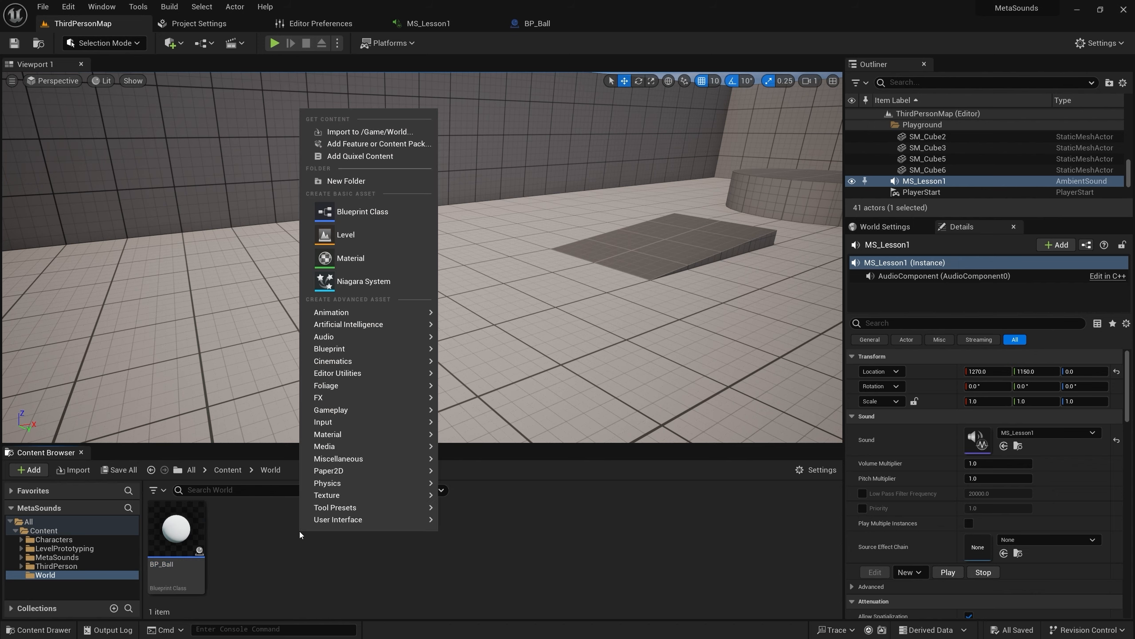
pyautogui.click(348, 209)
pyautogui.click(447, 244)
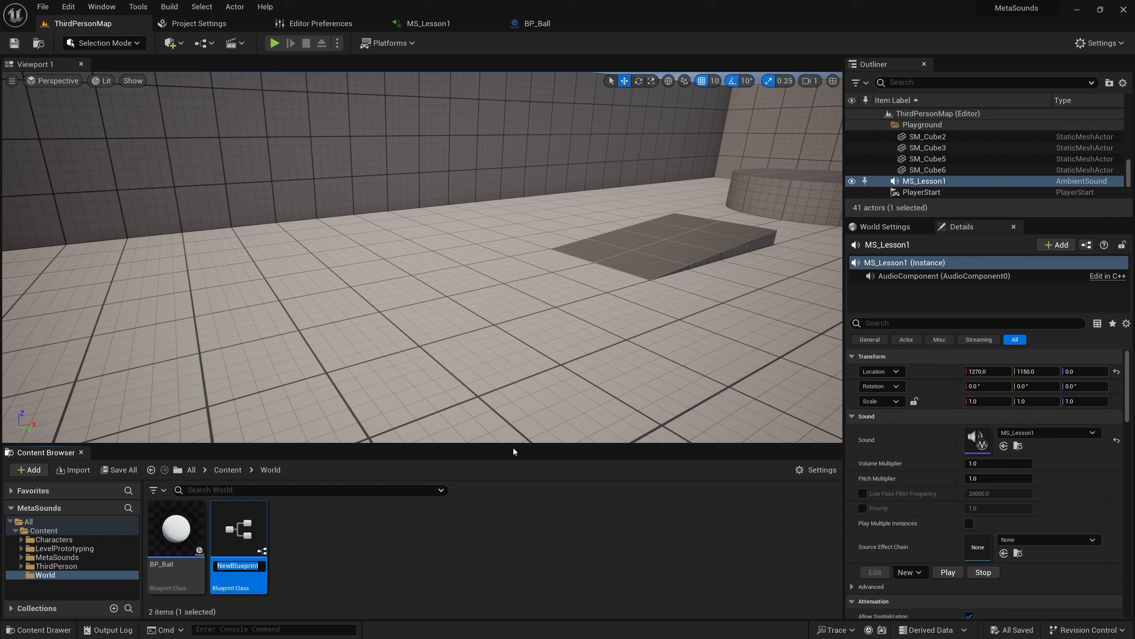
pyautogui.write('BP')
pyautogui.write('_Ba')
pyautogui.write('llSpawner')
pyautogui.press('Return')
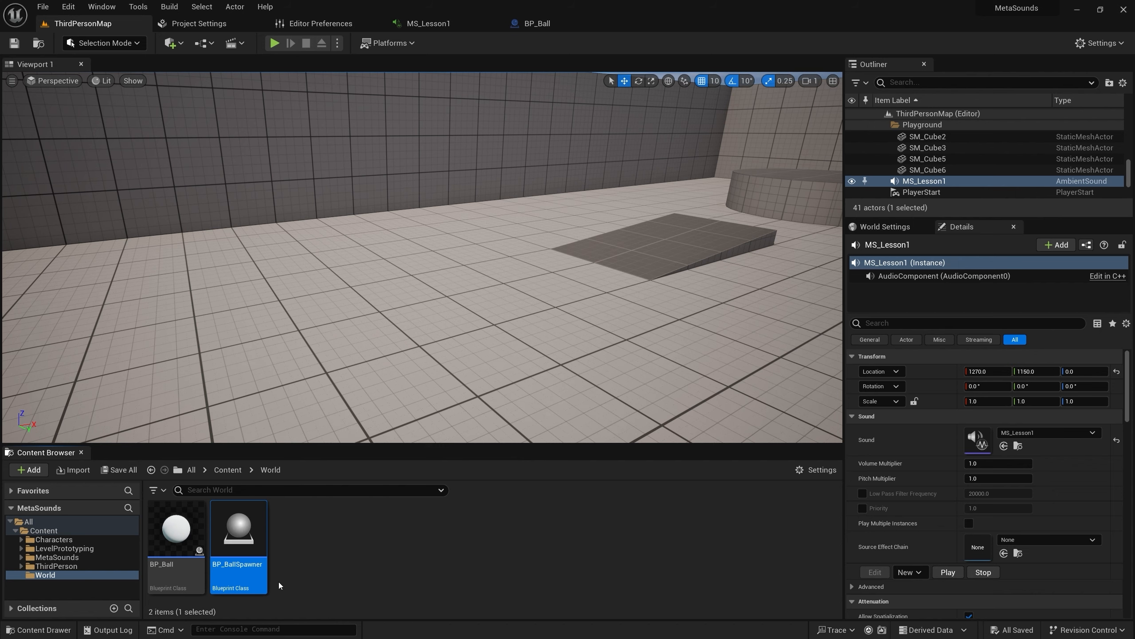
# Open BP_BallSpawner's Event Graph and delete the ActorBeginOverlap and Tick event nodes
pyautogui.doubleClick(239, 573)
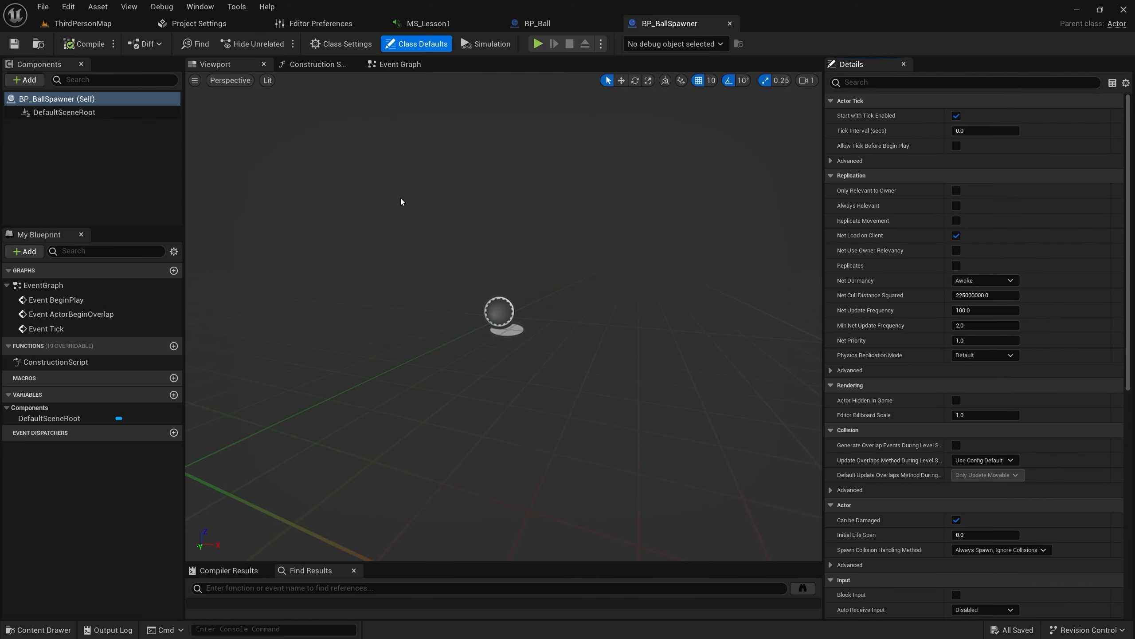
pyautogui.click(399, 64)
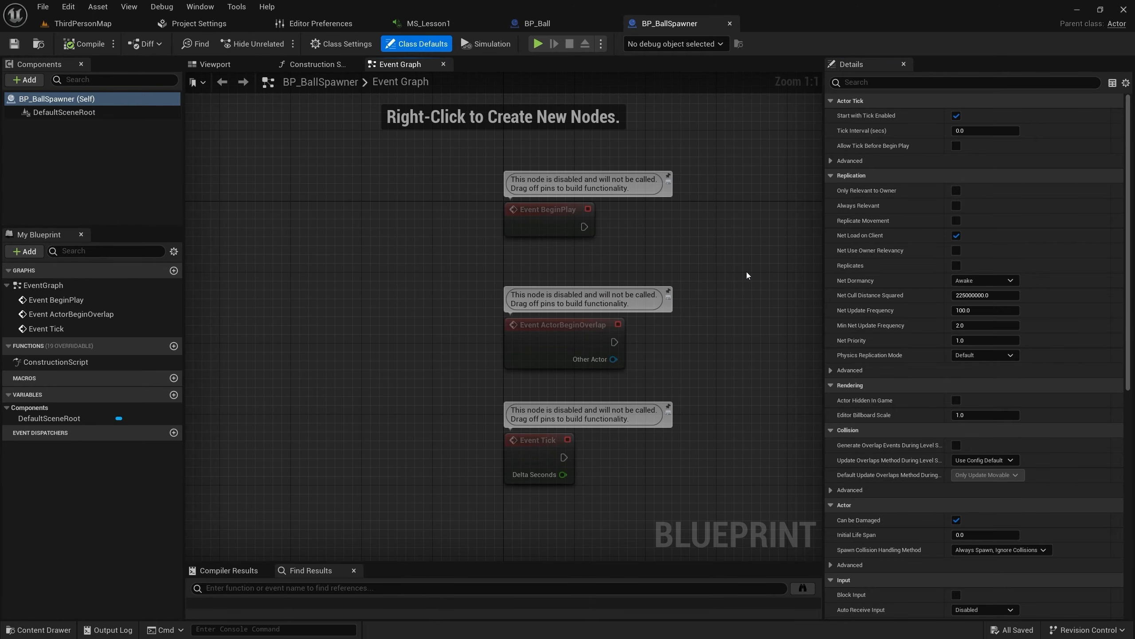
pyautogui.moveTo(734, 268); pyautogui.dragTo(575, 195, button='right')
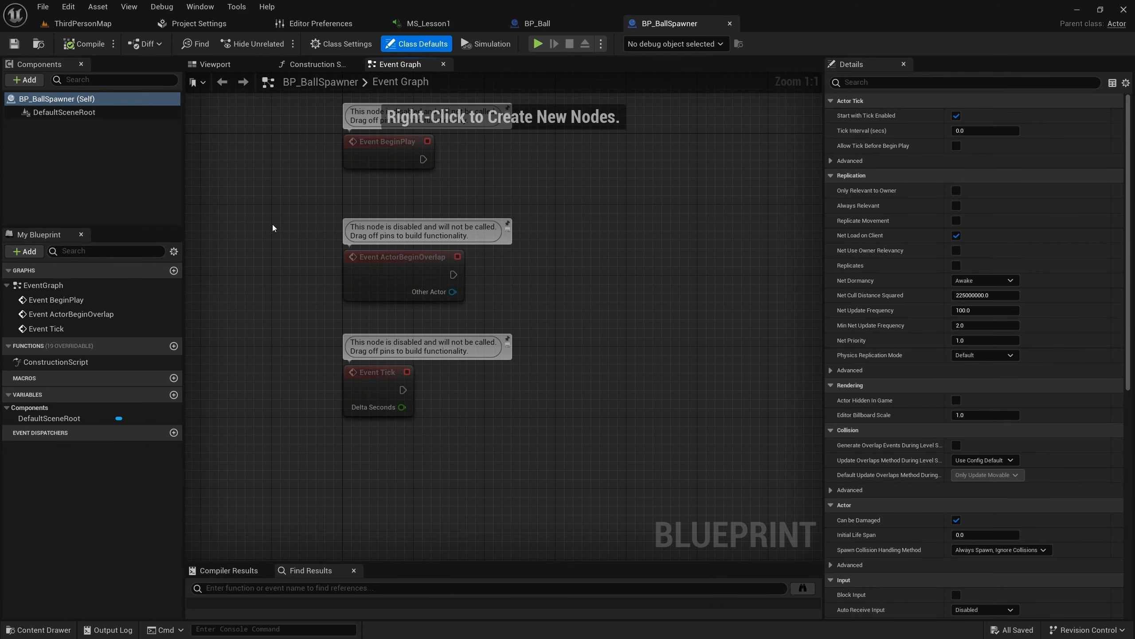
pyautogui.moveTo(271, 220); pyautogui.dragTo(459, 437)
pyautogui.press('Delete')
# Add a Set Timer by Event node after Event BeginPlay, with Time set to 2.0 and Looping enabled
pyautogui.moveTo(446, 211); pyautogui.dragTo(464, 301, button='right')
pyautogui.keyDown('ctrl'); pyautogui.scroll(3, 445, 218); pyautogui.keyUp('ctrl')
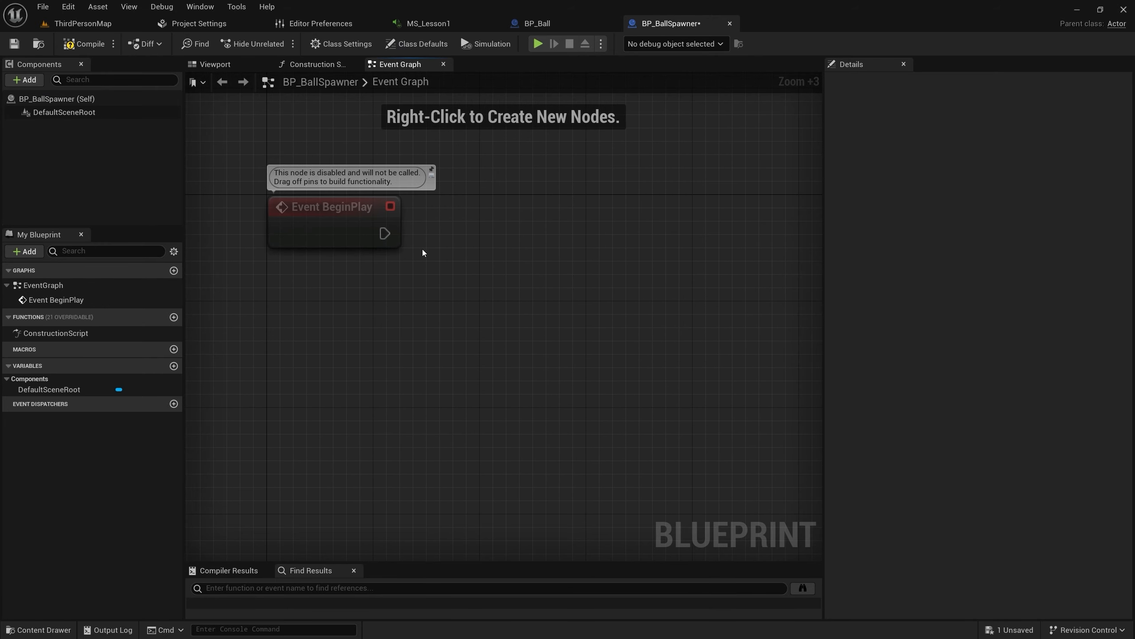
pyautogui.moveTo(384, 233); pyautogui.dragTo(510, 233)
pyautogui.write('sett')
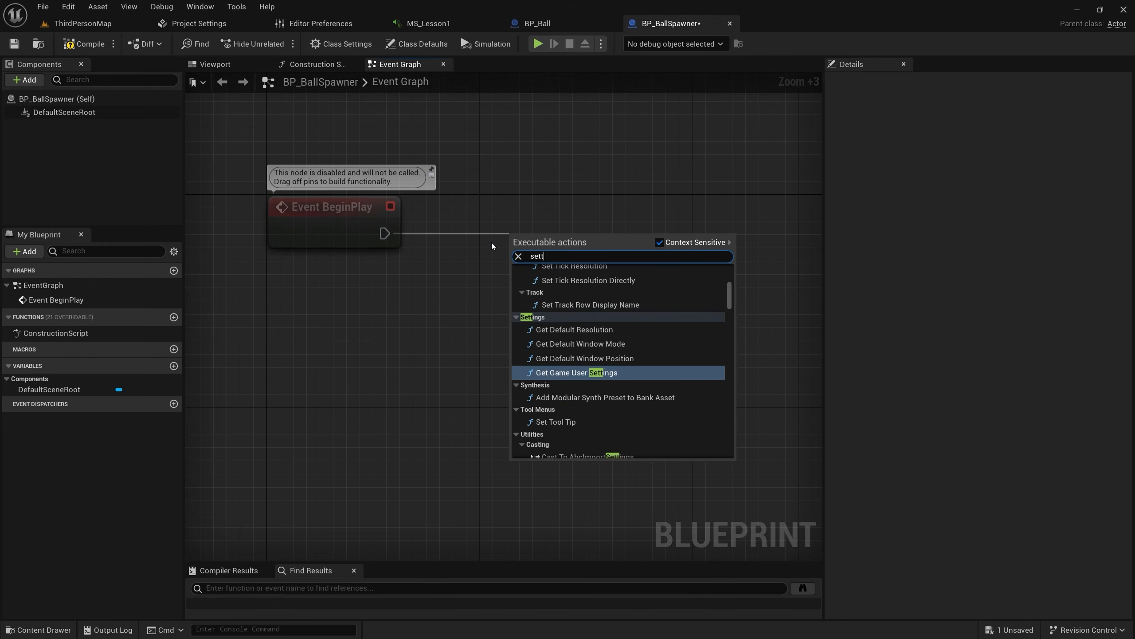
pyautogui.write('imer')
pyautogui.click(573, 291)
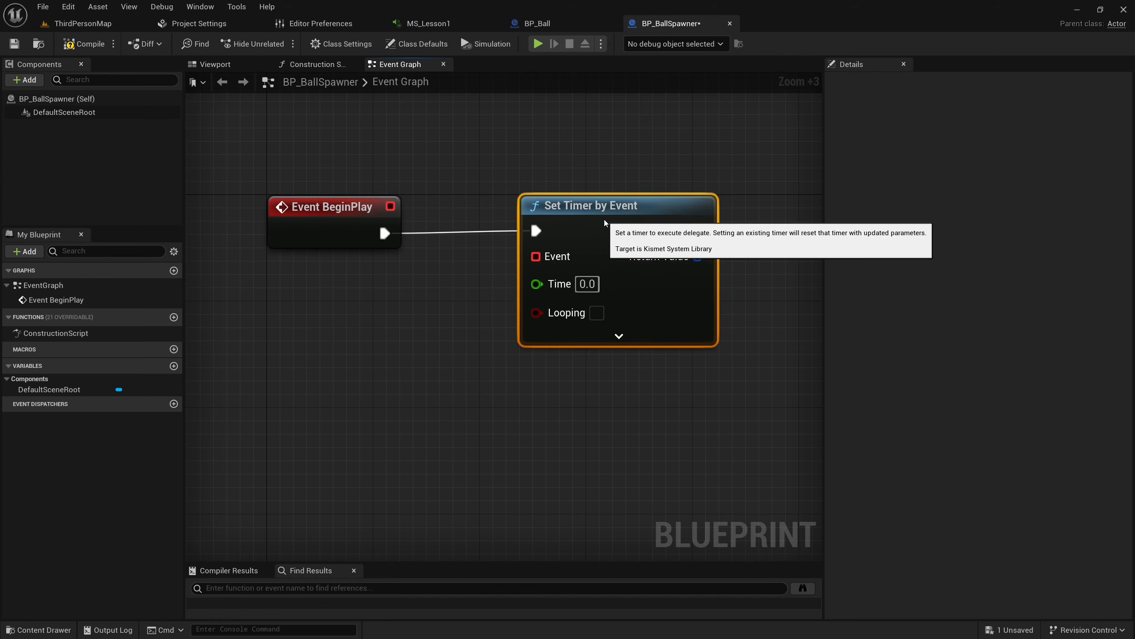
pyautogui.click(587, 283)
pyautogui.write('2')
pyautogui.moveTo(572, 317); pyautogui.dragTo(592, 196, button='right')
pyautogui.click(617, 193)
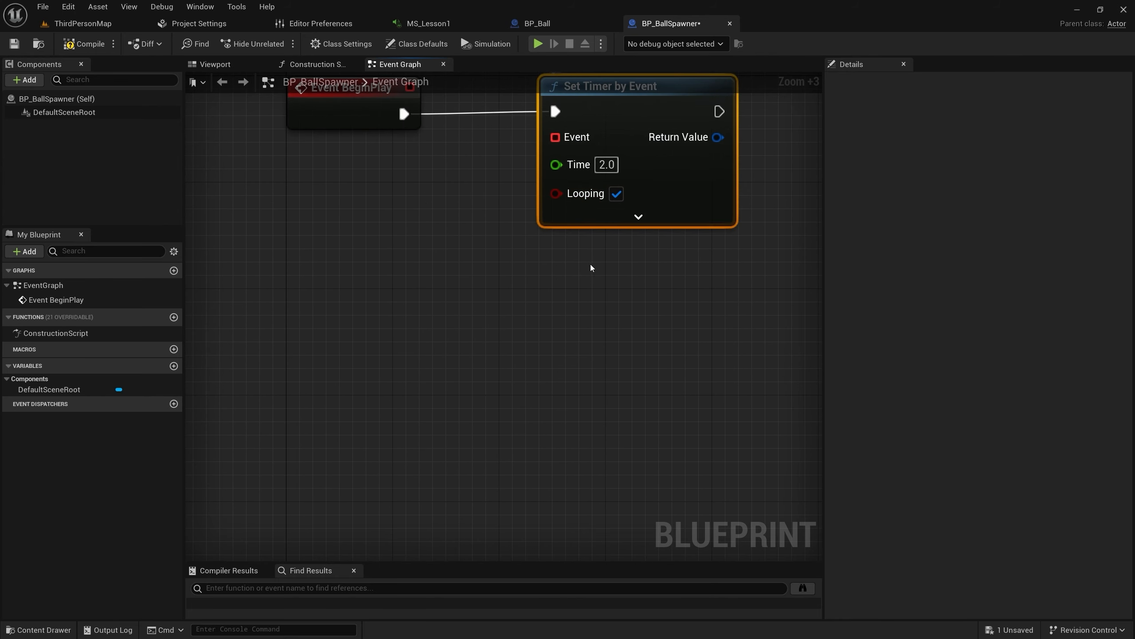
# Add a custom event named OnSpawn connected to the timer node's Event pin
pyautogui.moveTo(556, 137); pyautogui.dragTo(424, 264)
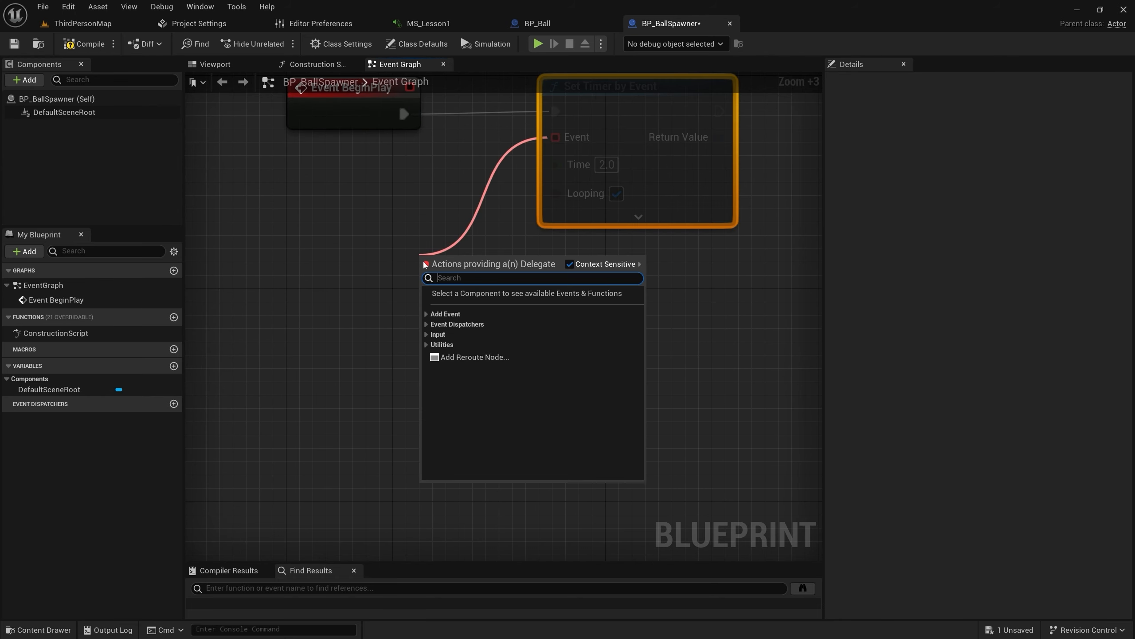
pyautogui.write('custo')
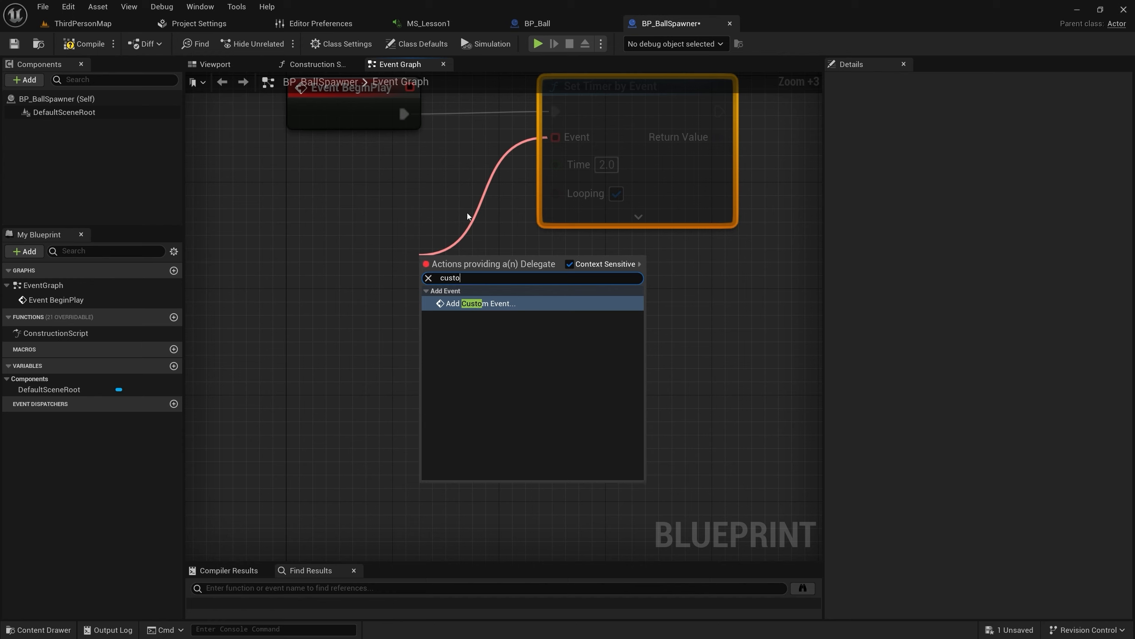
pyautogui.click(480, 304)
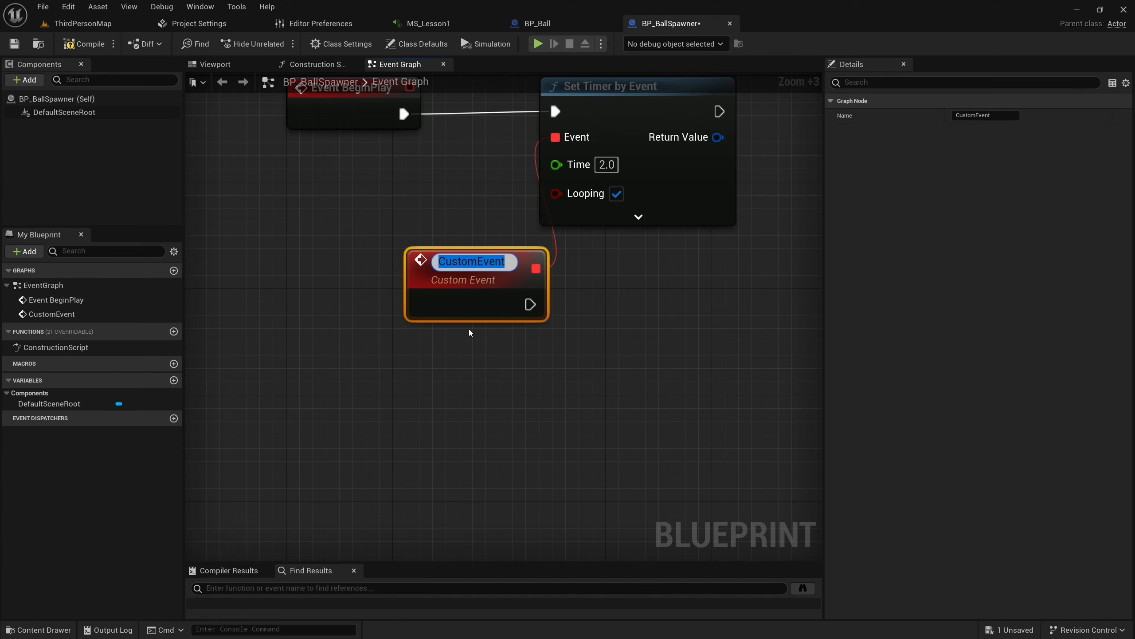
pyautogui.write('OnSpawn')
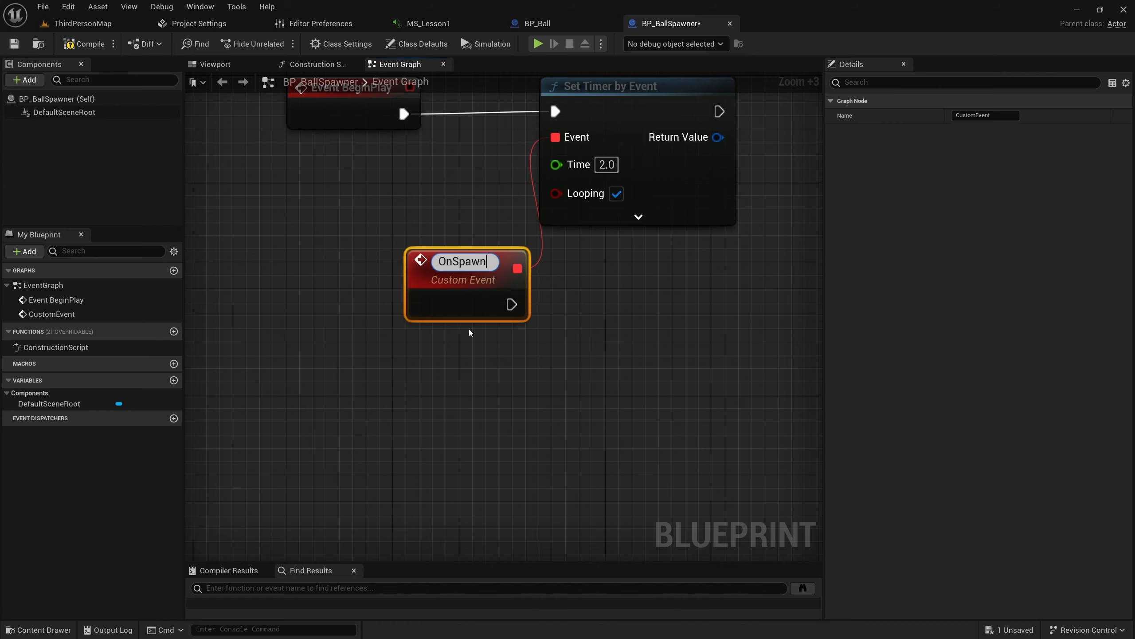
pyautogui.press('Return')
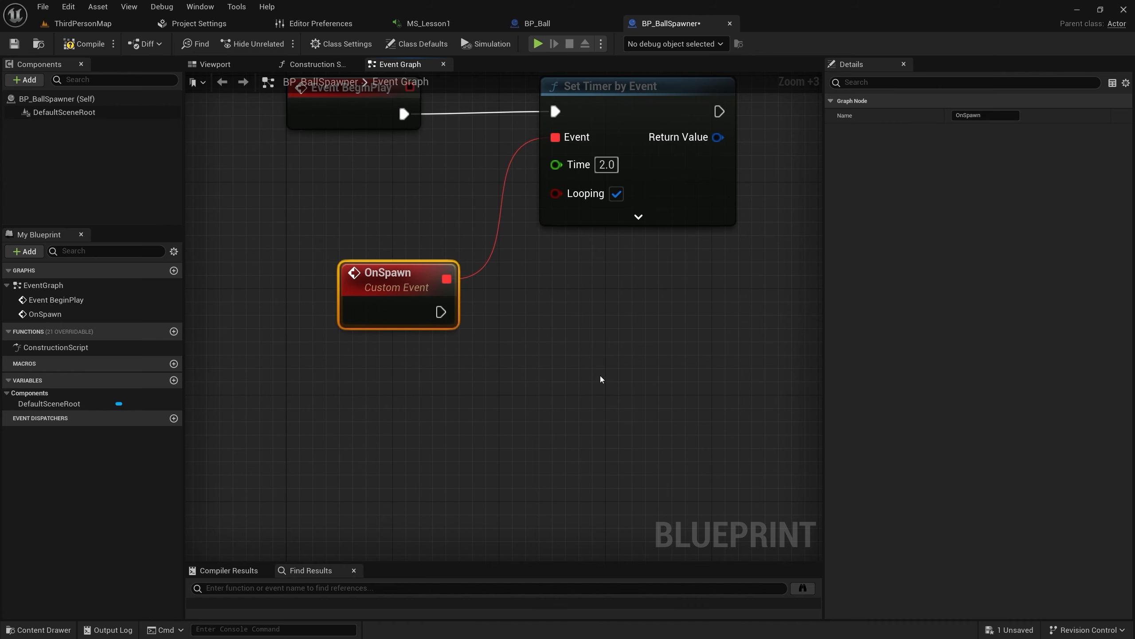
# Add a Spawn Actor from Class node executed by OnSpawn and set its Class to BP_Ball
pyautogui.moveTo(590, 342); pyautogui.dragTo(481, 305, button='right')
pyautogui.moveTo(336, 267); pyautogui.dragTo(446, 270)
pyautogui.write('spawn actor')
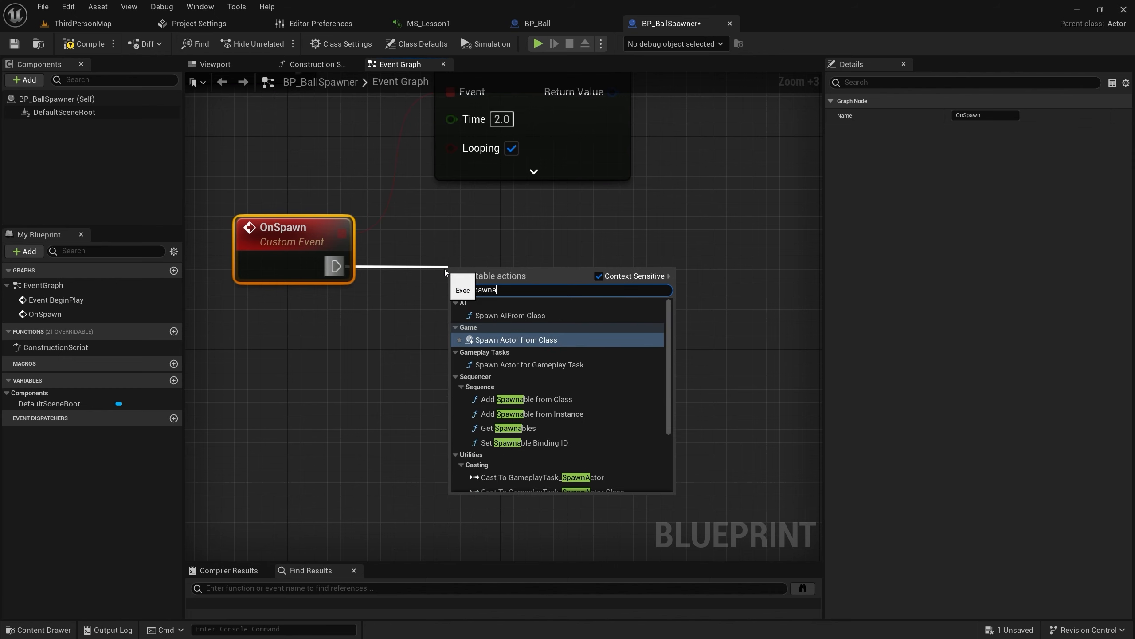
pyautogui.press('Return')
pyautogui.moveTo(463, 272); pyautogui.dragTo(437, 245)
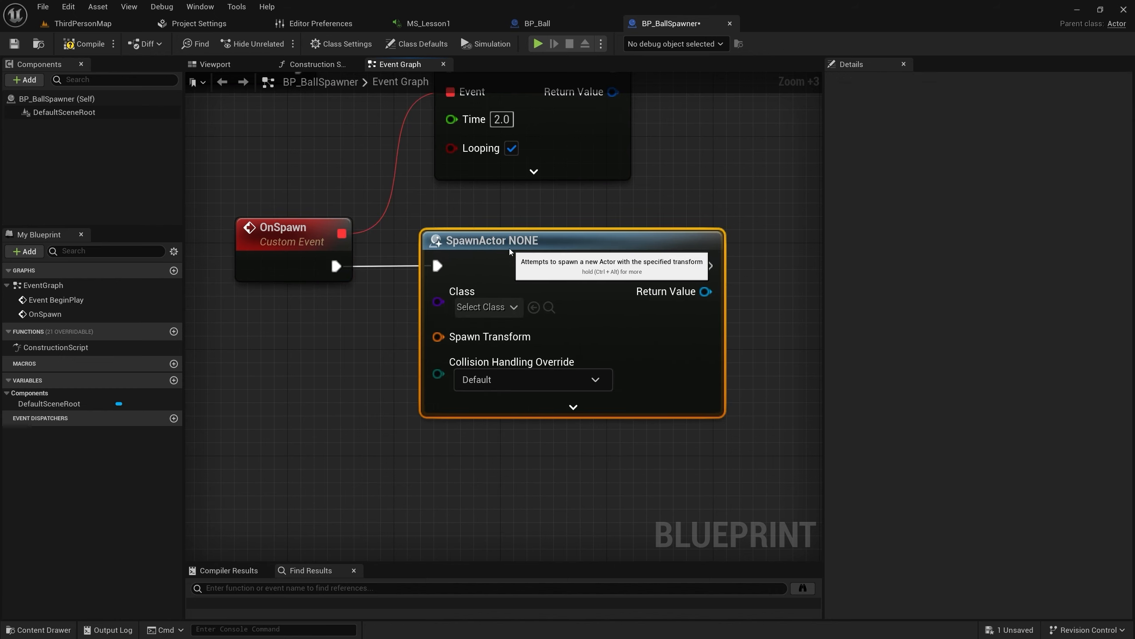
pyautogui.click(486, 307)
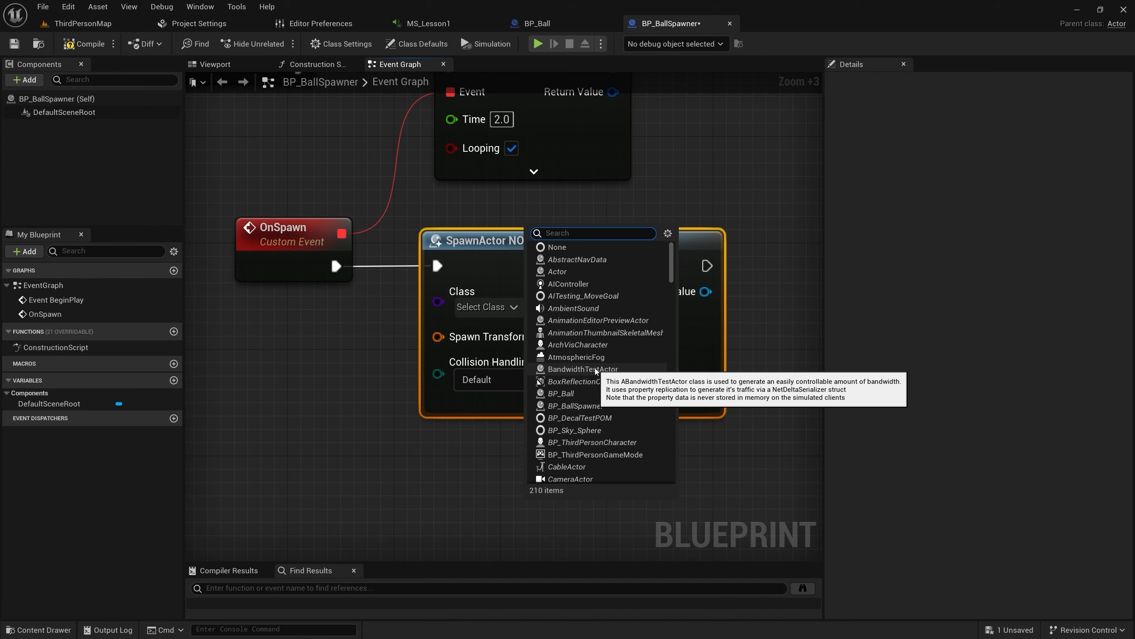
pyautogui.write('ball')
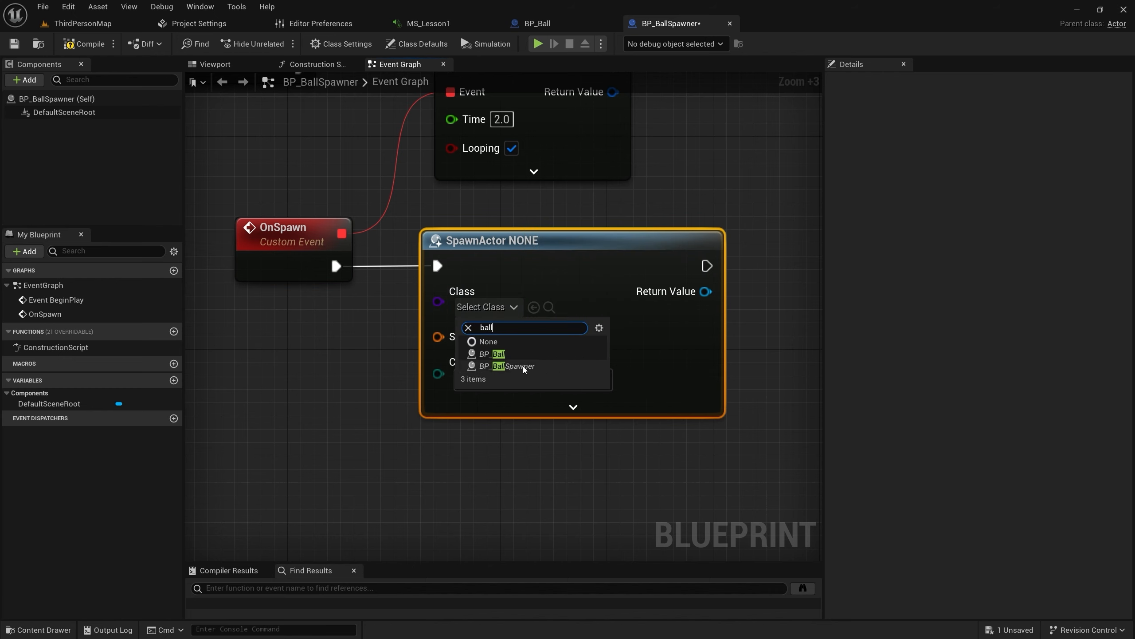
pyautogui.click(498, 356)
# Split the SpawnActor node's Spawn Transform pin into location, rotation and scale, and close the Details panel to widen the graph
pyautogui.moveTo(405, 372); pyautogui.dragTo(371, 277, button='right')
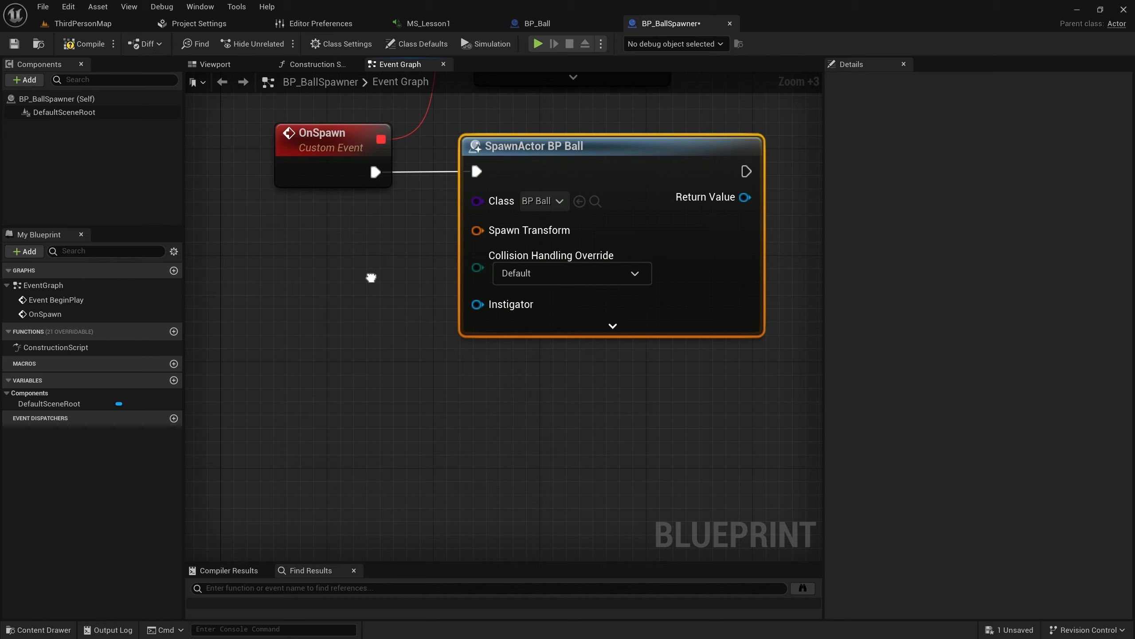
pyautogui.moveTo(371, 277); pyautogui.dragTo(425, 274, button='right')
pyautogui.moveTo(456, 278); pyautogui.dragTo(459, 276, button='right')
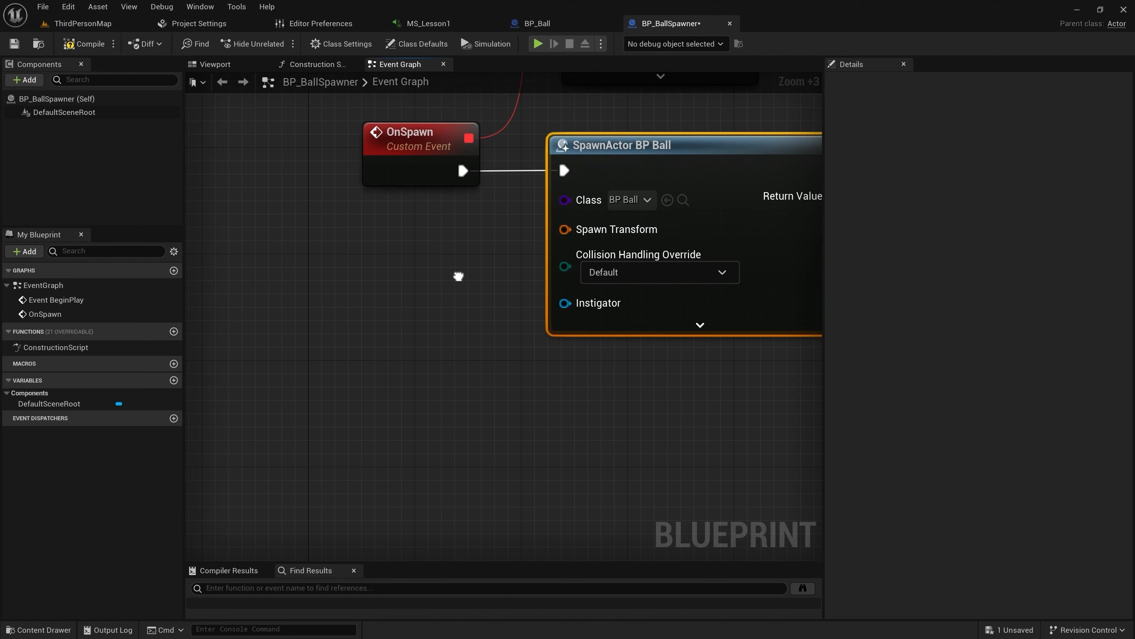
pyautogui.rightClick(570, 235)
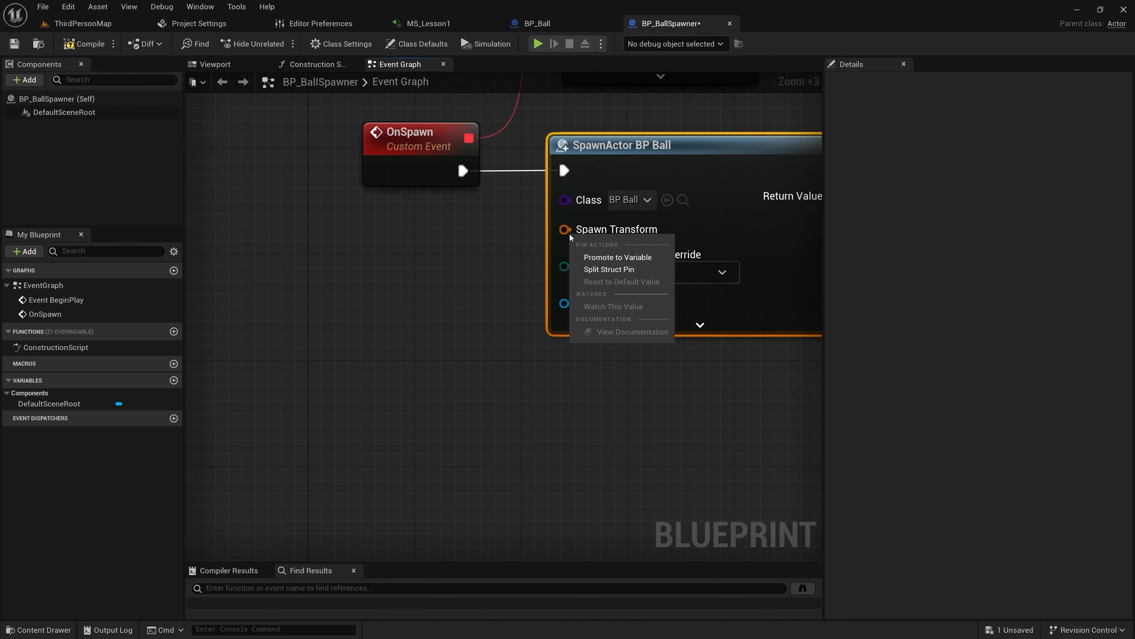
pyautogui.click(609, 268)
pyautogui.moveTo(494, 283); pyautogui.dragTo(527, 277, button='right')
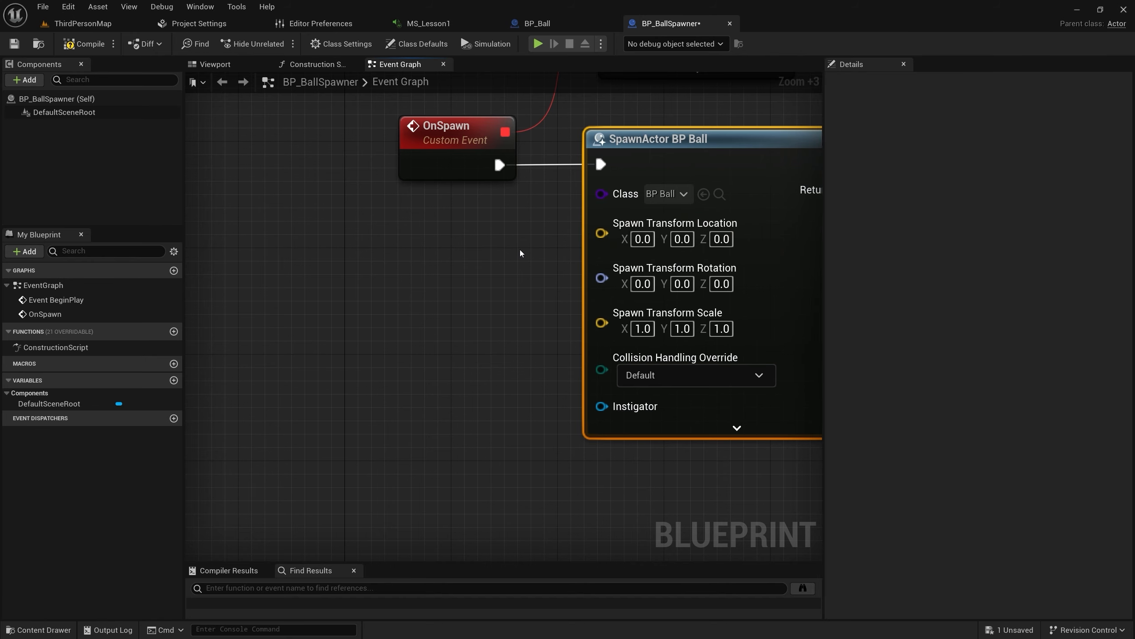
pyautogui.moveTo(520, 252); pyautogui.dragTo(528, 250, button='right')
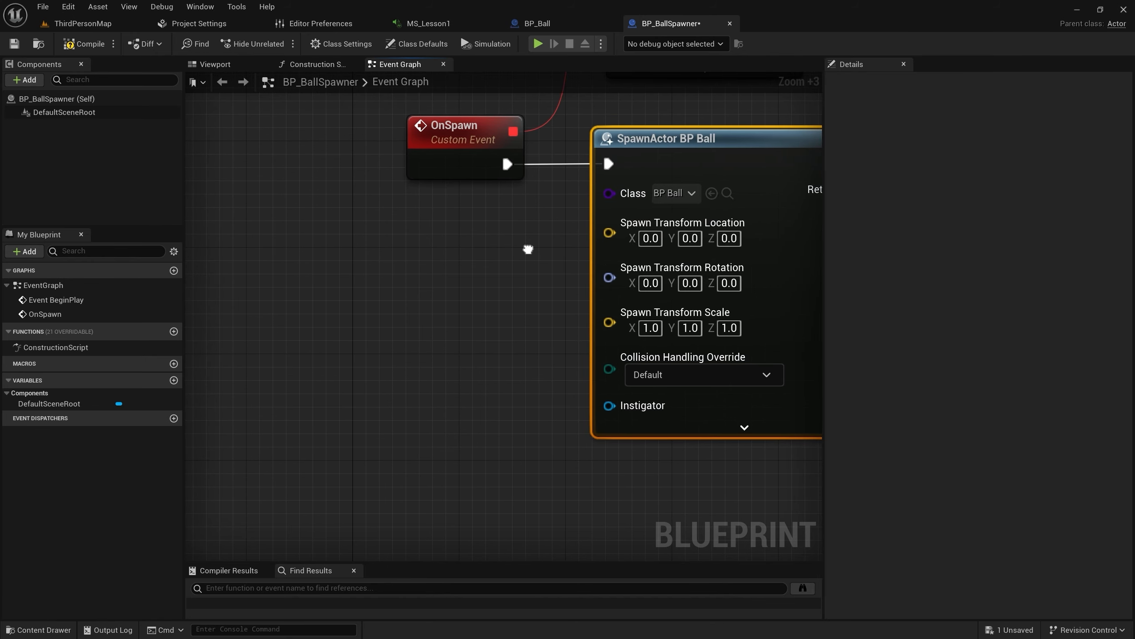
pyautogui.click(904, 64)
# Feed Spawn Transform Location from a new Random Point in Bounding Box node placed below the OnSpawn event
pyautogui.moveTo(558, 329); pyautogui.dragTo(677, 299, button='right')
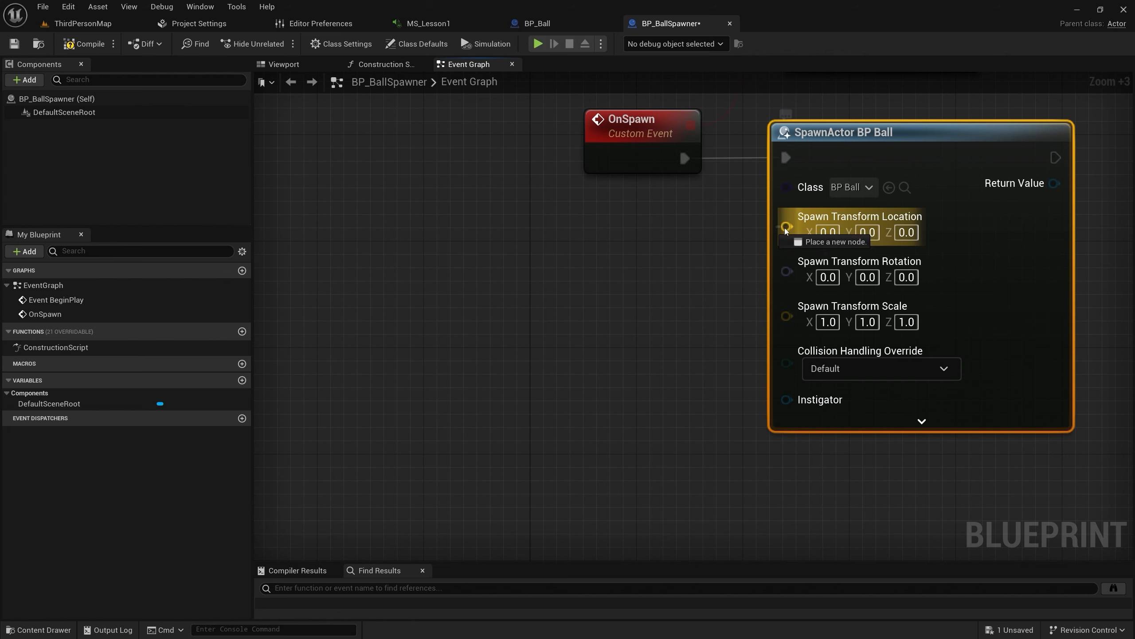
pyautogui.moveTo(786, 229); pyautogui.dragTo(479, 248)
pyautogui.write('ran')
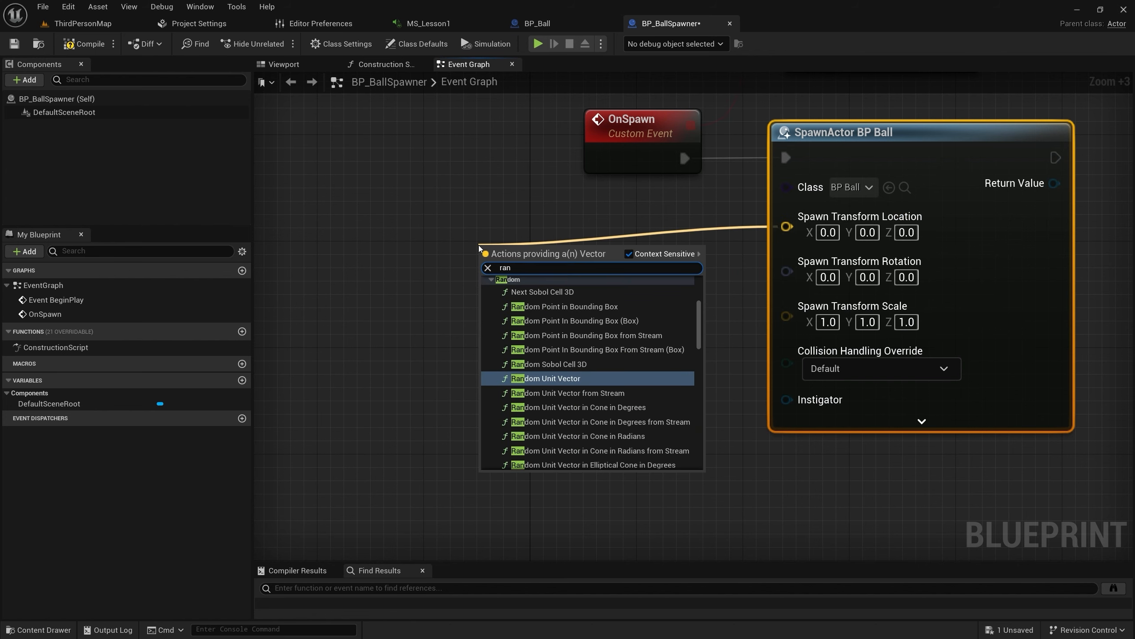
pyautogui.write('dompo')
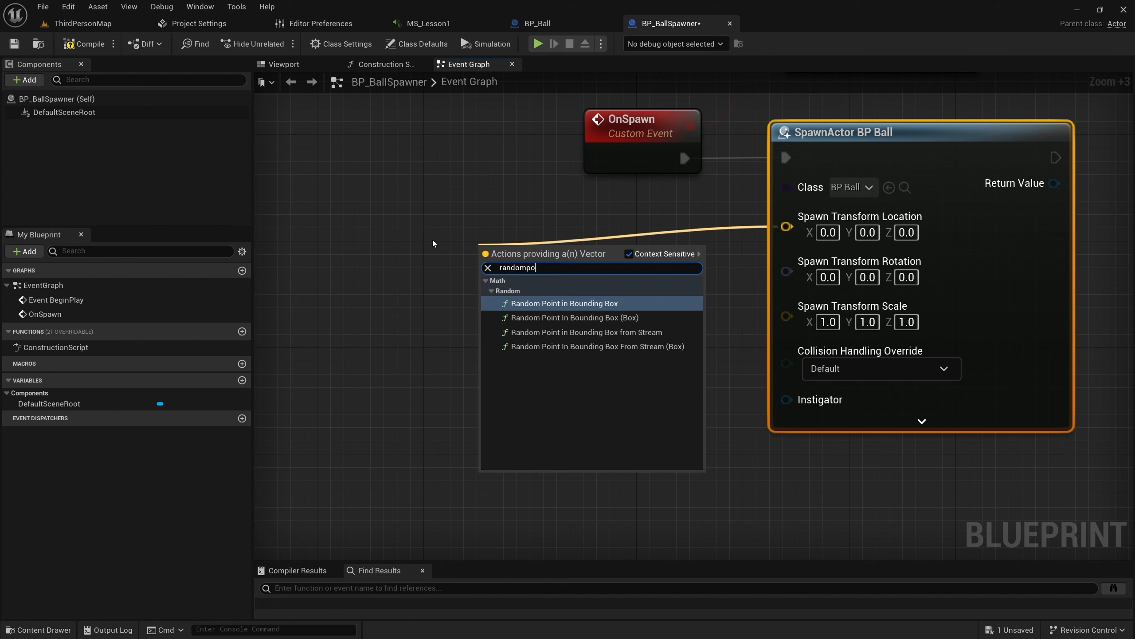
pyautogui.click(544, 309)
pyautogui.click(531, 303)
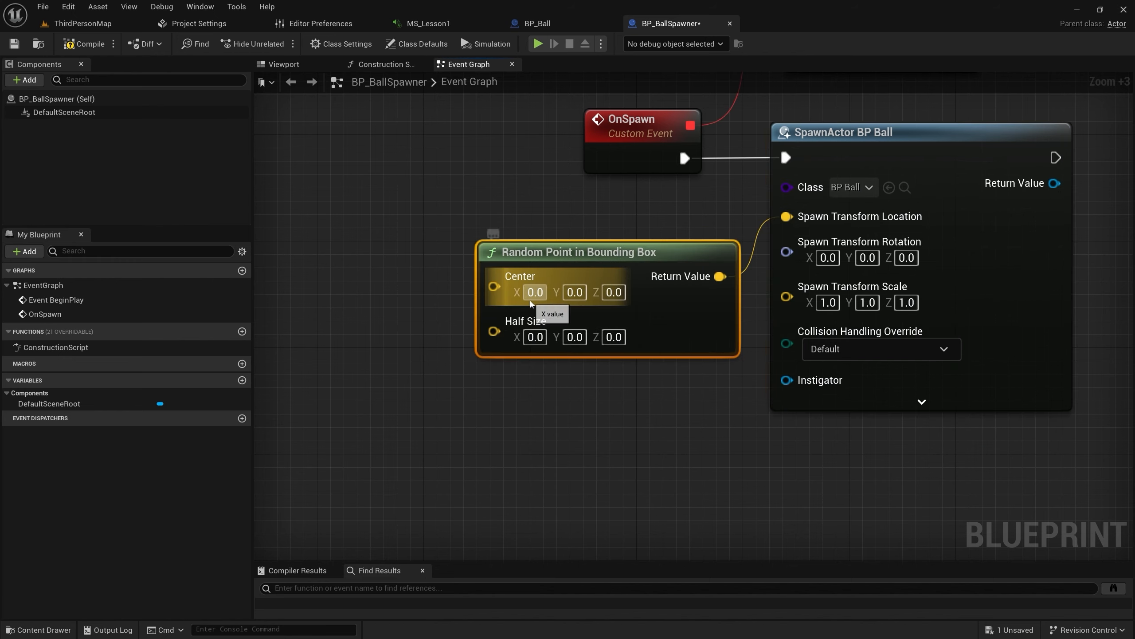
pyautogui.moveTo(586, 256); pyautogui.dragTo(557, 230)
# Add a Get Actor Location node and connect its Return Value to the bounding box node's Center input
pyautogui.moveTo(370, 202); pyautogui.dragTo(536, 237, button='right')
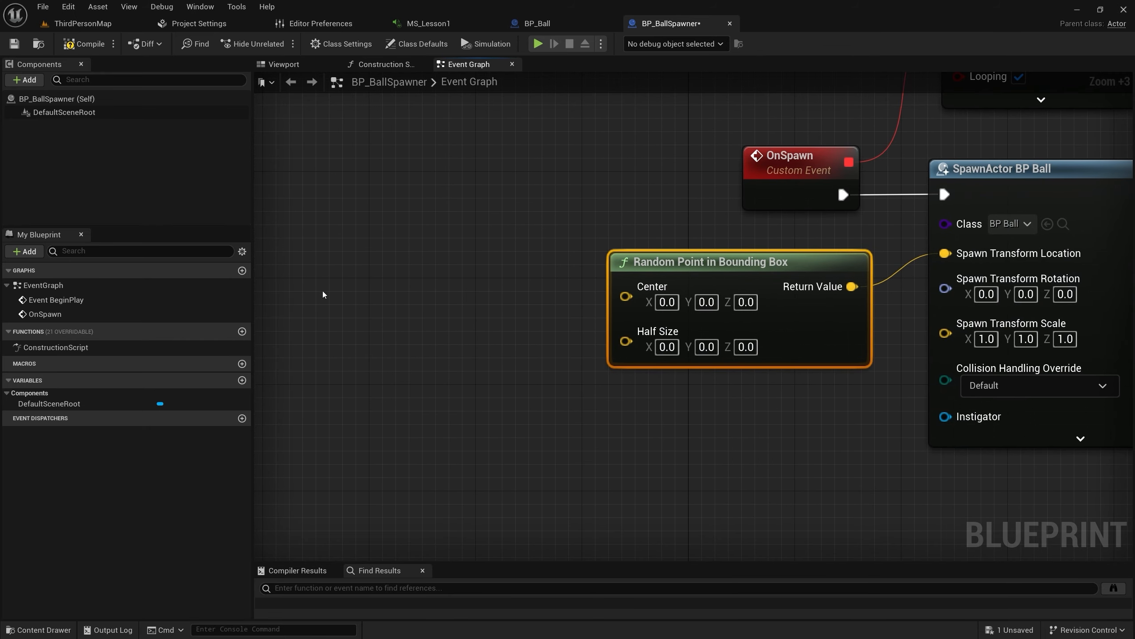
pyautogui.rightClick(341, 265)
pyautogui.write('geta')
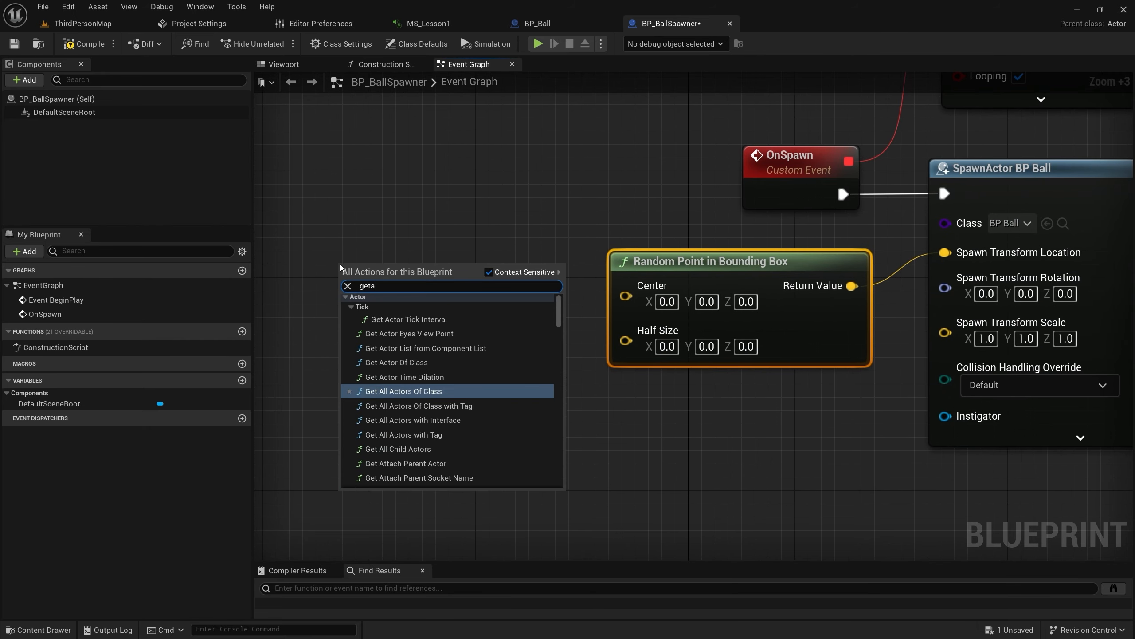
pyautogui.write('ctorl')
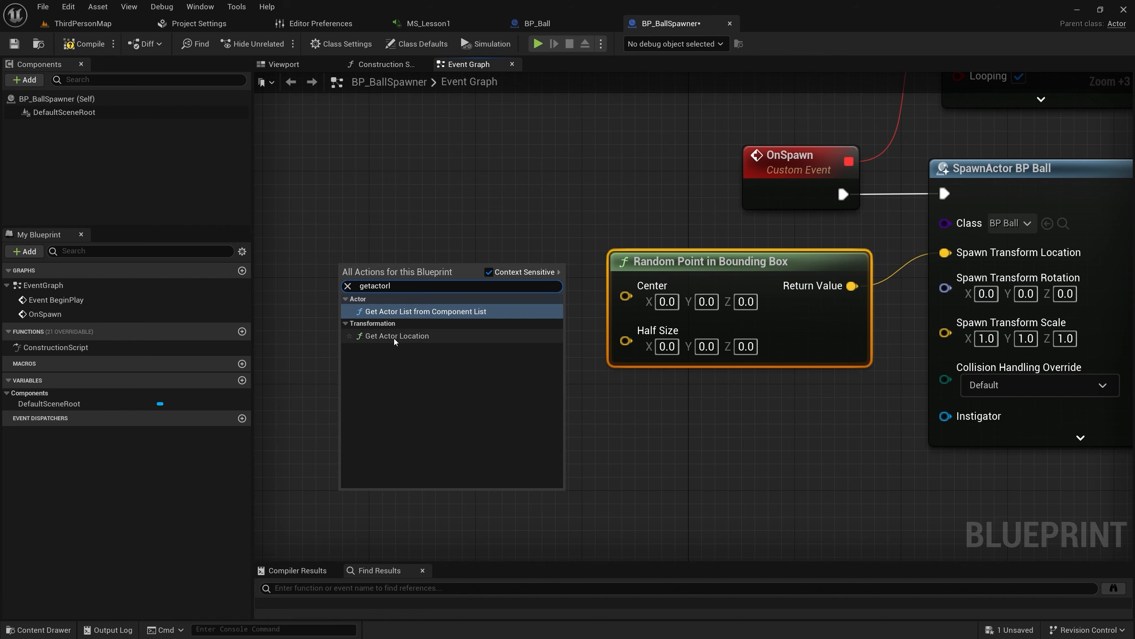
pyautogui.click(394, 336)
pyautogui.moveTo(501, 301); pyautogui.dragTo(624, 297)
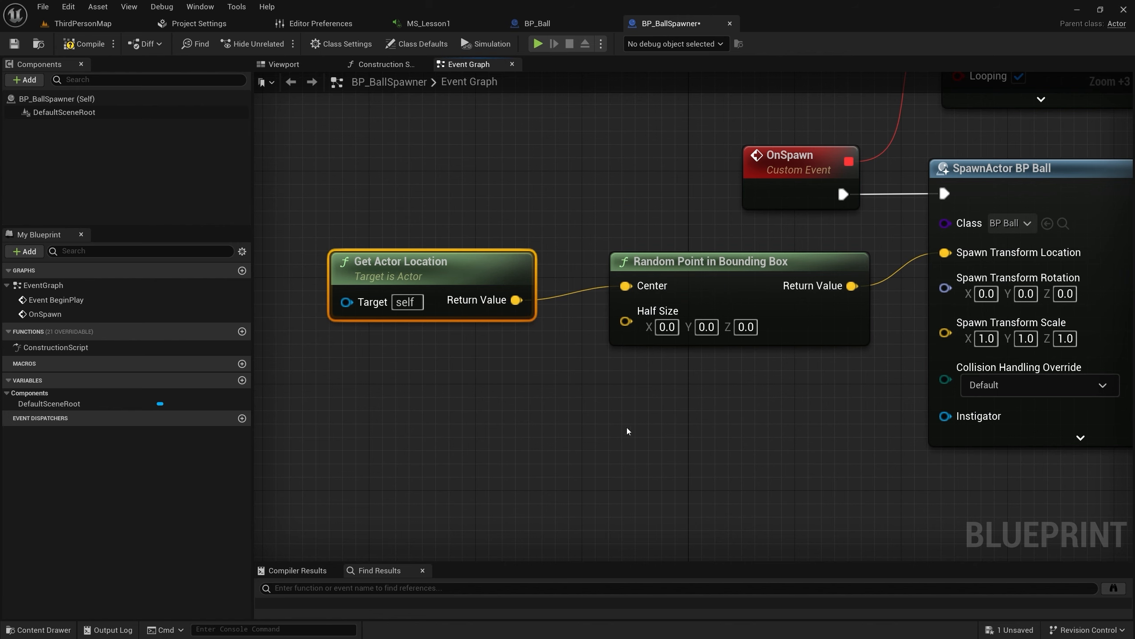
# Feed the bounding box node's Half Size from a new Make Vector node placed below Get Actor Location
pyautogui.moveTo(459, 265)
pyautogui.mouseDown()
pyautogui.moveTo(459, 252)
pyautogui.moveTo(446, 252)
pyautogui.mouseUp()
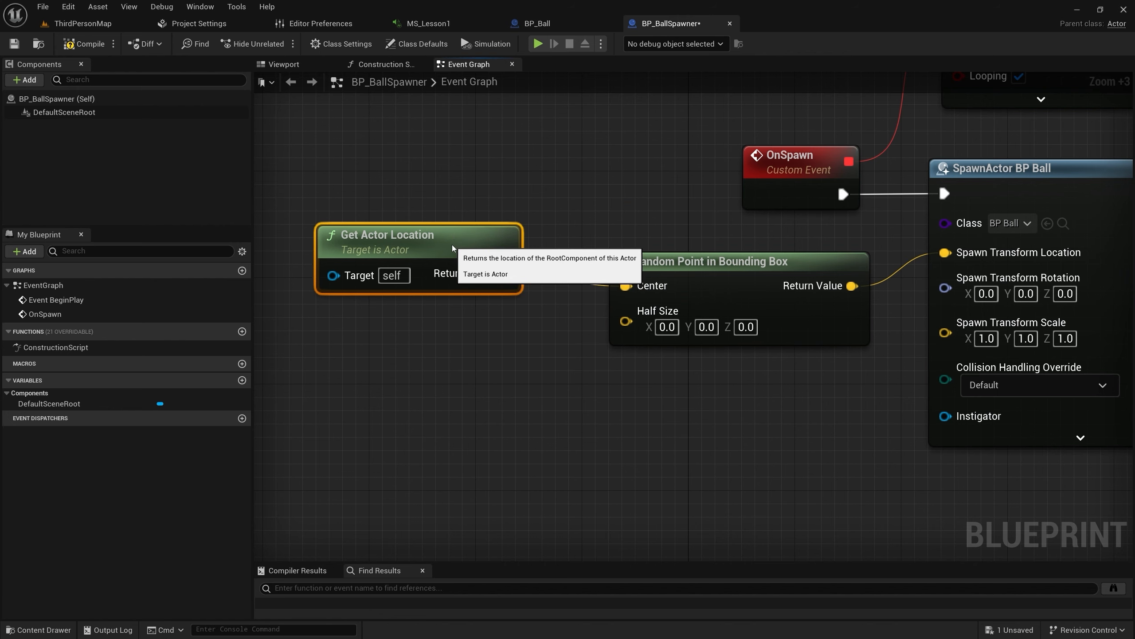
pyautogui.moveTo(620, 335); pyautogui.dragTo(530, 400)
pyautogui.write('make v')
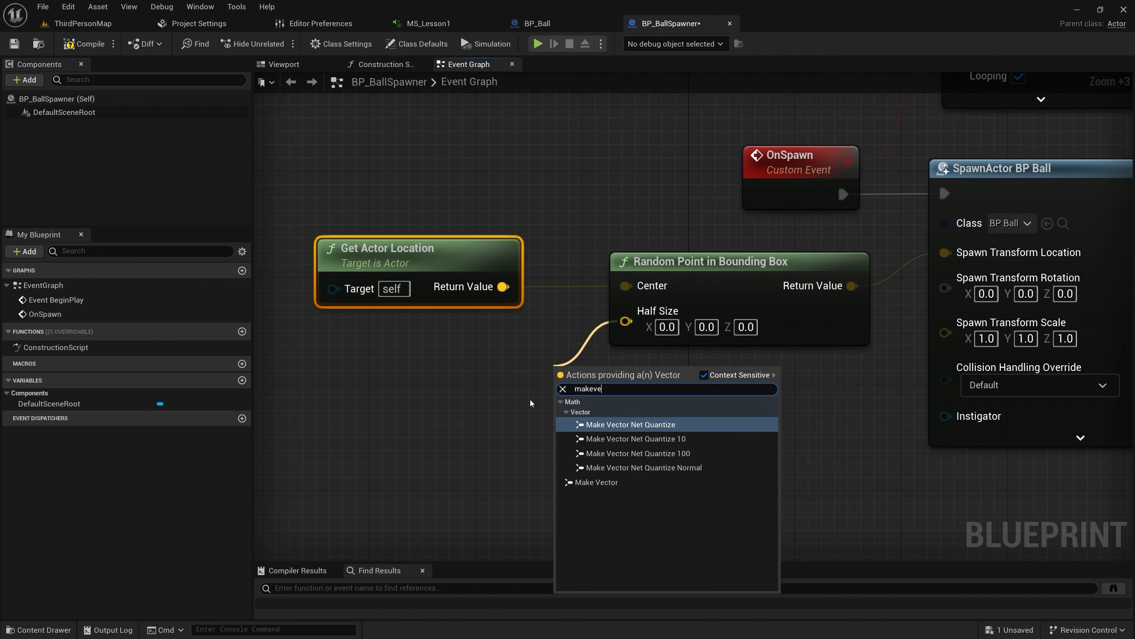
pyautogui.click(587, 476)
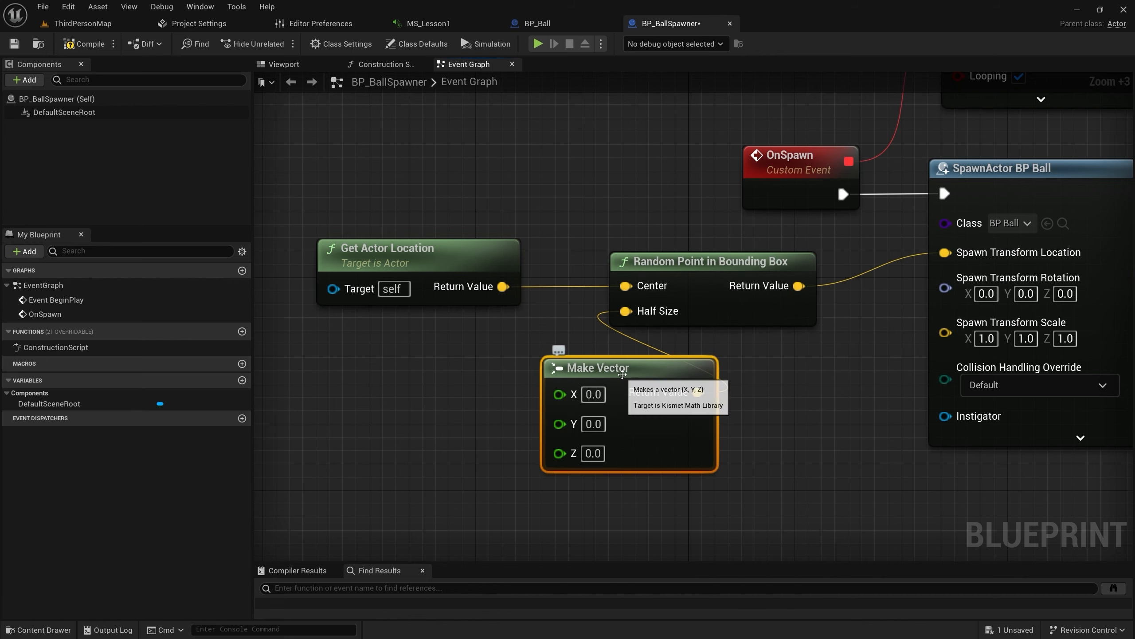
pyautogui.moveTo(559, 368); pyautogui.dragTo(494, 366)
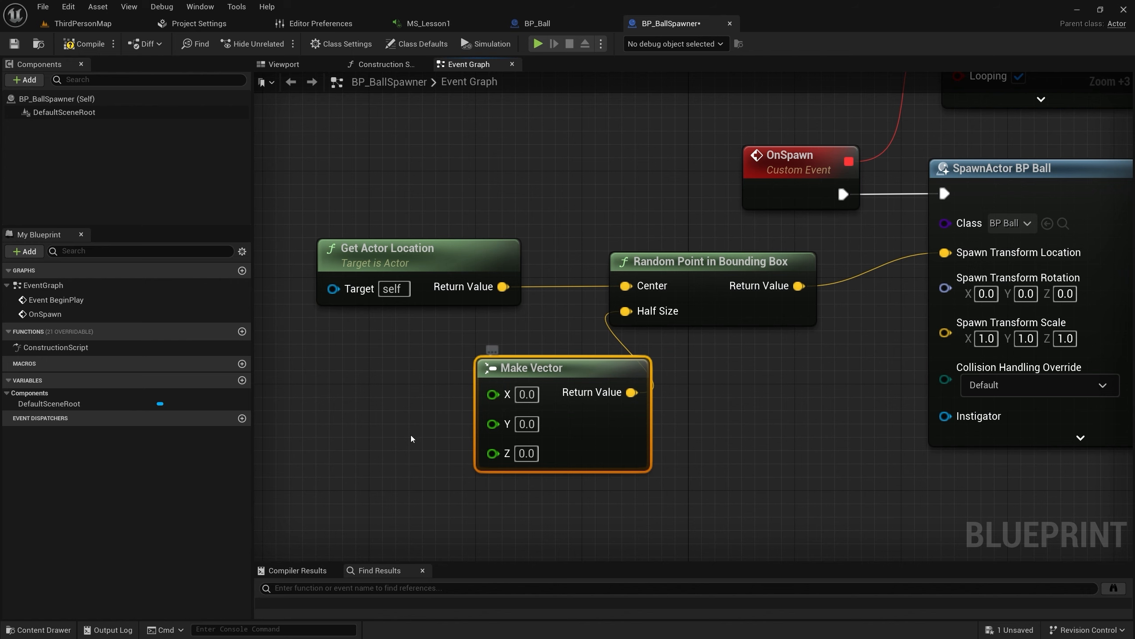
# Set the Make Vector node to X 500, Y 500 and Z 100, and compile BP_BallSpawner
pyautogui.click(528, 395)
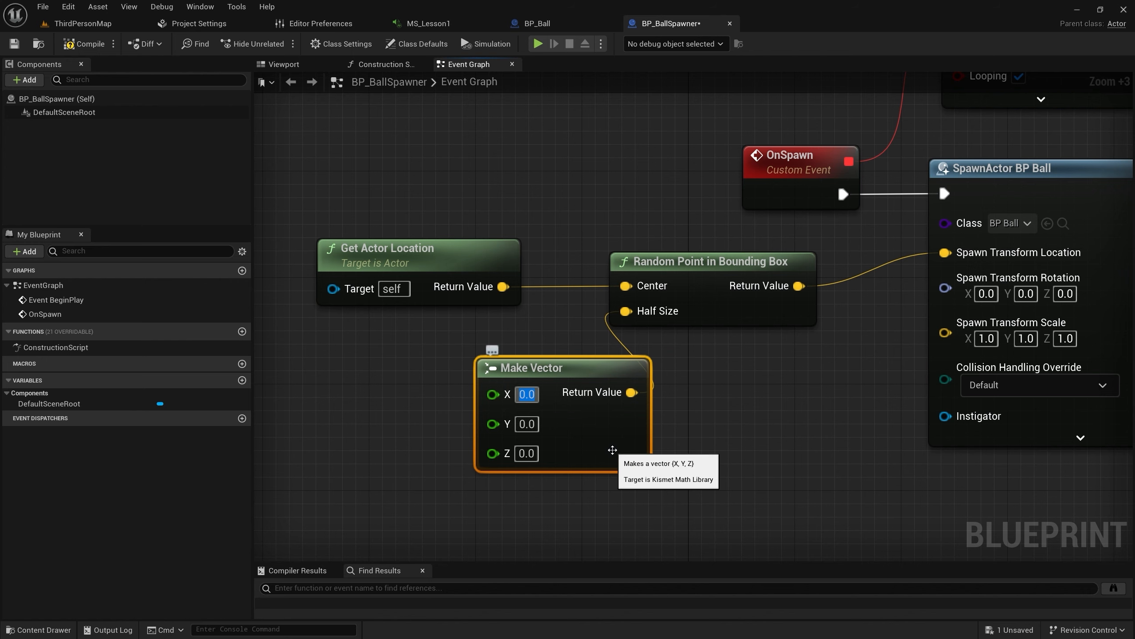
pyautogui.write('500')
pyautogui.press('Tab')
pyautogui.write('500')
pyautogui.press('Tab')
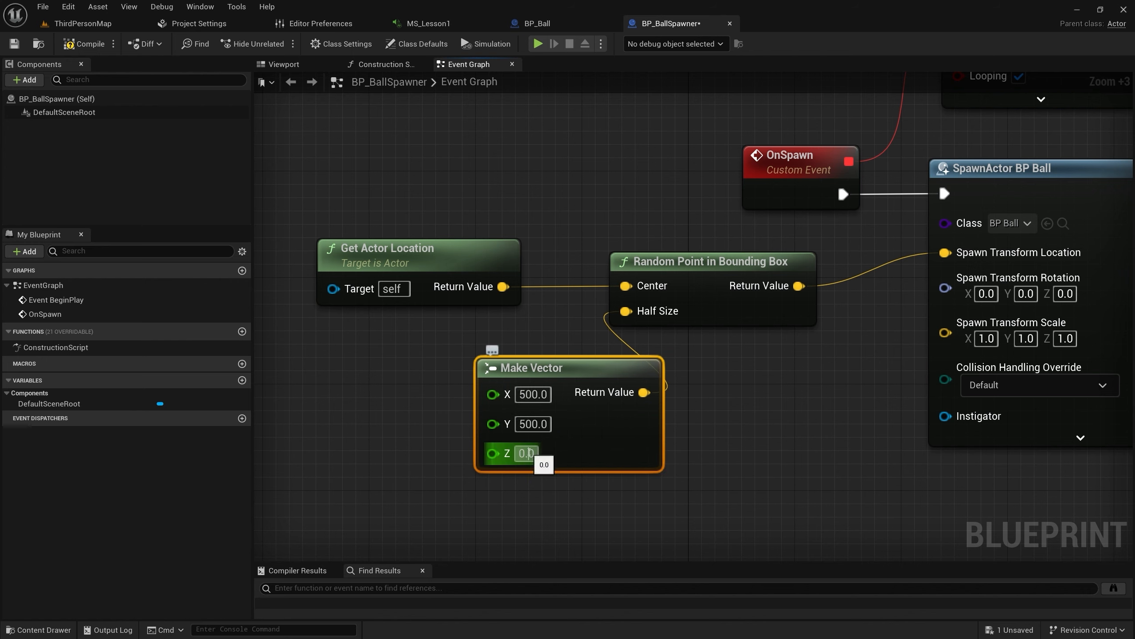
pyautogui.write('100')
pyautogui.press('Return')
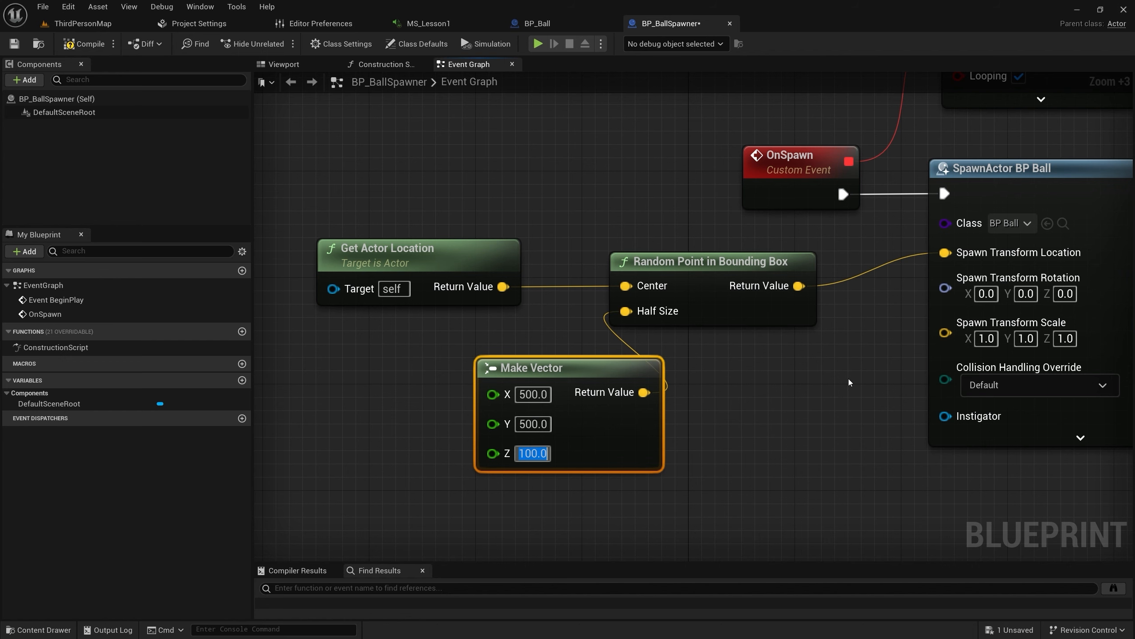
pyautogui.moveTo(849, 382); pyautogui.dragTo(752, 373, button='right')
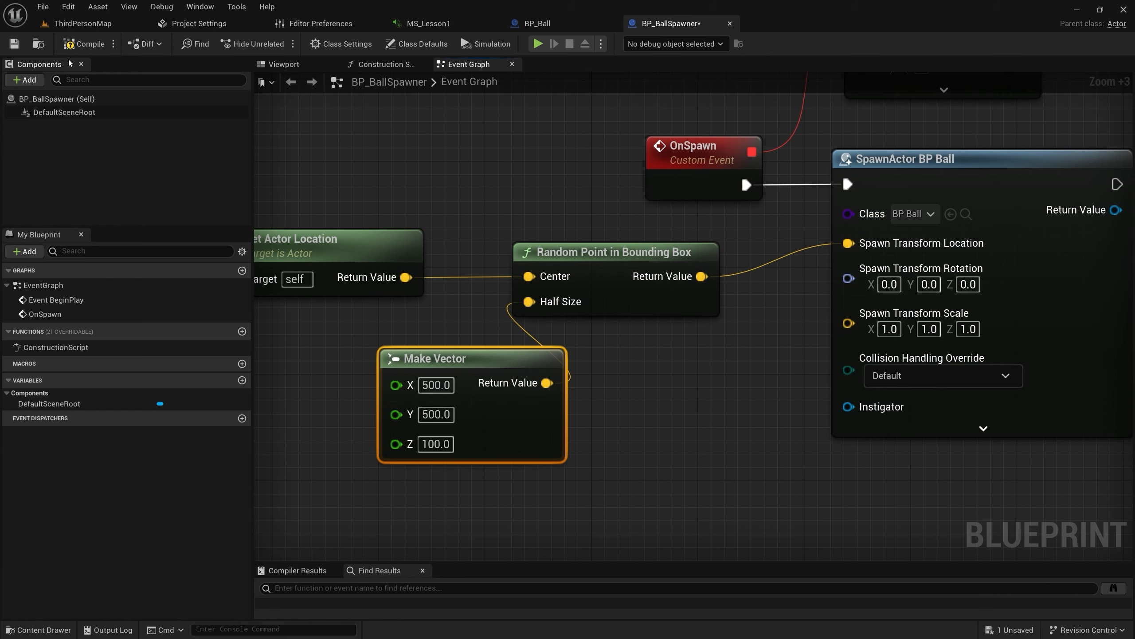
pyautogui.click(77, 44)
# Place a BP_BallSpawner in ThirdPersonMap at about X 1800, Y 1400, Z 370, and delete the MS_Lesson1 ambient sound
pyautogui.click(82, 23)
pyautogui.moveTo(238, 530); pyautogui.dragTo(495, 113)
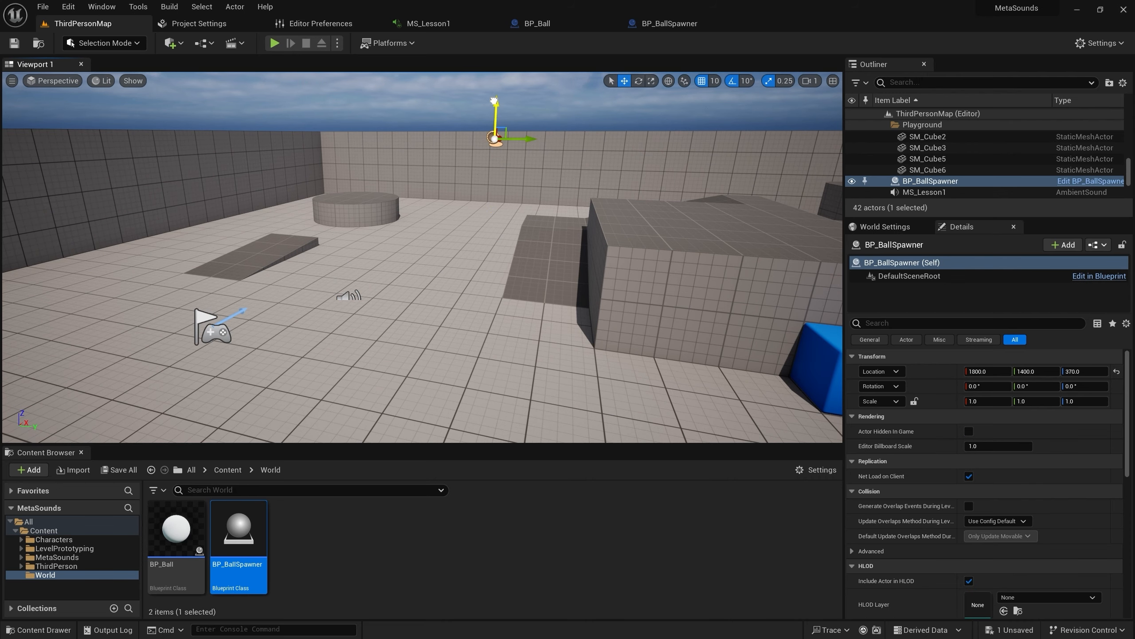
pyautogui.click(1113, 193)
pyautogui.press('Delete')
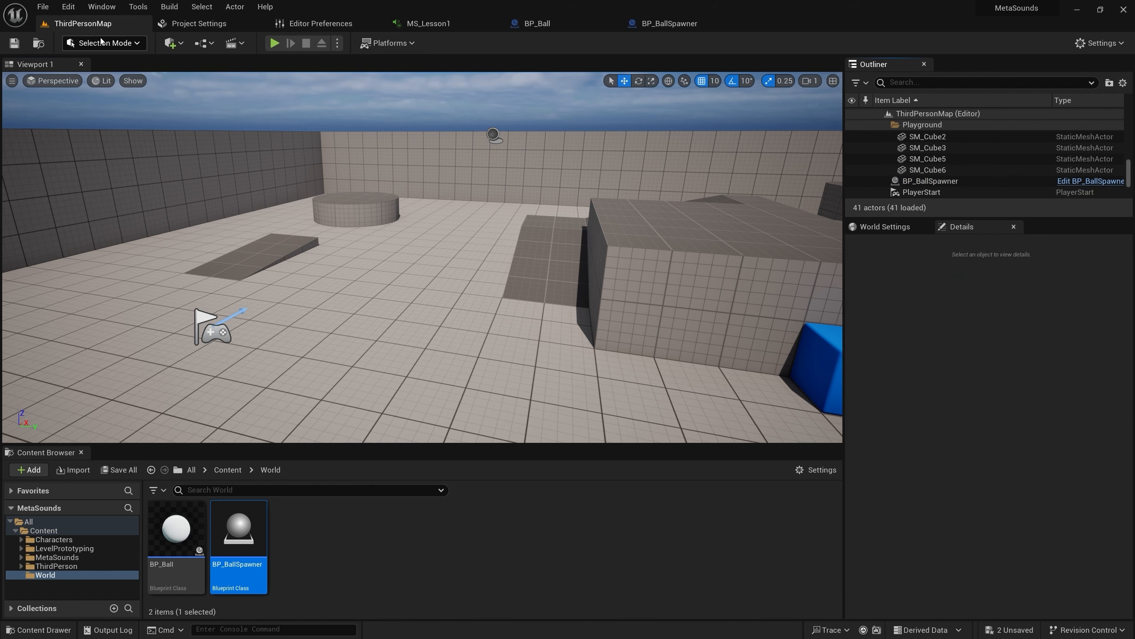
# Play-test ThirdPersonMap, walk the character around to watch the balls spawn, and end the session
pyautogui.click(274, 43)
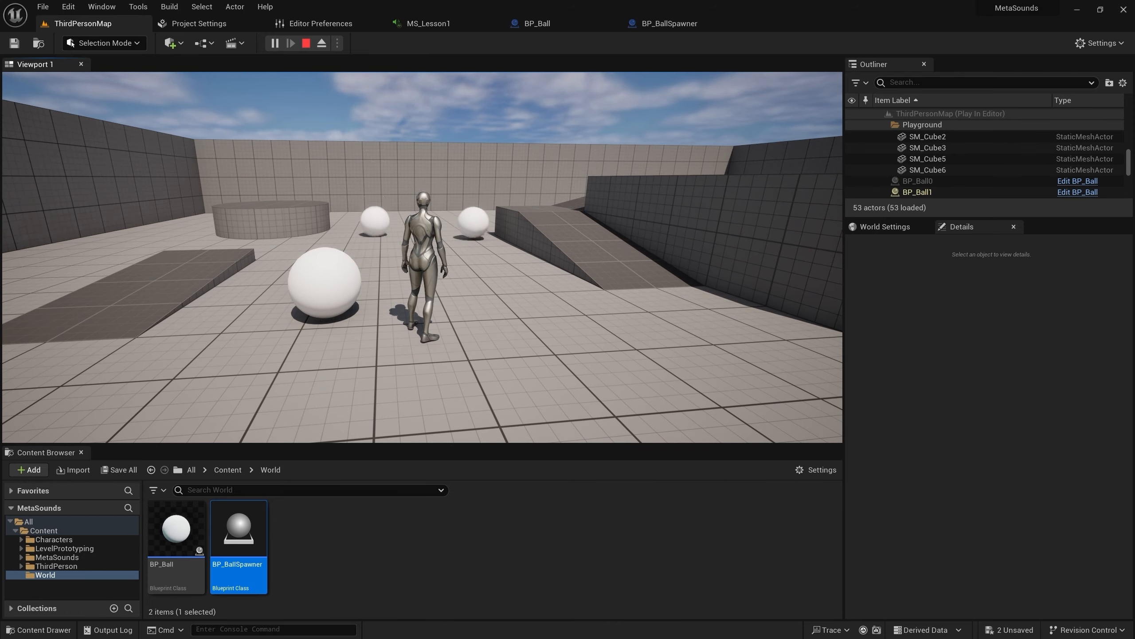
pyautogui.press('d')
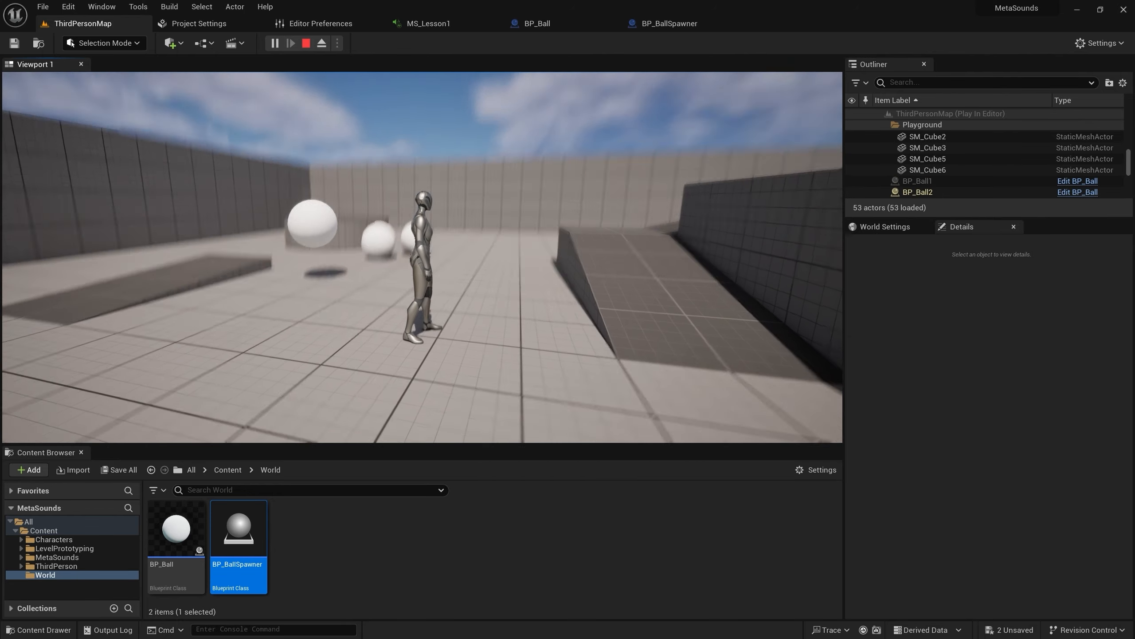
pyautogui.press('s')
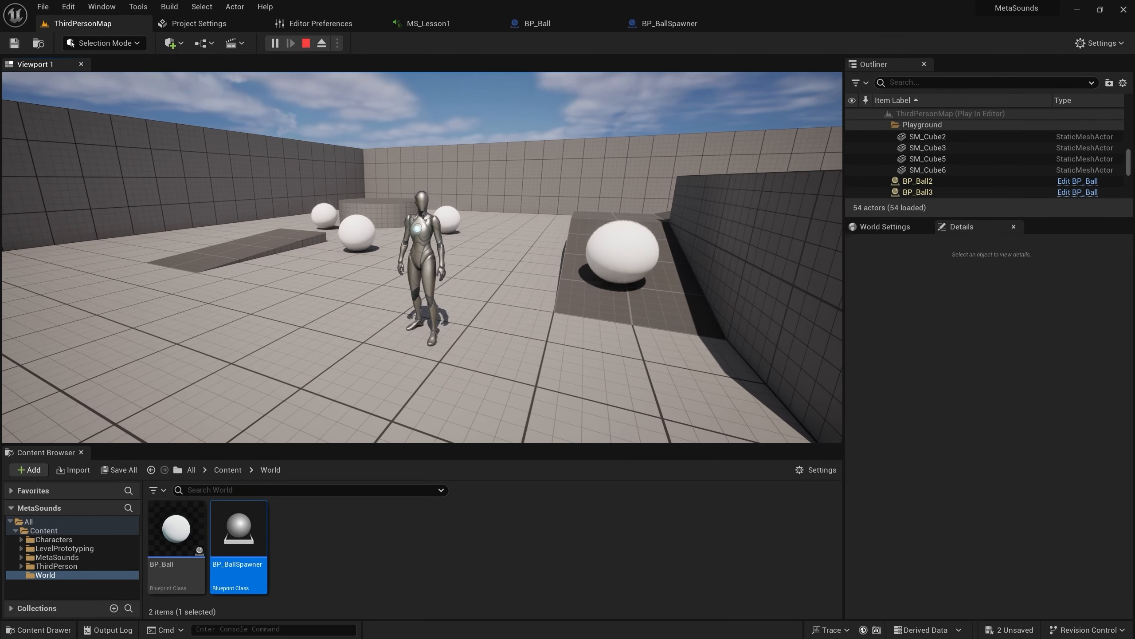
pyautogui.press('w')
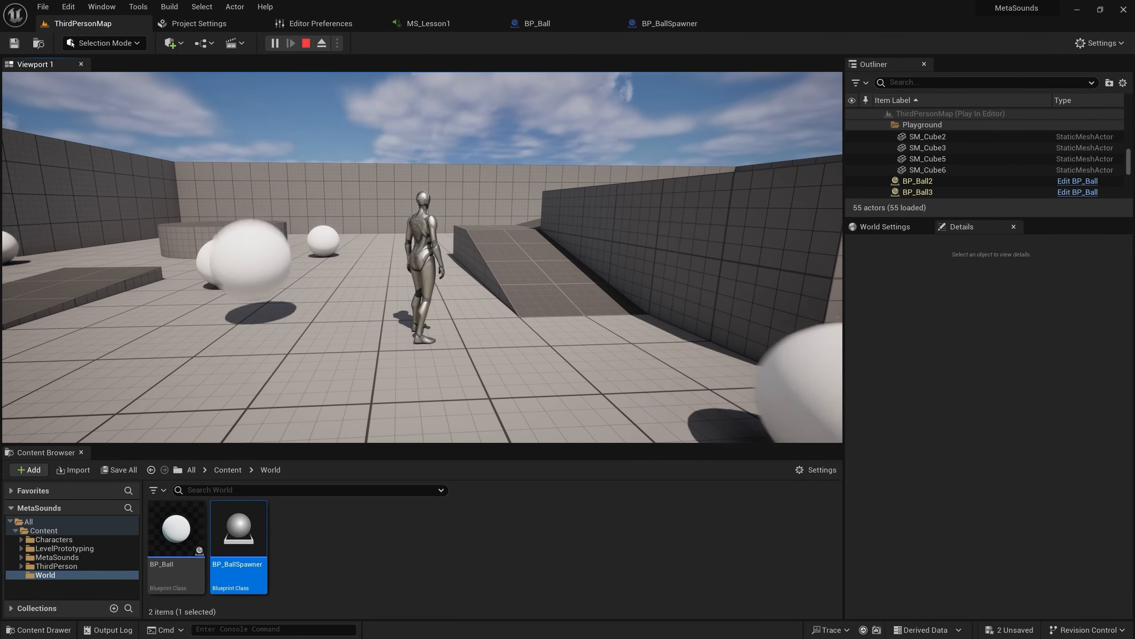
pyautogui.press('Escape')
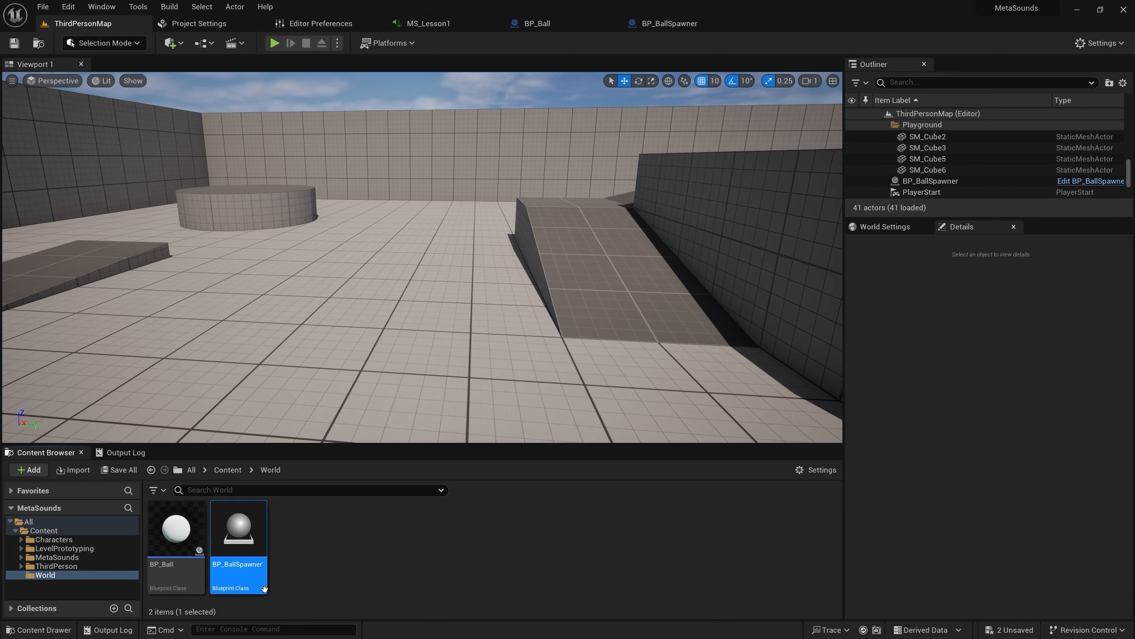
# Add a Print String node with the text Hit after Set Life Span in BP_Ball's Event Graph, and compile
pyautogui.doubleClick(196, 576)
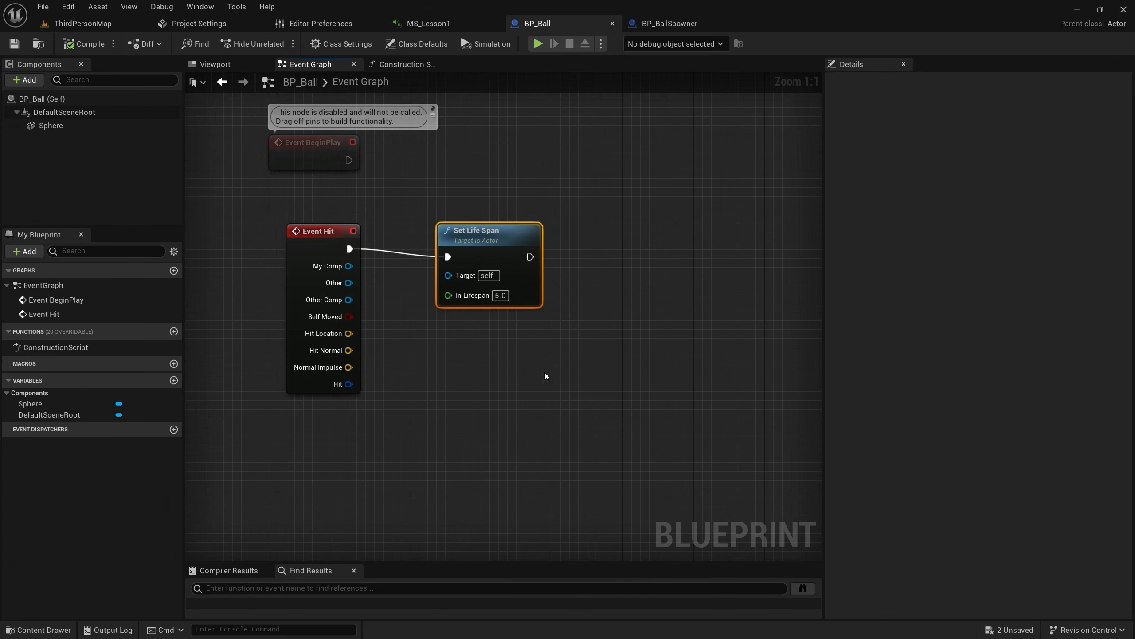
pyautogui.moveTo(528, 256); pyautogui.dragTo(595, 256)
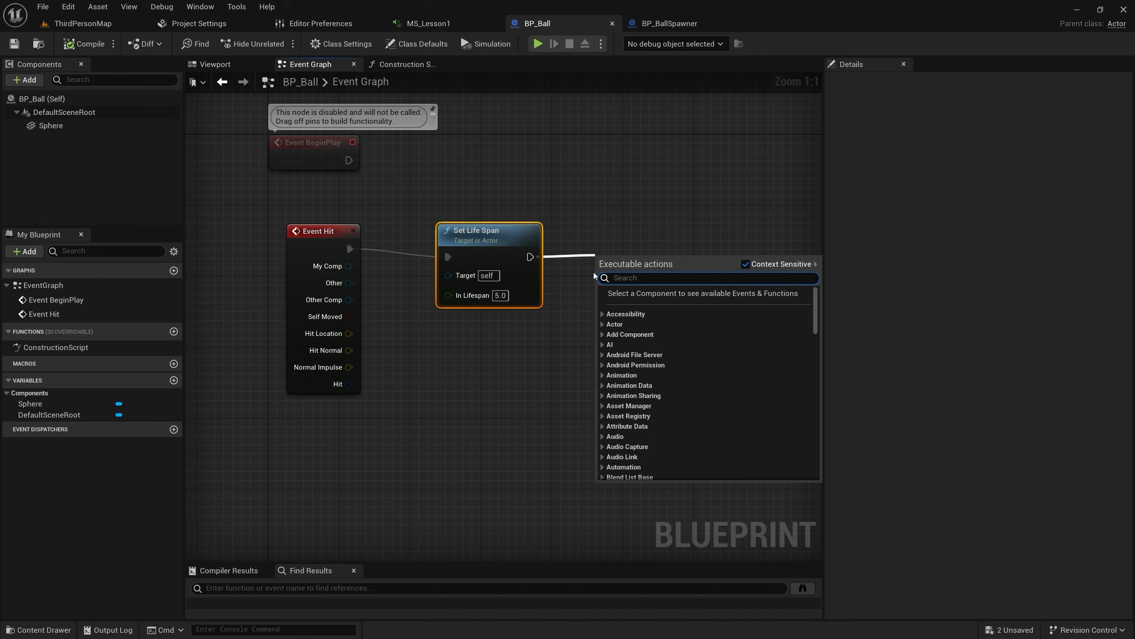
pyautogui.write('print')
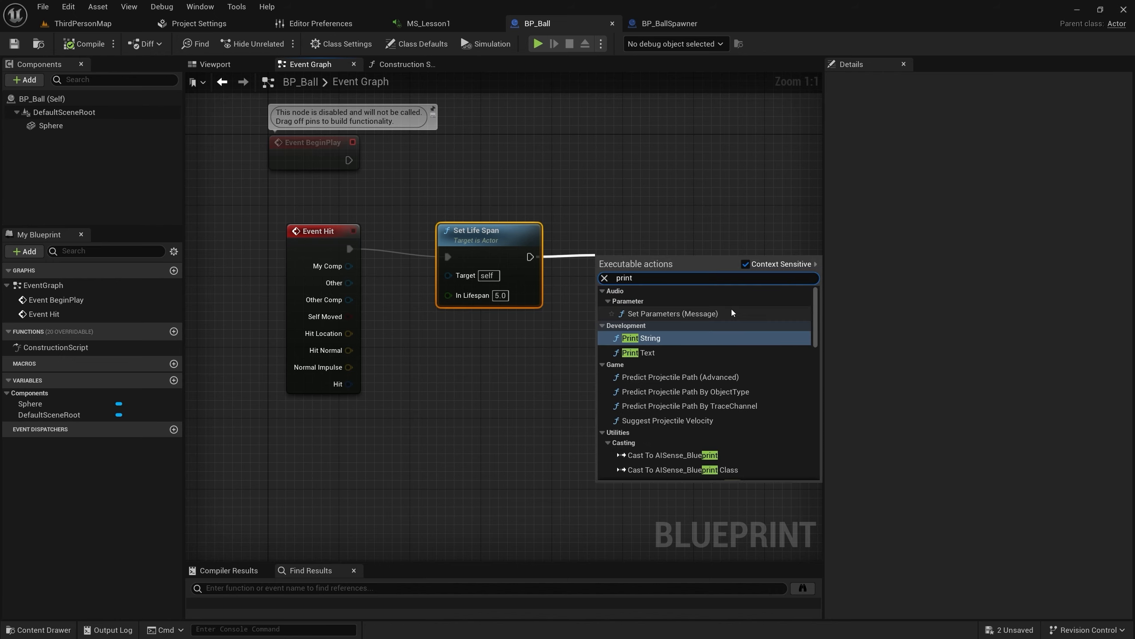
pyautogui.press('Return')
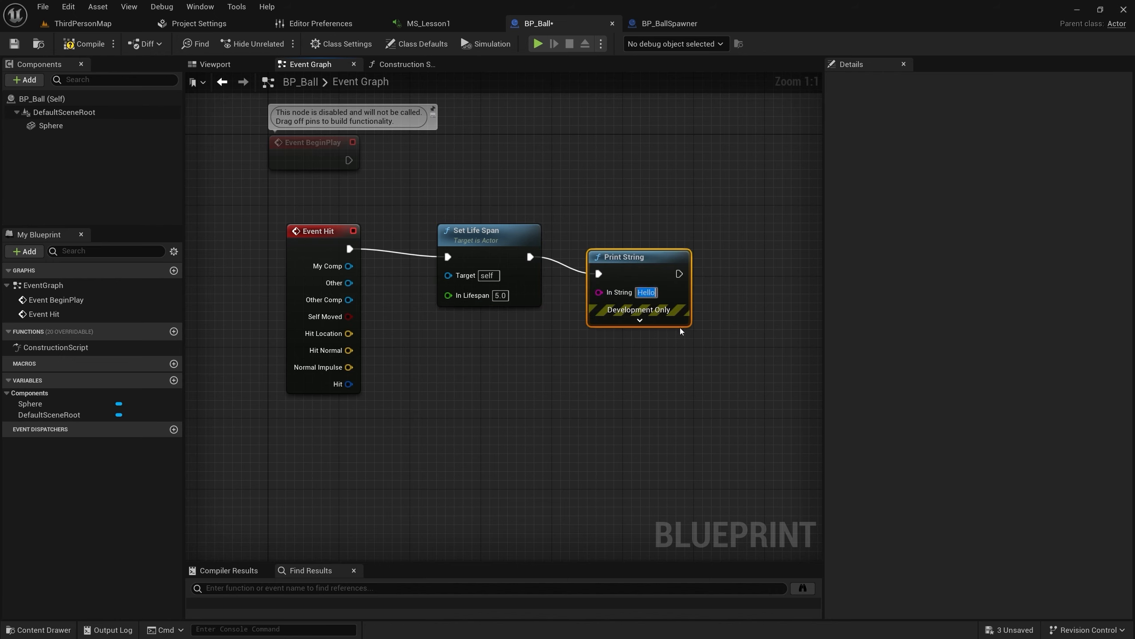
pyautogui.write('Hit')
pyautogui.press('Return')
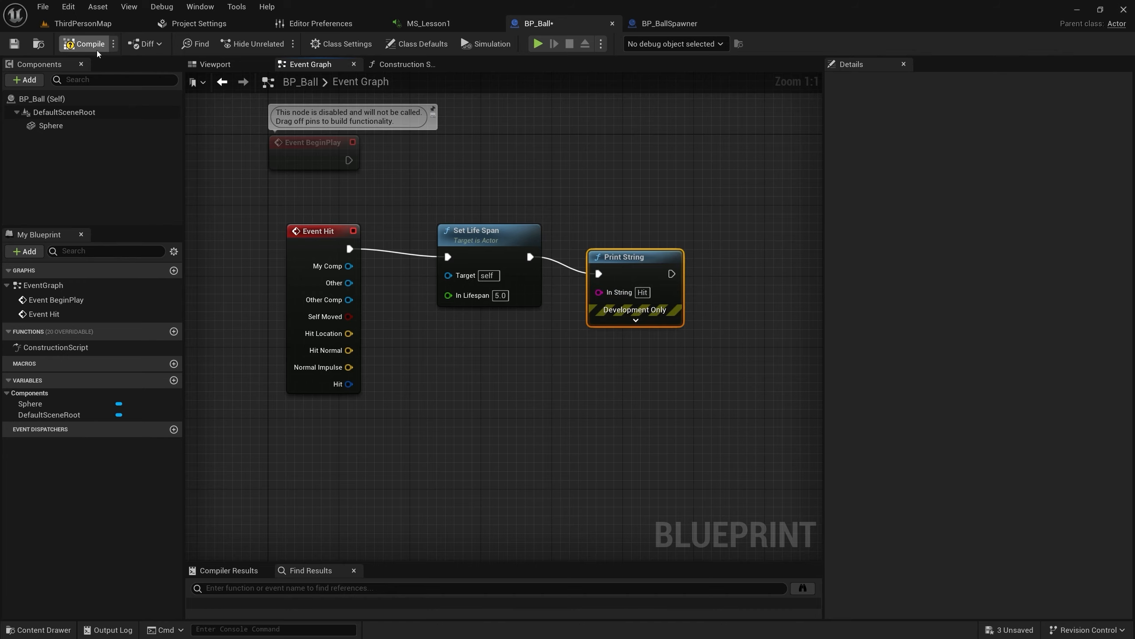
pyautogui.click(84, 43)
# Turn off Looping on BP_BallSpawner's Set Timer by Event node and save the blueprint
pyautogui.click(679, 29)
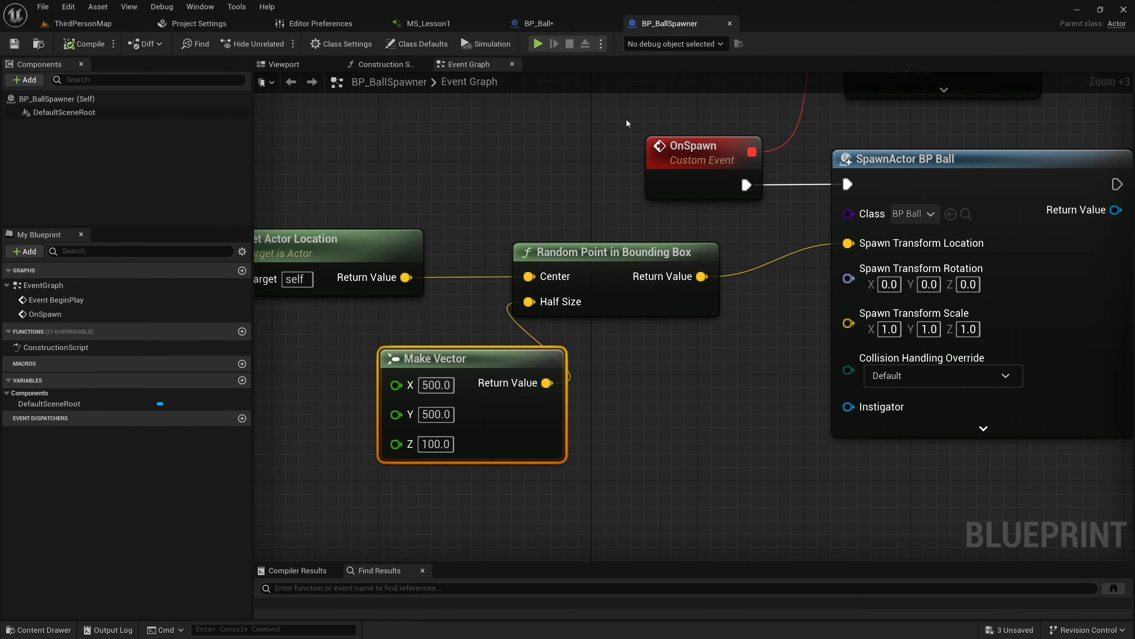
pyautogui.moveTo(741, 172); pyautogui.dragTo(486, 407, button='right')
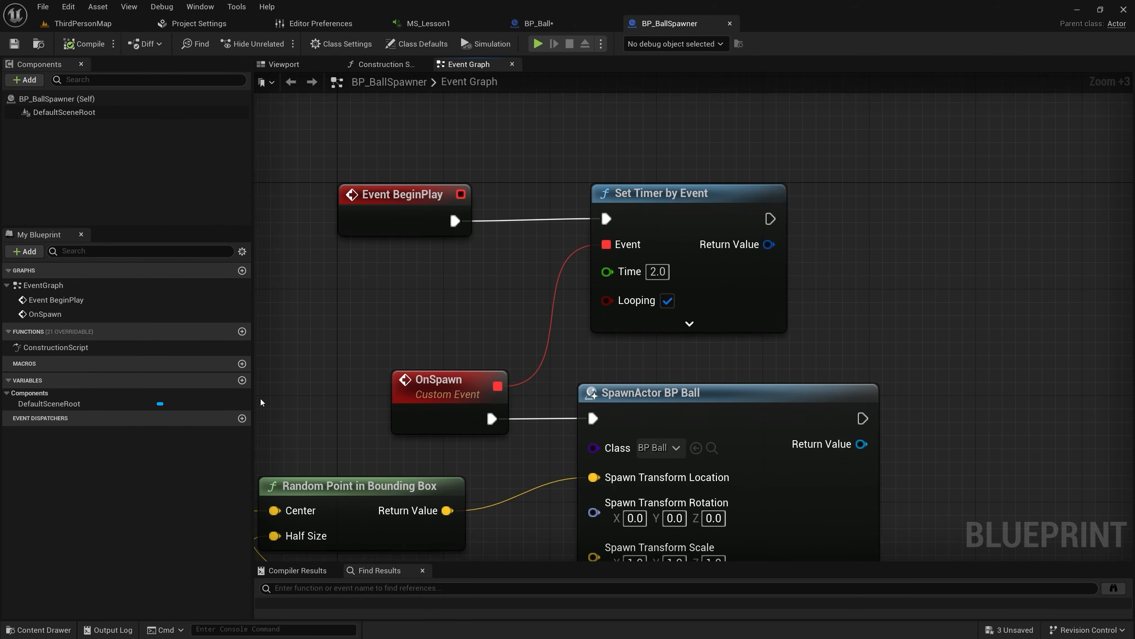
pyautogui.click(667, 300)
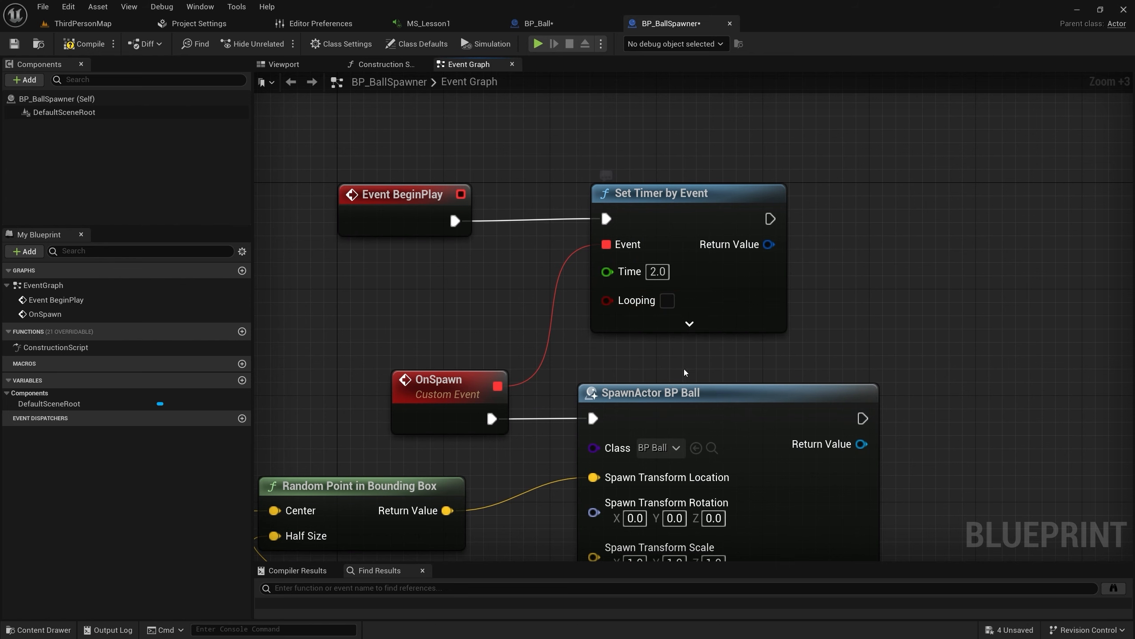
pyautogui.click(14, 44)
# Clear the Output Log in the level editor and play-test ThirdPersonMap to see how often the ball prints Hit
pyautogui.click(82, 23)
pyautogui.click(109, 458)
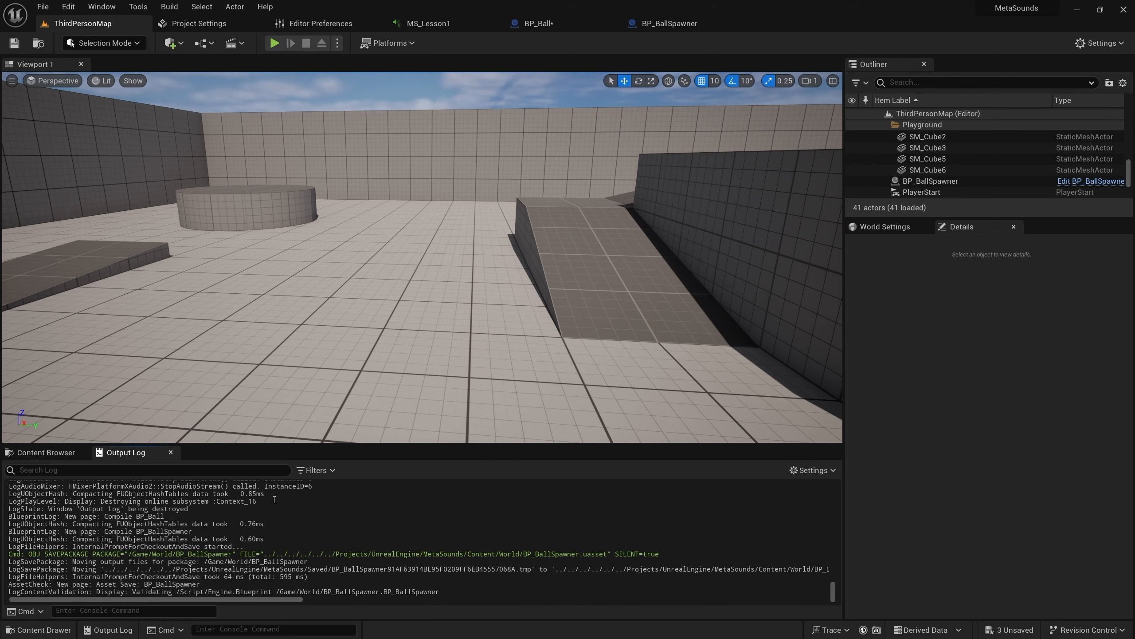
pyautogui.rightClick(272, 495)
pyautogui.click(287, 509)
pyautogui.click(274, 44)
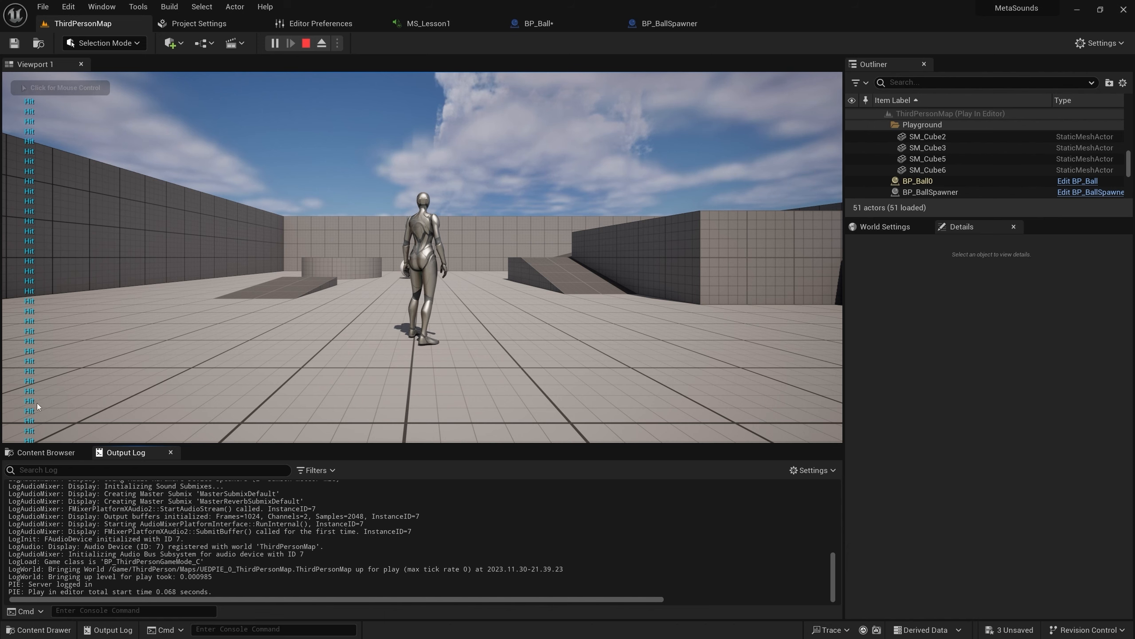
pyautogui.click(249, 299)
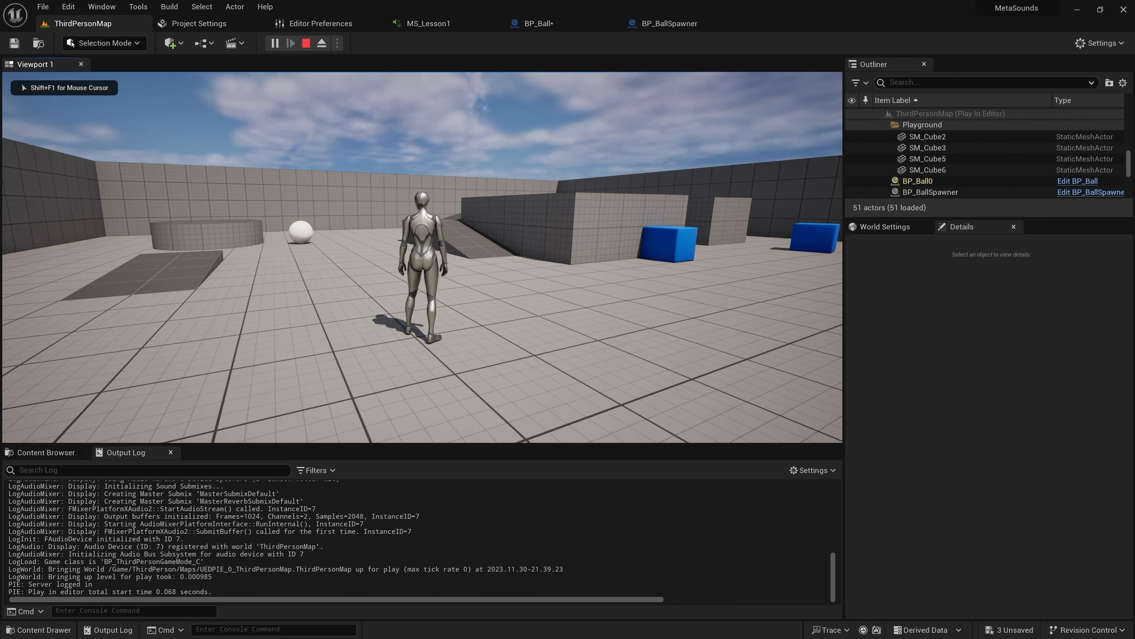
pyautogui.press('Escape')
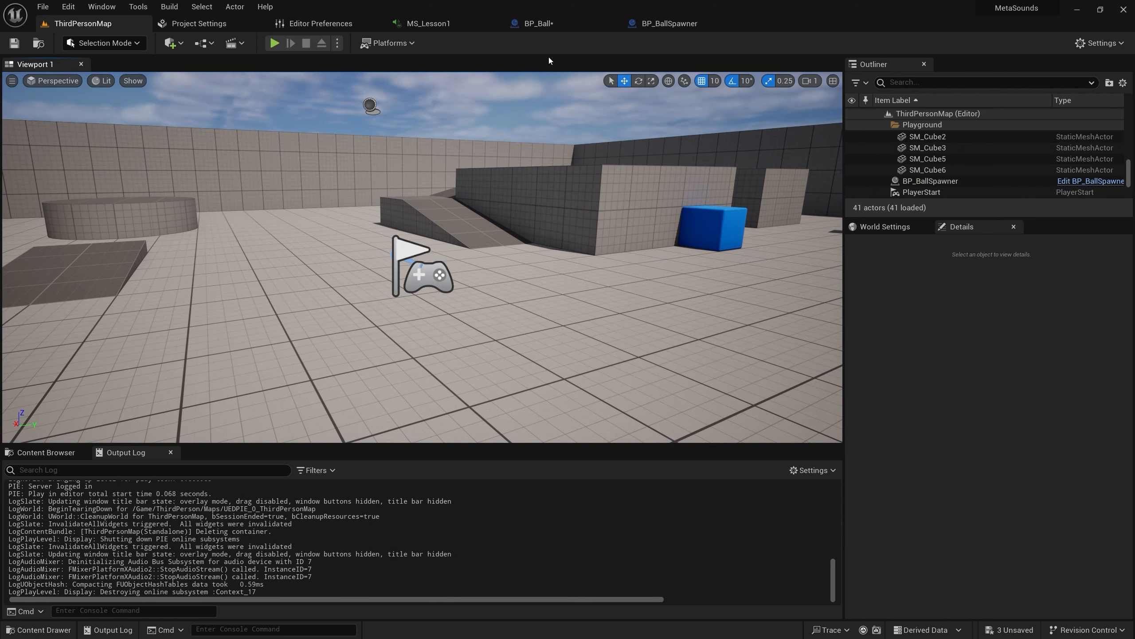
# Add a reference to the Sphere component in BP_Ball's Event Graph and create a Set Notify Rigid Body Collision node from it
pyautogui.click(682, 31)
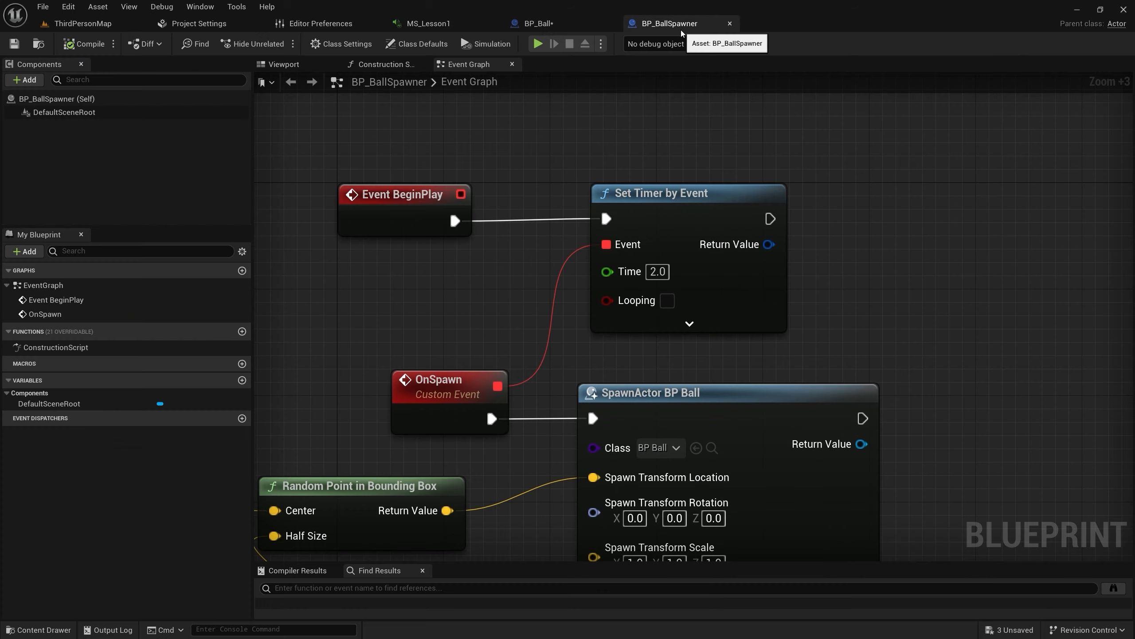
pyautogui.click(556, 22)
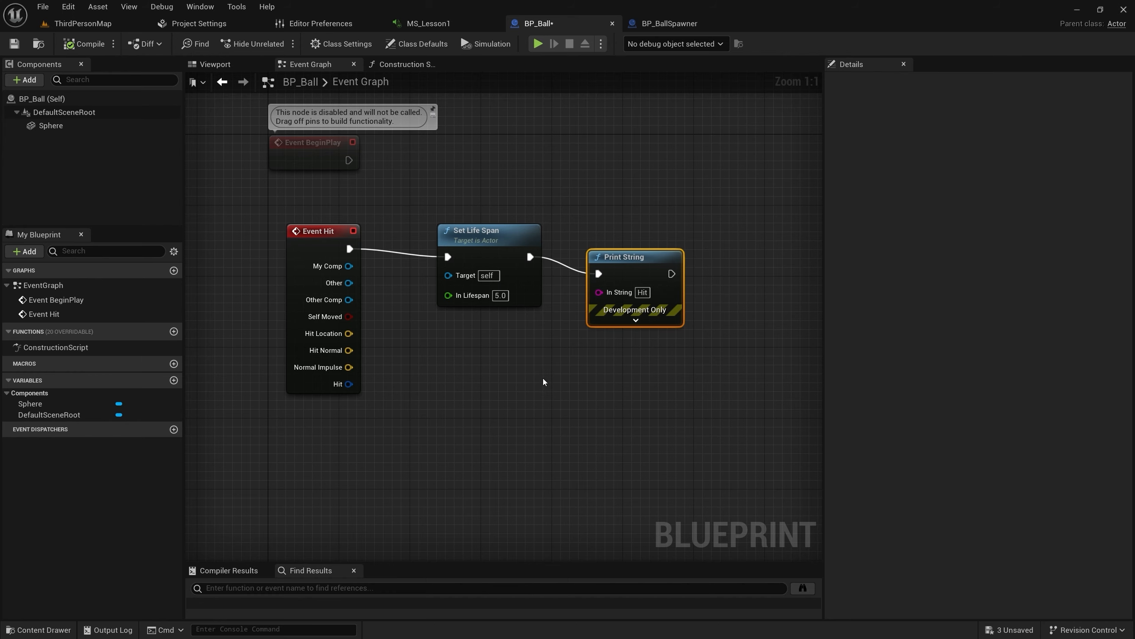
pyautogui.moveTo(549, 369); pyautogui.dragTo(368, 348, button='right')
pyautogui.moveTo(50, 125); pyautogui.dragTo(554, 291)
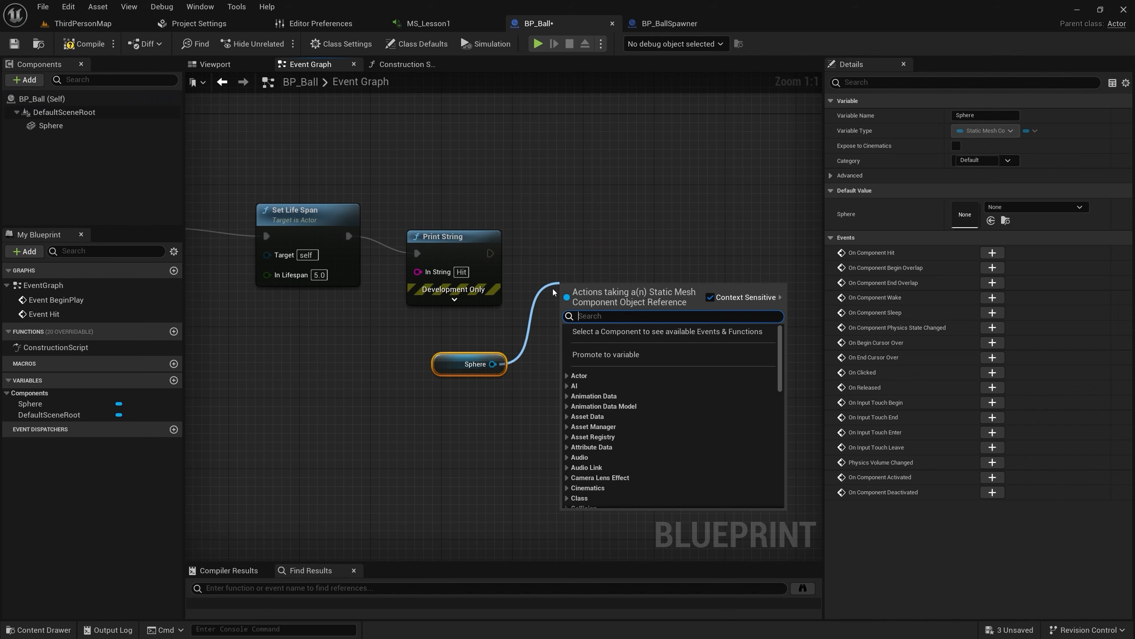
pyautogui.write('setno')
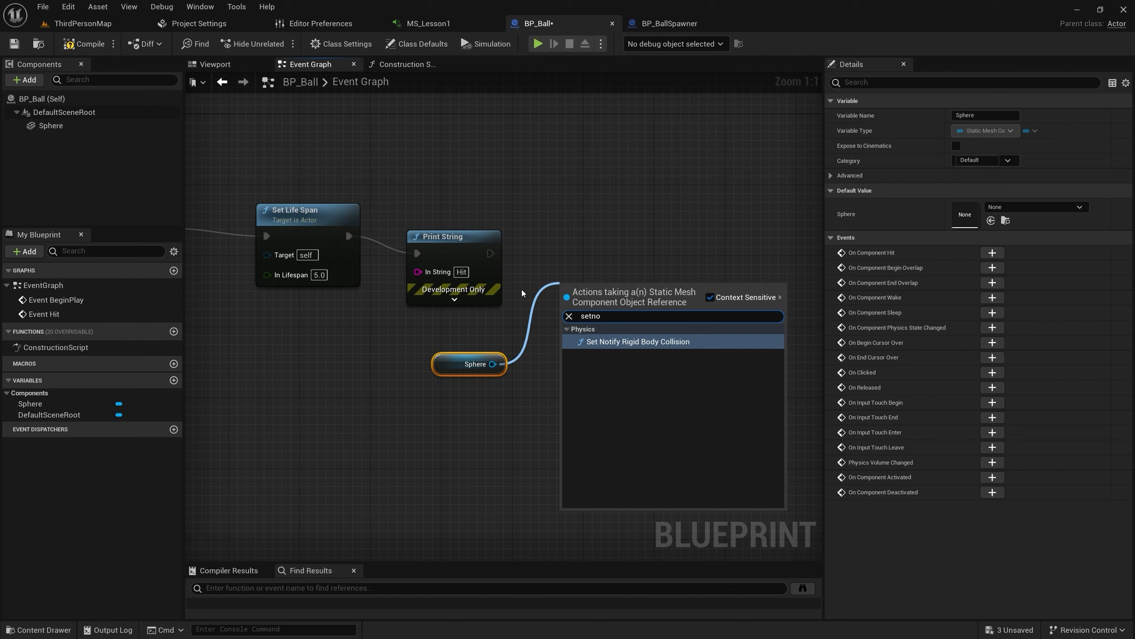
pyautogui.click(648, 343)
# Execute Set Notify Rigid Body Collision after Print String, line up the nodes with Sphere underneath, and save BP_Ball
pyautogui.moveTo(589, 287); pyautogui.dragTo(589, 226)
pyautogui.moveTo(453, 238); pyautogui.dragTo(568, 254)
pyautogui.moveTo(655, 242); pyautogui.dragTo(637, 223)
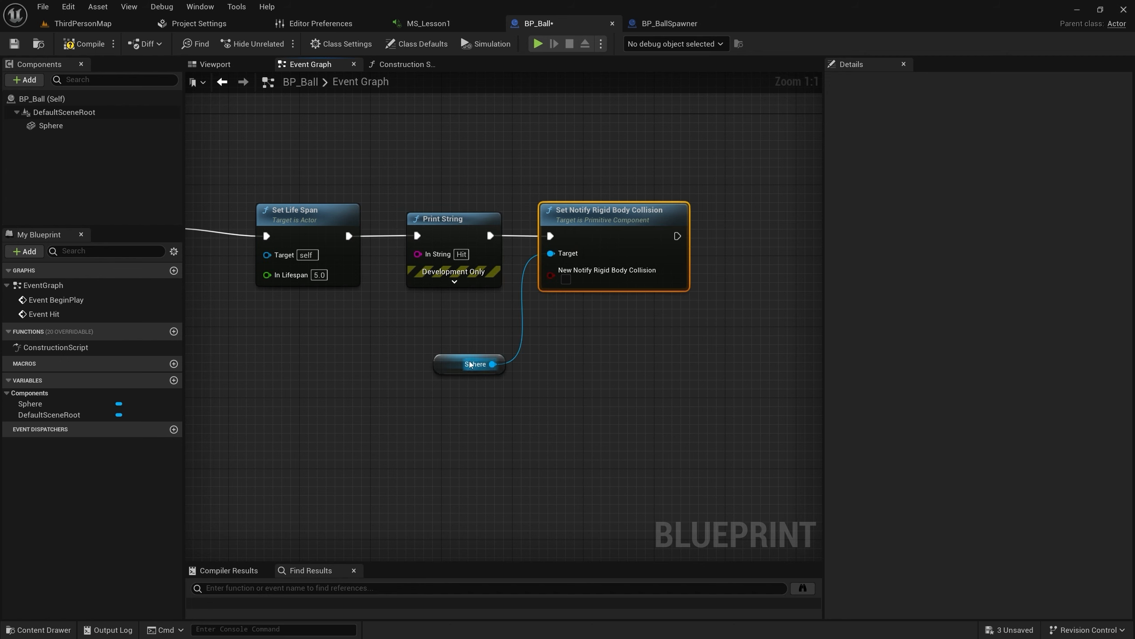
pyautogui.moveTo(470, 364); pyautogui.dragTo(576, 319)
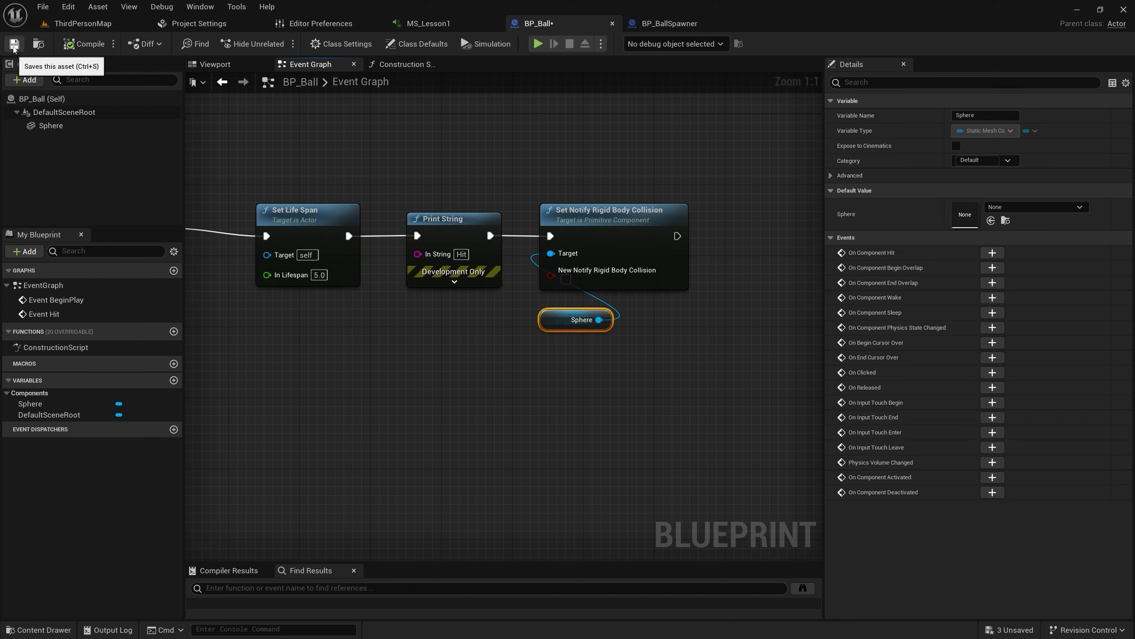
pyautogui.click(14, 45)
# Play-test ThirdPersonMap to check how often the spawned ball prints Hit, and stop the session
pyautogui.click(72, 24)
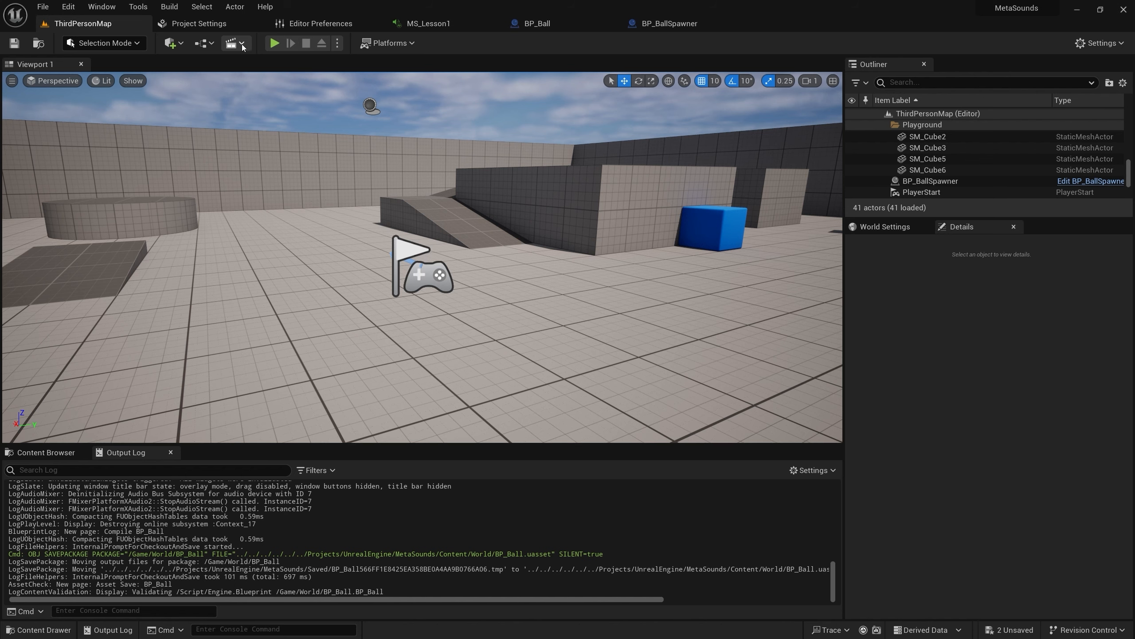
pyautogui.click(275, 43)
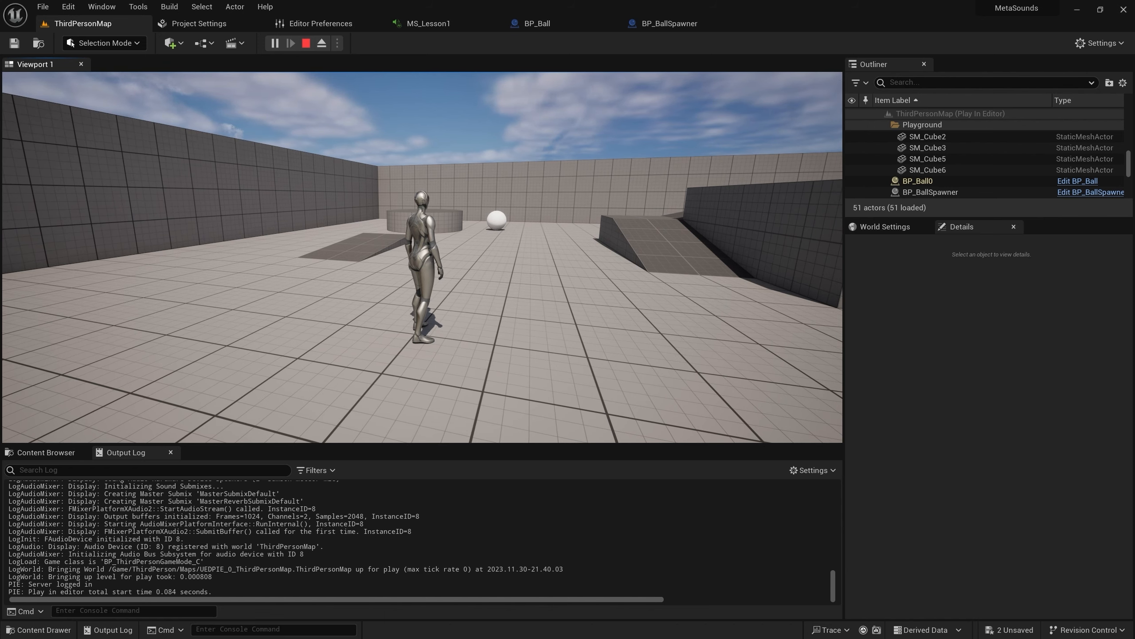
pyautogui.press('Escape')
# In BP_Ball, delete Print String, run Set Notify Rigid Body Collision directly after Set Life Span, and move it closer together with Sphere
pyautogui.click(561, 24)
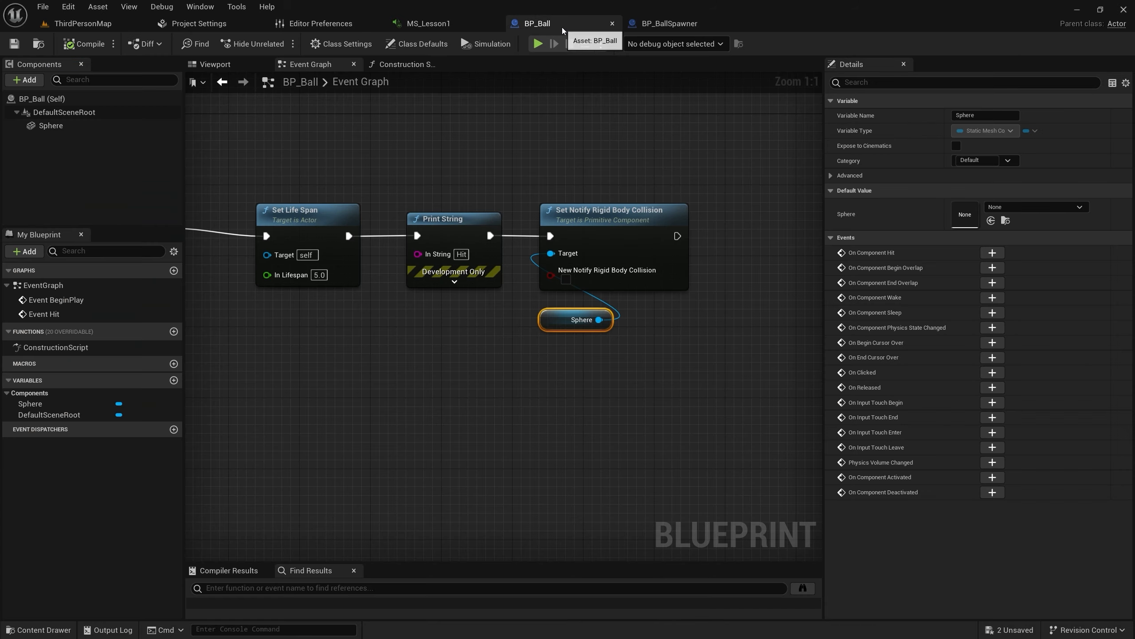
pyautogui.click(445, 220)
pyautogui.press('Delete')
pyautogui.moveTo(349, 235); pyautogui.dragTo(551, 235)
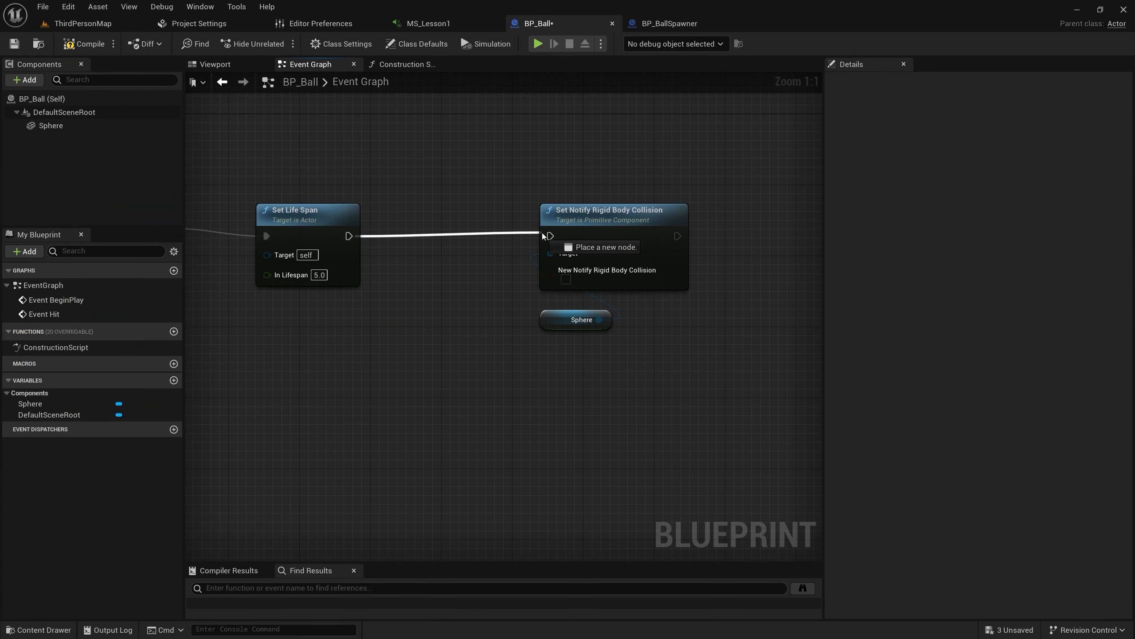
pyautogui.moveTo(615, 349); pyautogui.dragTo(516, 225)
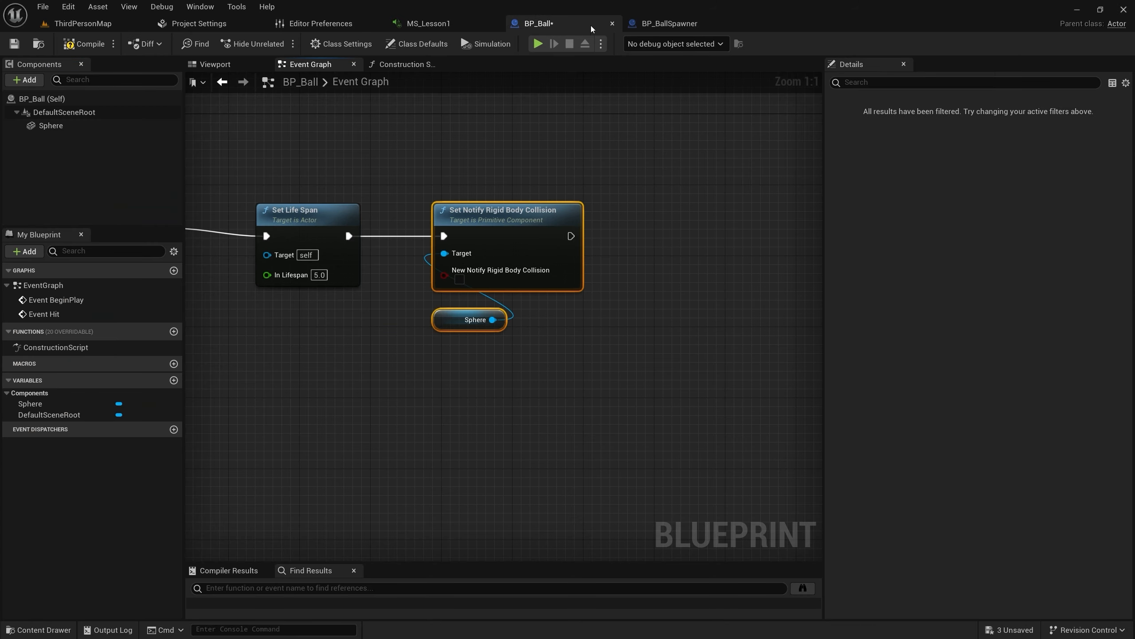
# Turn Looping on for the Set Timer by Event node in BP_BallSpawner
pyautogui.click(669, 23)
pyautogui.click(667, 300)
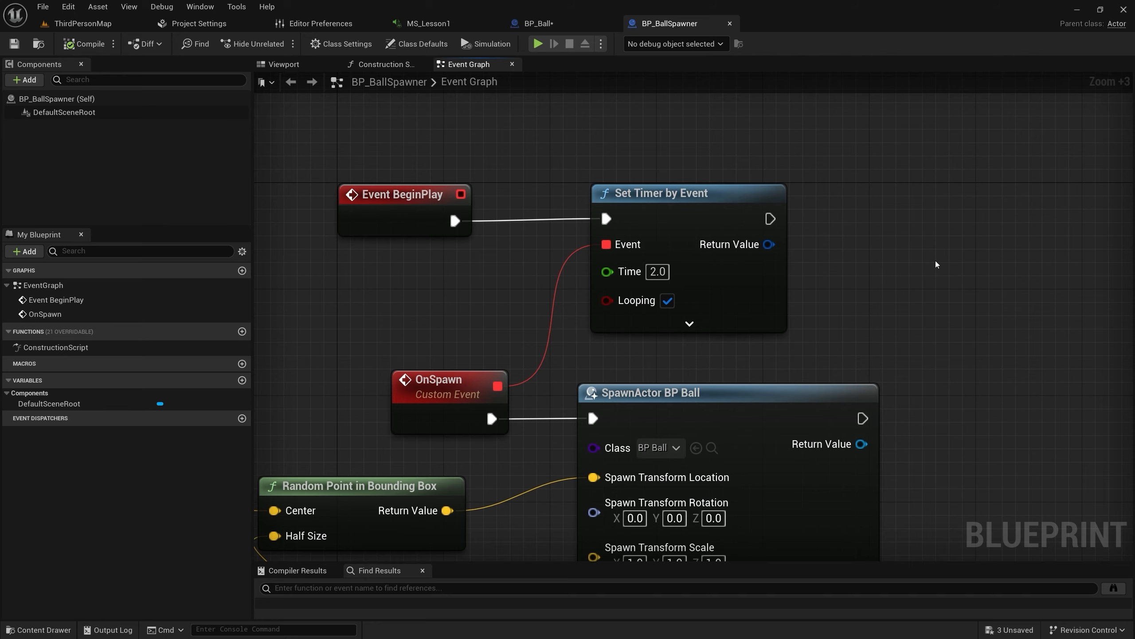
# Switch to Total Commander, open the LyraStarterGame project from there, and filter its content to MetaSound Source assets
pyautogui.click(1077, 9)
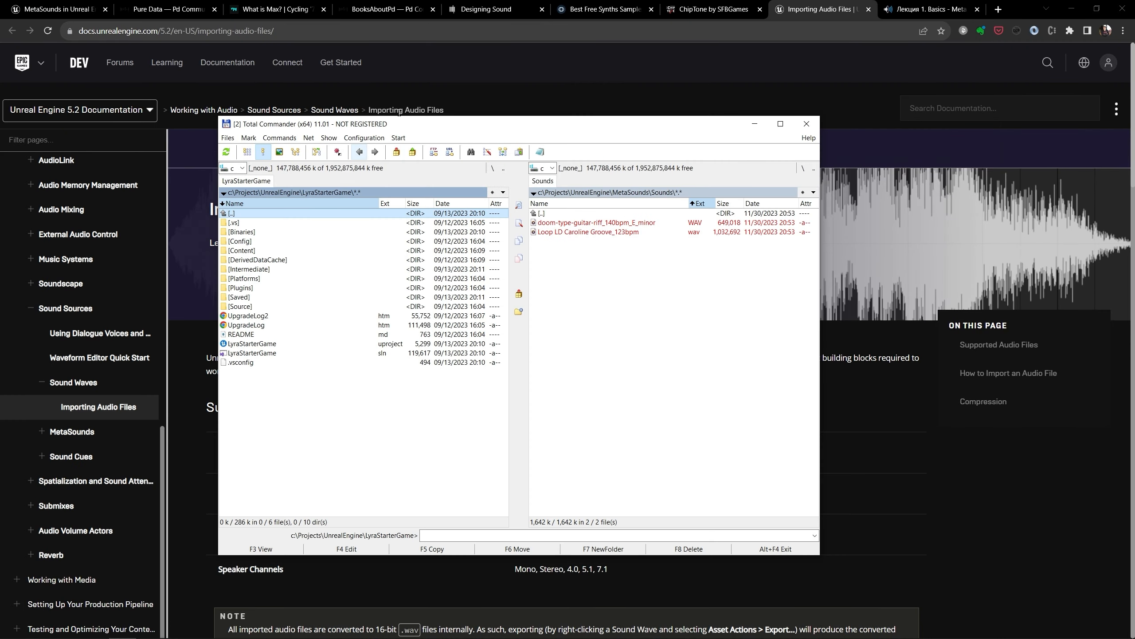
pyautogui.doubleClick(248, 344)
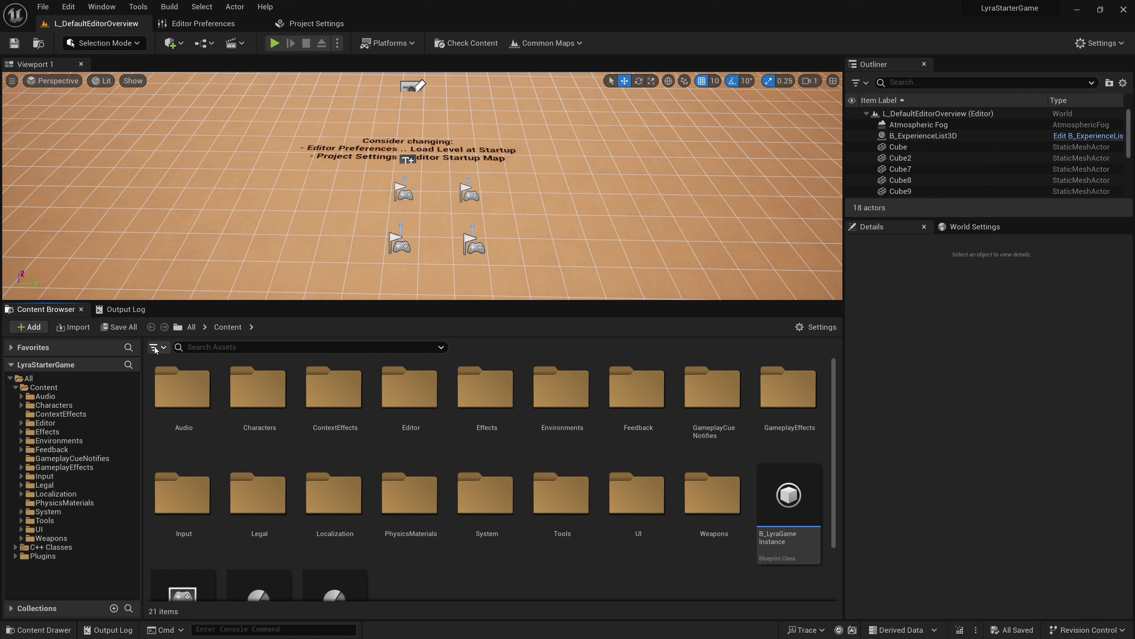
pyautogui.click(155, 348)
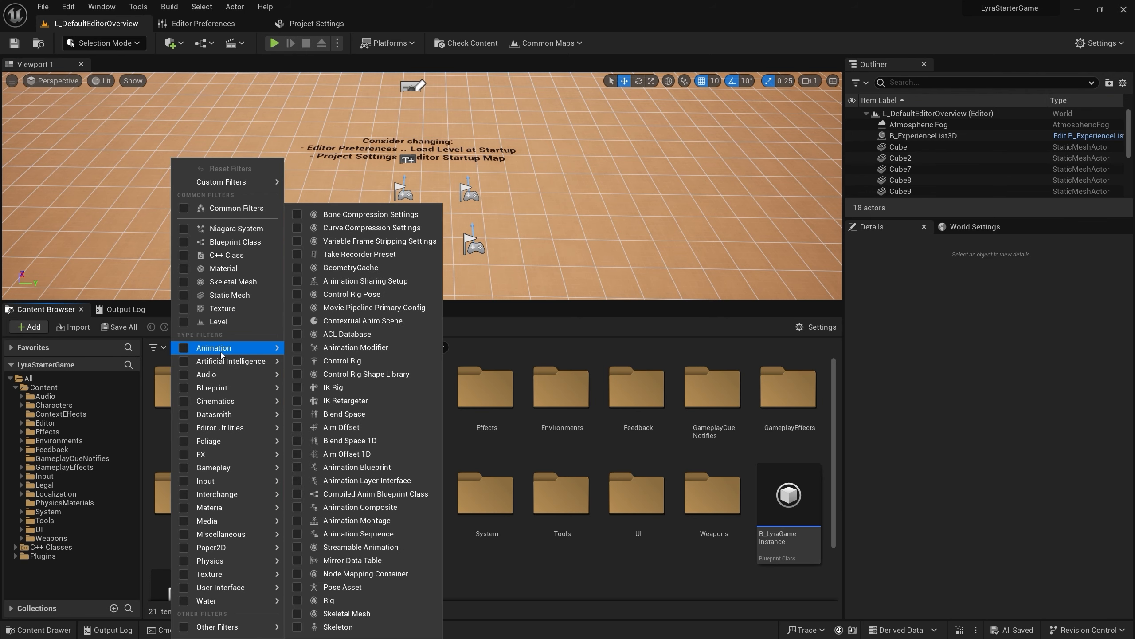
pyautogui.moveTo(242, 376)
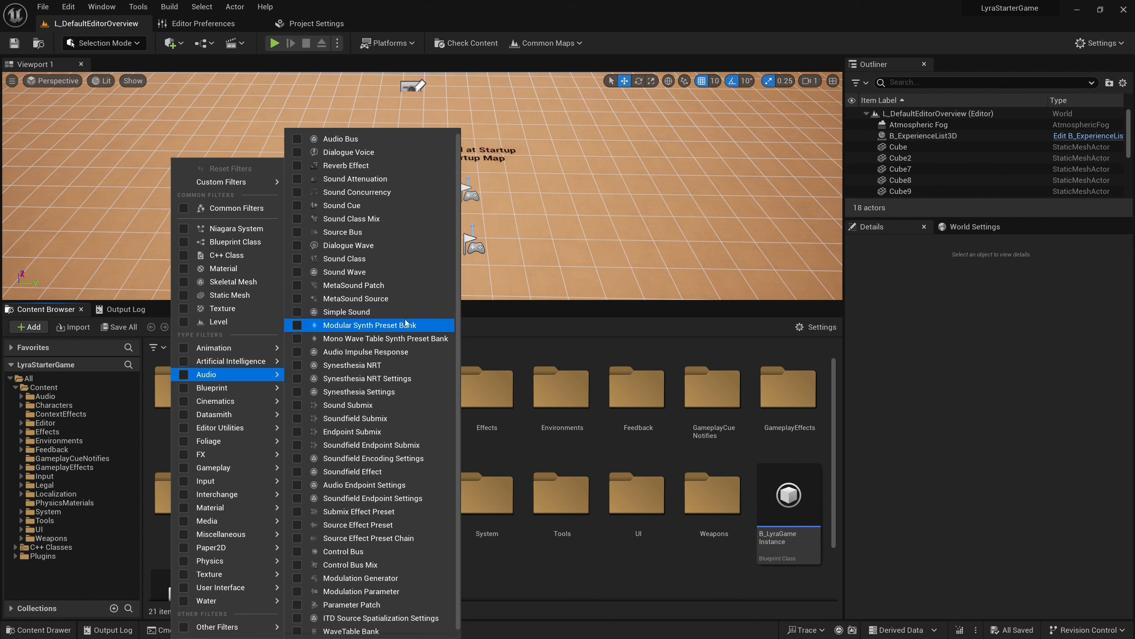
pyautogui.click(296, 298)
pyautogui.press('Escape')
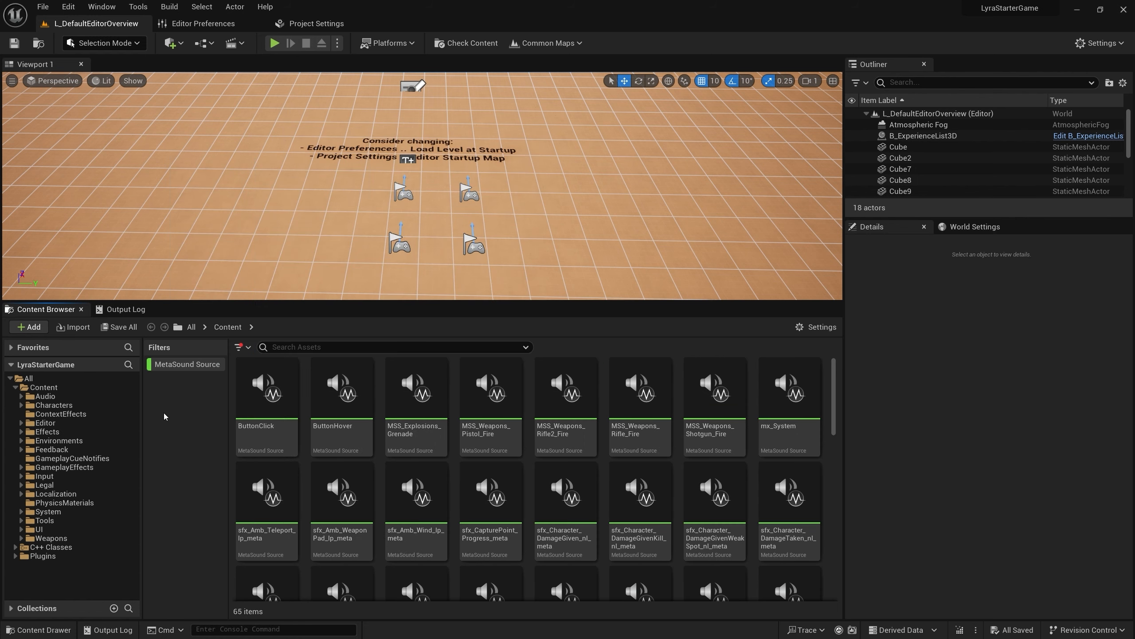
# Open the MSS_Weapons_Pistol_Fire MetaSound, look over its graph, and preview the pistol sound
pyautogui.click(490, 441)
pyautogui.moveTo(471, 414)
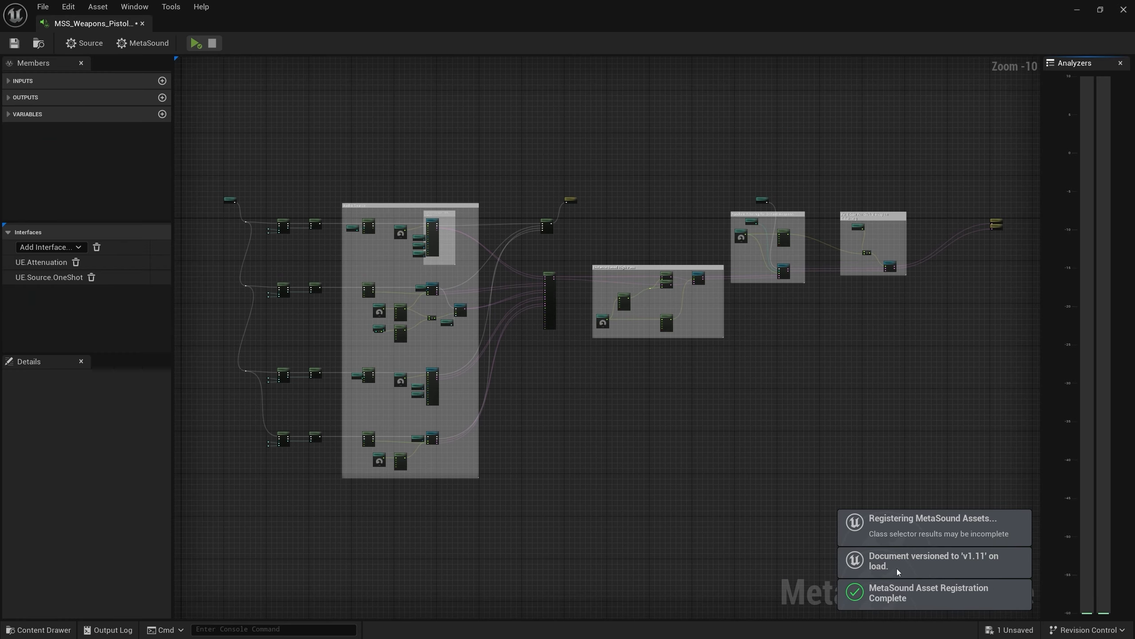
pyautogui.scroll(6, 280, 234)
pyautogui.scroll(-2, 254, 249)
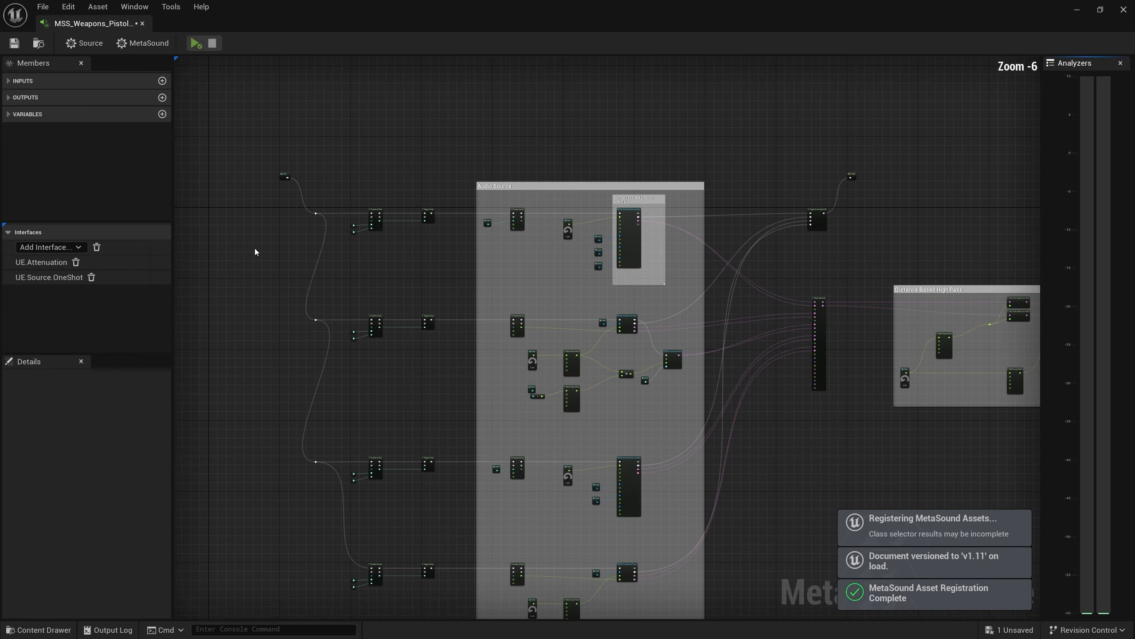
pyautogui.scroll(4, 263, 171)
pyautogui.click(197, 43)
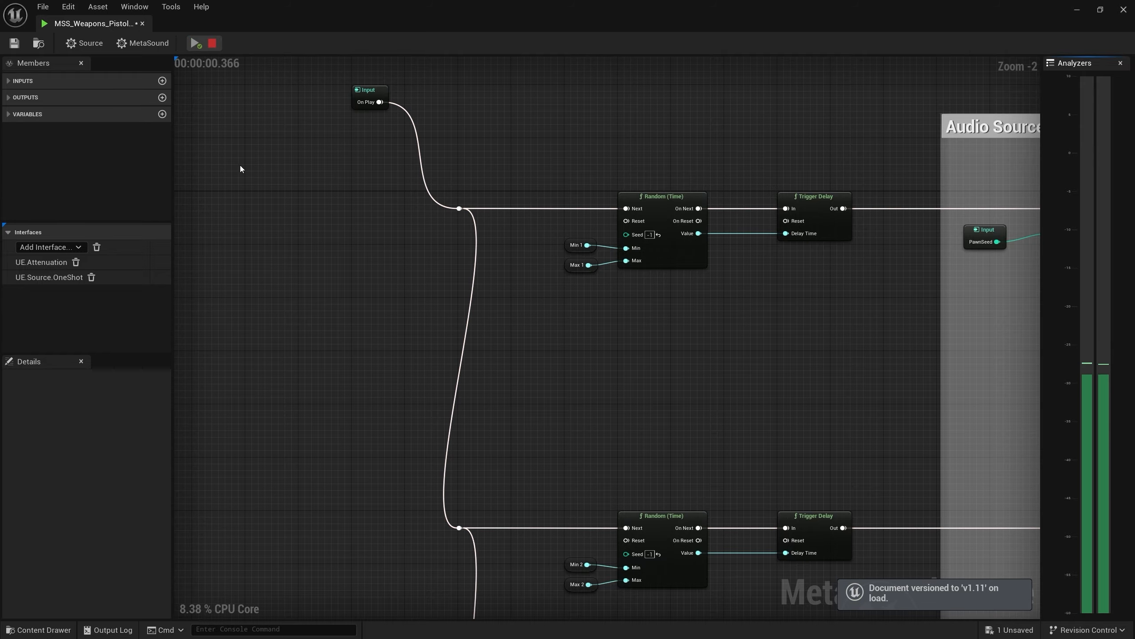
pyautogui.click(195, 46)
# View the whole pistol graph while playing the MetaSound again, stop playback, and close the asset
pyautogui.moveTo(819, 354); pyautogui.dragTo(457, 279, button='right')
pyautogui.scroll(-5, 438, 254)
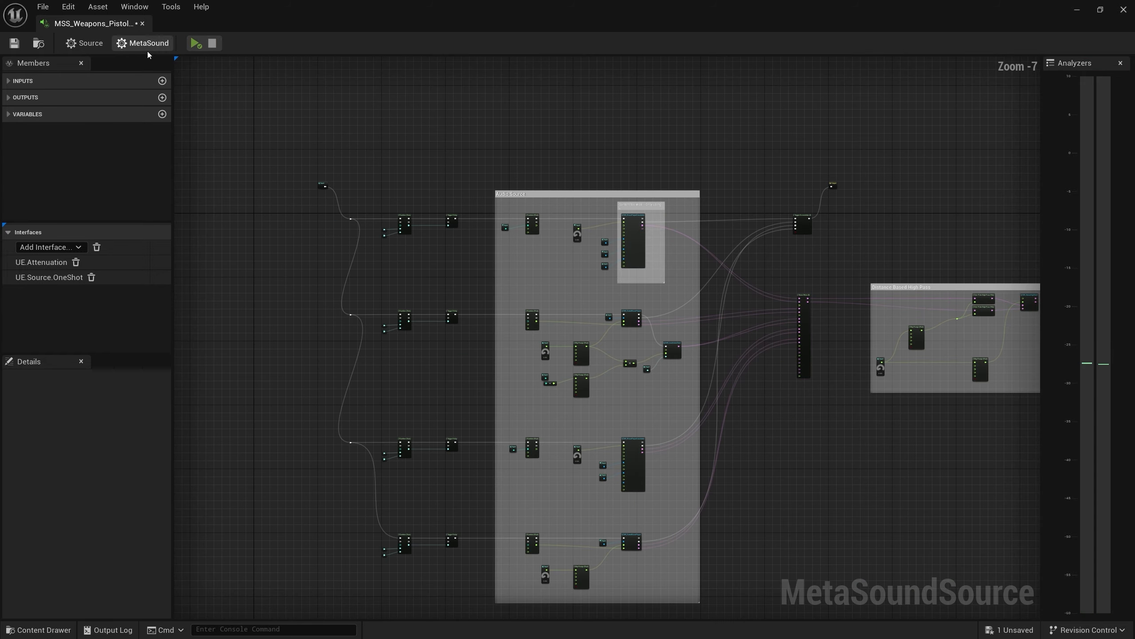
pyautogui.click(195, 44)
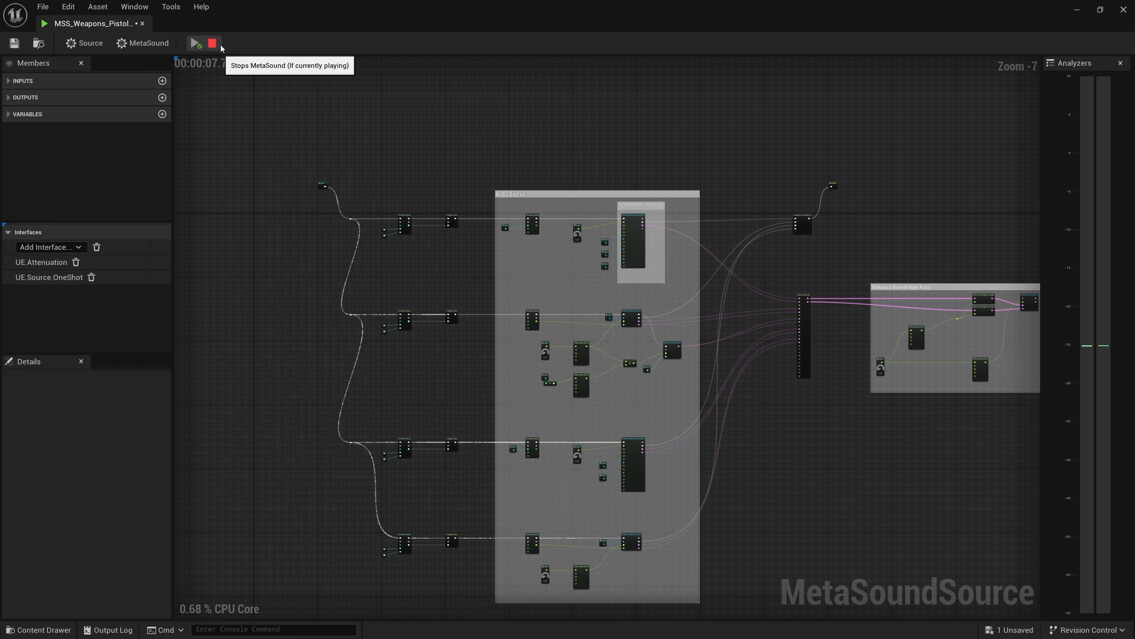
pyautogui.click(222, 49)
pyautogui.click(142, 23)
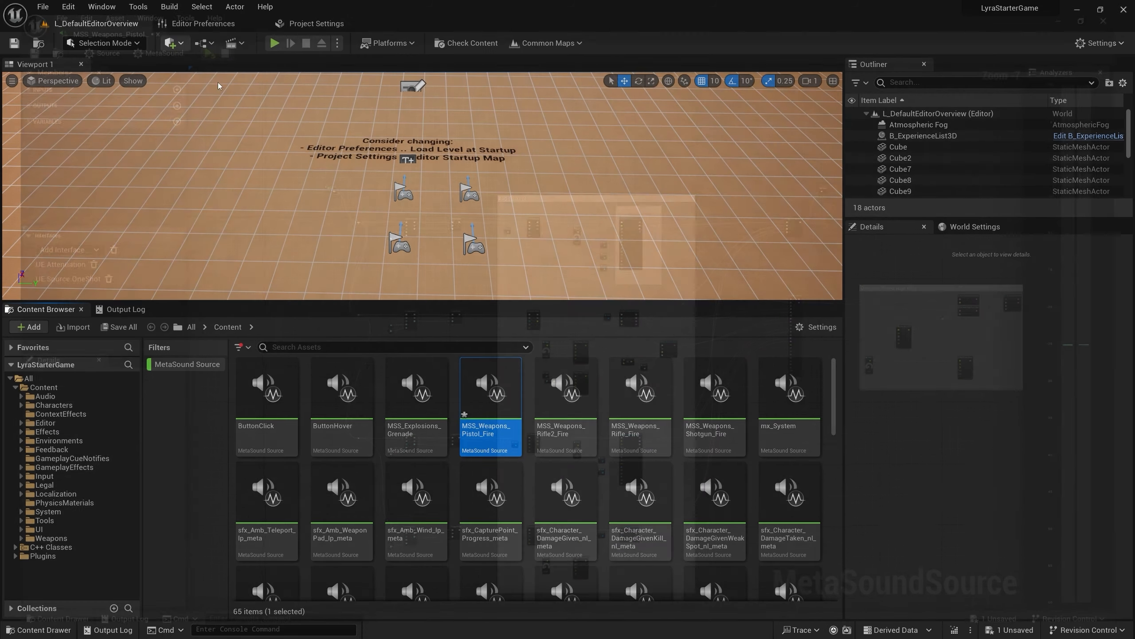
# Replace the MetaSound Source filter with a Sound Wave filter applied to all project content
pyautogui.click(164, 366)
pyautogui.click(245, 347)
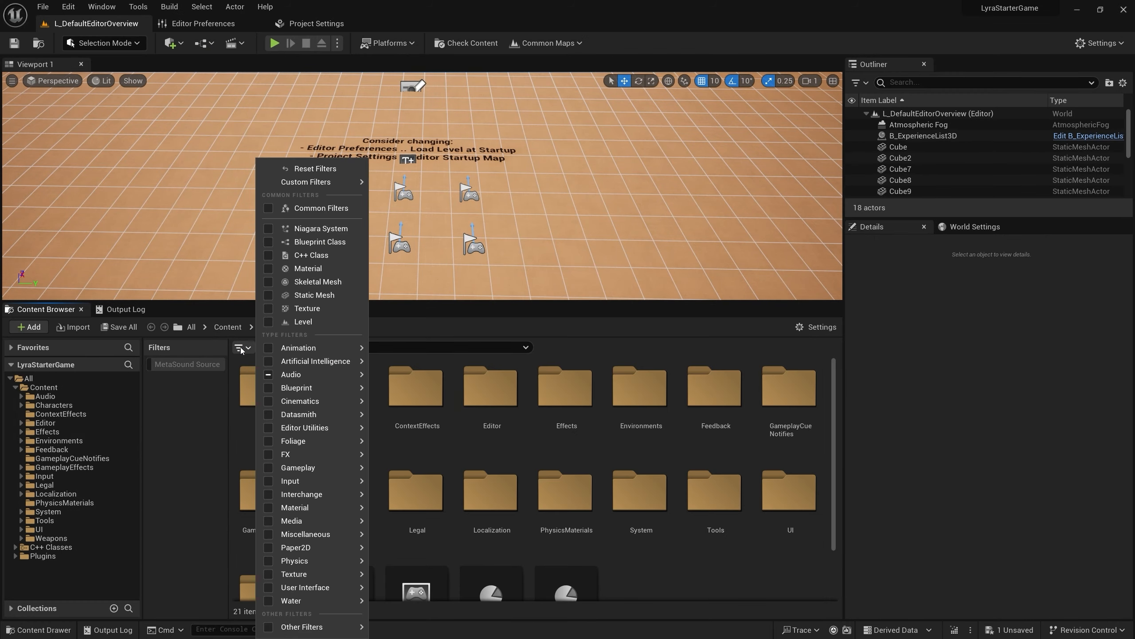
pyautogui.moveTo(322, 375)
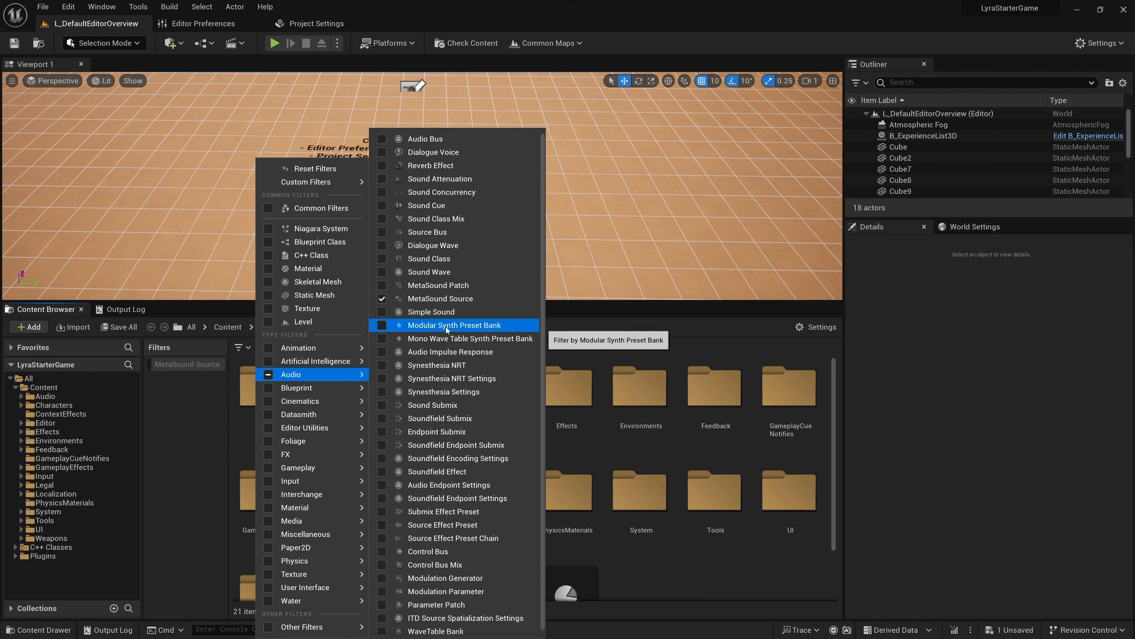
pyautogui.click(381, 299)
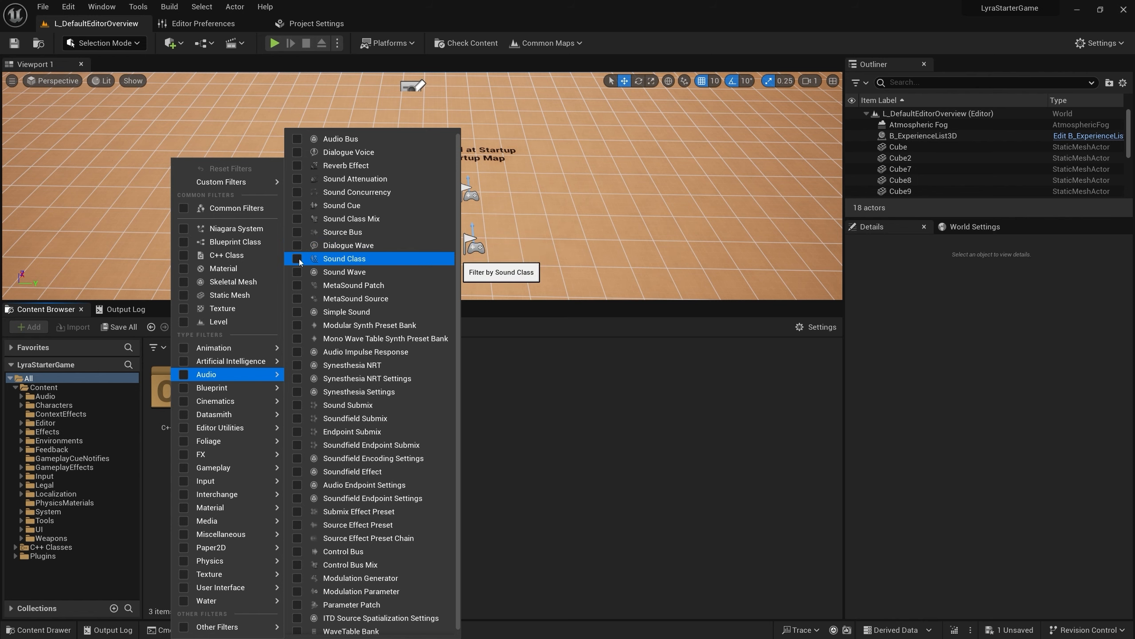
pyautogui.click(296, 272)
pyautogui.click(681, 449)
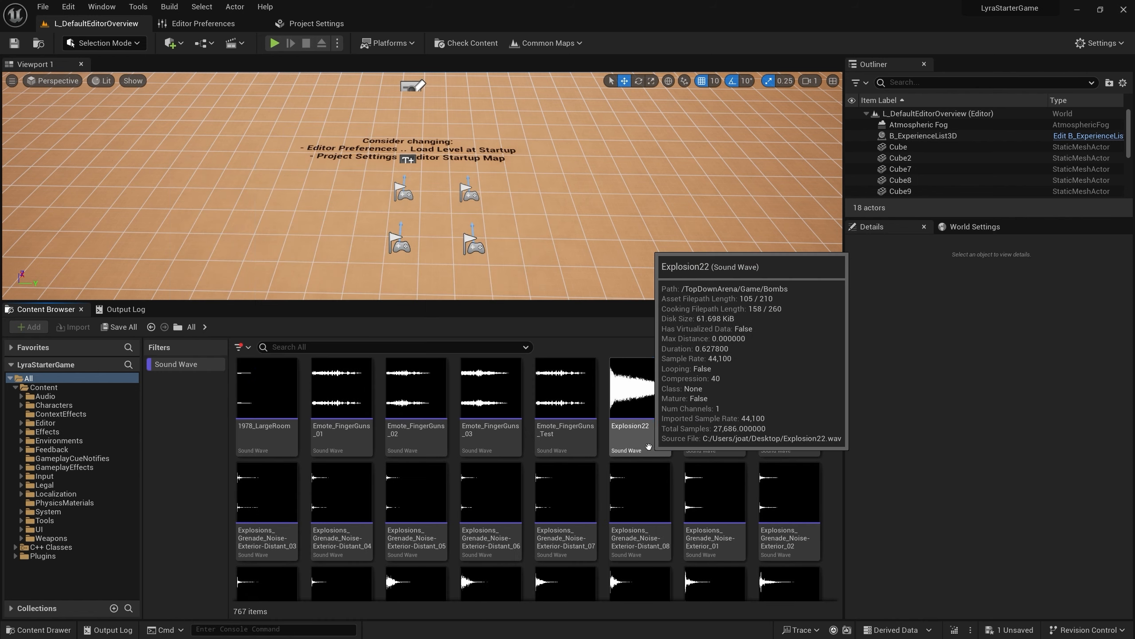
# Browse the sound waves to the grenade sounds and preview grenade_explode_body_02 and grenade_explode_body_03
pyautogui.click(639, 403)
pyautogui.scroll(-1, 648, 447)
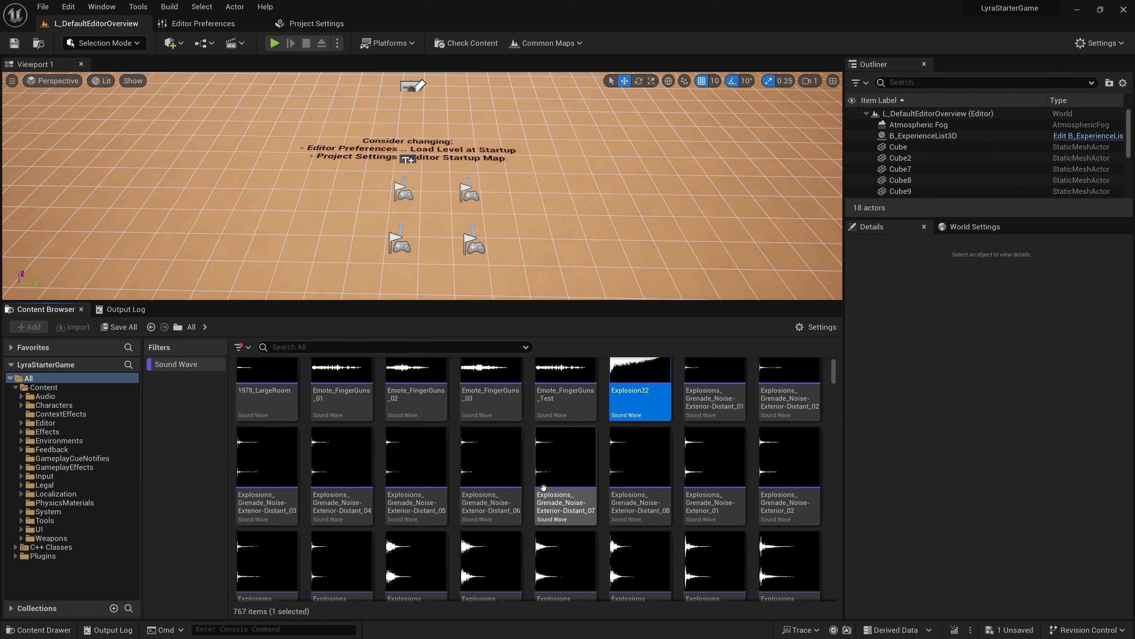
pyautogui.scroll(-5, 671, 469)
pyautogui.scroll(-5, 810, 490)
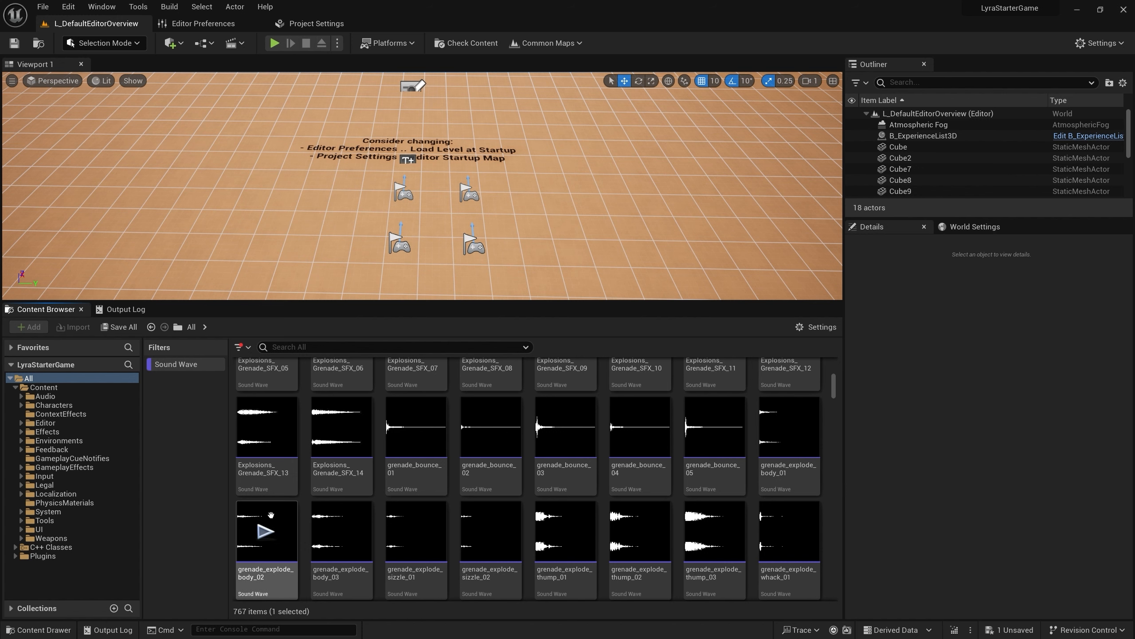
pyautogui.click(267, 530)
pyautogui.click(339, 535)
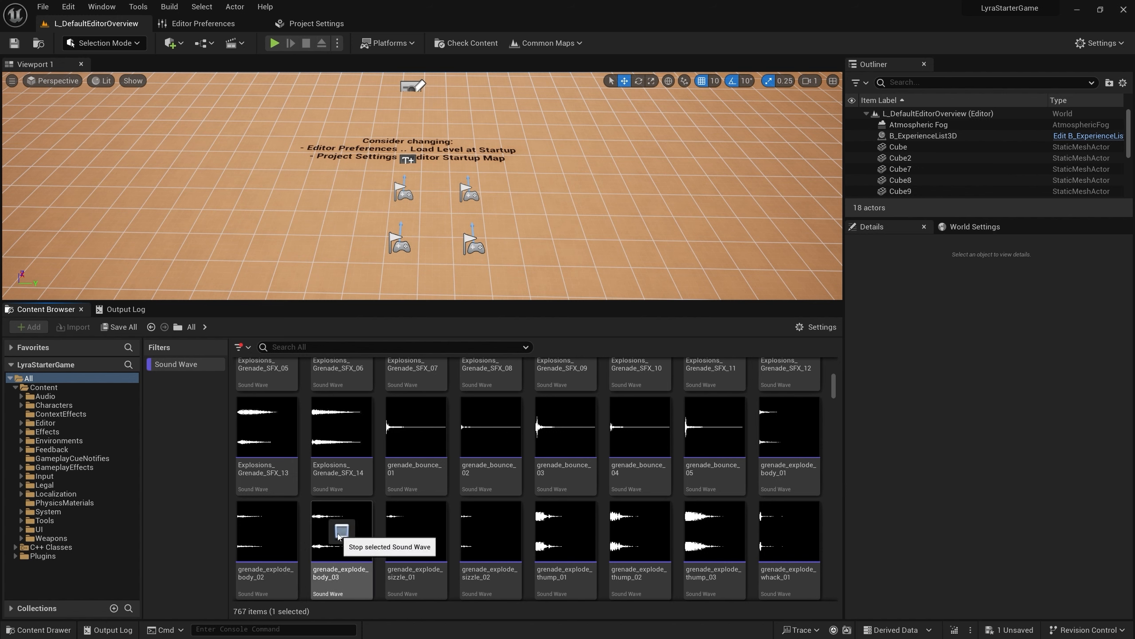
# Start migrating grenade_explode_body_01, _02 and _03 without saving MSS_Weapons_Pistol_Fire, and accept the list of assets
pyautogui.click(793, 473)
pyautogui.keyDown('ctrl'); pyautogui.click(267, 532); pyautogui.keyUp('ctrl')
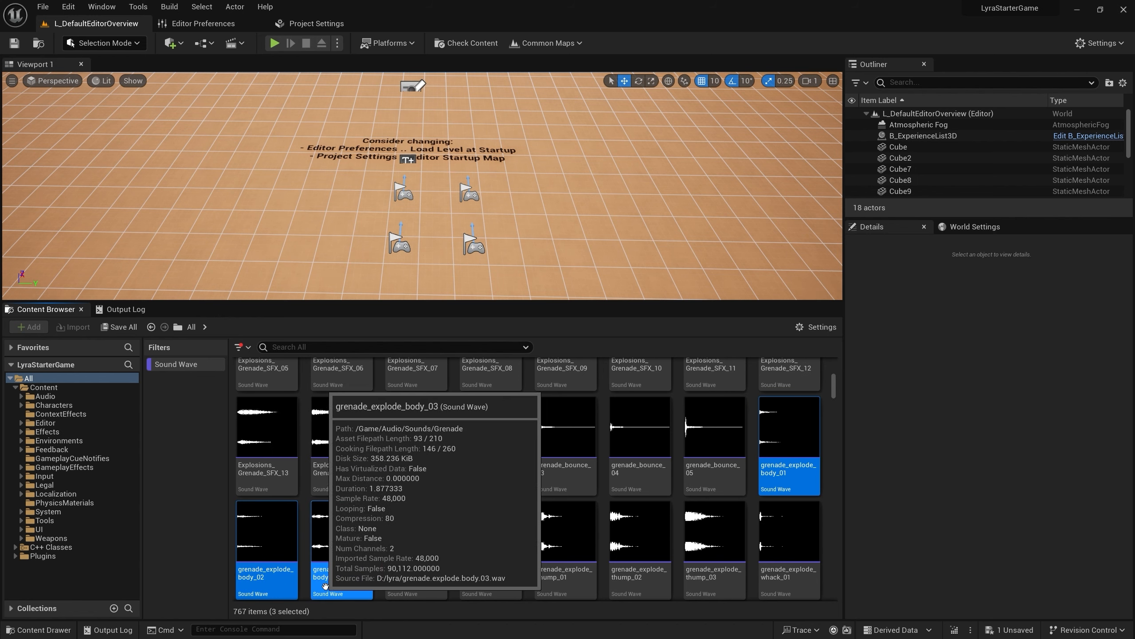
pyautogui.keyDown('ctrl'); pyautogui.click(364, 519); pyautogui.keyUp('ctrl')
pyautogui.rightClick(364, 519)
pyautogui.moveTo(499, 307)
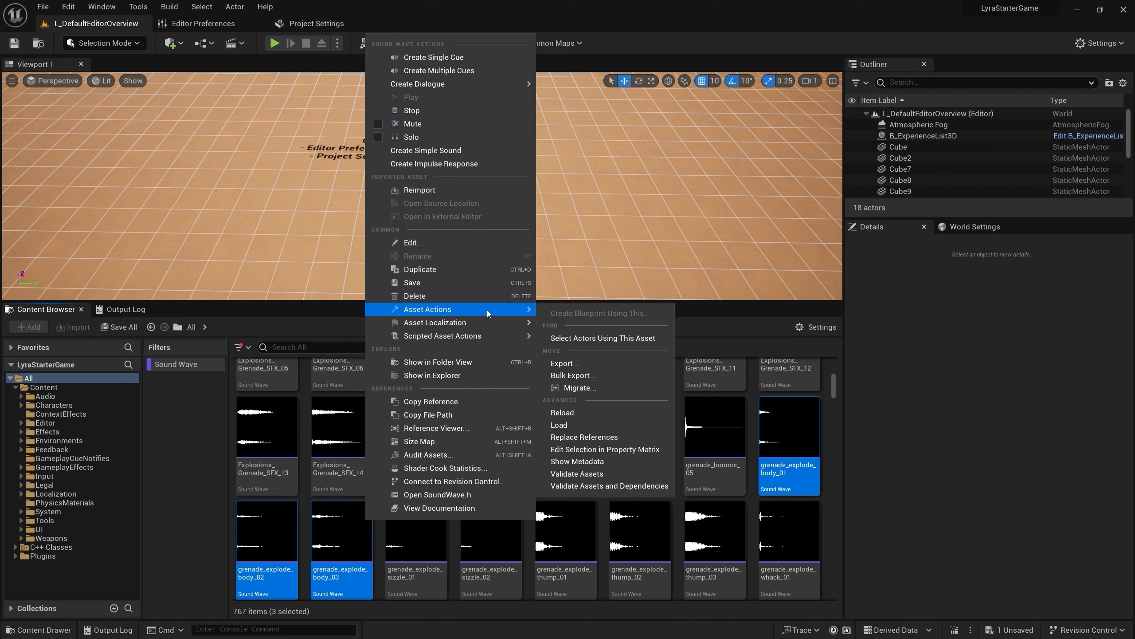
pyautogui.click(594, 390)
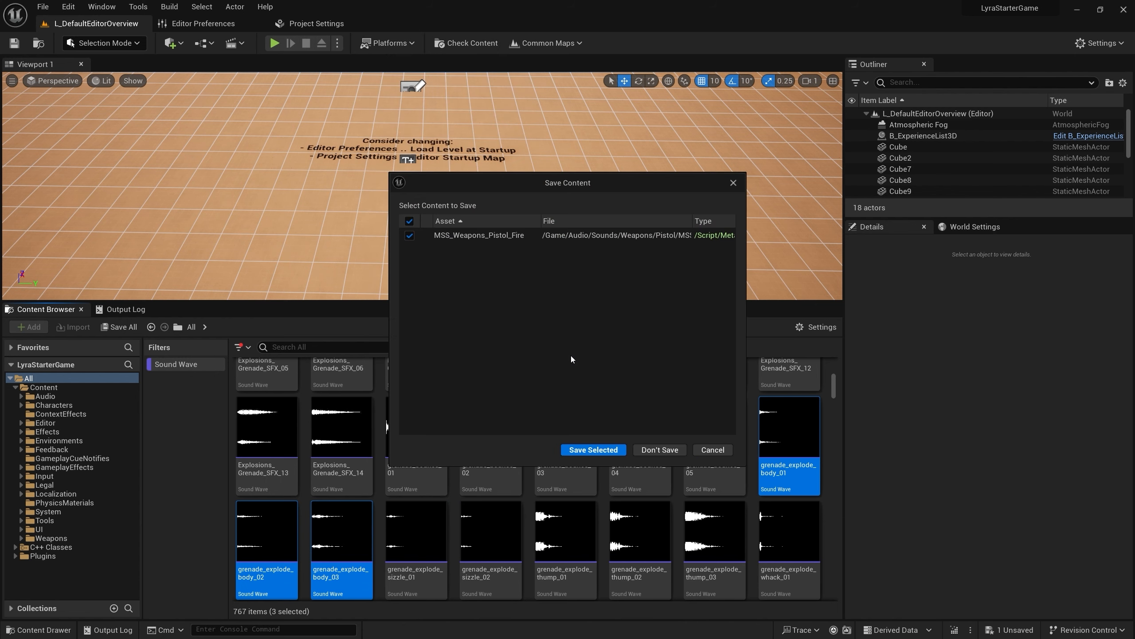
pyautogui.click(660, 451)
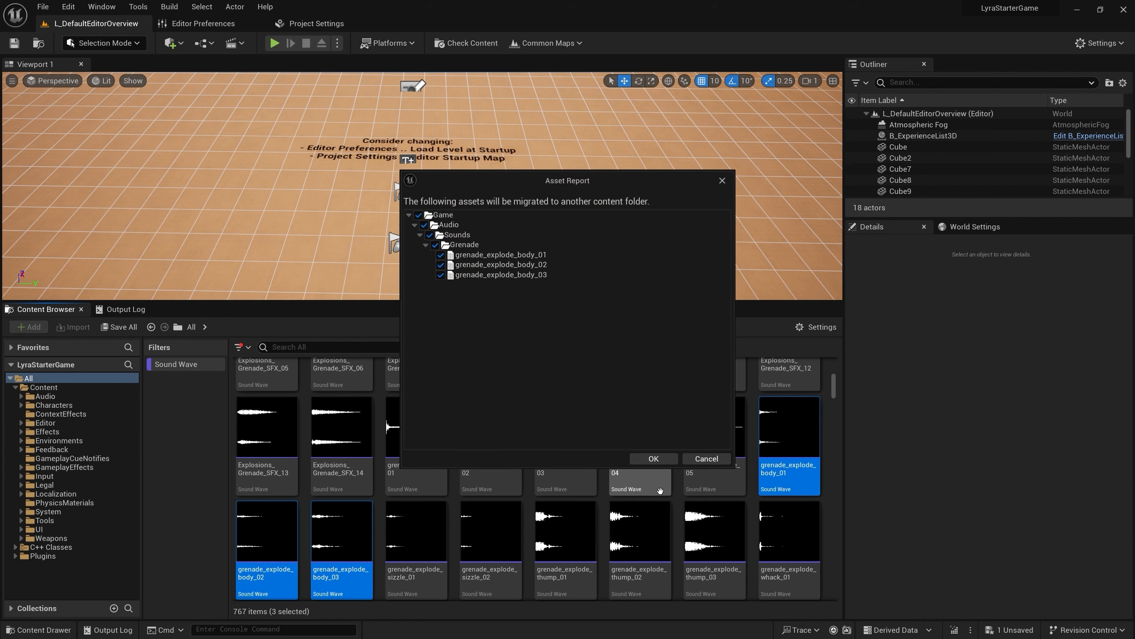
pyautogui.click(653, 459)
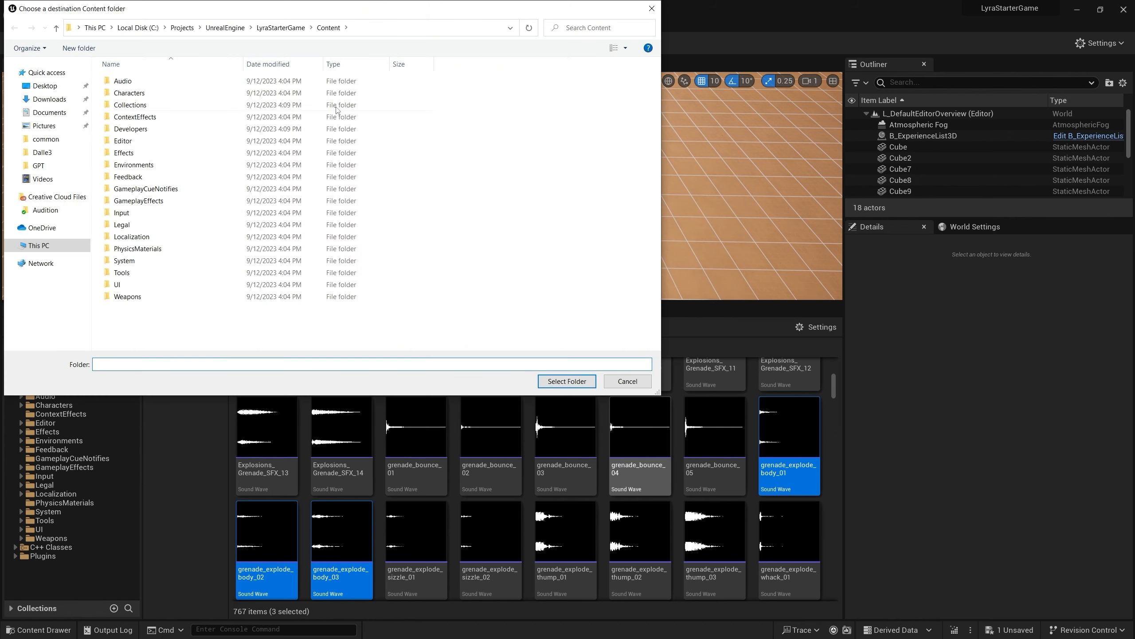
# Choose the MetaSounds project's Content folder under Projects\UnrealEngine as the migration destination
pyautogui.click(227, 30)
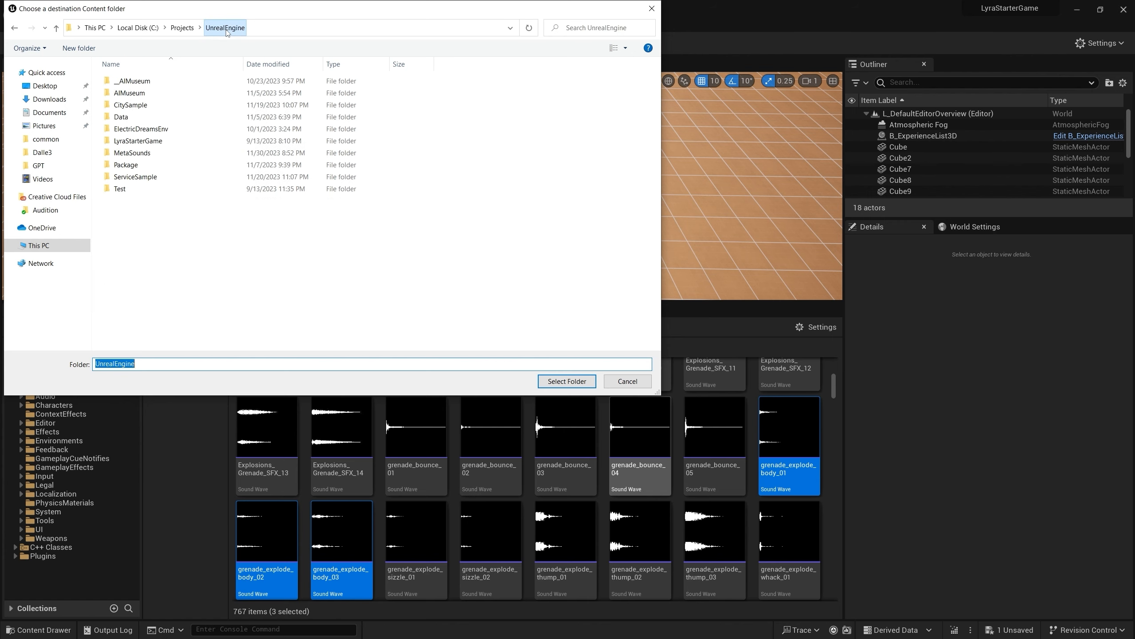
pyautogui.click(152, 155)
pyautogui.doubleClick(153, 155)
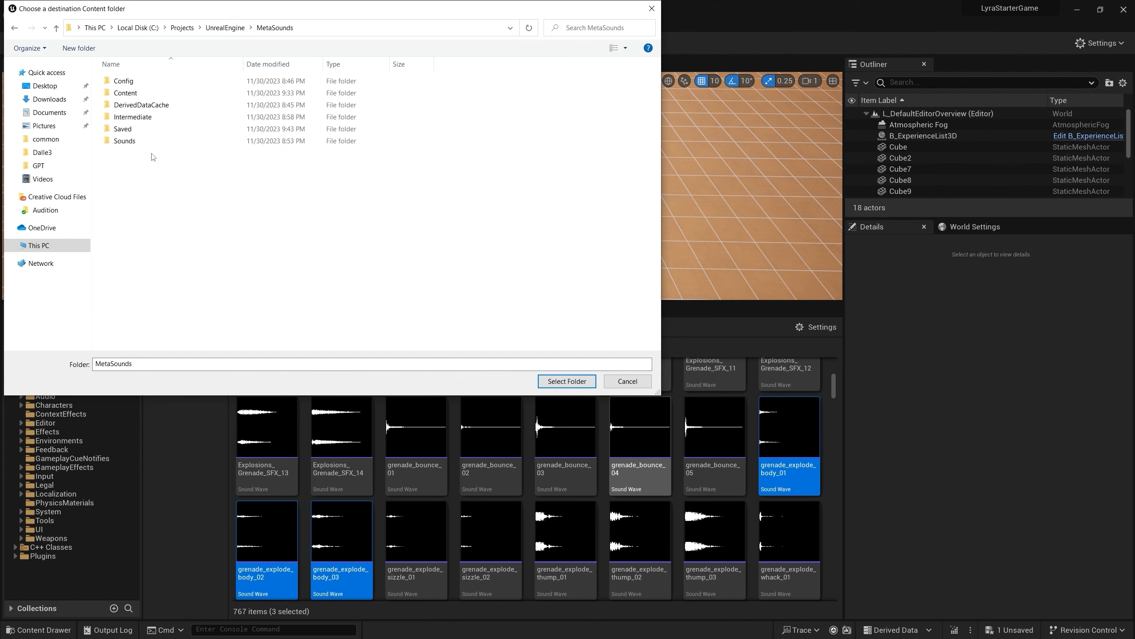
pyautogui.doubleClick(134, 93)
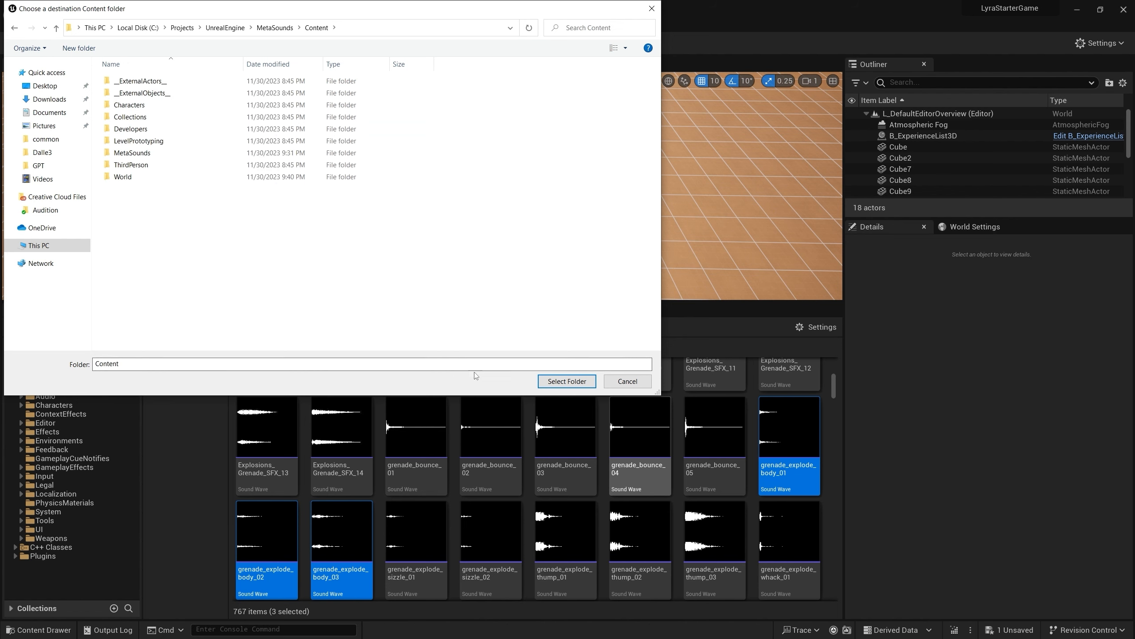
pyautogui.click(567, 380)
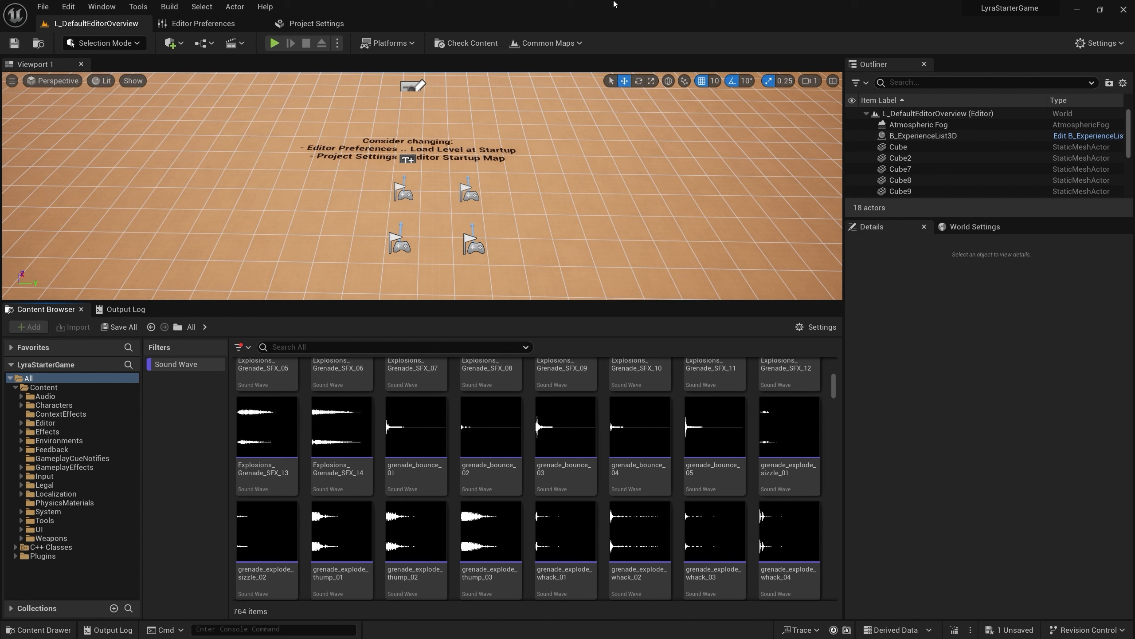
# Search the sound waves for "foots" to find footstep sounds
pyautogui.click(296, 346)
pyautogui.write('fo')
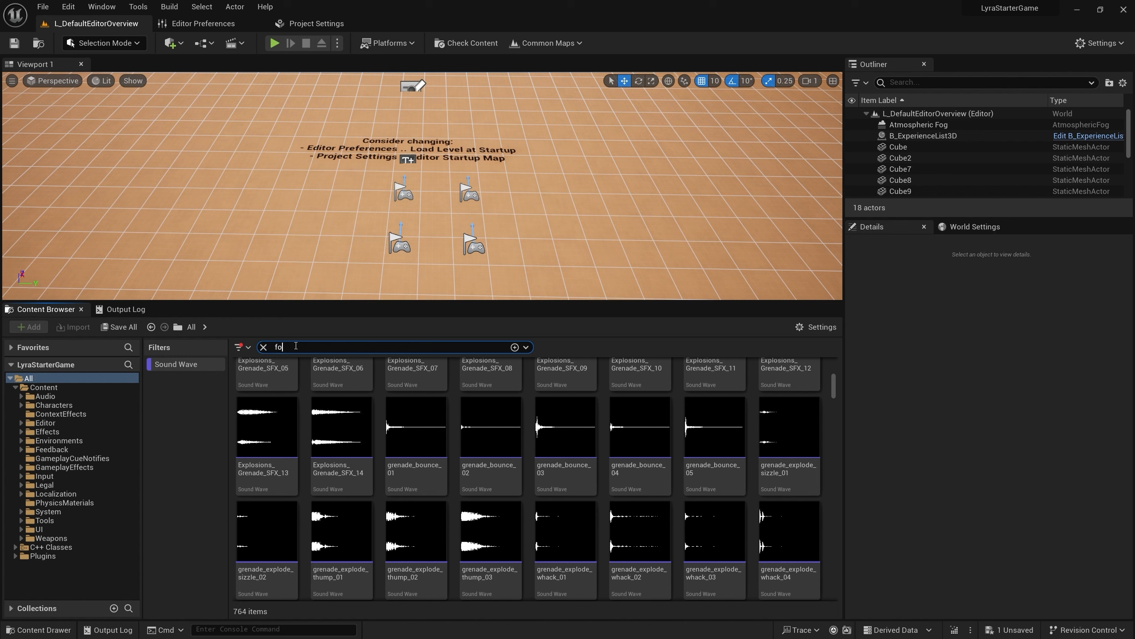
pyautogui.write('ots')
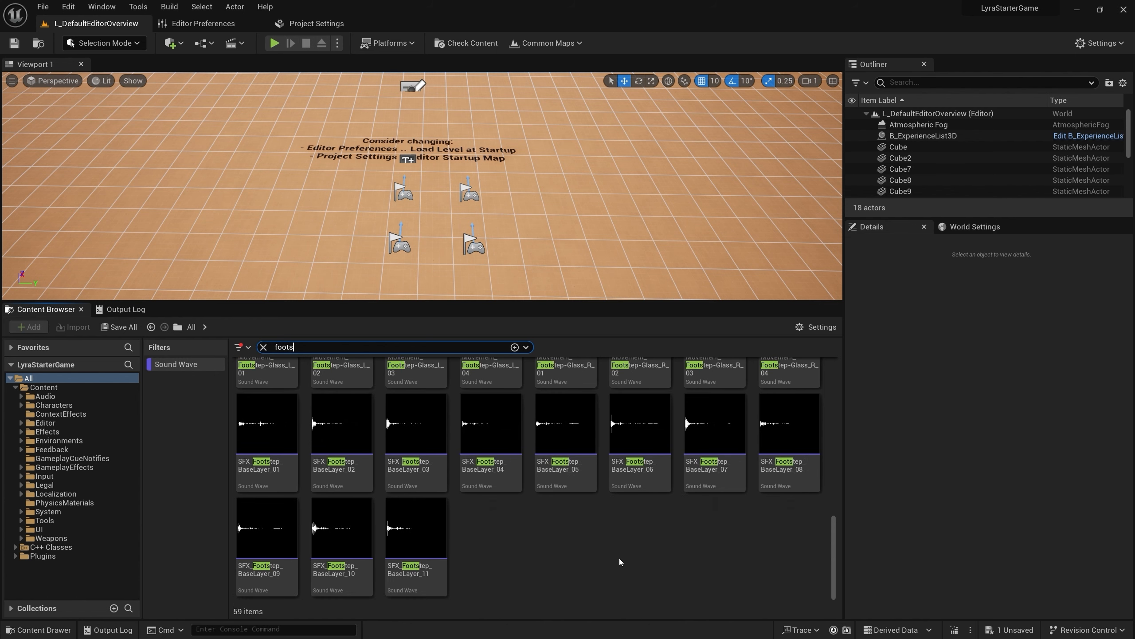
# Preview the footstep sounds SFX_Footstep_BaseLayer_01 and SFX_Footstep_BaseLayer_02
pyautogui.scroll(-2, 625, 576)
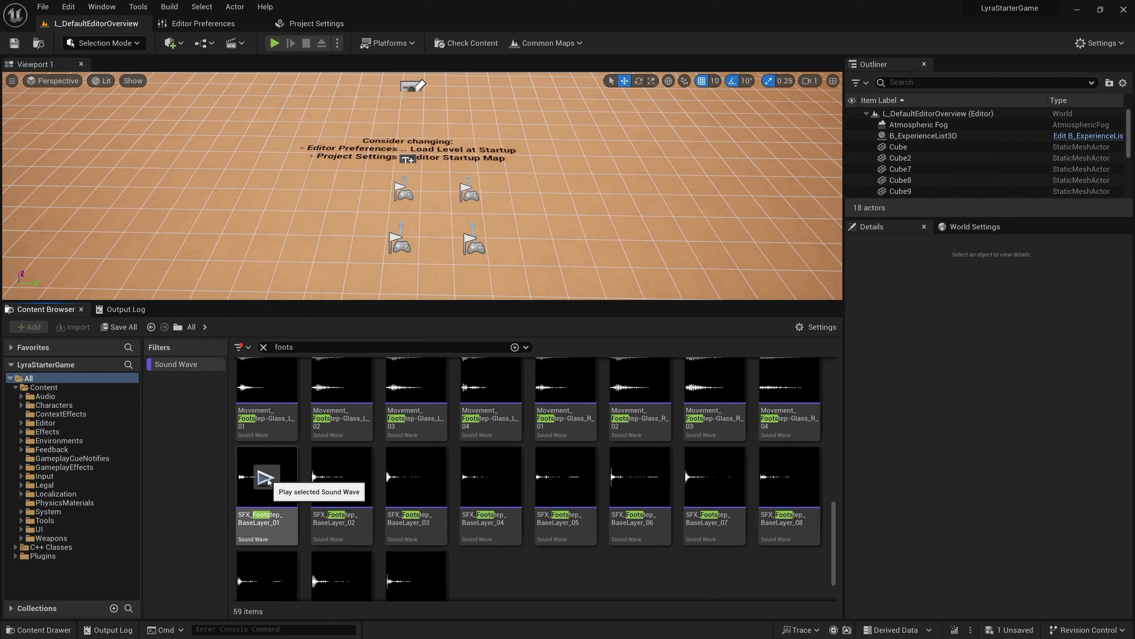
pyautogui.click(267, 476)
pyautogui.click(342, 476)
pyautogui.scroll(-2, 342, 480)
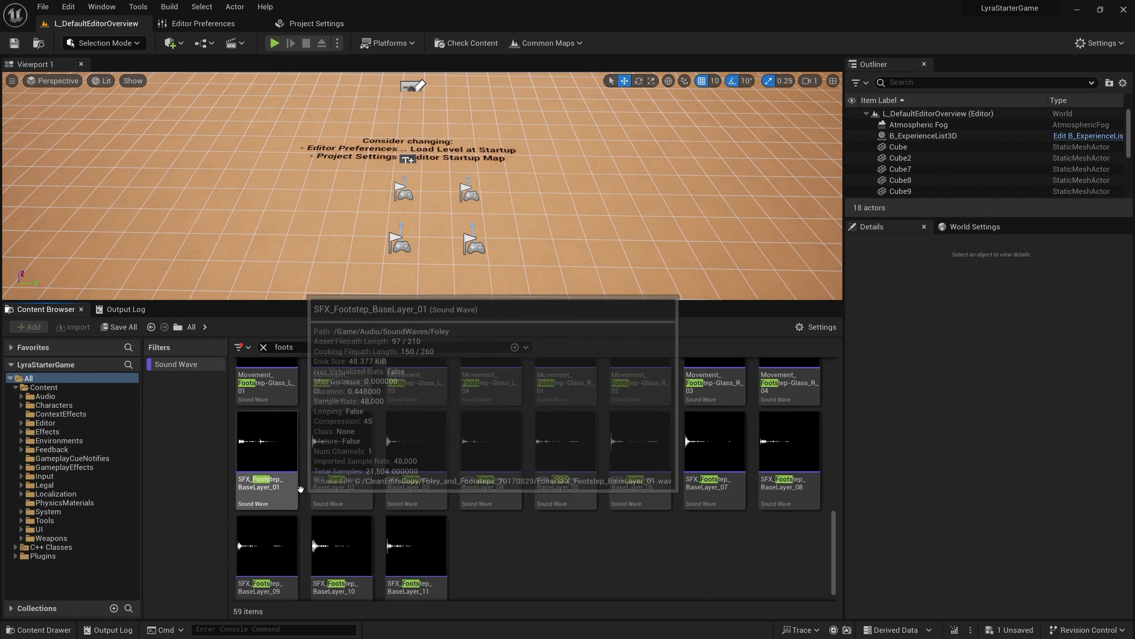
# Migrate SFX_Footstep_BaseLayer_01 through SFX_Footstep_BaseLayer_11 into the MetaSounds project's Content folder
pyautogui.click(267, 423)
pyautogui.keyDown('shift'); pyautogui.click(409, 577); pyautogui.keyUp('shift')
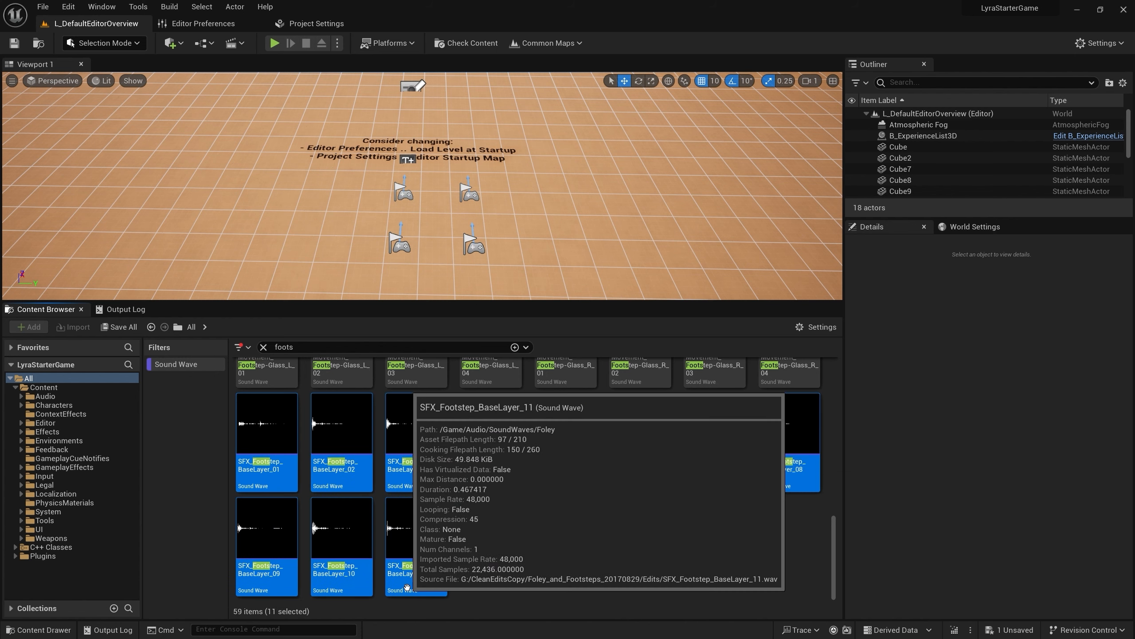
pyautogui.rightClick(494, 482)
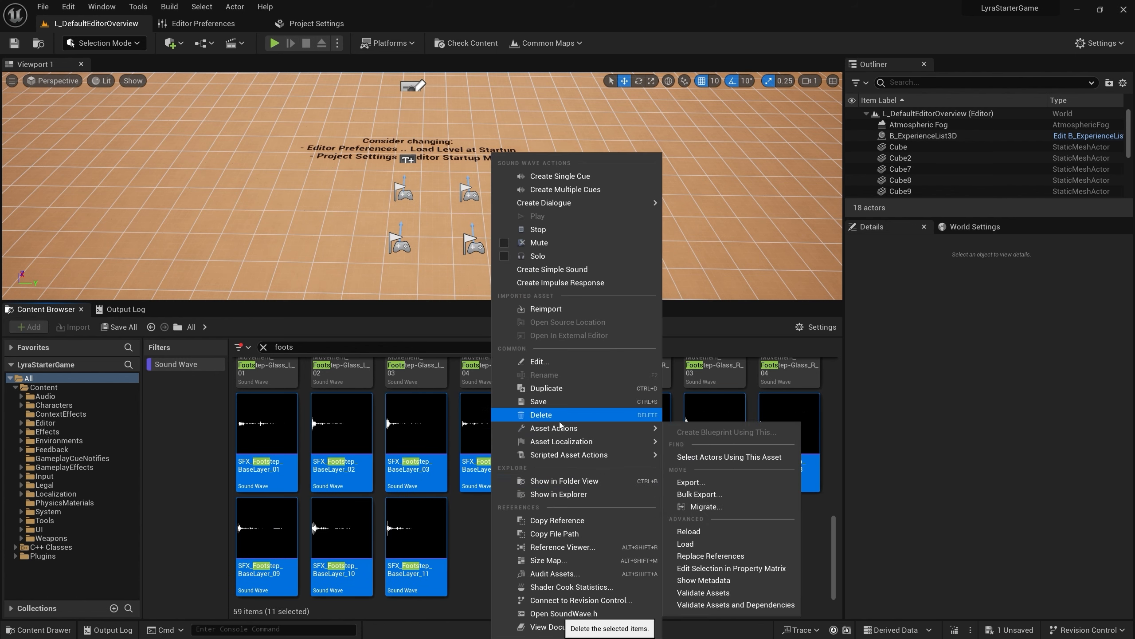
pyautogui.click(697, 507)
pyautogui.click(653, 449)
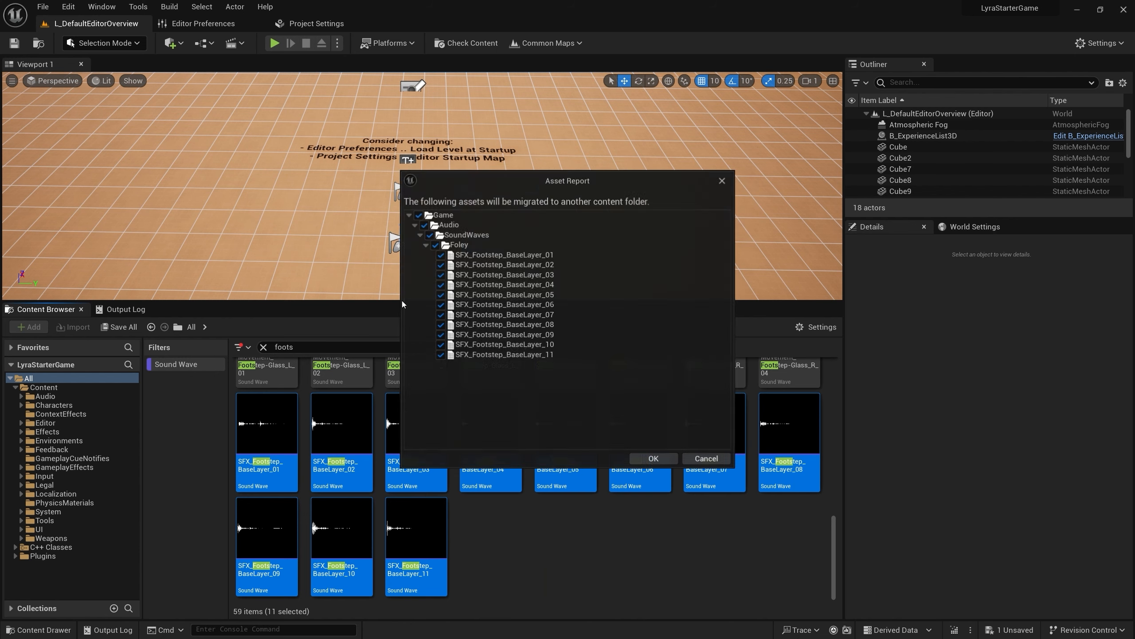
pyautogui.click(651, 458)
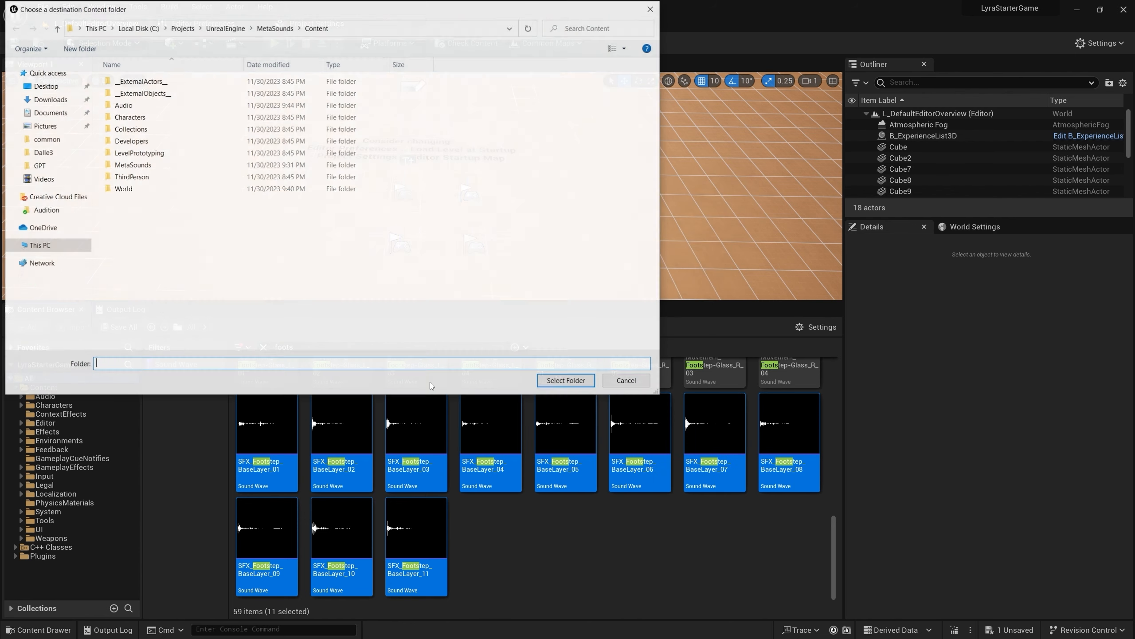
pyautogui.click(557, 382)
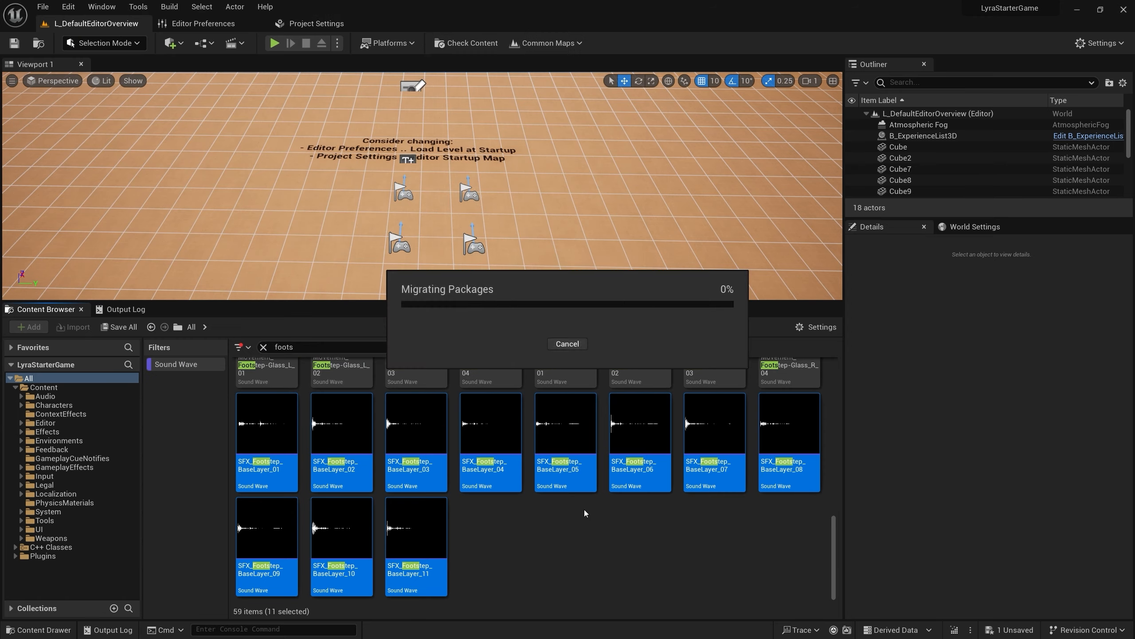
# Search the sound waves for "dash" and start migrating Lyra_Dash_01 and Lyra_Dash_02
pyautogui.moveTo(335, 512)
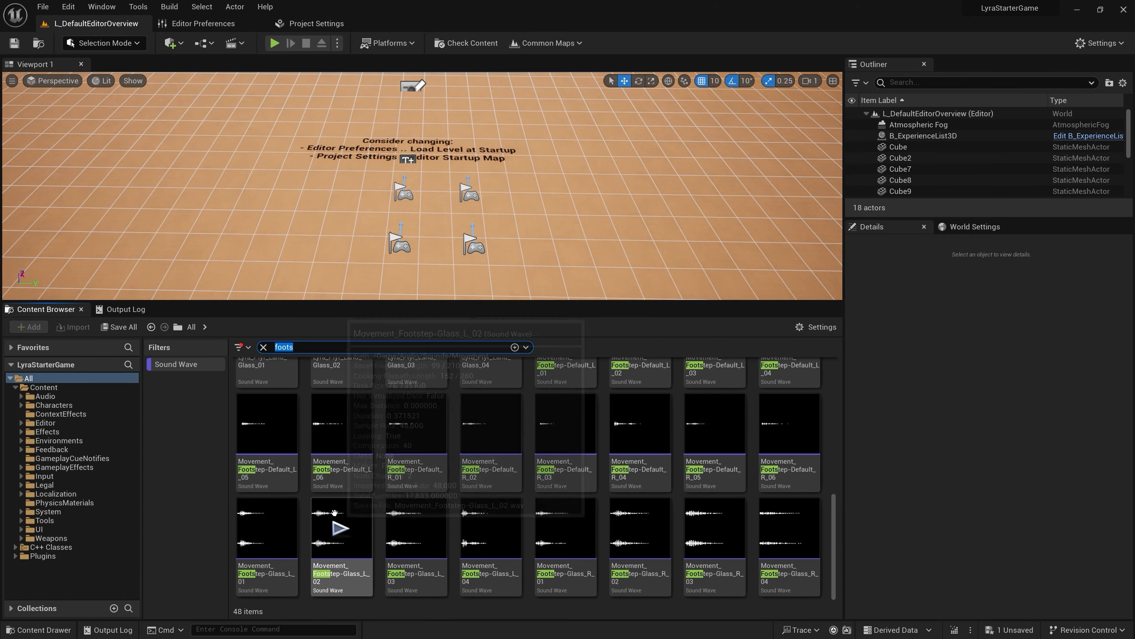
pyautogui.write('h')
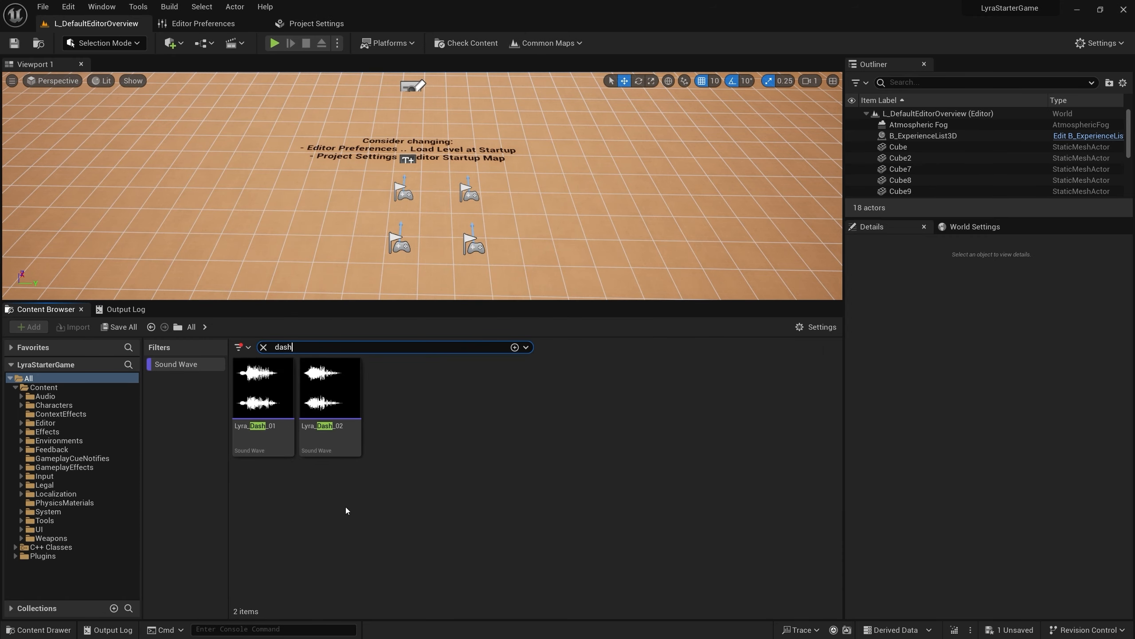
pyautogui.click(263, 389)
pyautogui.keyDown('ctrl'); pyautogui.click(330, 389); pyautogui.keyUp('ctrl')
pyautogui.rightClick(340, 393)
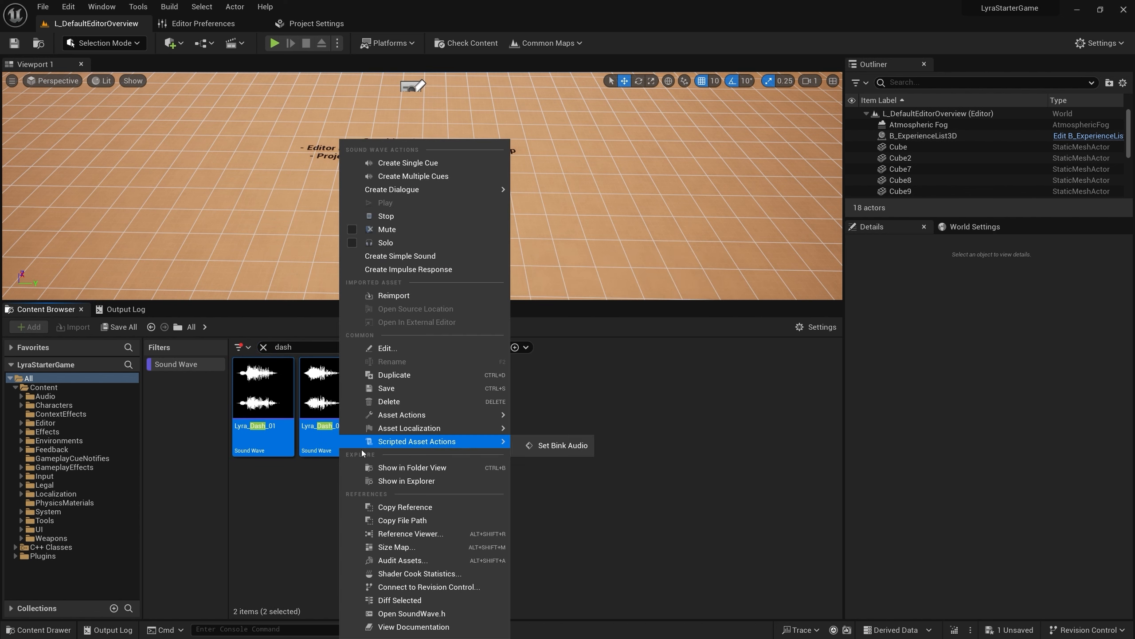
pyautogui.moveTo(475, 417)
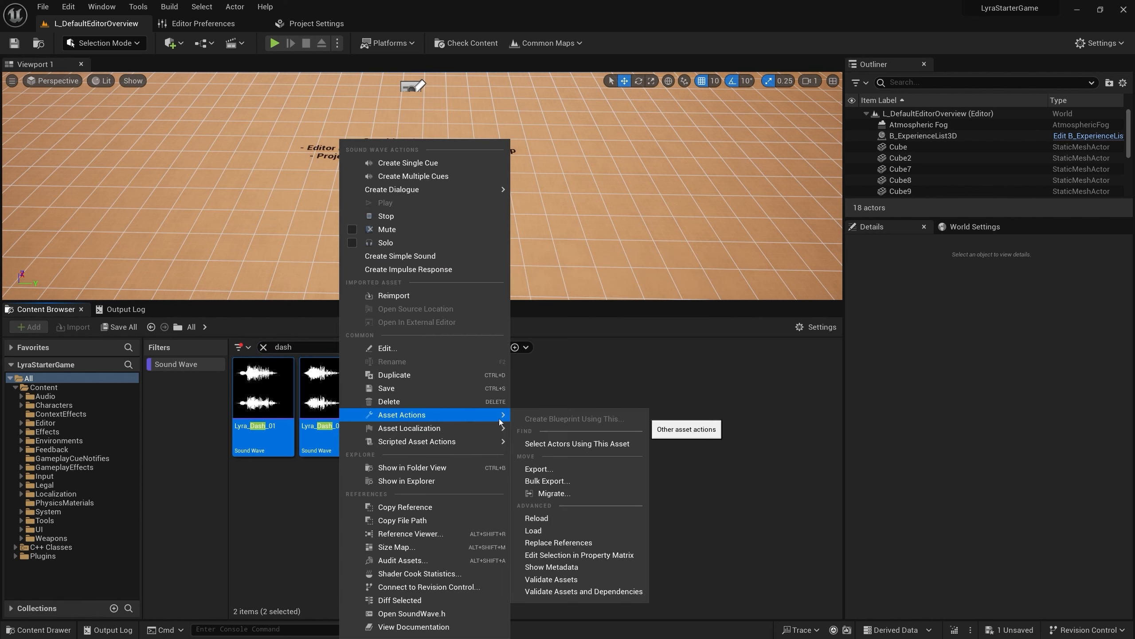
pyautogui.click(552, 493)
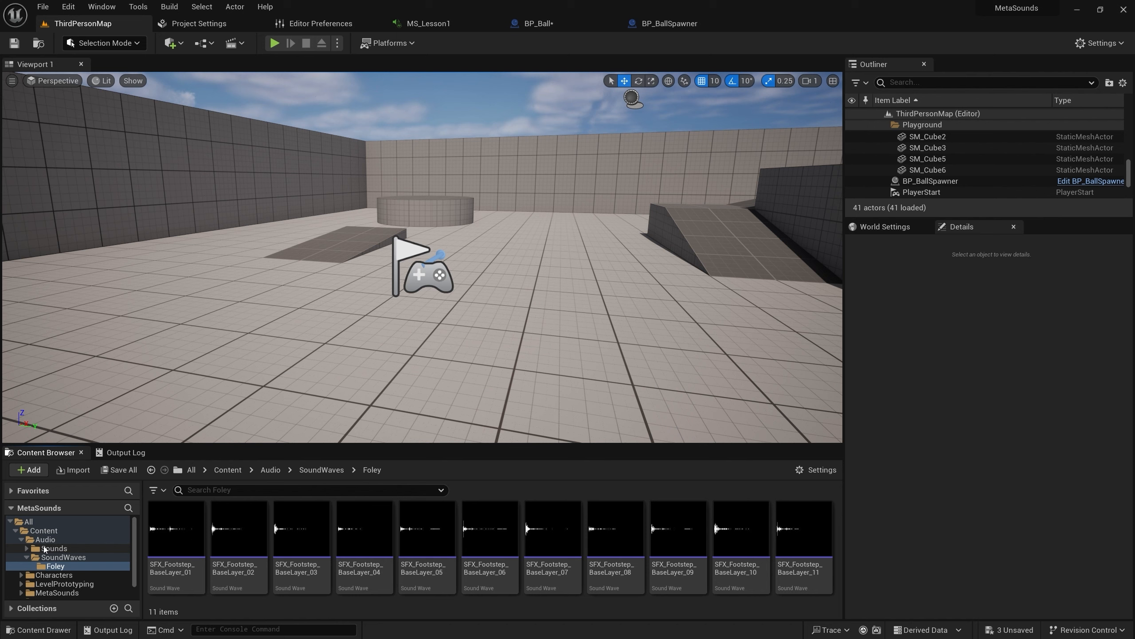
# In the MetaSounds project, move the Grenade and SFX folders from Audio/Sounds into MetaSounds/Assets
pyautogui.click(54, 548)
pyautogui.click(185, 555)
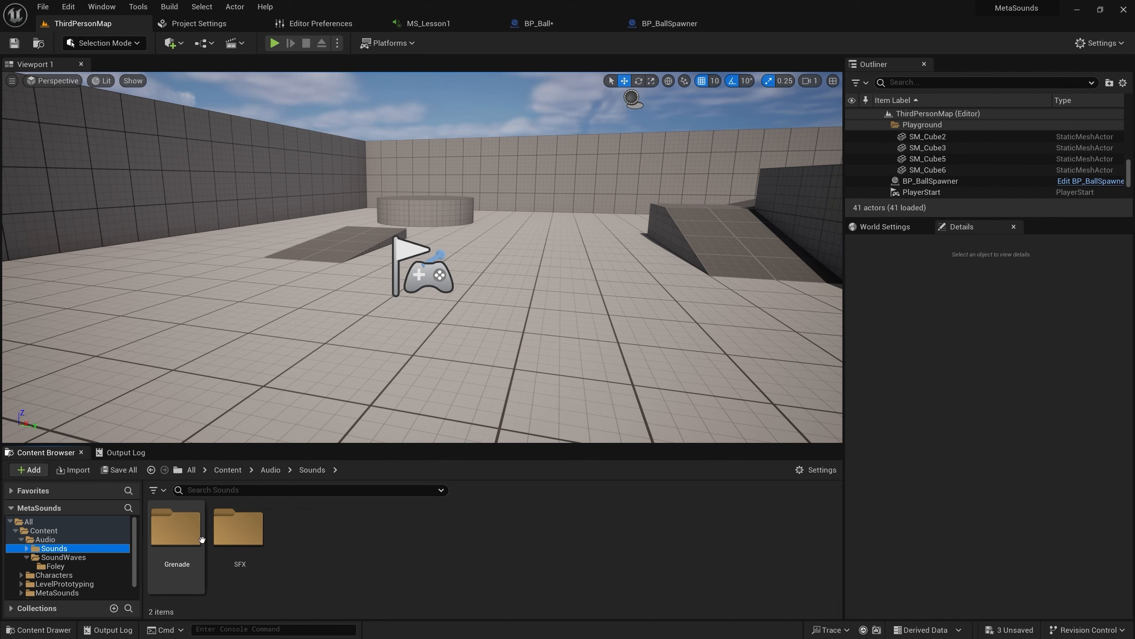
pyautogui.doubleClick(185, 554)
pyautogui.moveTo(179, 446); pyautogui.dragTo(178, 246)
pyautogui.keyDown('ctrl'); pyautogui.click(53, 375); pyautogui.keyUp('ctrl')
pyautogui.moveTo(59, 367); pyautogui.dragTo(65, 430)
pyautogui.click(165, 452)
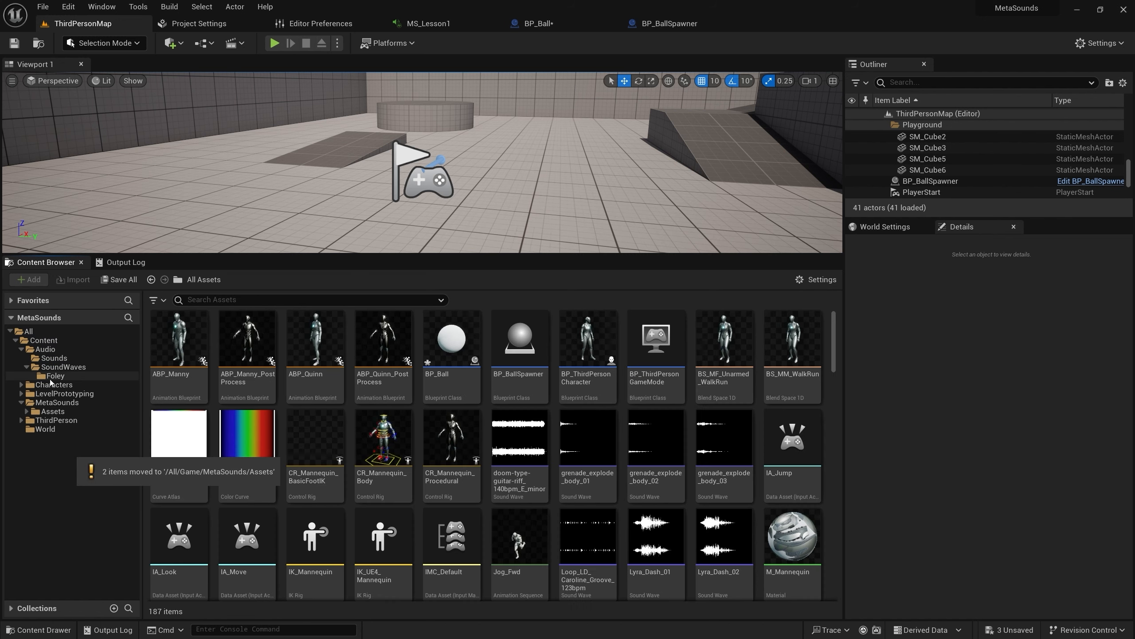
# Move the Foley folder from Audio/SoundWaves into MetaSounds/Assets
pyautogui.click(53, 376)
pyautogui.moveTo(53, 375); pyautogui.dragTo(53, 413)
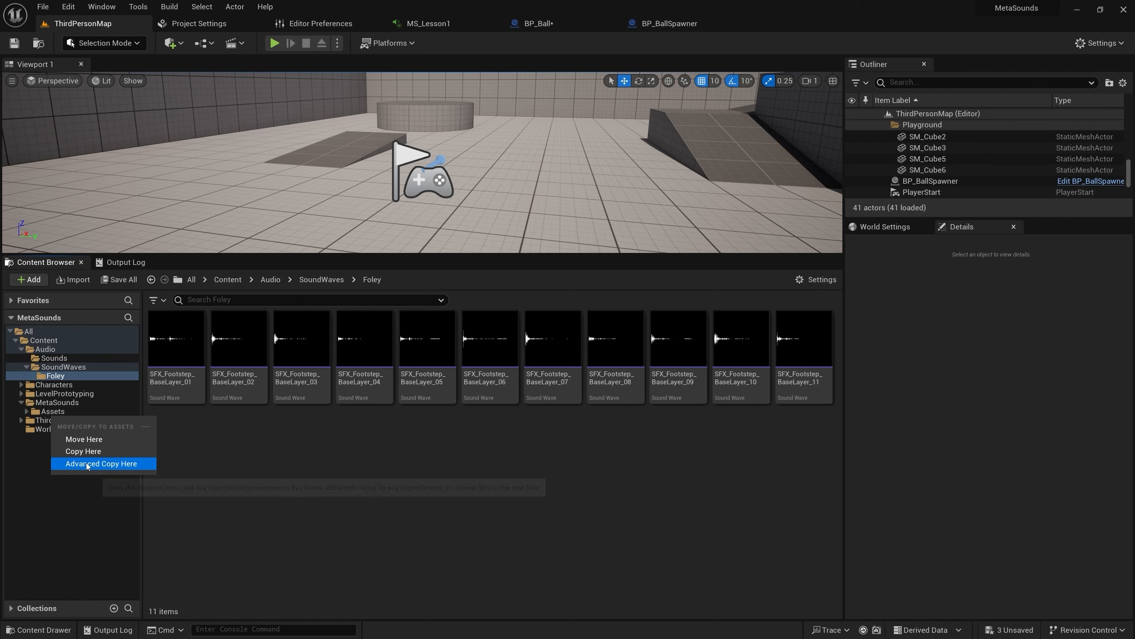
pyautogui.click(84, 439)
# Check the Sounds and SoundWaves folders for leftover content and delete the Audio folder
pyautogui.click(45, 359)
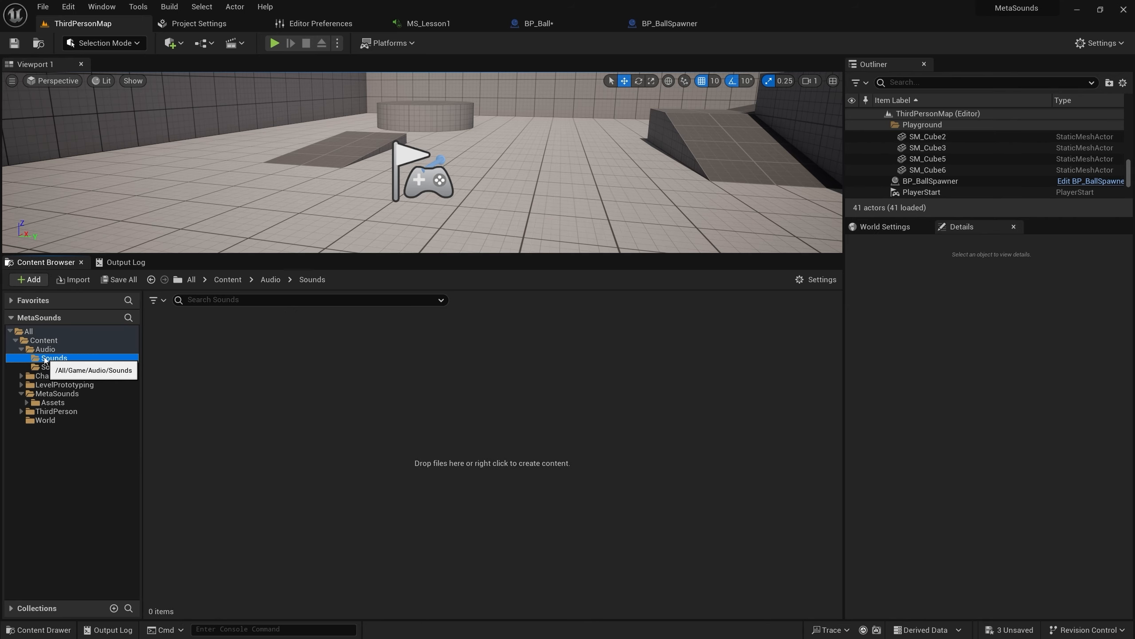
pyautogui.click(45, 367)
pyautogui.doubleClick(42, 350)
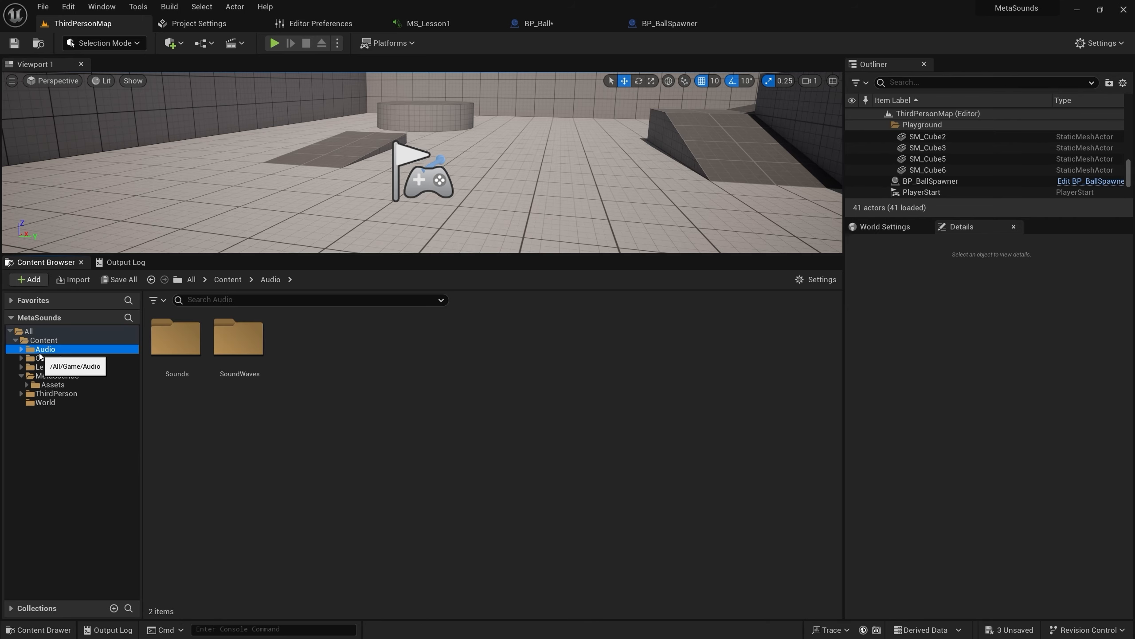
pyautogui.press('Delete')
pyautogui.click(69, 379)
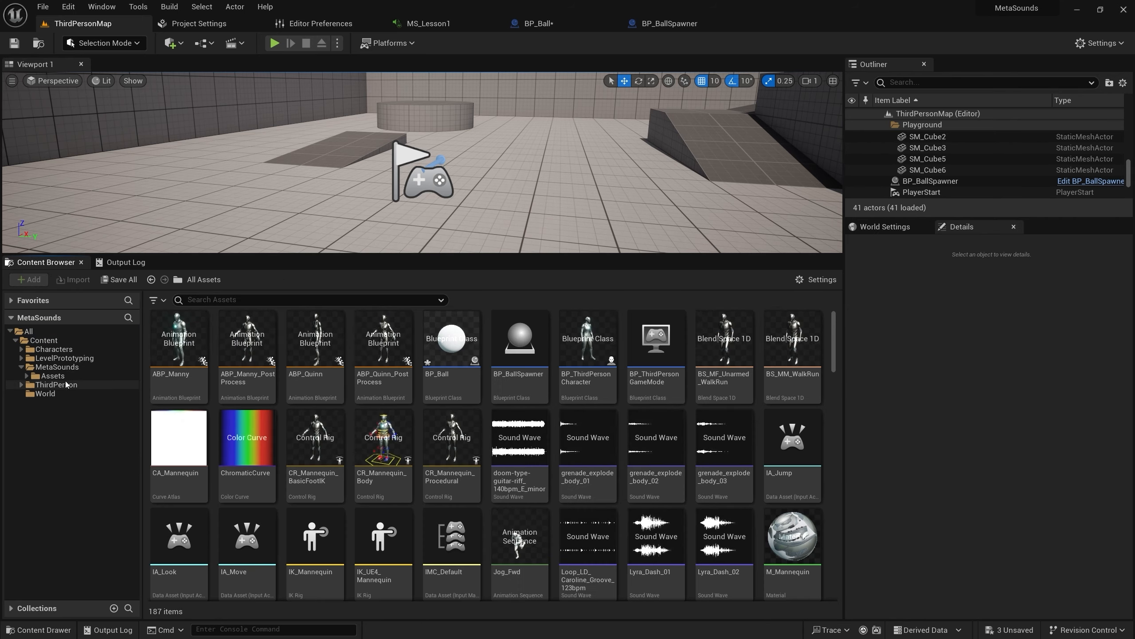
# Look through the Foley and Grenade folders in MetaSounds/Assets and preview the three grenade_explode_body sounds
pyautogui.click(45, 367)
pyautogui.doubleClick(176, 337)
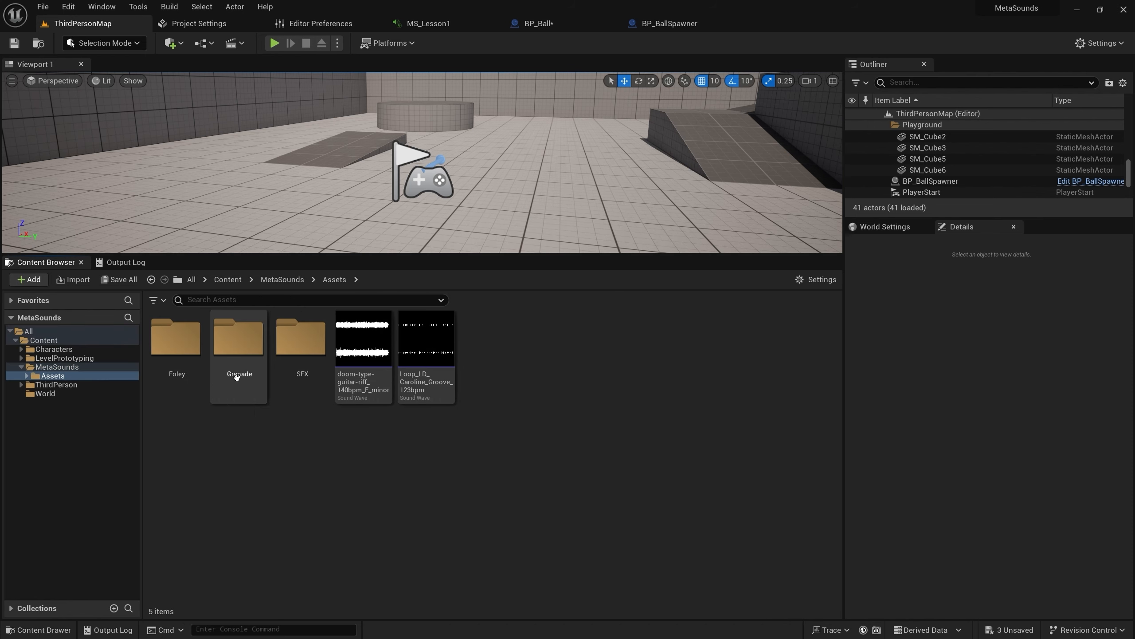
pyautogui.doubleClick(227, 358)
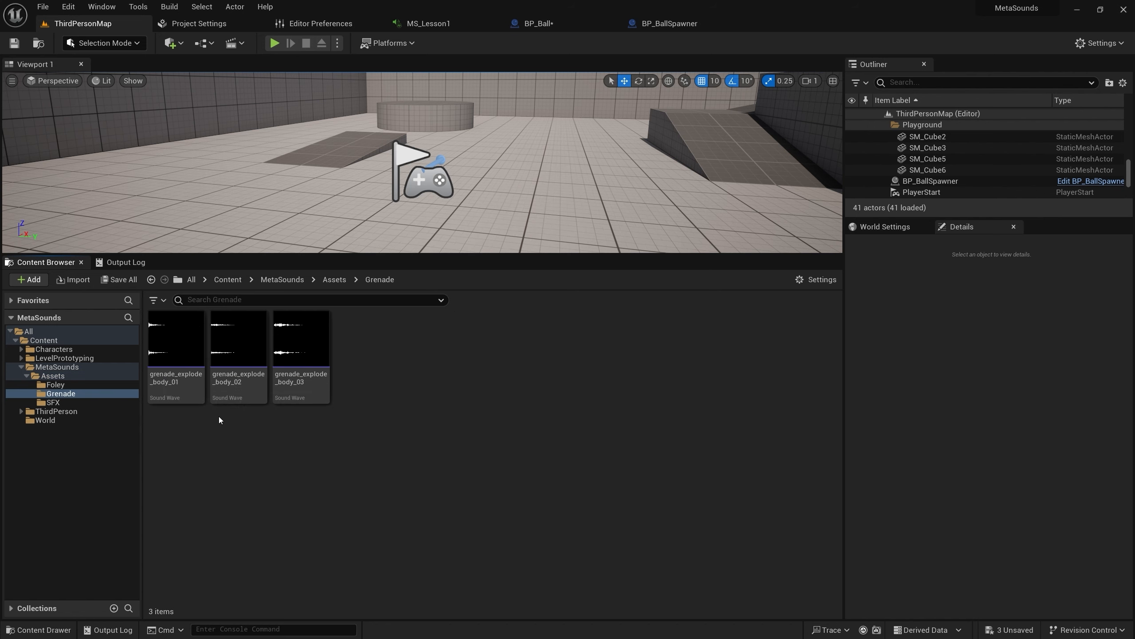
pyautogui.click(55, 385)
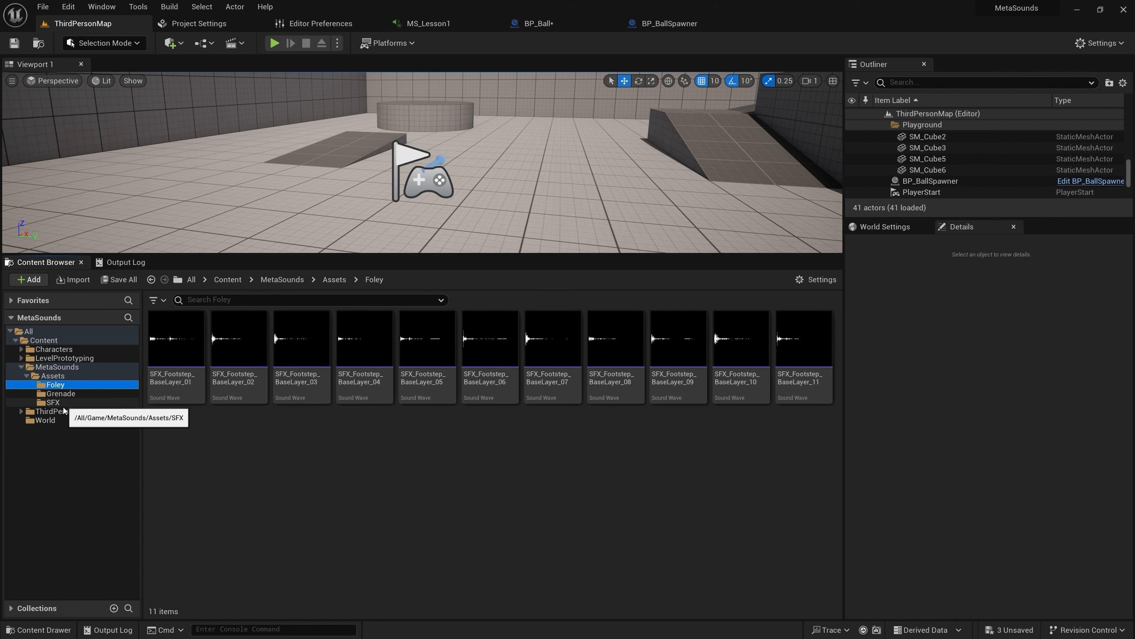
pyautogui.click(61, 393)
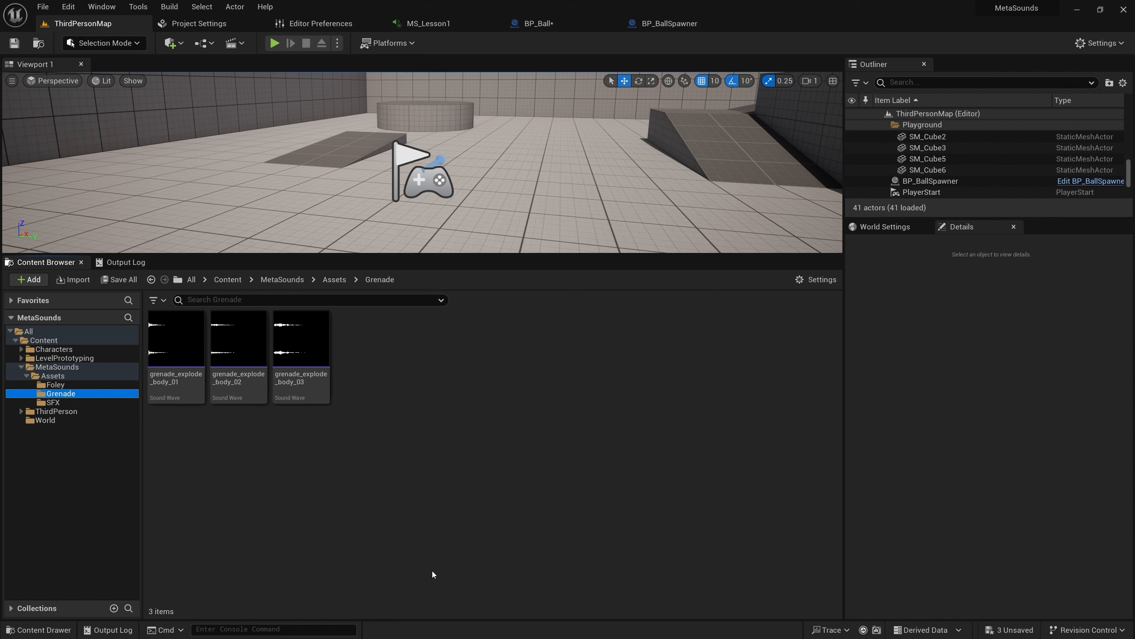
pyautogui.click(179, 349)
pyautogui.click(246, 343)
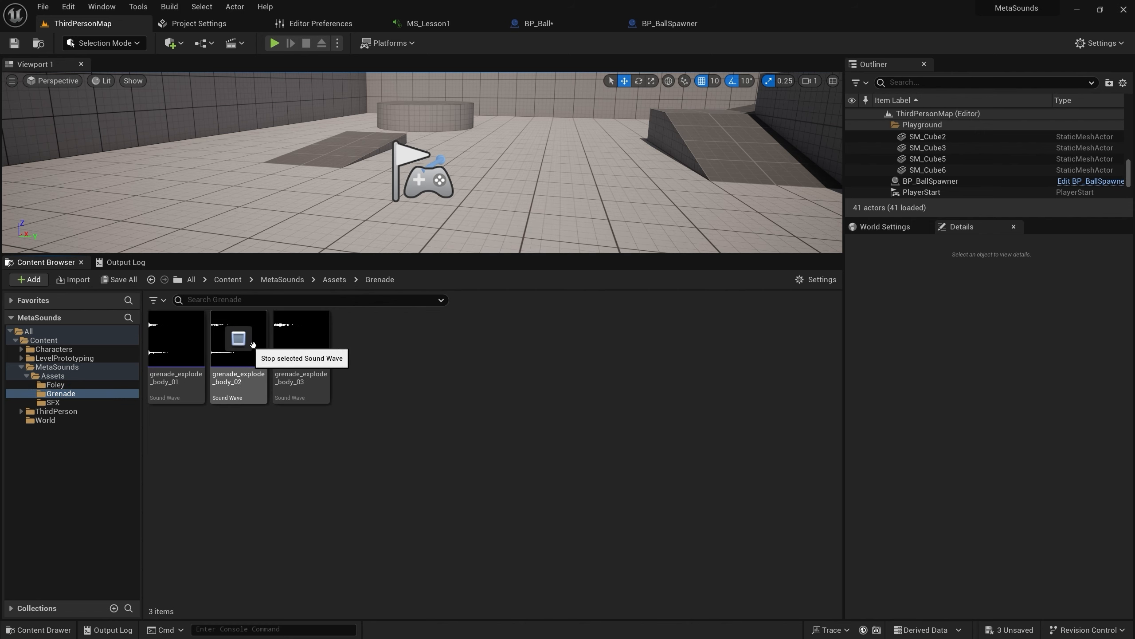
pyautogui.click(301, 338)
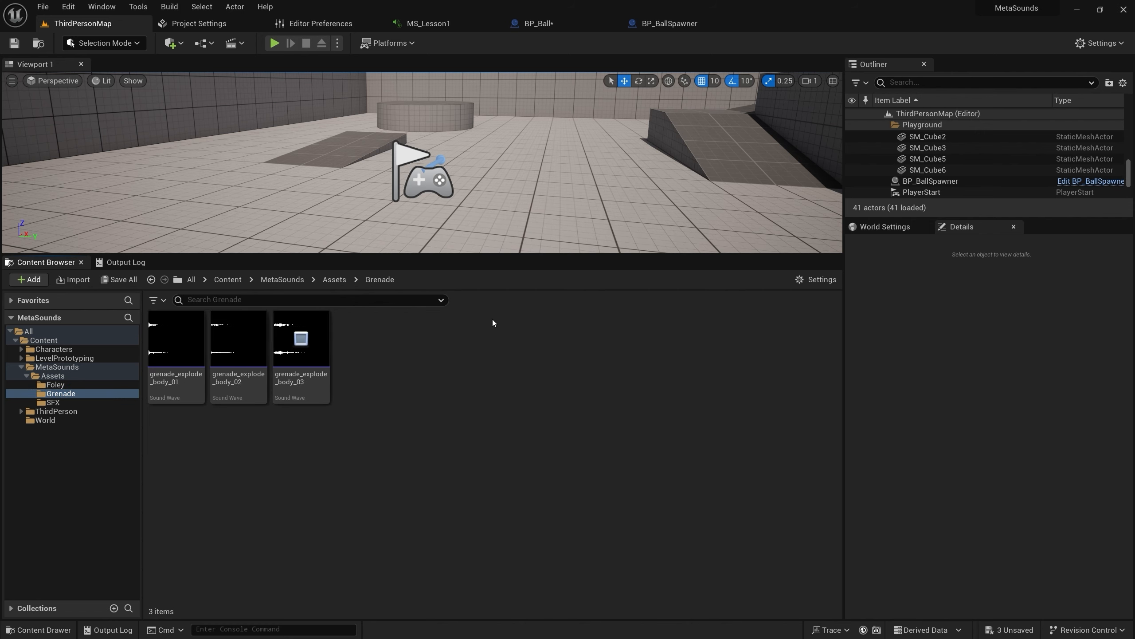
# Create a MetaSound Source named MS_Explosion in the MetaSounds folder
pyautogui.click(44, 375)
pyautogui.click(49, 367)
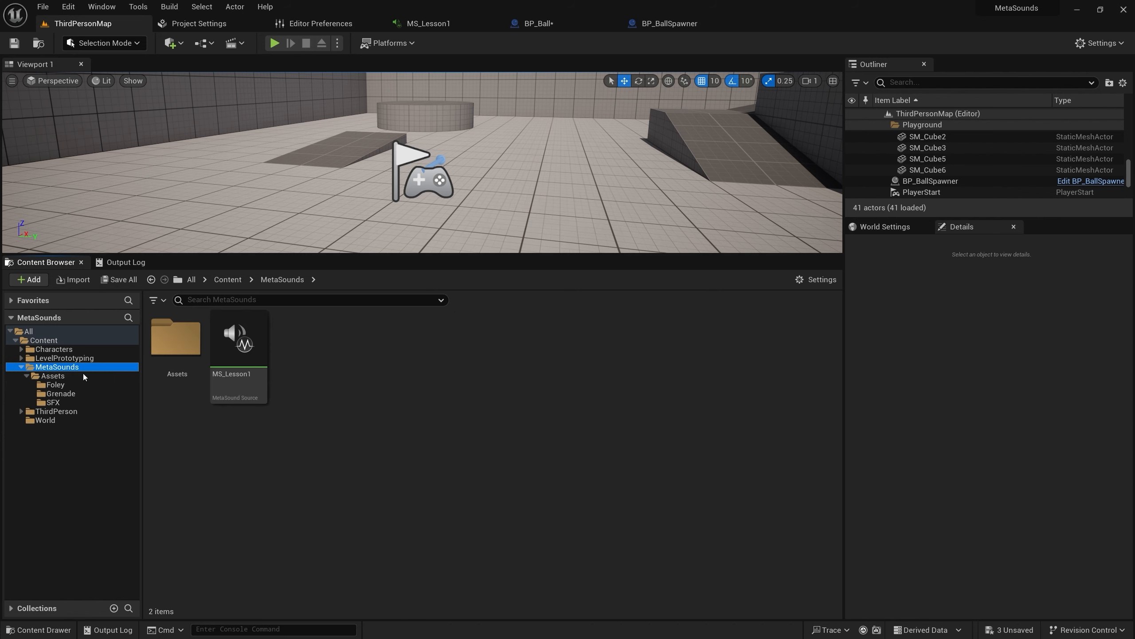
pyautogui.rightClick(380, 355)
pyautogui.moveTo(470, 452)
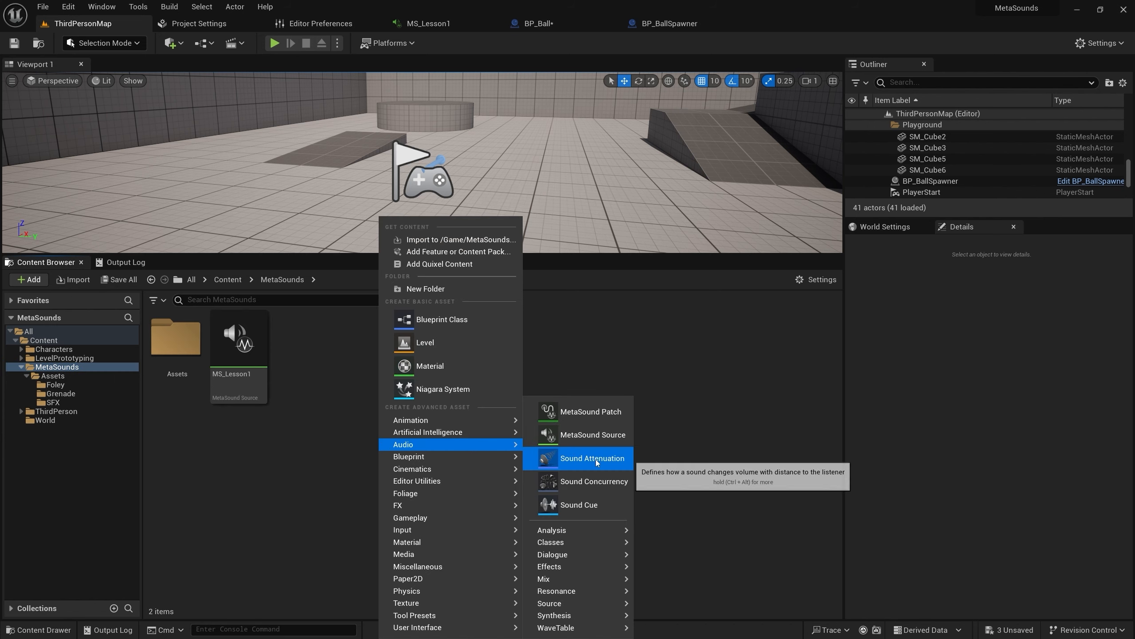
pyautogui.click(614, 438)
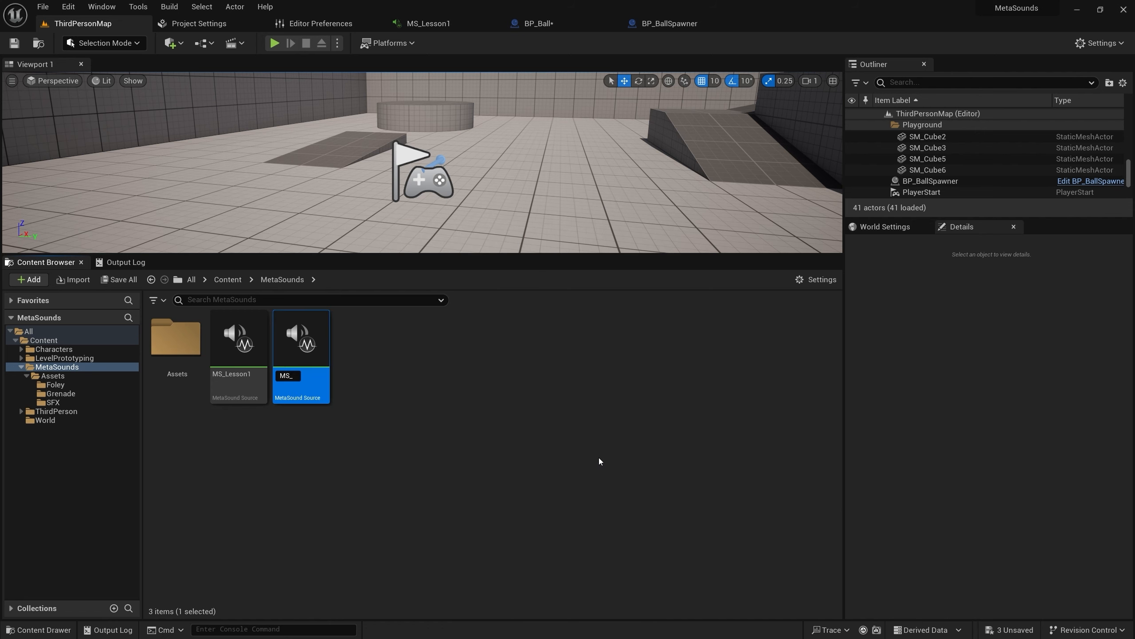
pyautogui.write('MS_Explosion')
pyautogui.press('Return')
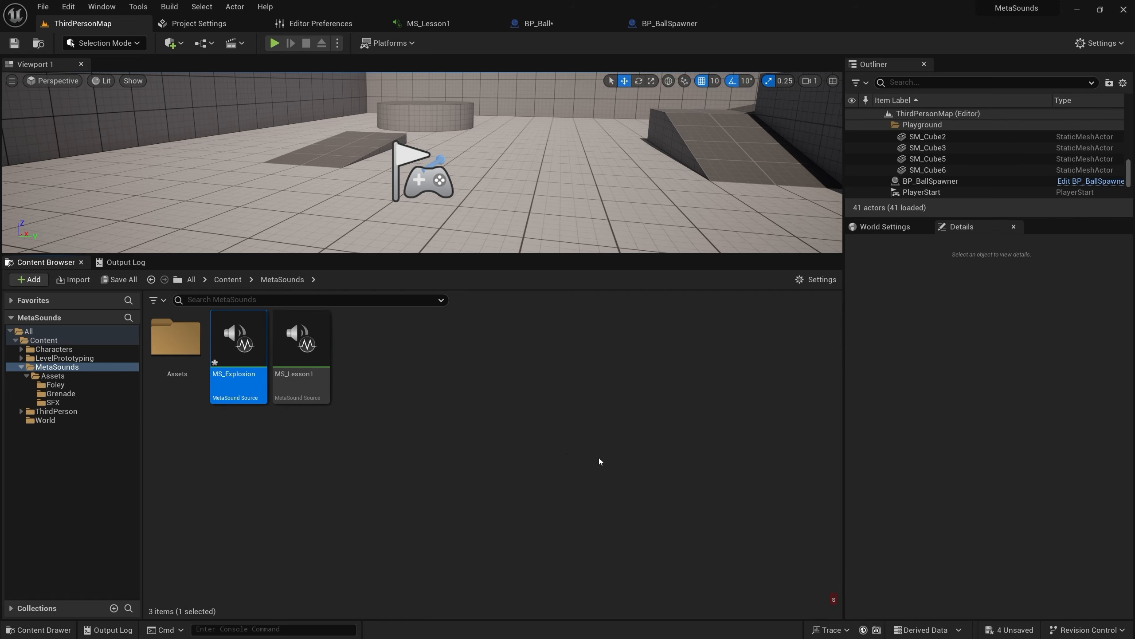
# Open MS_Explosion, add a Wave Player (1.0, Mono) node and connect the On Play input to its Play pin
pyautogui.doubleClick(239, 345)
pyautogui.rightClick(431, 237)
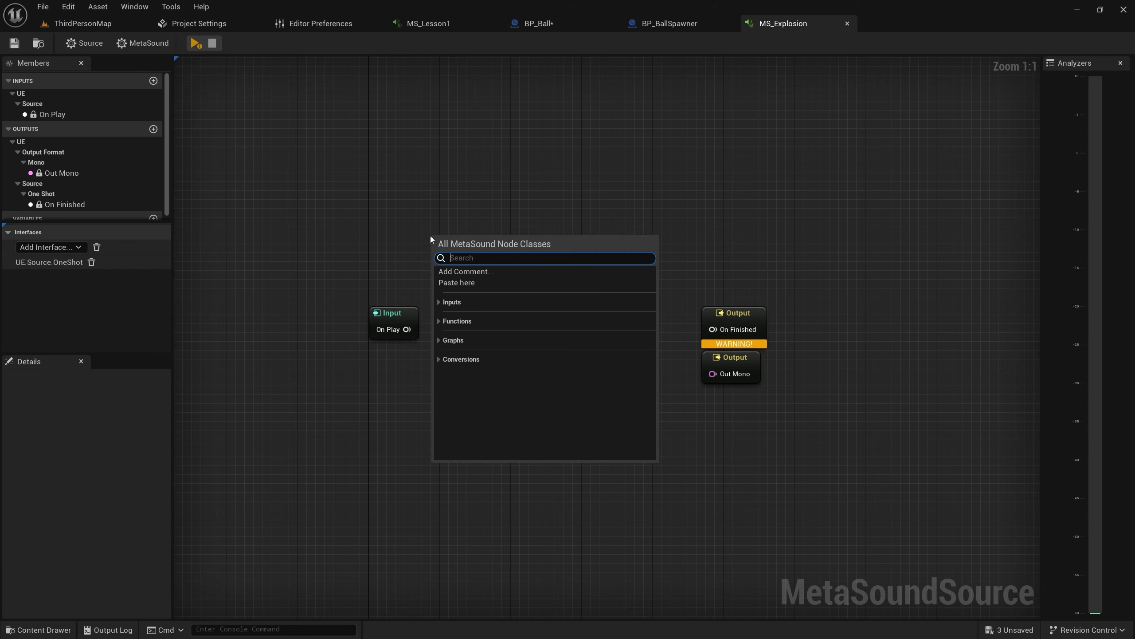
pyautogui.write('wave')
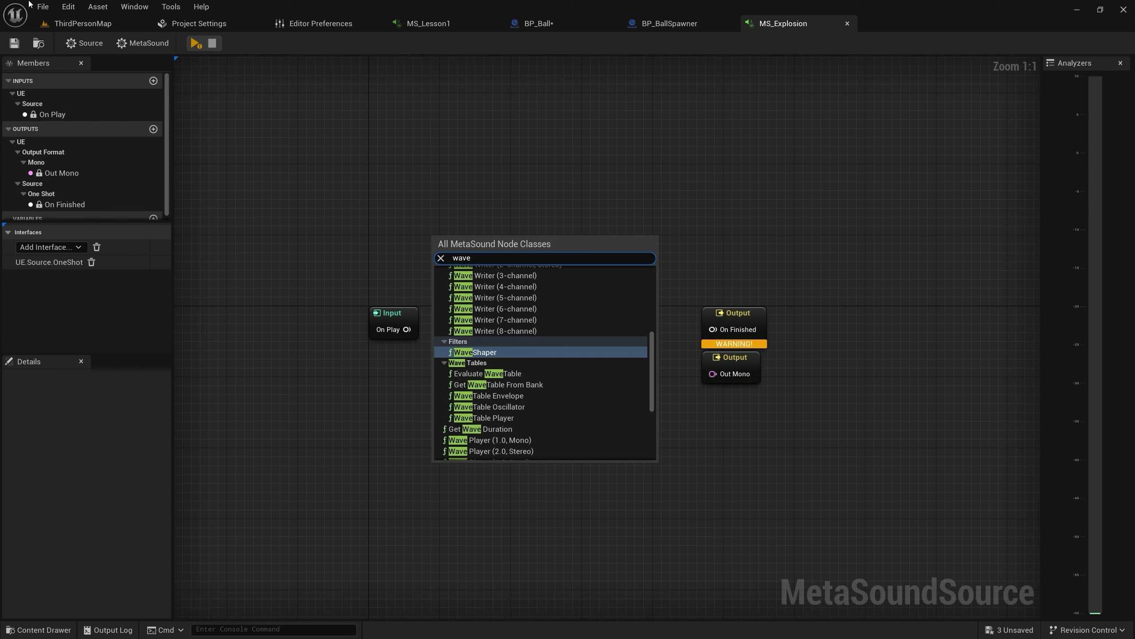
pyautogui.write('pl')
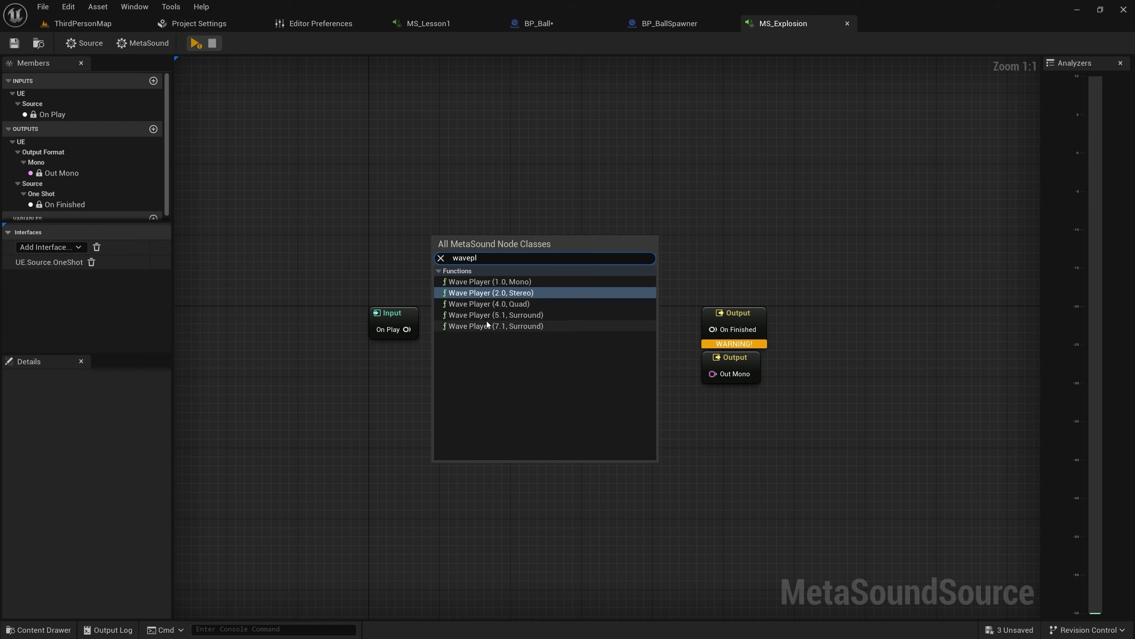
pyautogui.click(493, 281)
pyautogui.scroll(3, 443, 278)
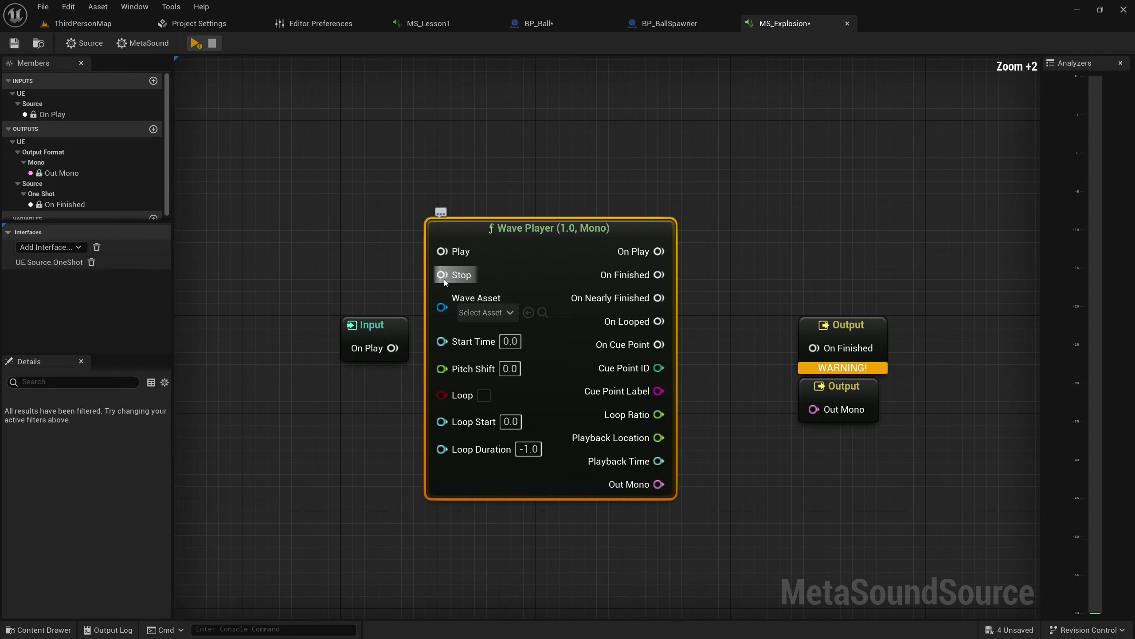
pyautogui.moveTo(368, 335); pyautogui.dragTo(450, 253)
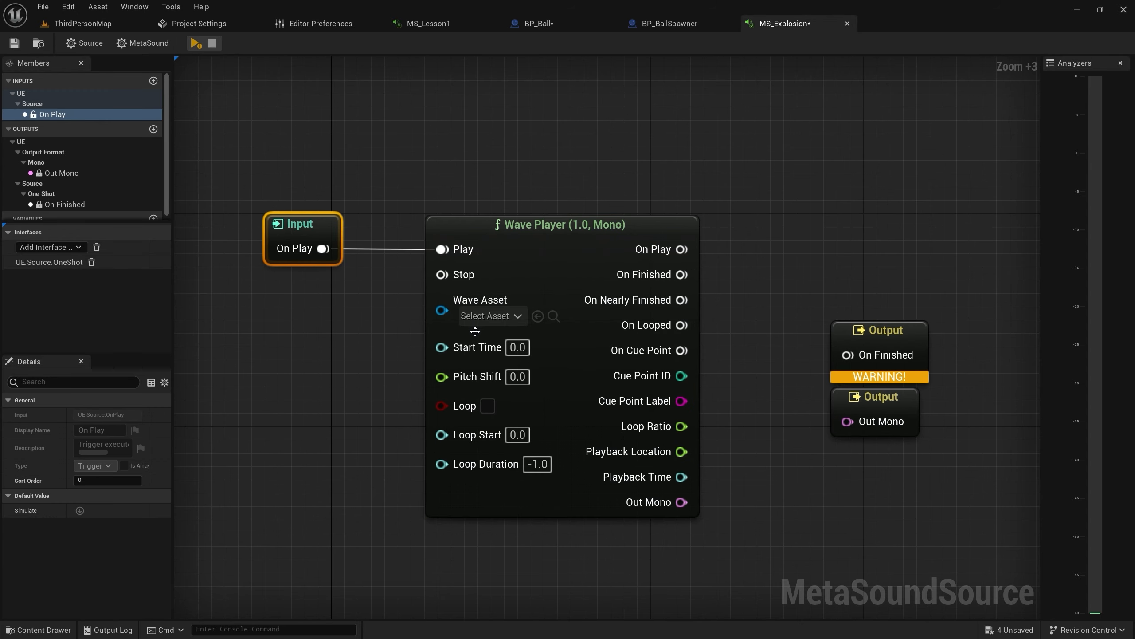
# Assign the grenade_explode_body_01 sound as the Wave Player's Wave Asset
pyautogui.click(487, 317)
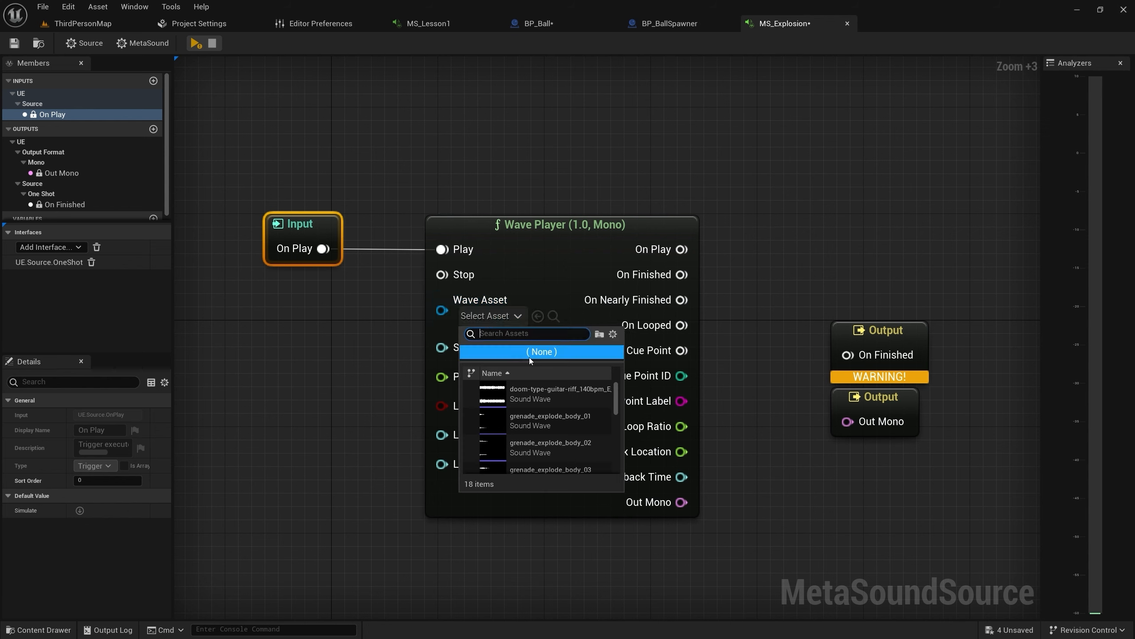
pyautogui.write('gren')
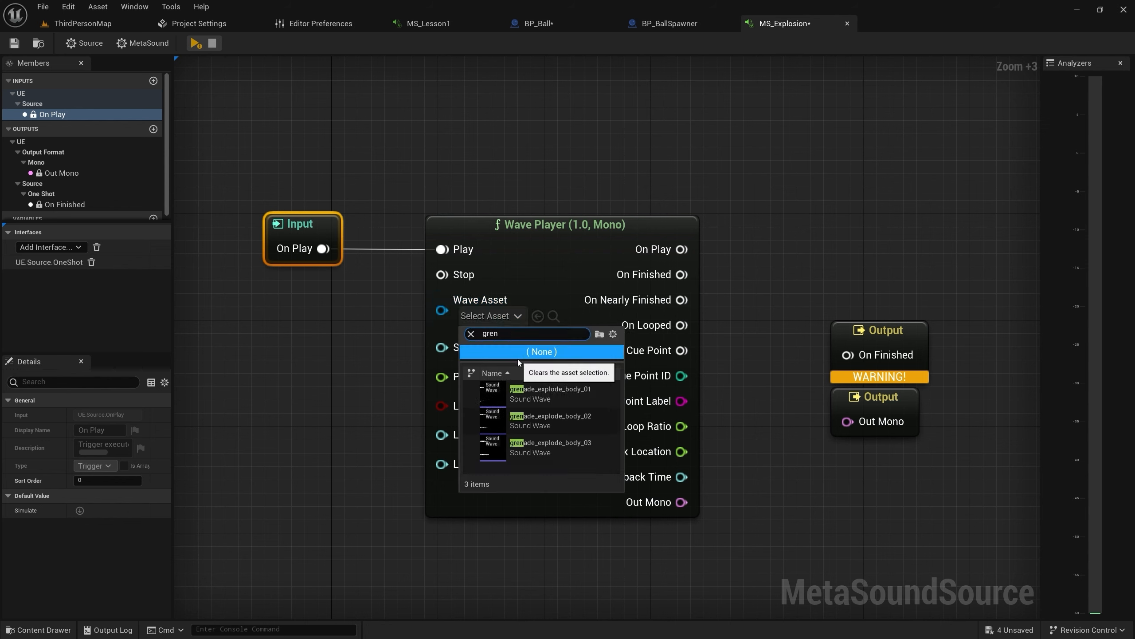
pyautogui.click(576, 394)
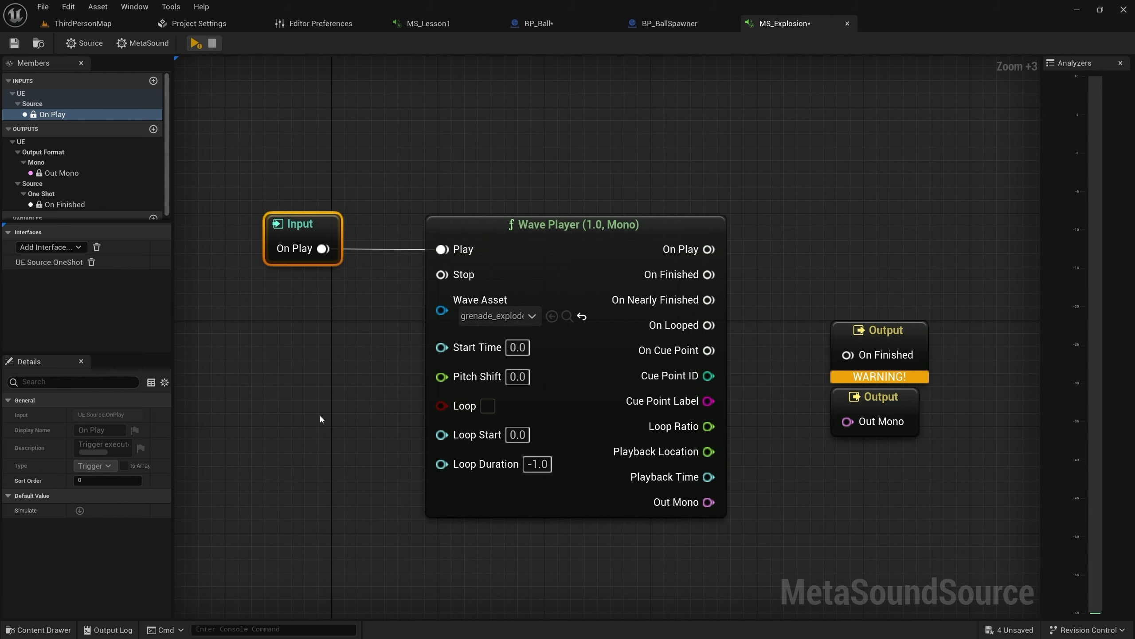
# Connect the Wave Player's On Finished and Out Mono pins to the matching output nodes and play the MetaSound
pyautogui.moveTo(886, 330); pyautogui.dragTo(882, 261)
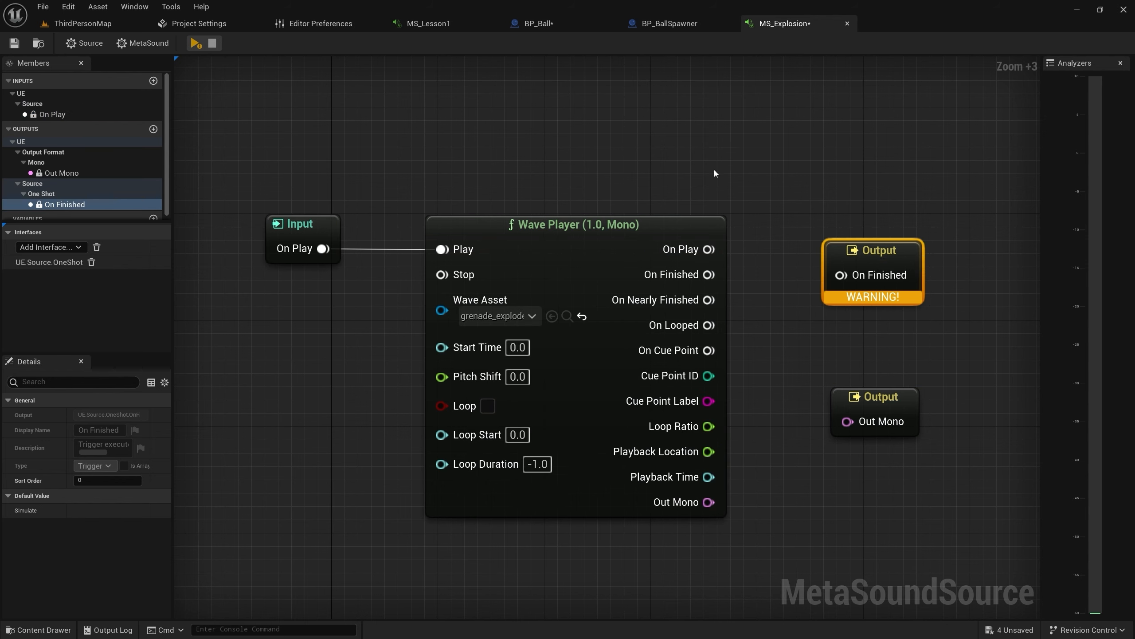
pyautogui.moveTo(681, 274); pyautogui.dragTo(841, 275)
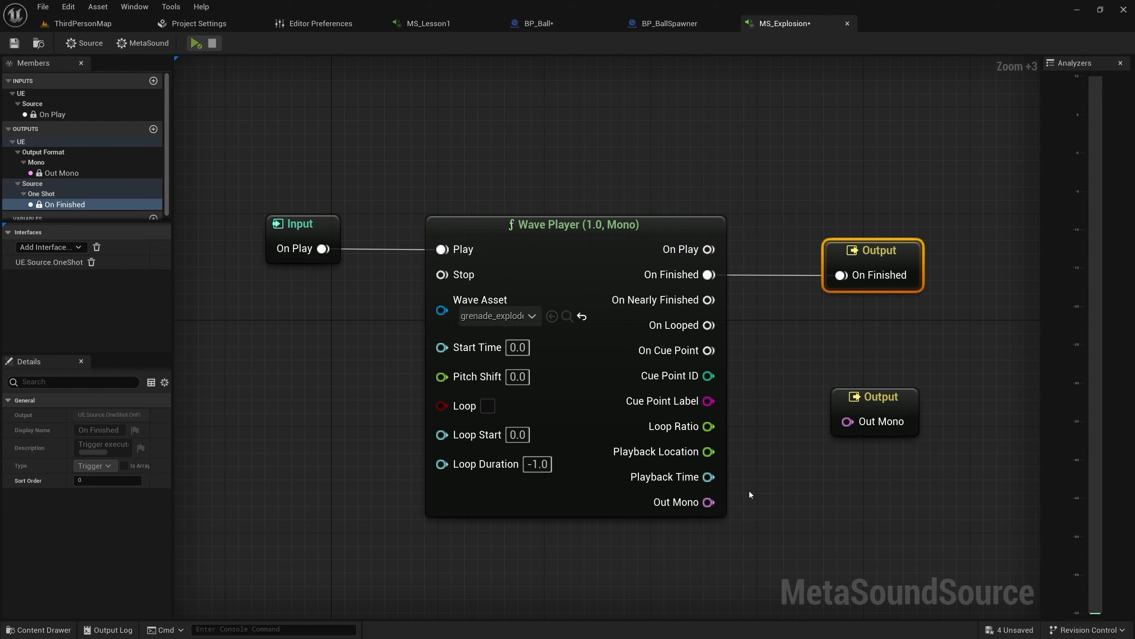
pyautogui.moveTo(705, 511); pyautogui.dragTo(847, 422)
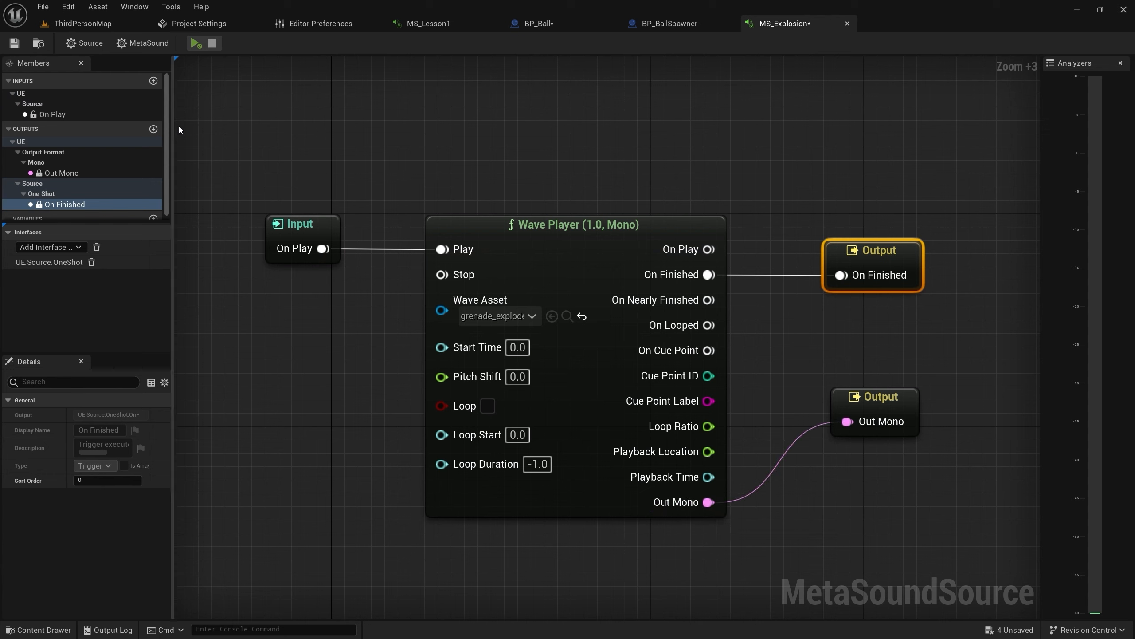
pyautogui.click(194, 43)
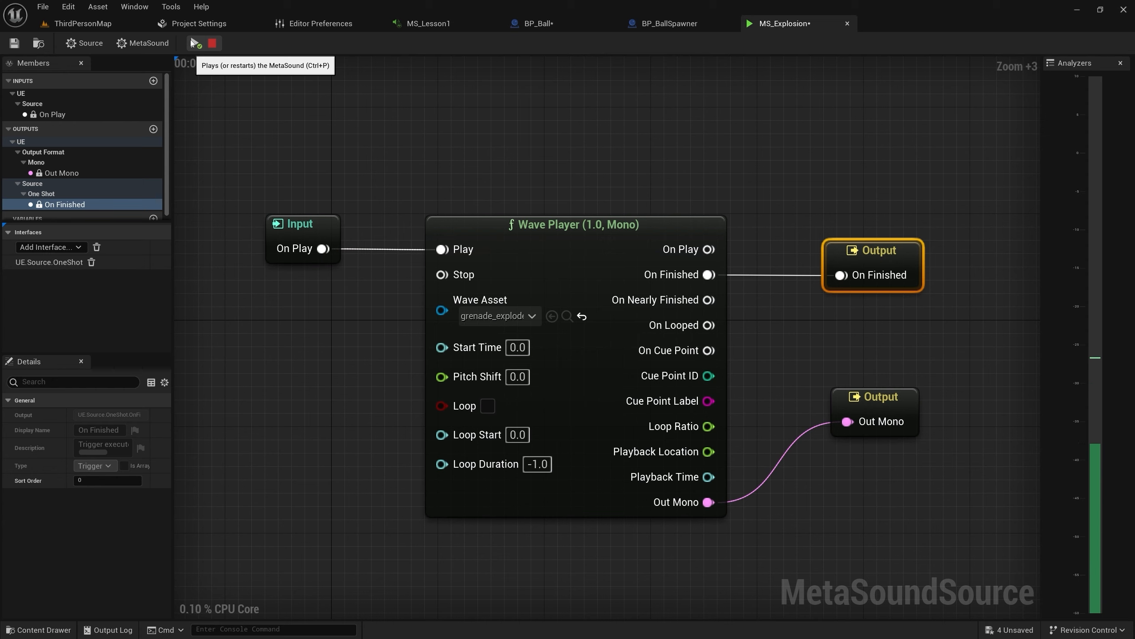
pyautogui.click(358, 105)
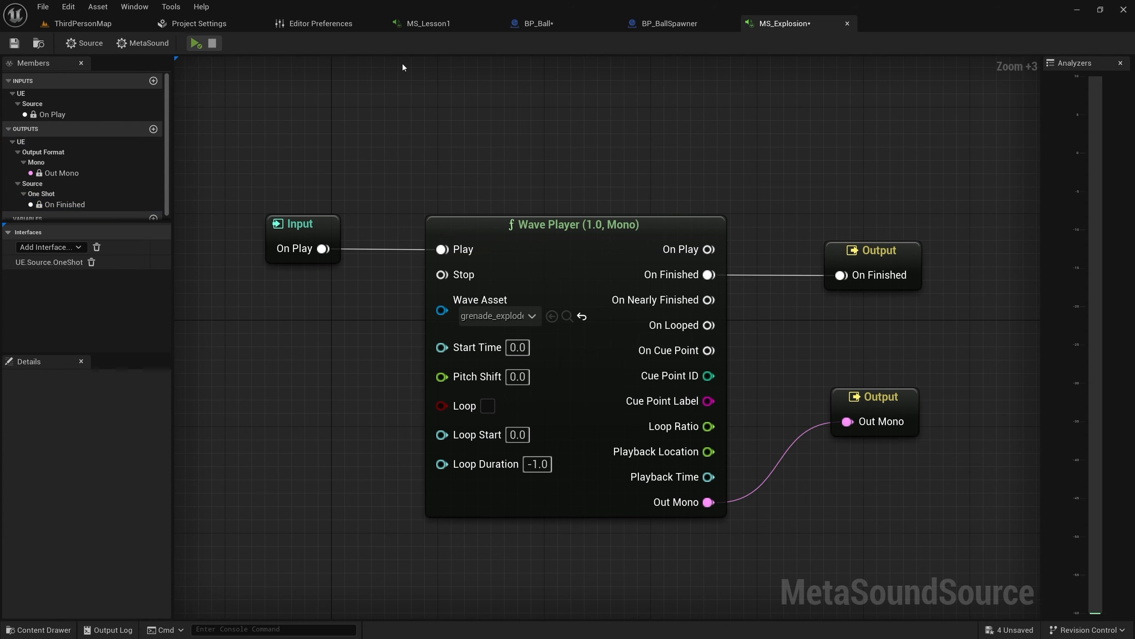
# Add a new variable to the MetaSound and name it Explosions
pyautogui.moveTo(383, 151); pyautogui.dragTo(456, 122, button='right')
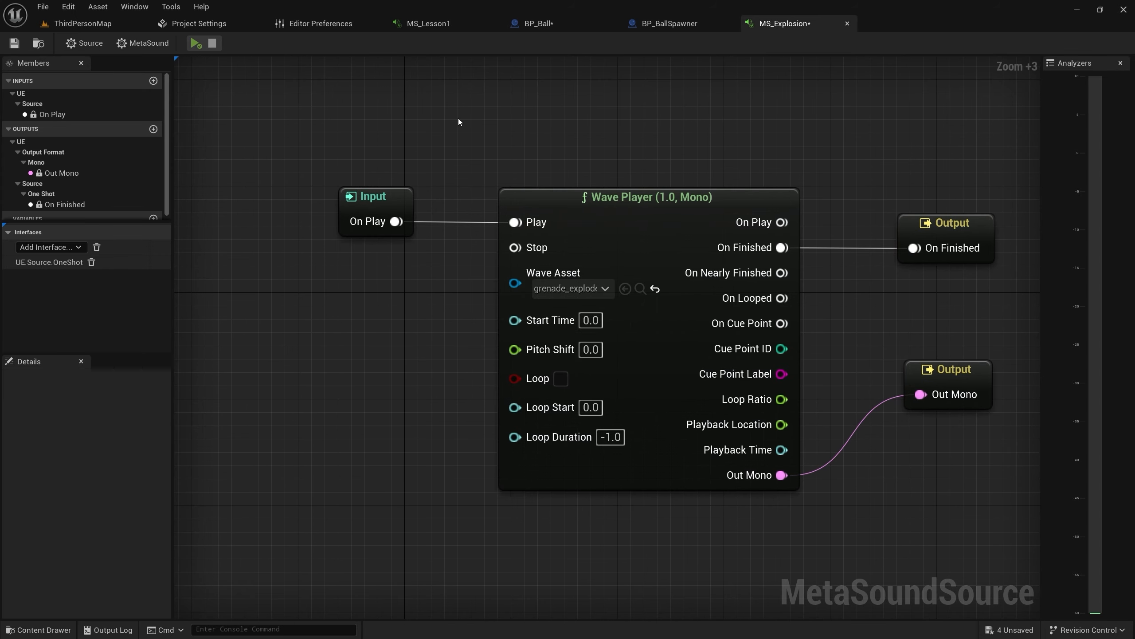
pyautogui.click(36, 130)
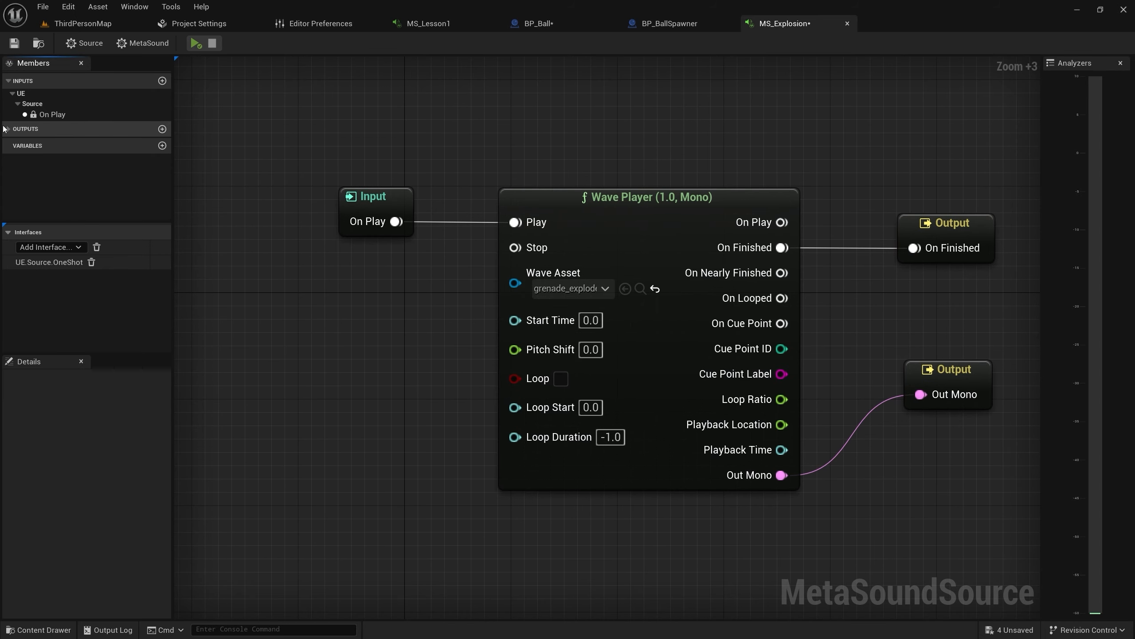
pyautogui.click(163, 146)
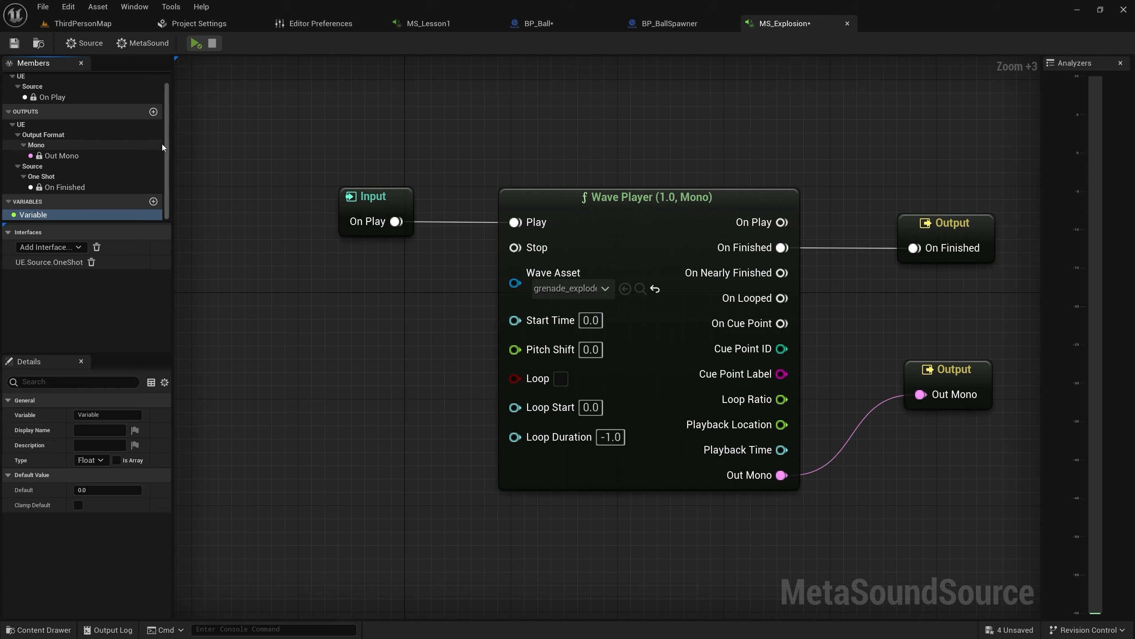
pyautogui.click(111, 415)
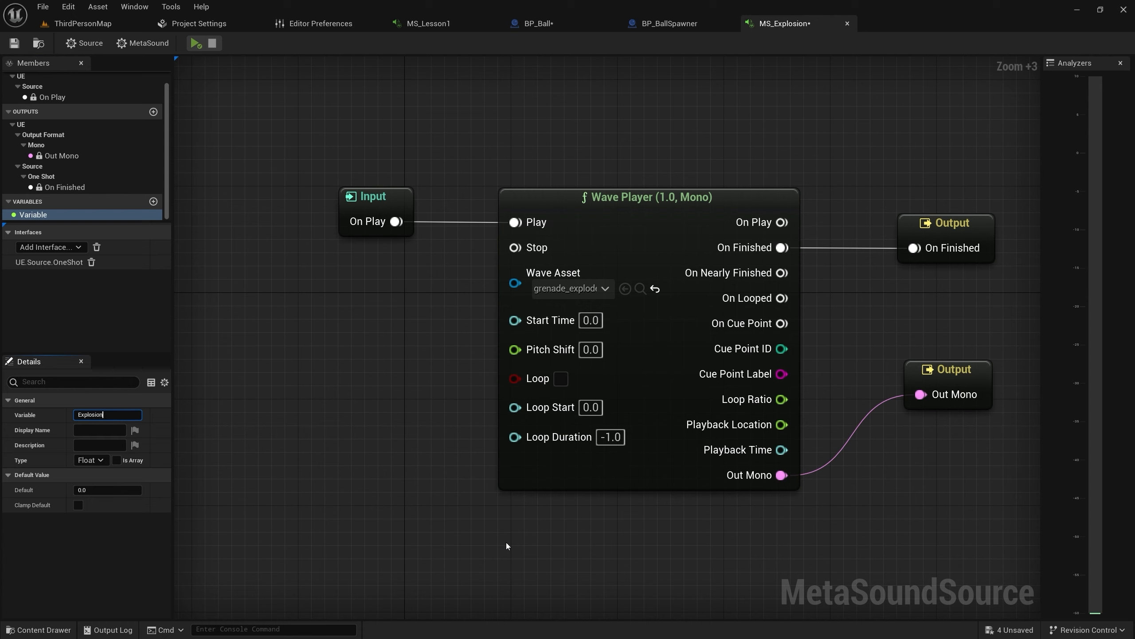
pyautogui.press('Return')
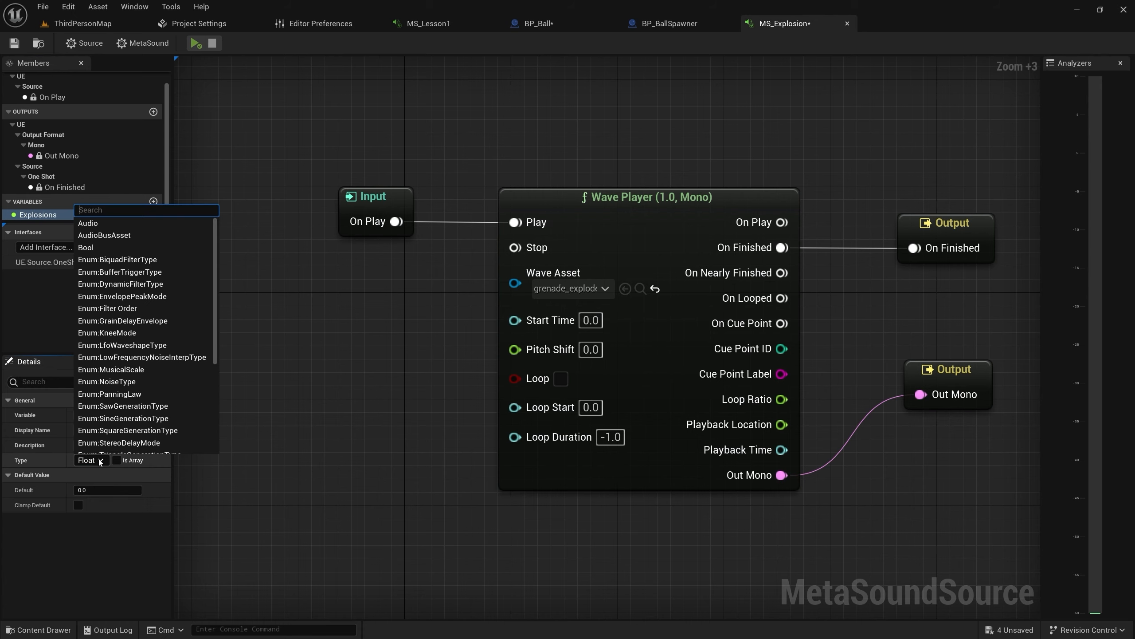
# Change the Explosions variable's type to WaveAsset and make it an array
pyautogui.click(91, 460)
pyautogui.scroll(-3, 123, 398)
pyautogui.scroll(-2, 124, 398)
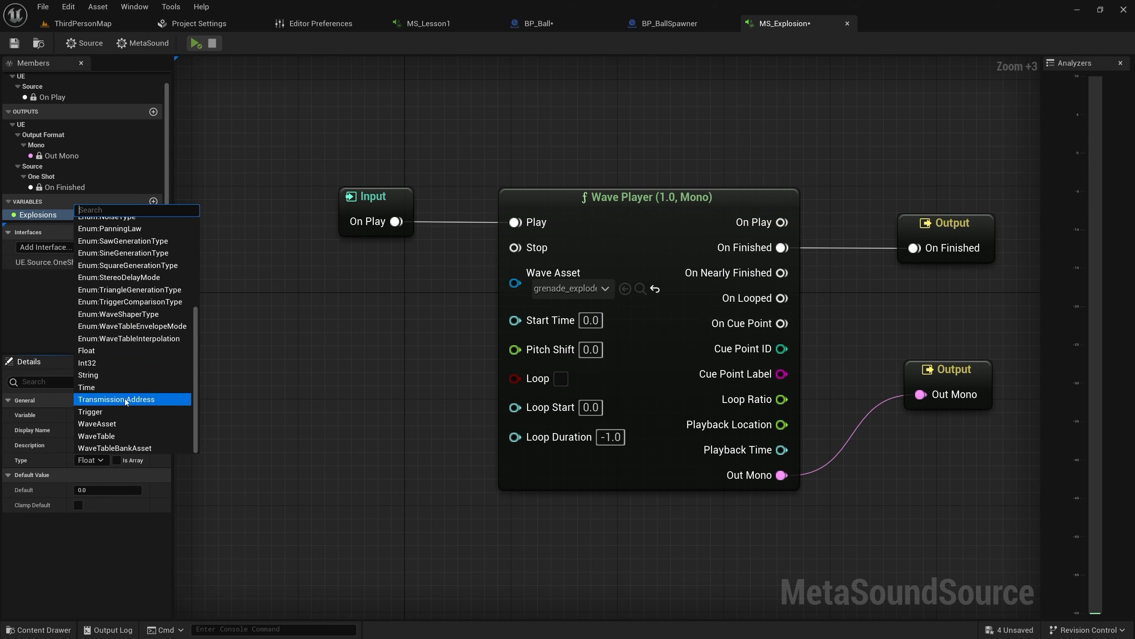
pyautogui.click(112, 427)
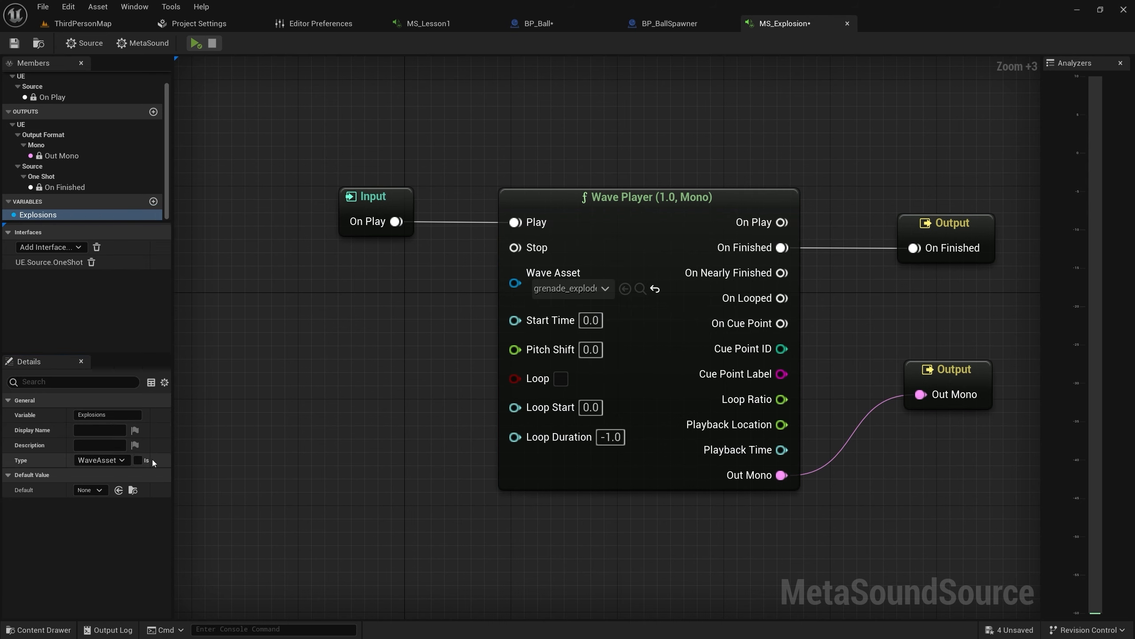
pyautogui.moveTo(172, 453); pyautogui.dragTo(219, 456)
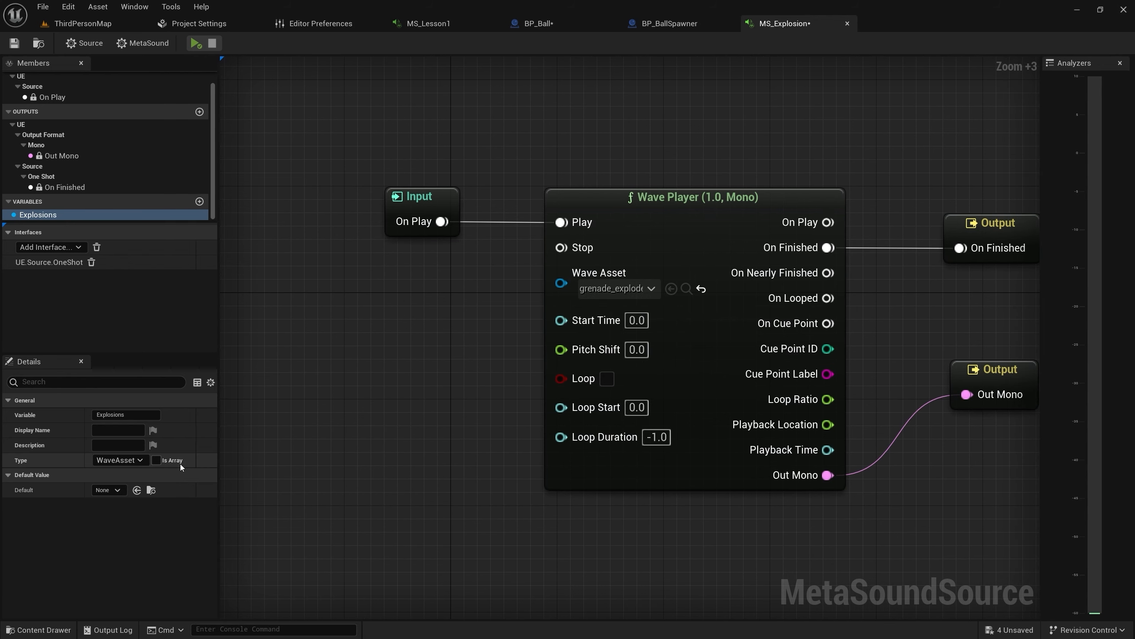
pyautogui.click(157, 461)
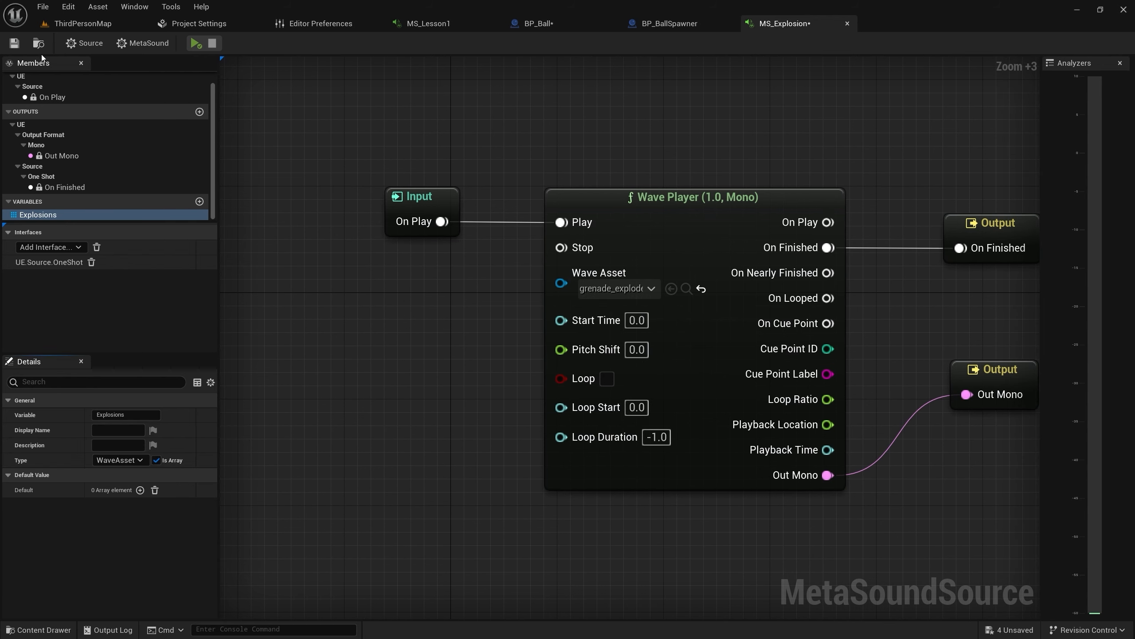
# Add three default elements to the Explosions array and assign grenade_explode_body_01, grenade_explode_body_02 and grenade_explode_body_03
pyautogui.click(140, 490)
pyautogui.click(115, 506)
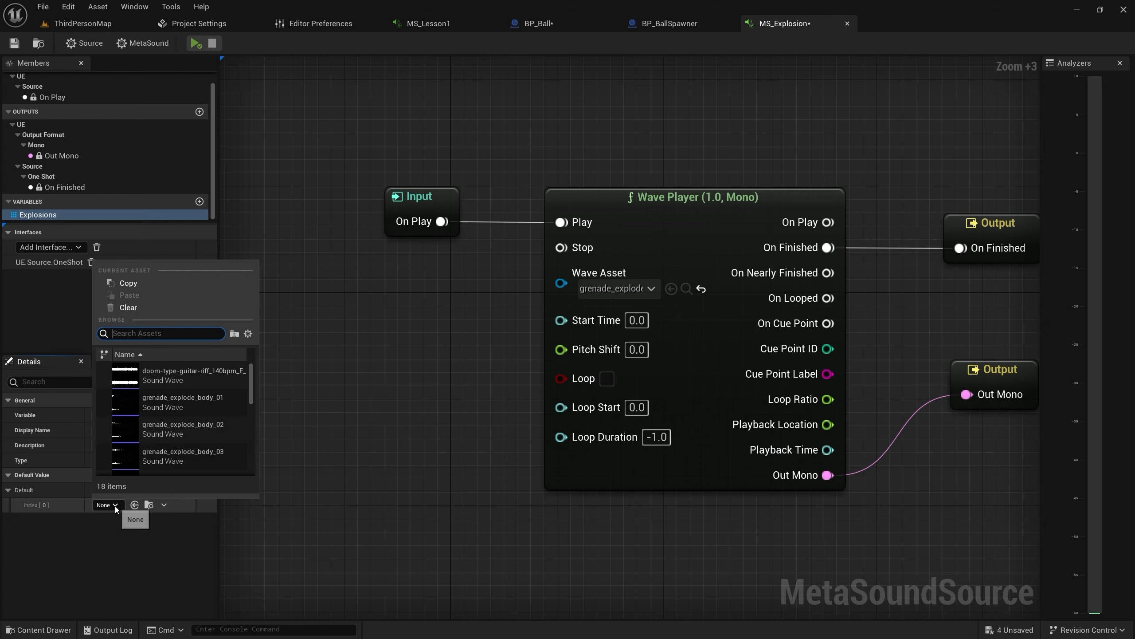
pyautogui.scroll(-2, 183, 436)
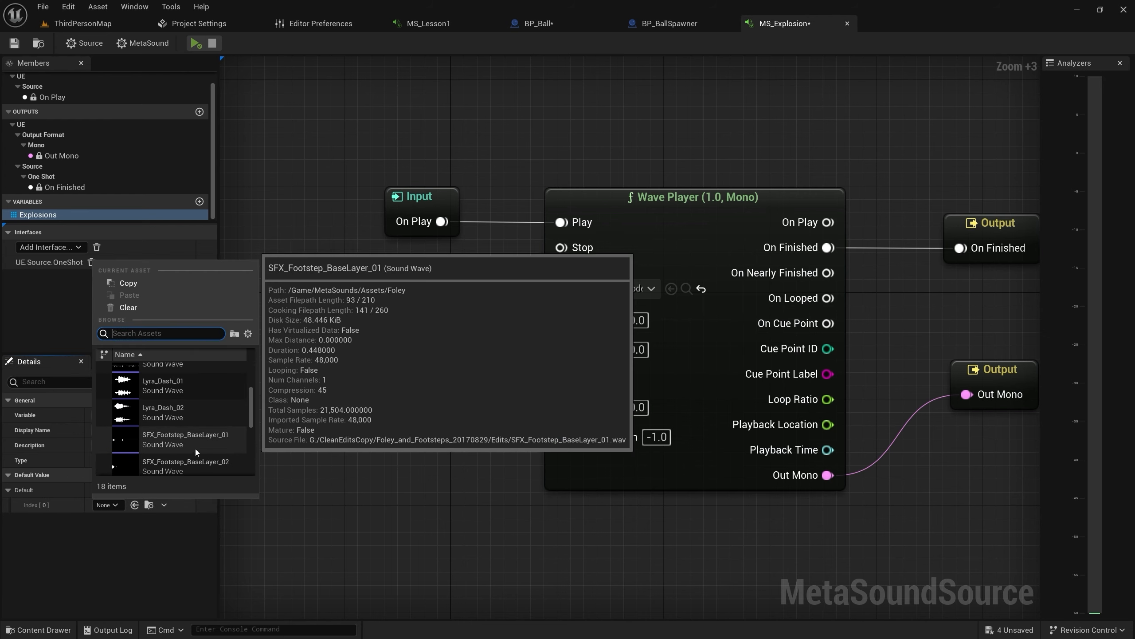
pyautogui.scroll(2, 197, 448)
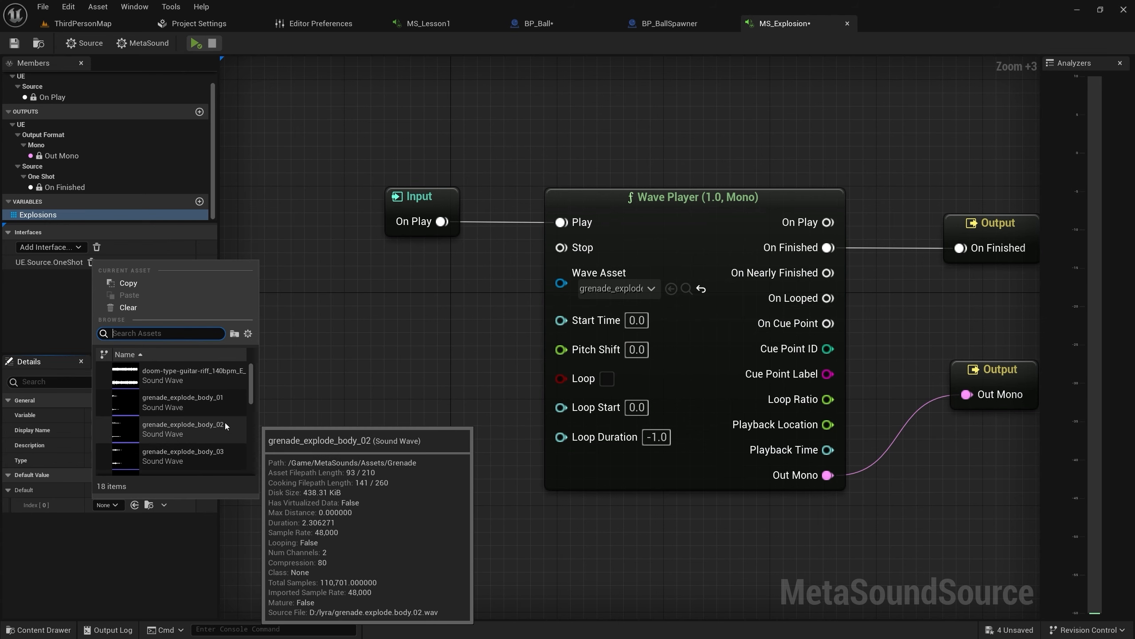
pyautogui.click(211, 396)
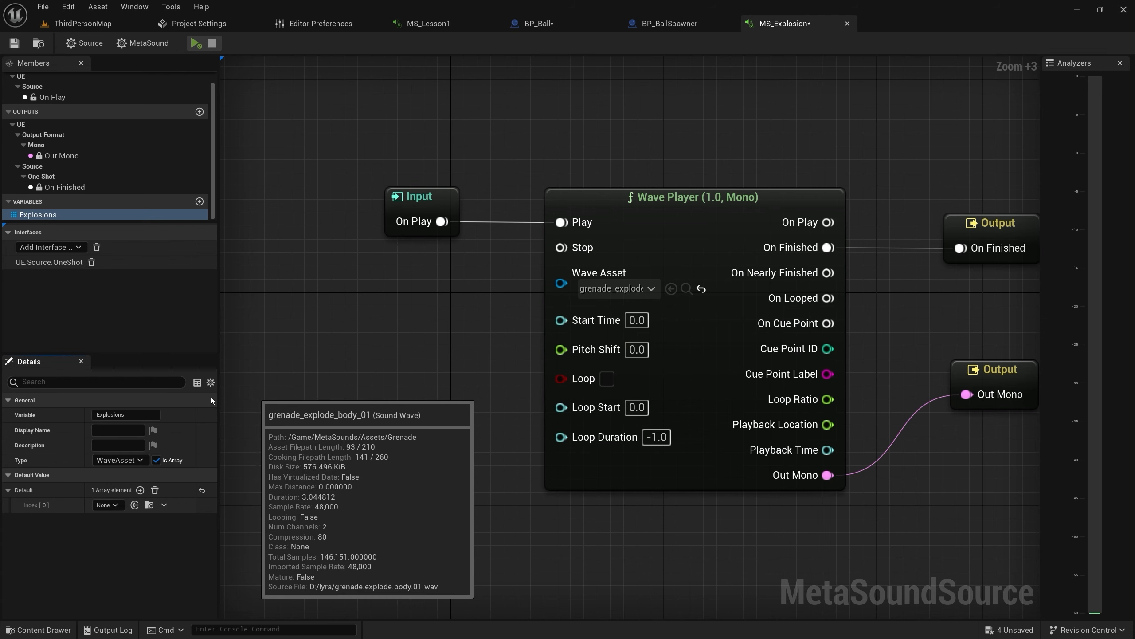
pyautogui.click(139, 490)
pyautogui.click(107, 520)
pyautogui.click(210, 447)
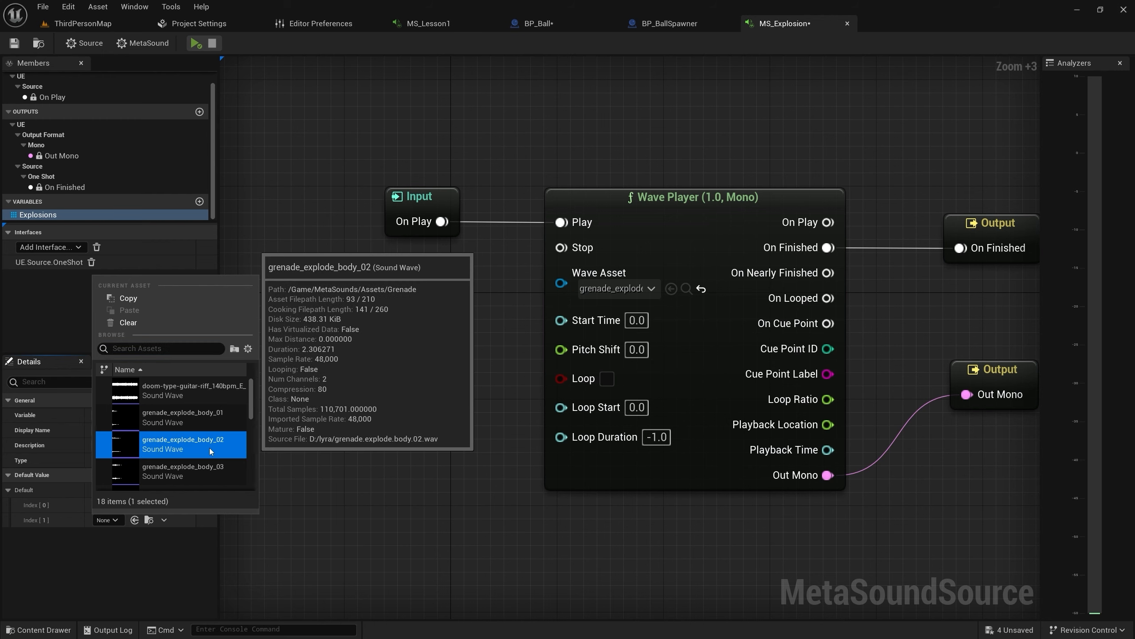
pyautogui.click(143, 489)
pyautogui.click(118, 535)
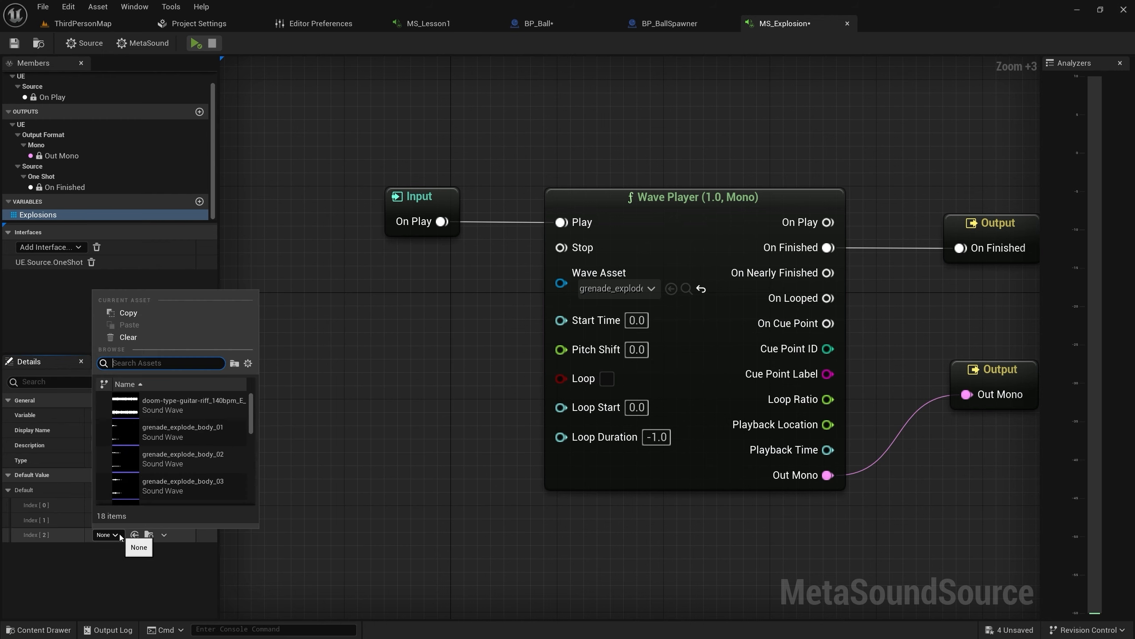
pyautogui.click(215, 468)
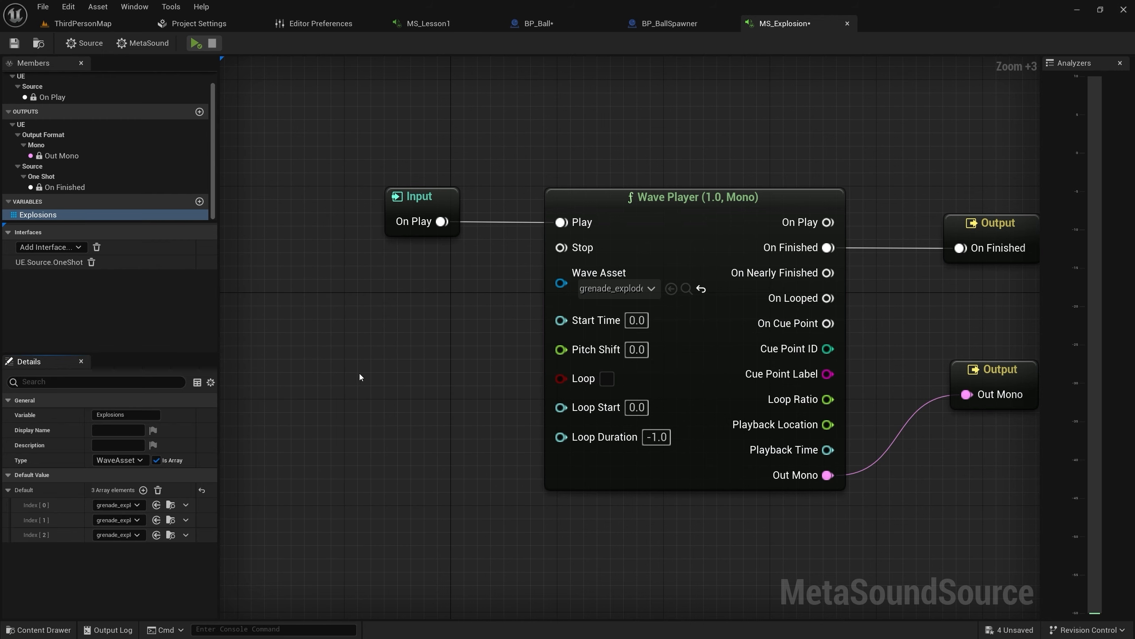
# Place an Explosions variable node in the graph below and before the On Play input
pyautogui.moveTo(359, 372); pyautogui.dragTo(425, 352, button='right')
pyautogui.scroll(1, 90, 161)
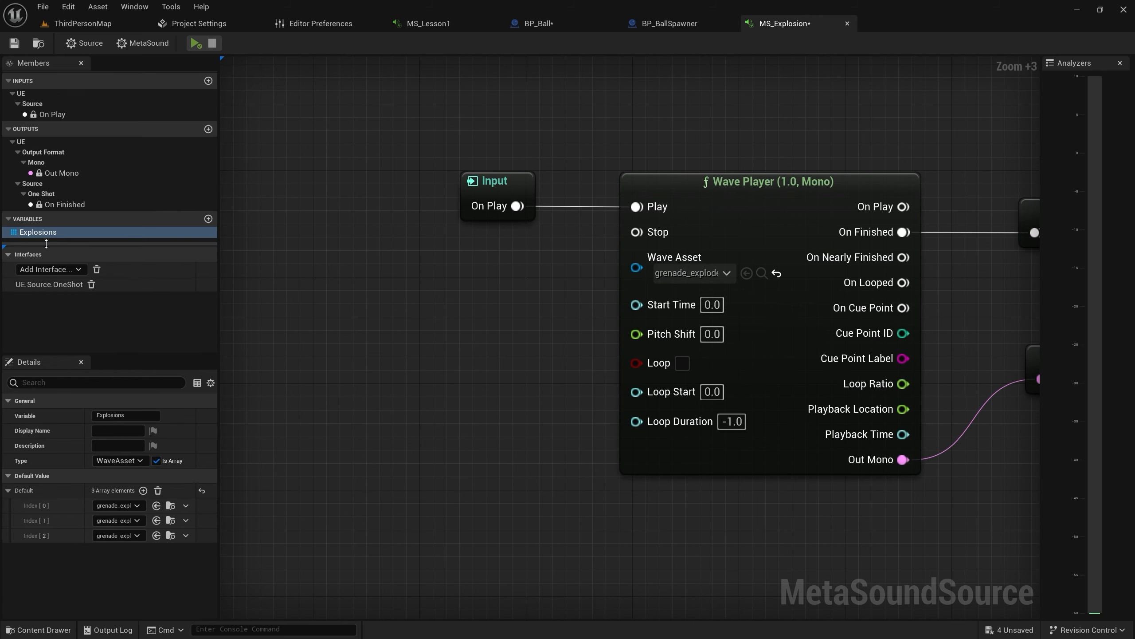
pyautogui.moveTo(38, 231); pyautogui.dragTo(330, 281)
pyautogui.moveTo(371, 337); pyautogui.dragTo(503, 345, button='right')
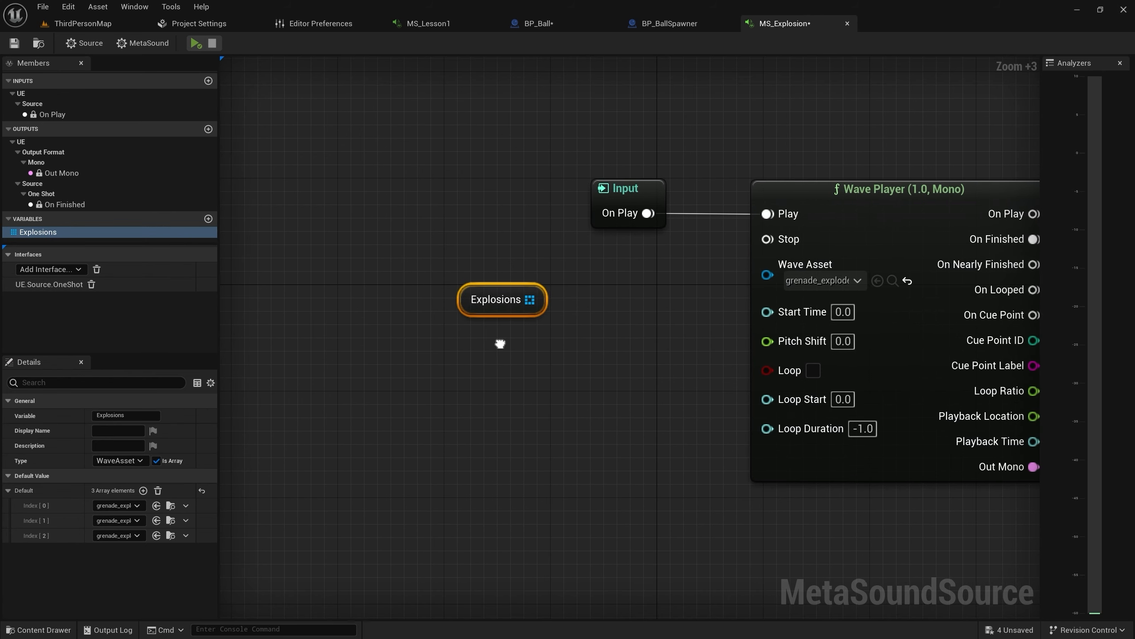
# Try feeding Explosions through a Get (WaveAsset:Array) node into the Wave Player's Wave Asset, and delete the Get node
pyautogui.moveTo(491, 293); pyautogui.dragTo(506, 312)
pyautogui.write('get')
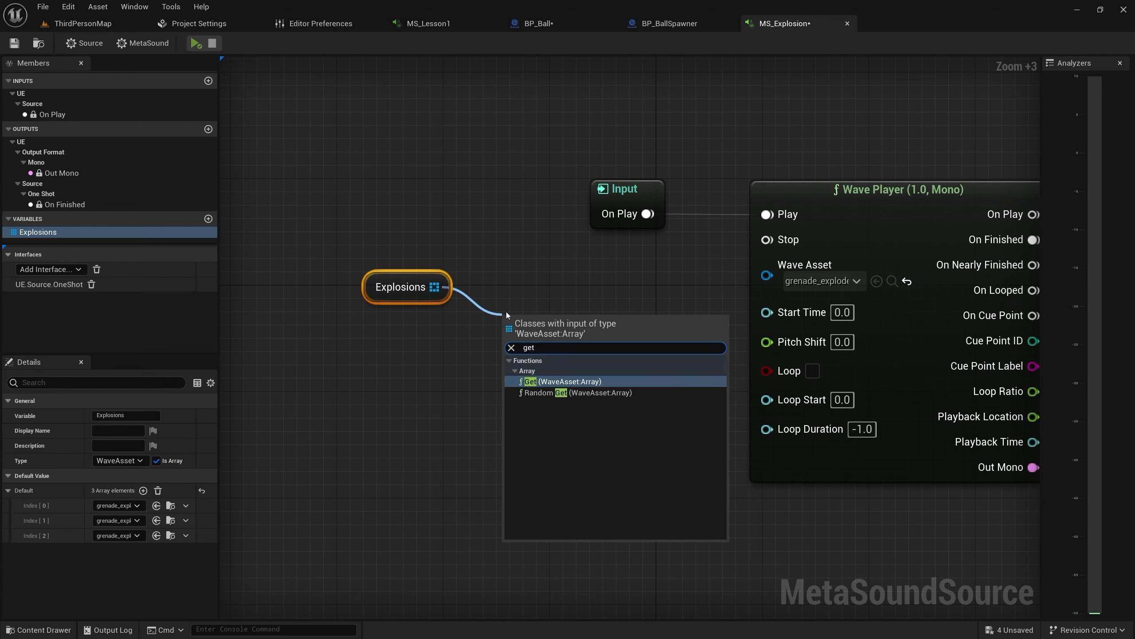
pyautogui.press('Return')
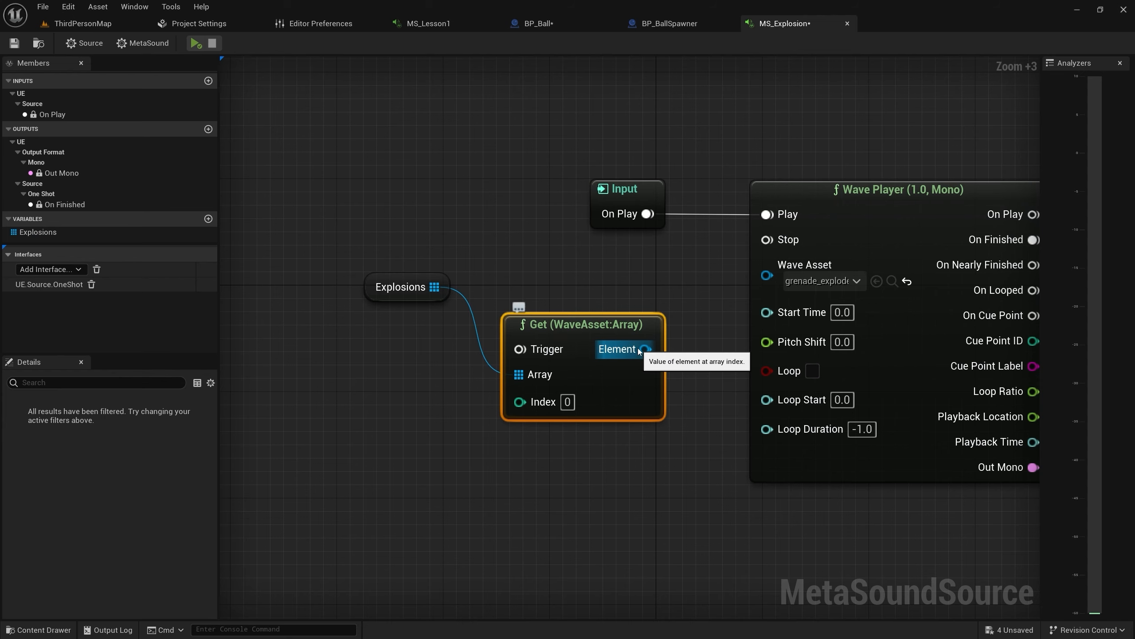
pyautogui.moveTo(643, 350); pyautogui.dragTo(767, 275)
pyautogui.moveTo(660, 228); pyautogui.dragTo(443, 238, button='right')
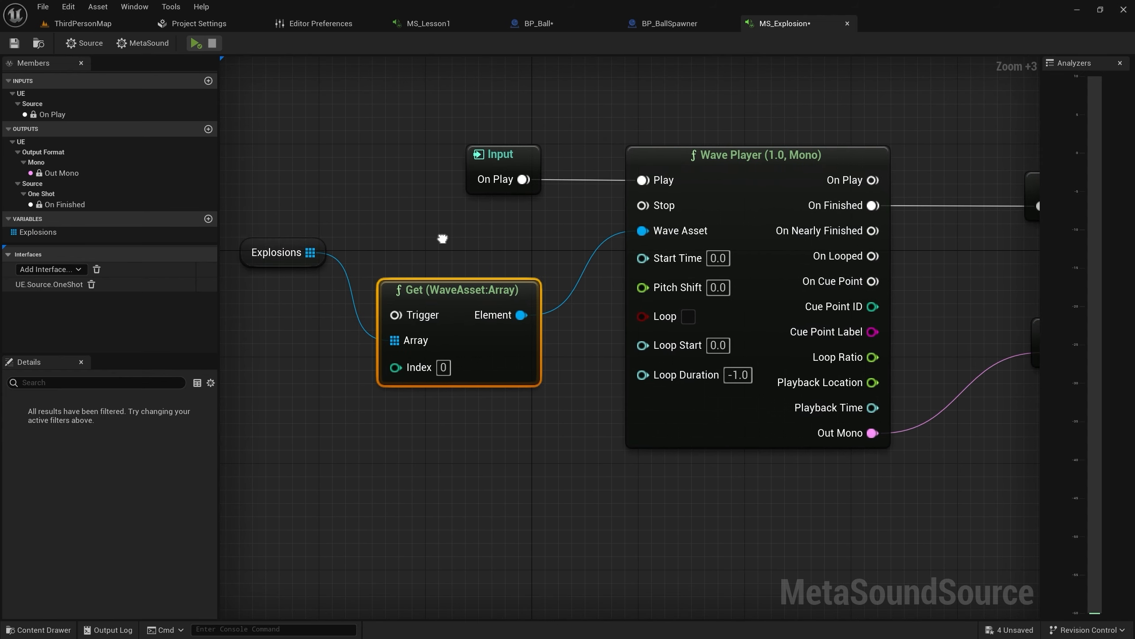
pyautogui.click(195, 43)
pyautogui.press('Delete')
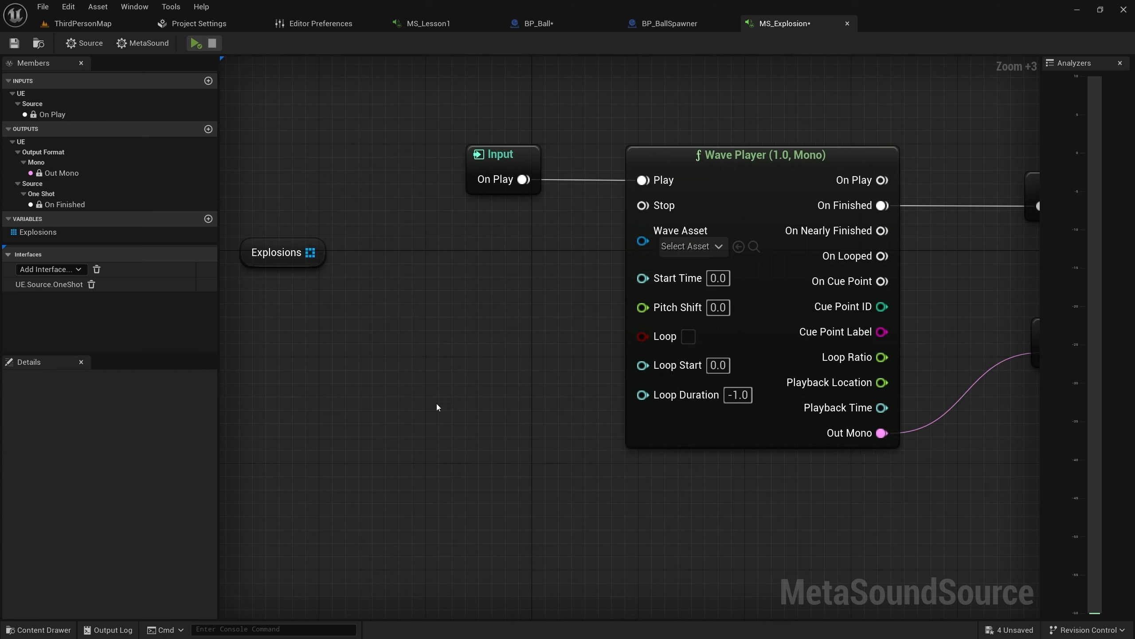
# Add a Random Get (WaveAsset:Array) node and position it between the Explosions node and the Wave Player
pyautogui.rightClick(398, 270)
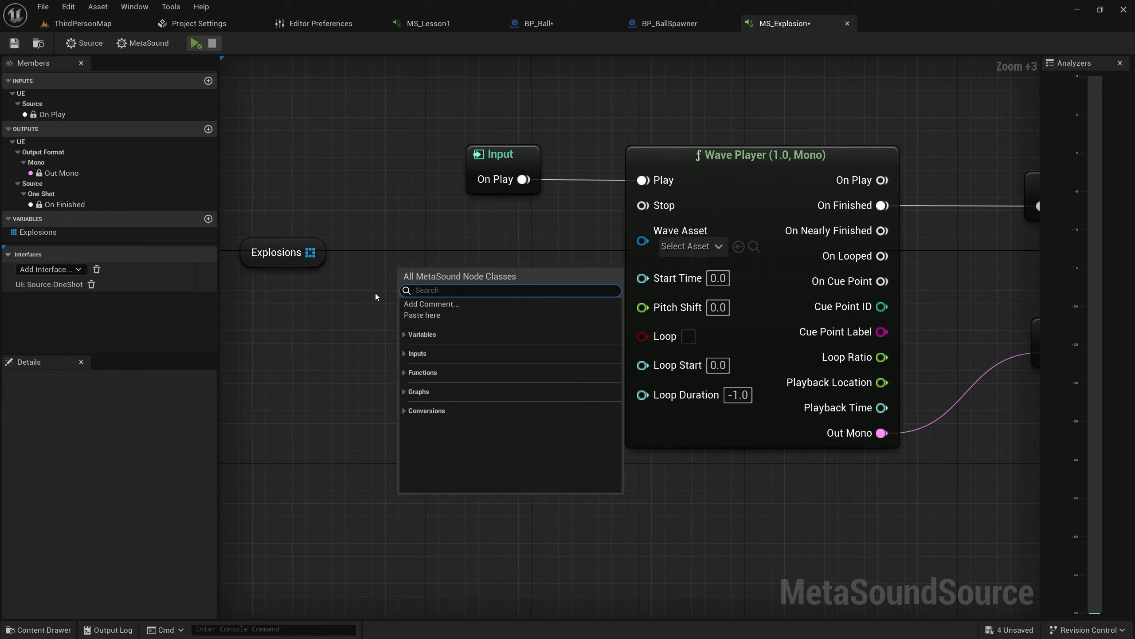
pyautogui.write('randow')
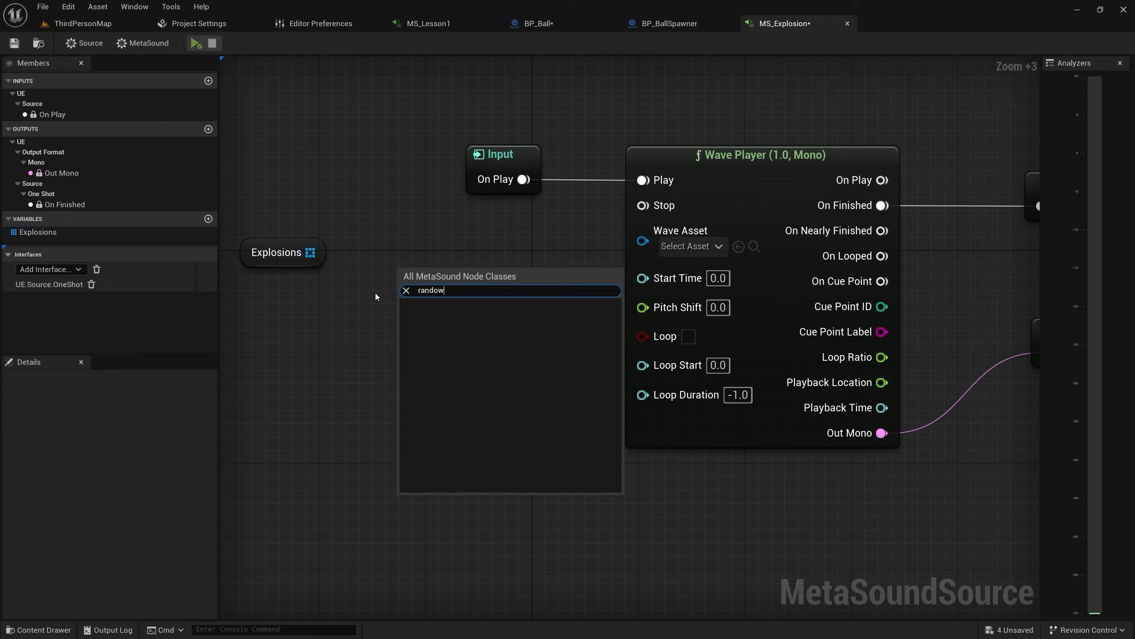
pyautogui.press('BackSpace')
pyautogui.write('mg')
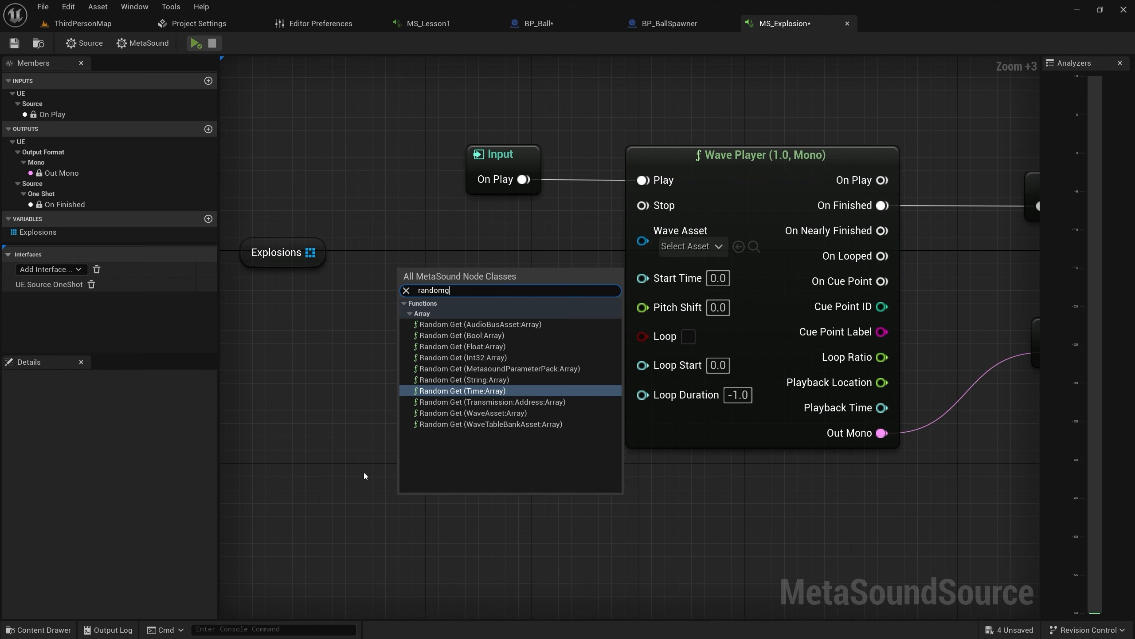
pyautogui.click(510, 413)
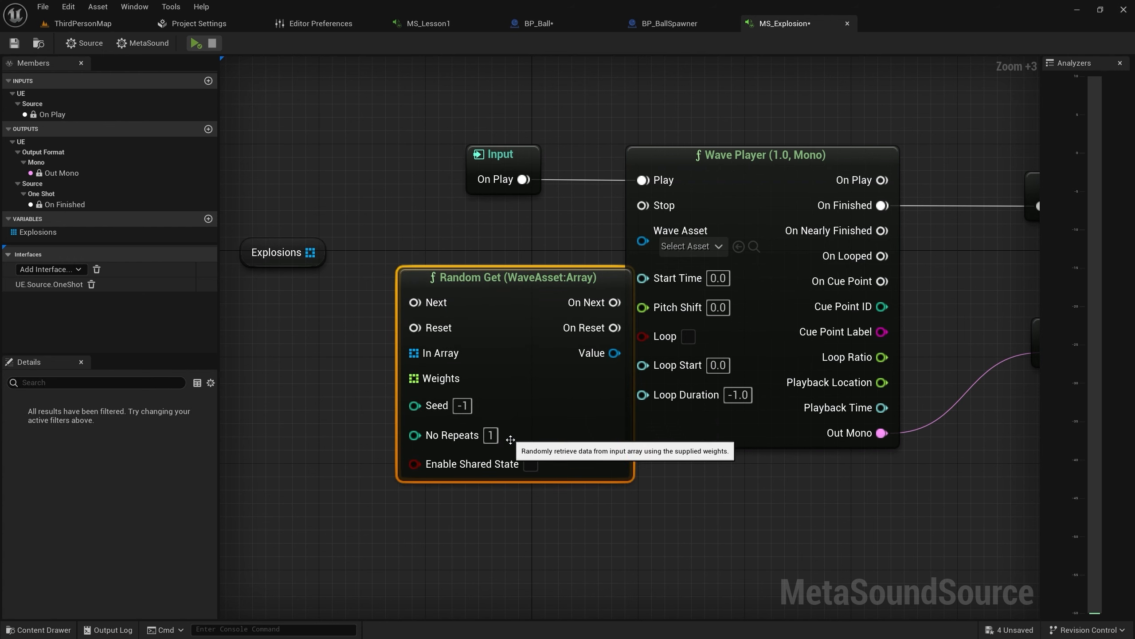
pyautogui.moveTo(473, 271); pyautogui.dragTo(419, 242)
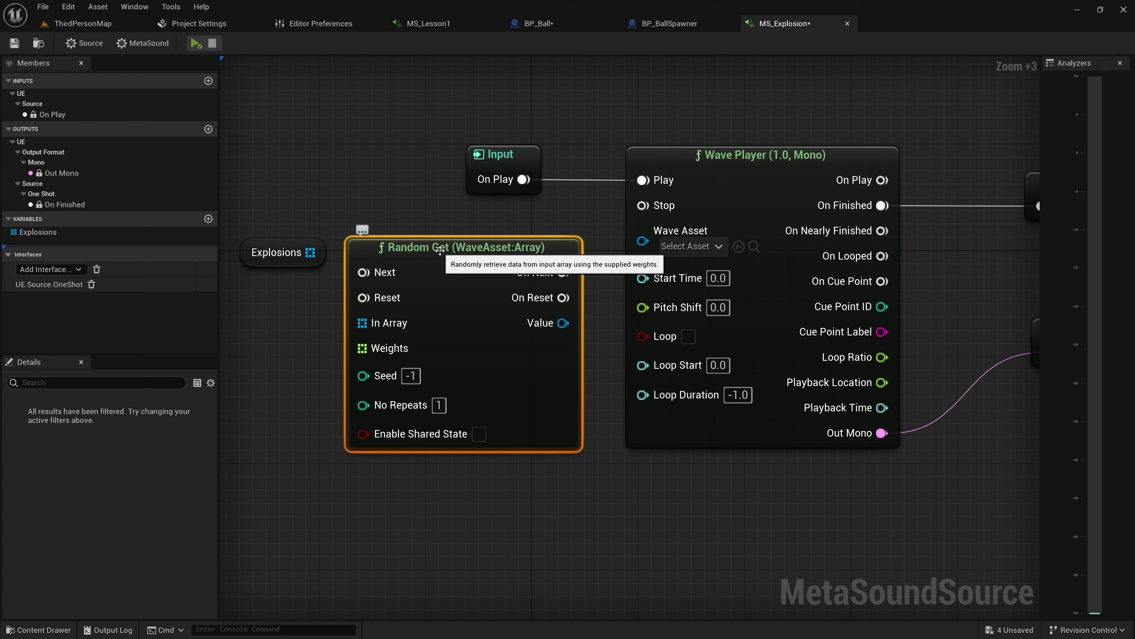
# Connect Explosions to Random Get's In Array and Random Get's Value to the Wave Player's Wave Asset, and preview the sound
pyautogui.moveTo(306, 256); pyautogui.dragTo(383, 322)
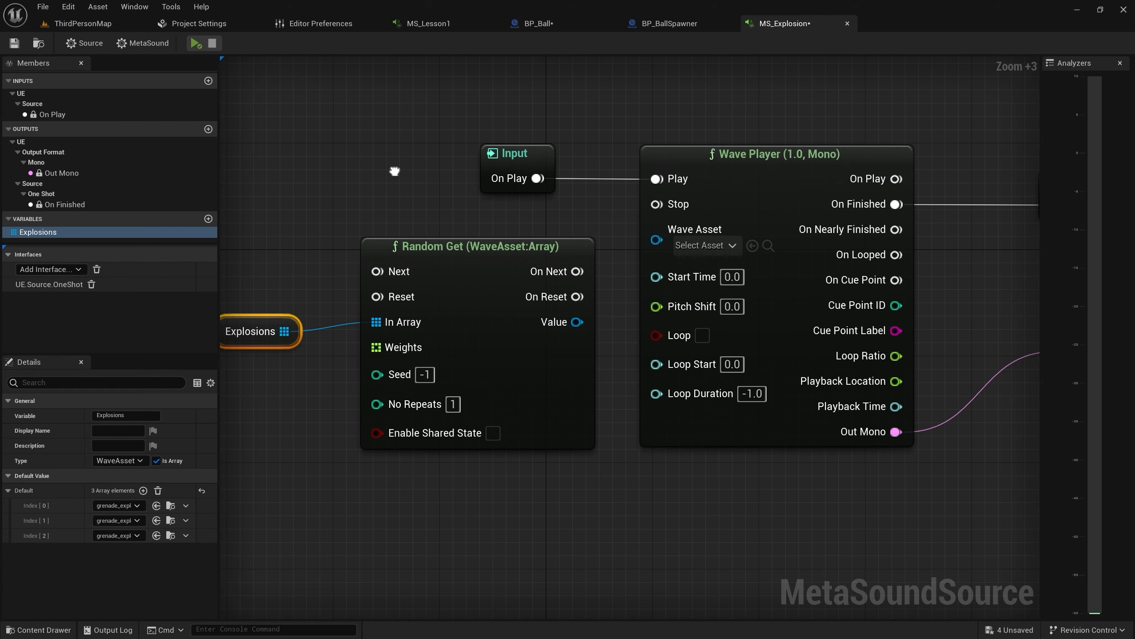
pyautogui.moveTo(577, 322); pyautogui.dragTo(670, 245)
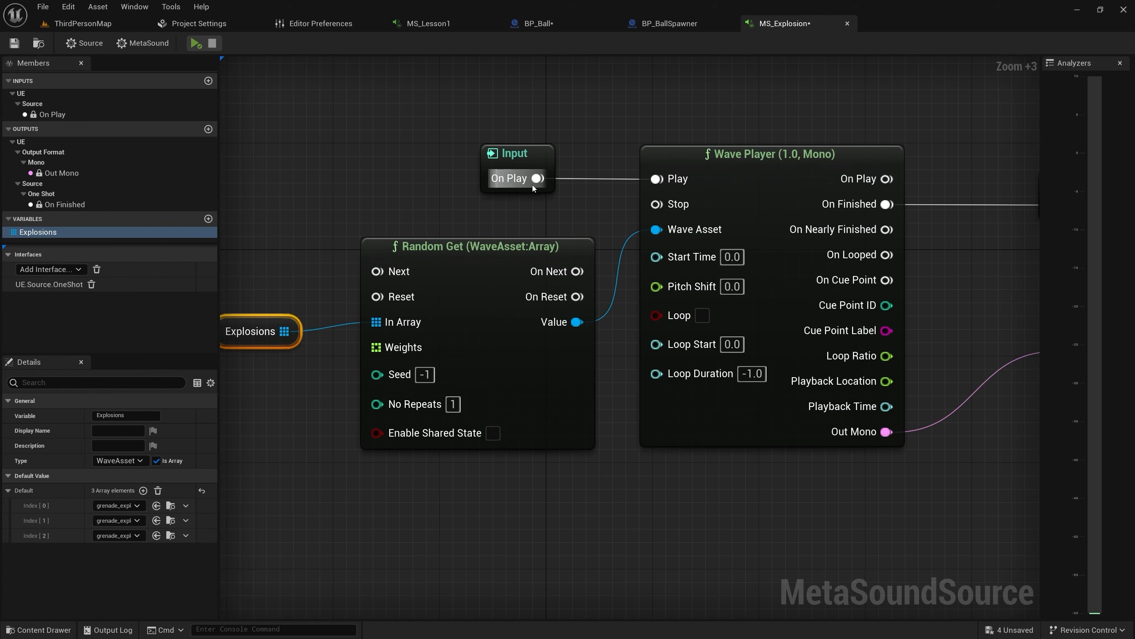
pyautogui.click(194, 44)
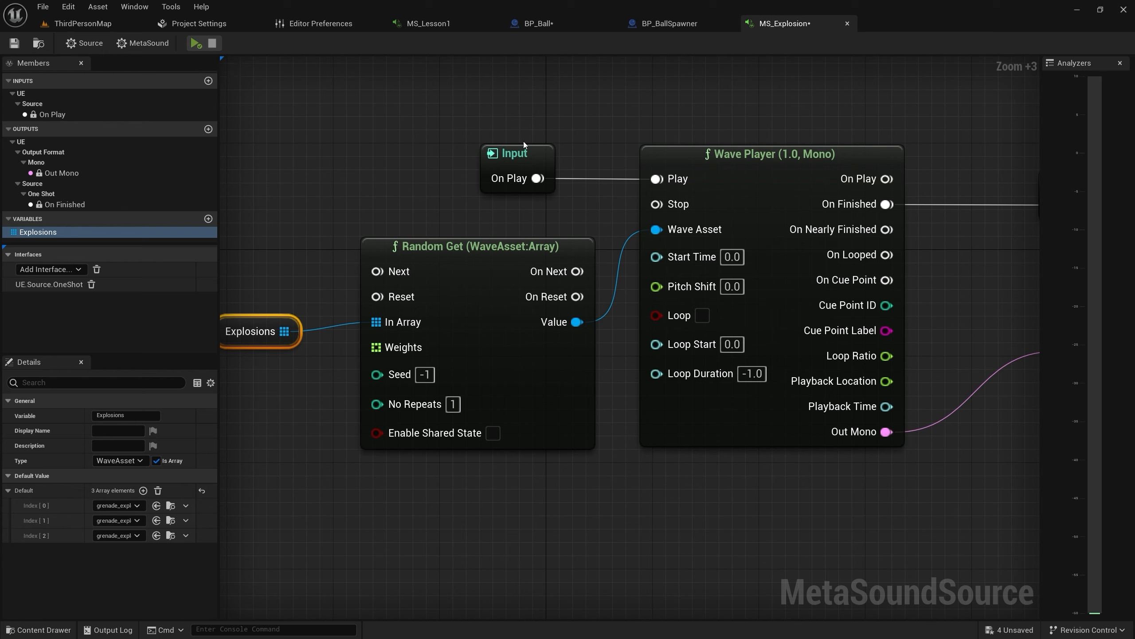
# Route On Play into Random Get's Next and On Next into the Wave Player's Play, aligning Random Get between both nodes
pyautogui.moveTo(509, 154); pyautogui.dragTo(438, 164)
pyautogui.moveTo(577, 178); pyautogui.dragTo(656, 179)
pyautogui.moveTo(444, 177)
pyautogui.mouseDown()
pyautogui.moveTo(445, 218)
pyautogui.moveTo(449, 160)
pyautogui.mouseUp()
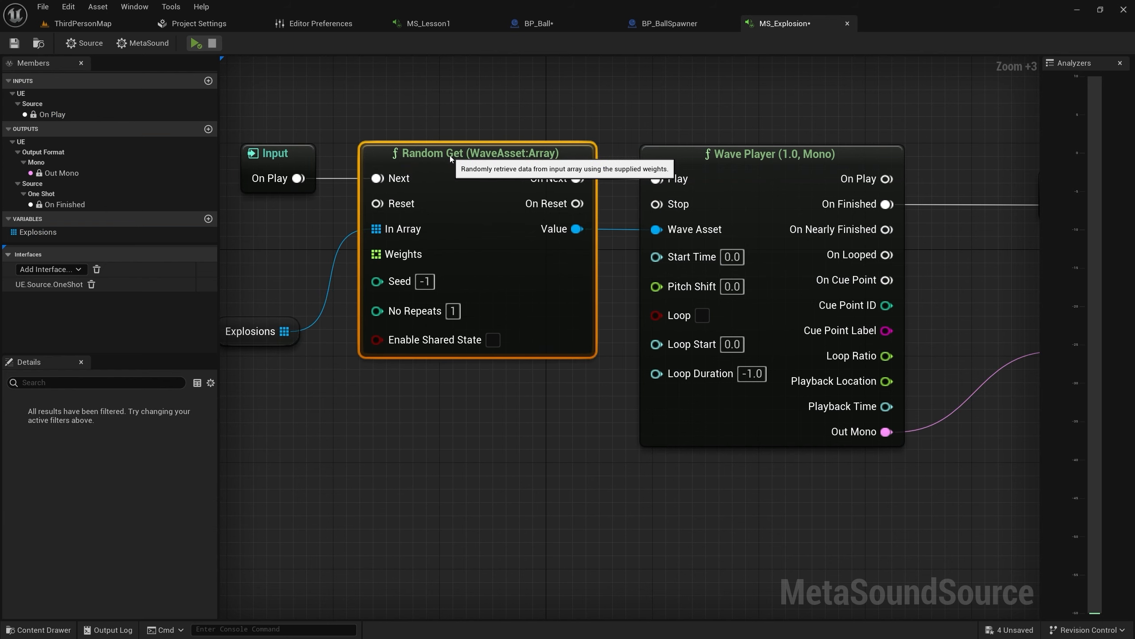
pyautogui.press('Home')
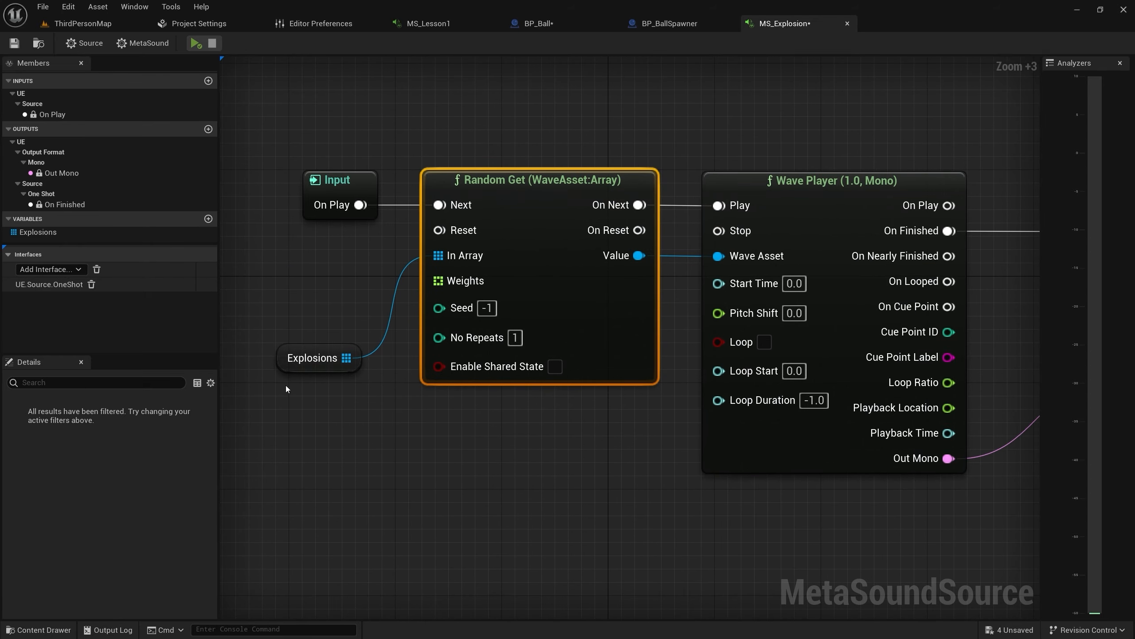
# Place the Explosions node directly beneath the On Play input and preview the MetaSound
pyautogui.moveTo(313, 358); pyautogui.dragTo(326, 265)
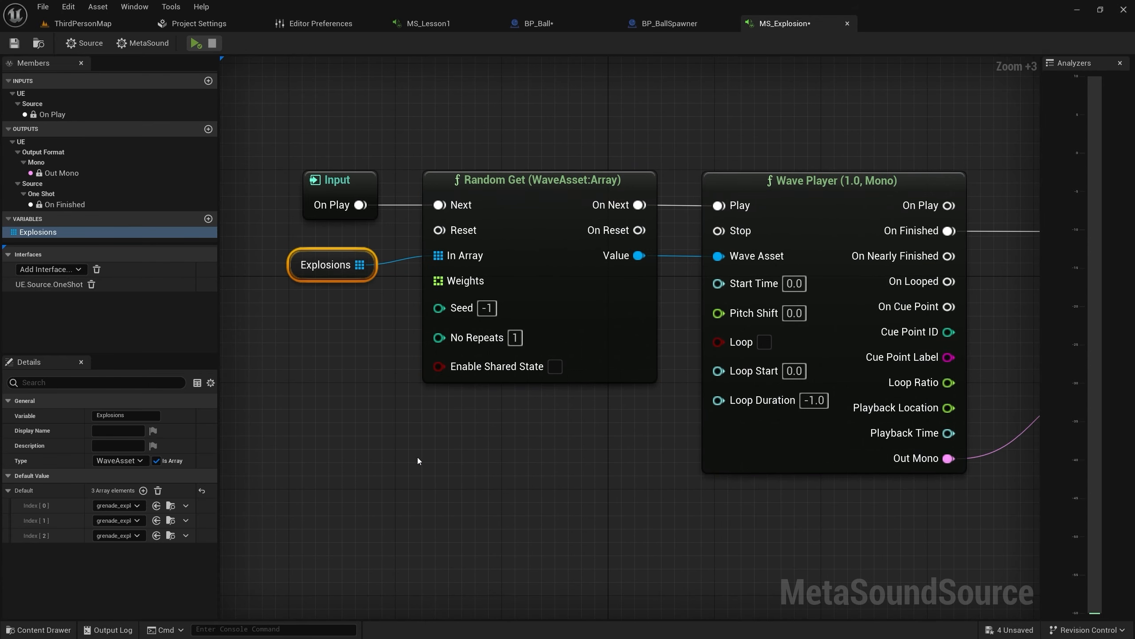
pyautogui.click(487, 468)
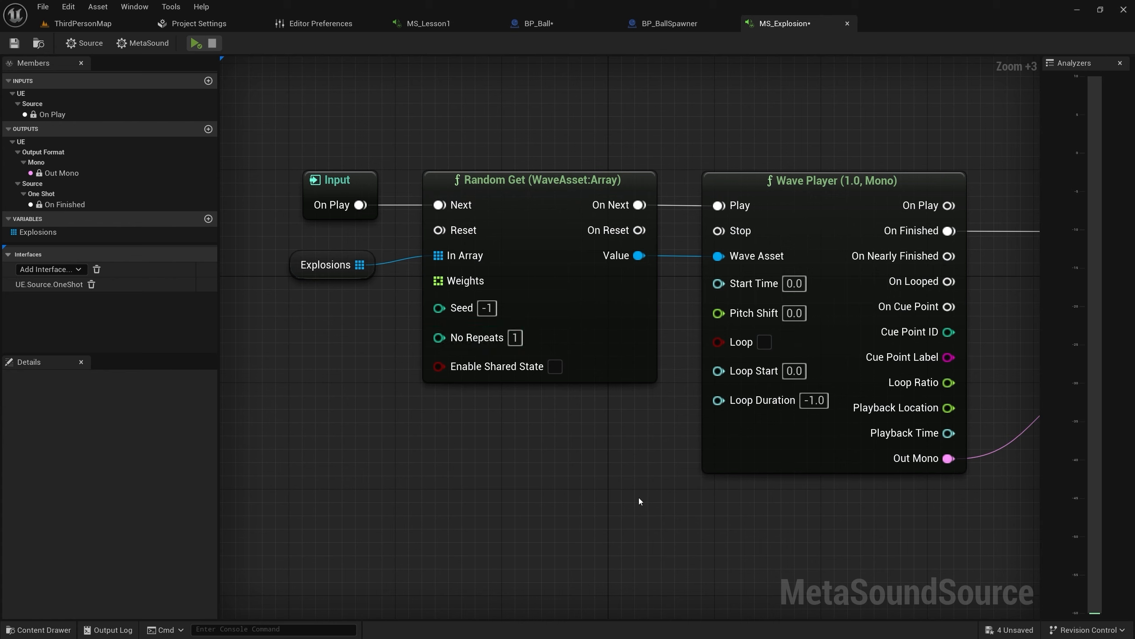
pyautogui.click(197, 46)
# In BP_Ball, add an Audio (MS_Explosion) component under Sphere, keeping its default name and MS_Explosion as its sound
pyautogui.click(557, 27)
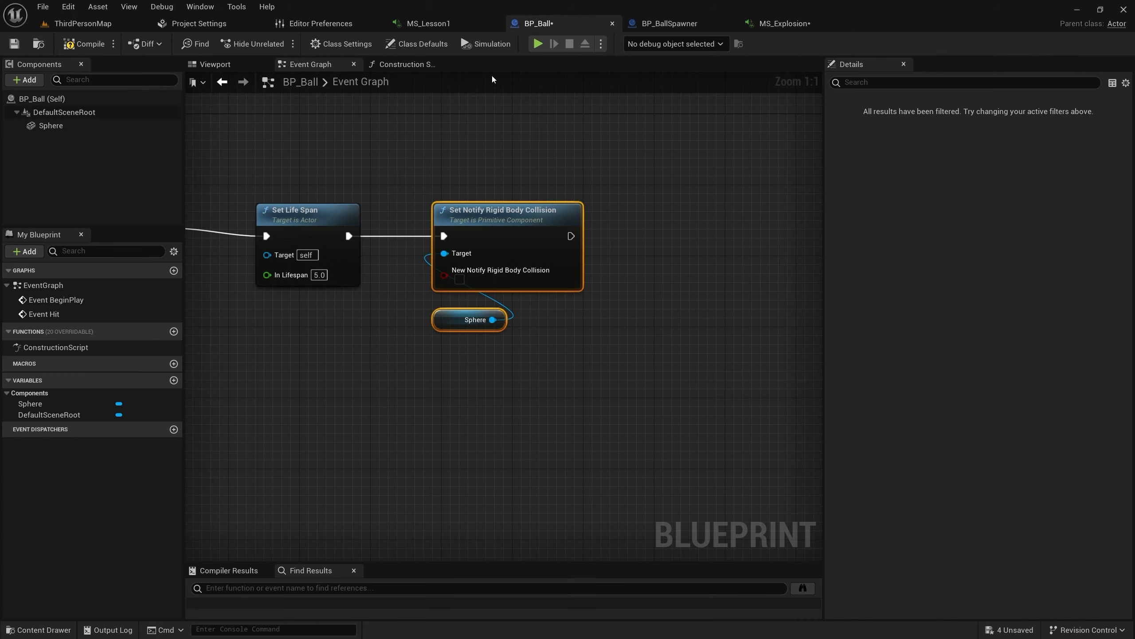
pyautogui.moveTo(287, 158); pyautogui.dragTo(446, 197, button='right')
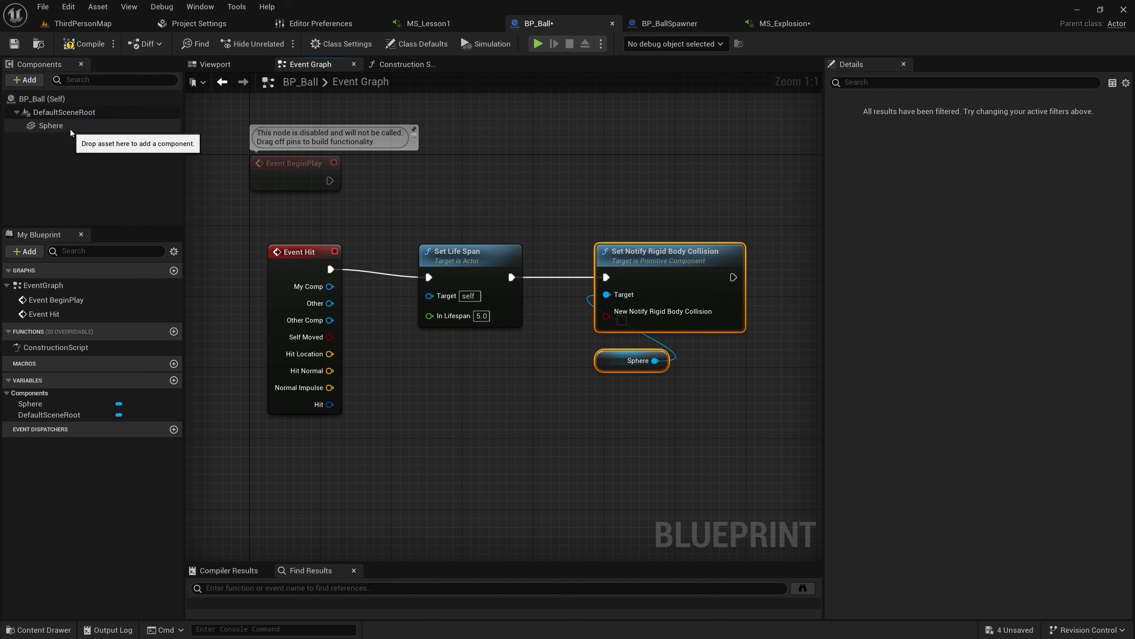
pyautogui.click(50, 126)
pyautogui.click(30, 80)
pyautogui.write('a')
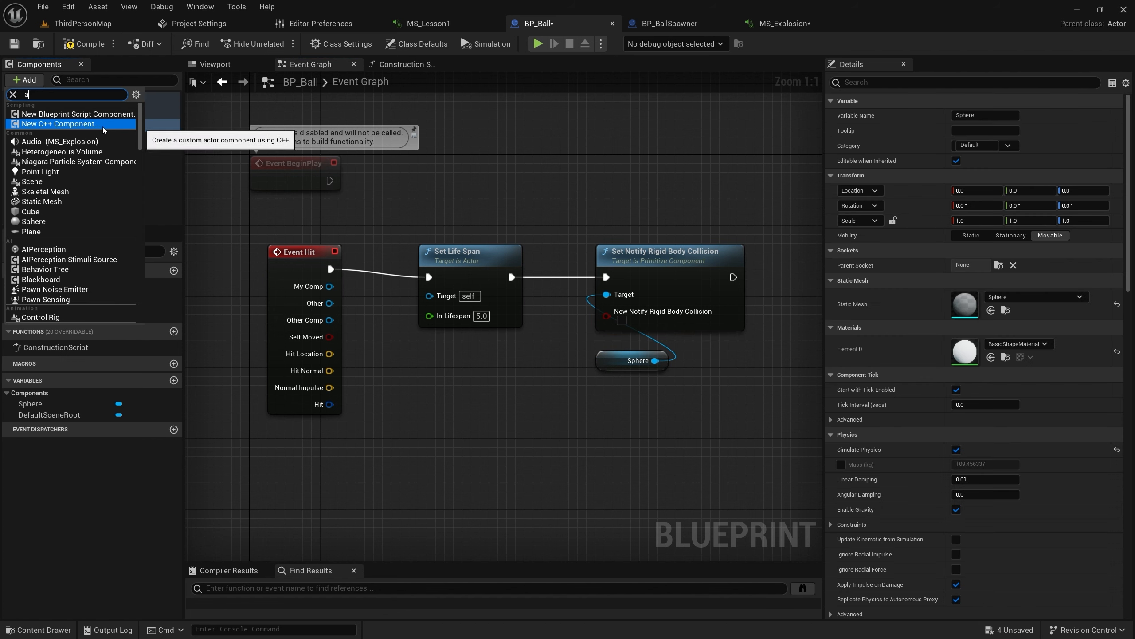
pyautogui.write('udio')
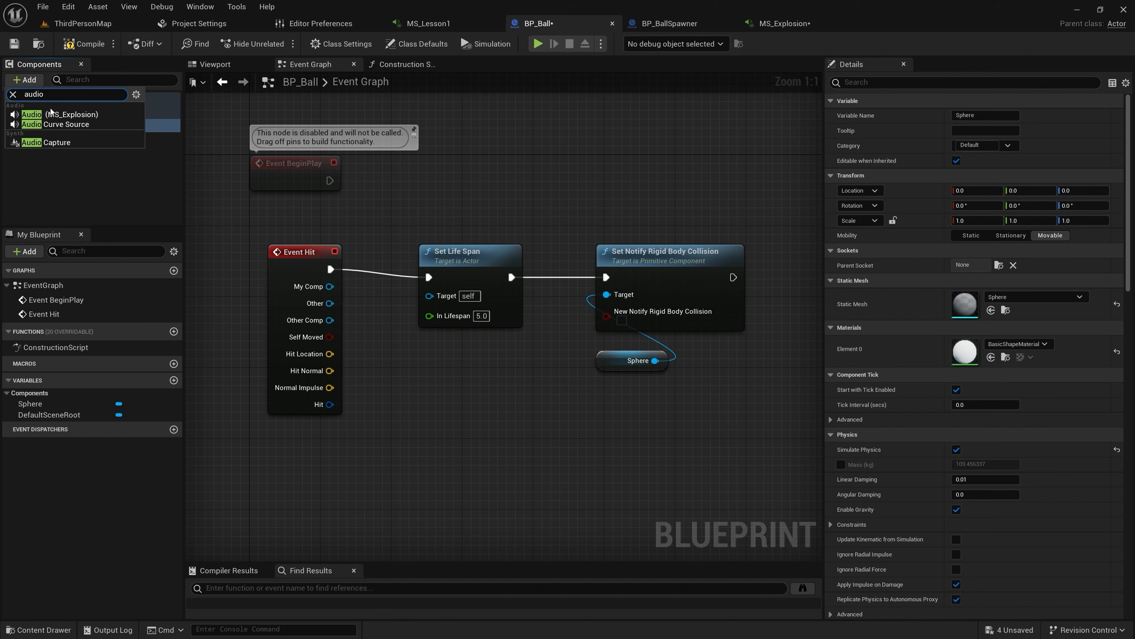
pyautogui.click(66, 116)
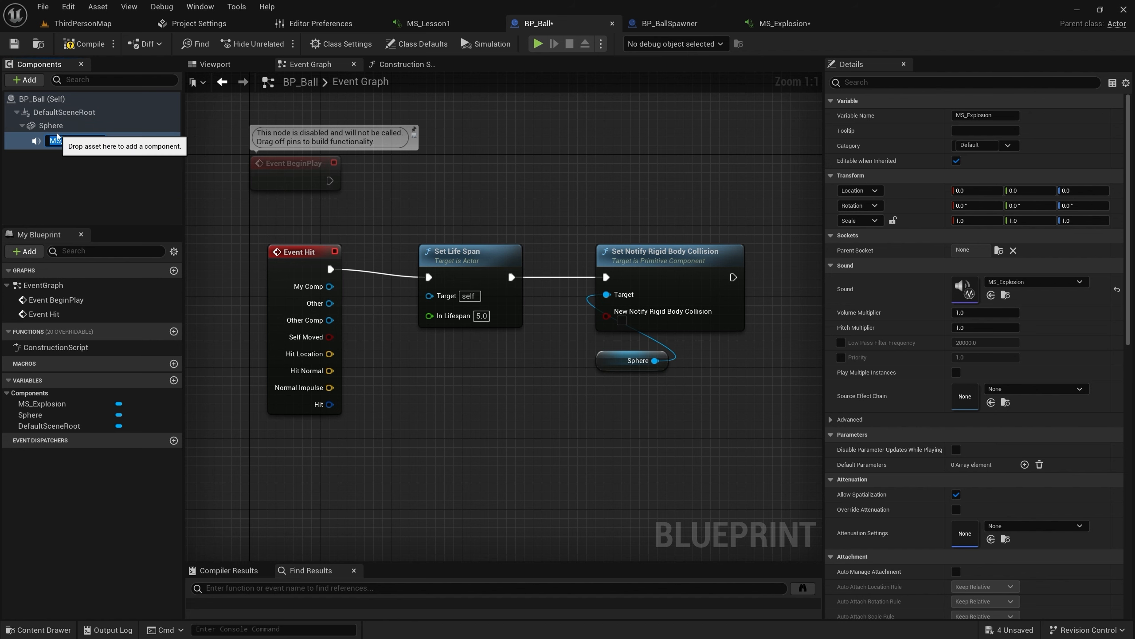
pyautogui.click(91, 160)
pyautogui.click(159, 142)
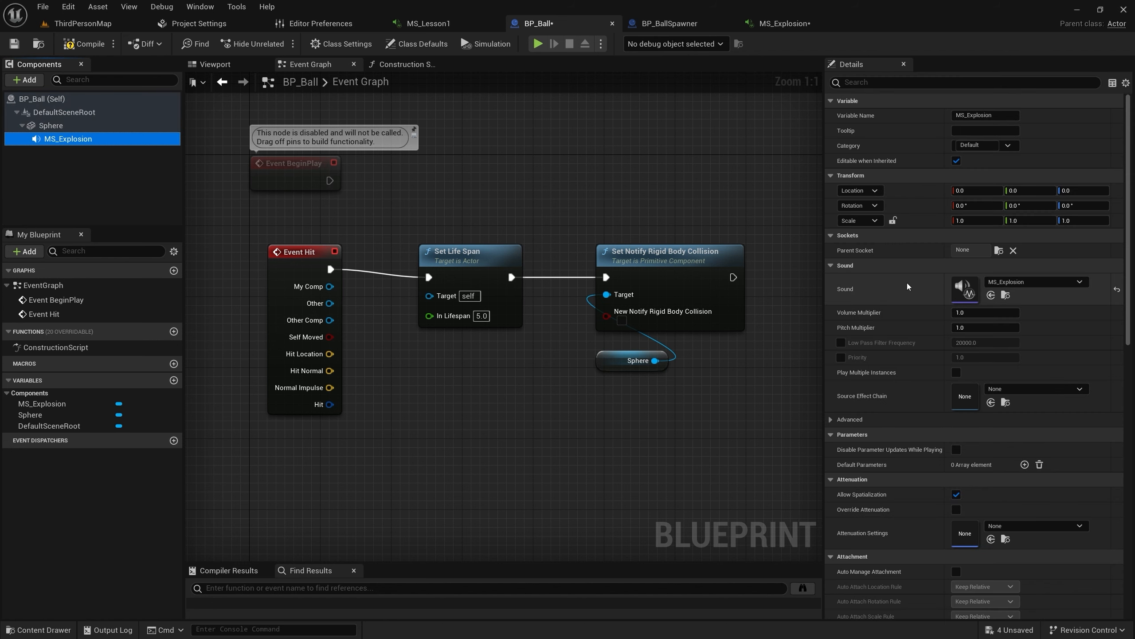
pyautogui.click(1008, 282)
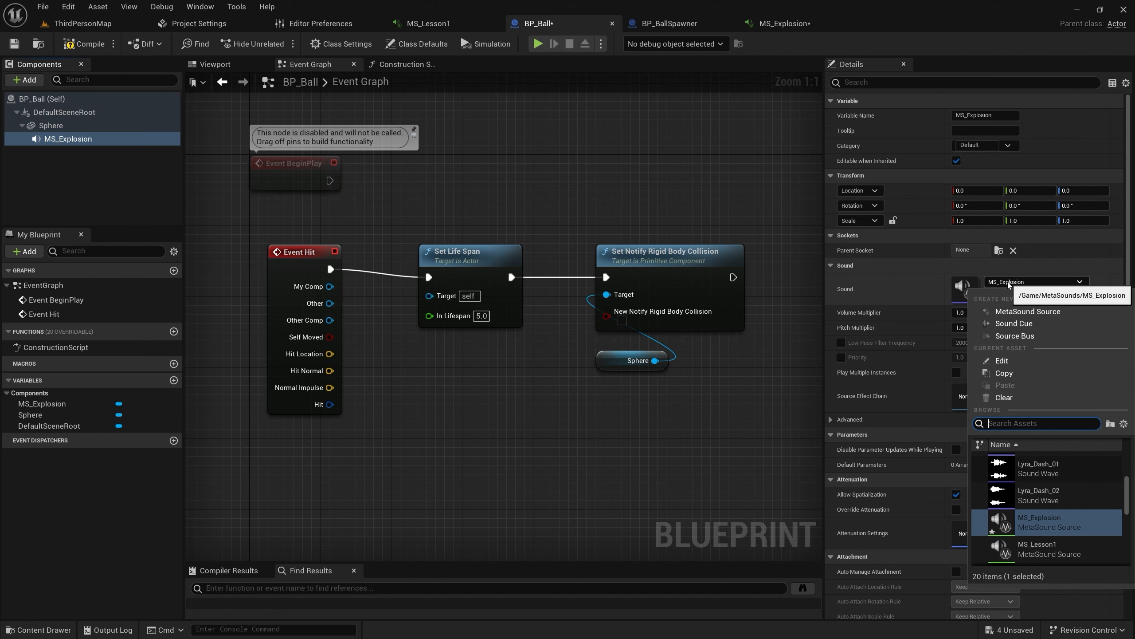
pyautogui.click(1008, 283)
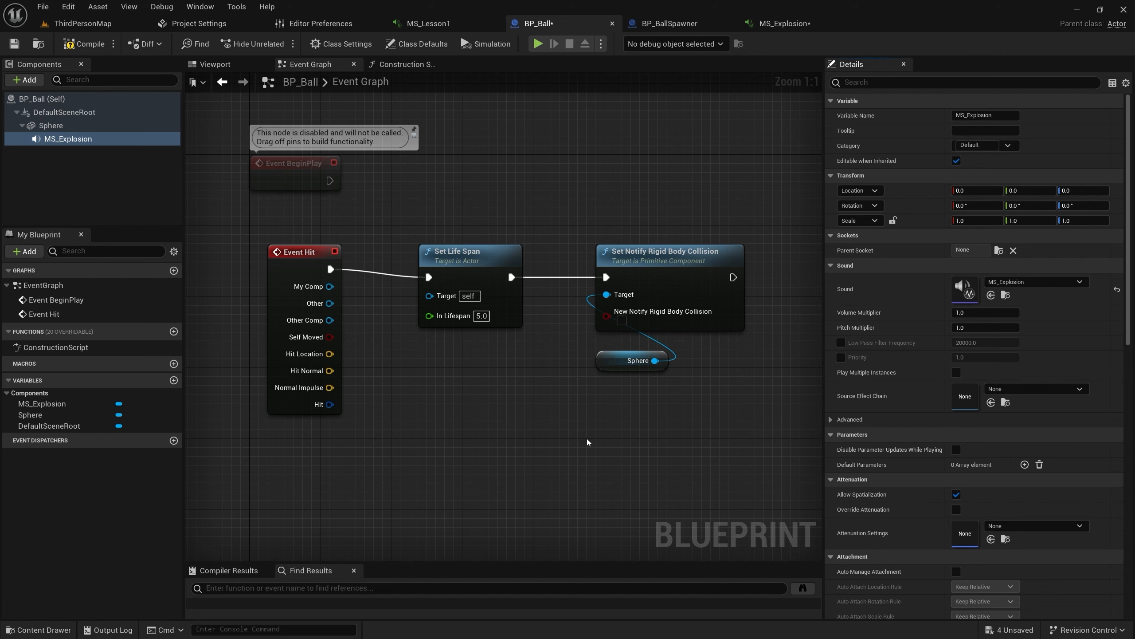
# Place an MS_Explosion reference beyond Set Notify Rigid Body Collision in the event graph and add a Play node from it
pyautogui.moveTo(588, 444); pyautogui.dragTo(522, 466, button='right')
pyautogui.moveTo(590, 457); pyautogui.dragTo(343, 264)
pyautogui.moveTo(799, 471); pyautogui.dragTo(591, 432, button='right')
pyautogui.scroll(2, 502, 424)
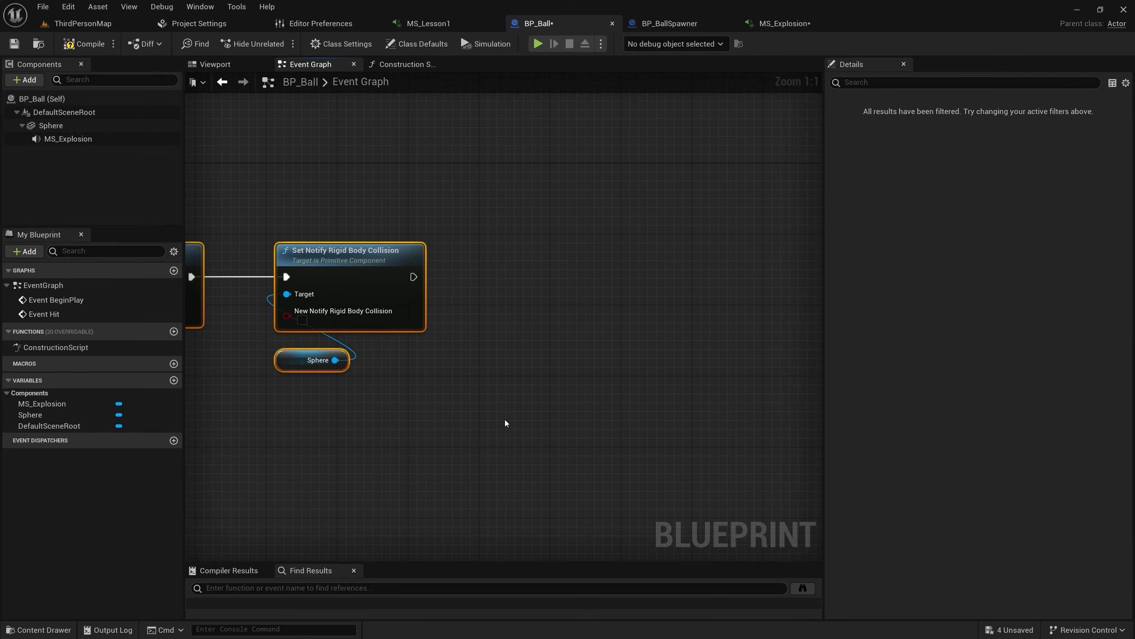
pyautogui.moveTo(41, 403); pyautogui.dragTo(416, 389)
pyautogui.moveTo(471, 393); pyautogui.dragTo(510, 308)
pyautogui.write('pla')
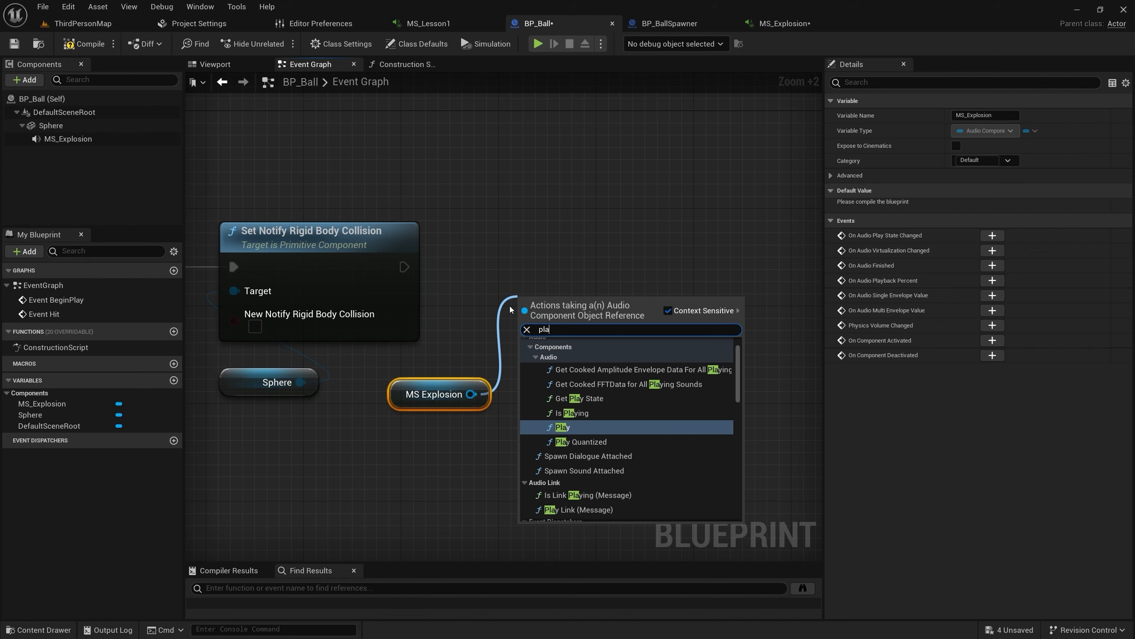
pyautogui.press('Return')
# Align the Play node, run Set Notify Rigid Body Collision's execution into it, and place the MS Explosion node beneath it
pyautogui.moveTo(559, 295); pyautogui.dragTo(558, 232)
pyautogui.moveTo(405, 267); pyautogui.dragTo(527, 267)
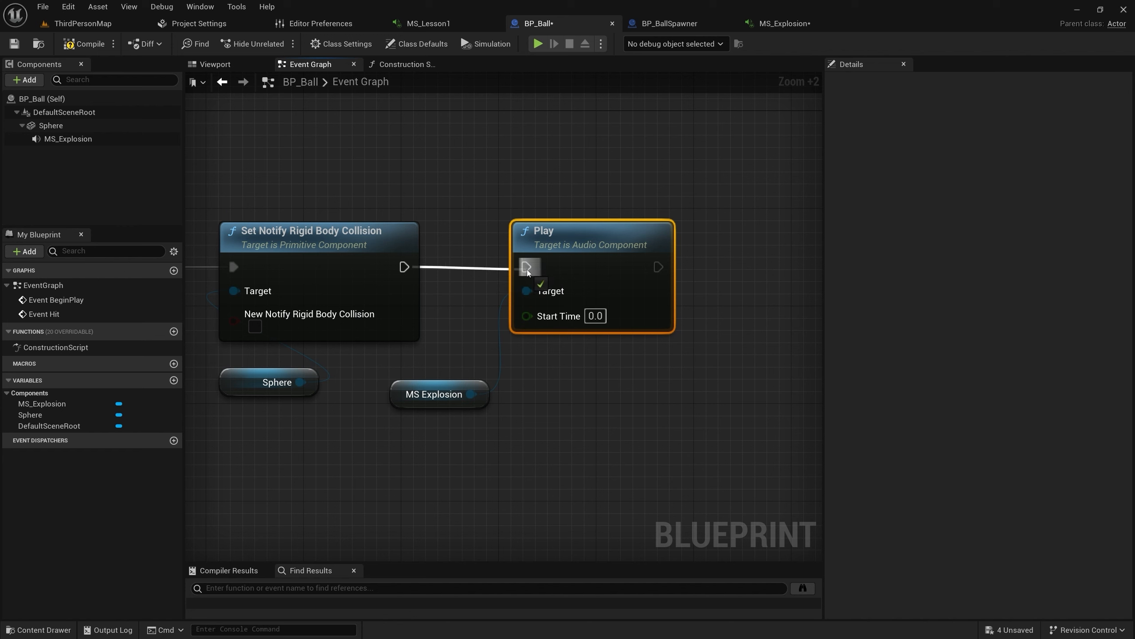
pyautogui.moveTo(398, 404); pyautogui.dragTo(483, 379)
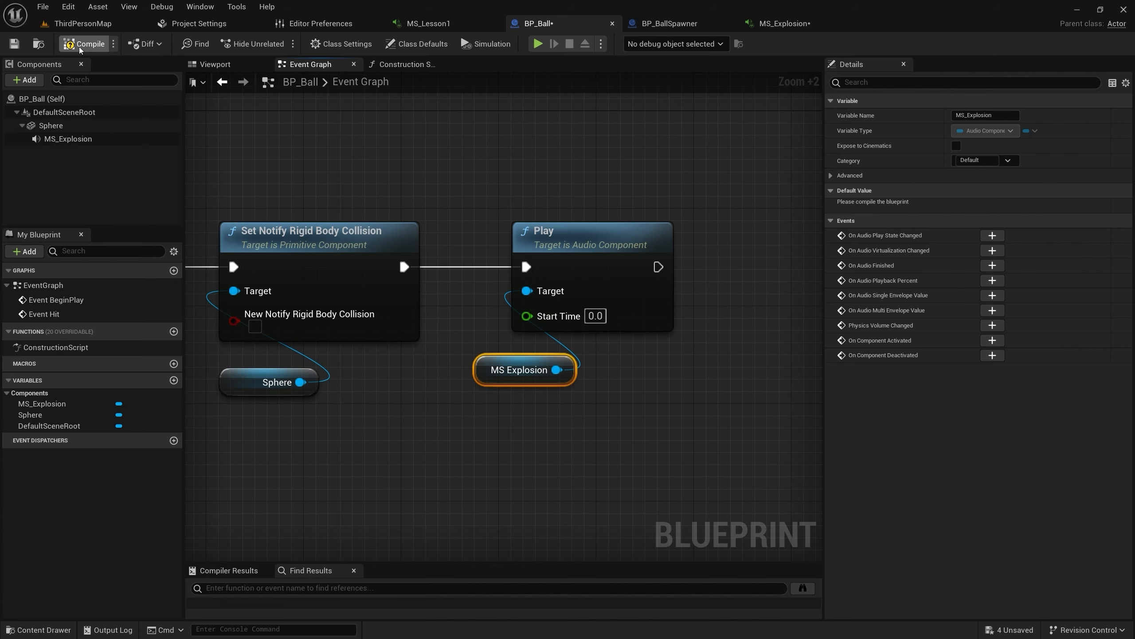
# Compile BP_Ball and save the MS_Explosion MetaSound
pyautogui.click(67, 44)
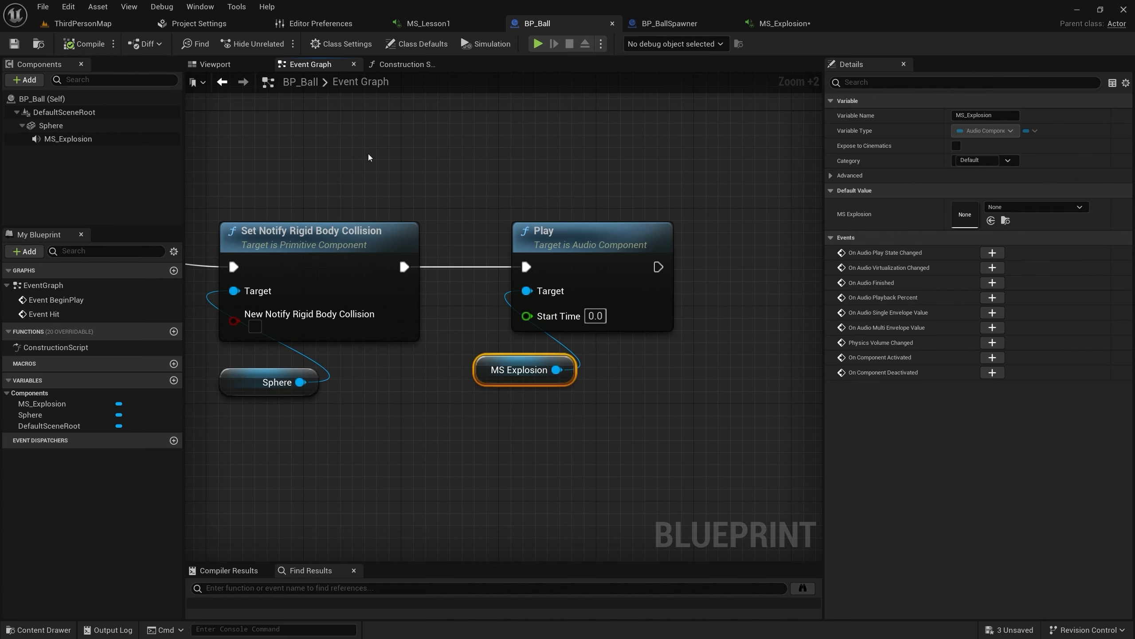
pyautogui.click(781, 24)
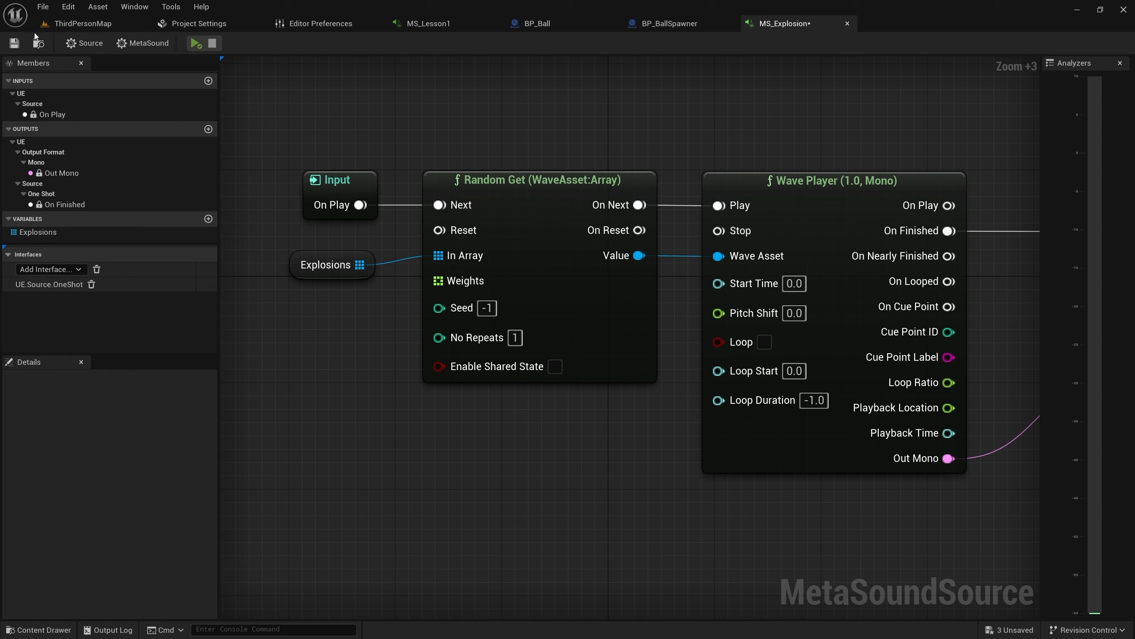
pyautogui.click(7, 45)
# Enlarge the ThirdPersonMap viewport and play the level to test the explosion sound on ball hits
pyautogui.click(83, 23)
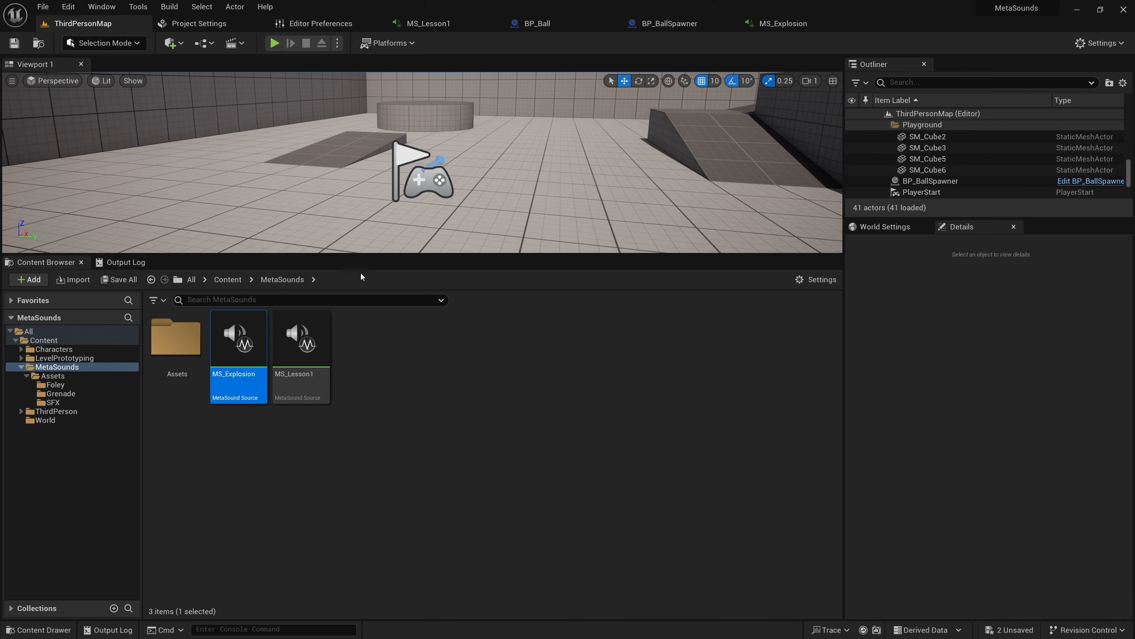
pyautogui.moveTo(354, 259); pyautogui.dragTo(122, 433)
pyautogui.click(275, 43)
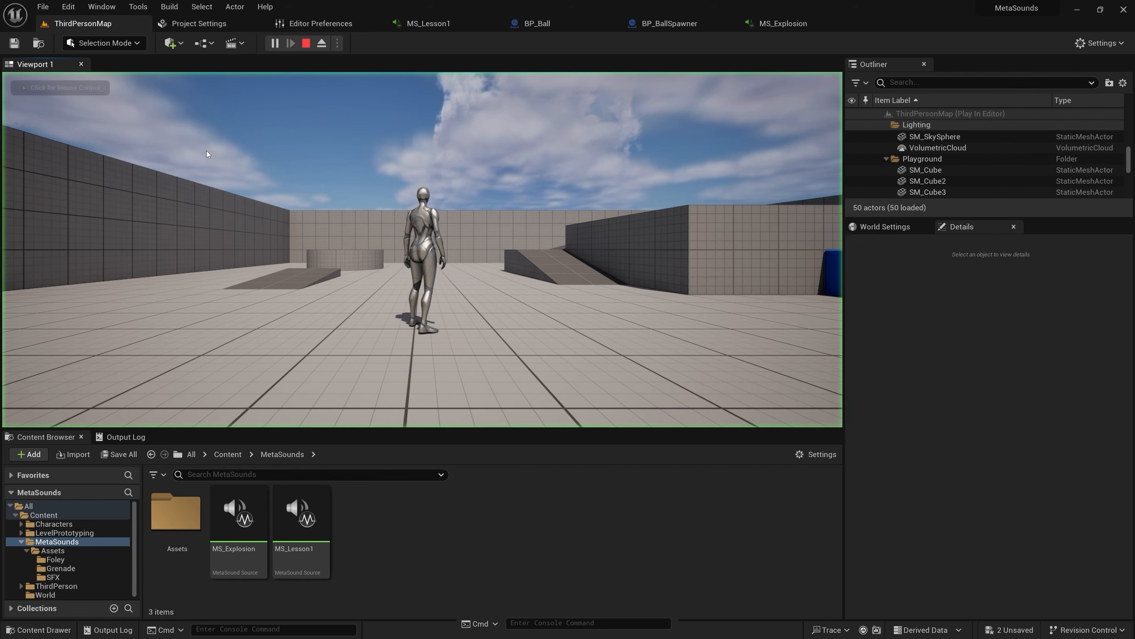
pyautogui.press('w')
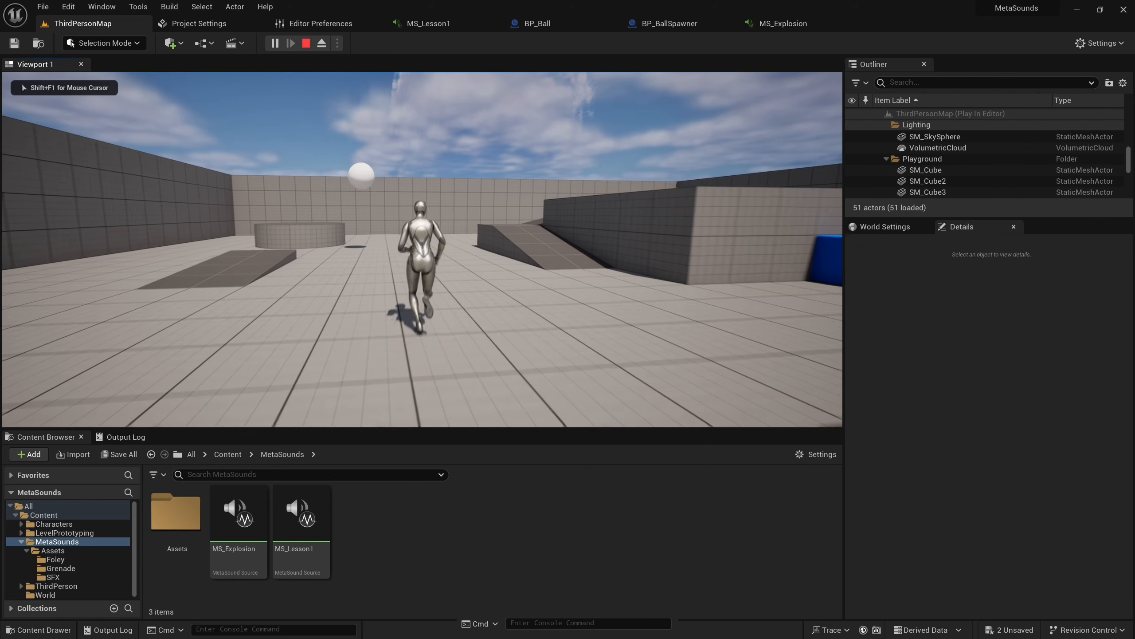
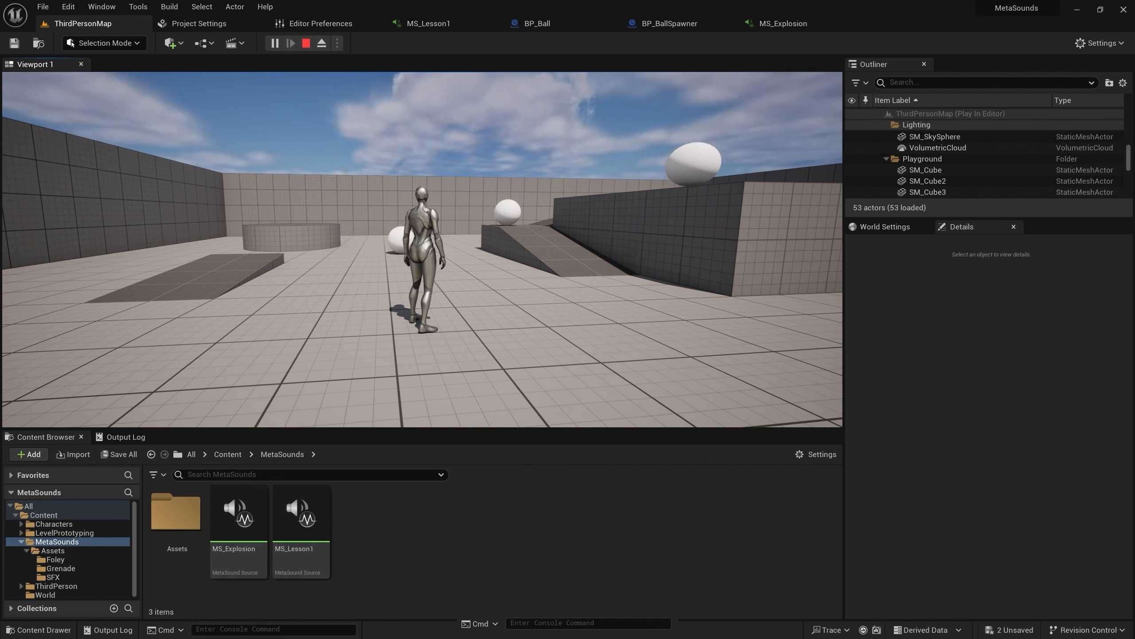
# Turn on 3D audio visualization in the running level with the console command au.3dVisualize.Enabled 1
pyautogui.hotkey('shift', 'F1')
pyautogui.click(299, 628)
pyautogui.write('au.')
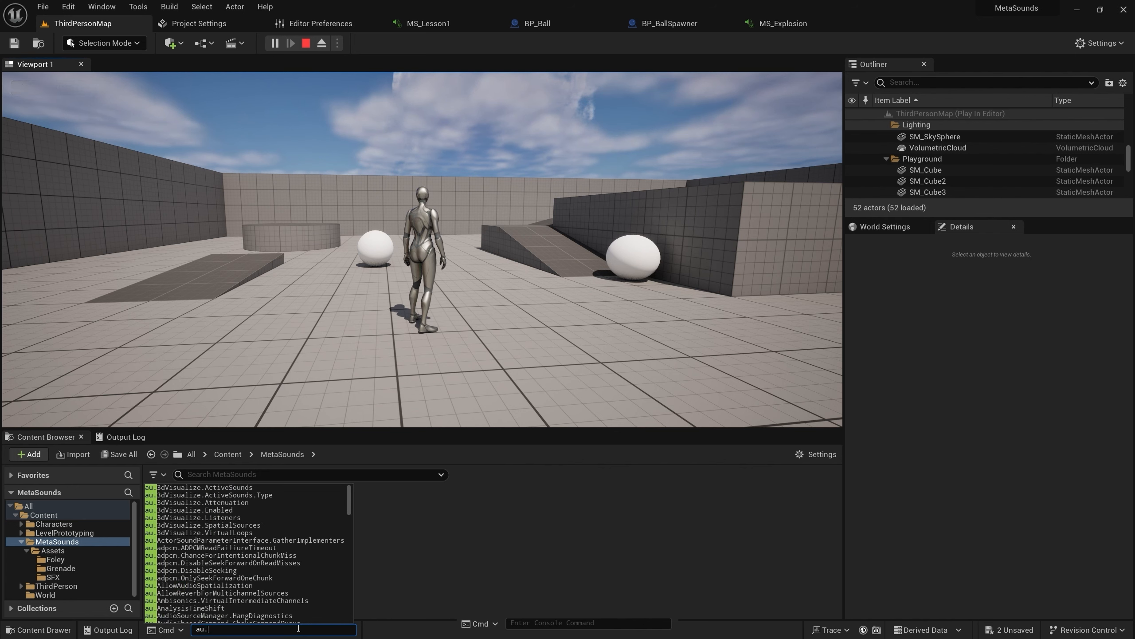
pyautogui.write('3')
pyautogui.press('Down')
pyautogui.press('Down')
pyautogui.press('Down')
pyautogui.press('Down')
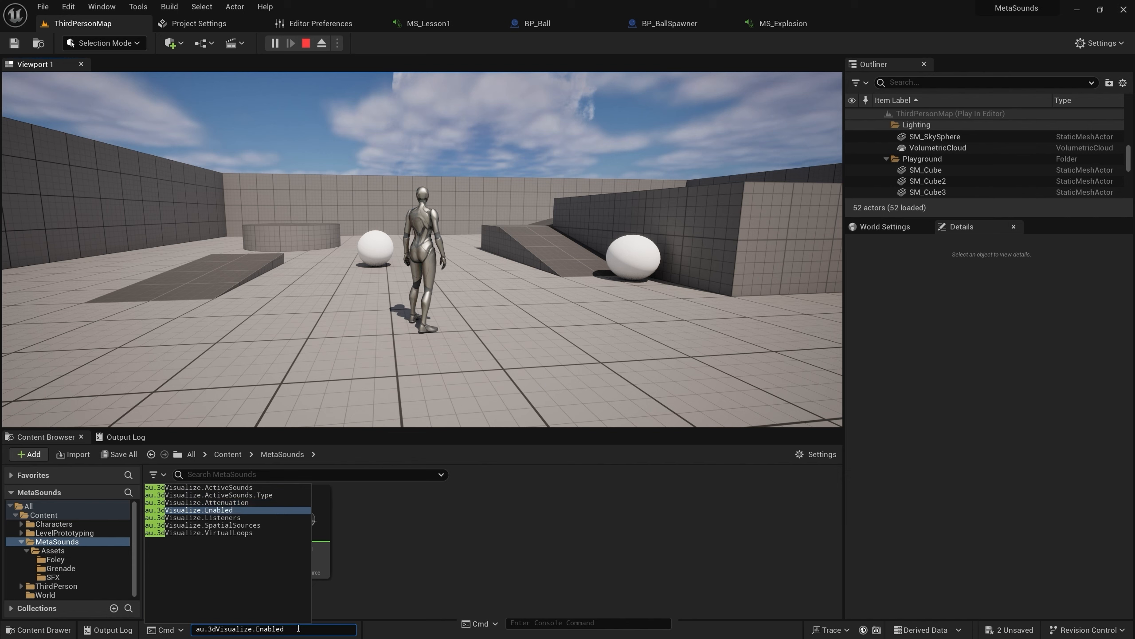
pyautogui.write('1')
pyautogui.press('Return')
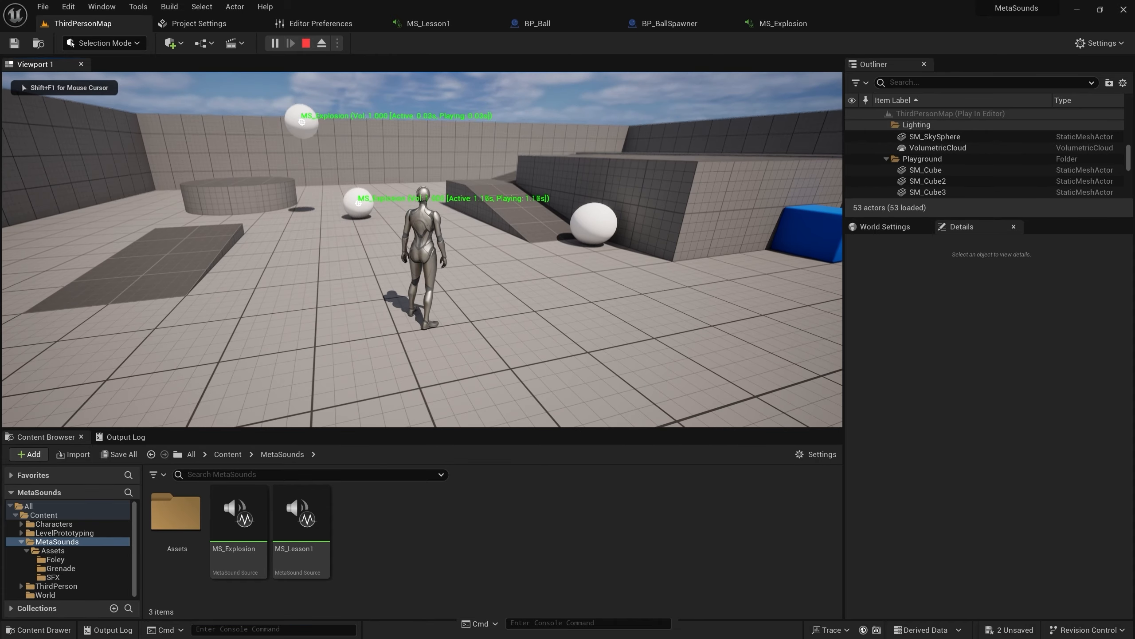
# Move the character around to observe the sound labels on the bouncing balls, and stop the play session
pyautogui.press('w')
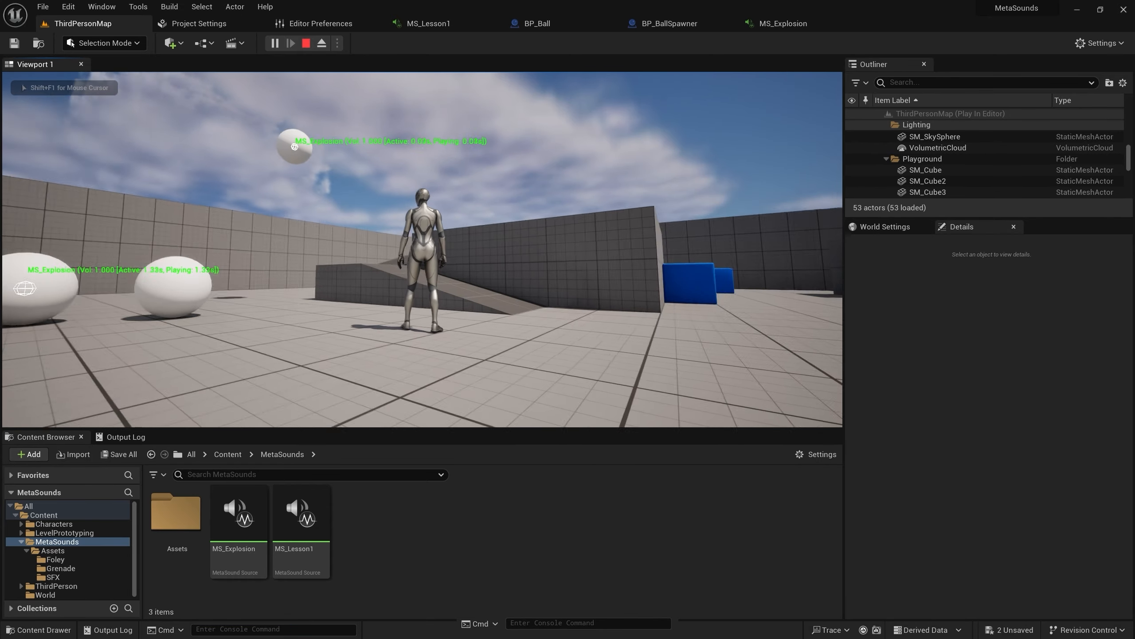
pyautogui.press('w')
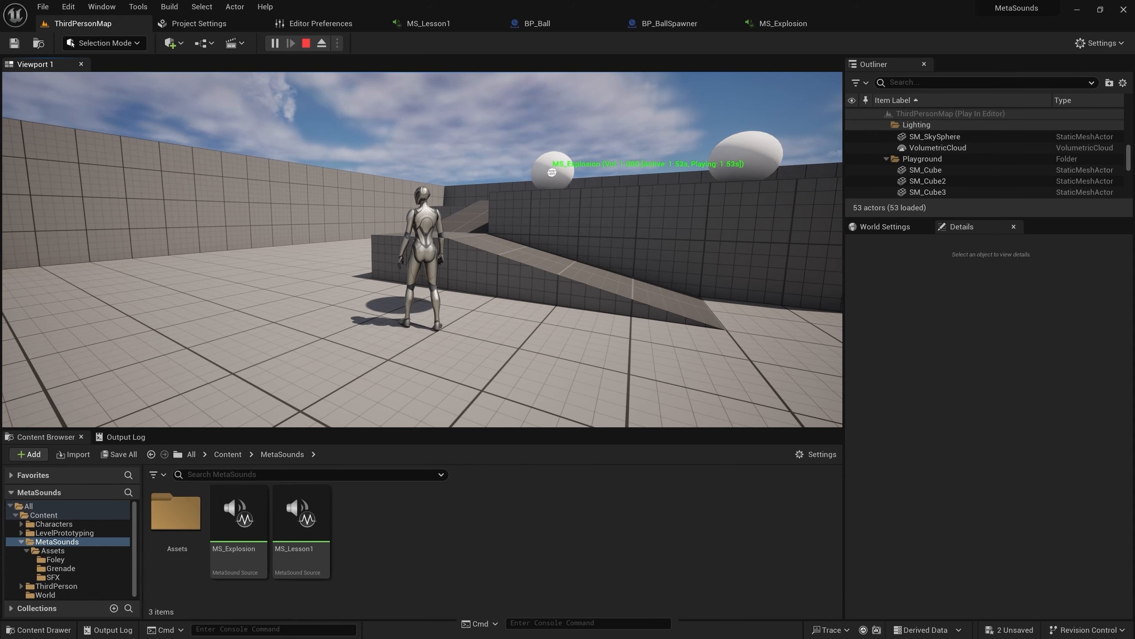
pyautogui.press('Escape')
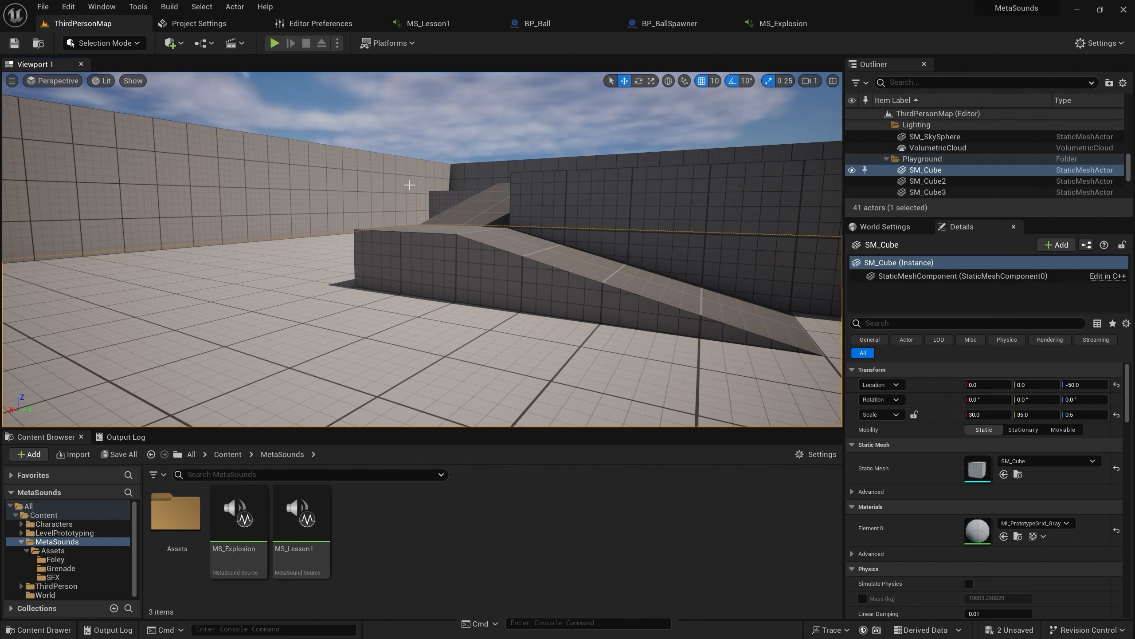
# Delete the On Play input node from the MS_Explosion graph
pyautogui.click(780, 23)
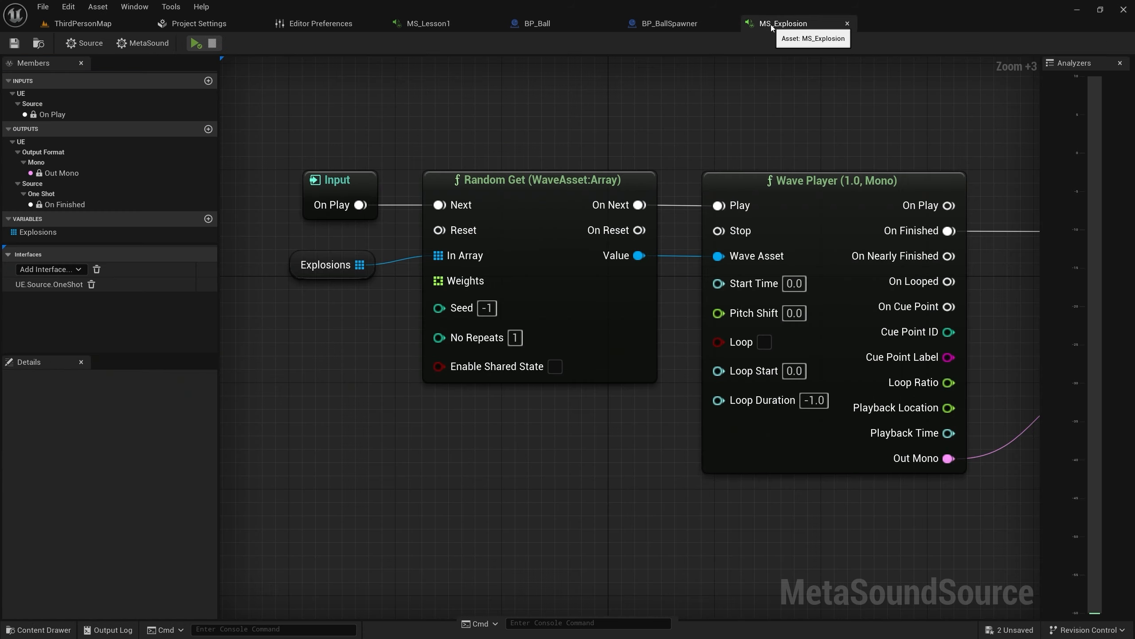
pyautogui.moveTo(337, 365); pyautogui.dragTo(399, 440, button='right')
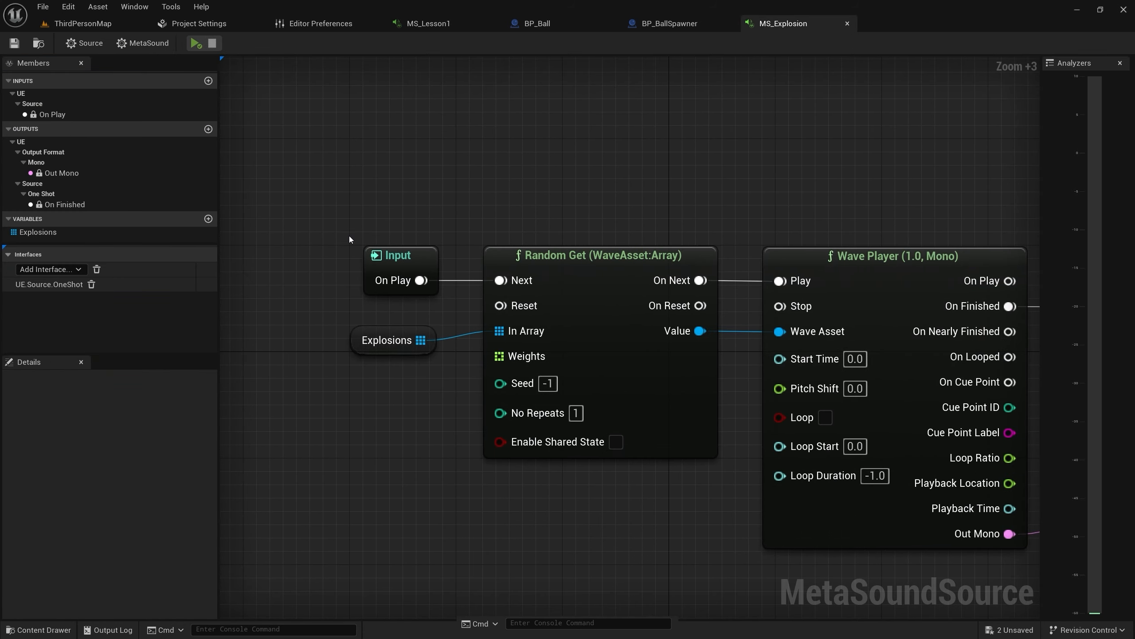
pyautogui.click(400, 255)
pyautogui.press('Delete')
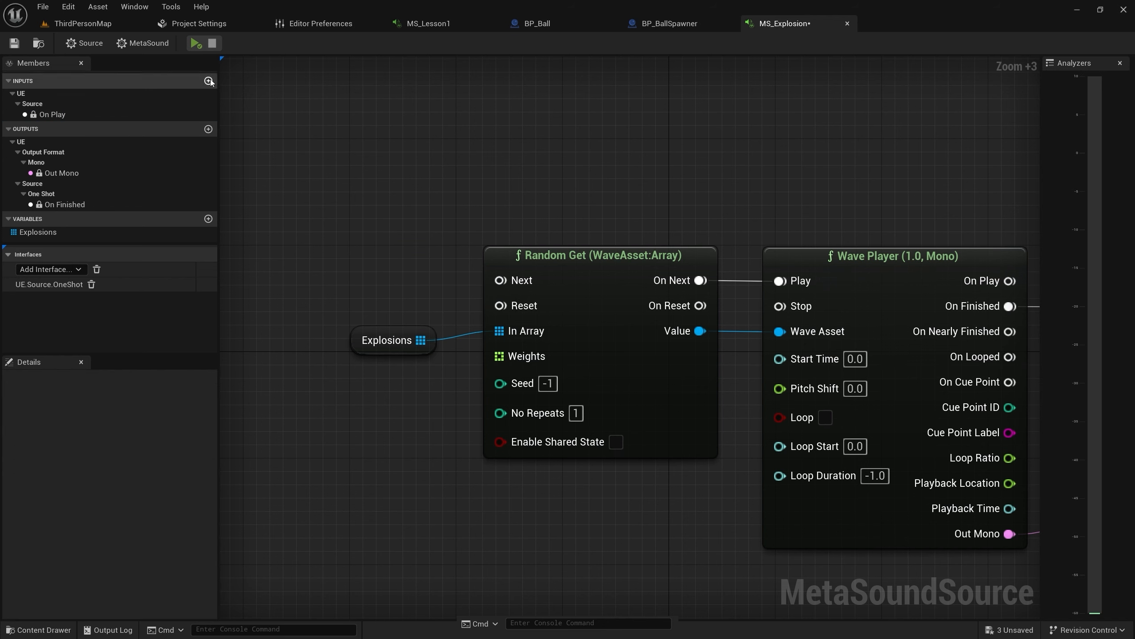
# Add a new input named Bang to MS_Explosion and set its type to Trigger
pyautogui.click(209, 81)
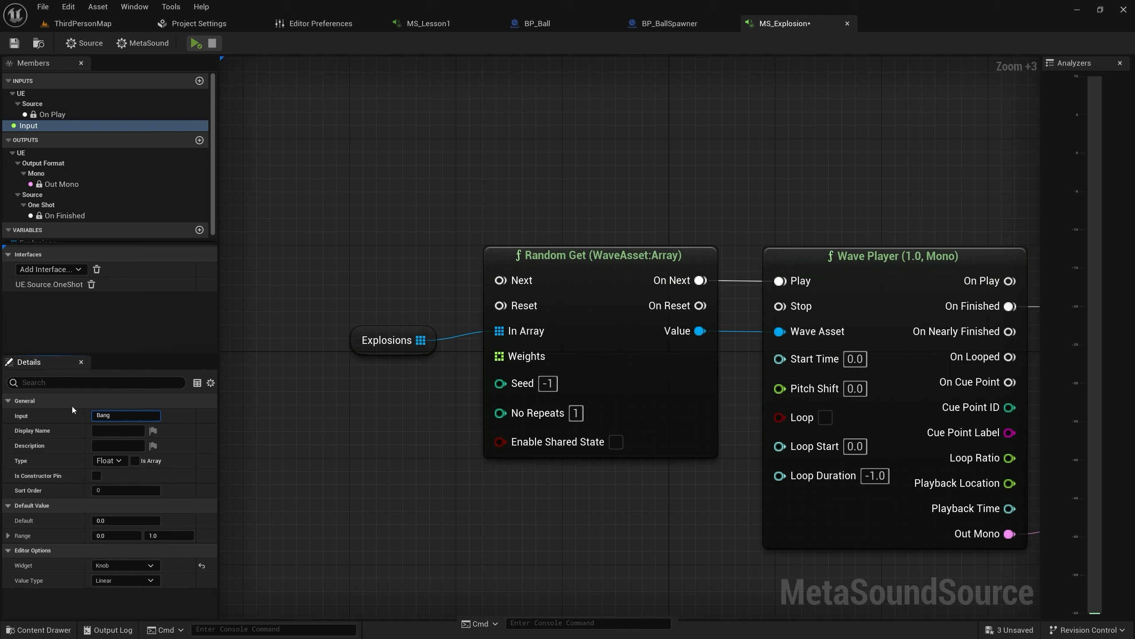
pyautogui.press('Return')
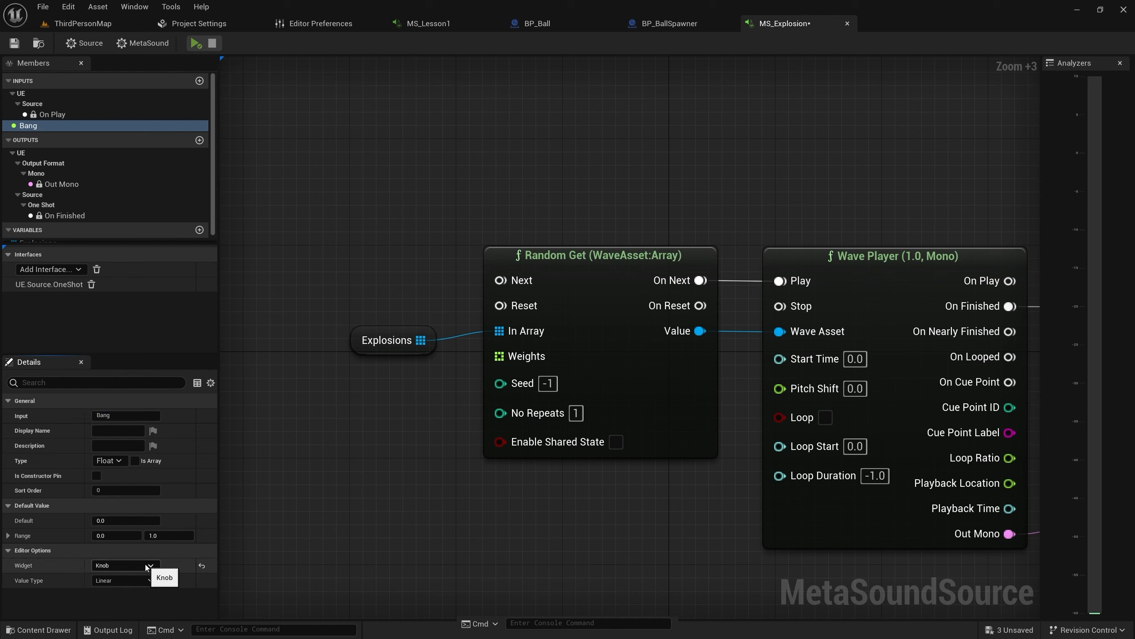
pyautogui.click(110, 460)
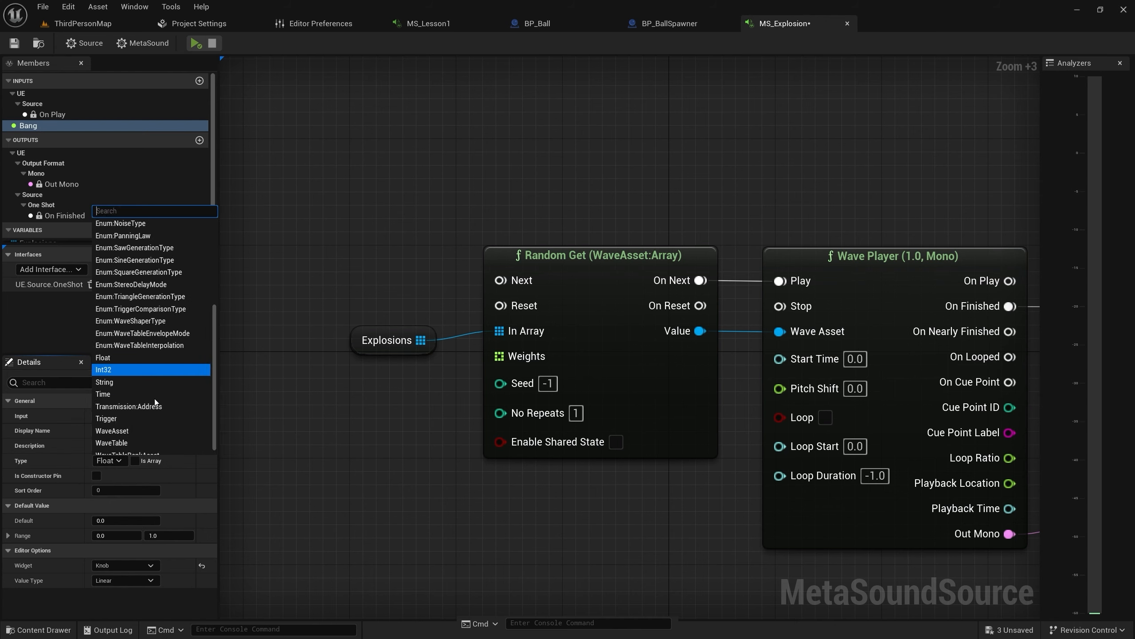
pyautogui.click(134, 419)
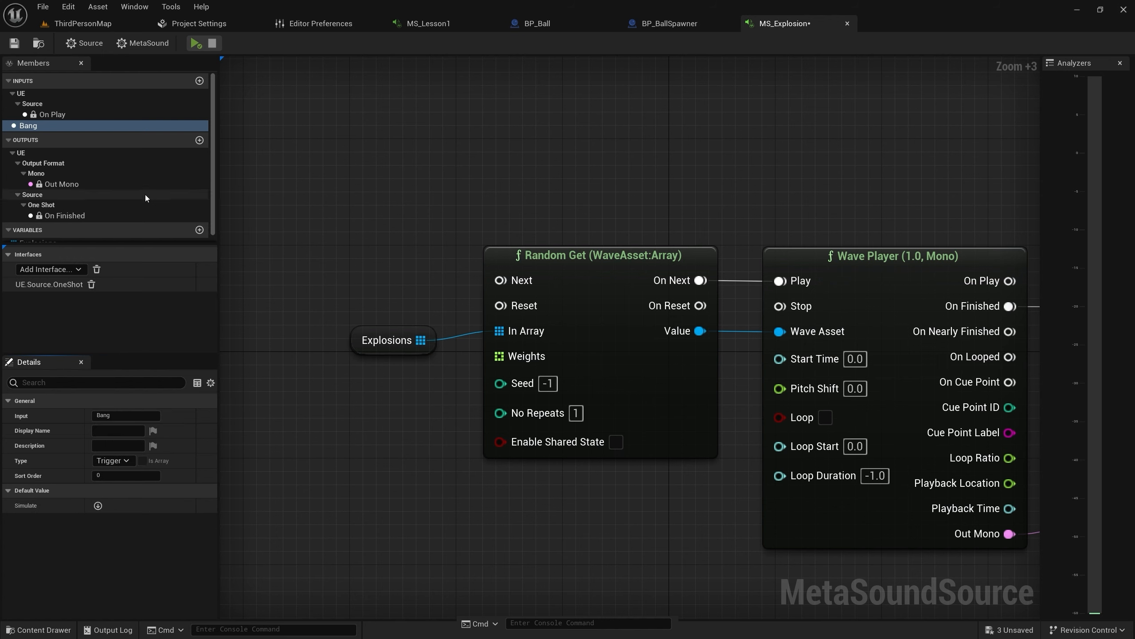
# Place the Bang input in the graph, connect it to Next on the Random Get node, and preview the MetaSound
pyautogui.moveTo(53, 126); pyautogui.dragTo(346, 247)
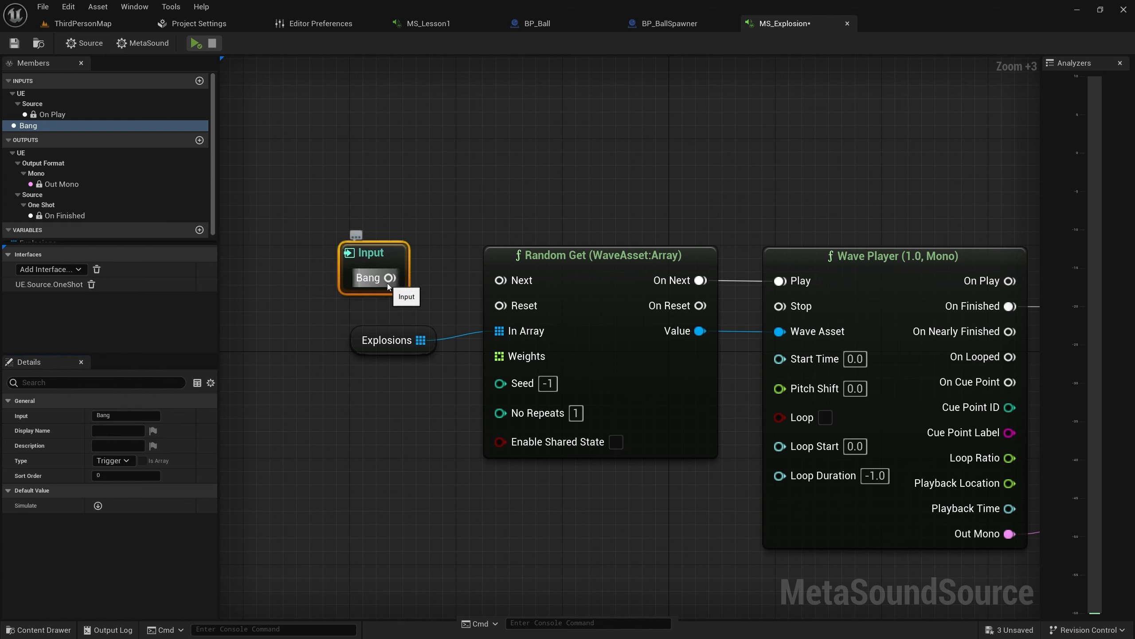
pyautogui.moveTo(390, 278); pyautogui.dragTo(500, 280)
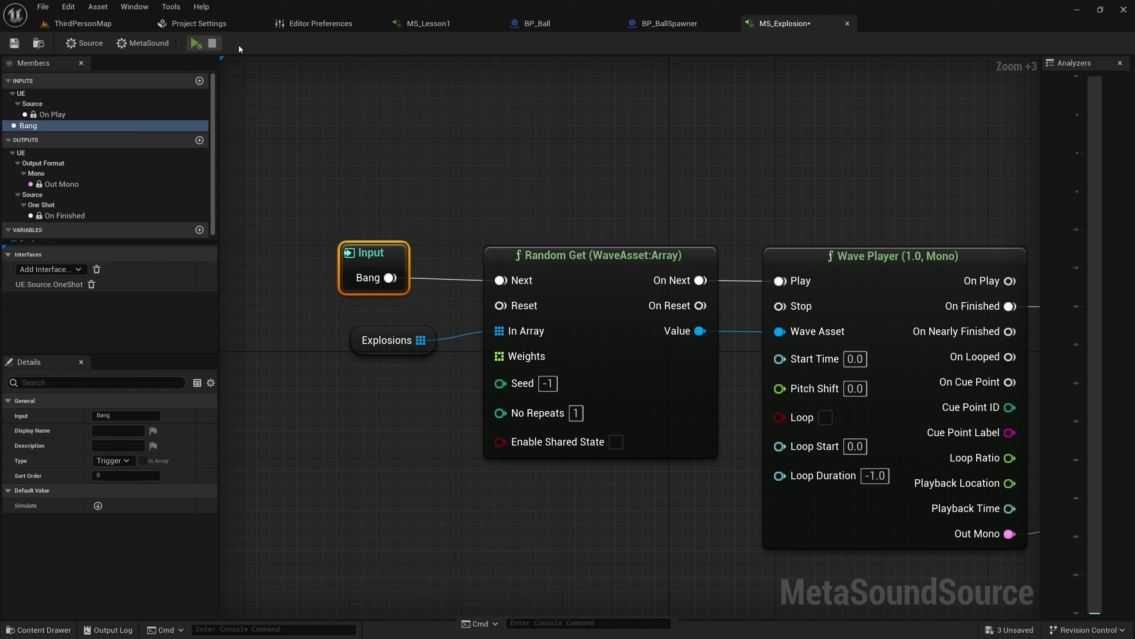
pyautogui.click(195, 43)
pyautogui.click(395, 253)
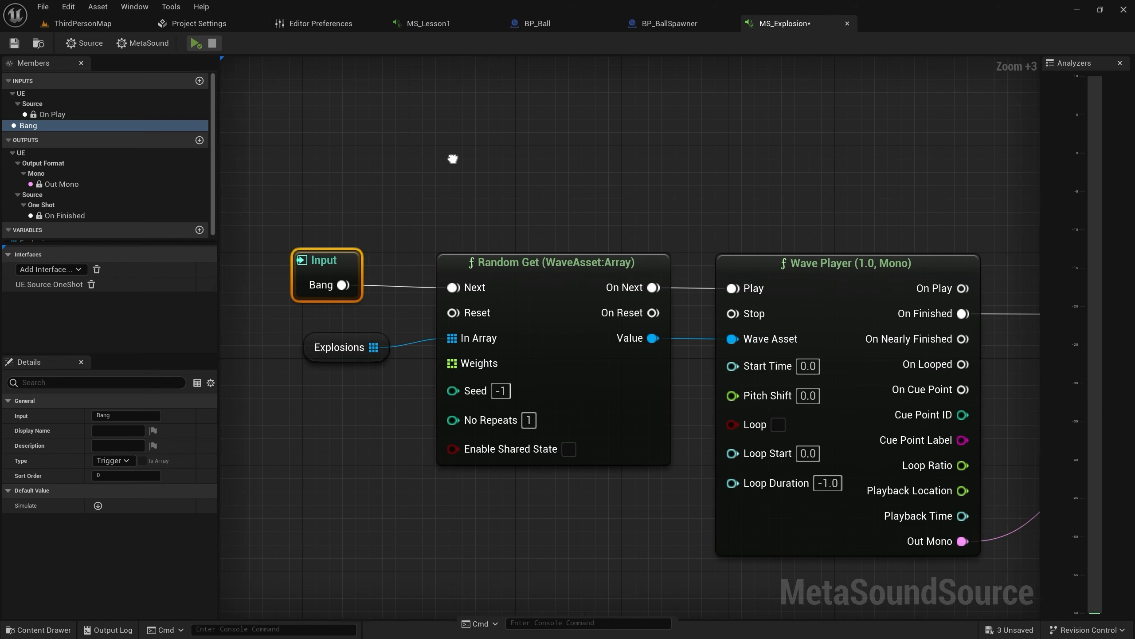
# Play the ThirdPersonMap level to check how the balls sound with the new Bang input, and stop the session
pyautogui.click(80, 23)
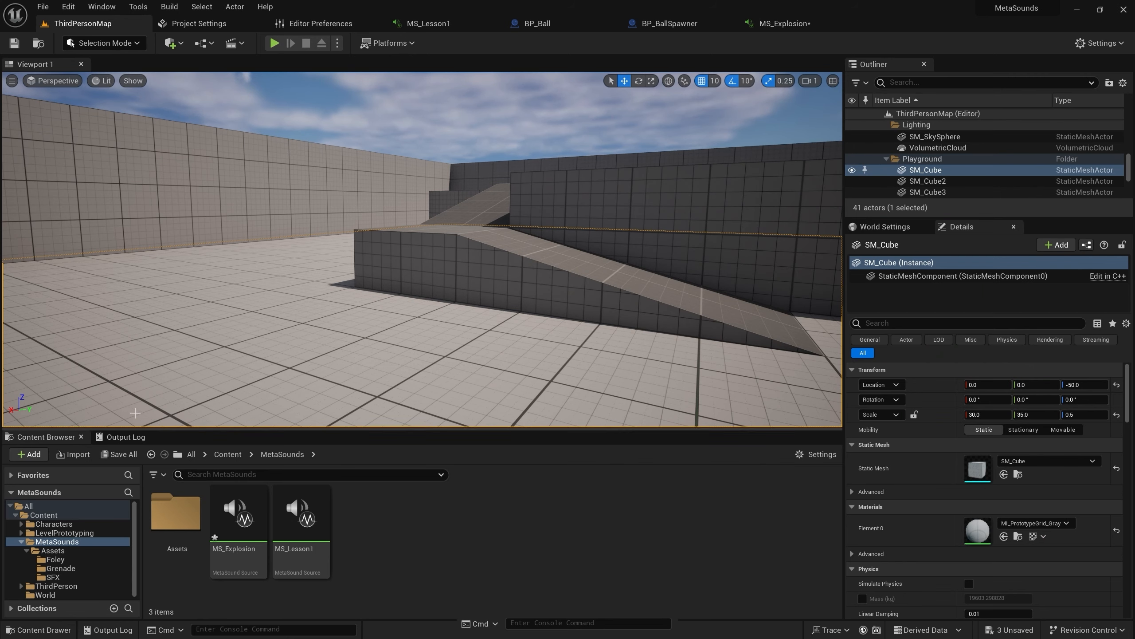
pyautogui.click(274, 43)
pyautogui.click(294, 271)
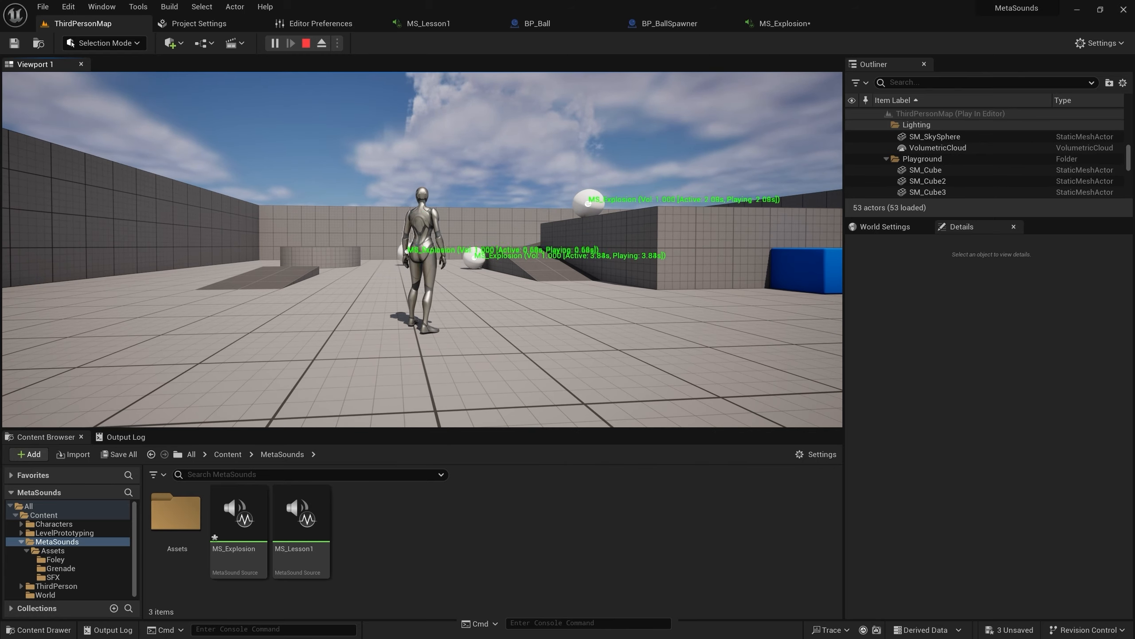
pyautogui.press('w')
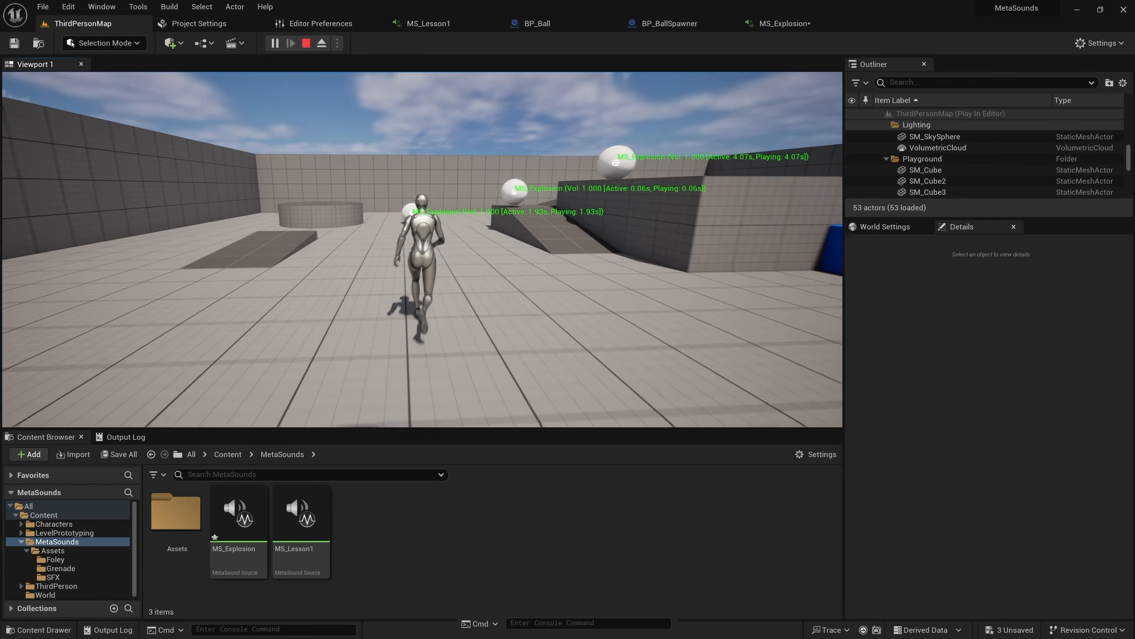
pyautogui.press('Escape')
# In BP_Ball's event graph, add an Execute Trigger Parameter node targeting MS Explosion and wire it after the Play node
pyautogui.click(547, 24)
pyautogui.moveTo(495, 454); pyautogui.dragTo(250, 480, button='right')
pyautogui.moveTo(309, 401); pyautogui.dragTo(425, 387)
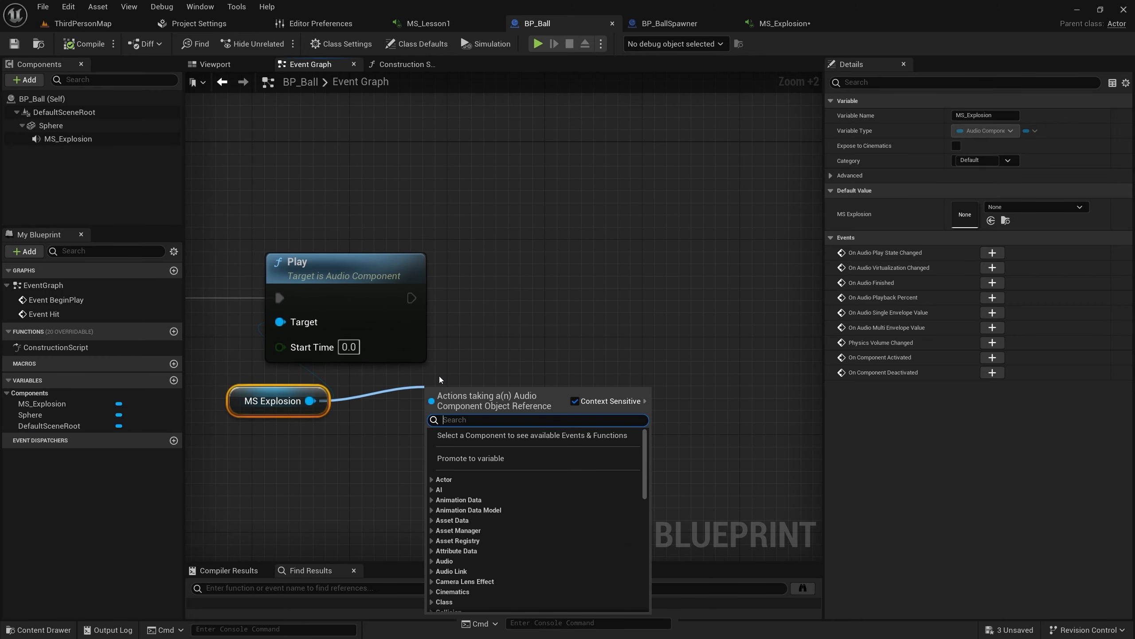
pyautogui.write('exec')
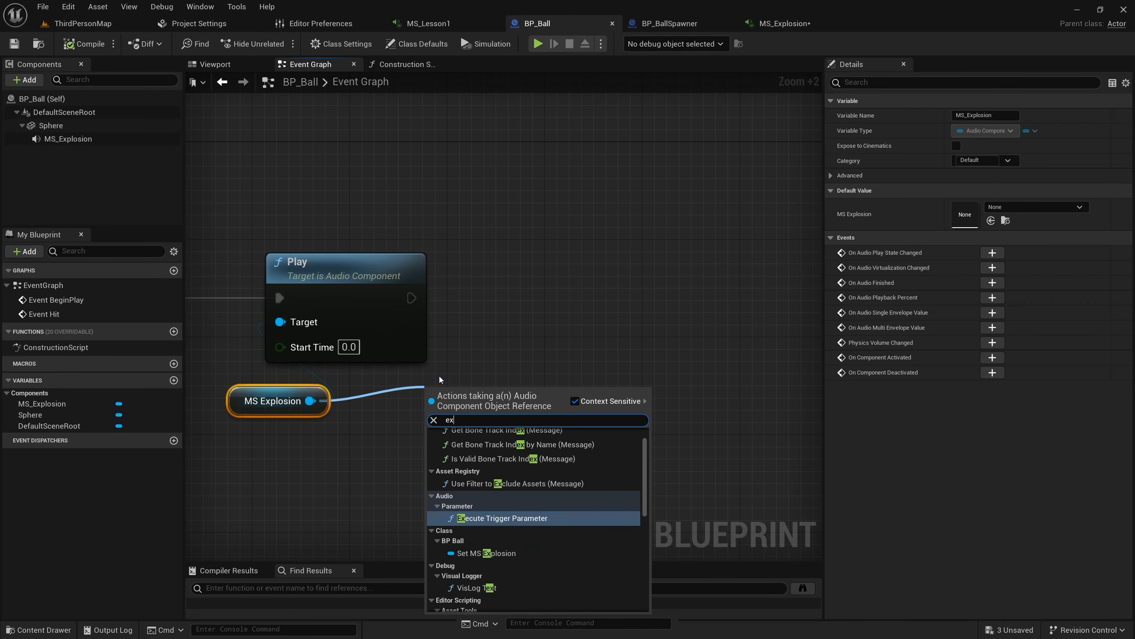
pyautogui.press('Return')
pyautogui.moveTo(505, 398); pyautogui.dragTo(542, 264)
pyautogui.moveTo(411, 298); pyautogui.dragTo(475, 298)
# Set the Execute Trigger Parameter node's In Name to Bang, and compile and save BP_Ball
pyautogui.click(539, 347)
pyautogui.write('Bang')
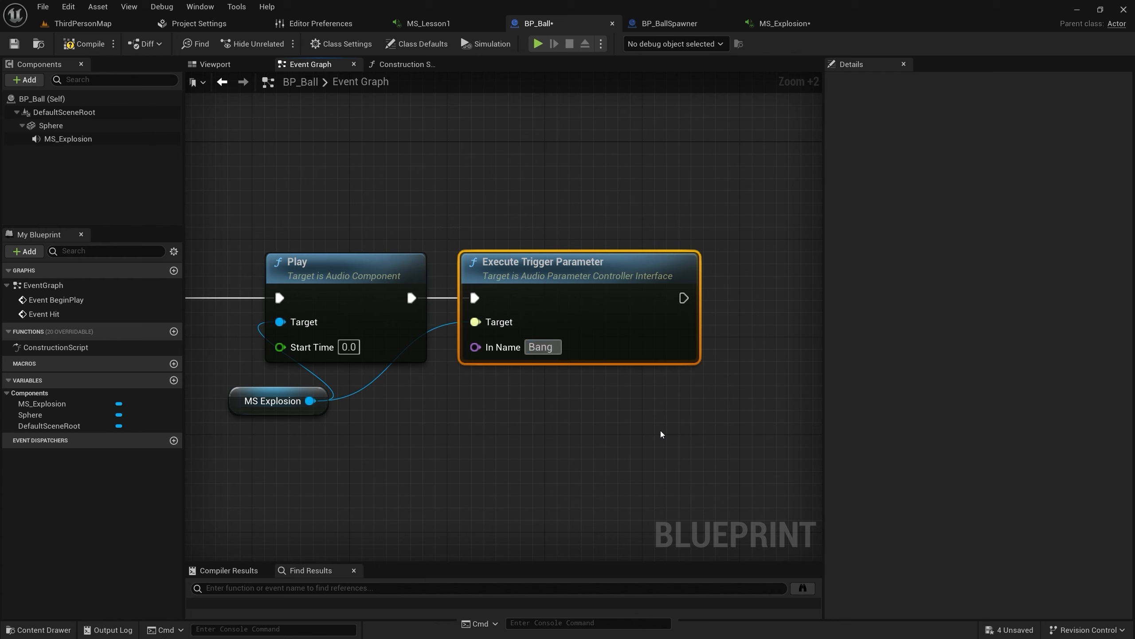
pyautogui.press('Return')
pyautogui.click(83, 43)
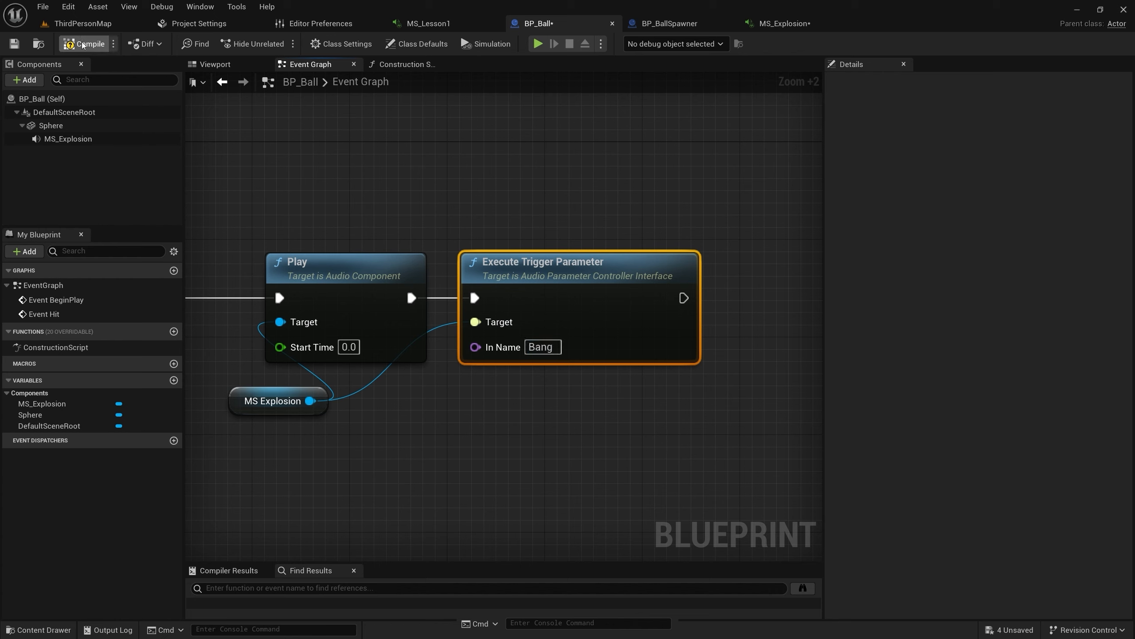
pyautogui.click(14, 45)
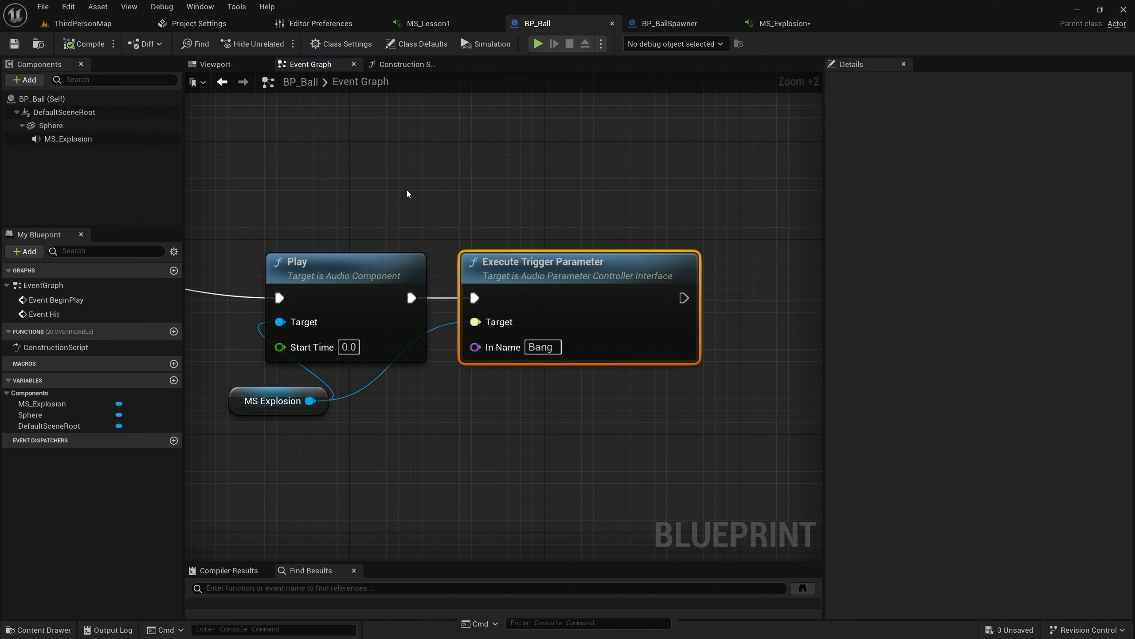
# Play the ThirdPersonMap level, move around the bouncing balls to test the triggered explosions, and stop the session
pyautogui.click(82, 24)
pyautogui.click(274, 43)
pyautogui.press('w')
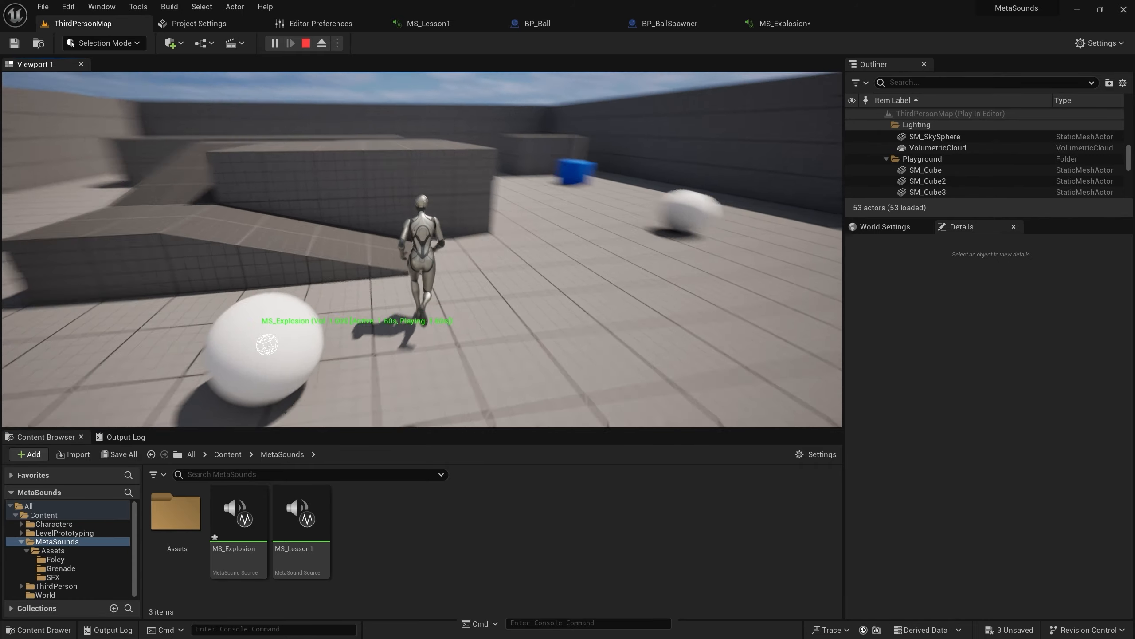
pyautogui.press('s')
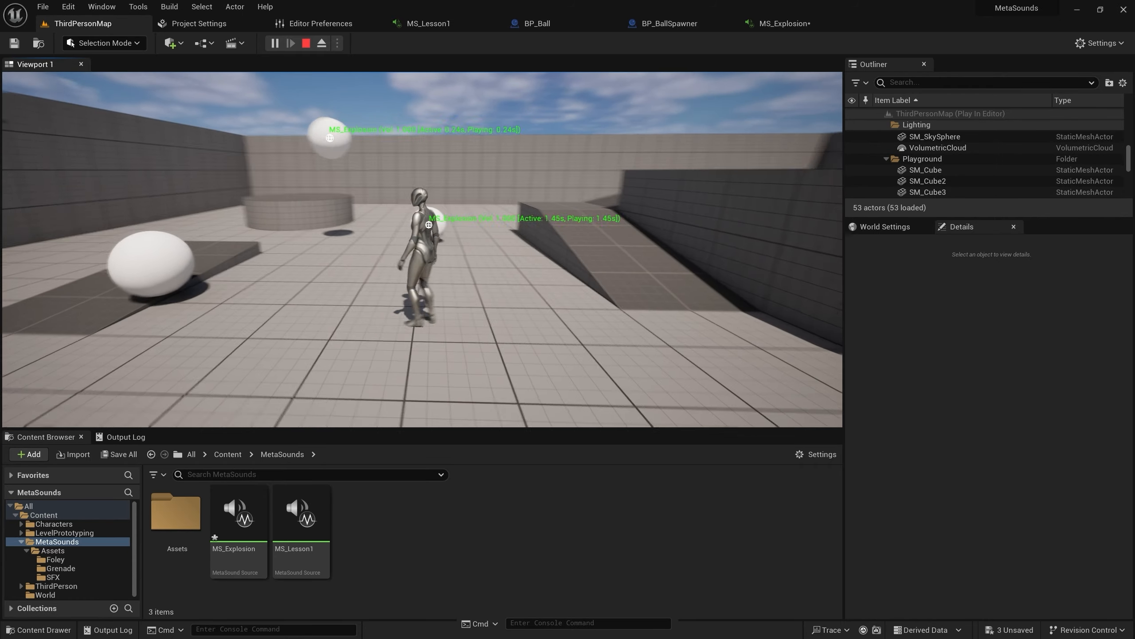
pyautogui.press('Escape')
# In BP_Ball, add a Set World Scale 3D node targeting the Sphere component and connect it to Event BeginPlay
pyautogui.click(536, 23)
pyautogui.scroll(-1, 504, 313)
pyautogui.moveTo(447, 201); pyautogui.dragTo(551, 374, button='right')
pyautogui.moveTo(50, 125); pyautogui.dragTo(491, 264)
pyautogui.moveTo(562, 272); pyautogui.dragTo(589, 172)
pyautogui.write('set world scale')
pyautogui.press('Return')
pyautogui.moveTo(354, 213); pyautogui.dragTo(601, 213)
pyautogui.moveTo(536, 273); pyautogui.dragTo(525, 252)
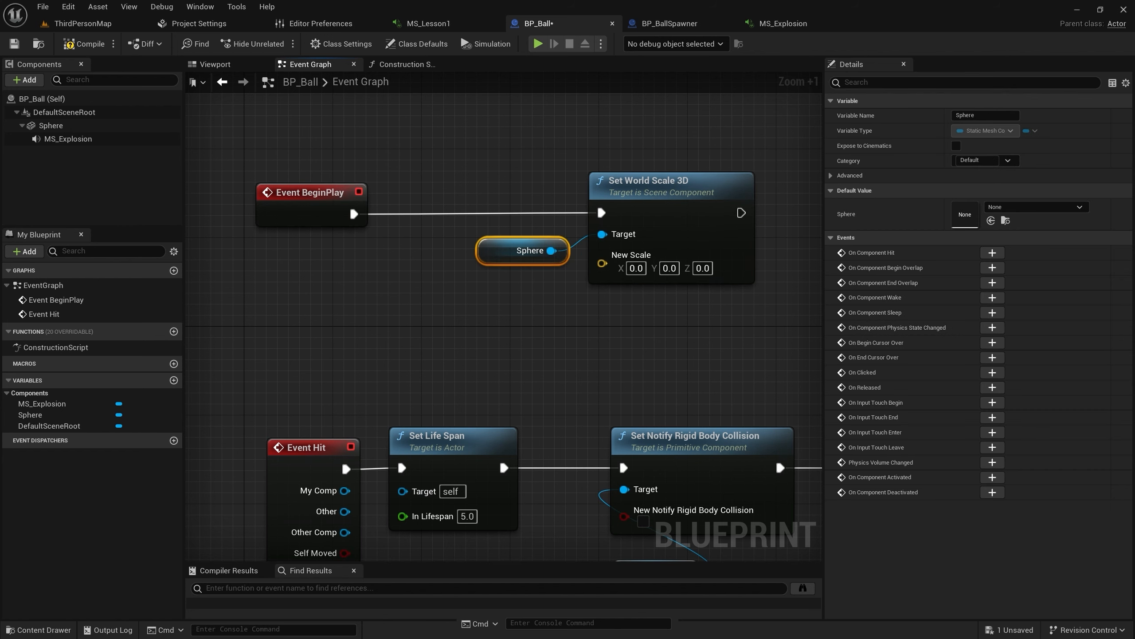
# Add a Make Vector node that feeds the New Scale input of Set World Scale 3D
pyautogui.moveTo(492, 268); pyautogui.dragTo(543, 254, button='right')
pyautogui.moveTo(654, 249); pyautogui.dragTo(538, 297)
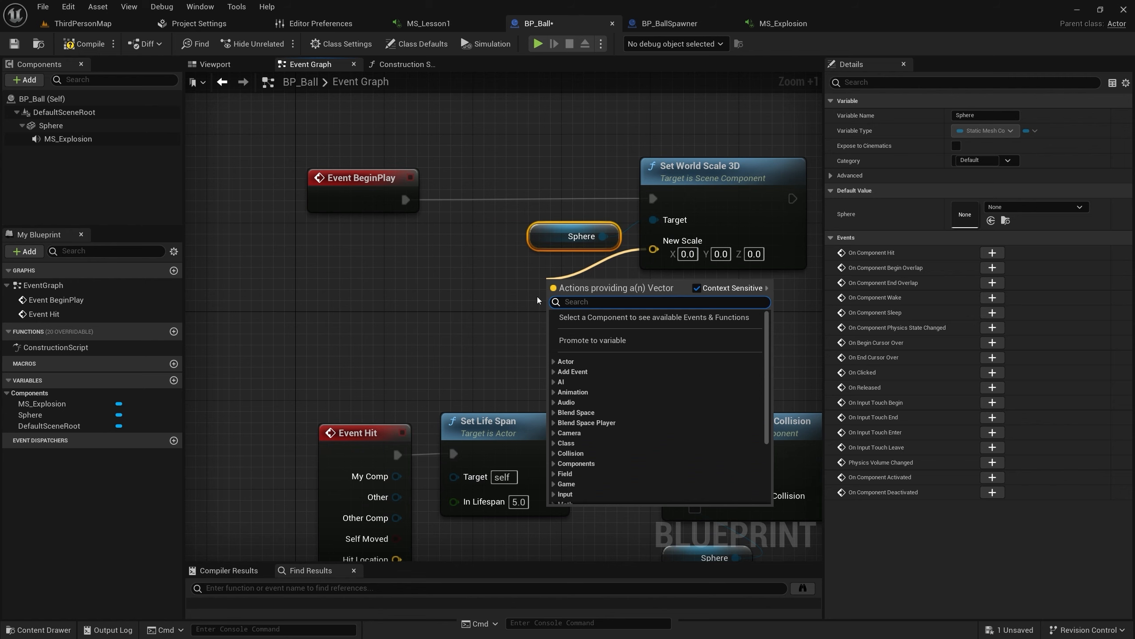
pyautogui.write('makeve')
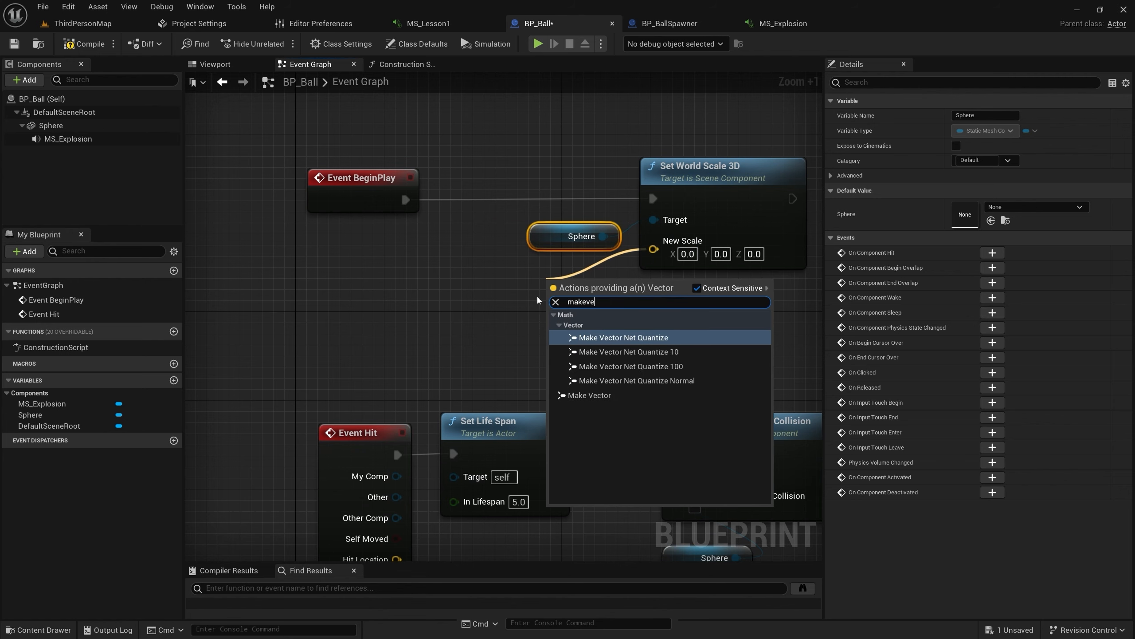
pyautogui.click(590, 394)
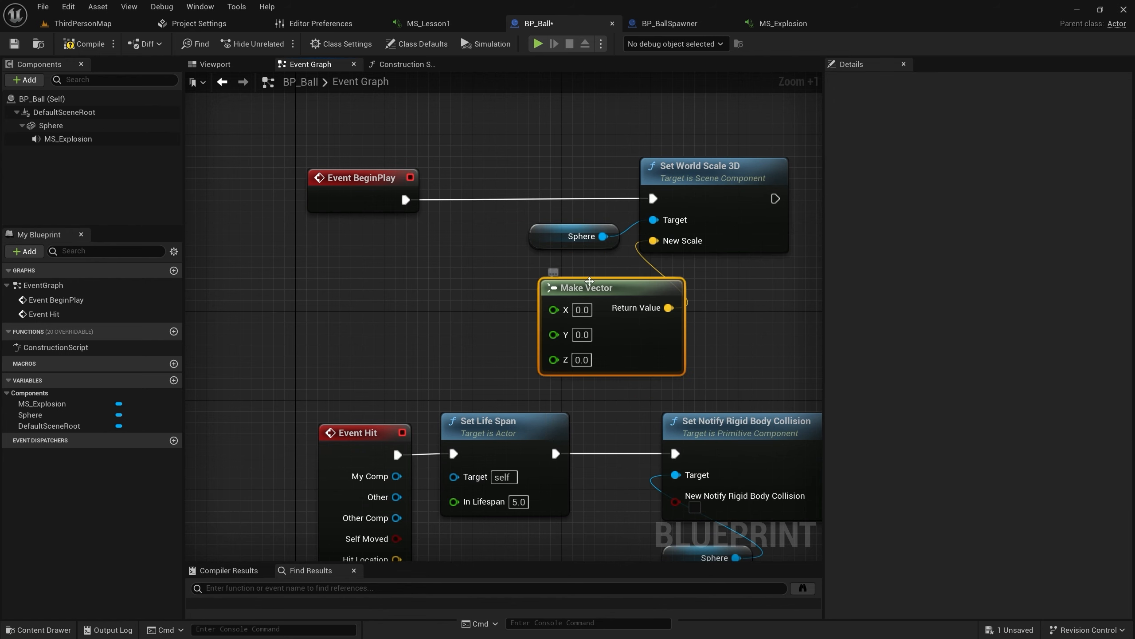
pyautogui.moveTo(578, 281); pyautogui.dragTo(522, 271)
# Add a Random Float in Range node with Min 0.3 and Max 1.0 beside the Make Vector node
pyautogui.moveTo(246, 267); pyautogui.dragTo(311, 269, button='right')
pyautogui.rightClick(311, 269)
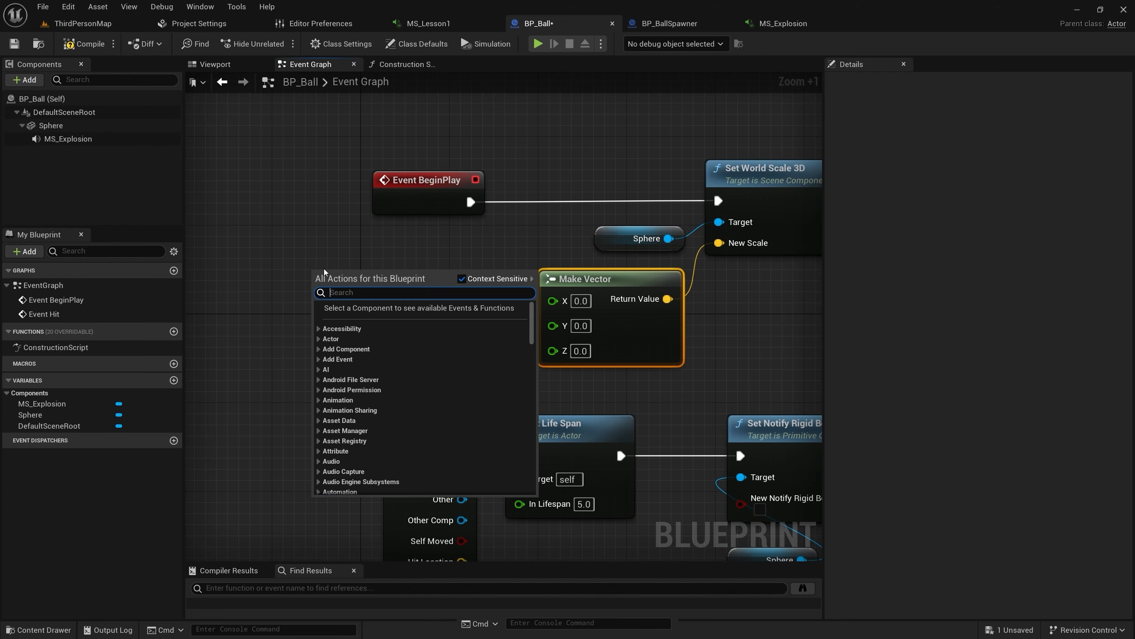
pyautogui.write('random')
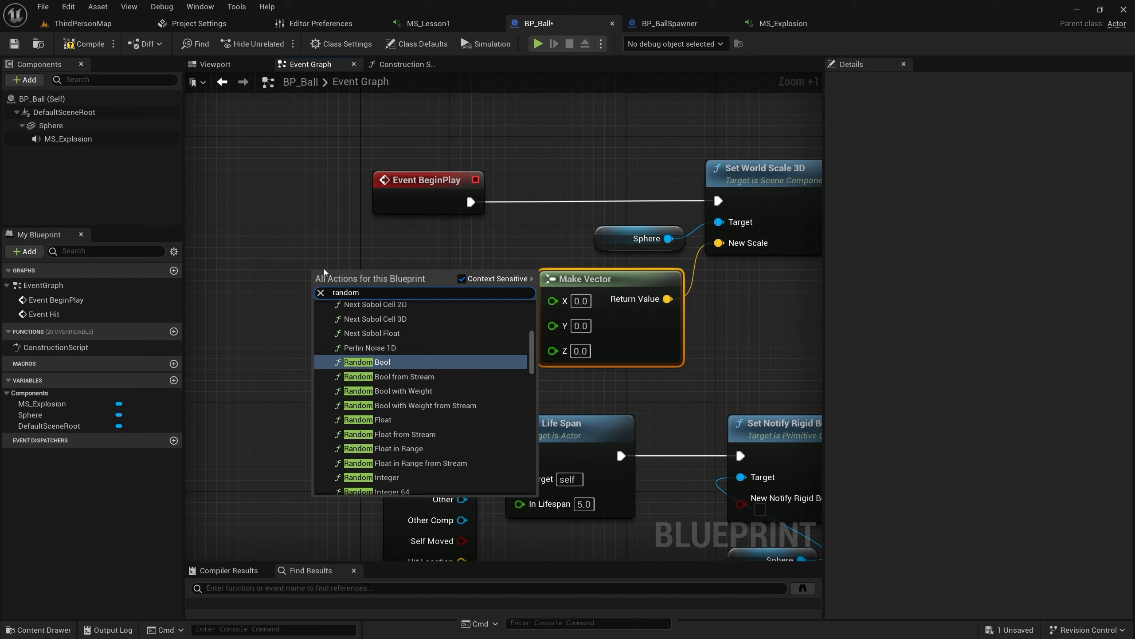
pyautogui.write('fl')
pyautogui.click(394, 357)
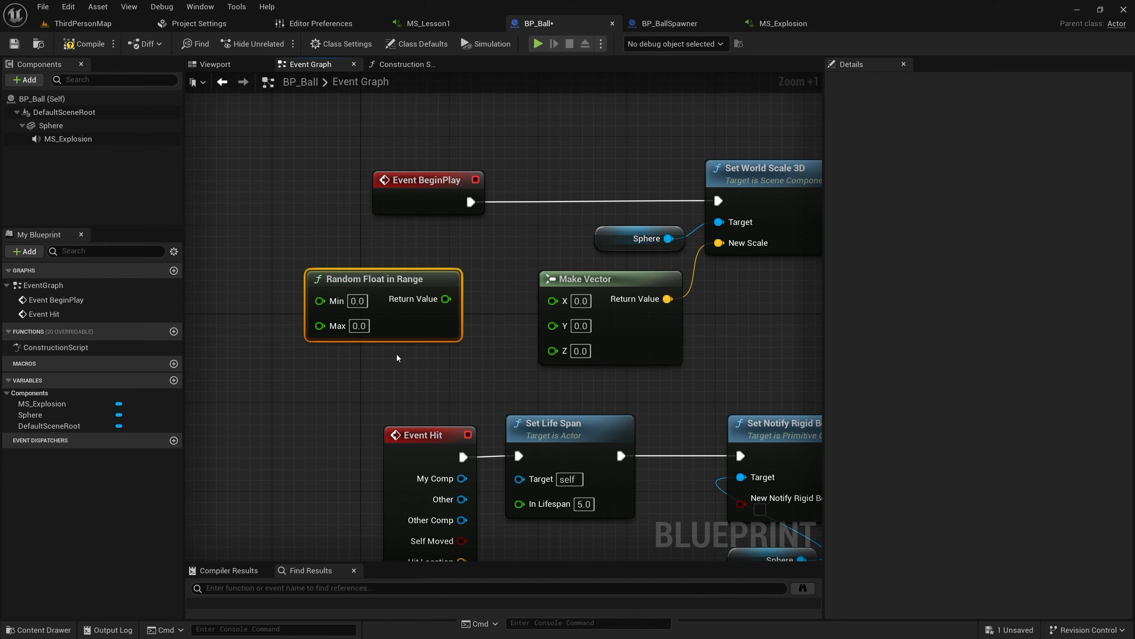
pyautogui.click(357, 300)
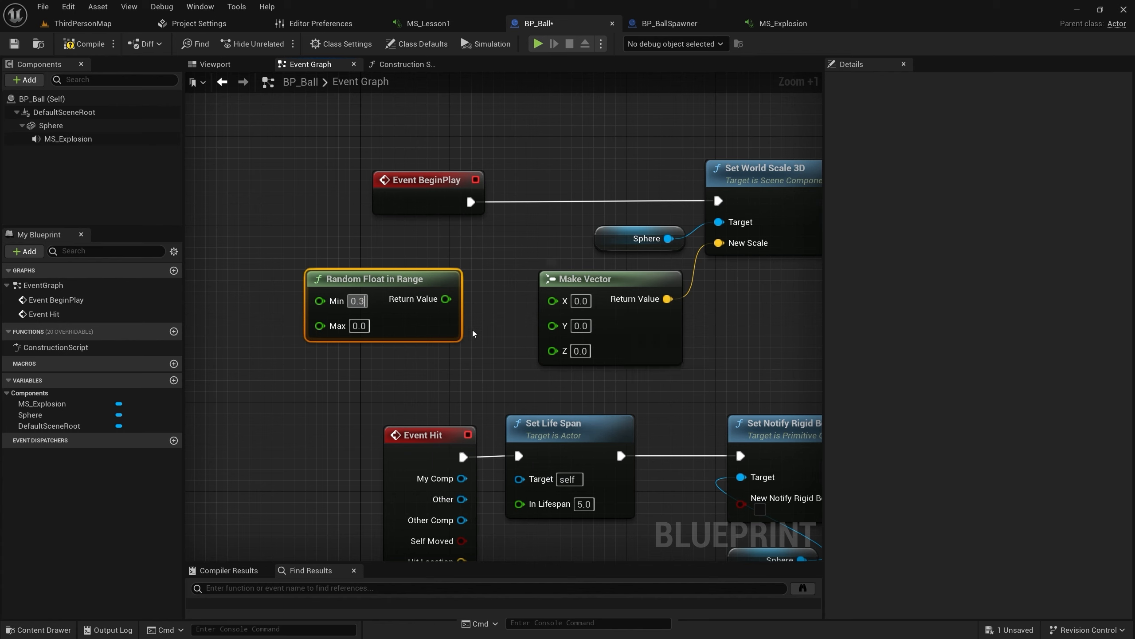
pyautogui.click(359, 326)
pyautogui.write('1')
pyautogui.press('Return')
# Make room beside Event BeginPlay and promote the Random Float in Range return value to a variable named Scale
pyautogui.moveTo(389, 196); pyautogui.dragTo(309, 197)
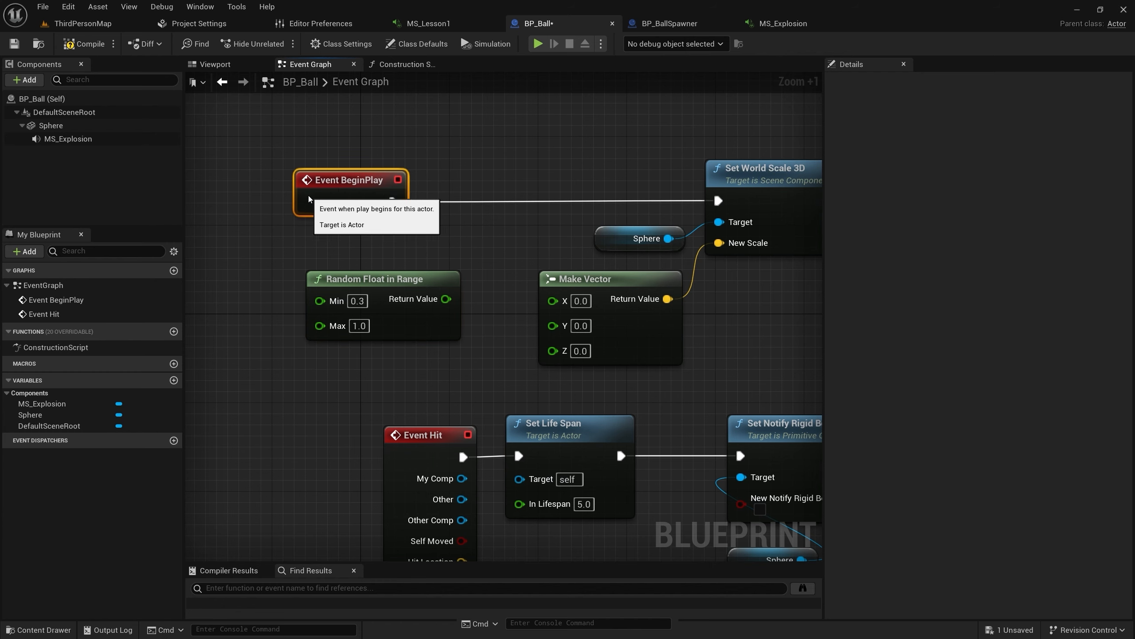
pyautogui.moveTo(382, 299); pyautogui.dragTo(444, 250)
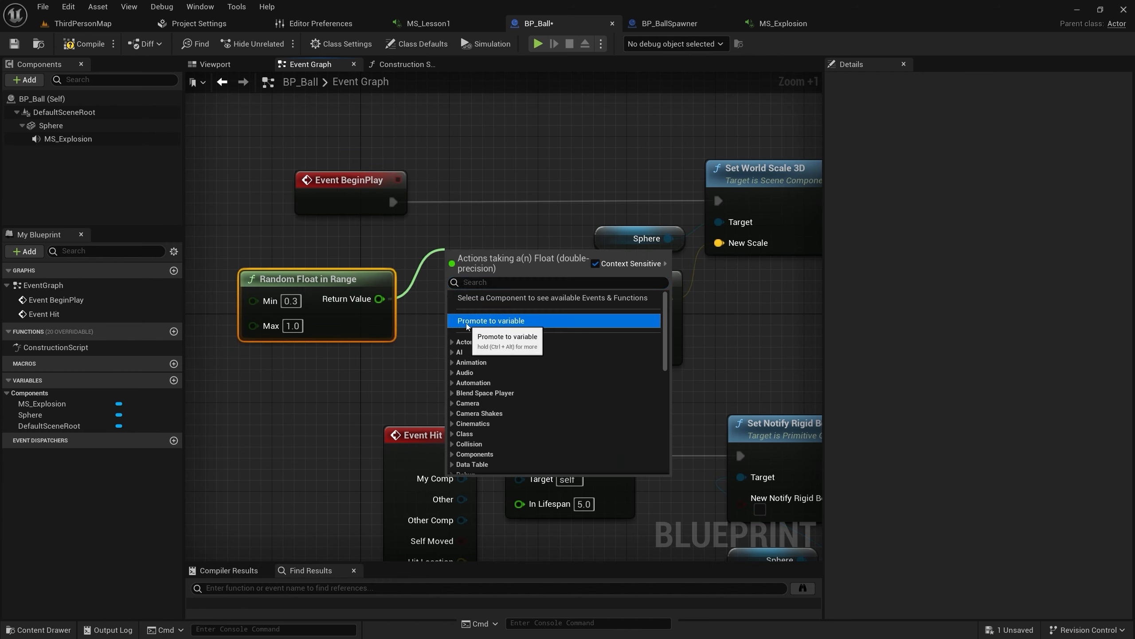
pyautogui.click(452, 319)
pyautogui.write('Scale')
pyautogui.press('Return')
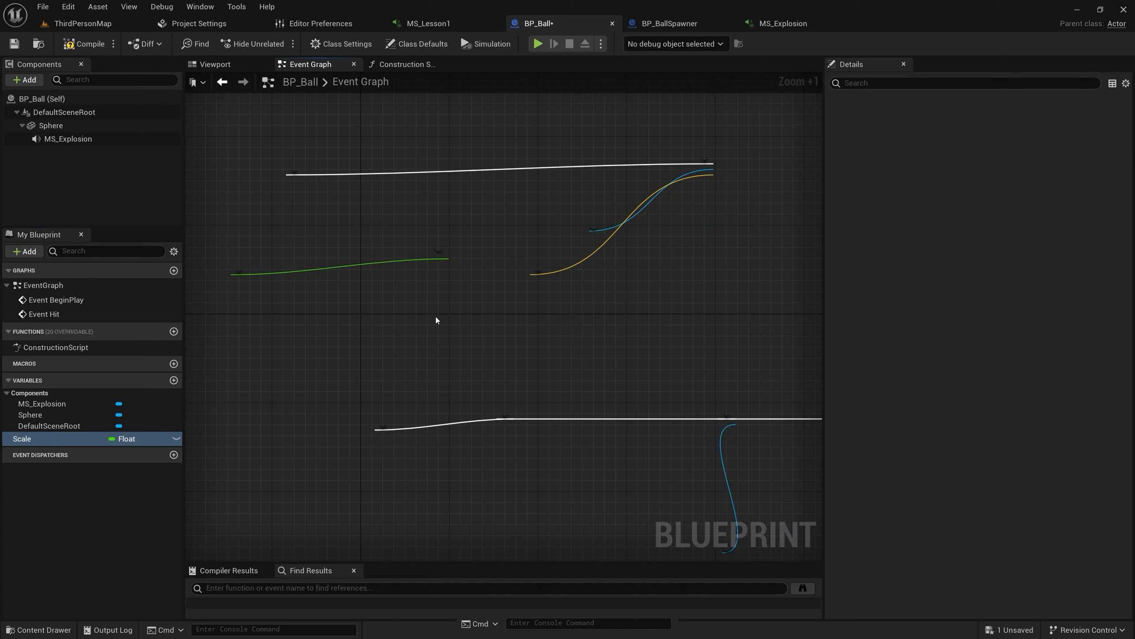
# Wire the SET Scale node between Event BeginPlay and Set World Scale 3D, feed Scale into the vector's X, Y and Z, and compile and save
pyautogui.moveTo(446, 267); pyautogui.dragTo(393, 203)
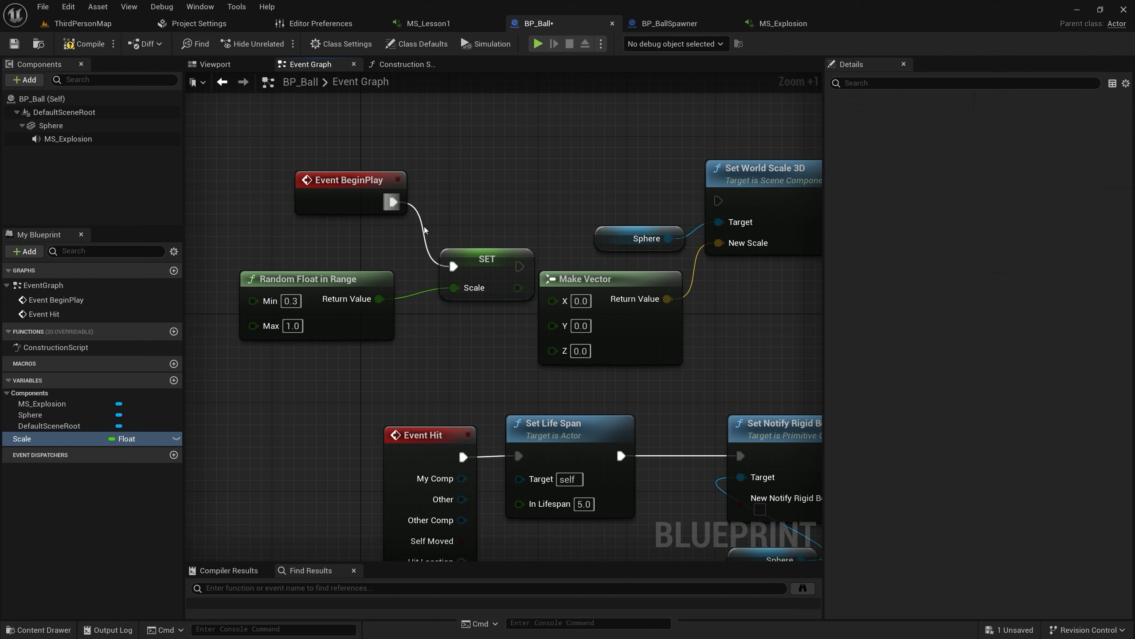
pyautogui.moveTo(490, 262); pyautogui.dragTo(718, 201)
pyautogui.moveTo(518, 222); pyautogui.dragTo(553, 301)
pyautogui.moveTo(553, 322); pyautogui.dragTo(553, 346)
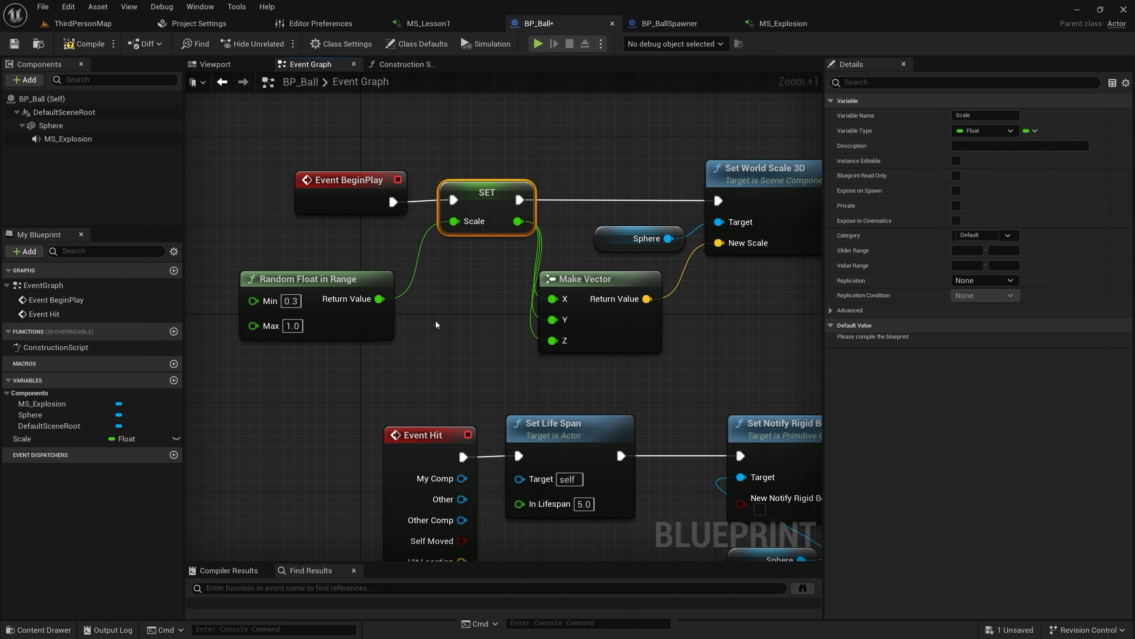
pyautogui.click(83, 43)
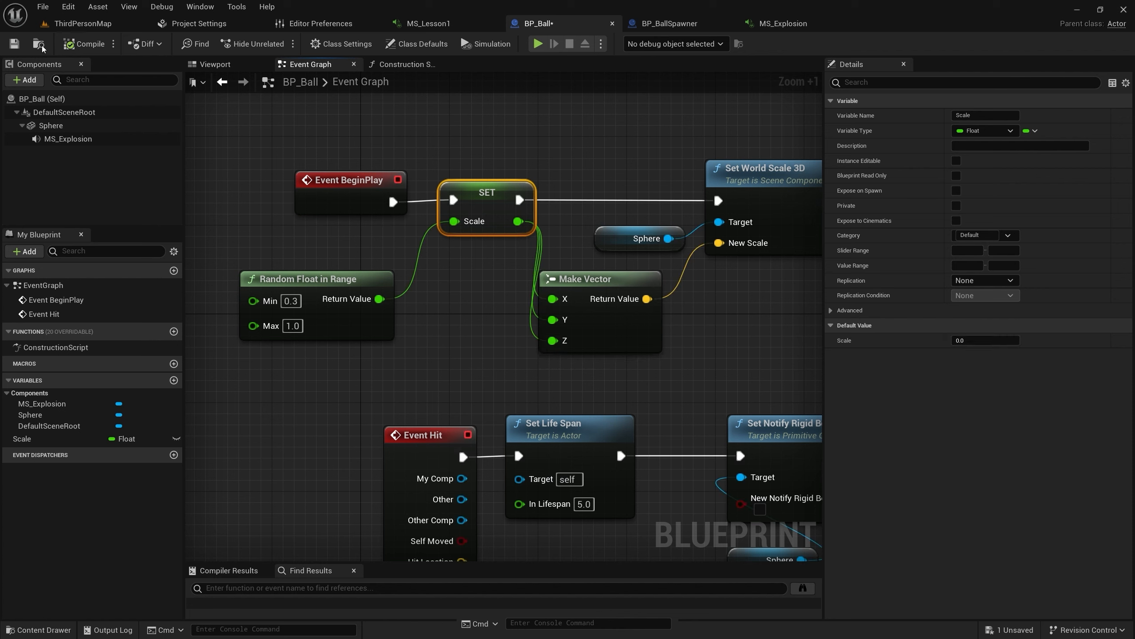
pyautogui.click(14, 43)
# Play the ThirdPersonMap level to check the randomly scaled balls, and stop the session
pyautogui.click(83, 23)
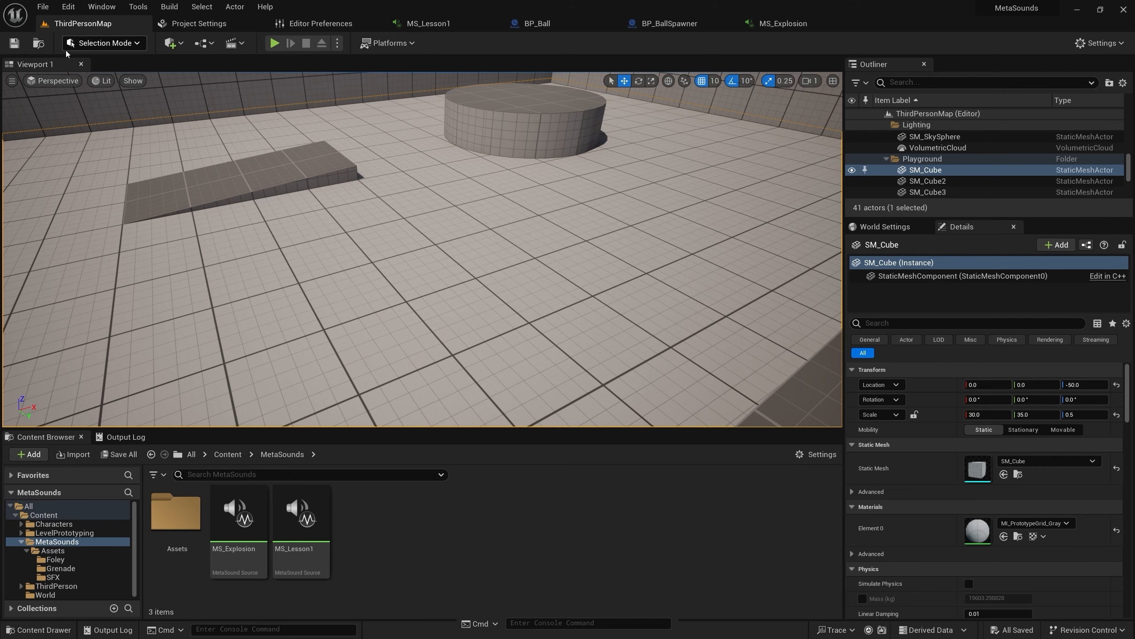
pyautogui.click(275, 43)
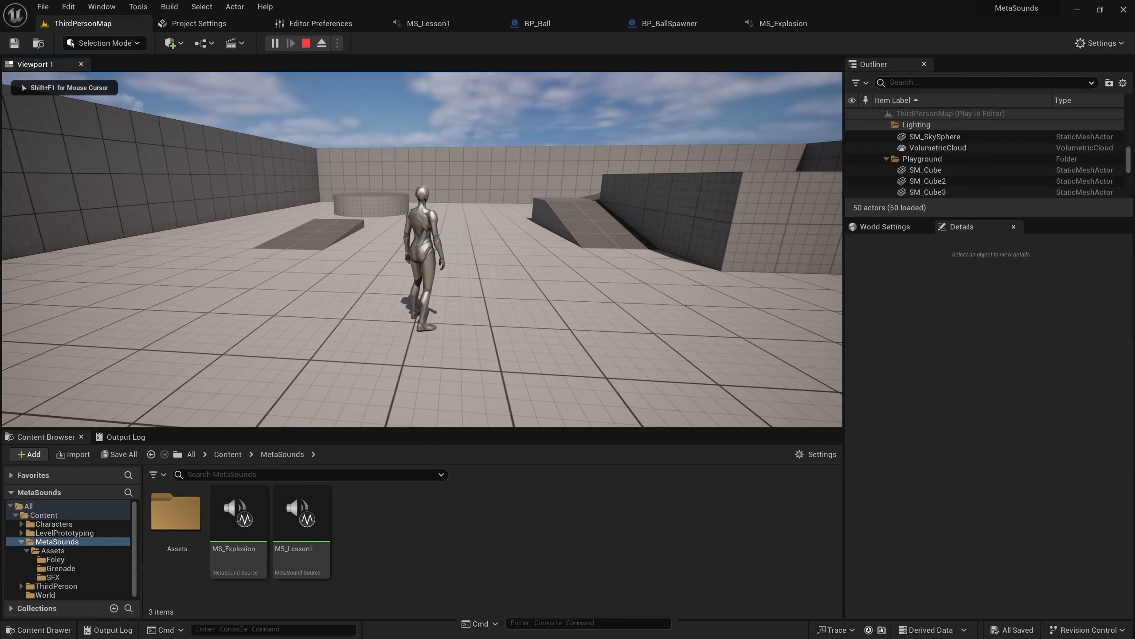
pyautogui.press('w')
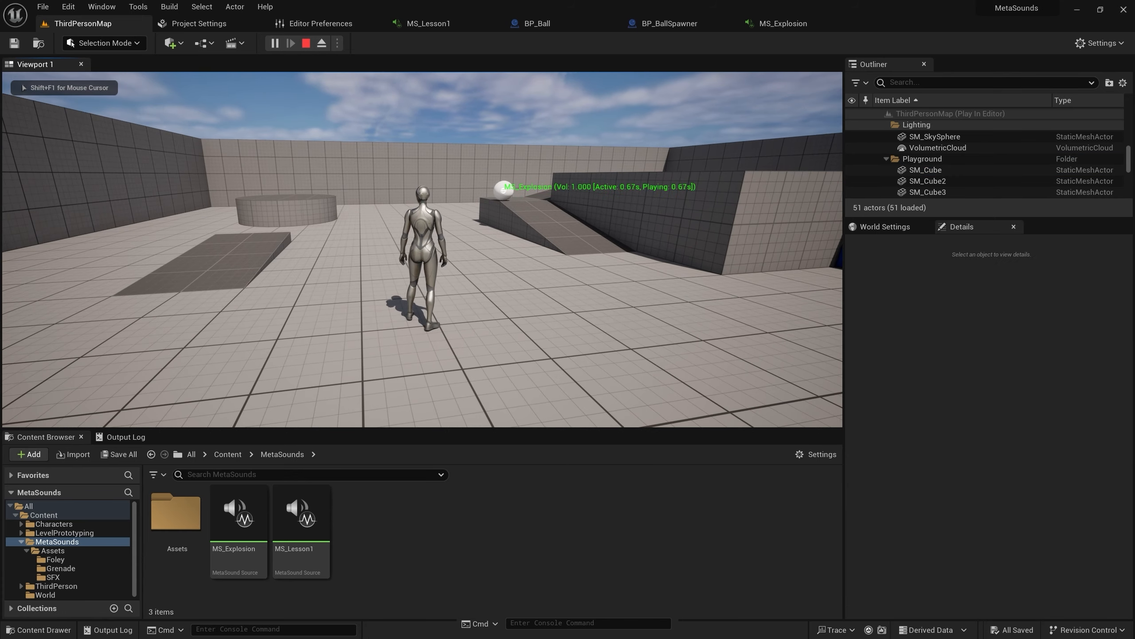
pyautogui.press('Escape')
# In MS_Explosion, insert a Mono Mixer (2) node between the Wave Player's Out Mono and the Out Mono output
pyautogui.click(782, 23)
pyautogui.moveTo(550, 492); pyautogui.dragTo(260, 370, button='right')
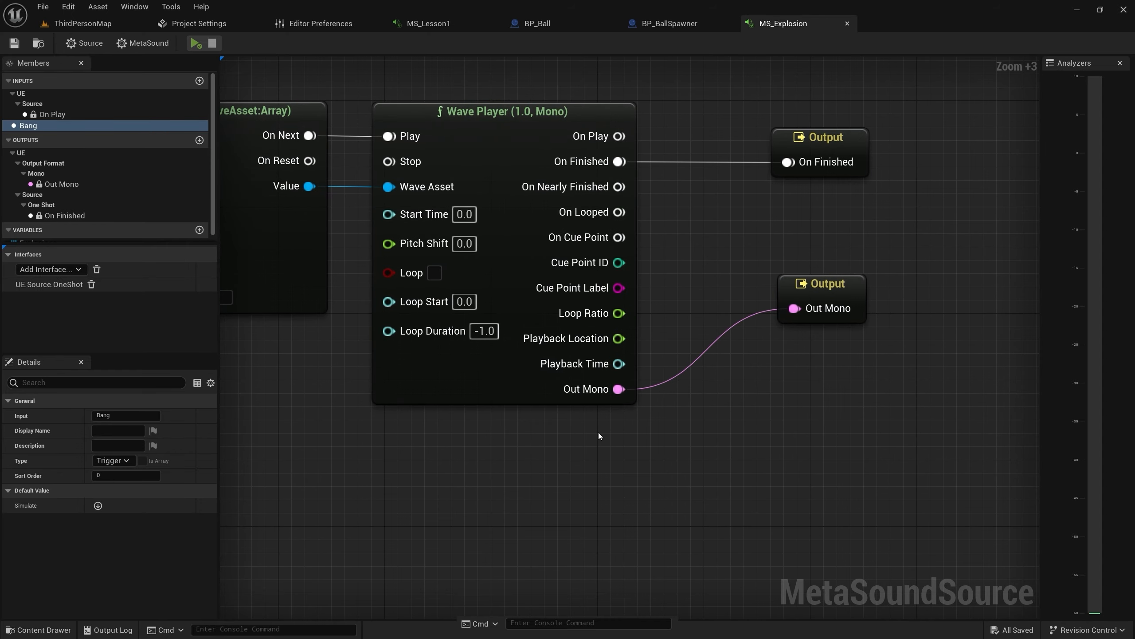
pyautogui.moveTo(621, 388); pyautogui.dragTo(683, 380)
pyautogui.write('mixer')
pyautogui.click(724, 440)
pyautogui.moveTo(775, 340); pyautogui.dragTo(669, 284, button='right')
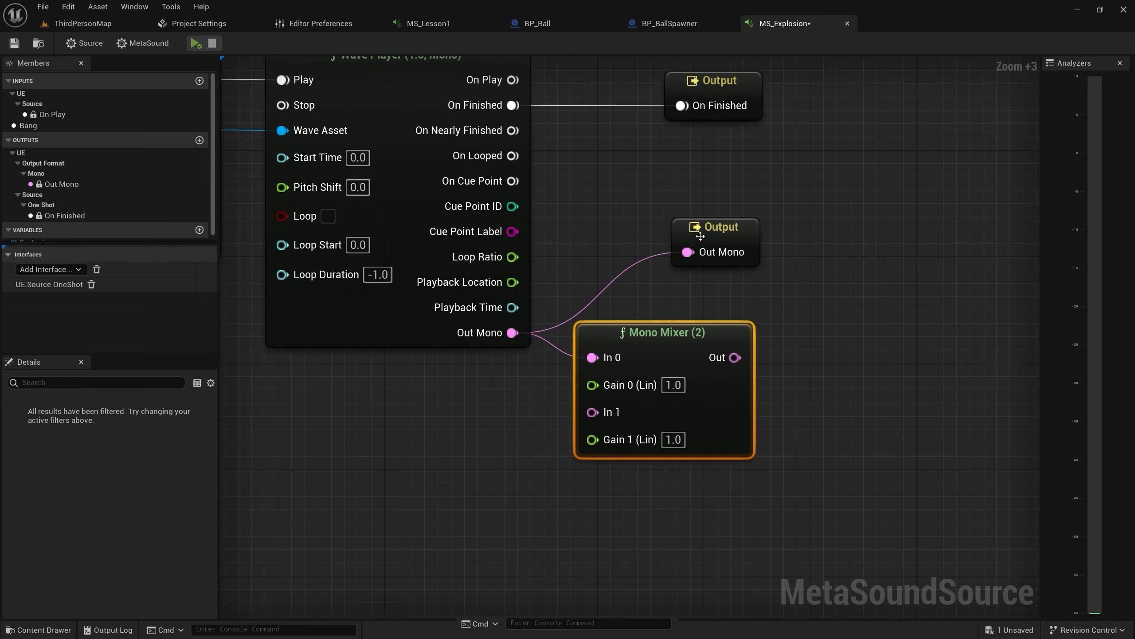
pyautogui.moveTo(700, 236); pyautogui.dragTo(840, 342)
pyautogui.moveTo(734, 357); pyautogui.dragTo(824, 363)
pyautogui.moveTo(678, 256); pyautogui.dragTo(737, 238, button='right')
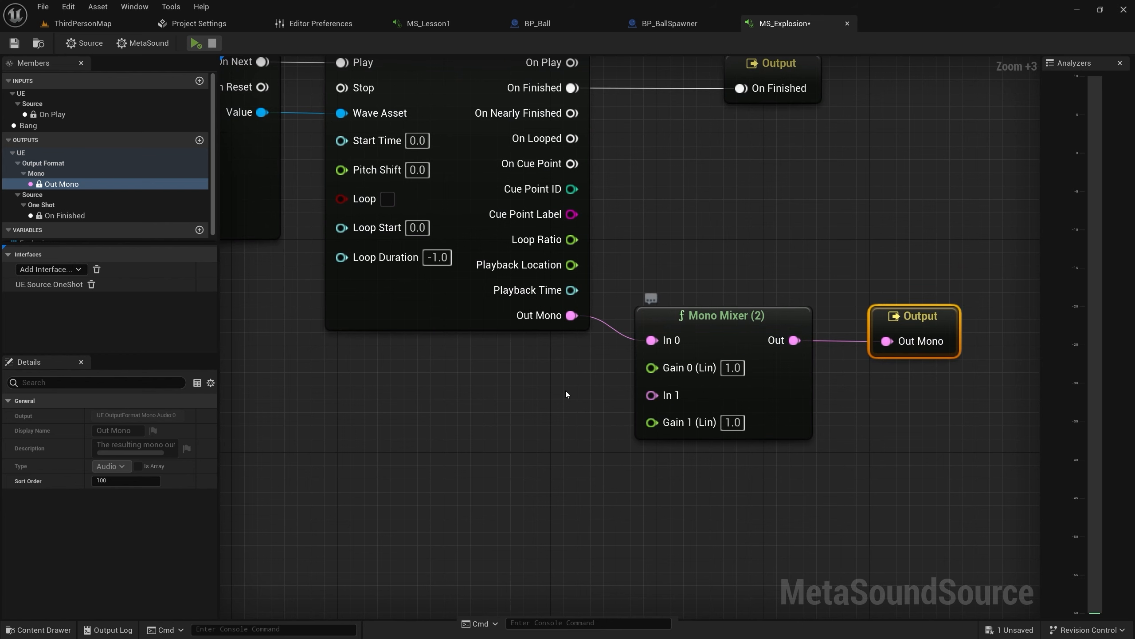
# Add a float input named Size, place it below the Wave Player, and connect it to the mixer's Gain 0 (Lin)
pyautogui.moveTo(508, 393); pyautogui.dragTo(615, 393, button='right')
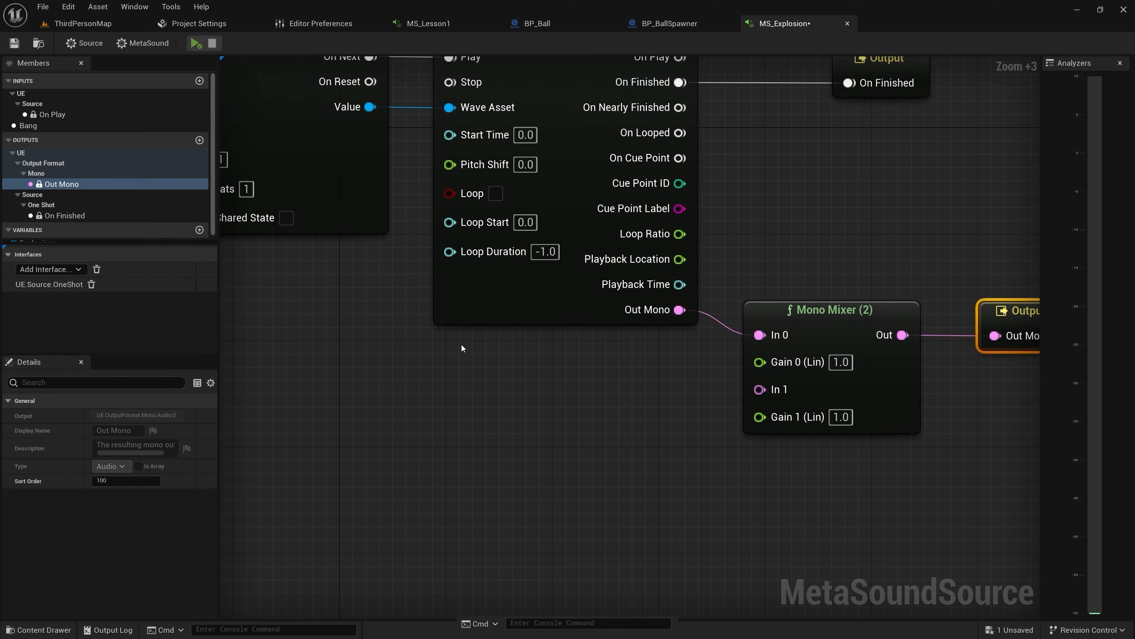
pyautogui.click(9, 140)
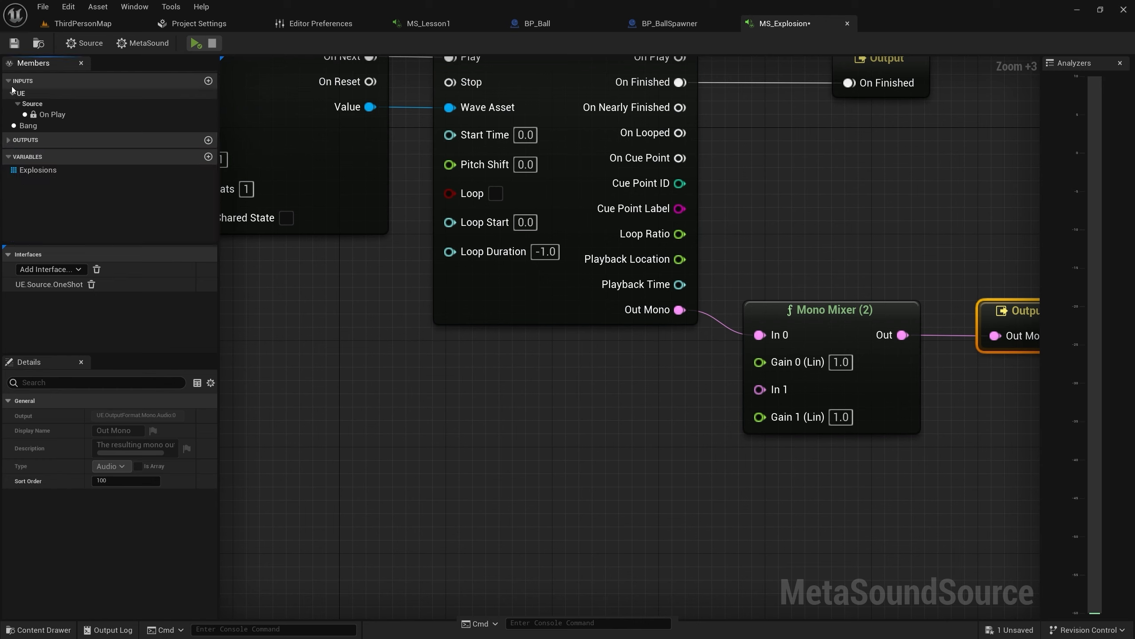
pyautogui.click(208, 80)
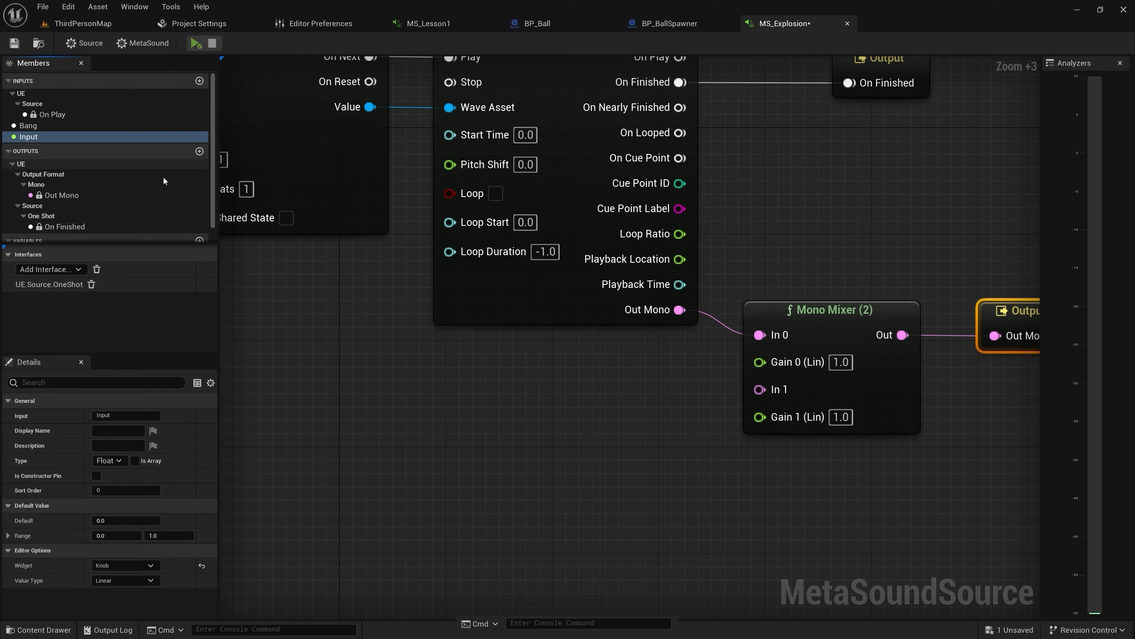
pyautogui.click(117, 416)
pyautogui.write('S')
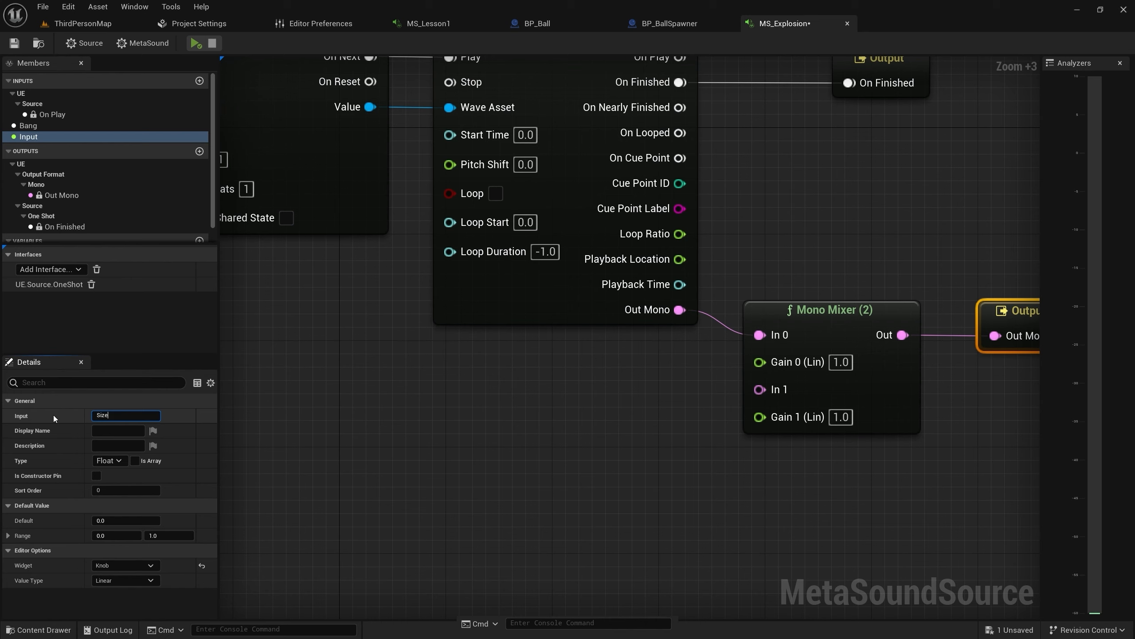
pyautogui.write('ize')
pyautogui.press('Return')
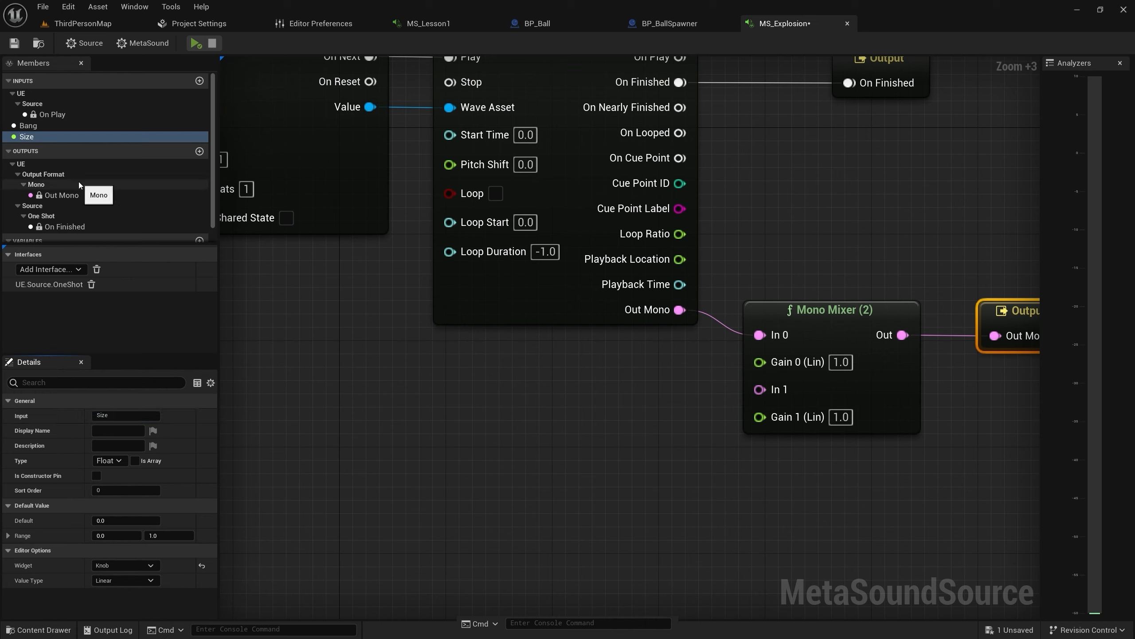
pyautogui.moveTo(27, 137); pyautogui.dragTo(595, 380)
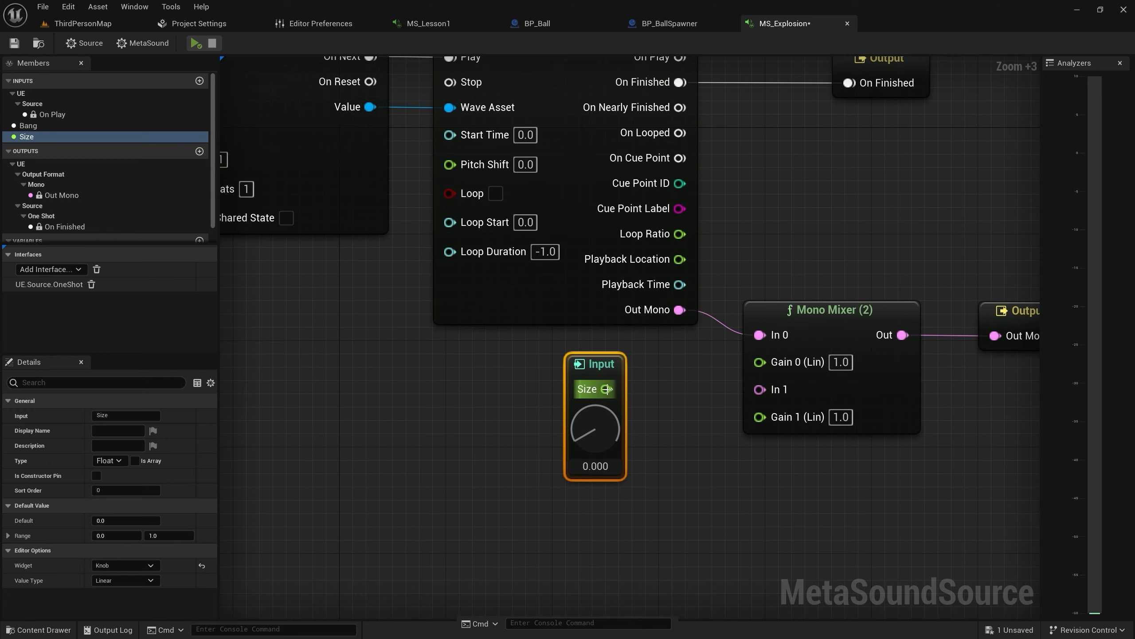
pyautogui.moveTo(606, 388); pyautogui.dragTo(759, 362)
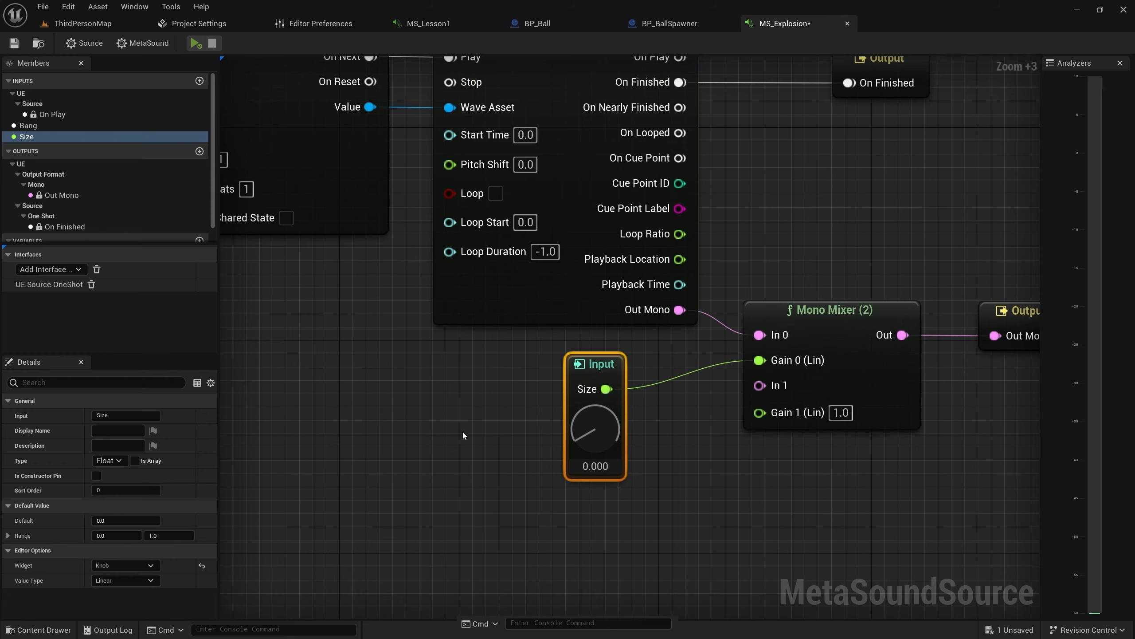
# Enable Loop on the Wave Player and audition Bang while sweeping Size up to 1.0 and down to about 0.072, then stop the preview
pyautogui.scroll(-3, 452, 410)
pyautogui.moveTo(453, 410); pyautogui.dragTo(493, 396, button='right')
pyautogui.click(560, 265)
pyautogui.click(195, 43)
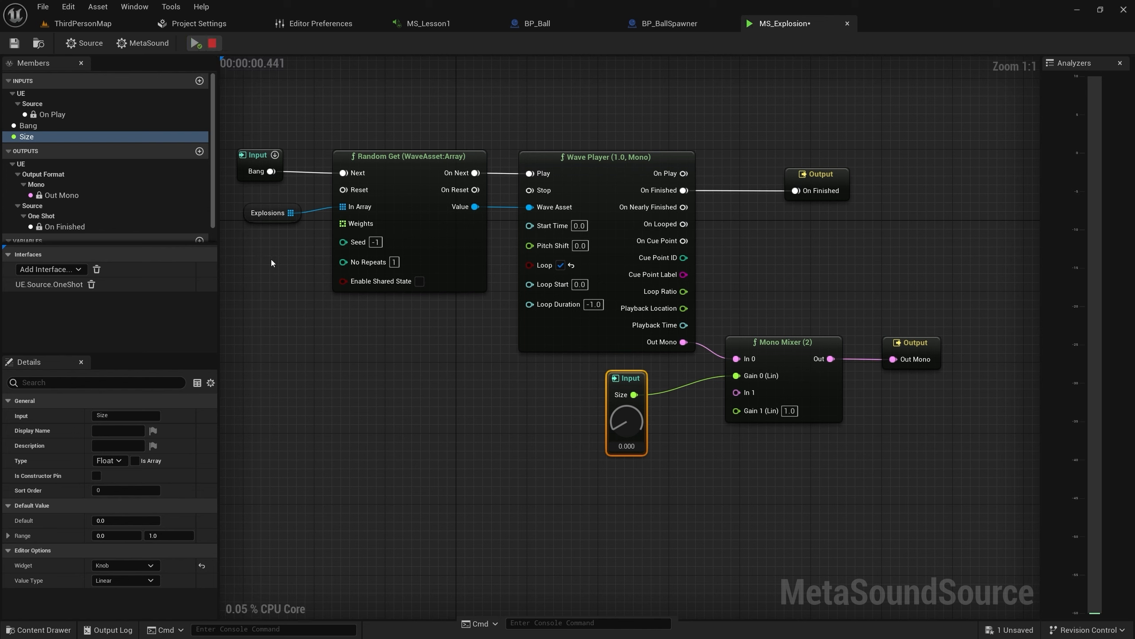
pyautogui.click(275, 154)
pyautogui.moveTo(621, 425); pyautogui.dragTo(645, 303)
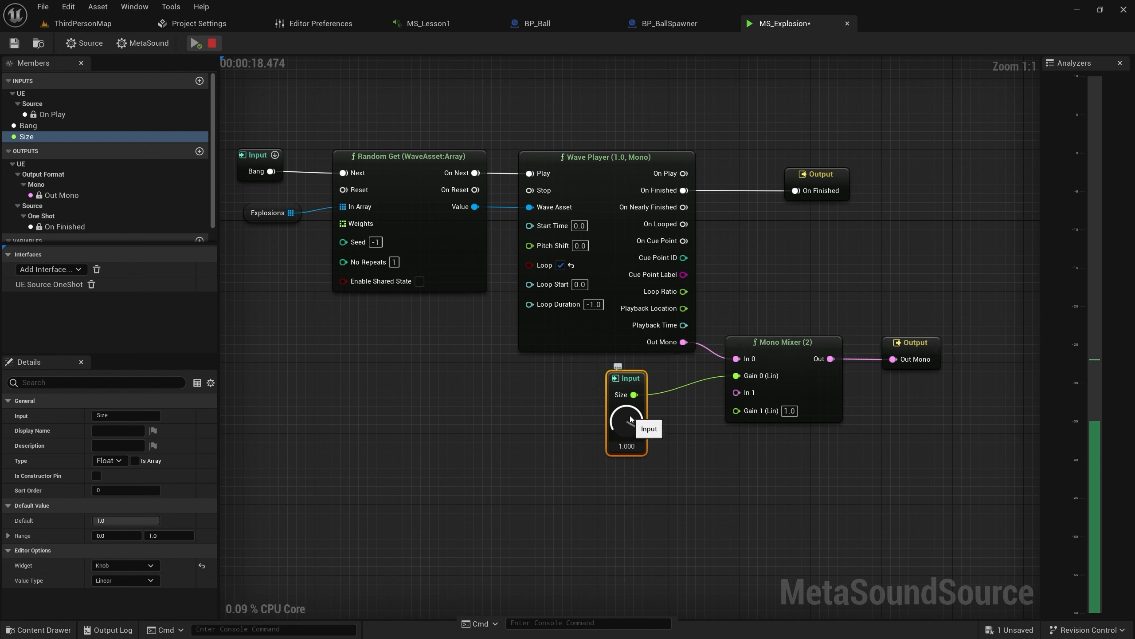
pyautogui.moveTo(628, 419); pyautogui.dragTo(637, 518)
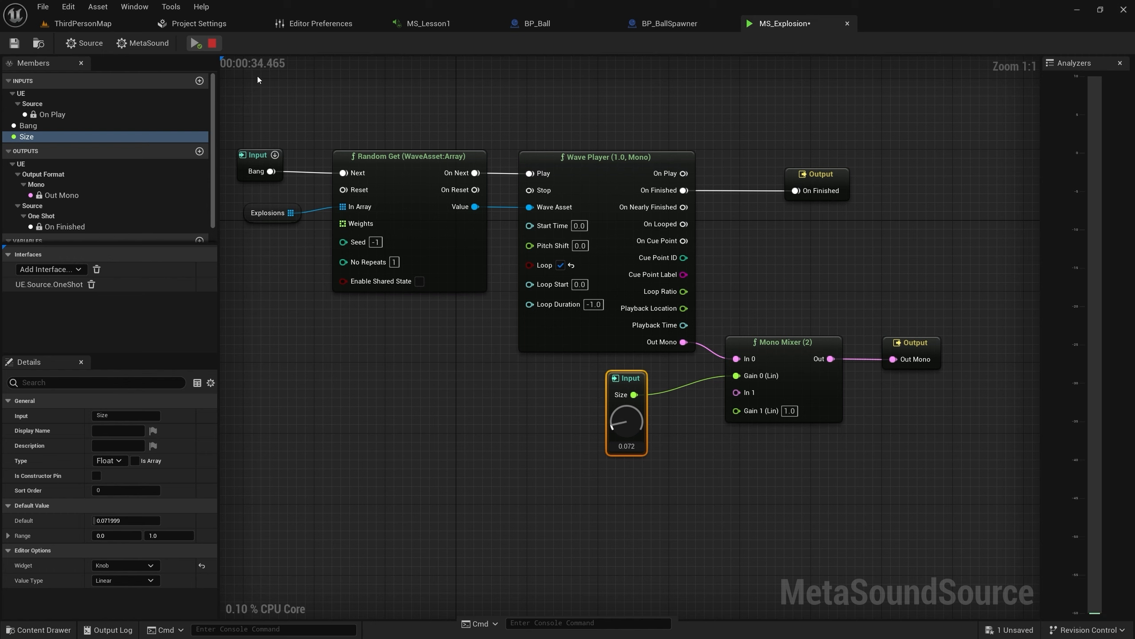
pyautogui.click(212, 43)
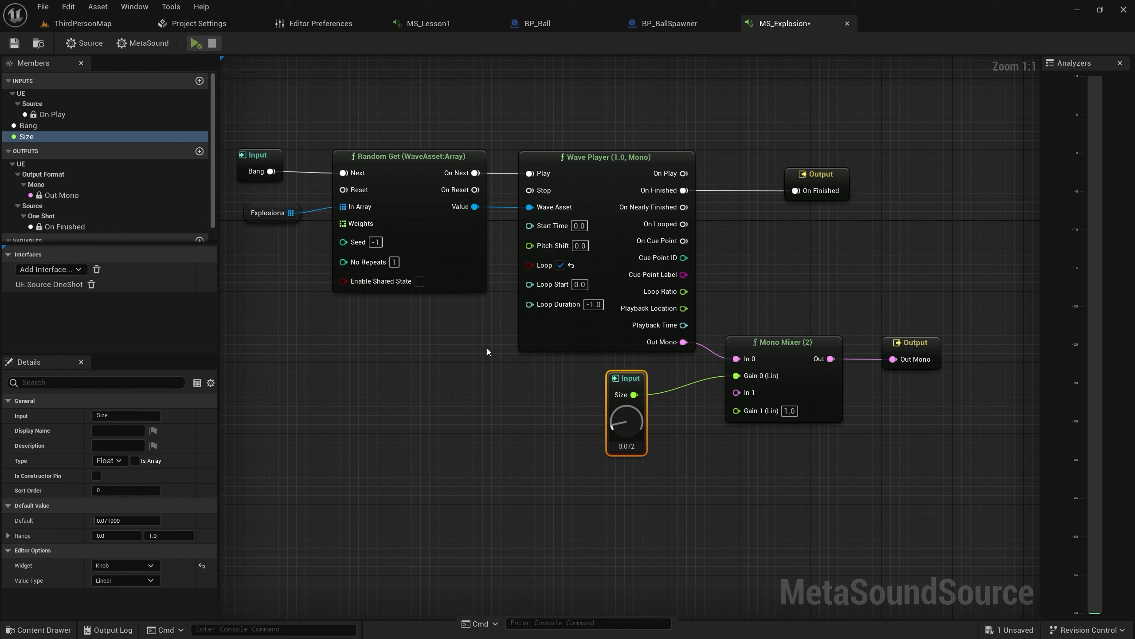
# Add a Print Log (Float) node triggered by the Wave Player's On Finished, feed Size into Value To Log, and save
pyautogui.moveTo(683, 190); pyautogui.dragTo(727, 242)
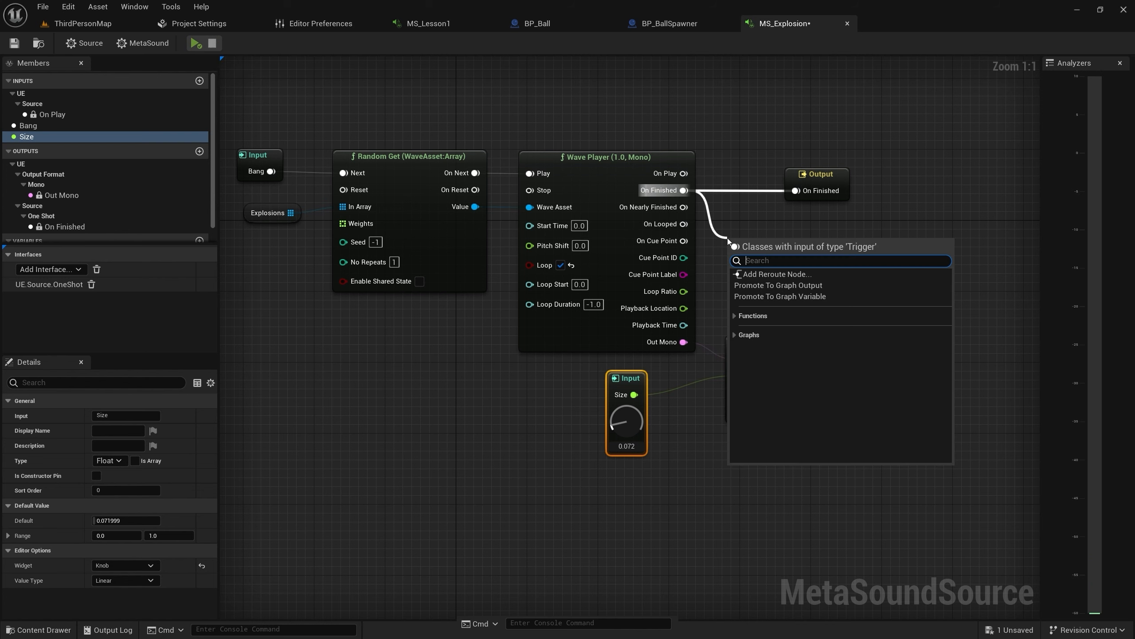
pyautogui.write('print')
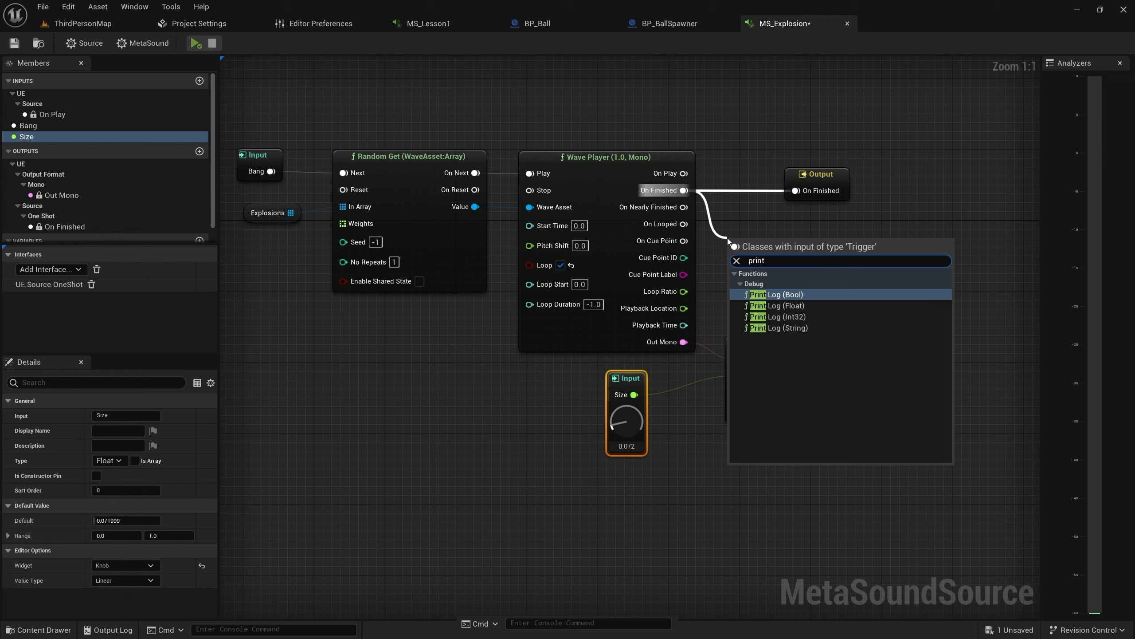
pyautogui.click(800, 306)
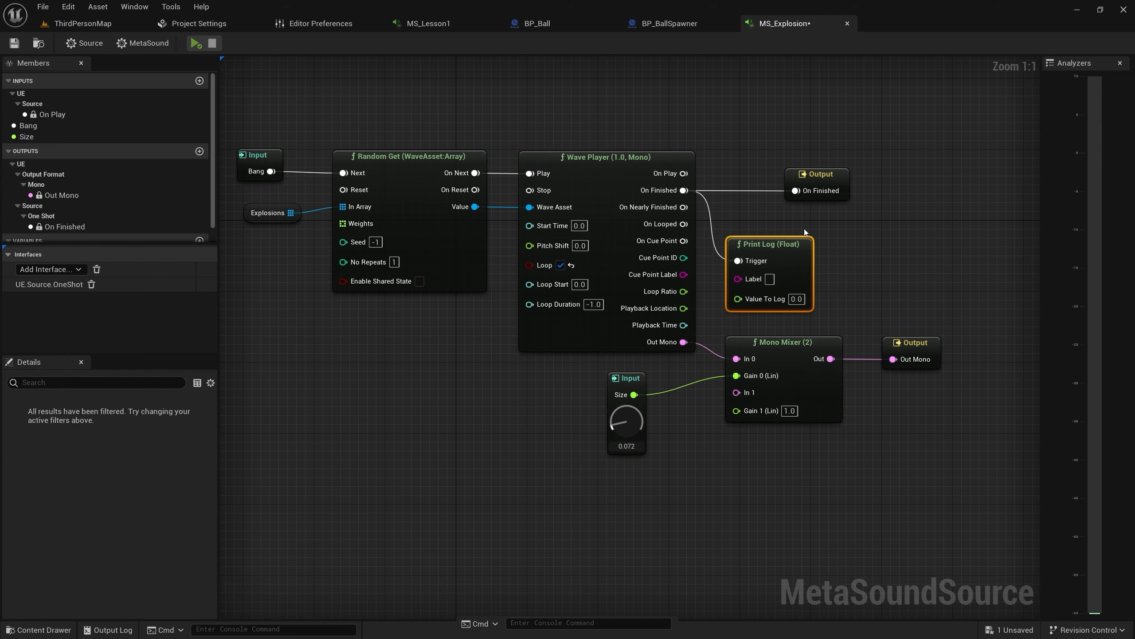
pyautogui.moveTo(634, 395); pyautogui.dragTo(767, 299)
pyautogui.hotkey('ctrl', 's')
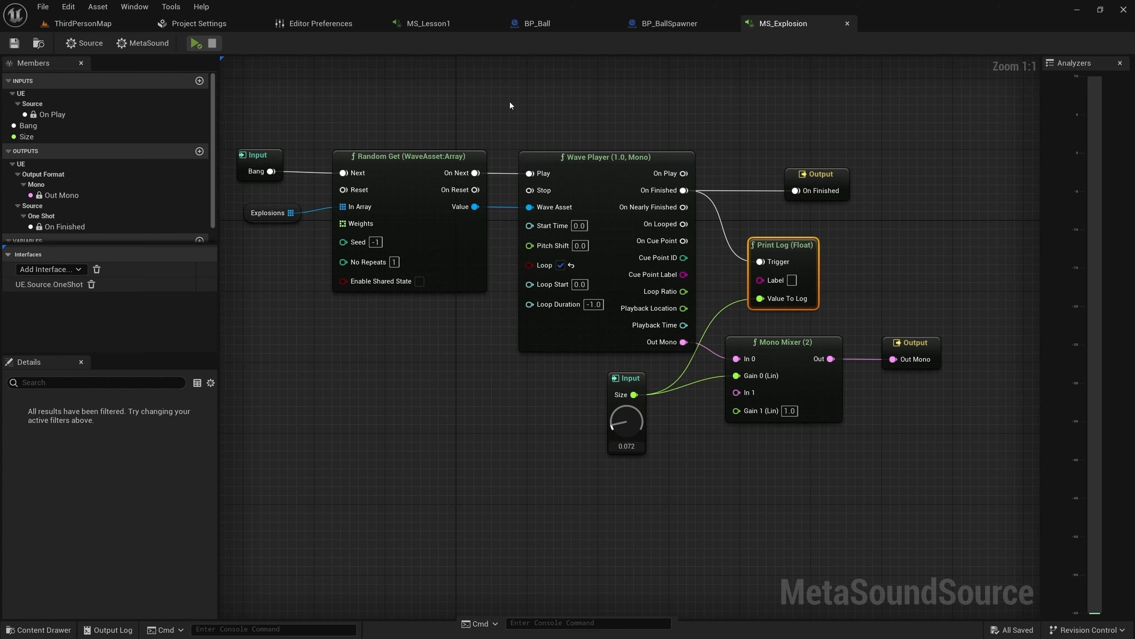
# In BP_Ball, add a Set Float Parameter node targeting MS Explosion and chain it after Execute Trigger Parameter
pyautogui.click(557, 20)
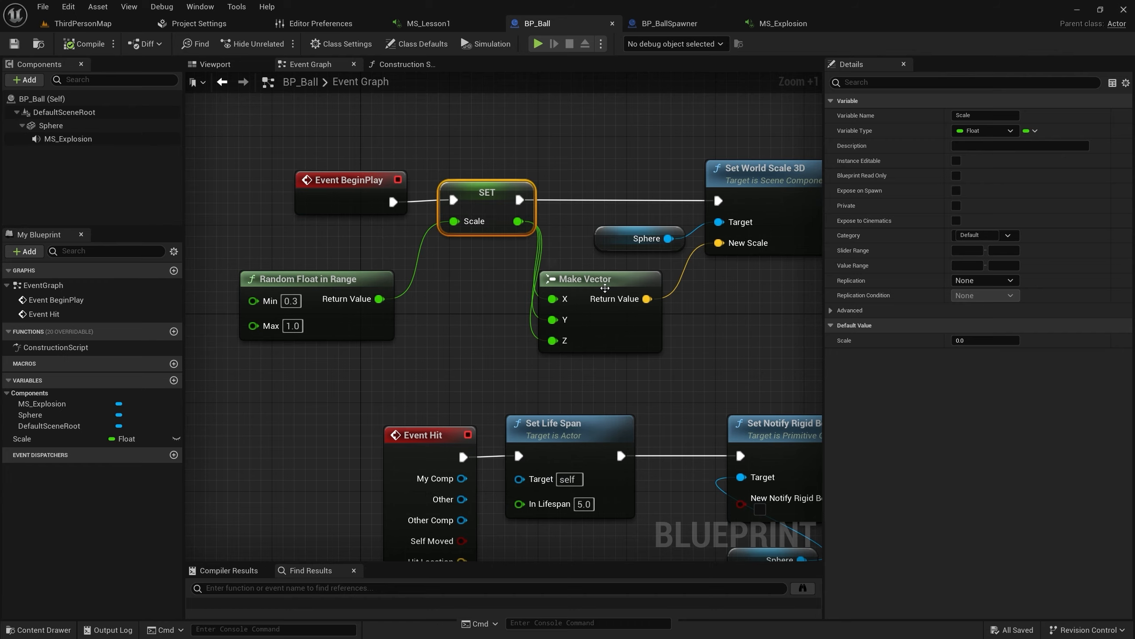
pyautogui.moveTo(605, 288); pyautogui.dragTo(627, 289)
pyautogui.moveTo(749, 349); pyautogui.dragTo(193, 161, button='right')
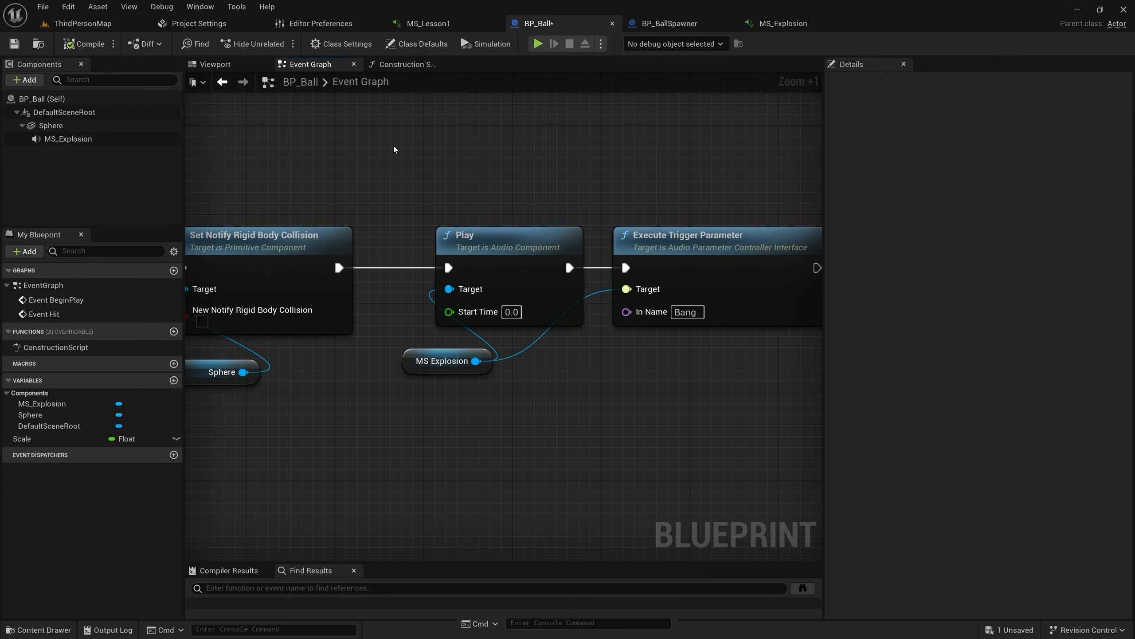
pyautogui.moveTo(600, 156); pyautogui.dragTo(424, 158, button='right')
pyautogui.moveTo(302, 362); pyautogui.dragTo(565, 377)
pyautogui.write('setflo')
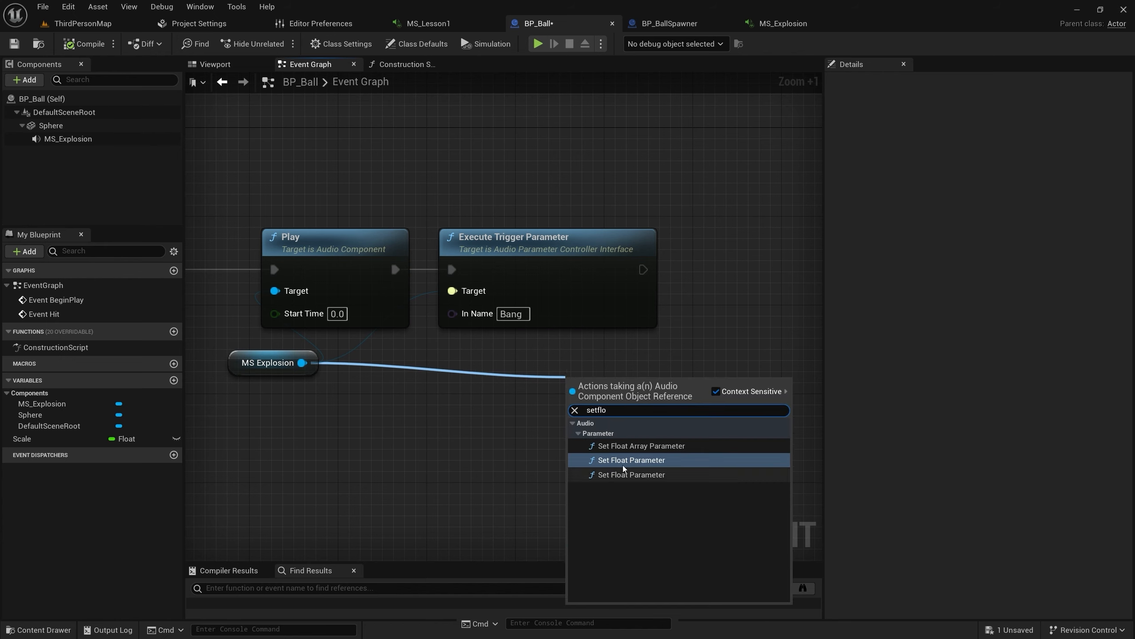
pyautogui.click(620, 460)
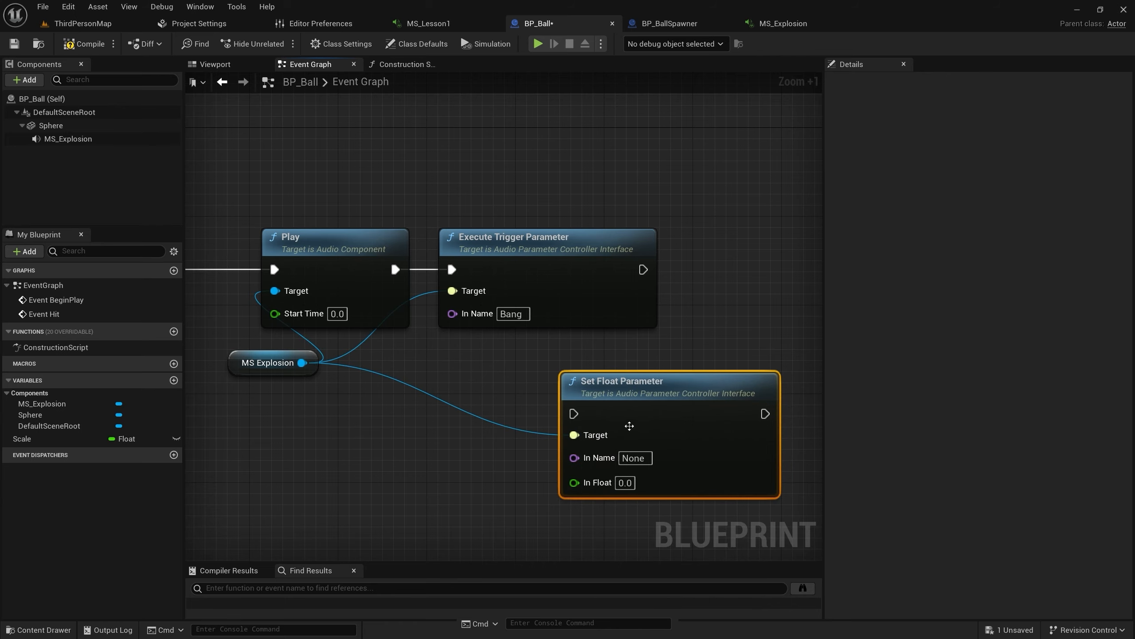
pyautogui.moveTo(689, 317); pyautogui.dragTo(600, 280, button='right')
pyautogui.moveTo(586, 337); pyautogui.dragTo(698, 193)
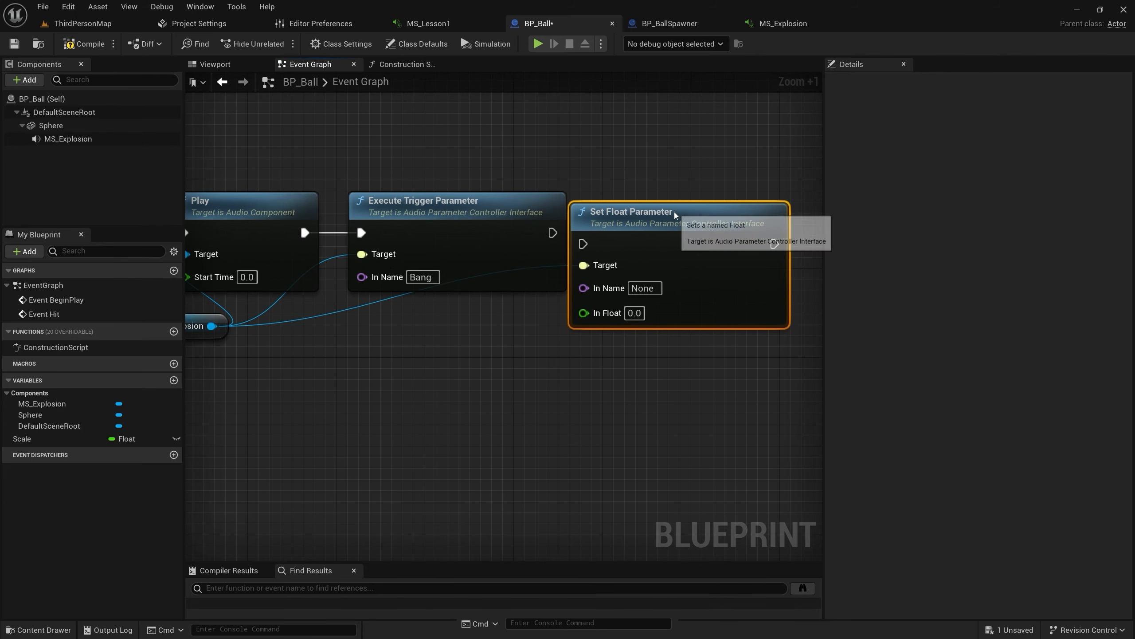
pyautogui.moveTo(553, 232); pyautogui.dragTo(594, 231)
# Feed the Scale variable into the Set Float Parameter node's In Float and set its In Name to Size
pyautogui.moveTo(22, 438); pyautogui.dragTo(469, 378)
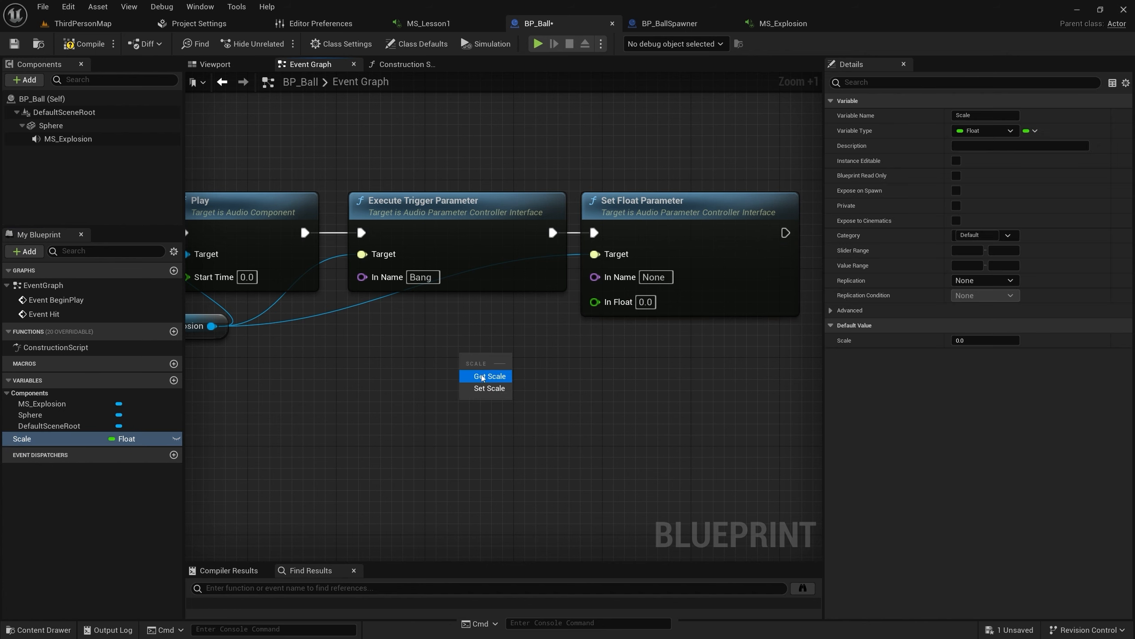
pyautogui.click(489, 376)
pyautogui.moveTo(533, 359); pyautogui.dragTo(594, 303)
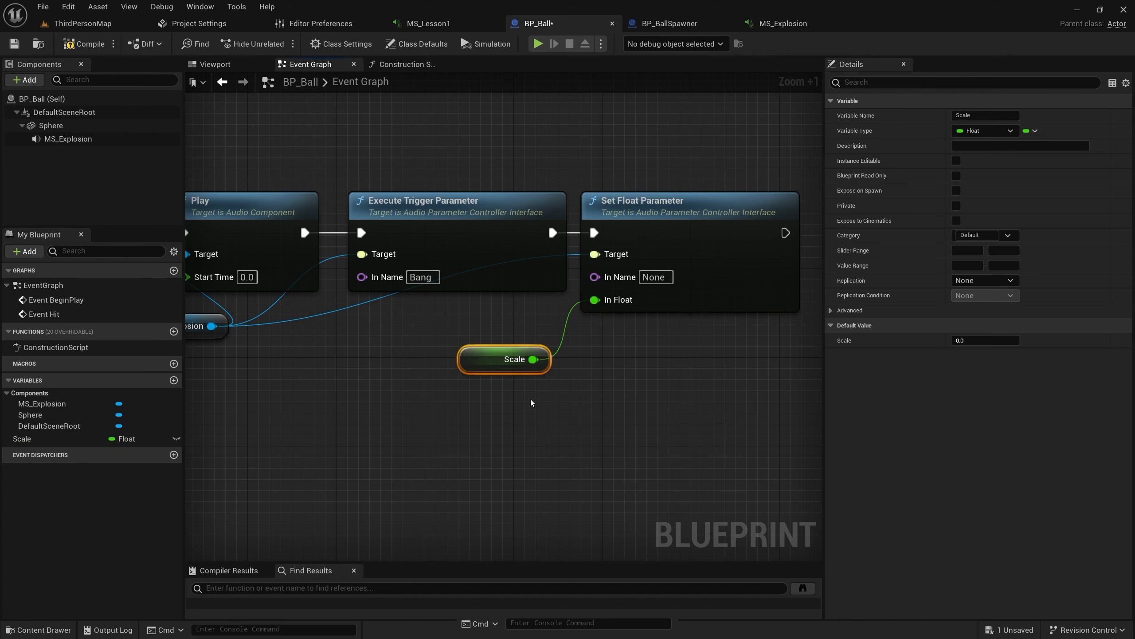
pyautogui.moveTo(523, 360); pyautogui.dragTo(567, 350)
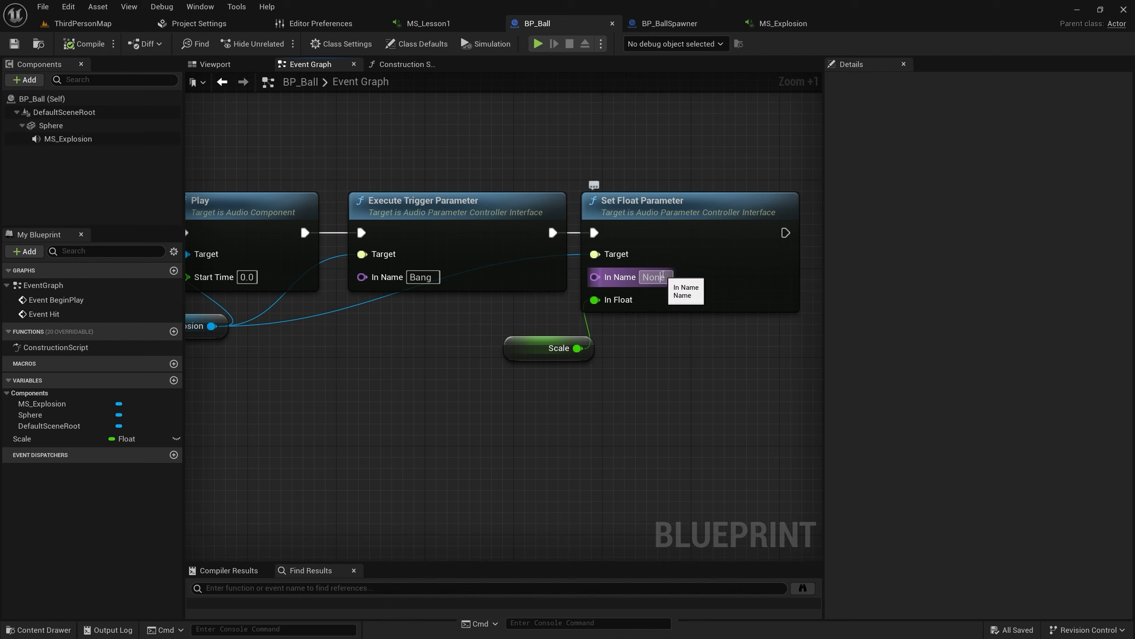
pyautogui.click(663, 276)
pyautogui.write('Size')
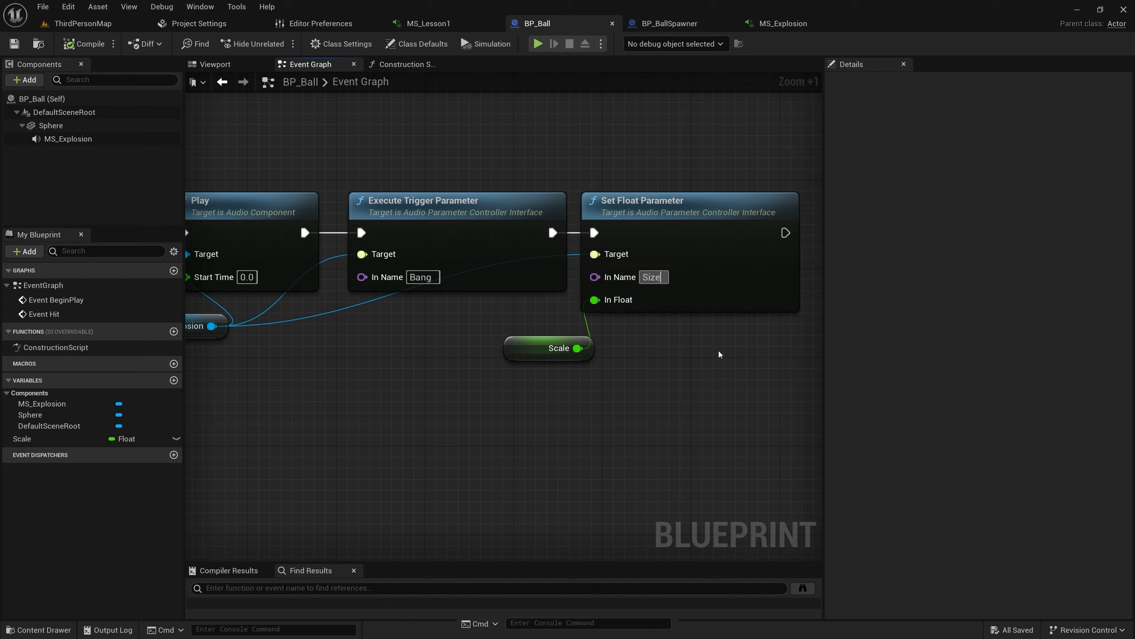
pyautogui.press('Return')
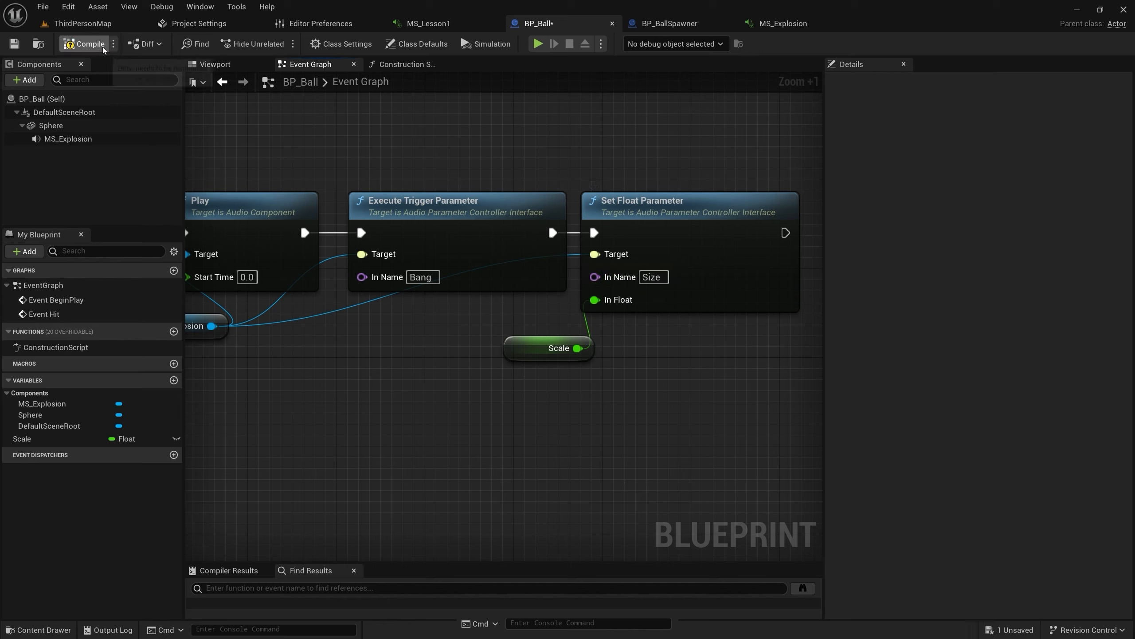
# Keep Save on Compile at On Success Only and compile BP_Ball
pyautogui.click(113, 43)
pyautogui.moveTo(140, 63)
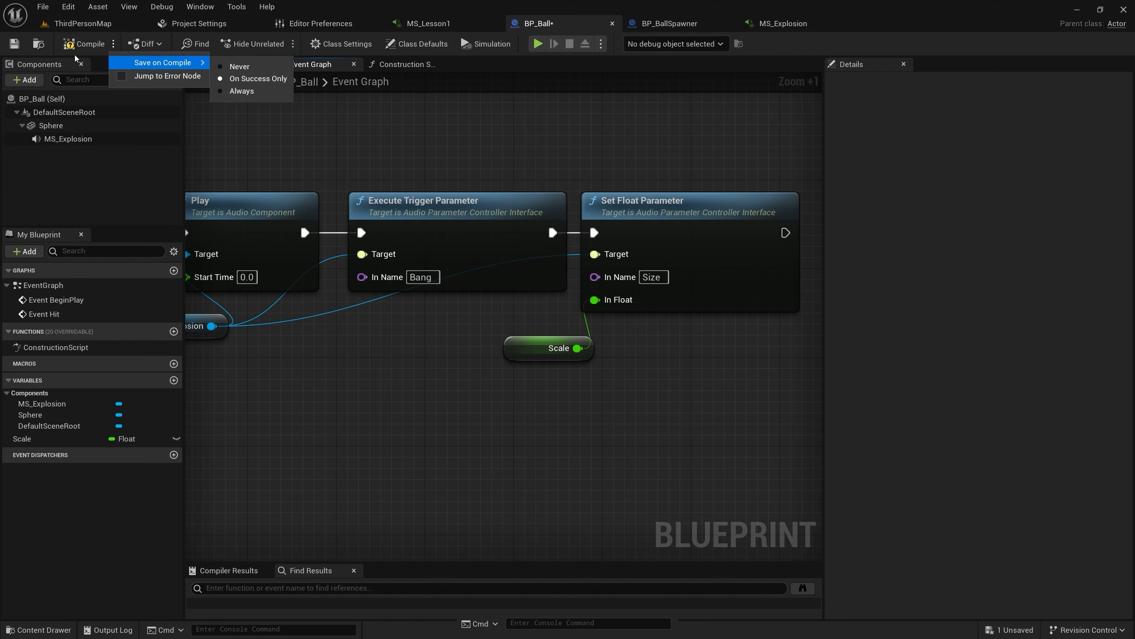
pyautogui.click(259, 78)
pyautogui.press('F7')
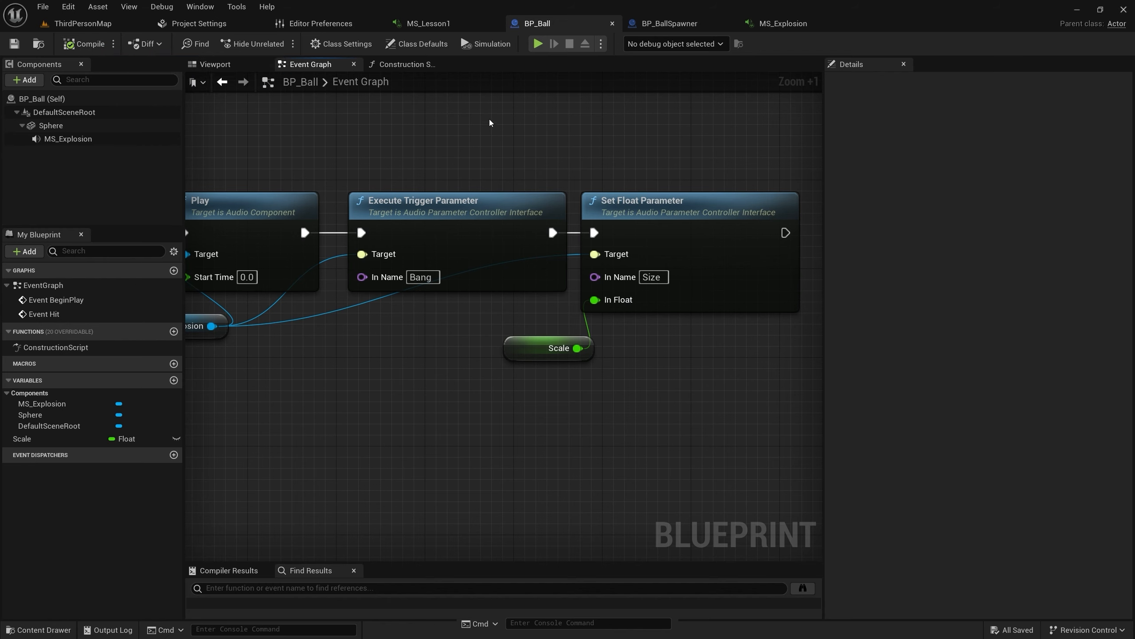
# In MS_Explosion, turn off the Wave Player's Loop, trigger Print Log from On Play instead of On Finished, and save
pyautogui.click(782, 23)
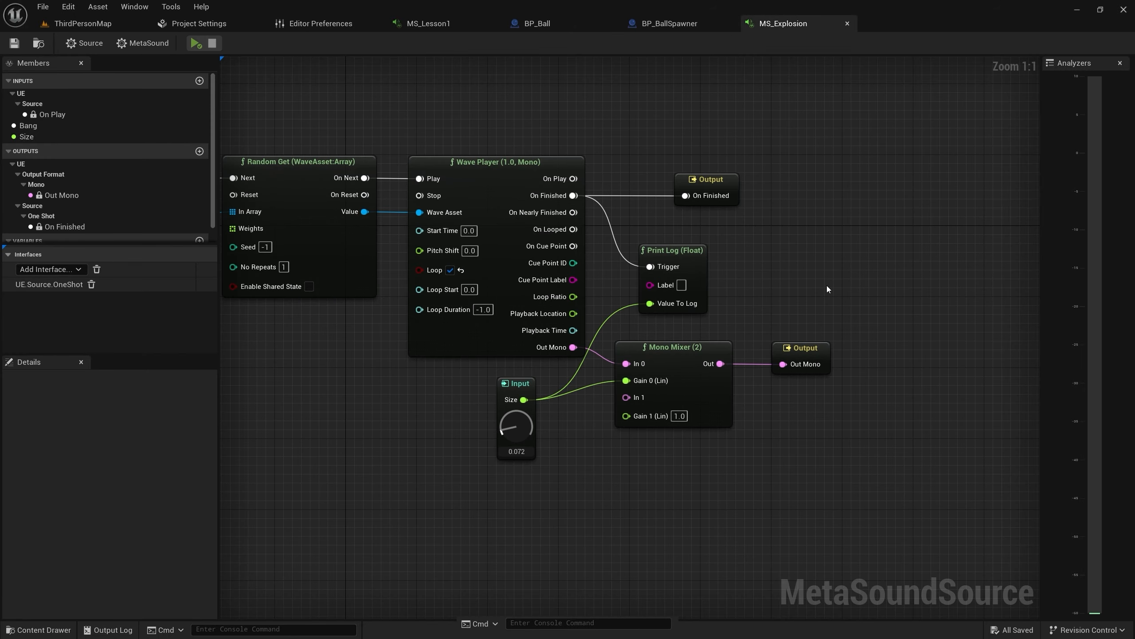
pyautogui.click(450, 269)
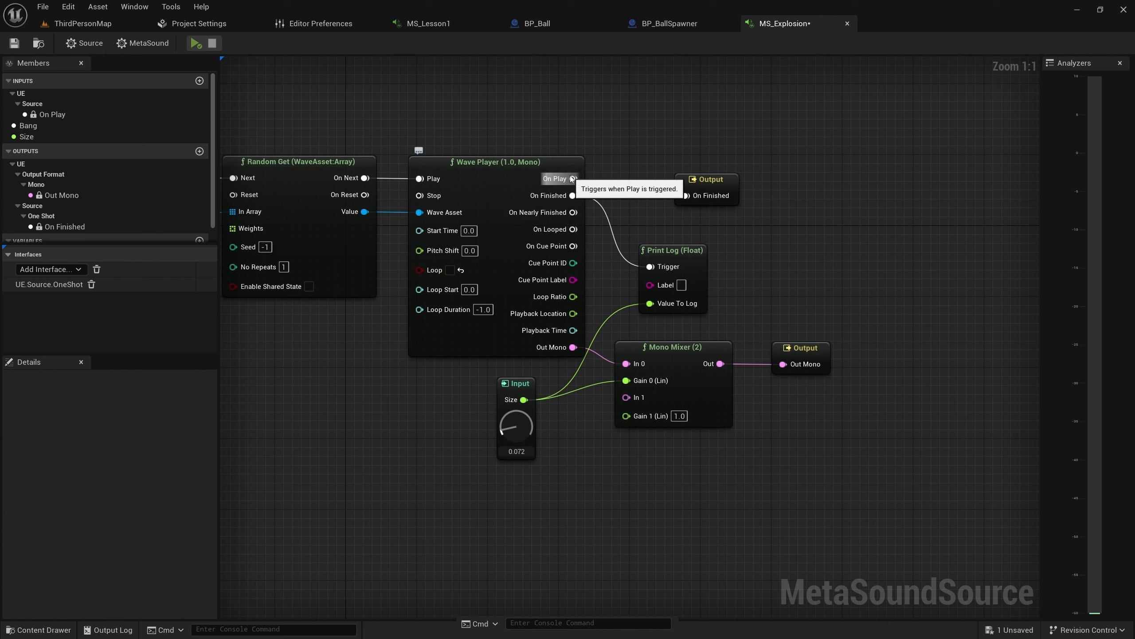
pyautogui.moveTo(573, 179); pyautogui.dragTo(663, 287)
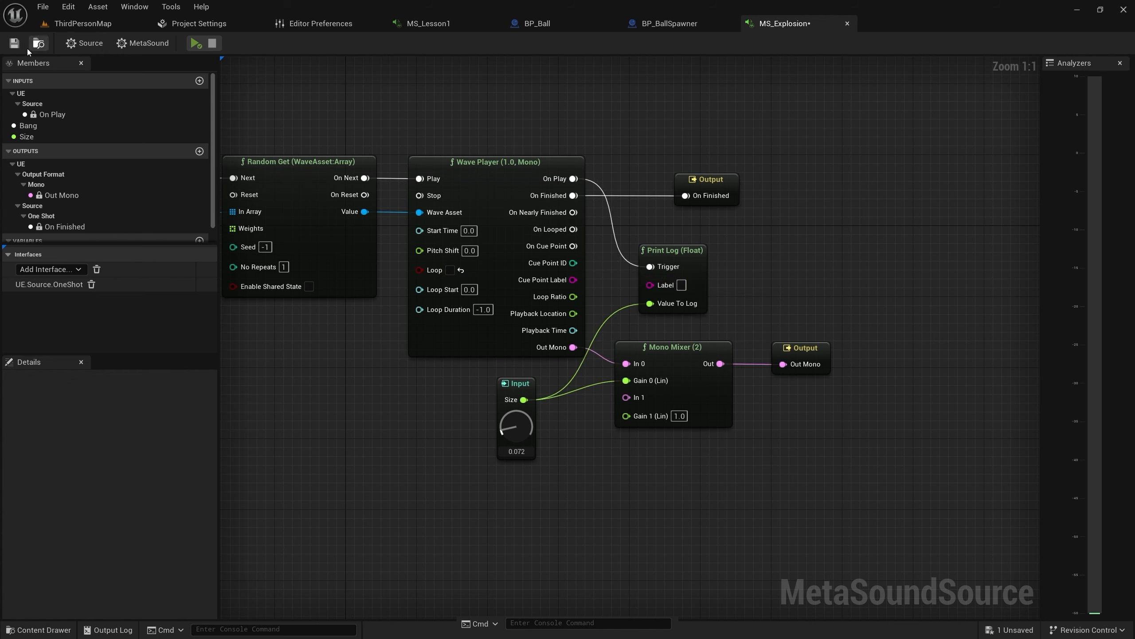
pyautogui.click(14, 43)
# Play ThirdPersonMap and walk around the falling balls to check the Size values MS_Explosion logs, and end the session
pyautogui.click(100, 24)
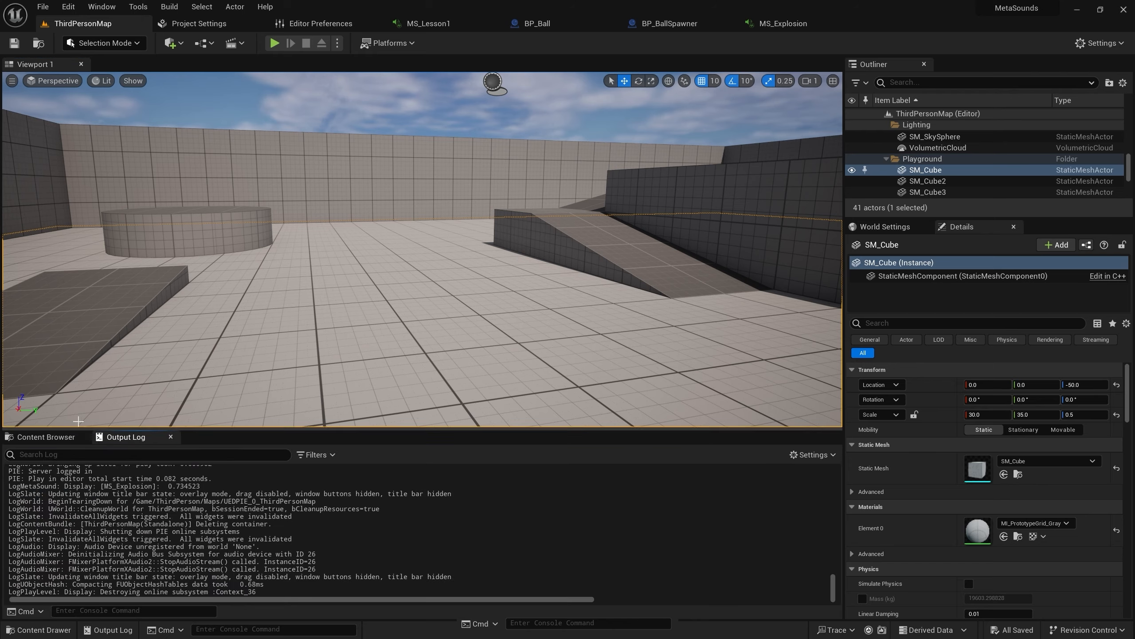
pyautogui.click(271, 46)
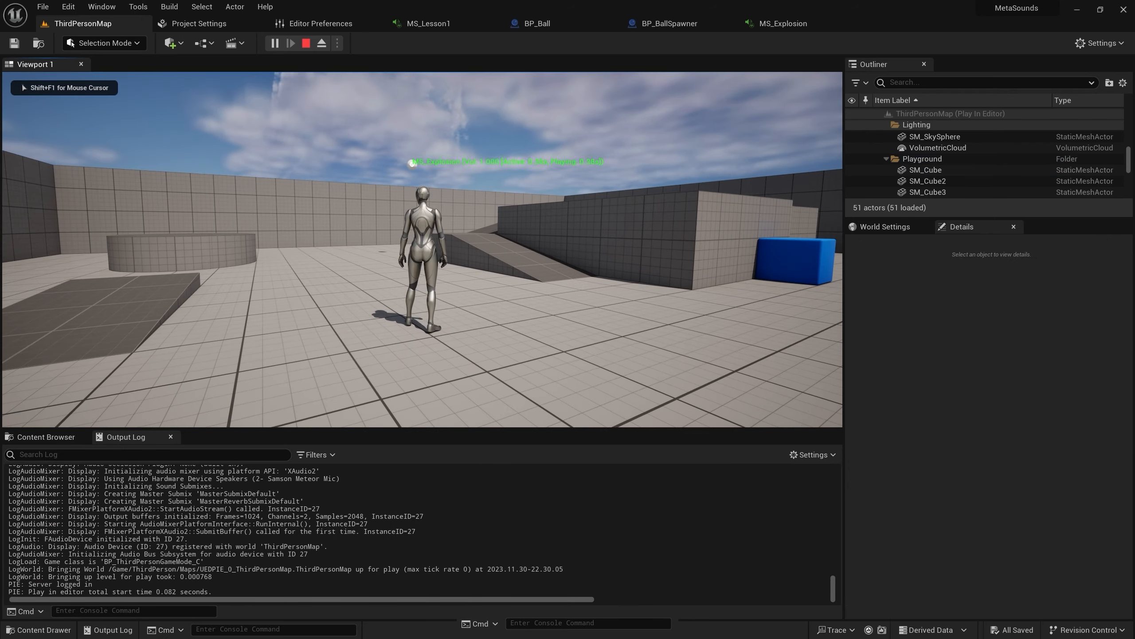
pyautogui.press('w')
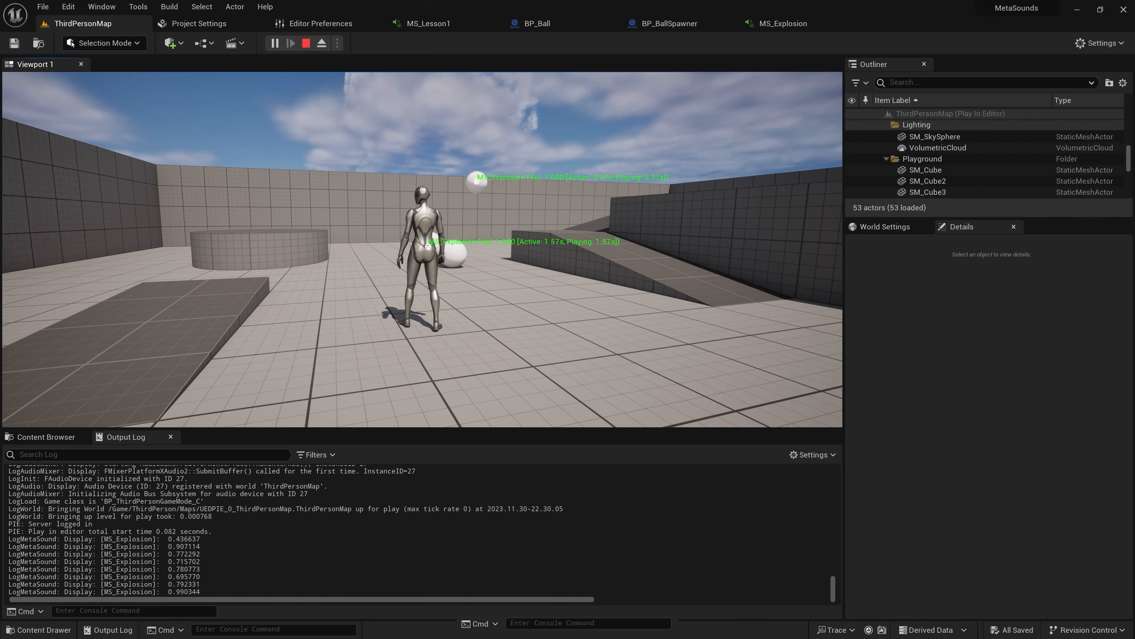
pyautogui.press('w')
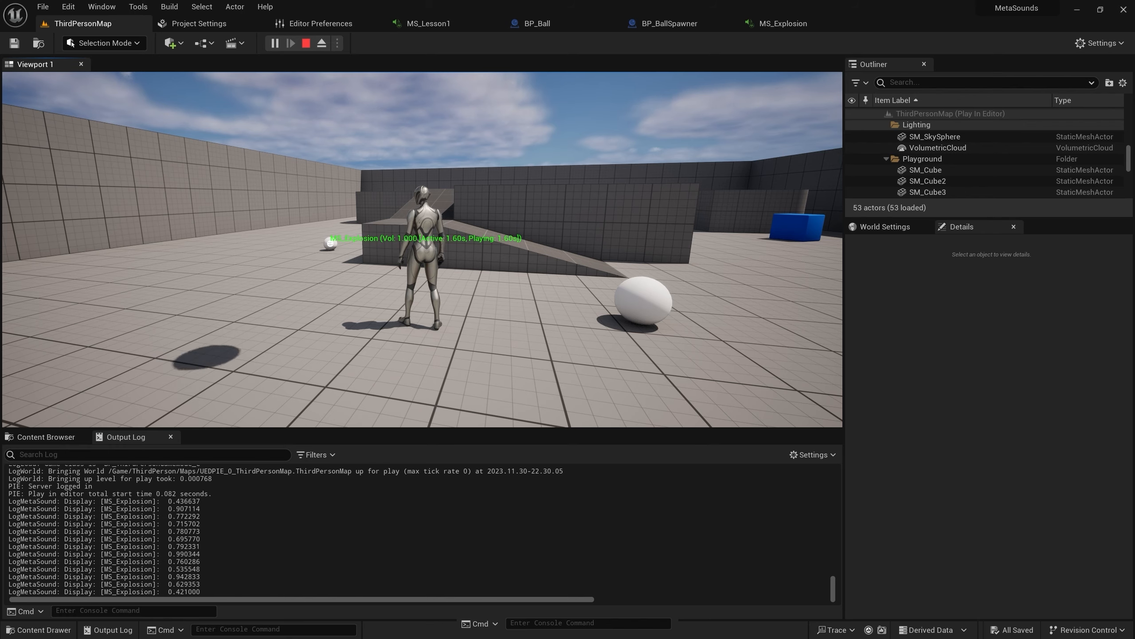
pyautogui.press('w')
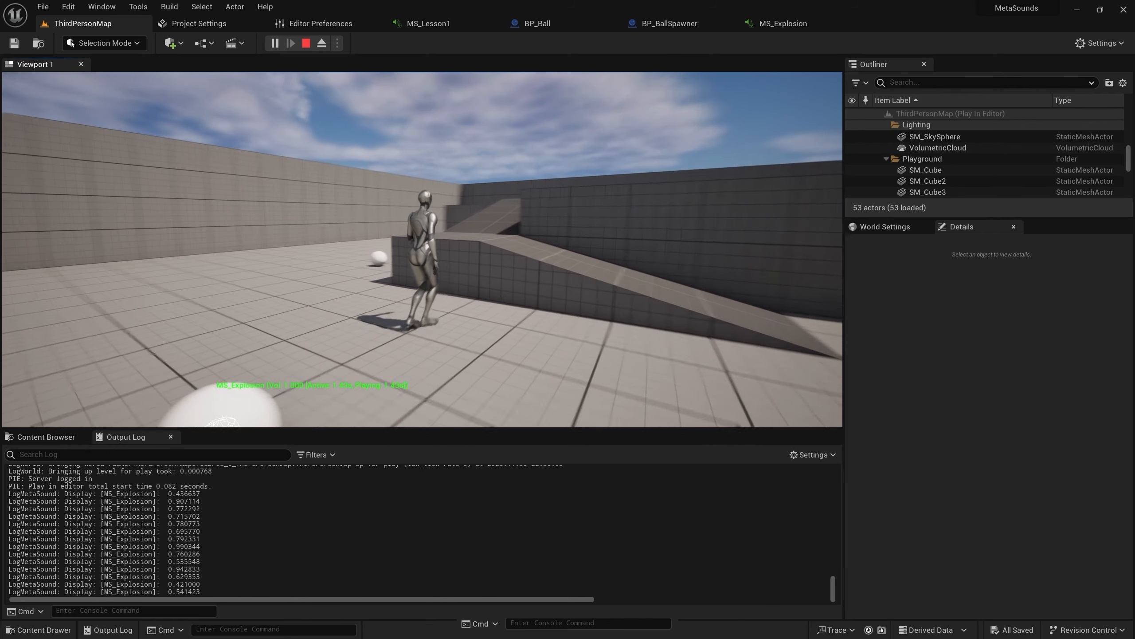
pyautogui.press('Escape')
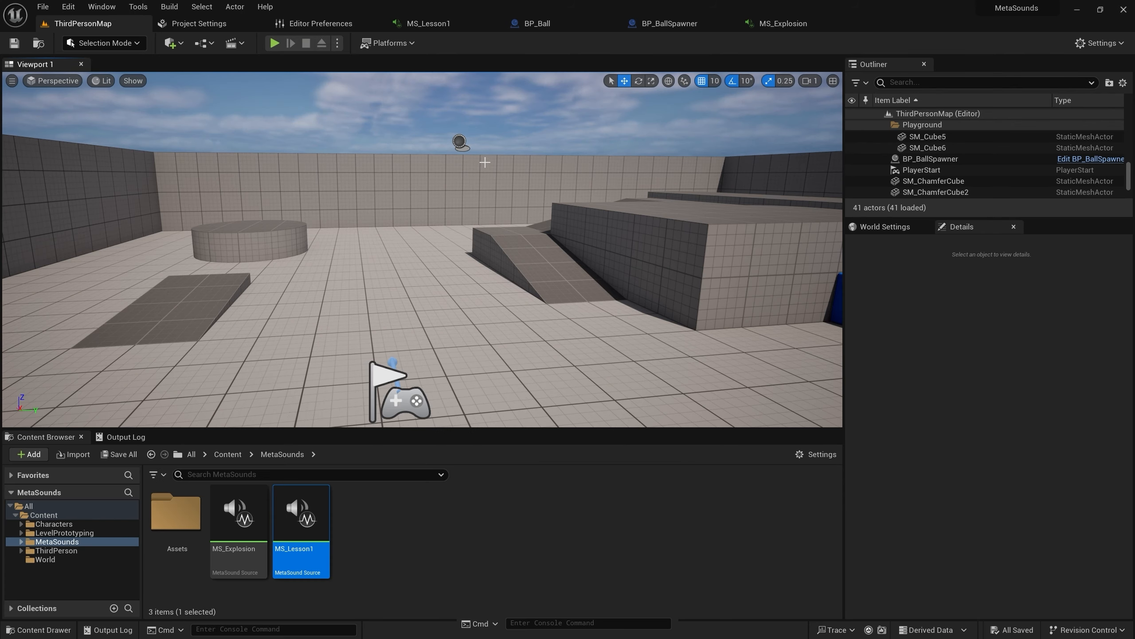
# In BP_BallSpawner, disconnect Event BeginPlay from Set Timer by Event and save the blueprint
pyautogui.click(659, 24)
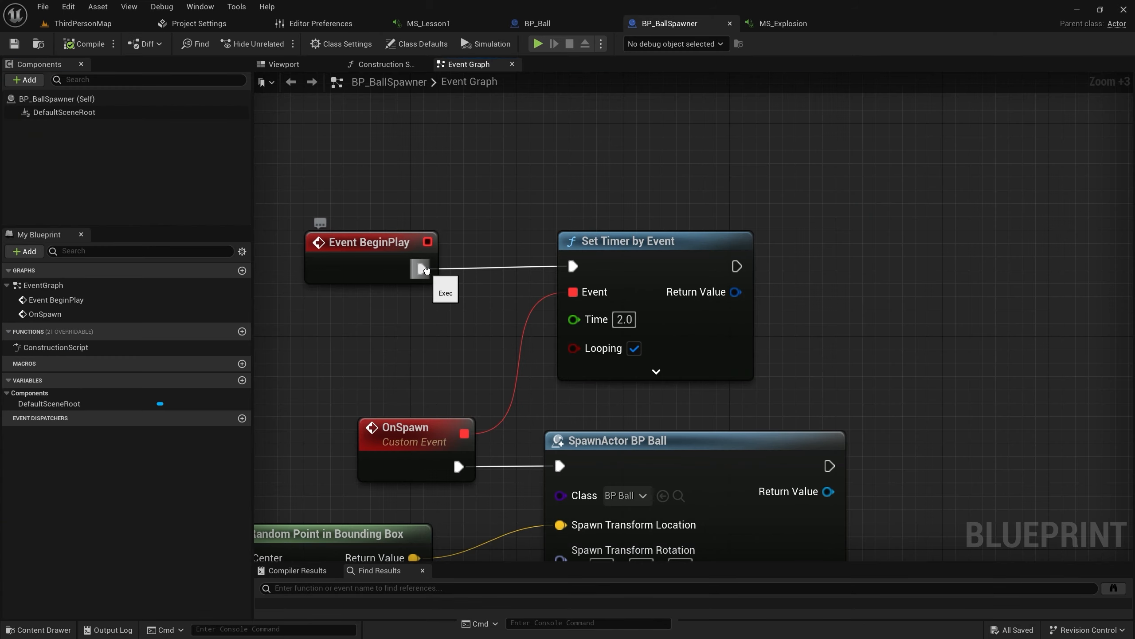
pyautogui.keyDown('alt'); pyautogui.click(422, 268); pyautogui.keyUp('alt')
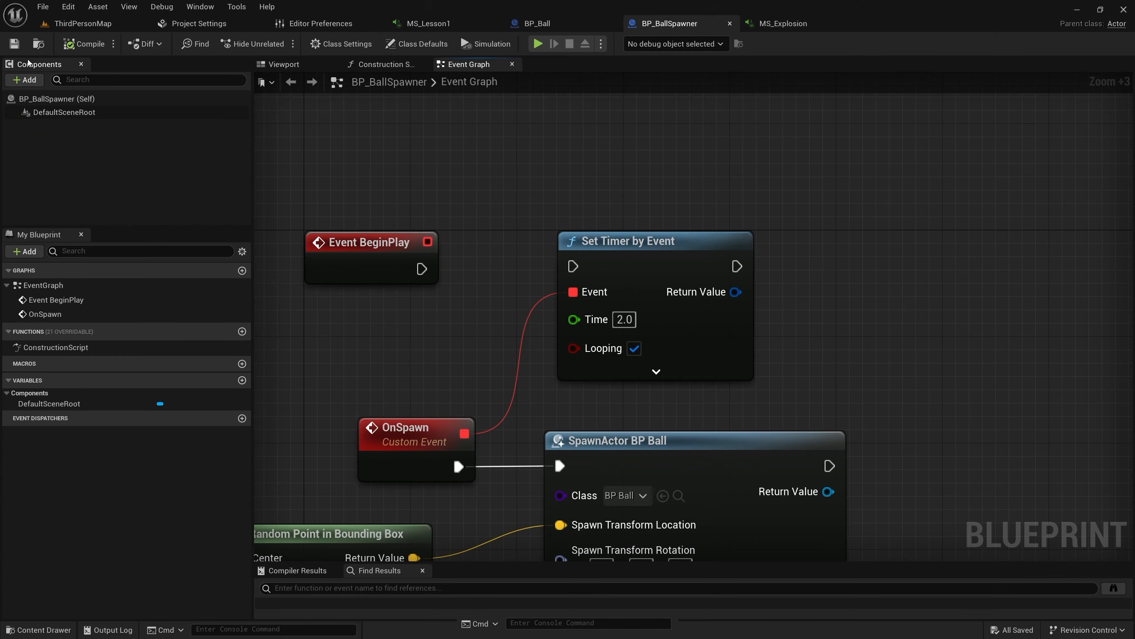
pyautogui.click(14, 43)
# Play ThirdPersonMap, run the console command au.3dVisualize.Attenuation 1, inspect the sound visualization and end the session
pyautogui.click(56, 26)
pyautogui.click(275, 43)
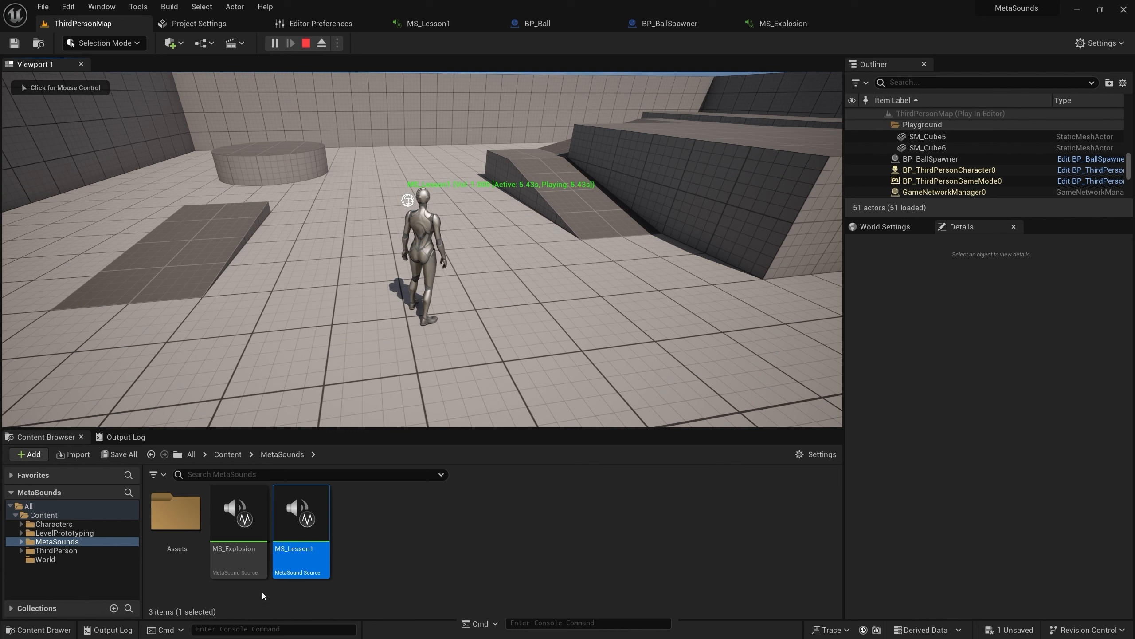
pyautogui.click(224, 629)
pyautogui.write('au')
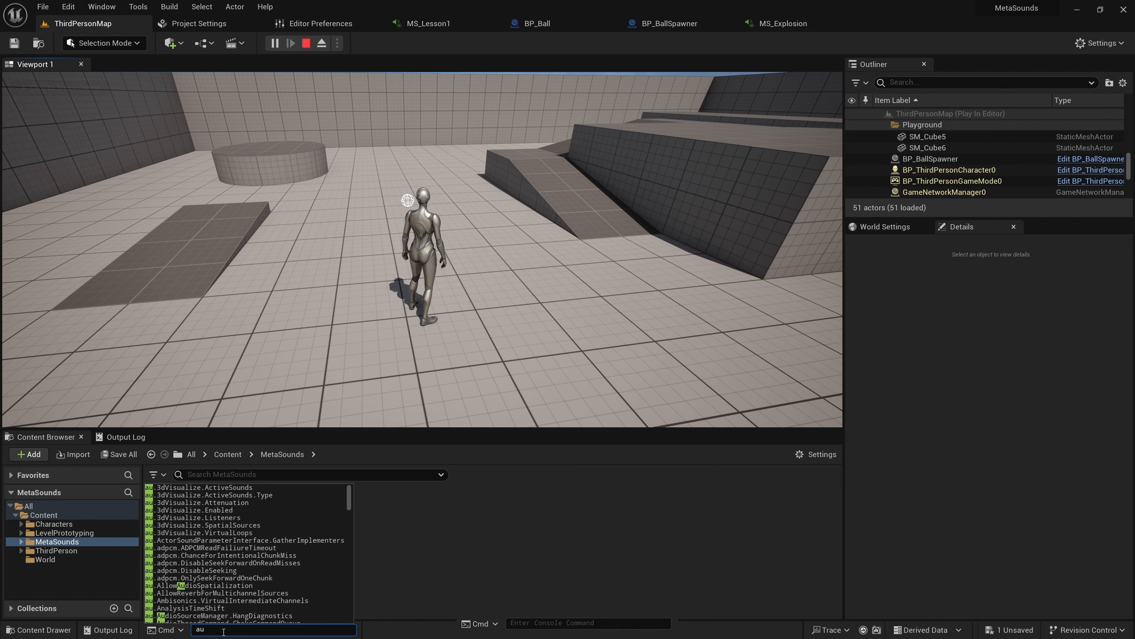
pyautogui.write('.')
pyautogui.press('Down')
pyautogui.press('Down')
pyautogui.press('Down')
pyautogui.press('Down')
pyautogui.press('Down')
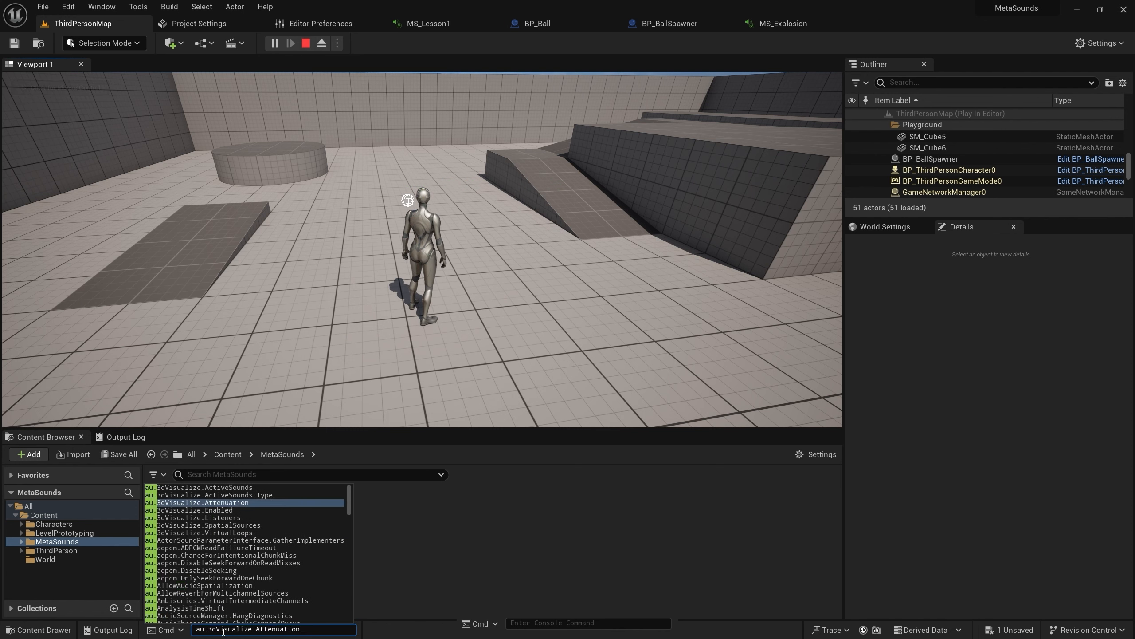
pyautogui.press('Up')
pyautogui.press('Up')
pyautogui.press('Down')
pyautogui.press('Up')
pyautogui.write('1')
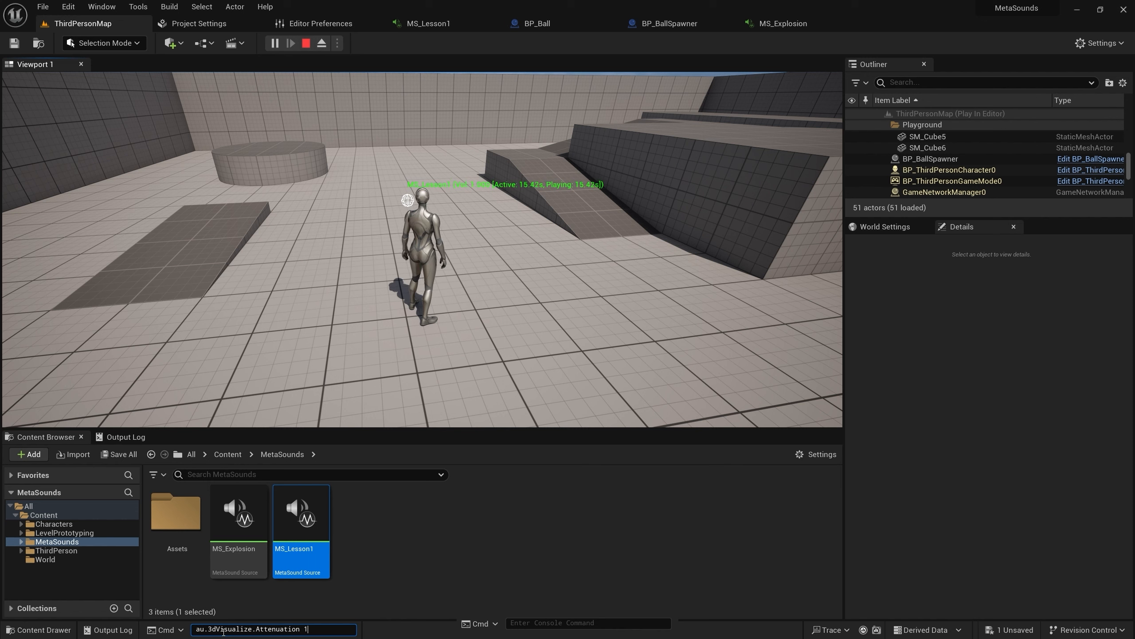
pyautogui.moveTo(309, 629); pyautogui.dragTo(227, 631)
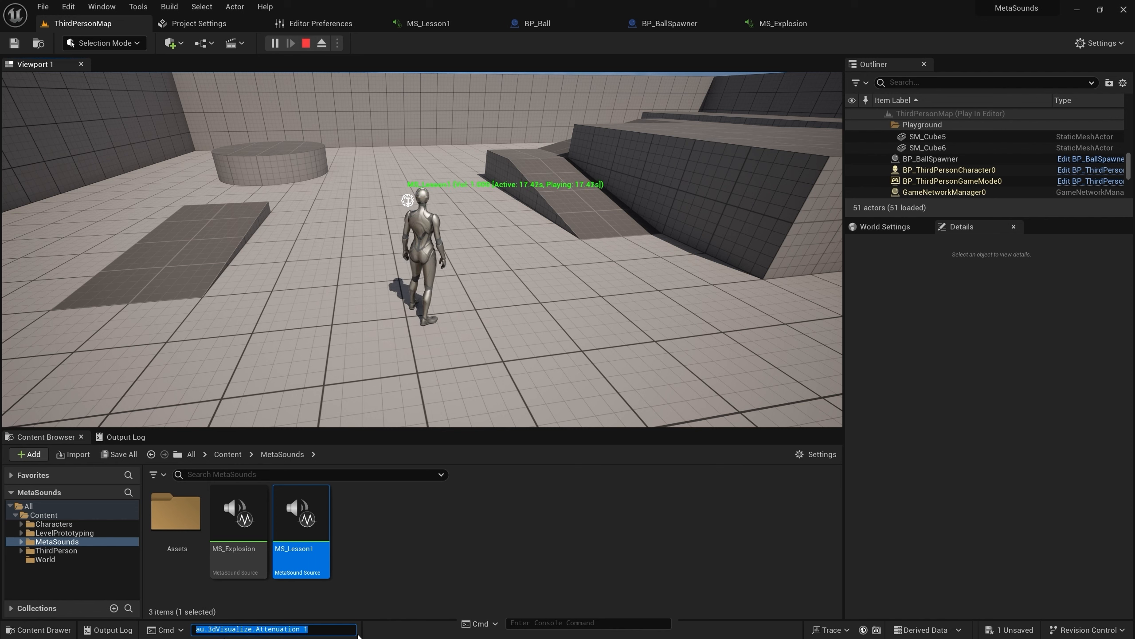
pyautogui.click(326, 628)
pyautogui.press('Return')
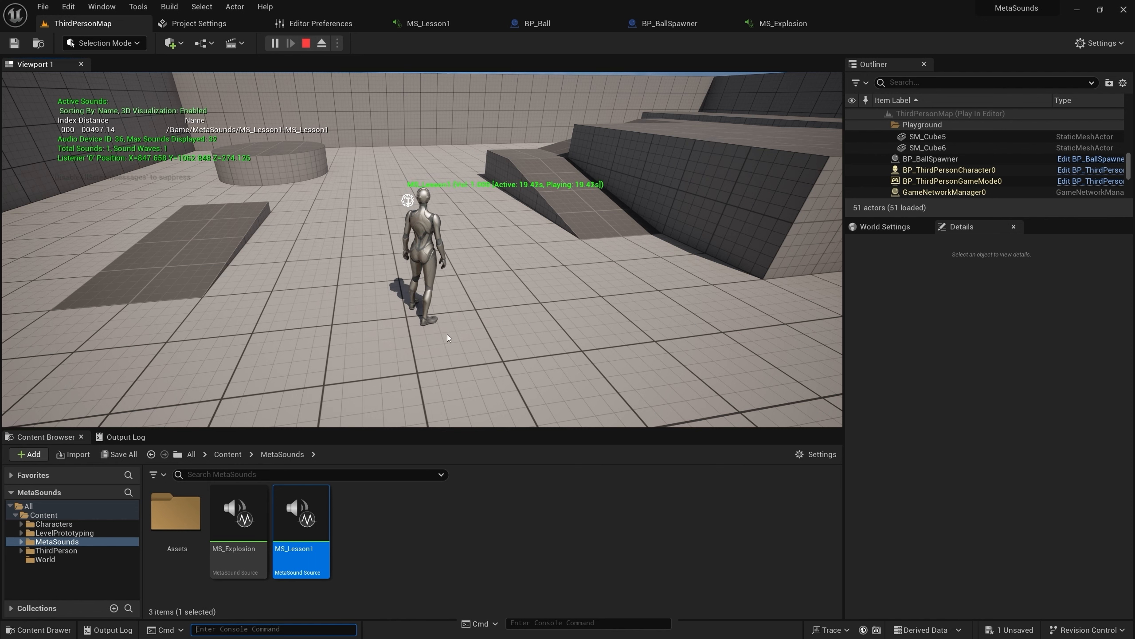
pyautogui.click(390, 249)
pyautogui.press('Escape')
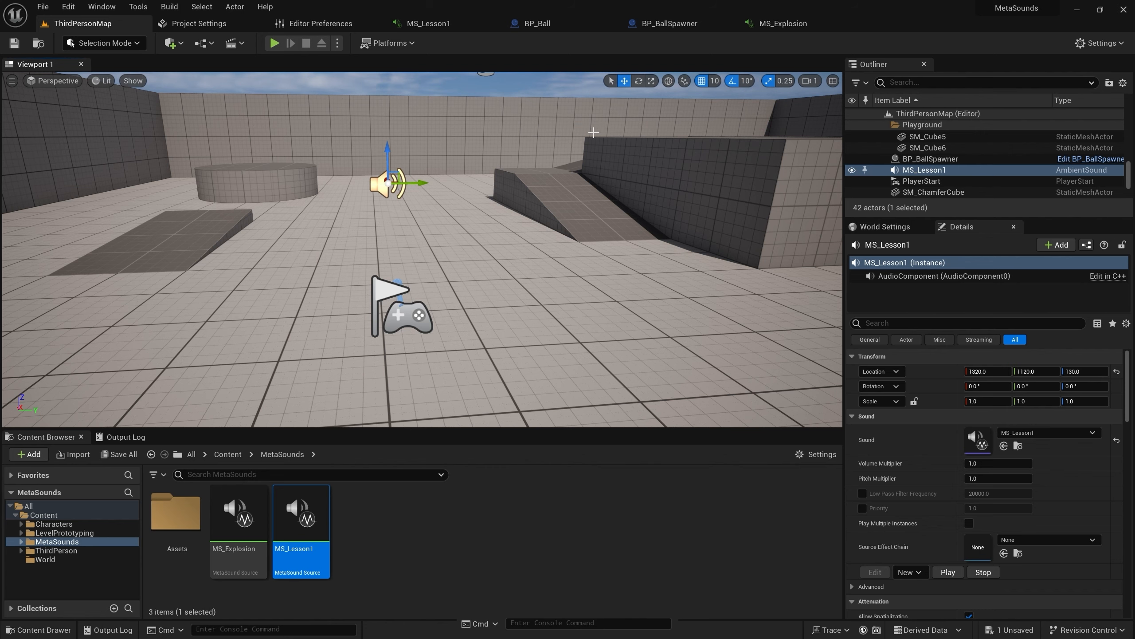
# In BP_BallSpawner, add an Execute Console Command node driven by Event BeginPlay
pyautogui.click(669, 23)
pyautogui.moveTo(393, 335); pyautogui.dragTo(404, 495, button='right')
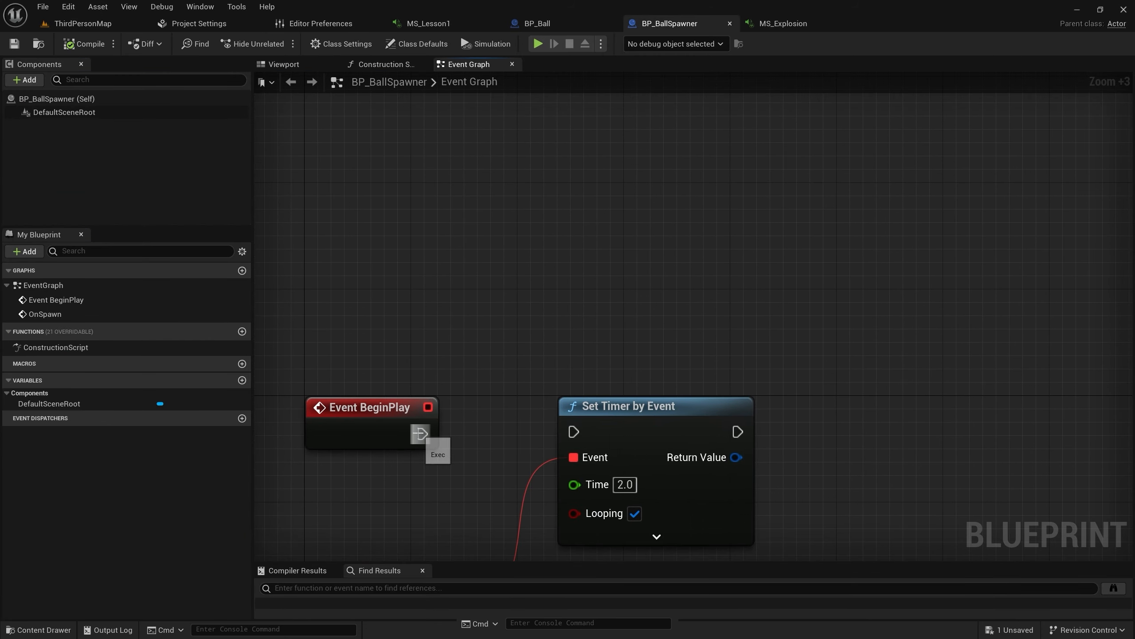
pyautogui.moveTo(422, 433); pyautogui.dragTo(456, 241)
pyautogui.write('execut')
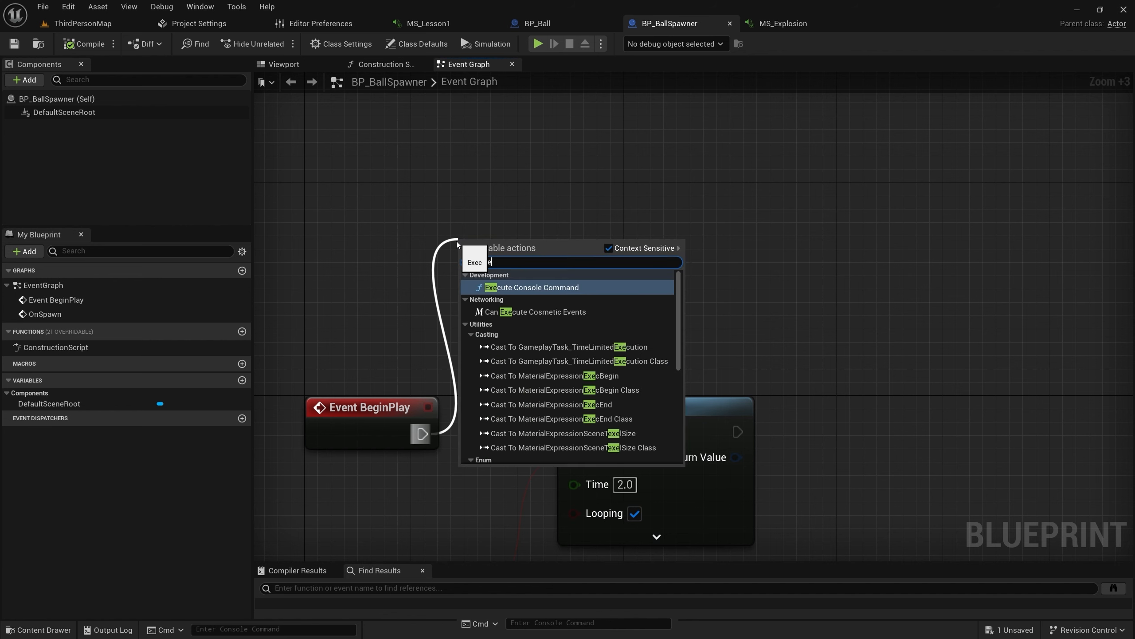
pyautogui.click(550, 286)
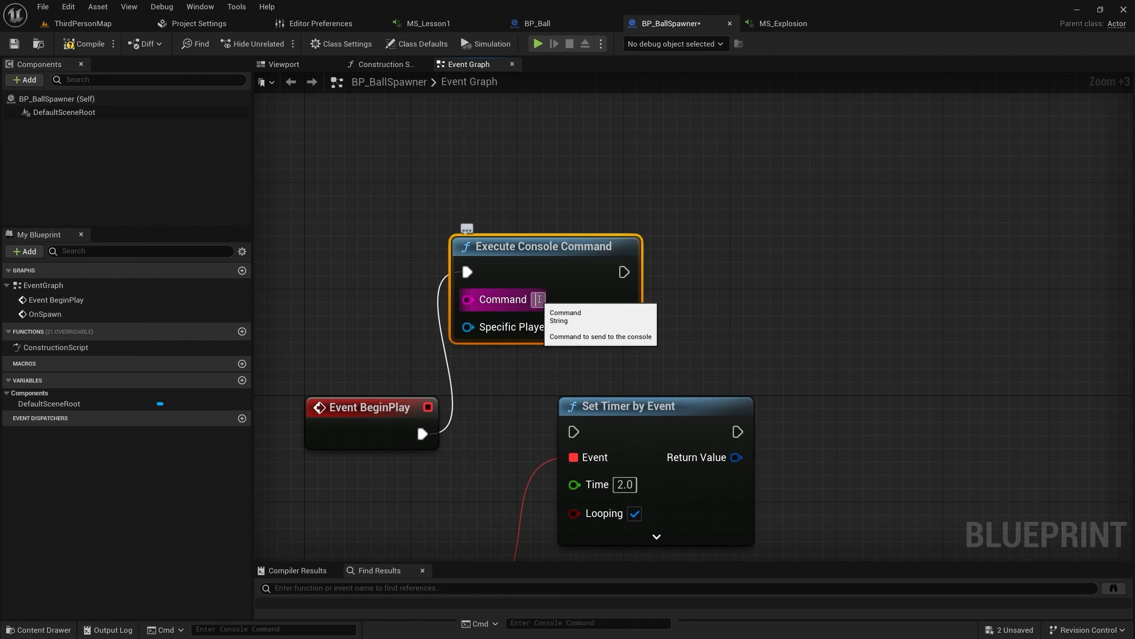
# Set the Execute Console Command node's Command to au.3dVisualize.Attenuation 1 and save BP_BallSpawner
pyautogui.click(538, 300)
pyautogui.write('au.3dVisualize.Attenuation 1')
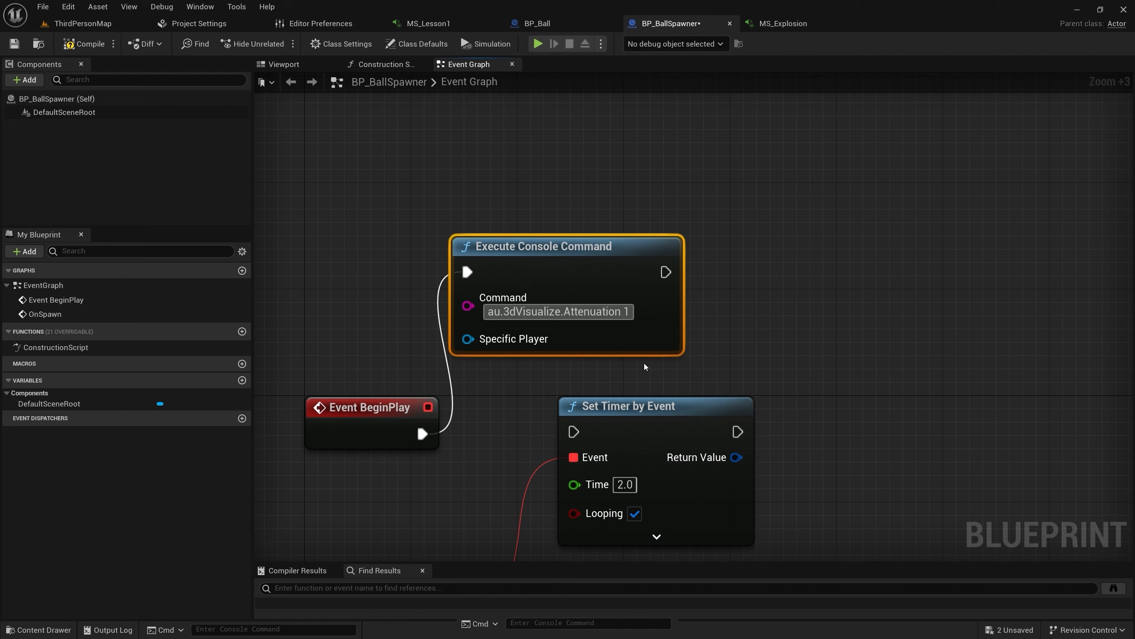
pyautogui.press('Return')
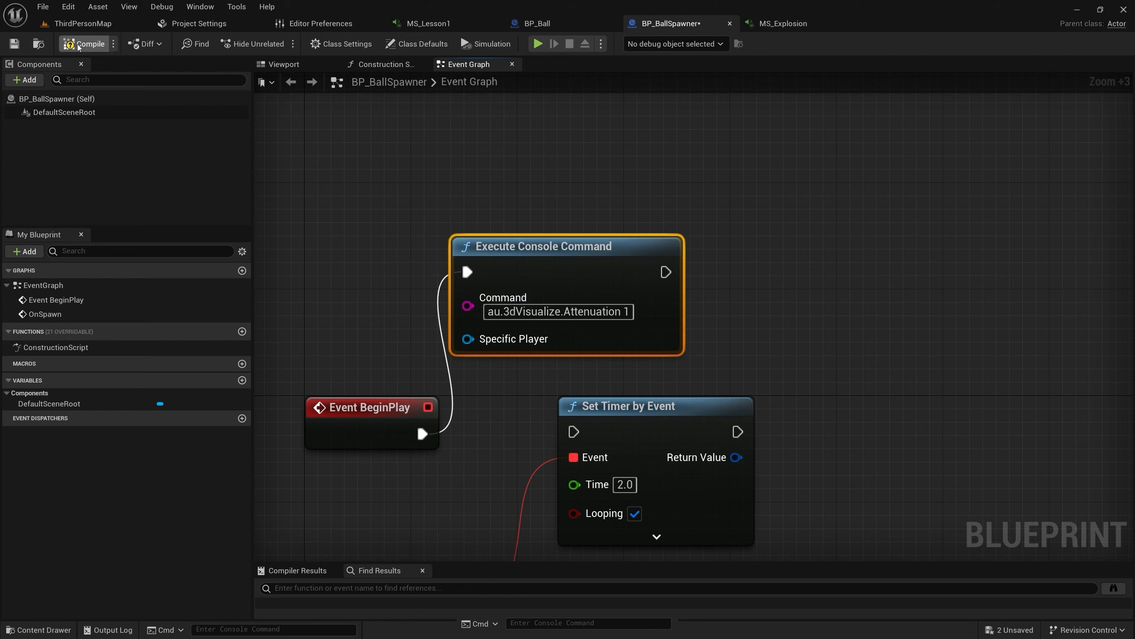
pyautogui.click(14, 43)
# Play ThirdPersonMap to check that the attenuation visualization starts automatically, and end the session
pyautogui.click(85, 25)
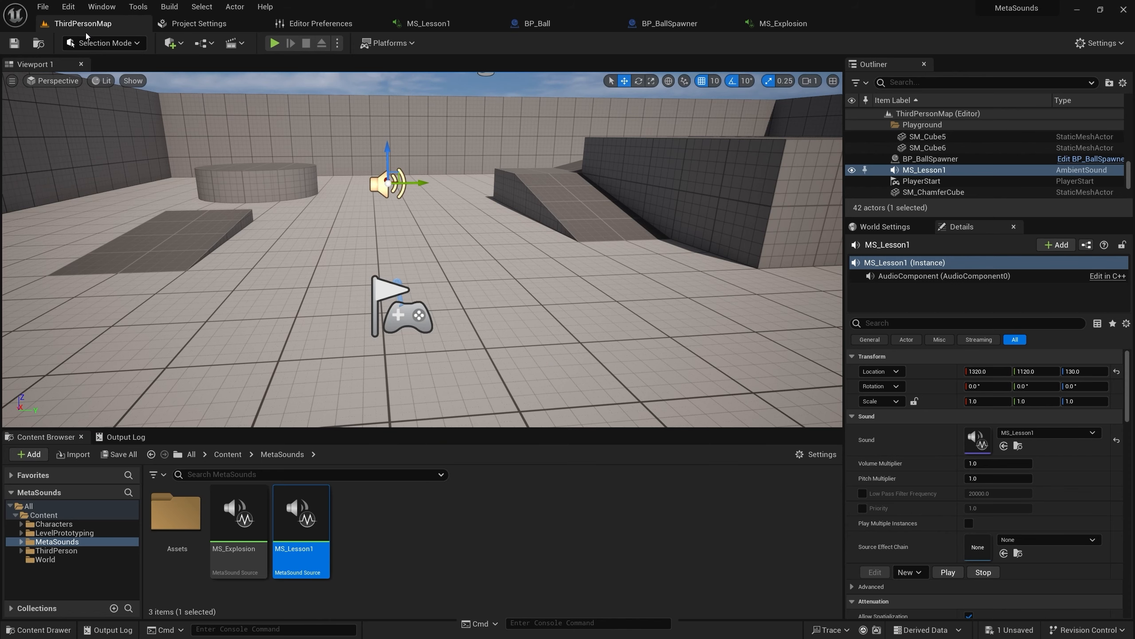
pyautogui.click(274, 44)
pyautogui.press('Escape')
# Open MS_Lesson1 and add the UE.Attenuation interface to it
pyautogui.doubleClick(309, 567)
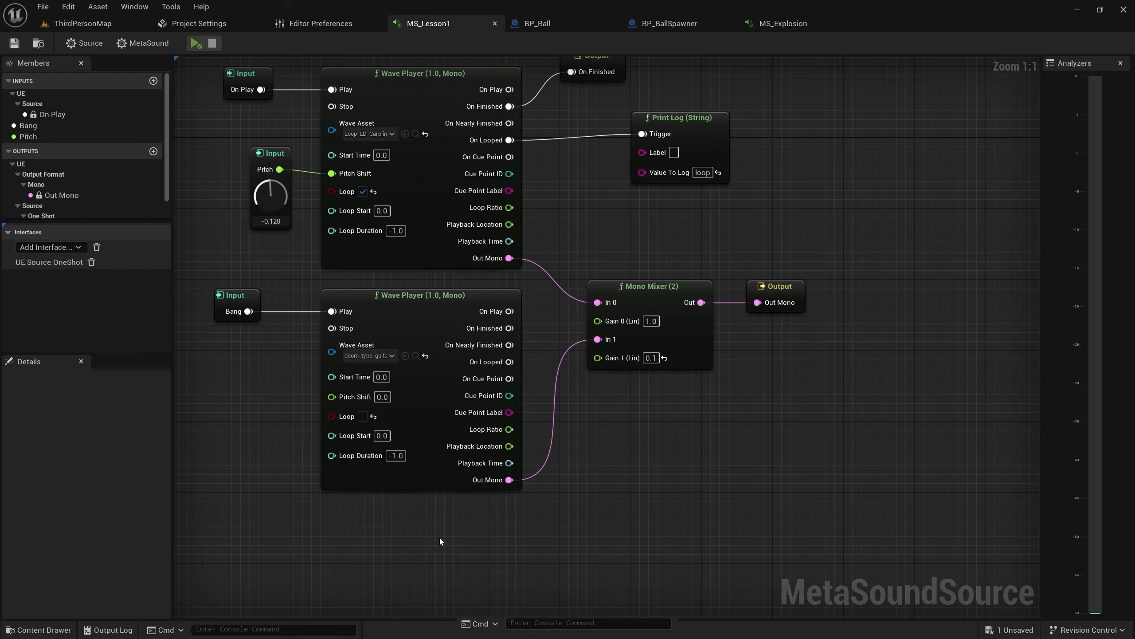
pyautogui.moveTo(440, 538); pyautogui.dragTo(443, 596, button='right')
pyautogui.scroll(4, 609, 451)
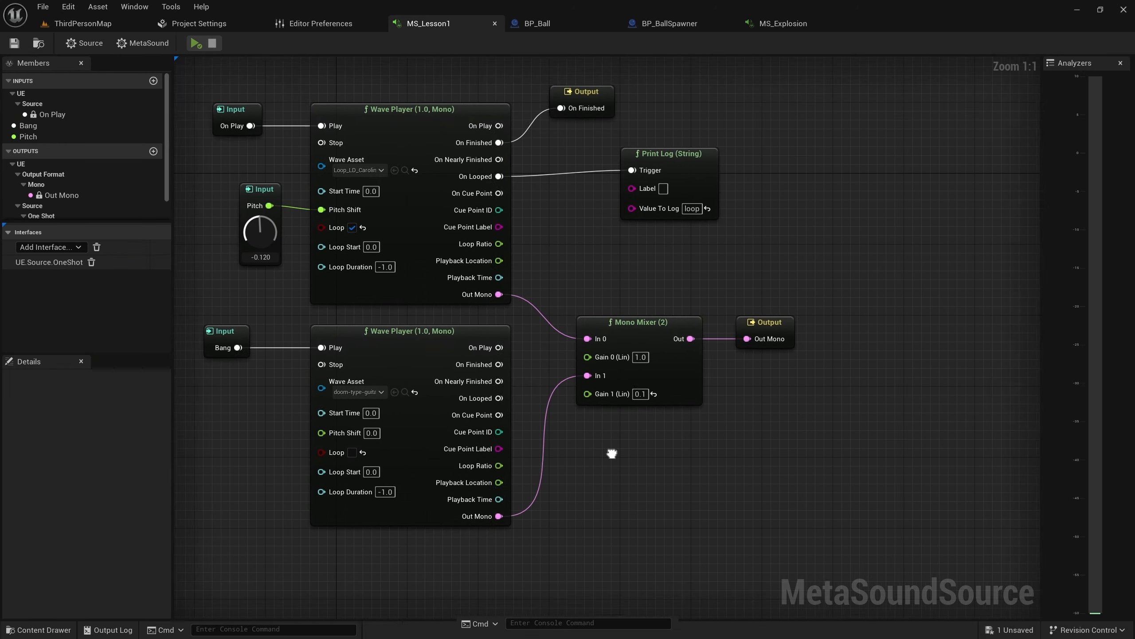
pyautogui.moveTo(553, 383)
pyautogui.mouseDown(button='right')
pyautogui.moveTo(515, 340)
pyautogui.moveTo(500, 370)
pyautogui.moveTo(557, 396)
pyautogui.mouseUp(button='right')
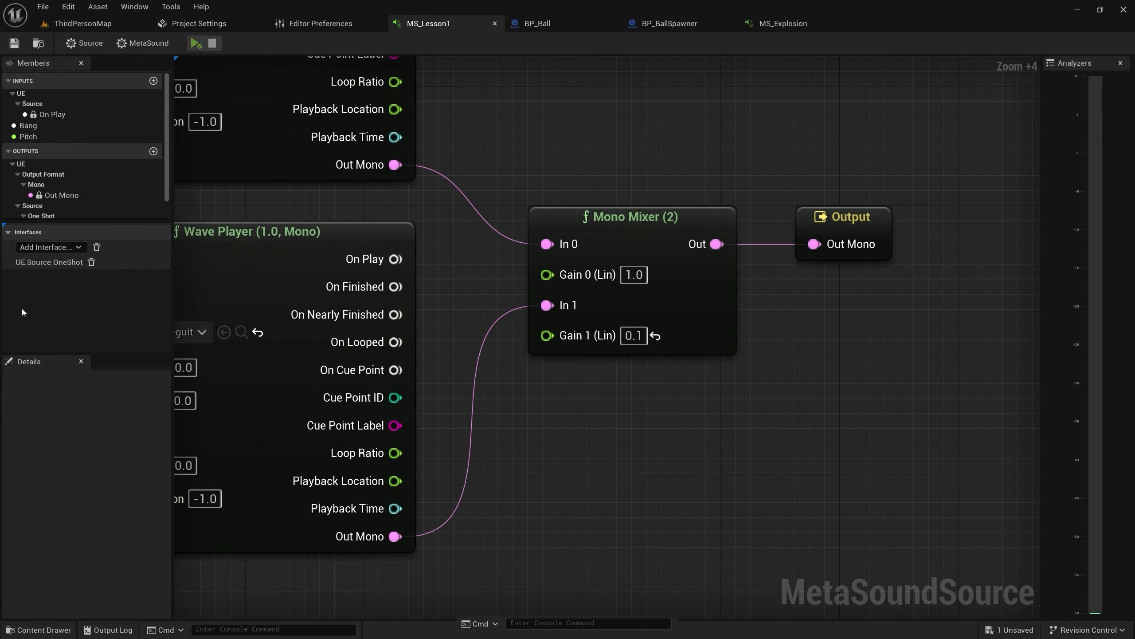
pyautogui.click(32, 250)
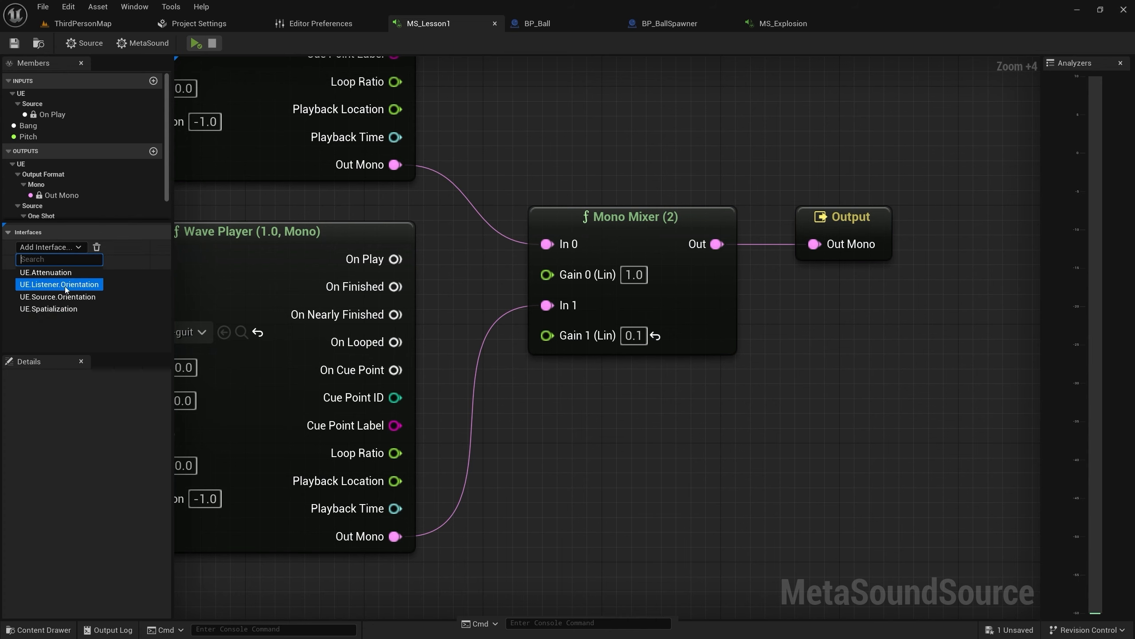
pyautogui.click(45, 272)
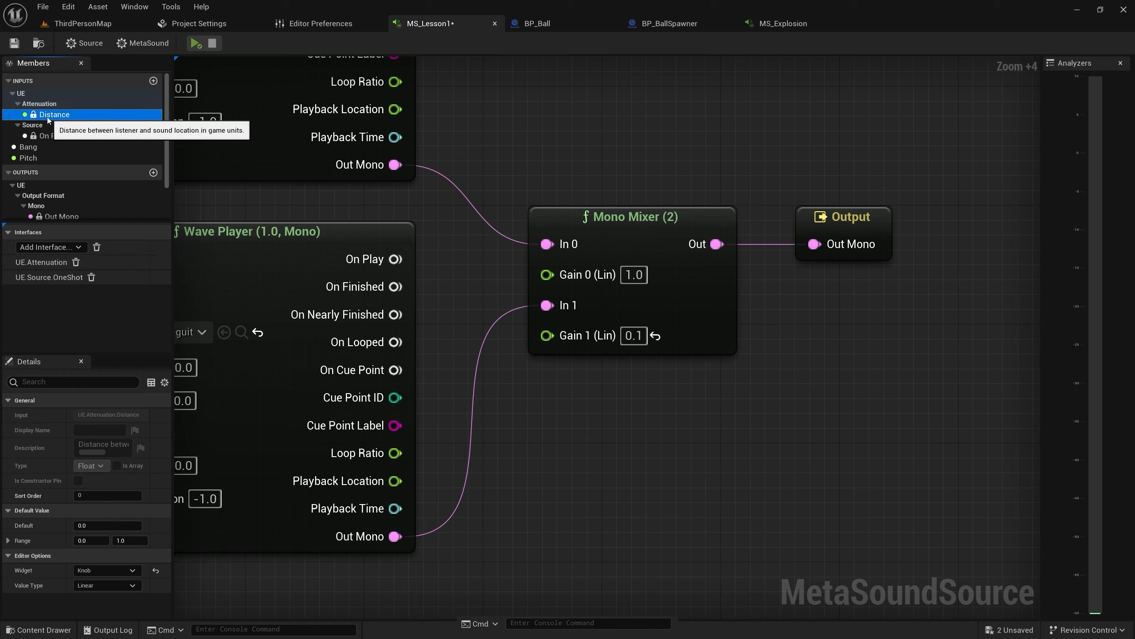
# Place the Attenuation Distance input in the MS_Lesson1 graph below the Mono Mixer
pyautogui.click(67, 116)
pyautogui.moveTo(70, 117); pyautogui.dragTo(461, 414)
pyautogui.scroll(-3, 458, 415)
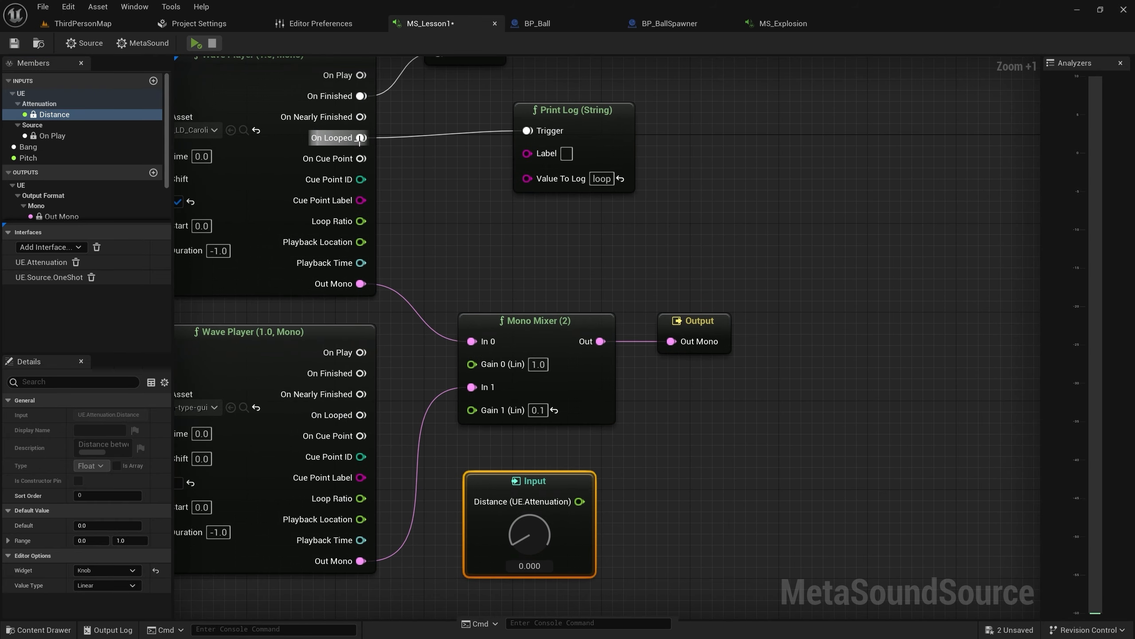
# Add a Print Log (Float) node triggered by the looping Wave Player's On Looped, feed Distance into Value To Log, and save MS_Lesson1
pyautogui.moveTo(362, 138); pyautogui.dragTo(690, 493)
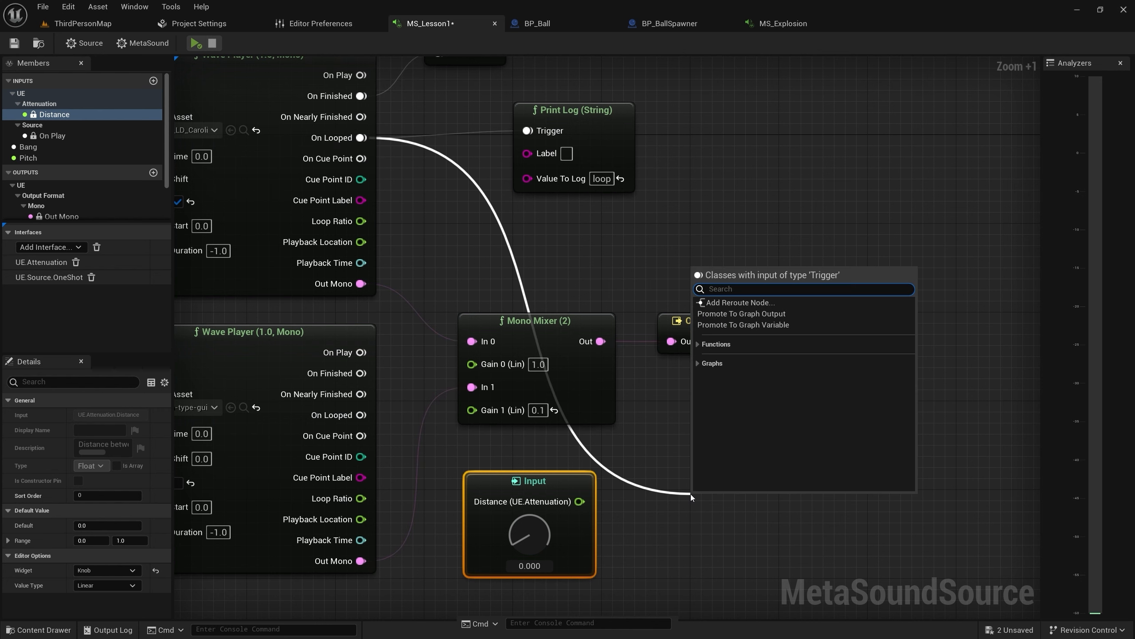
pyautogui.write('pri')
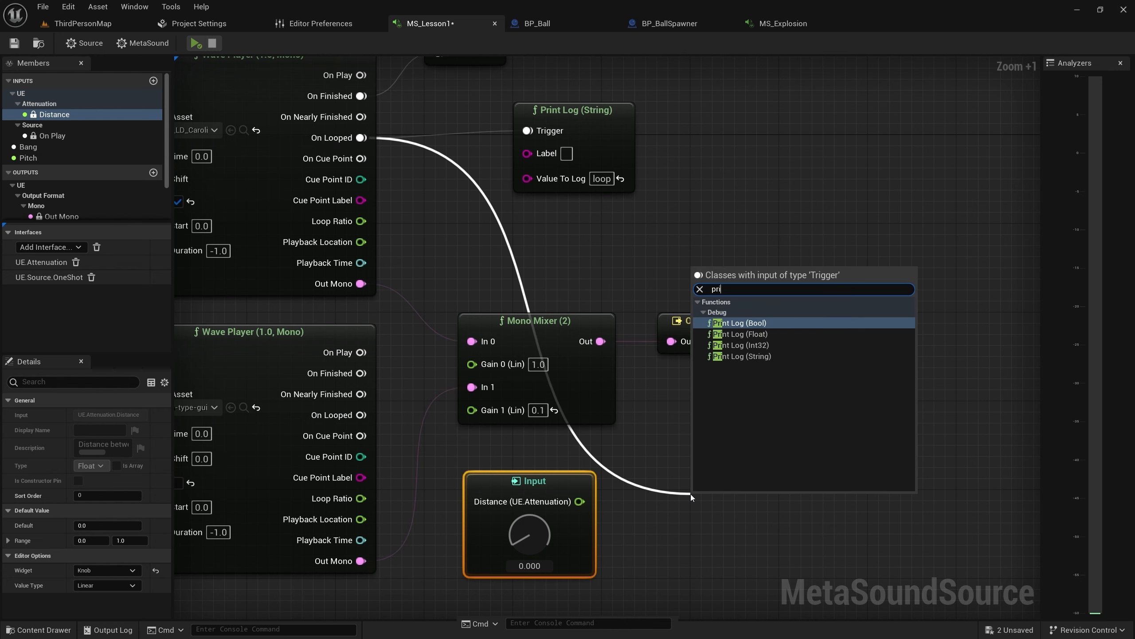
pyautogui.click(735, 334)
pyautogui.moveTo(579, 501); pyautogui.dragTo(704, 570)
pyautogui.moveTo(733, 501); pyautogui.dragTo(710, 431)
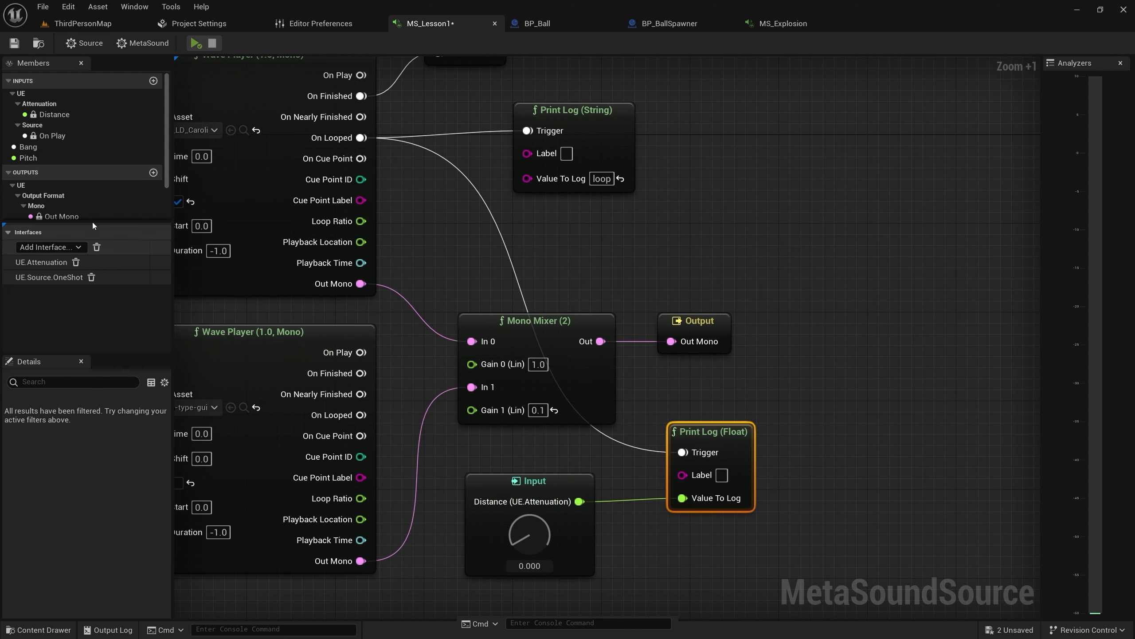
pyautogui.click(14, 43)
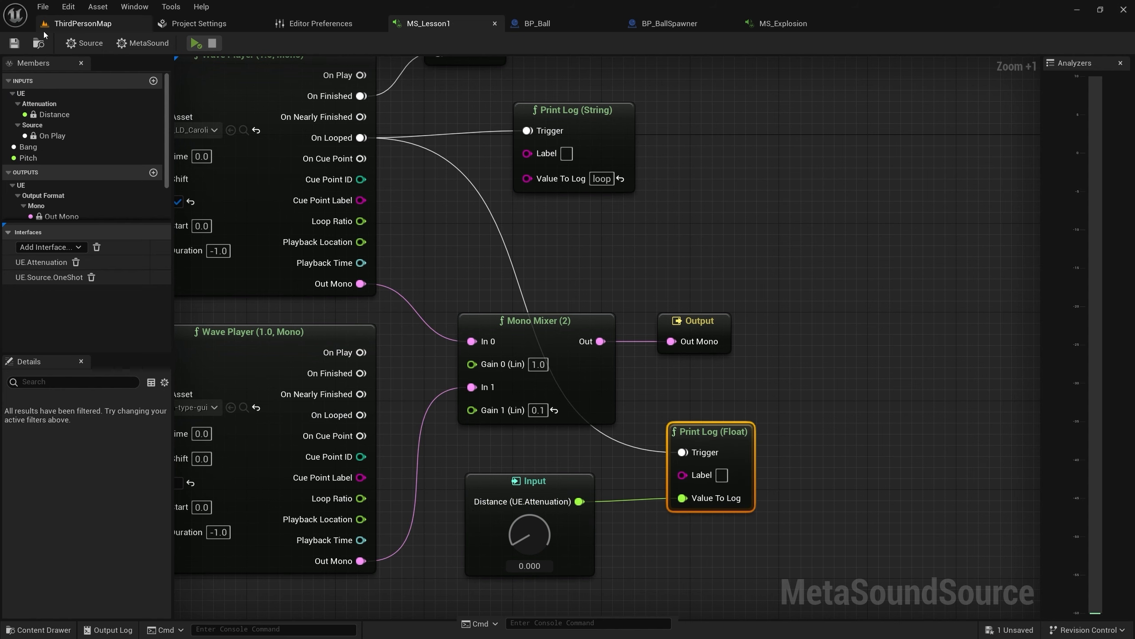
# Return to ThirdPersonMap and show the Output Log in preparation for checking the logged distance
pyautogui.click(83, 23)
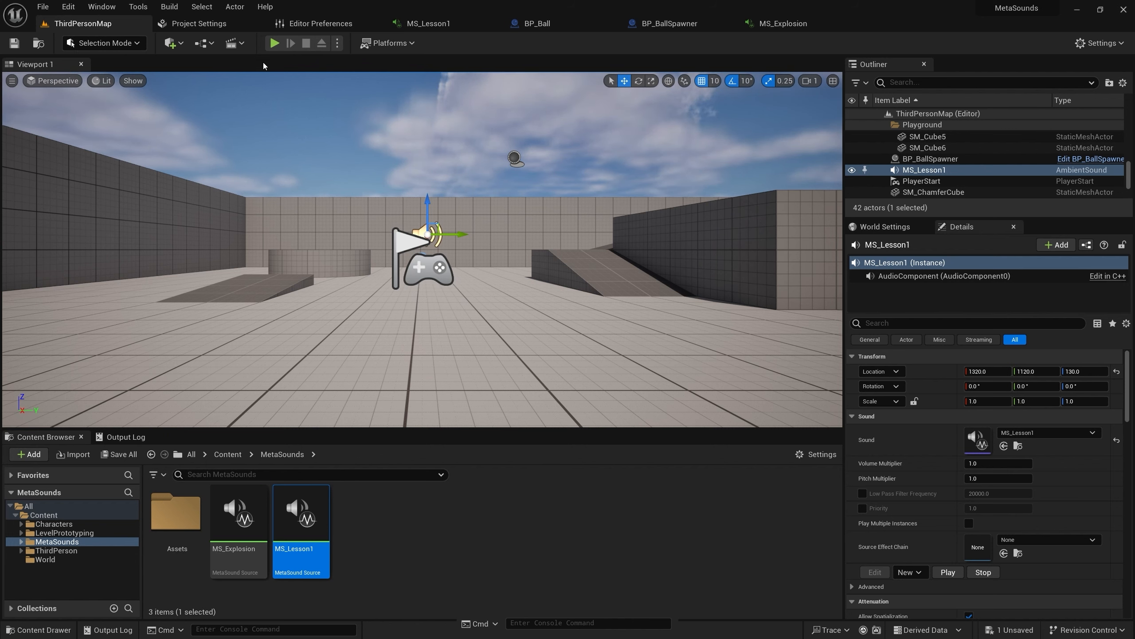
pyautogui.click(125, 436)
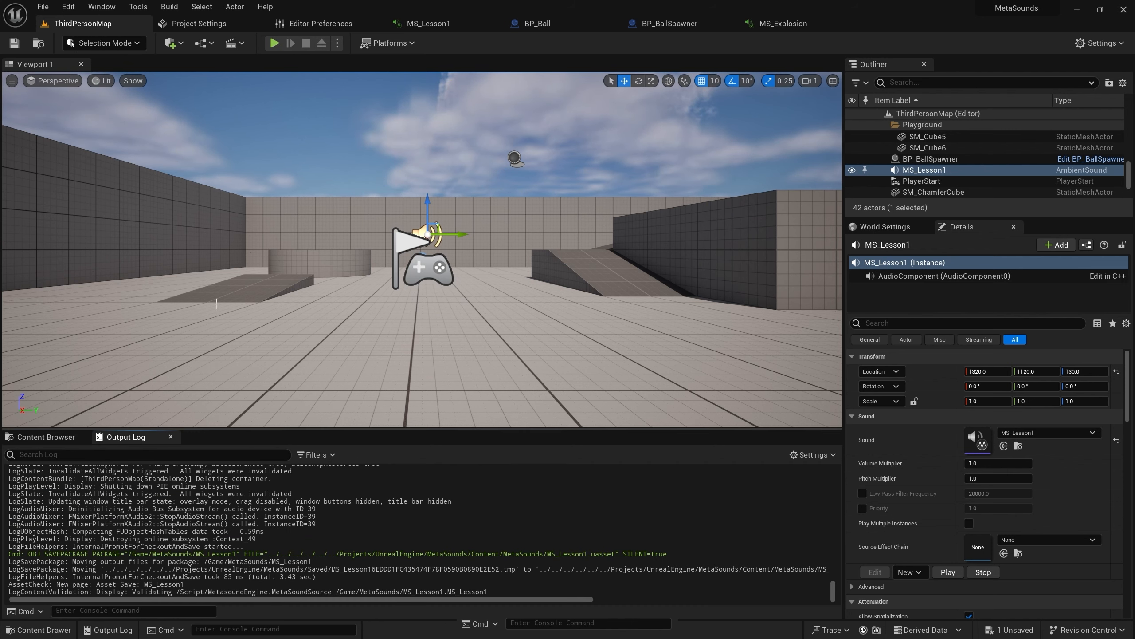
# Play-test the level, running the character past and away from the MS_Lesson1 sound to check the logged distance values, and stop the session
pyautogui.click(275, 43)
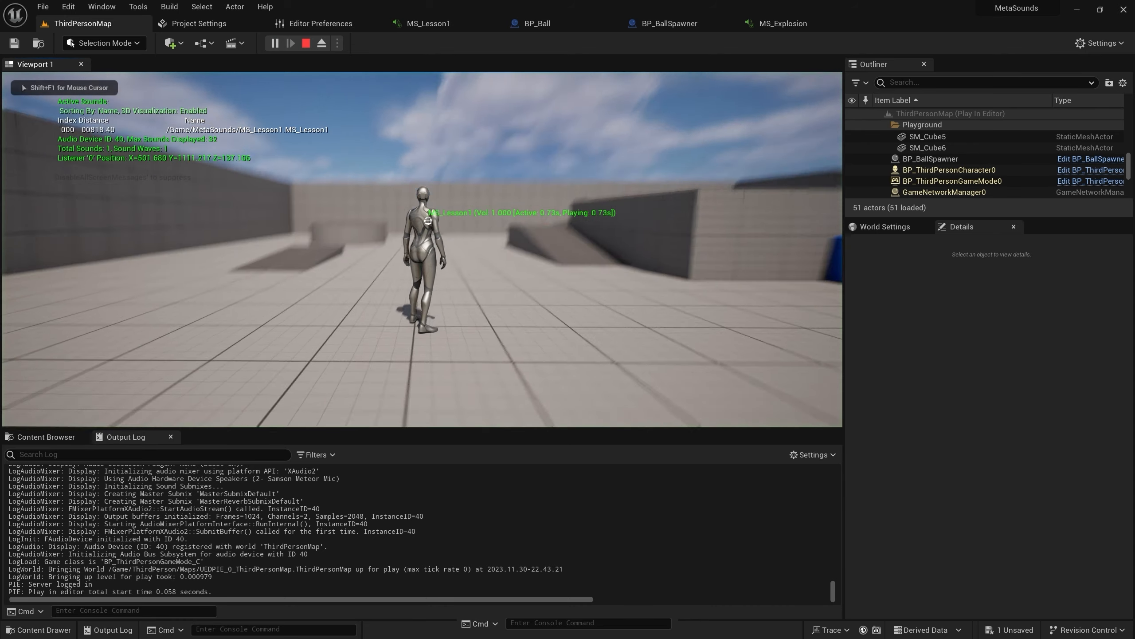
pyautogui.press('w')
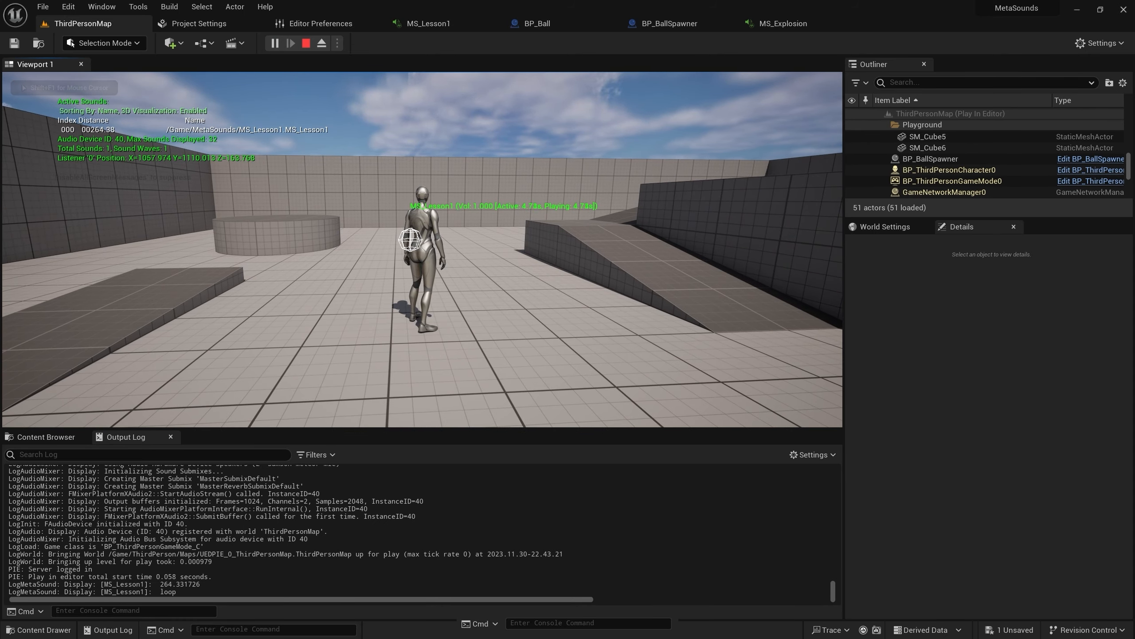
pyautogui.press('w')
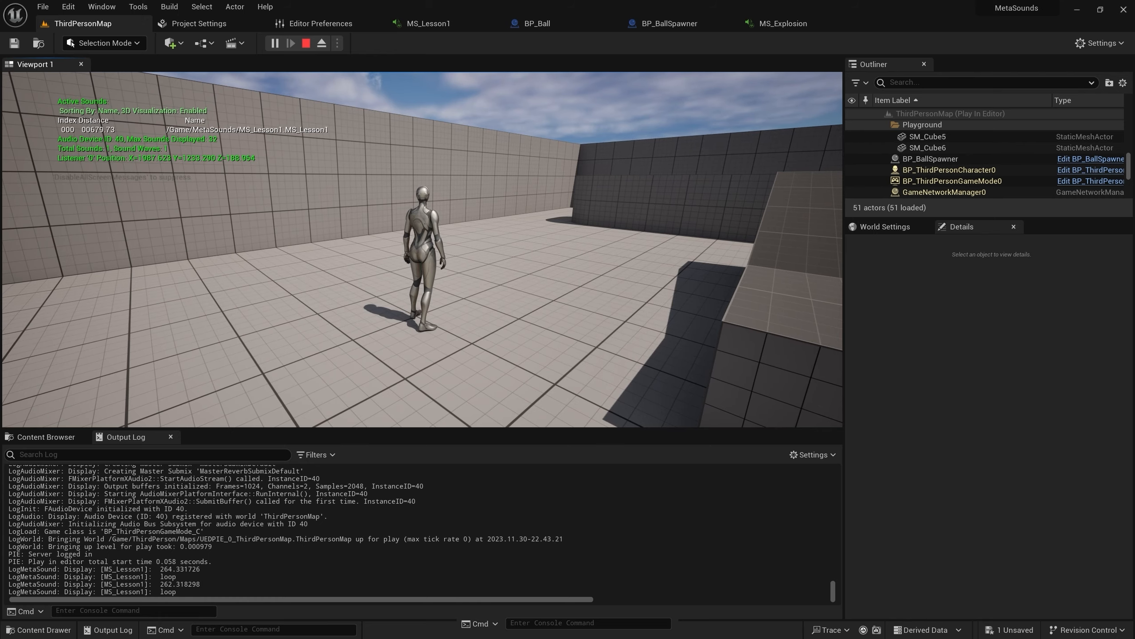
pyautogui.press('w')
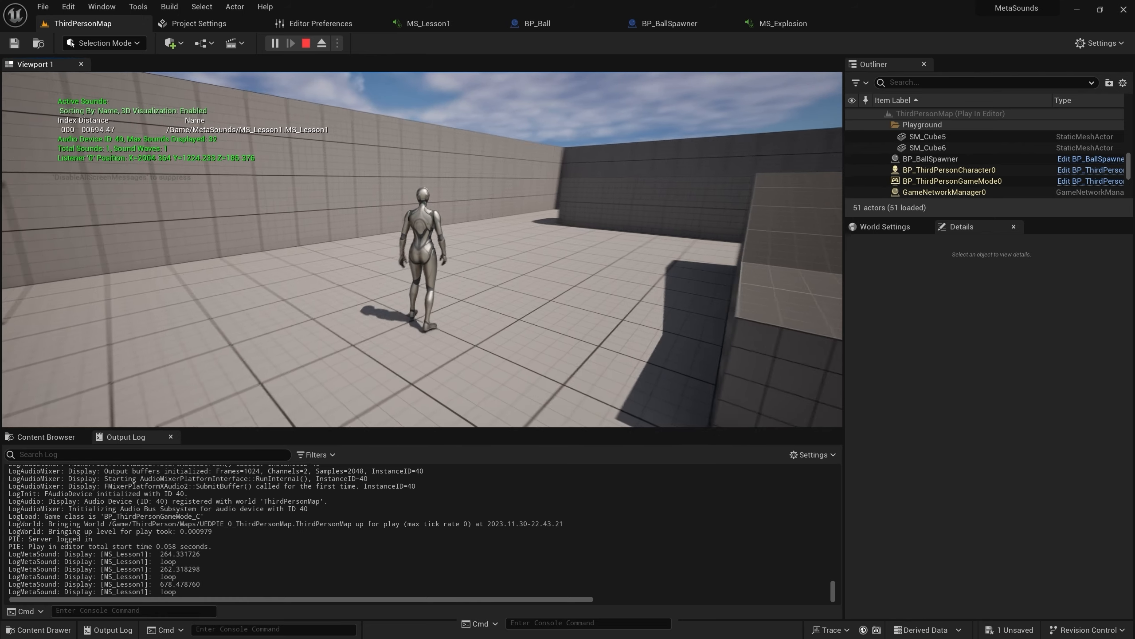
pyautogui.press('w')
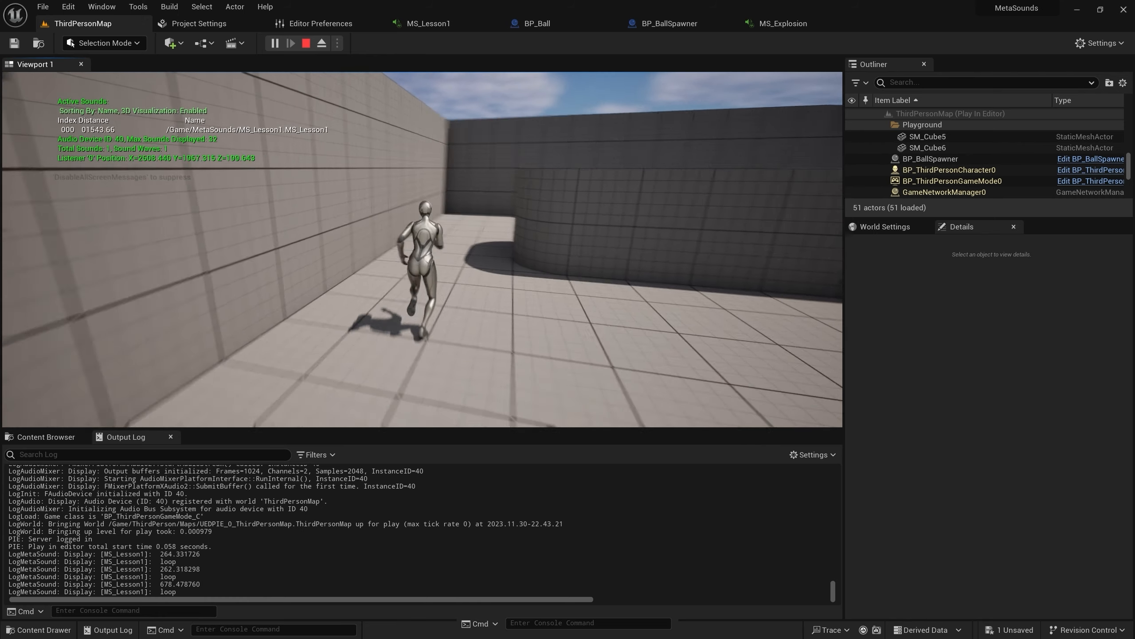
pyautogui.press('w')
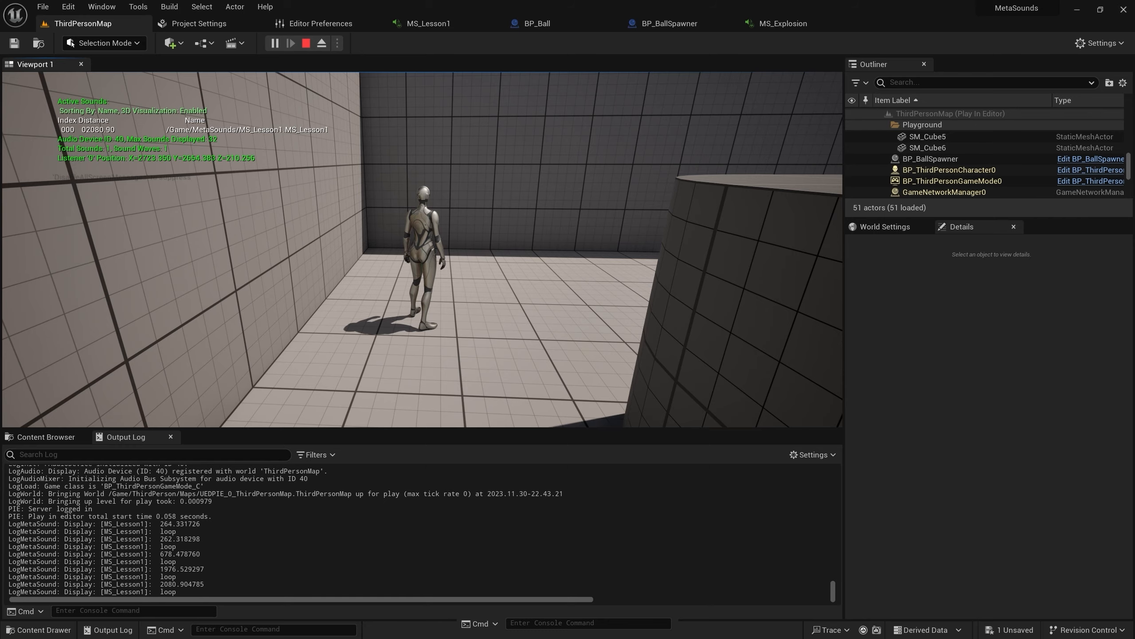
pyautogui.press('Escape')
# In MS_Lesson1, move the Distance input node below the second Wave Player and connect it to Gain 0 of the Mono Mixer
pyautogui.click(474, 23)
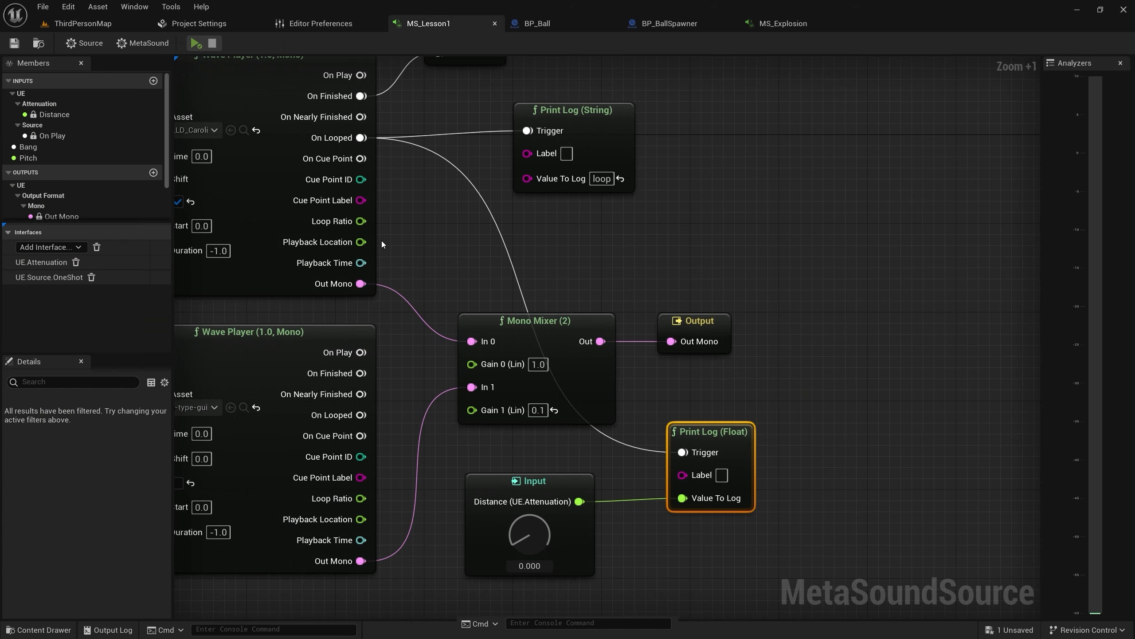
pyautogui.moveTo(479, 410); pyautogui.dragTo(553, 188, button='right')
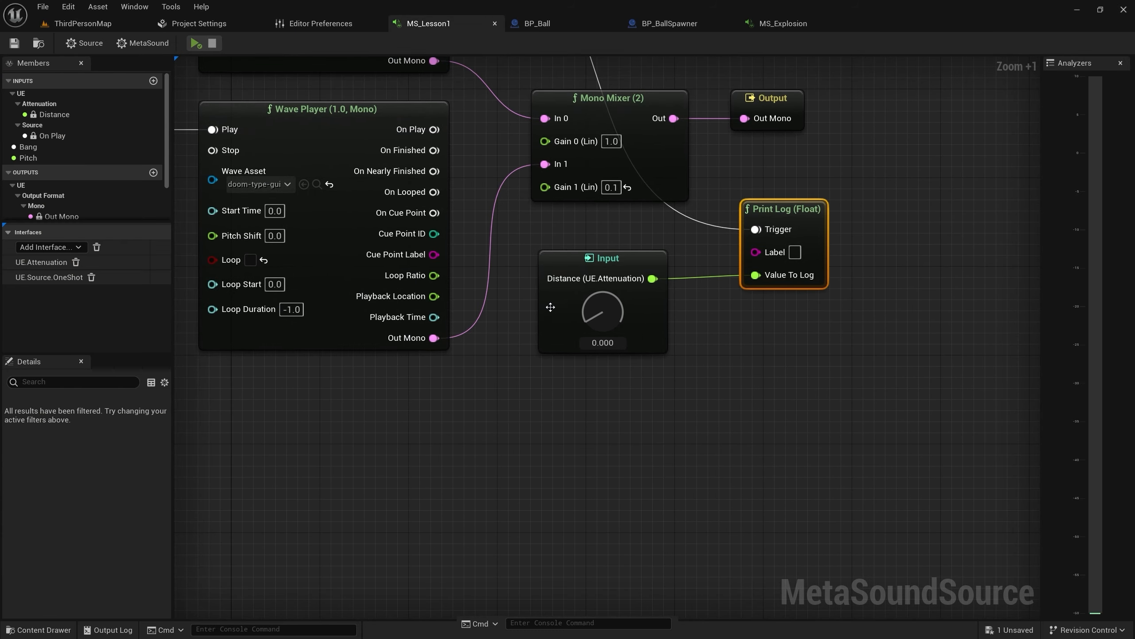
pyautogui.moveTo(344, 419); pyautogui.dragTo(344, 419, button='right')
pyautogui.moveTo(599, 313)
pyautogui.mouseDown()
pyautogui.moveTo(614, 292)
pyautogui.moveTo(583, 301)
pyautogui.mouseUp()
pyautogui.moveTo(602, 263); pyautogui.dragTo(372, 389)
pyautogui.moveTo(597, 258); pyautogui.dragTo(515, 300, button='right')
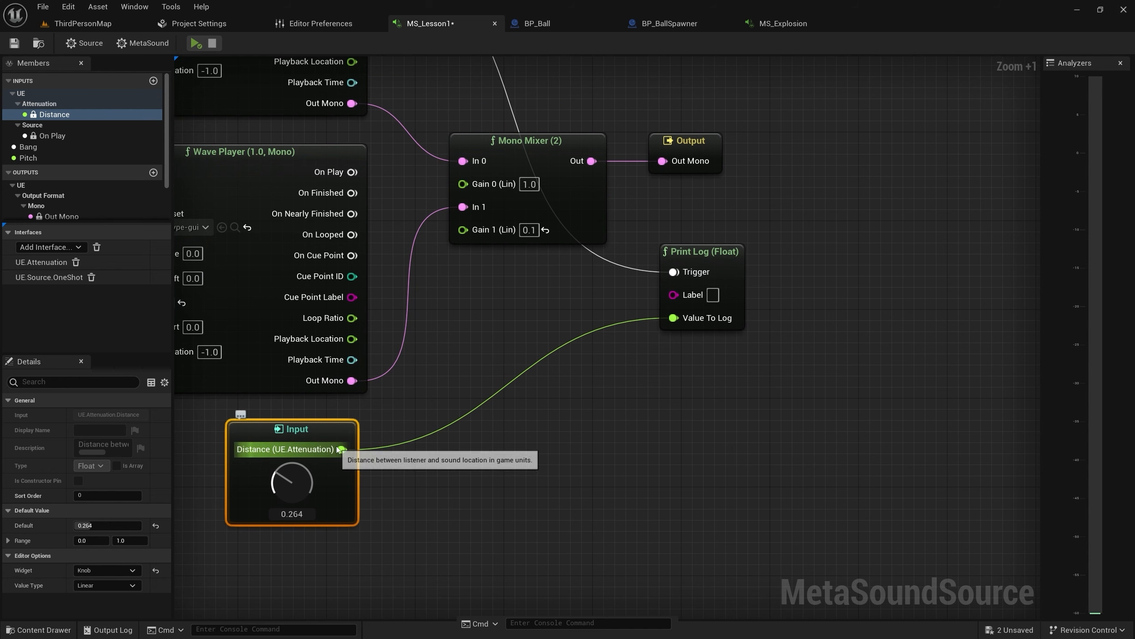
pyautogui.moveTo(342, 449); pyautogui.dragTo(475, 188)
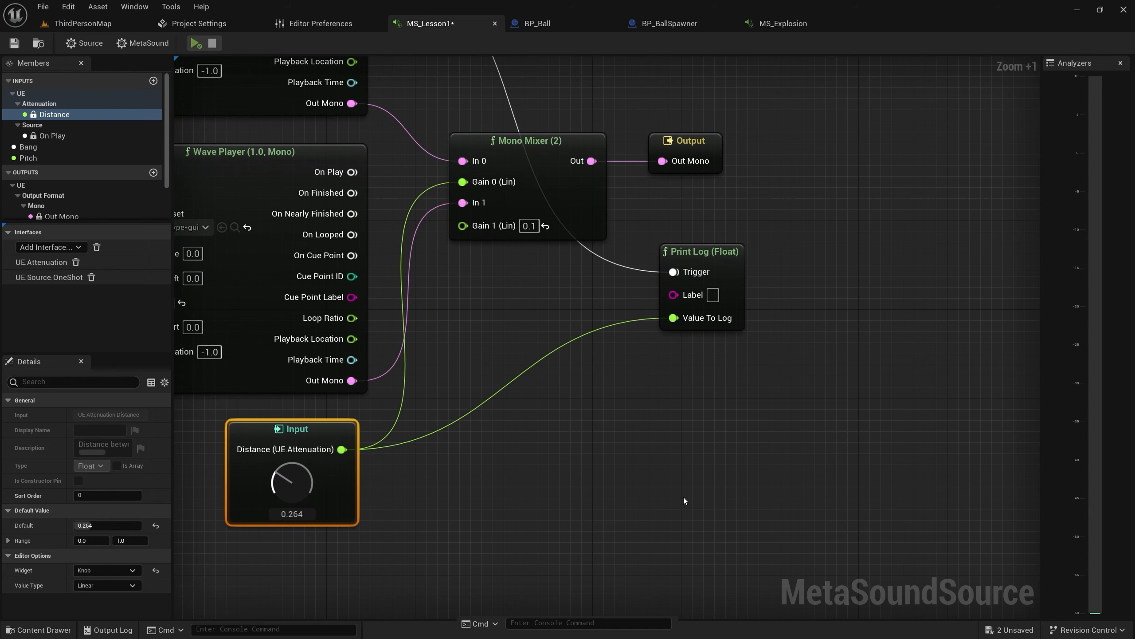
# Add a Map Range (Float) node fed by Distance and connect its Out Value to the Mono Mixer's Gain 0
pyautogui.moveTo(536, 451); pyautogui.dragTo(518, 397, button='right')
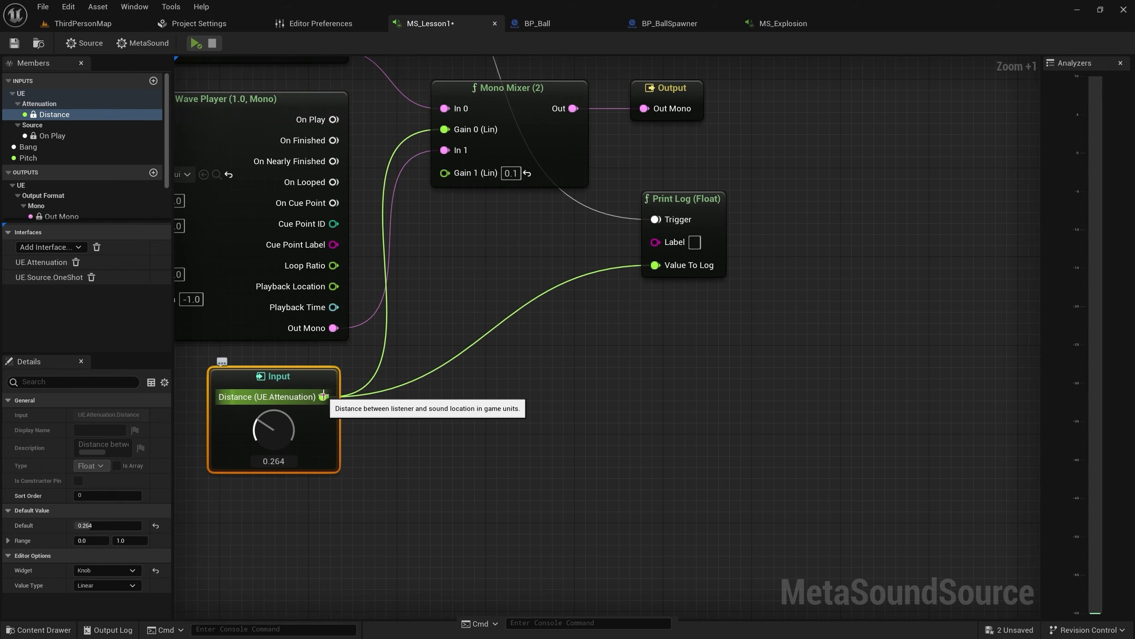
pyautogui.moveTo(324, 397); pyautogui.dragTo(454, 399)
pyautogui.write('map')
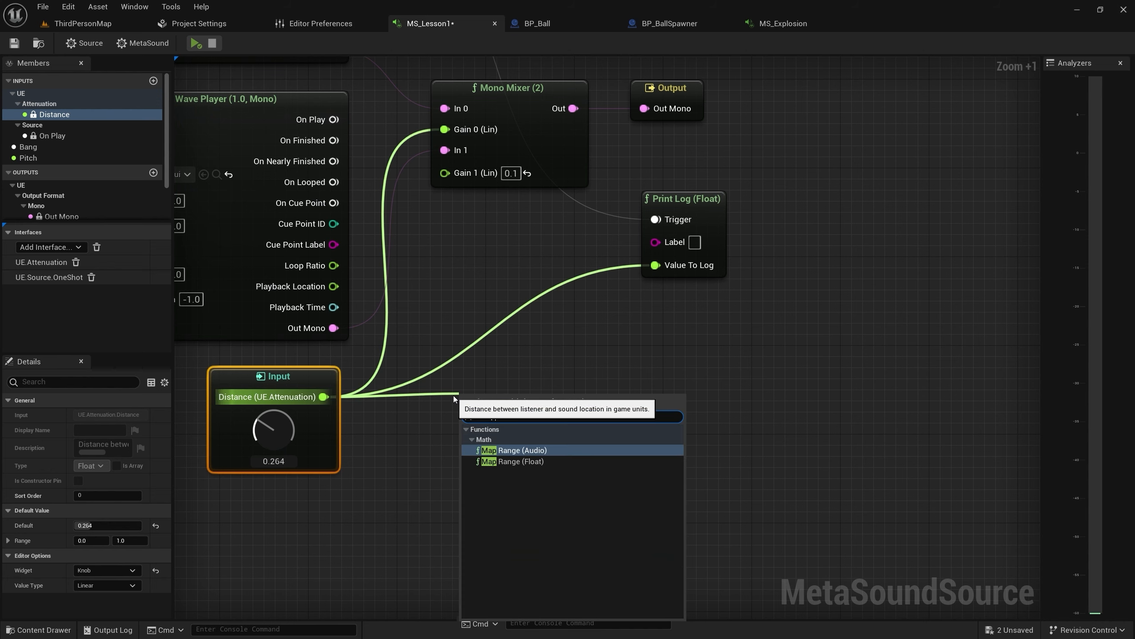
pyautogui.click(523, 461)
pyautogui.moveTo(528, 407); pyautogui.dragTo(477, 370)
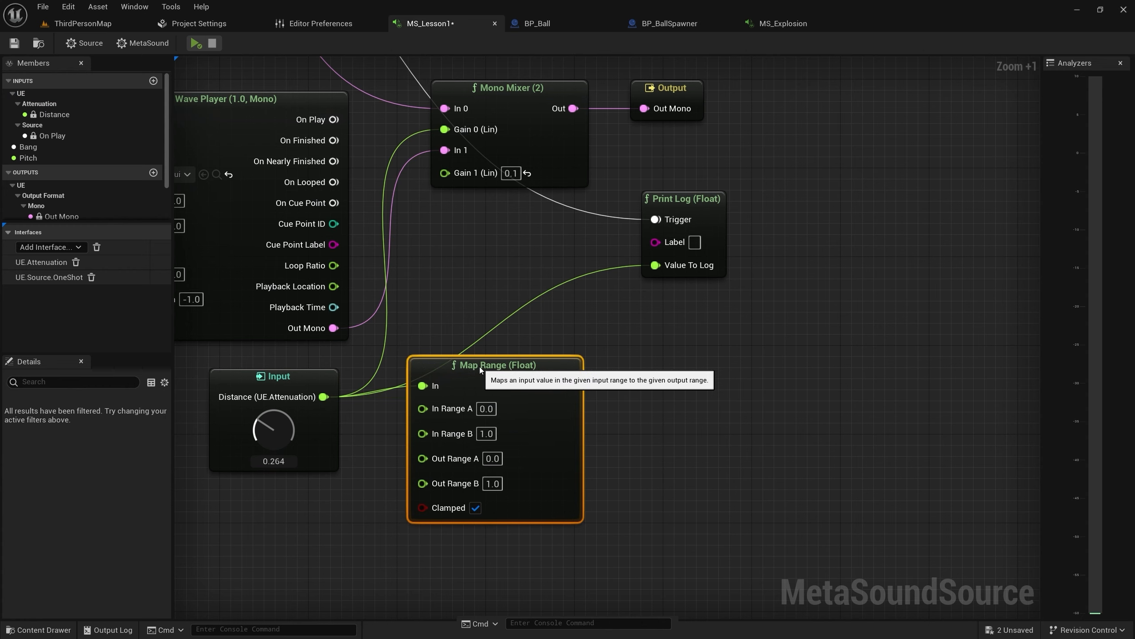
pyautogui.moveTo(566, 385); pyautogui.dragTo(444, 130)
pyautogui.moveTo(474, 379); pyautogui.dragTo(439, 328, button='right')
pyautogui.moveTo(438, 327); pyautogui.dragTo(405, 339)
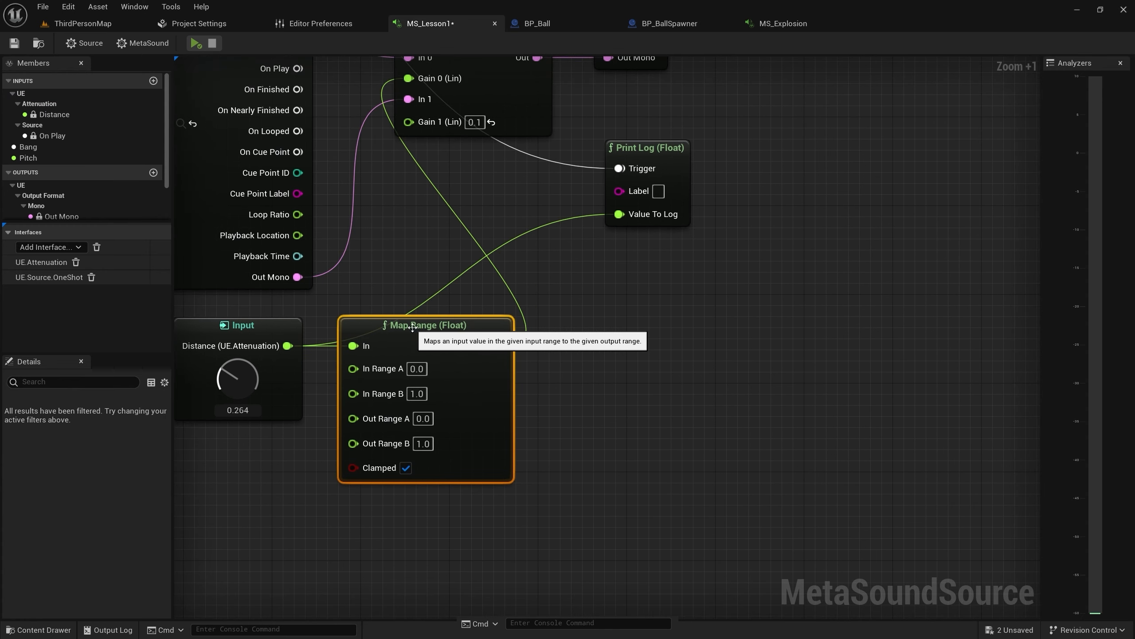
# Set the Map Range node's In Range A to 200 and In Range B to 2000
pyautogui.scroll(4, 331, 370)
pyautogui.scroll(1, 332, 370)
pyautogui.moveTo(331, 370); pyautogui.dragTo(433, 350, button='right')
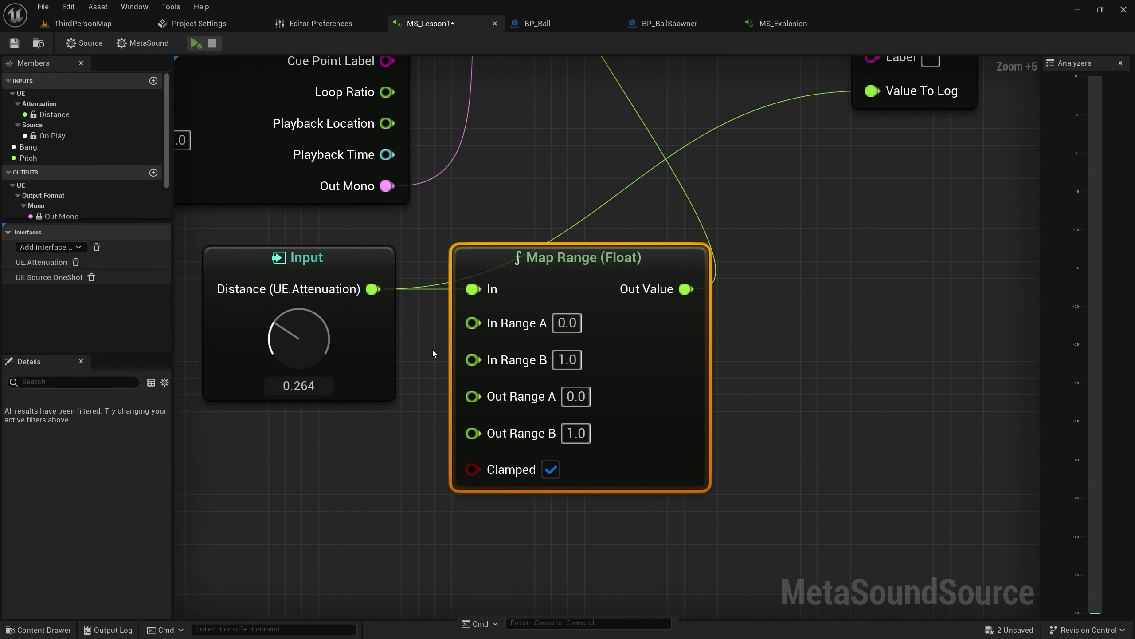
pyautogui.click(567, 323)
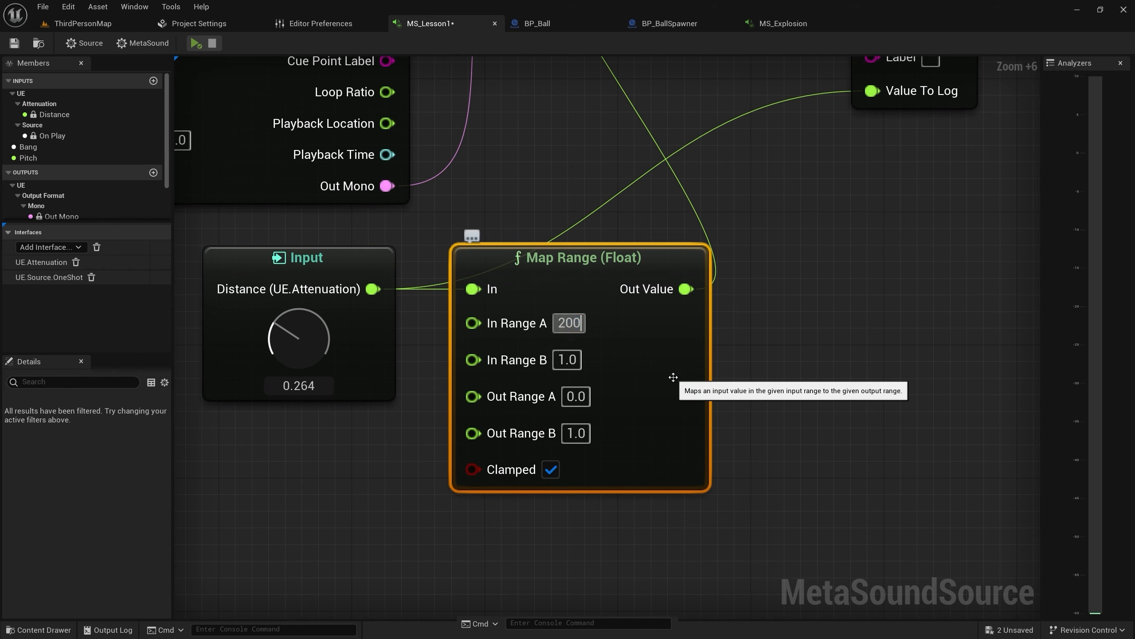
pyautogui.press('Return')
pyautogui.click(572, 363)
pyautogui.write('2000')
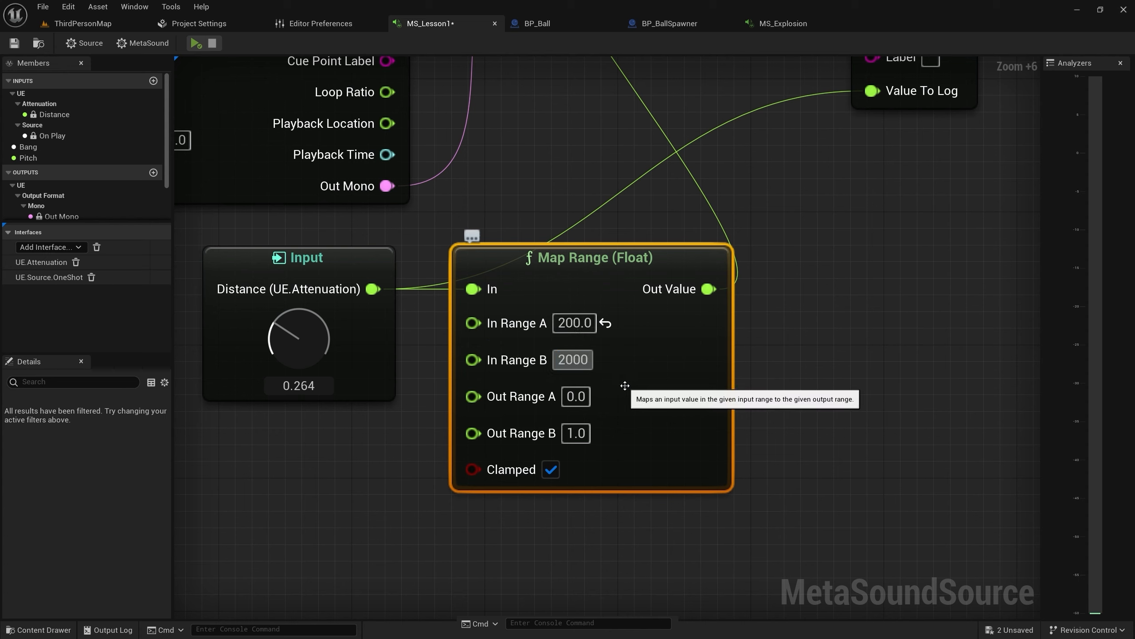
pyautogui.press('Return')
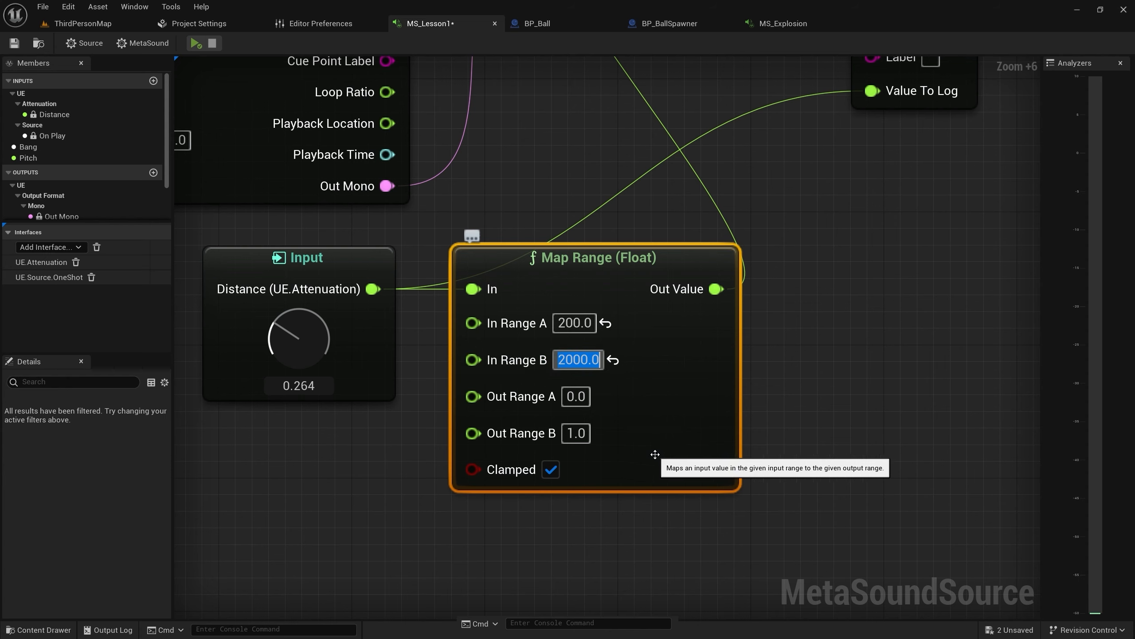
# Set the Map Range node's Out Range A to 1 and Out Range B to 0, and save MS_Lesson1
pyautogui.click(575, 396)
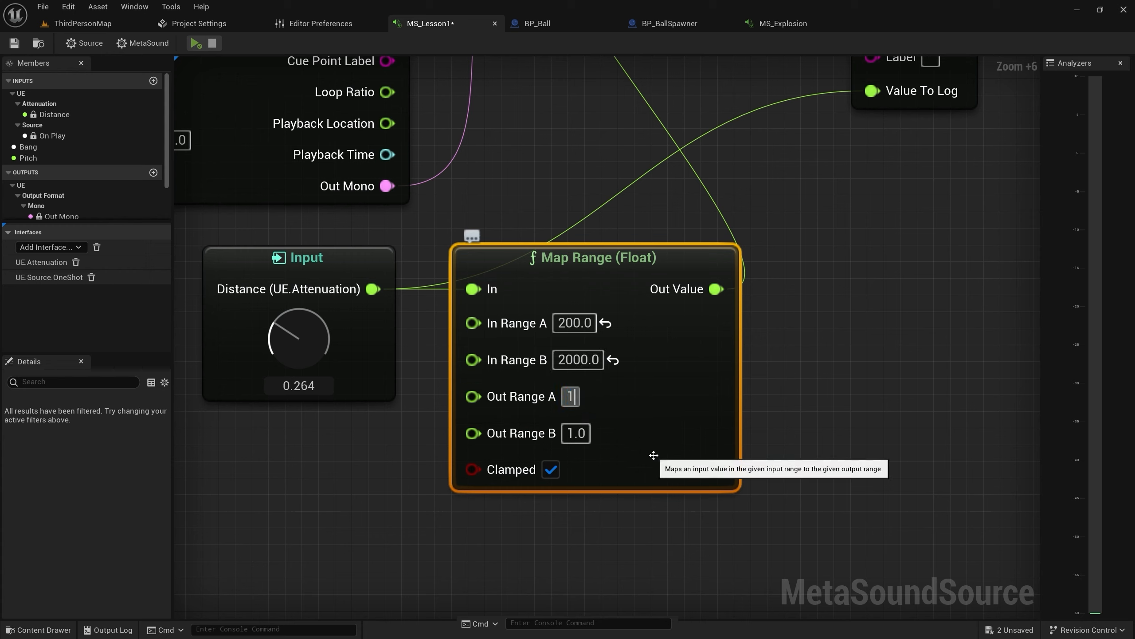
pyautogui.press('Tab')
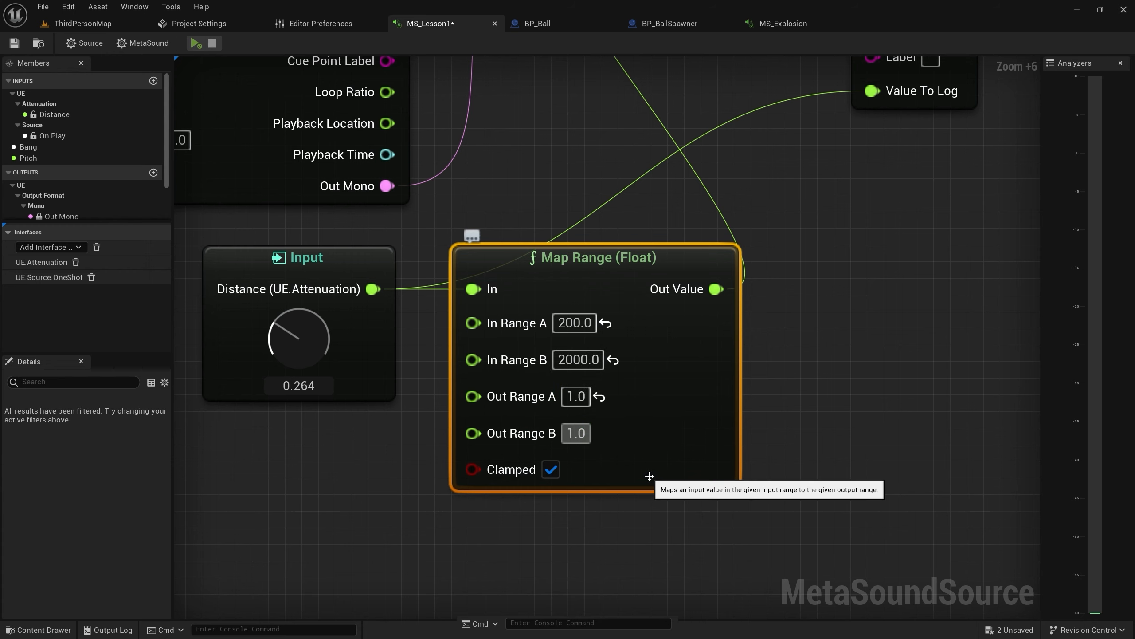
pyautogui.press('BackSpace')
pyautogui.press('Return')
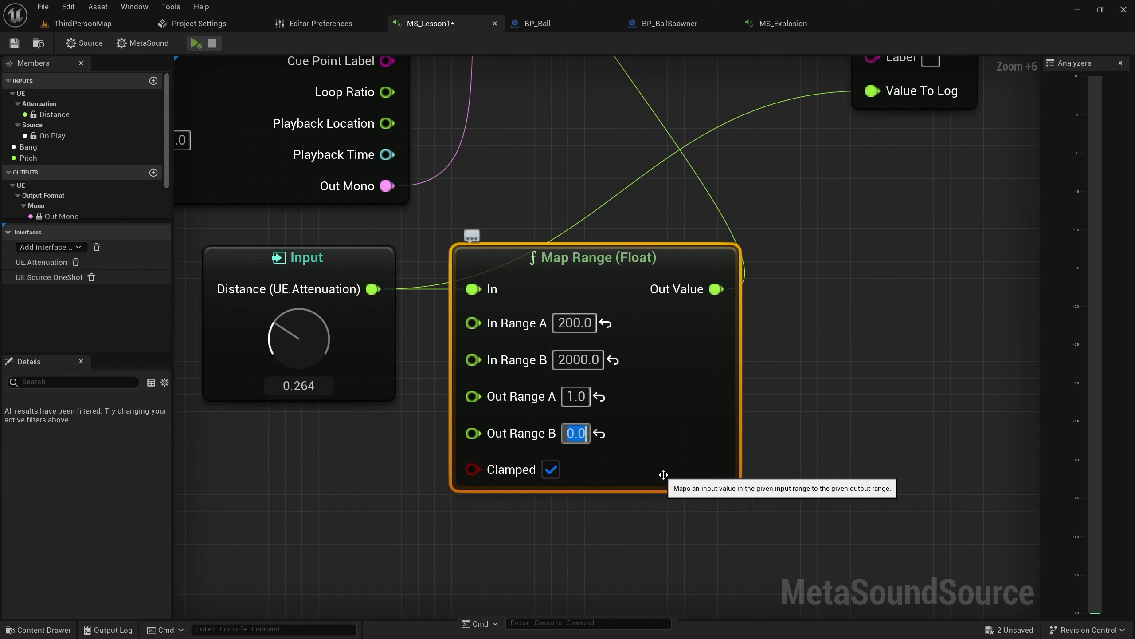
pyautogui.click(14, 44)
# Play-test ThirdPersonMap, running the character away from and back to the MS_Lesson1 sound to check its distance-based volume, and stop the session
pyautogui.moveTo(617, 159); pyautogui.dragTo(451, 343, button='right')
pyautogui.scroll(-2, 412, 209)
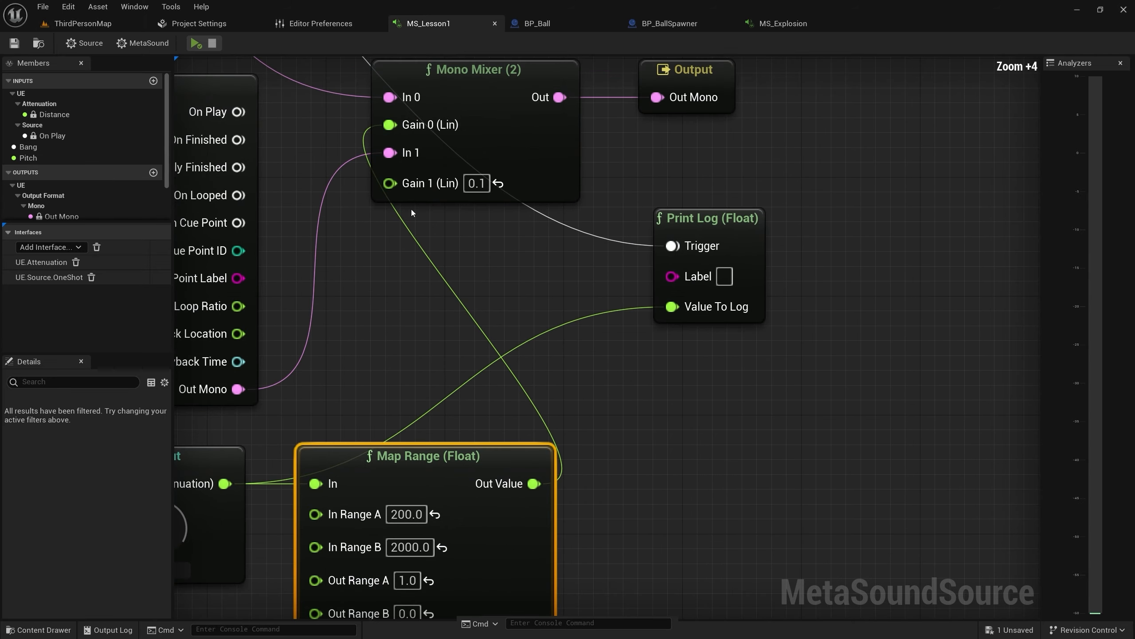
pyautogui.moveTo(374, 313); pyautogui.dragTo(471, 231, button='right')
pyautogui.scroll(-2, 319, 366)
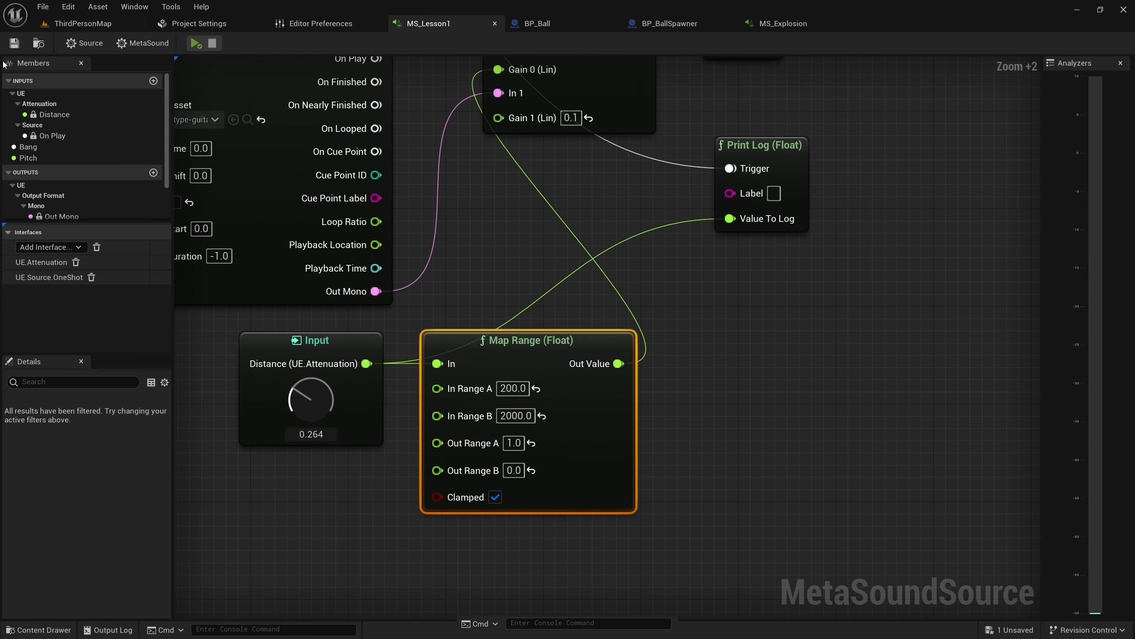
pyautogui.click(90, 23)
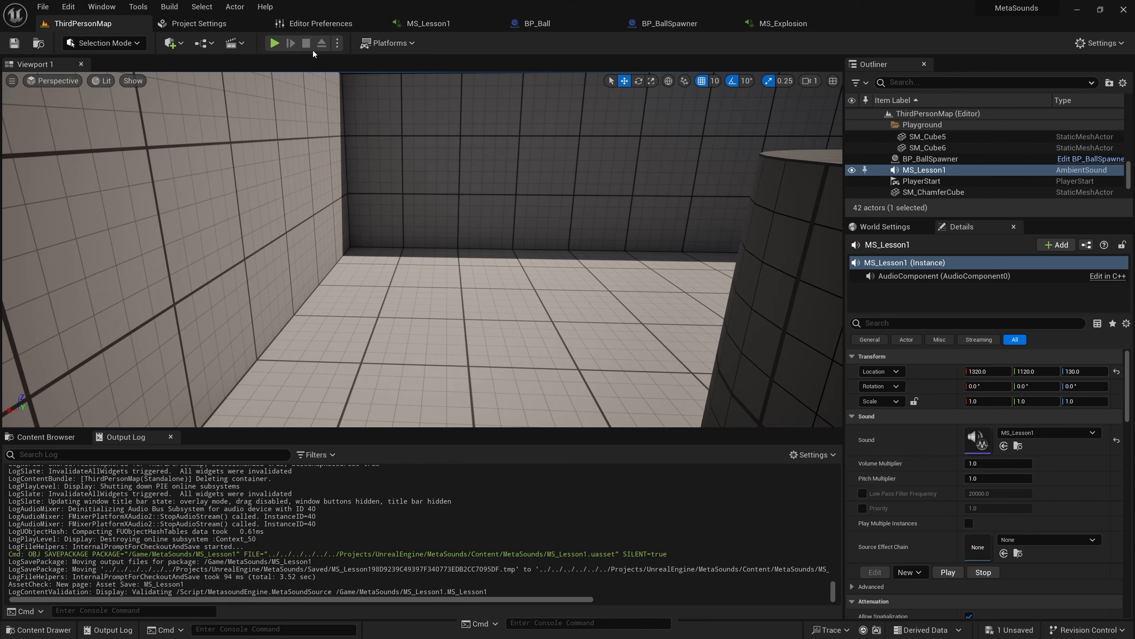
pyautogui.click(274, 43)
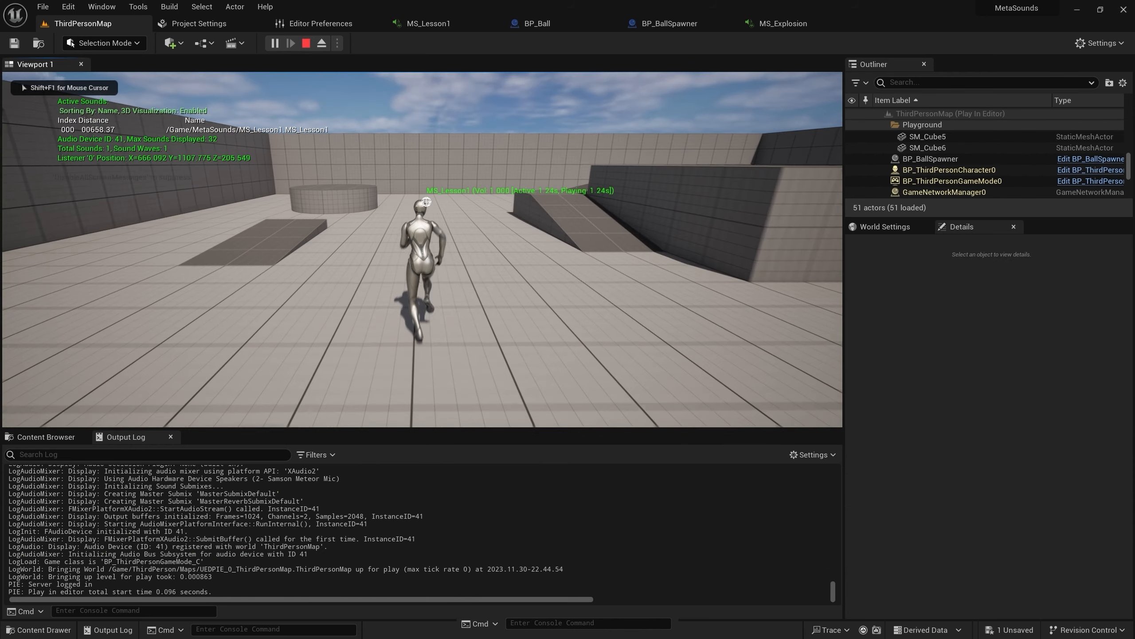
pyautogui.press('w')
pyautogui.press('w')
pyautogui.press('d')
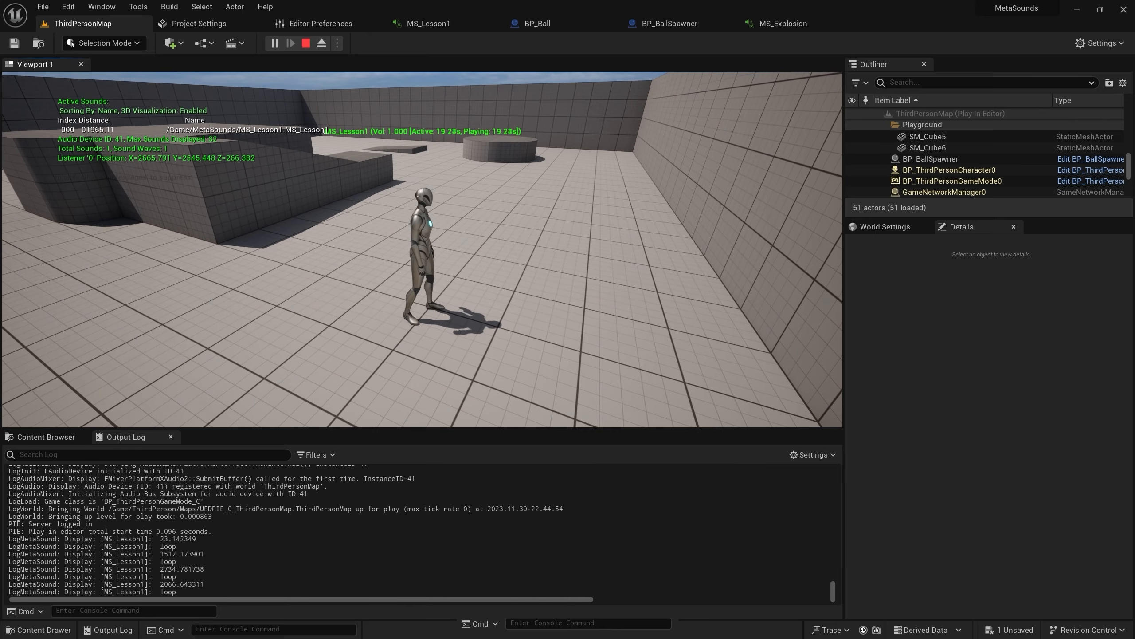
pyautogui.press('w')
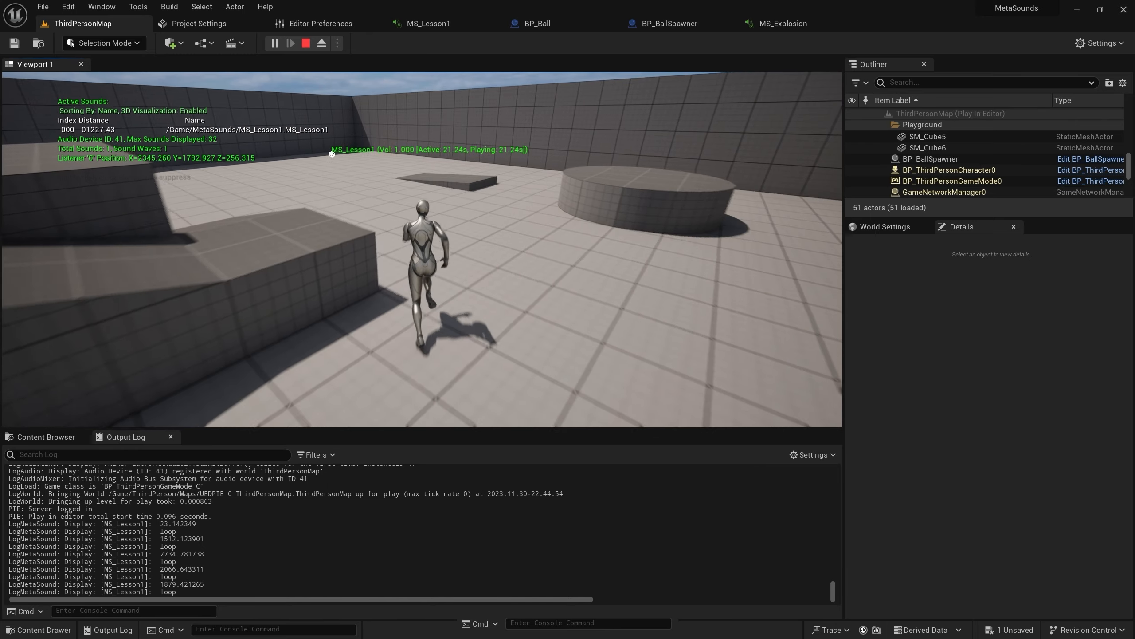
pyautogui.press('w')
pyautogui.press('w')
pyautogui.press('Escape')
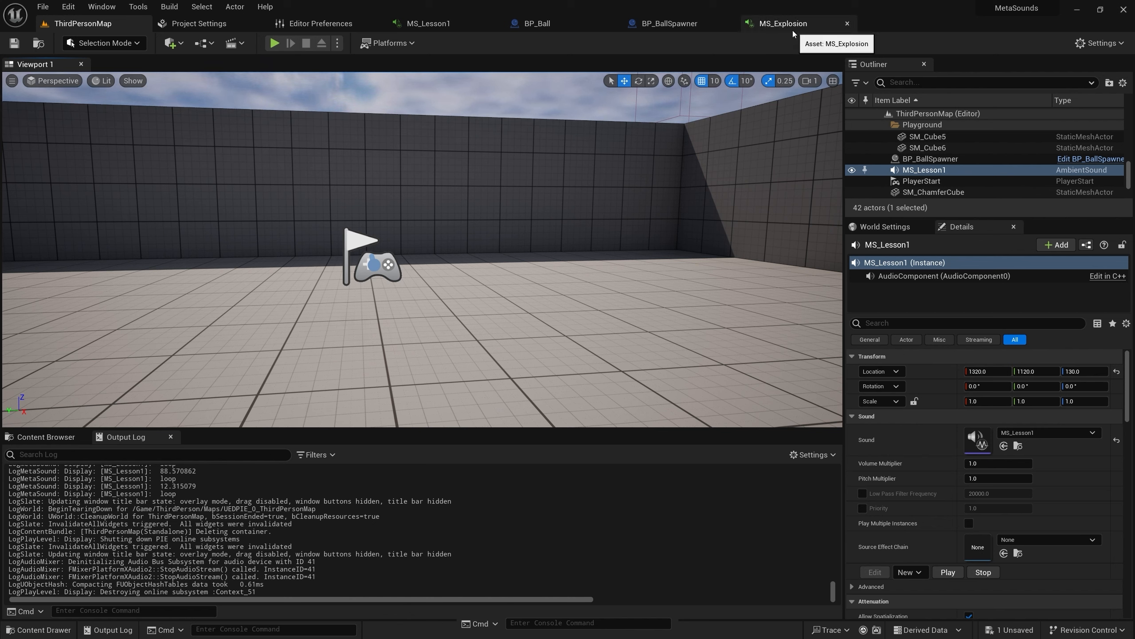
# Copy the Map Range (Float) node from MS_Lesson1 into the MS_Explosion graph, below the Size input
pyautogui.click(432, 29)
pyautogui.scroll(-1, 522, 226)
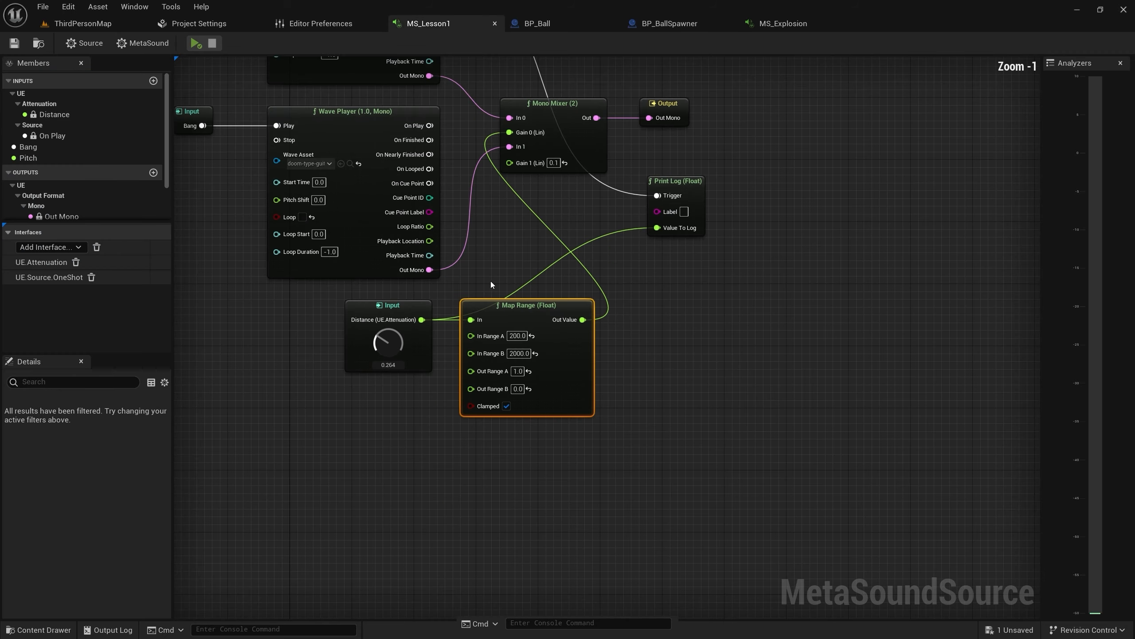
pyautogui.moveTo(491, 280); pyautogui.dragTo(528, 293, button='right')
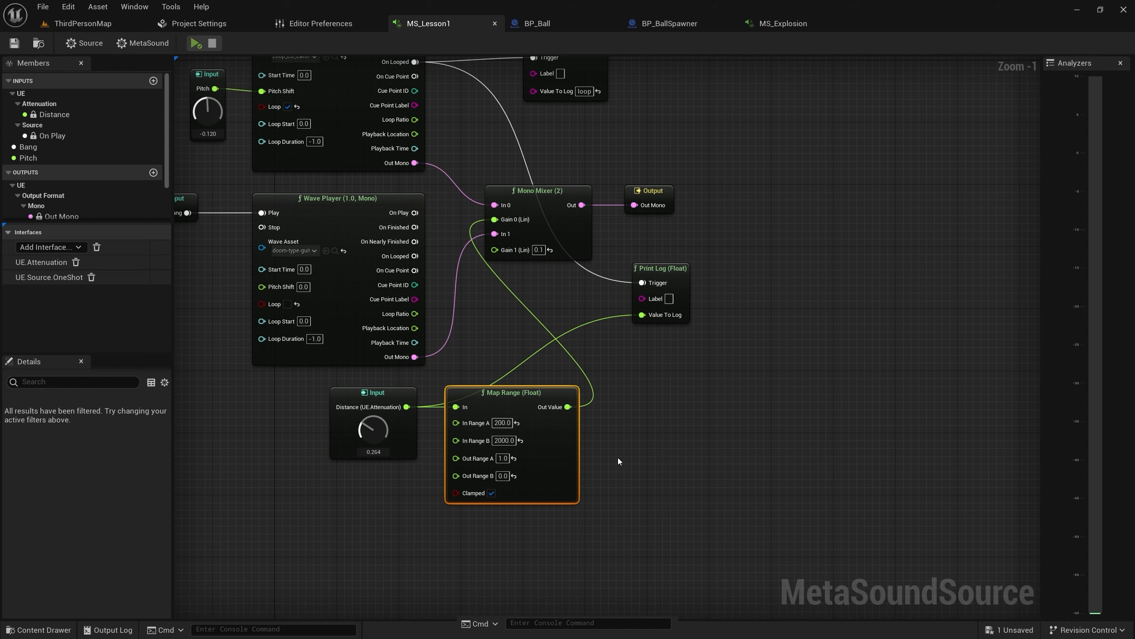
pyautogui.click(777, 29)
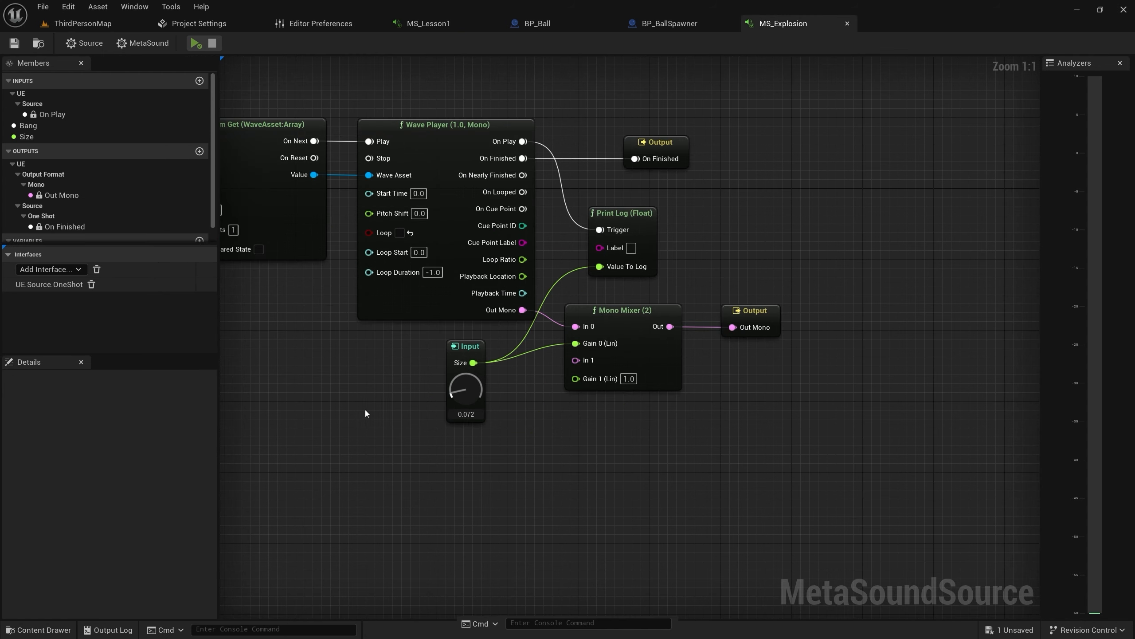
pyautogui.moveTo(365, 413); pyautogui.dragTo(397, 318, button='right')
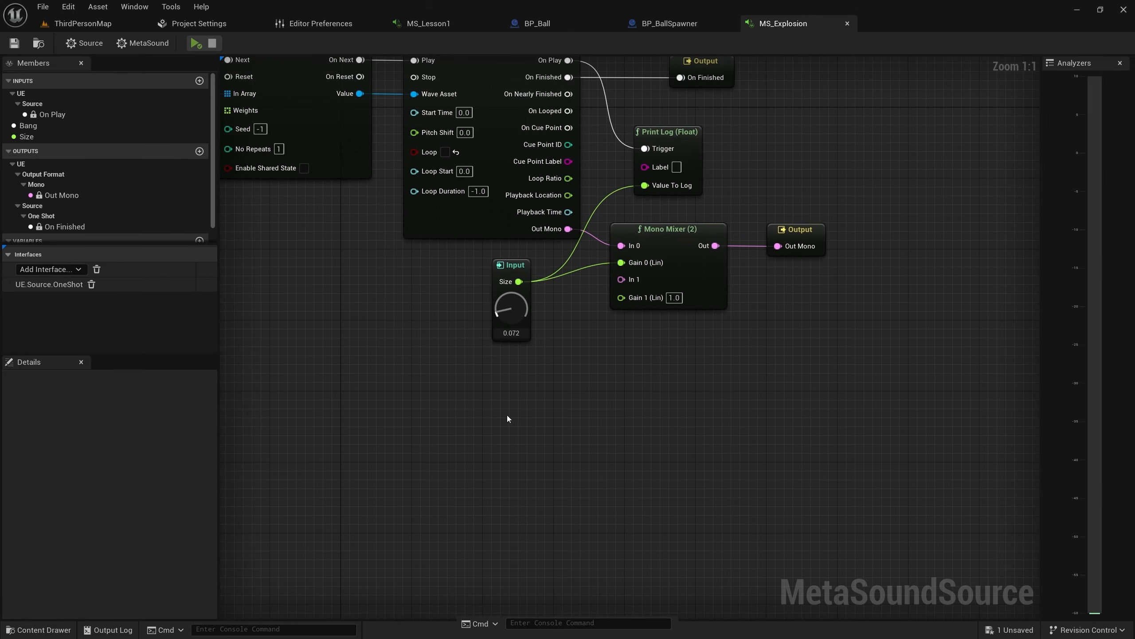
pyautogui.scroll(2, 507, 419)
pyautogui.hotkey('ctrl', 'v')
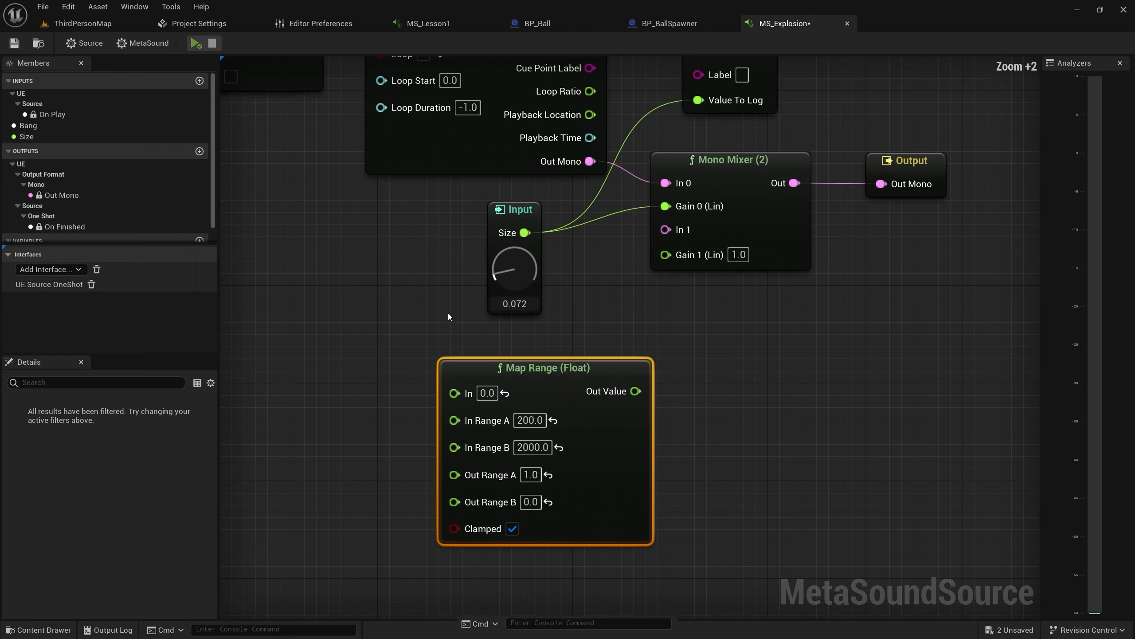
# Add the UE.Attenuation interface to MS_Explosion, place its Distance input in the graph, and connect it to the Map Range node's In
pyautogui.moveTo(365, 273); pyautogui.dragTo(402, 253, button='right')
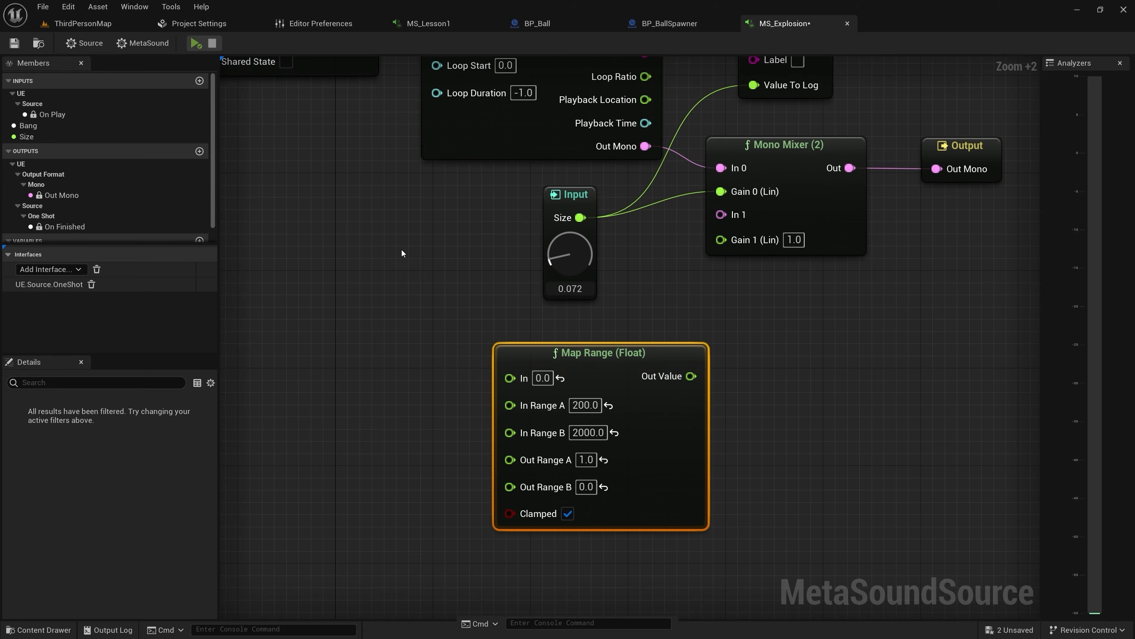
pyautogui.click(78, 270)
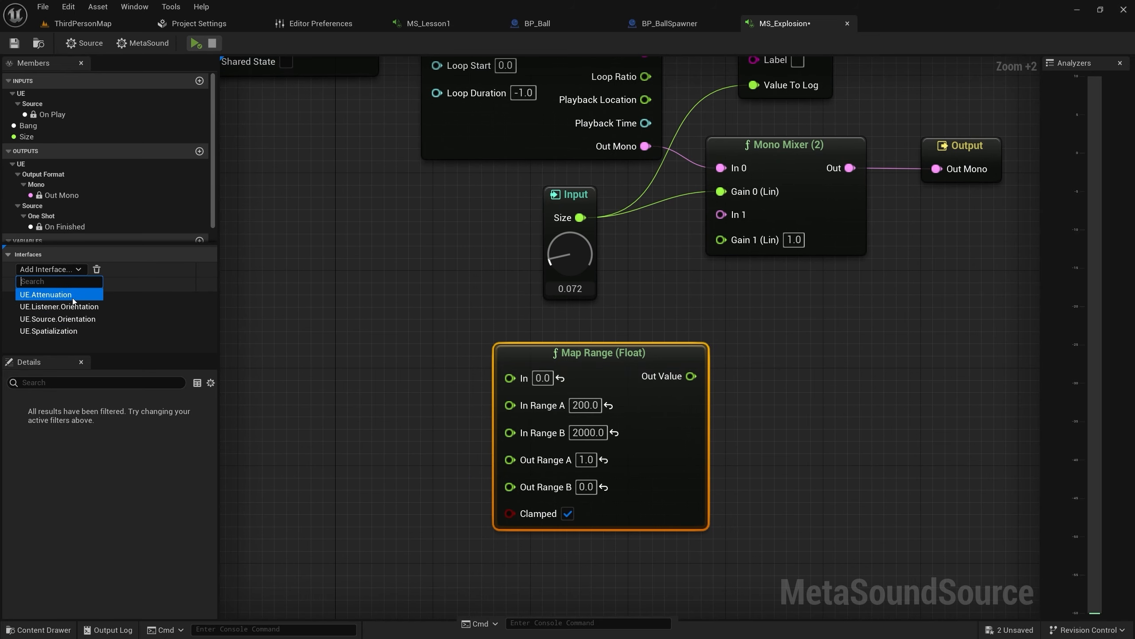
pyautogui.click(45, 295)
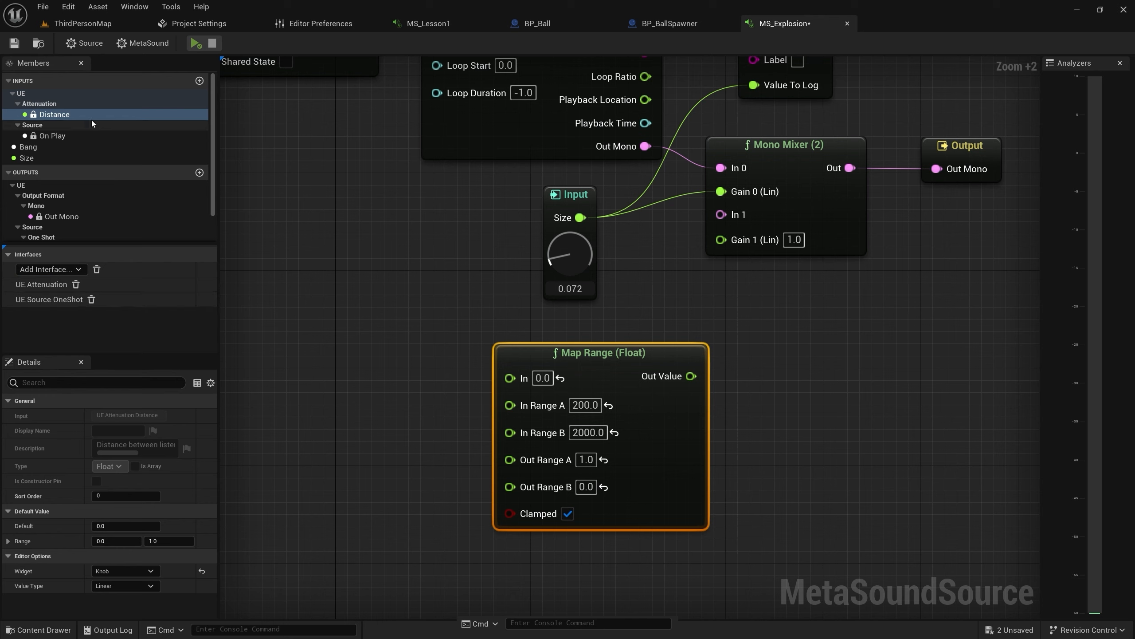
pyautogui.moveTo(81, 119); pyautogui.dragTo(288, 340)
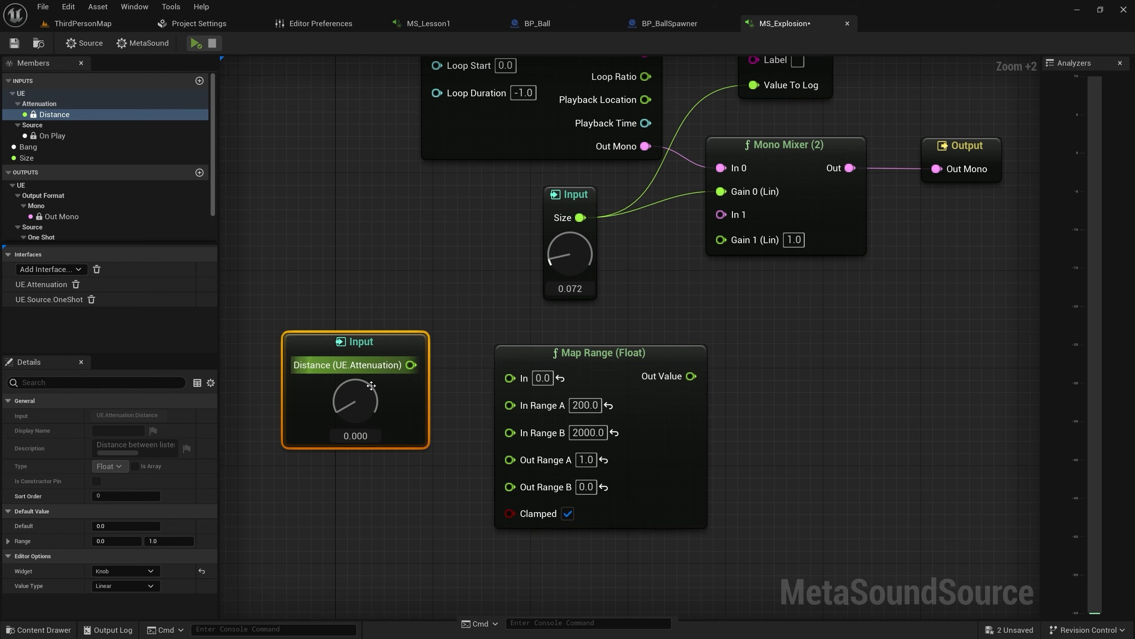
pyautogui.moveTo(410, 364); pyautogui.dragTo(527, 352)
# Shift the Mono Mixer (2) and Out Mono output nodes farther from the Size input to make room in the graph
pyautogui.moveTo(694, 309); pyautogui.dragTo(474, 335, button='right')
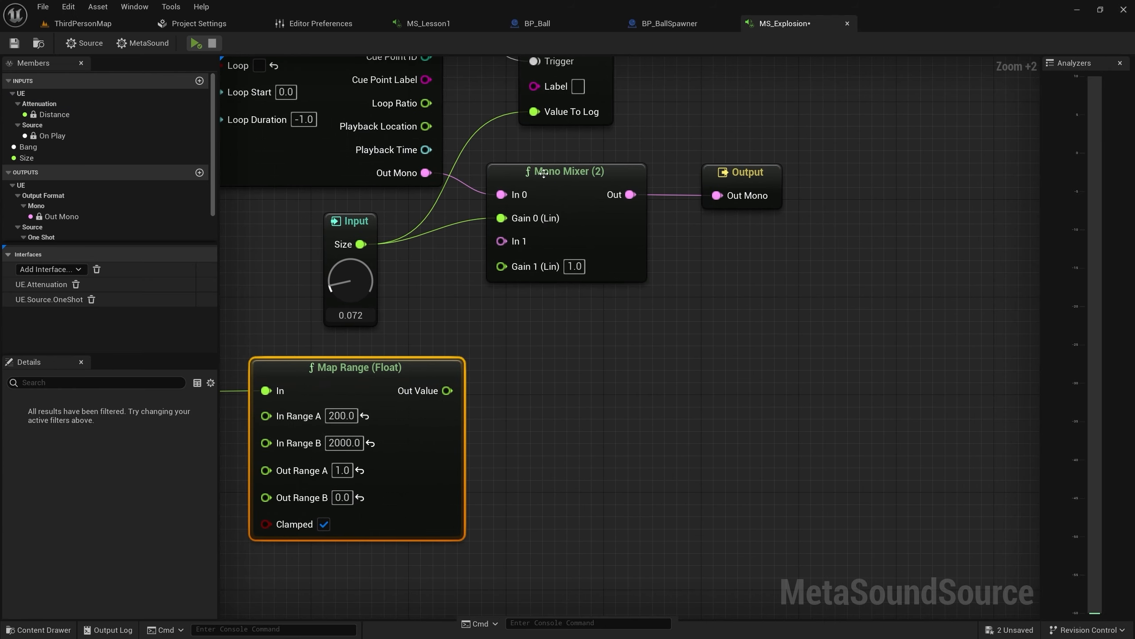
pyautogui.moveTo(597, 337); pyautogui.dragTo(802, 366, button='right')
pyautogui.moveTo(492, 238); pyautogui.dragTo(454, 237)
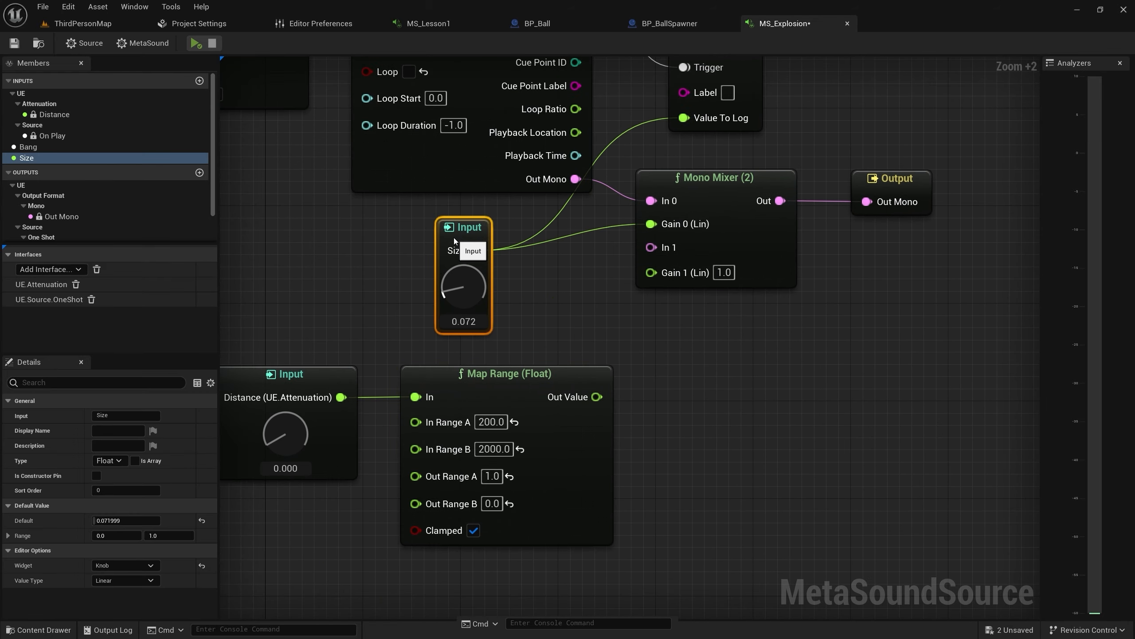
pyautogui.moveTo(699, 212); pyautogui.dragTo(690, 187)
pyautogui.moveTo(689, 185); pyautogui.dragTo(796, 210)
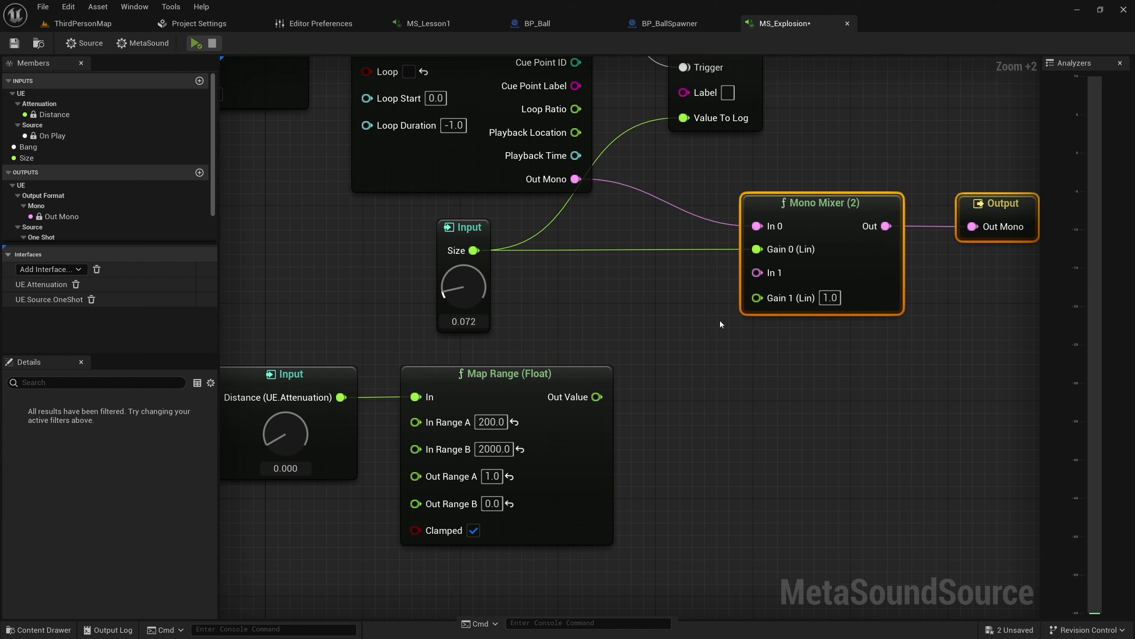
# Multiply Size by the Map Range Out Value with a Multiply (Float) node feeding the mixer's Gain 0, and save MS_Explosion
pyautogui.moveTo(765, 309); pyautogui.dragTo(732, 287, button='right')
pyautogui.moveTo(439, 228); pyautogui.dragTo(584, 311)
pyautogui.write('mul')
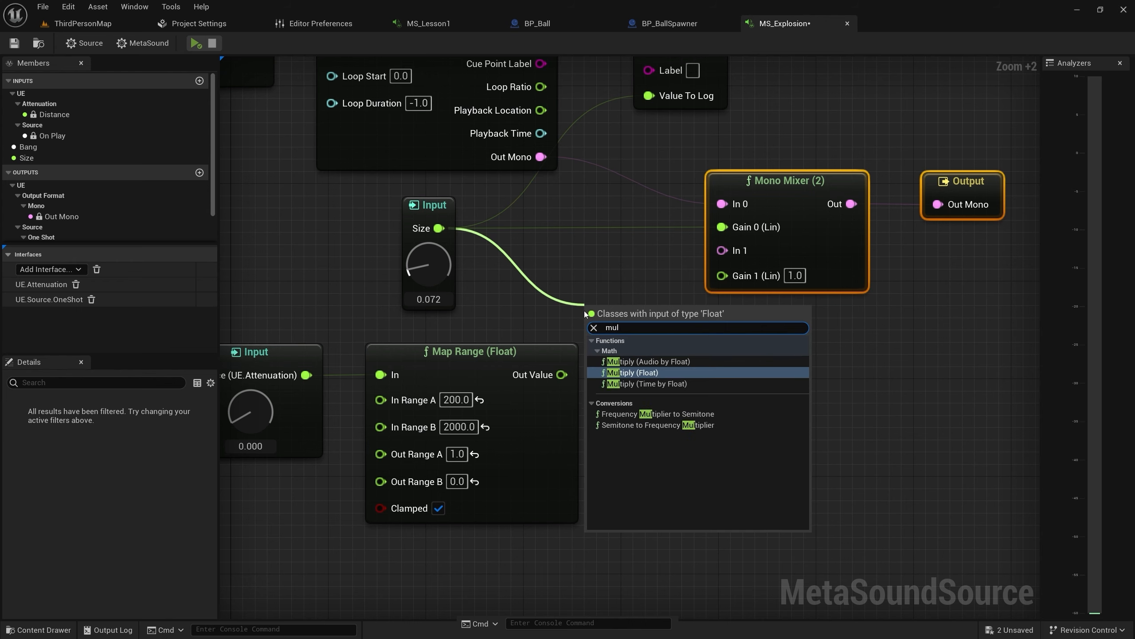
pyautogui.click(632, 373)
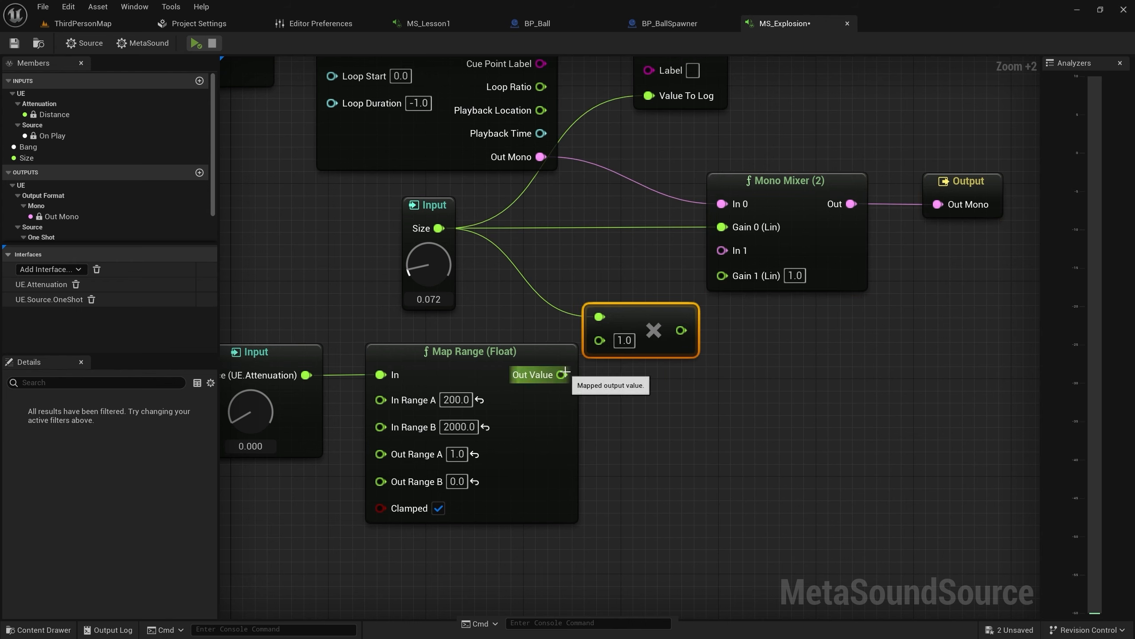
pyautogui.moveTo(563, 375); pyautogui.dragTo(722, 227)
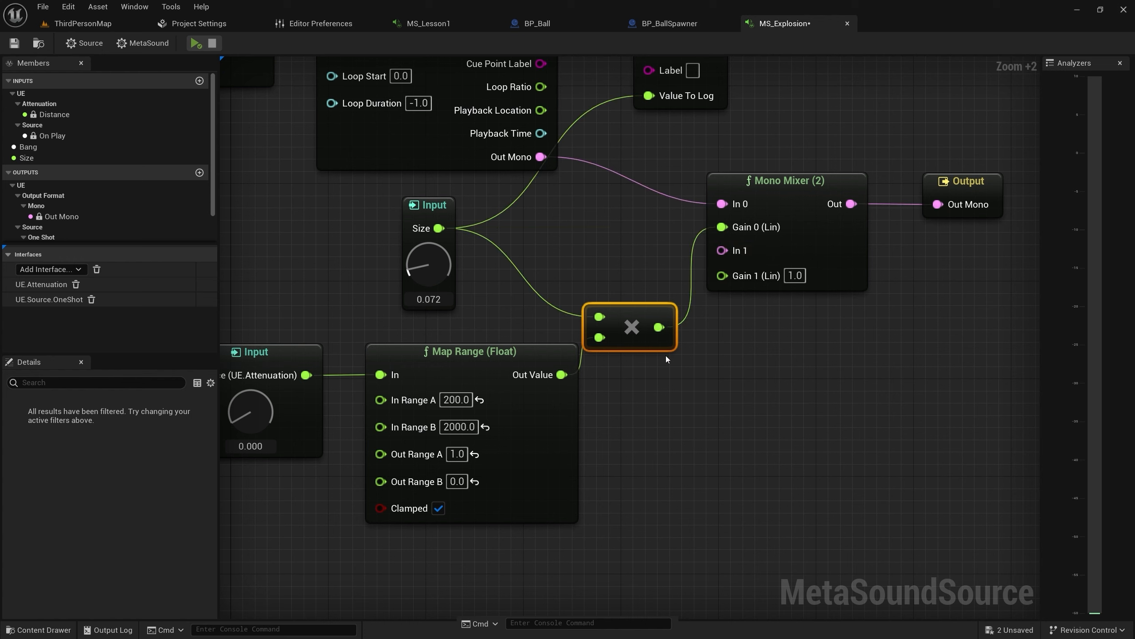
pyautogui.click(14, 43)
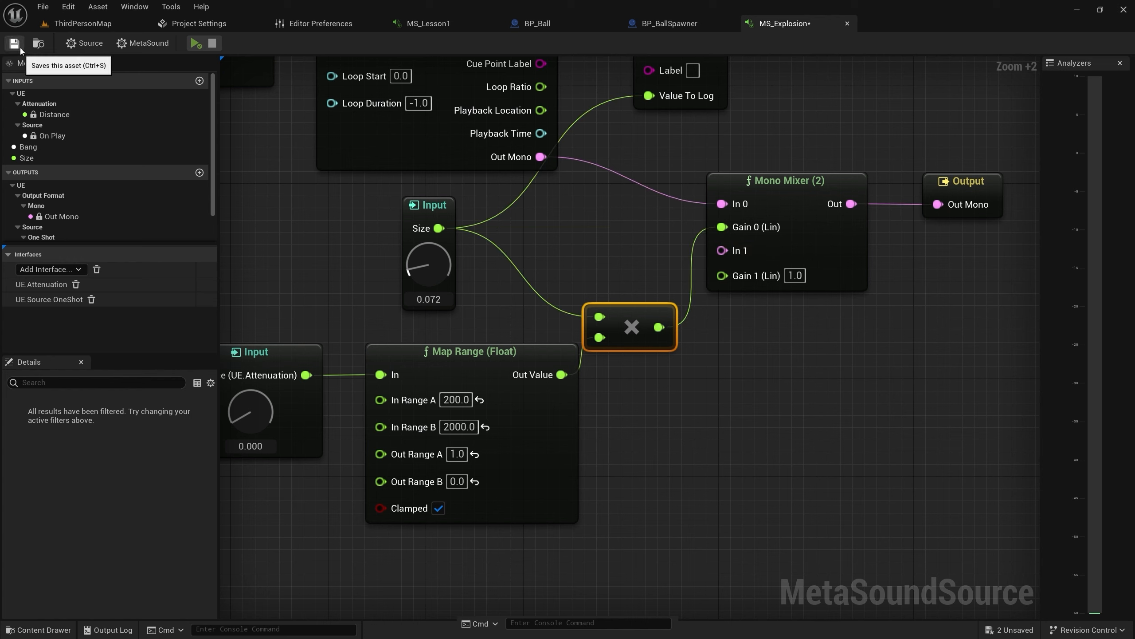
# Delete the MS_Lesson1 ambient sound actor from ThirdPersonMap
pyautogui.click(93, 25)
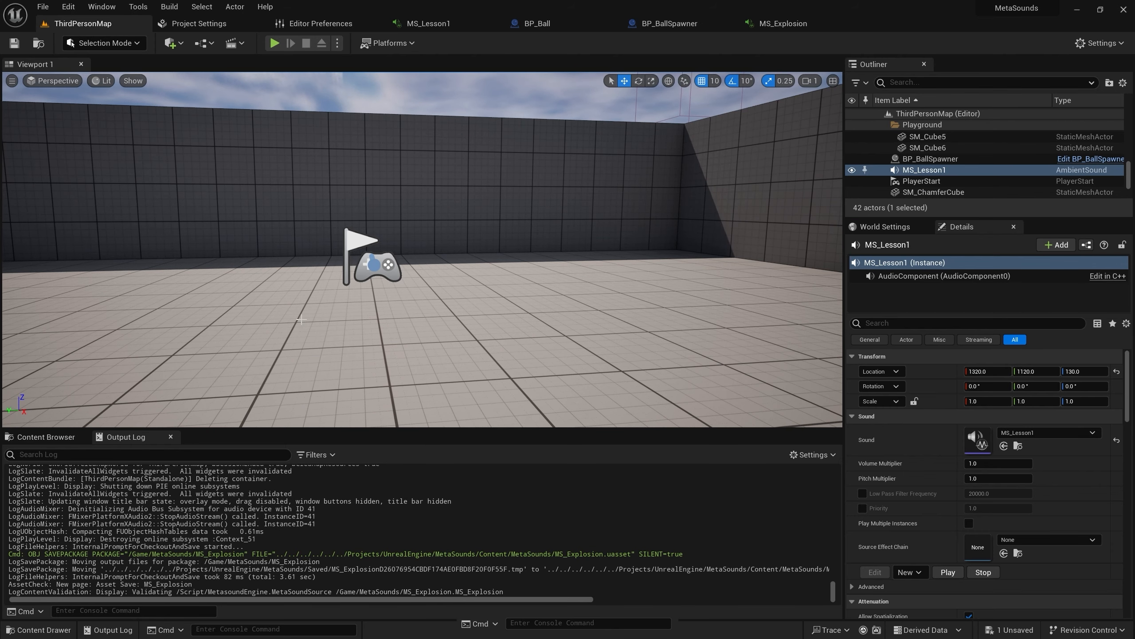
pyautogui.press('f')
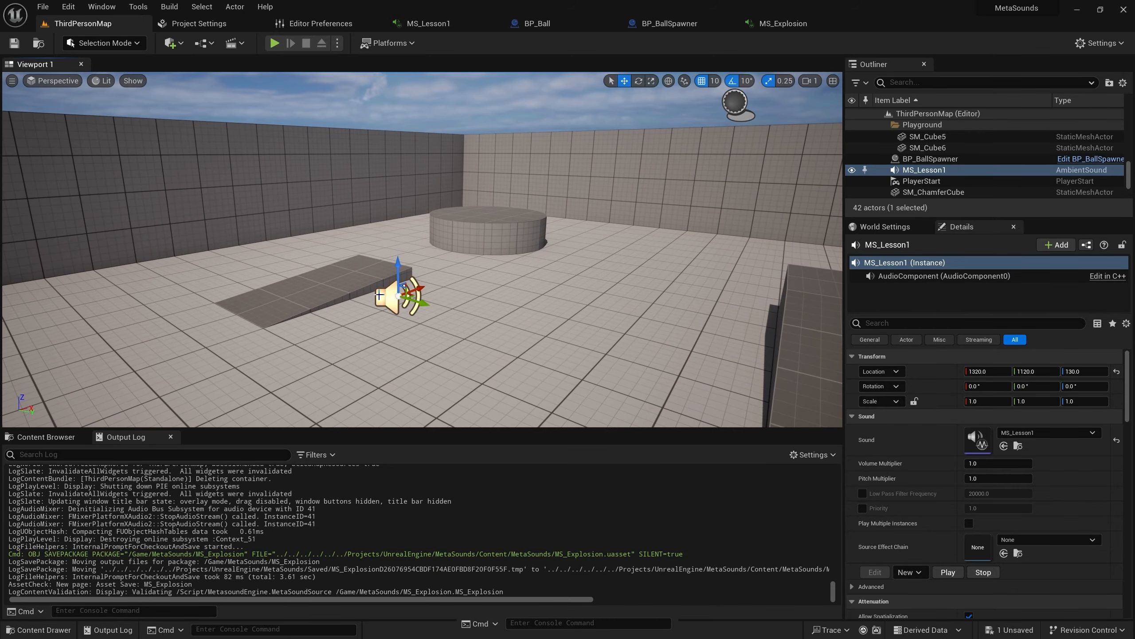
pyautogui.press('Delete')
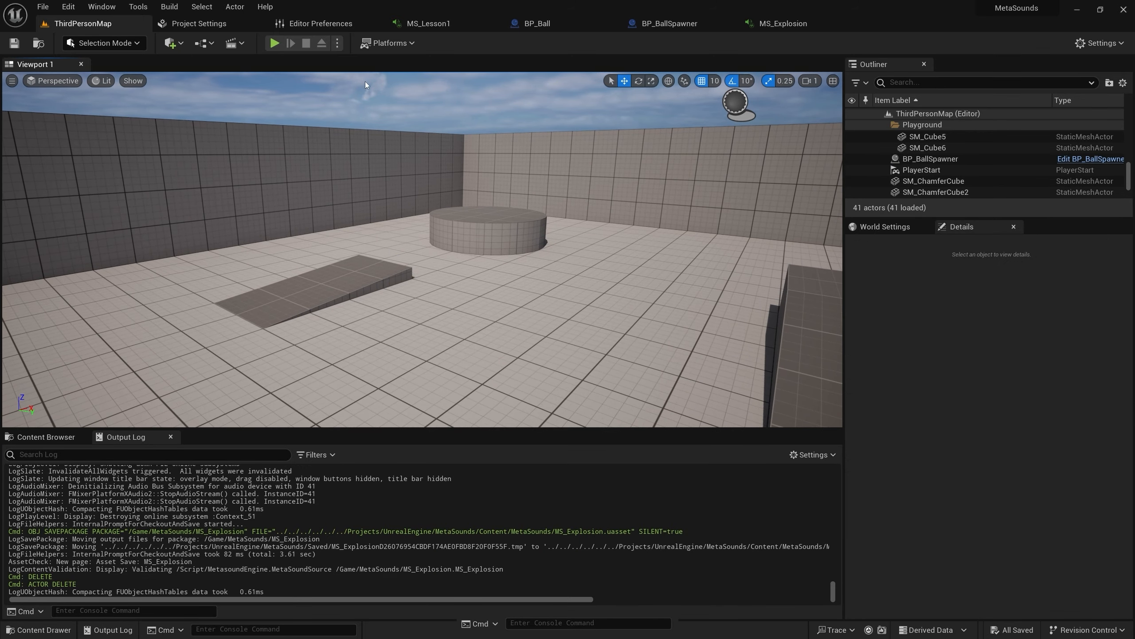
# In BP_BallSpawner, connect the Execute Console Command node's execution output to Set Timer by Event, and compile the blueprint
pyautogui.click(676, 23)
pyautogui.click(648, 230)
pyautogui.moveTo(648, 235); pyautogui.dragTo(619, 134, button='right')
pyautogui.moveTo(634, 164); pyautogui.dragTo(543, 323)
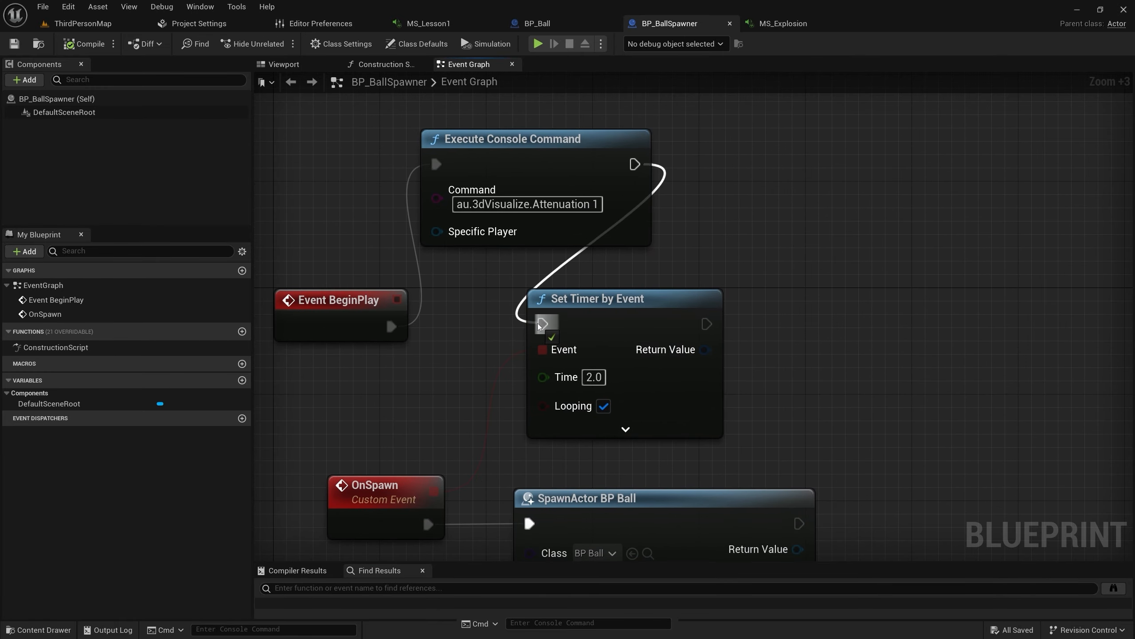
pyautogui.click(84, 43)
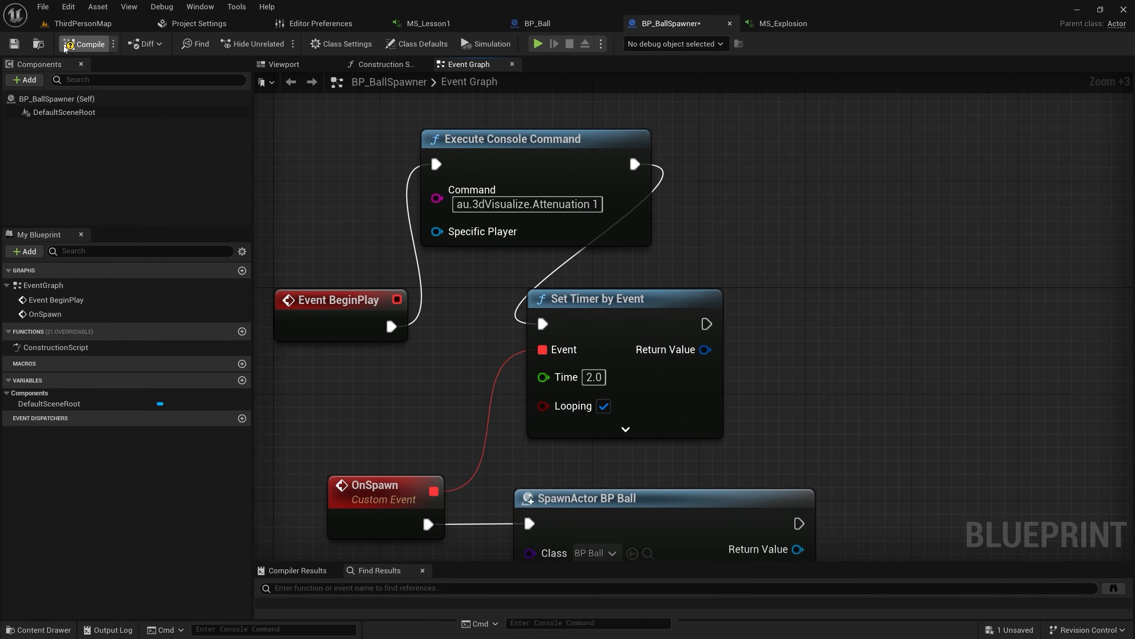
# Play-test ThirdPersonMap, running the character from far away toward the spawned balls to check the explosions' distance-based volume, and stop the session
pyautogui.click(82, 23)
pyautogui.click(275, 43)
pyautogui.press('w')
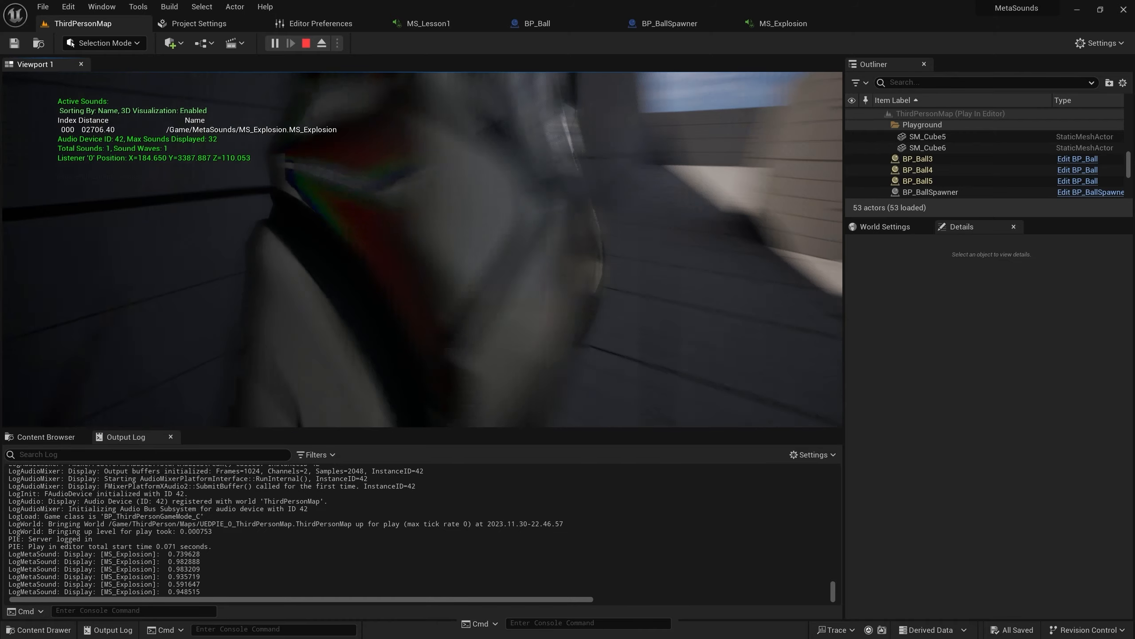
pyautogui.press('w')
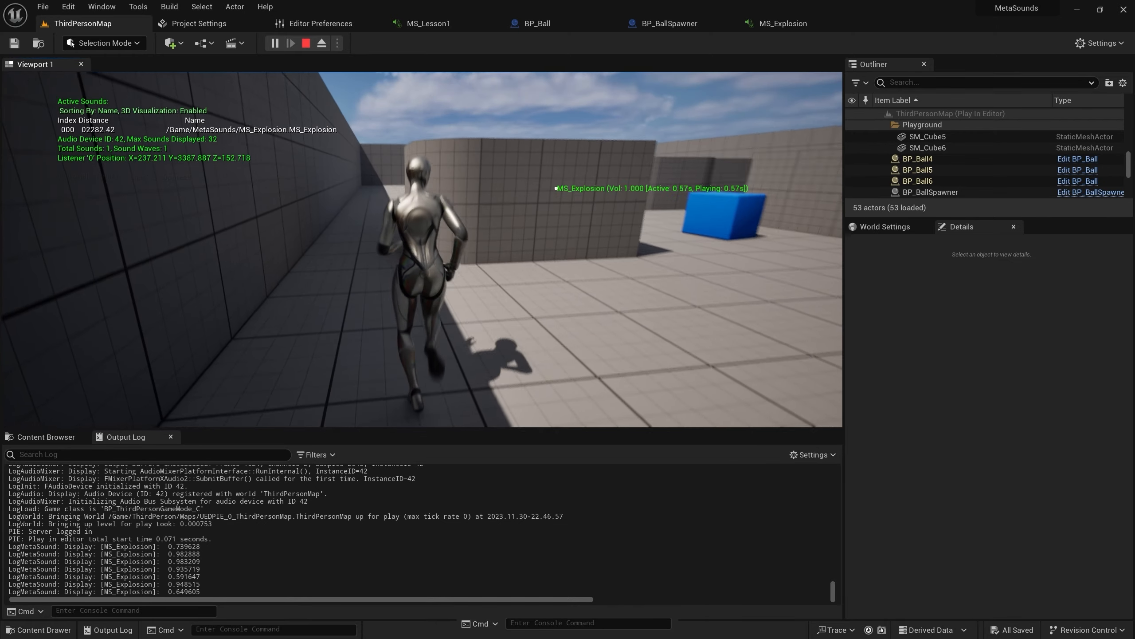
pyautogui.press('w')
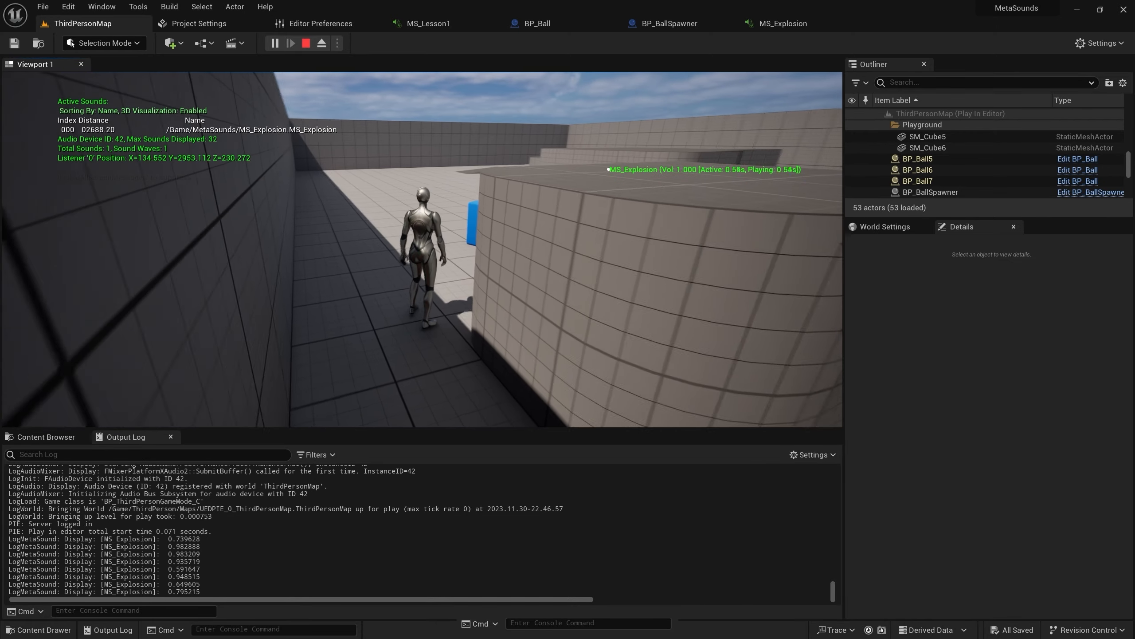
pyautogui.press('w')
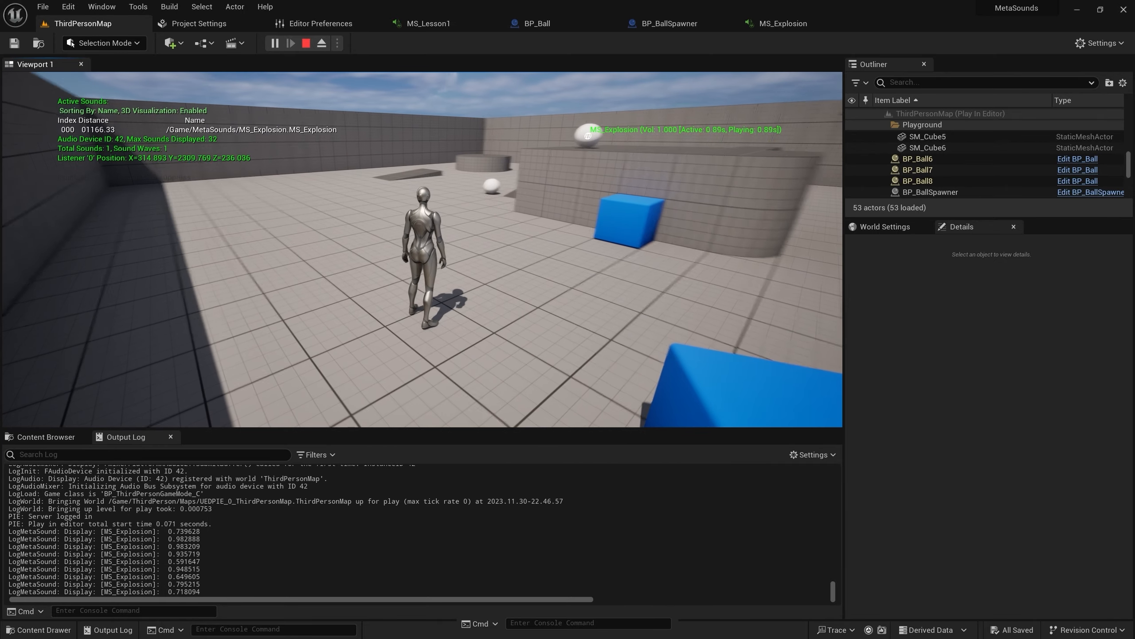
pyautogui.press('w')
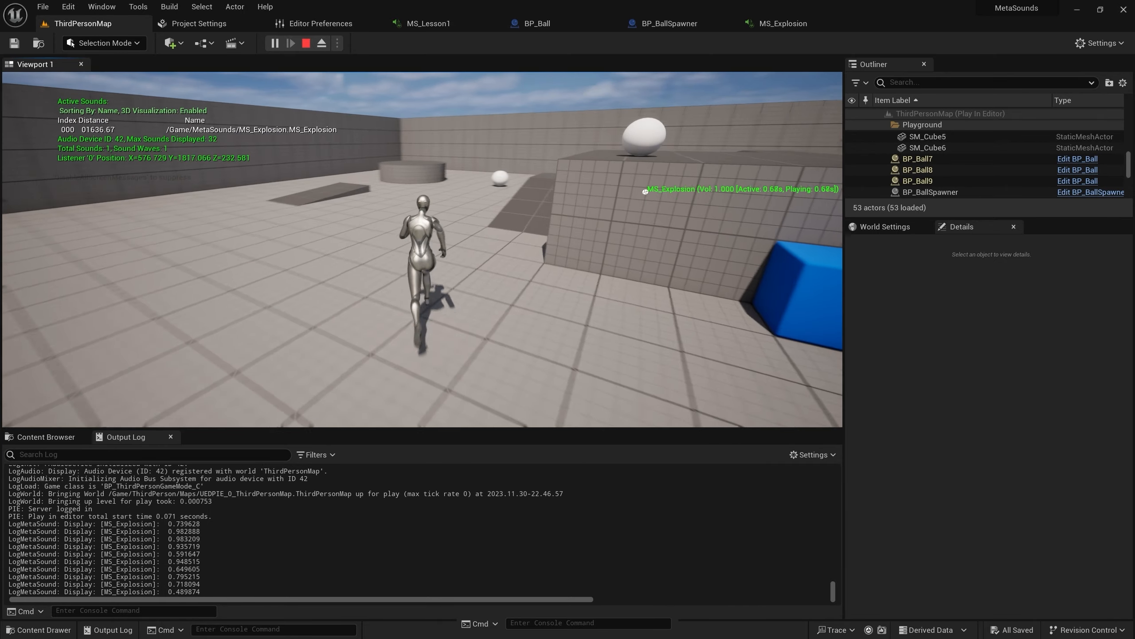
pyautogui.press('w')
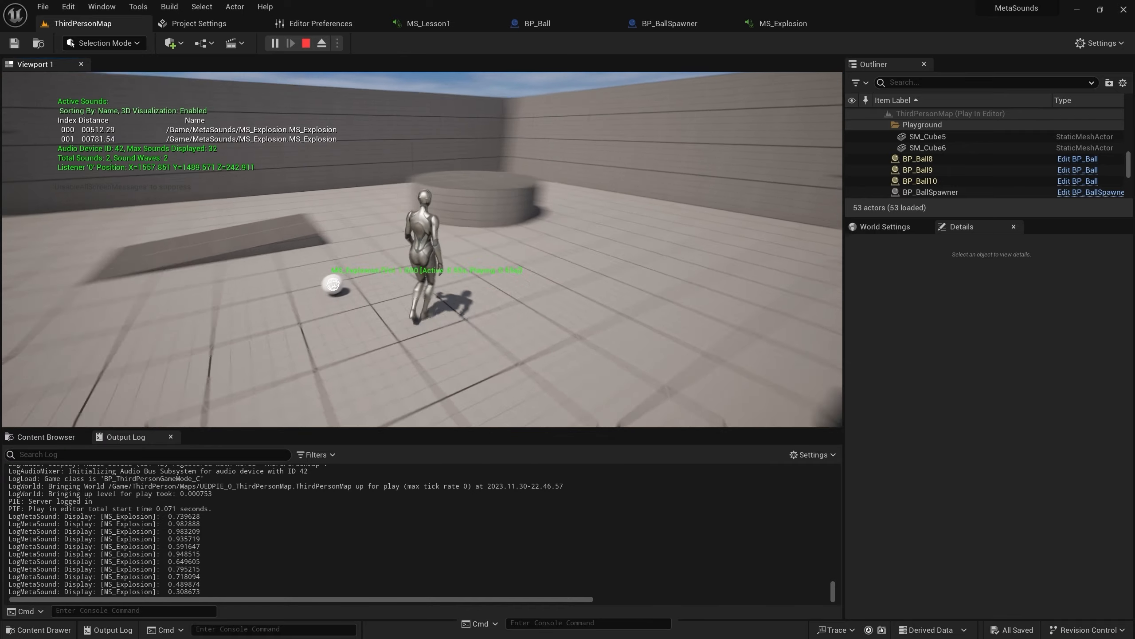
pyautogui.press('w')
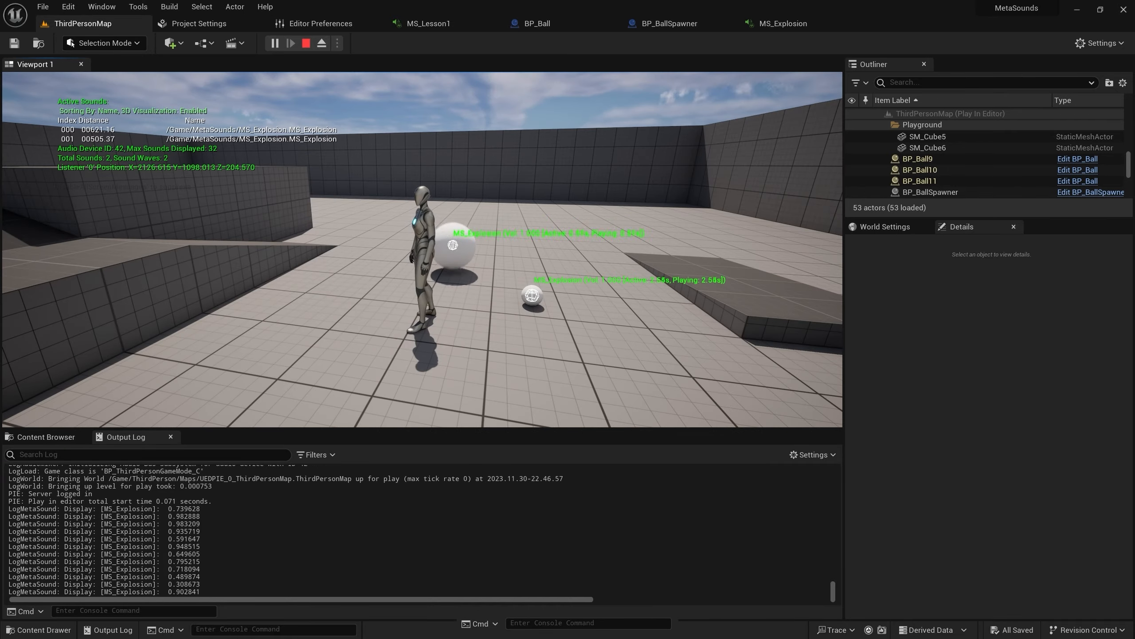
pyautogui.press('w')
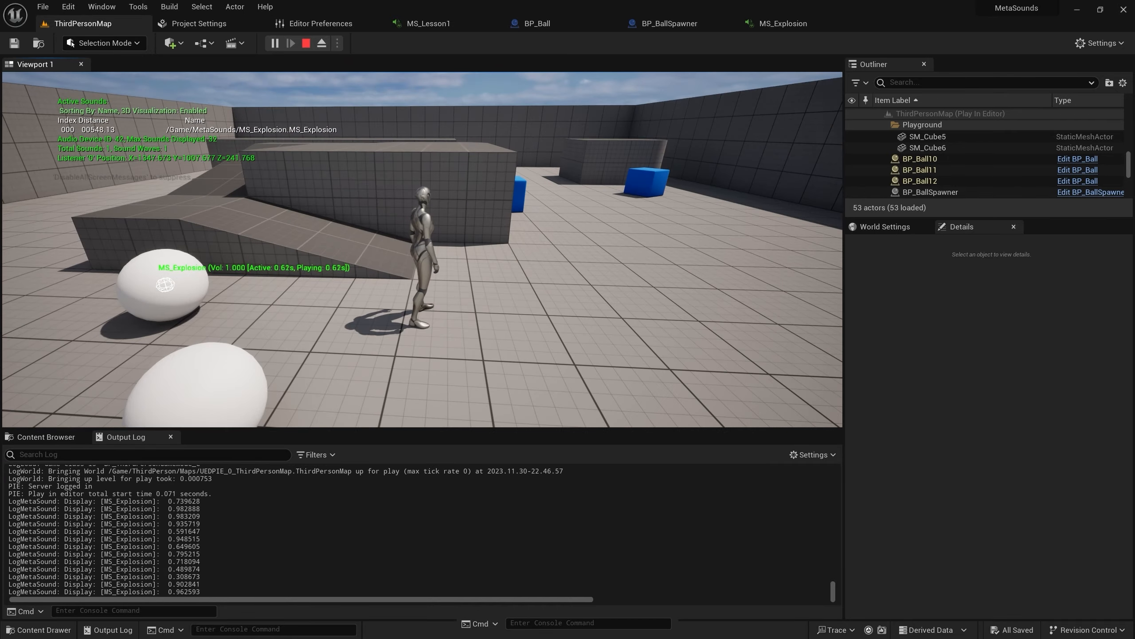
pyautogui.press('w')
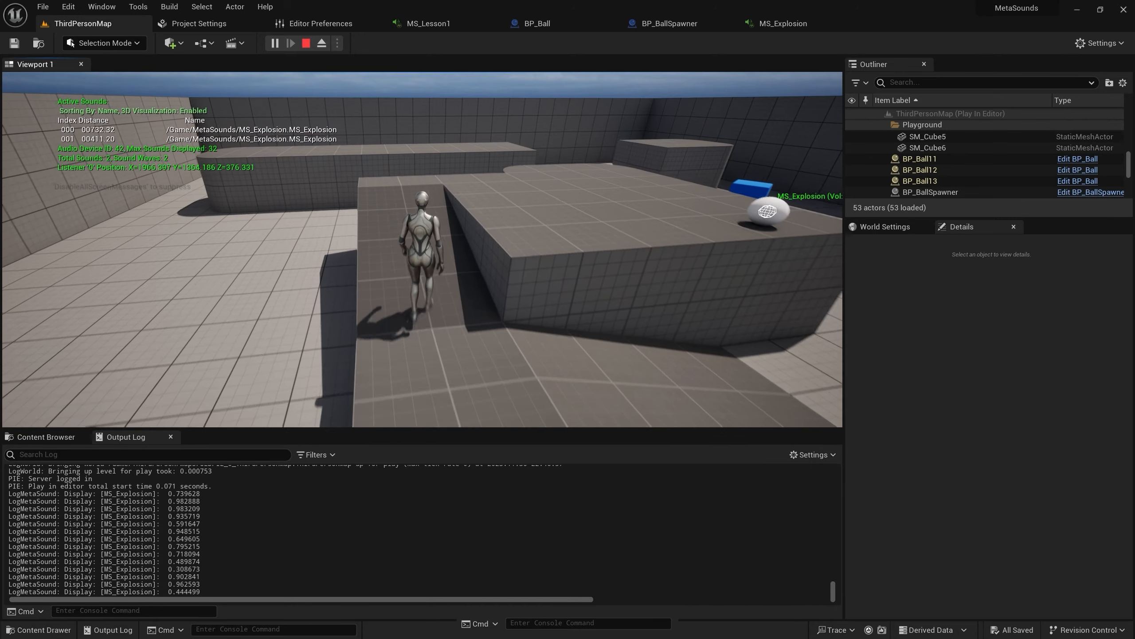
pyautogui.press('w')
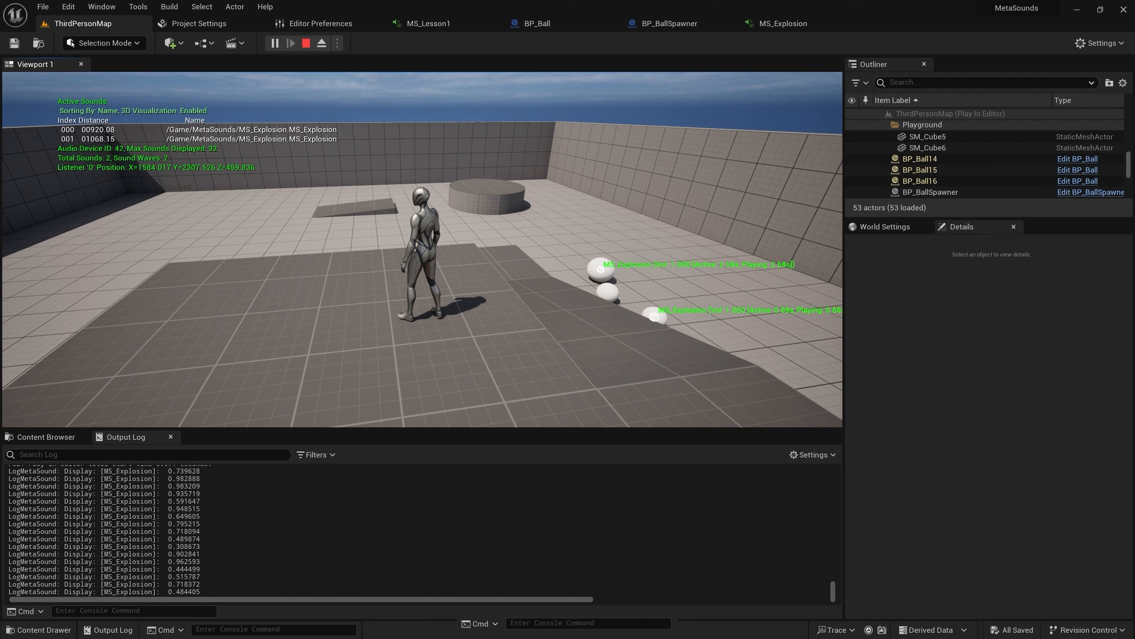
pyautogui.press('Escape')
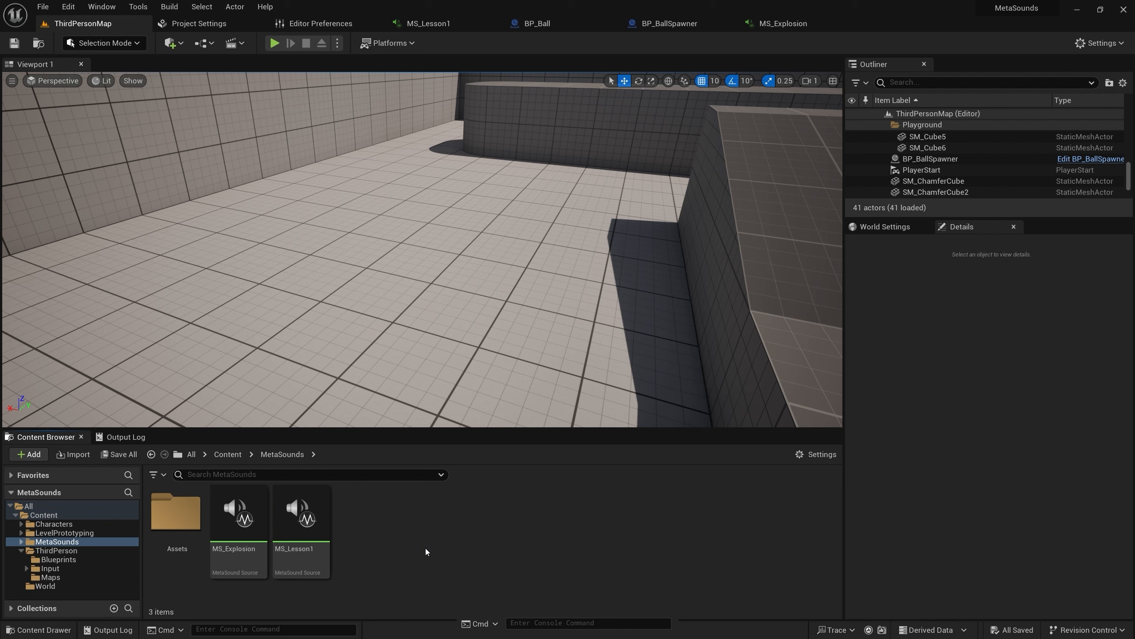
# Create a MetaSound Source named MS_Footsteps in the MetaSounds folder and open it
pyautogui.rightClick(418, 541)
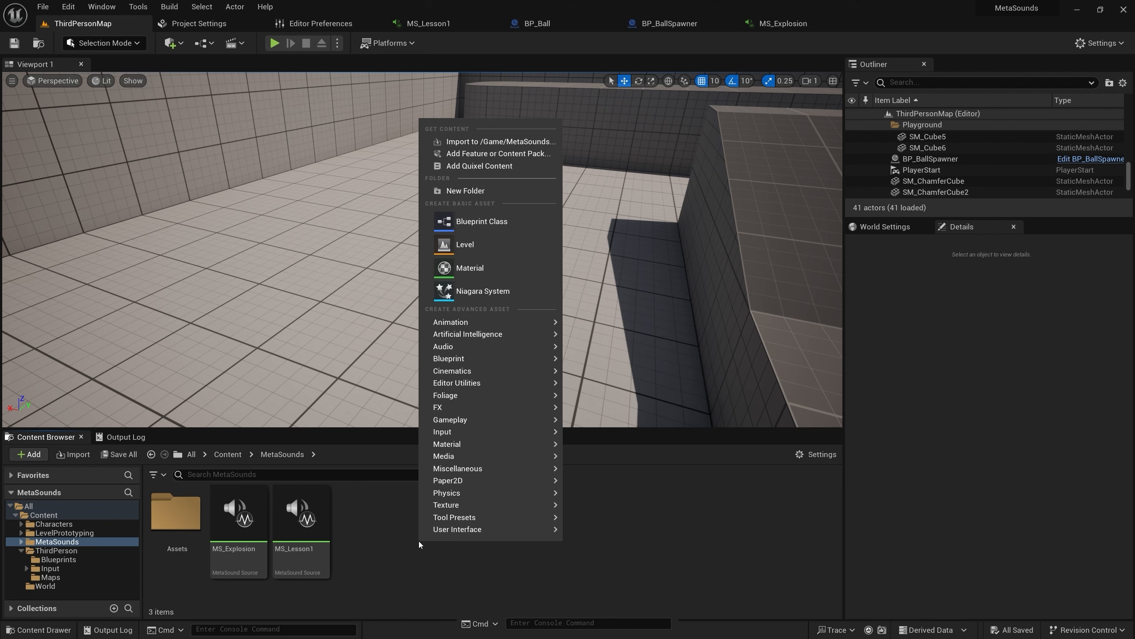
pyautogui.moveTo(514, 346)
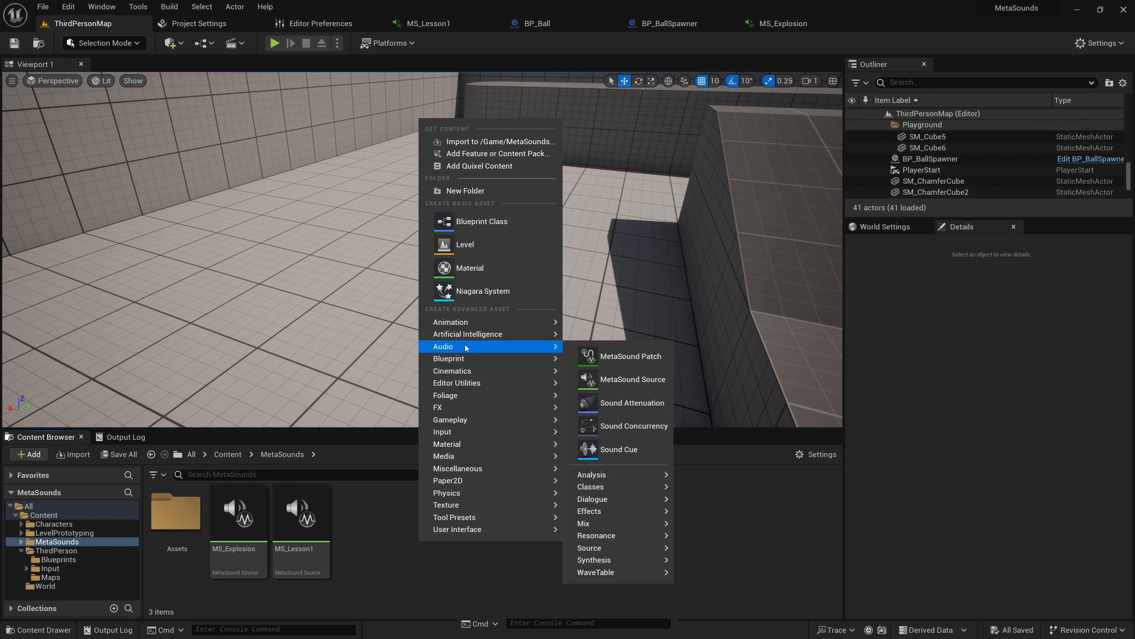
pyautogui.click(626, 379)
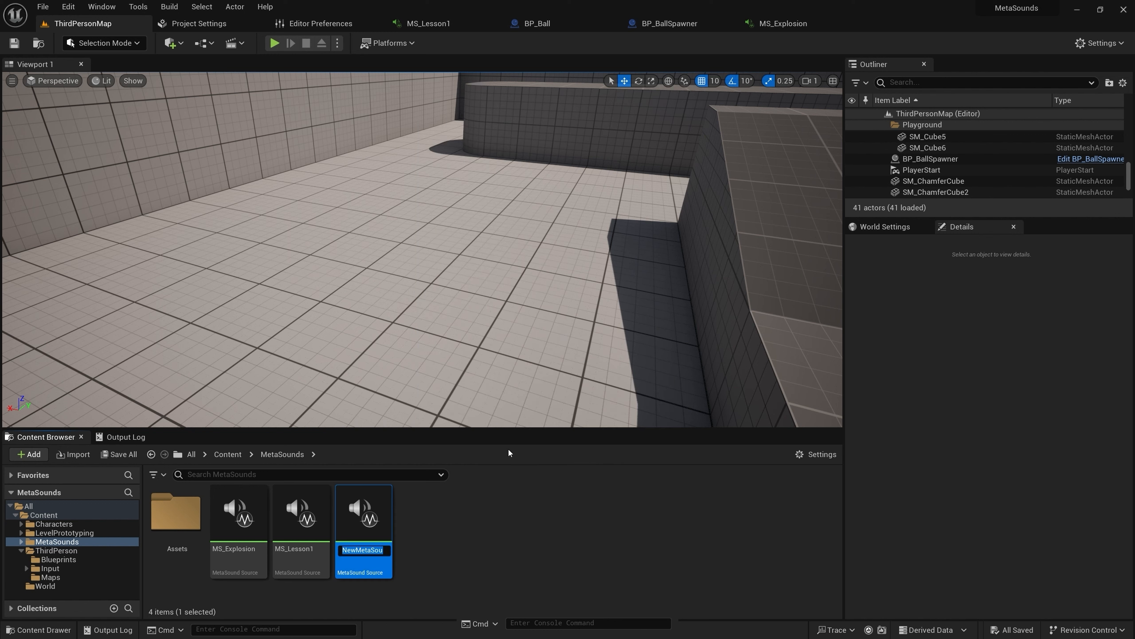
pyautogui.write('MS_Footsteps')
pyautogui.press('Return')
pyautogui.doubleClick(301, 554)
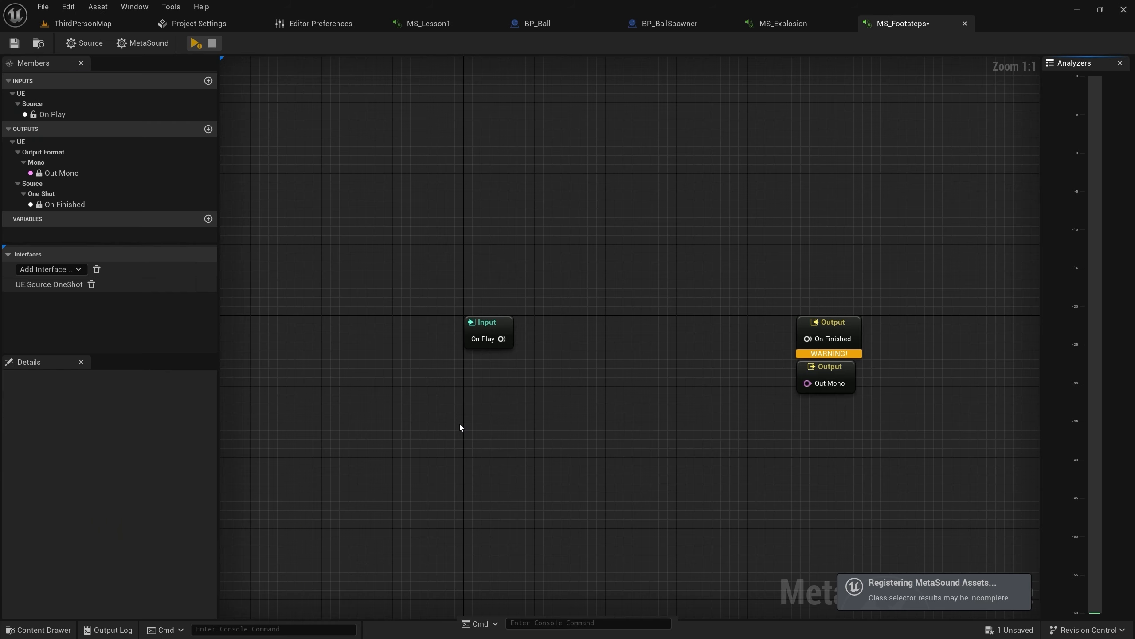
# Add a variable named Footsteps to MS_Footsteps and make it an array of type WaveAsset
pyautogui.click(208, 219)
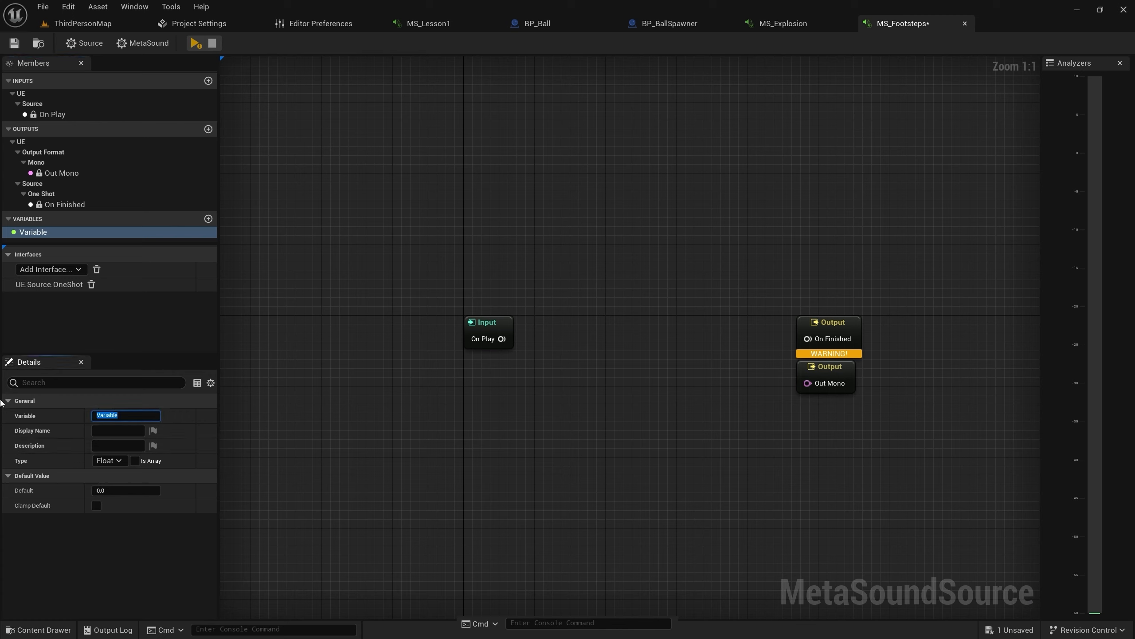
pyautogui.write('Footsteps')
pyautogui.press('Return')
pyautogui.click(134, 461)
pyautogui.click(116, 461)
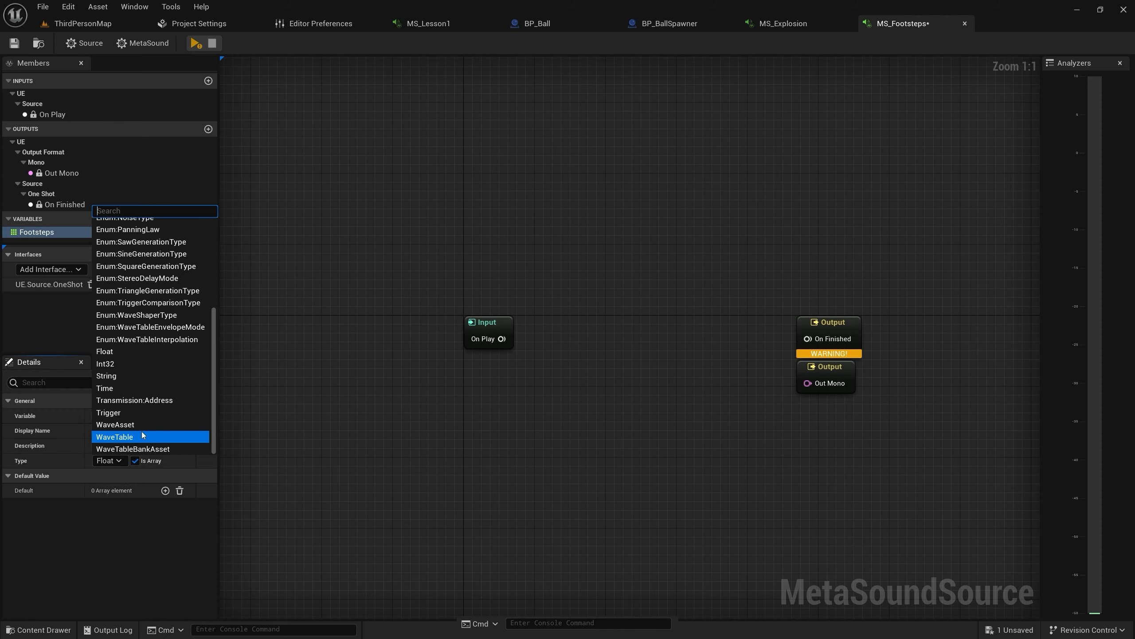
pyautogui.click(129, 424)
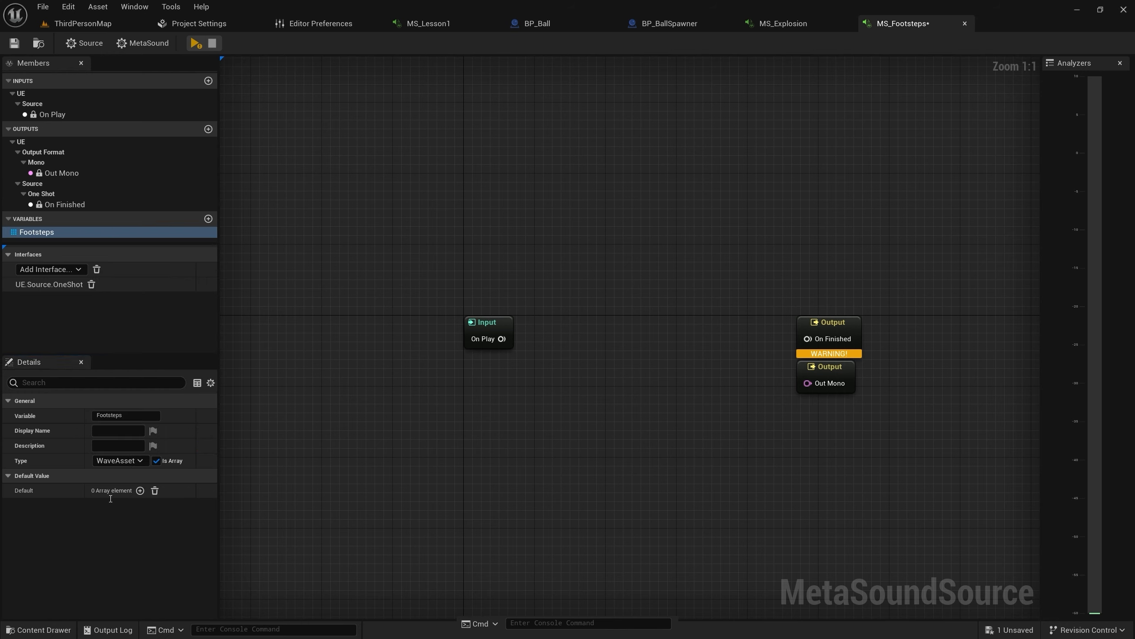
# Add a first element to the Footsteps array's default value and assign it an SFX_Footstep_BaseLayer sound wave
pyautogui.click(139, 490)
pyautogui.click(109, 506)
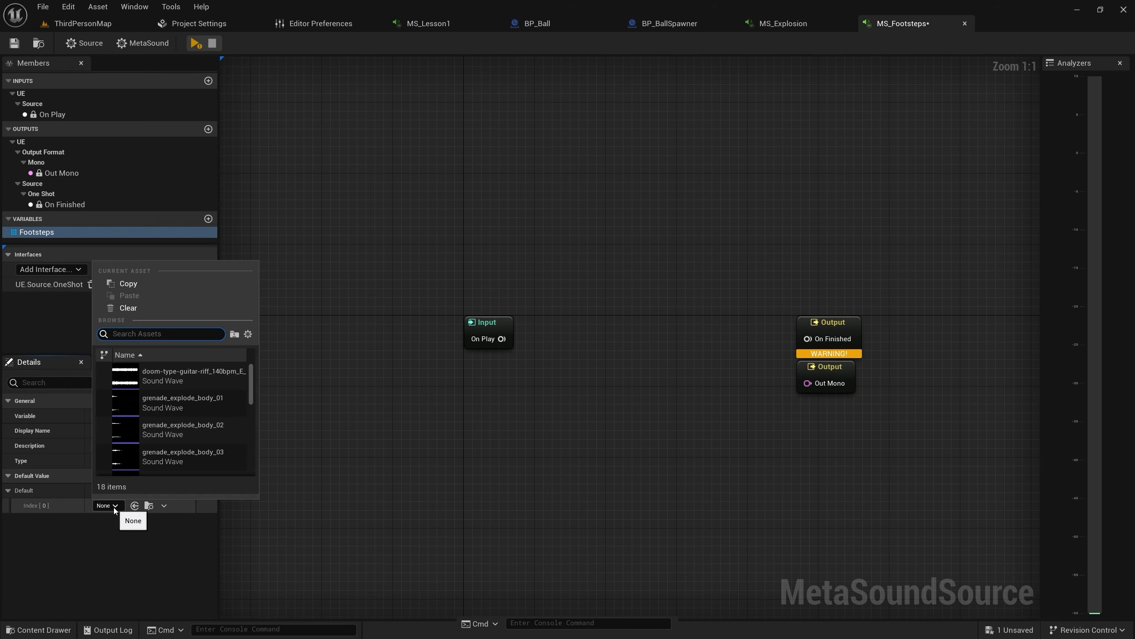
pyautogui.scroll(-5, 204, 440)
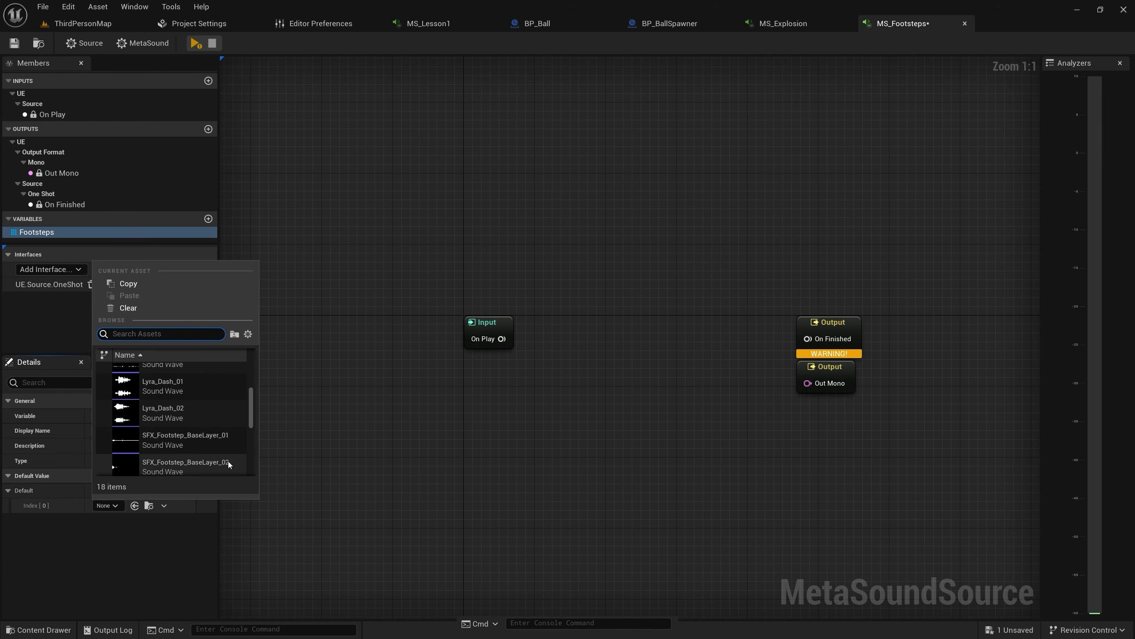
pyautogui.scroll(-4, 208, 435)
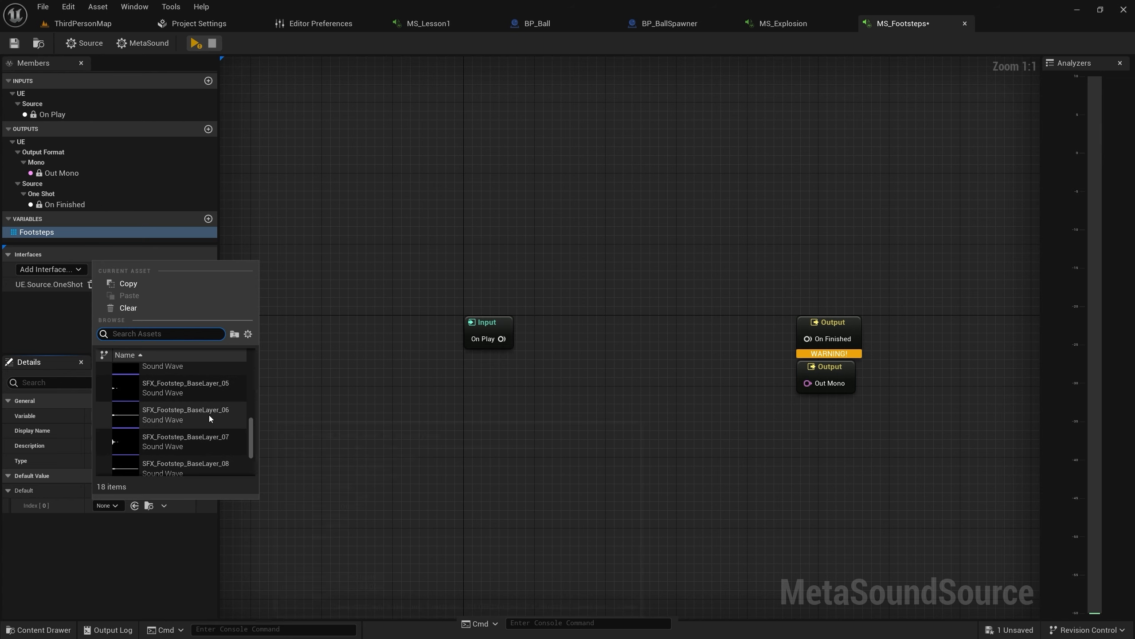
pyautogui.scroll(4, 203, 410)
pyautogui.click(198, 405)
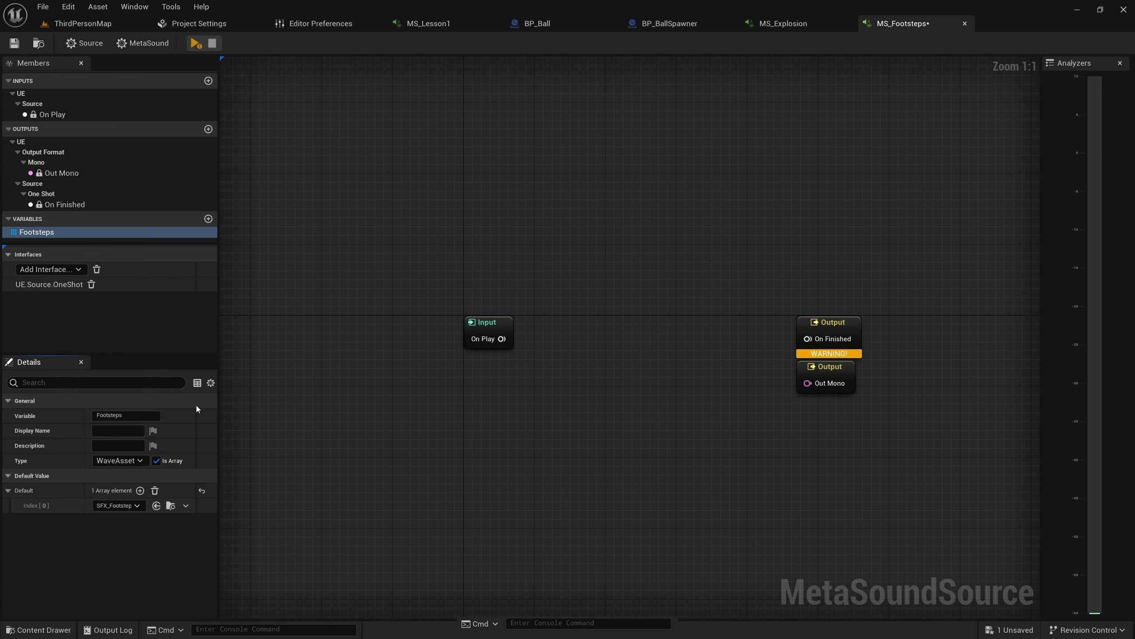
# Add more elements to the Footsteps array and assign SFX_Footstep_BaseLayer sound waves to indexes 1 through 6
pyautogui.click(140, 490)
pyautogui.click(140, 490)
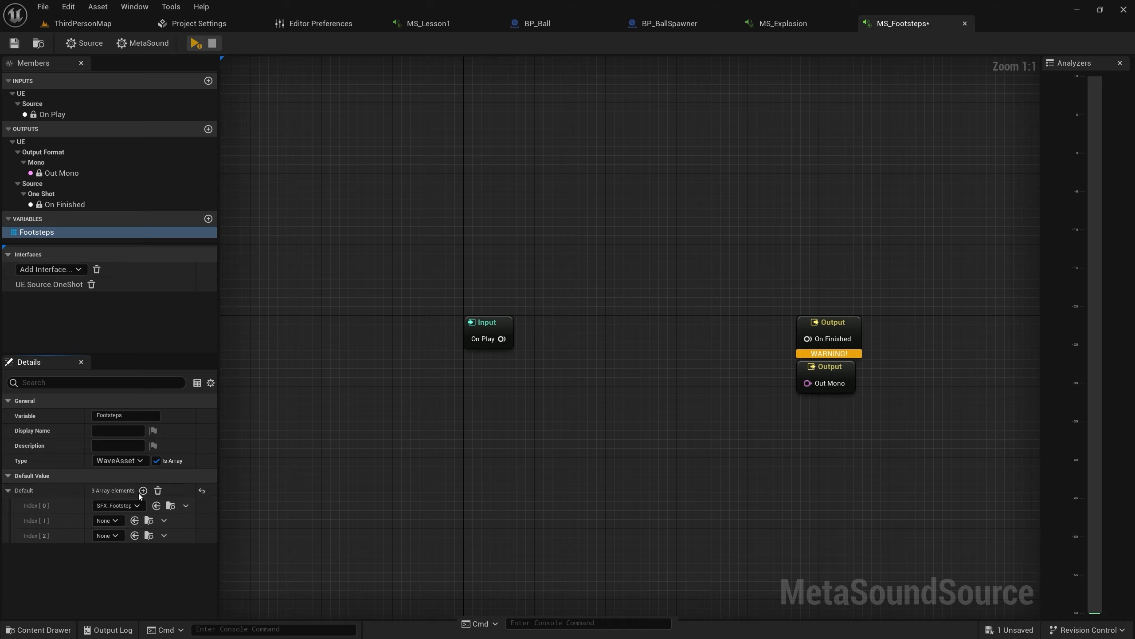
pyautogui.click(140, 491)
pyautogui.click(140, 490)
pyautogui.click(140, 491)
pyautogui.click(109, 520)
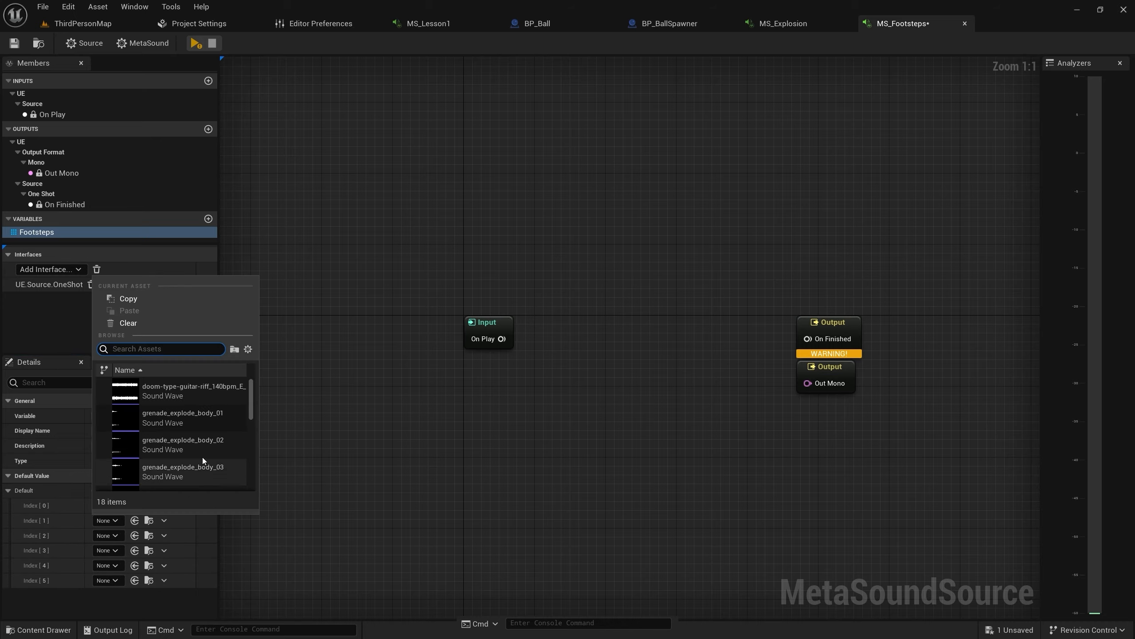
pyautogui.scroll(-4, 204, 460)
pyautogui.click(204, 465)
pyautogui.click(109, 535)
pyautogui.click(205, 481)
pyautogui.click(108, 550)
pyautogui.click(109, 565)
pyautogui.click(214, 490)
pyautogui.click(108, 580)
pyautogui.click(205, 495)
pyautogui.click(109, 595)
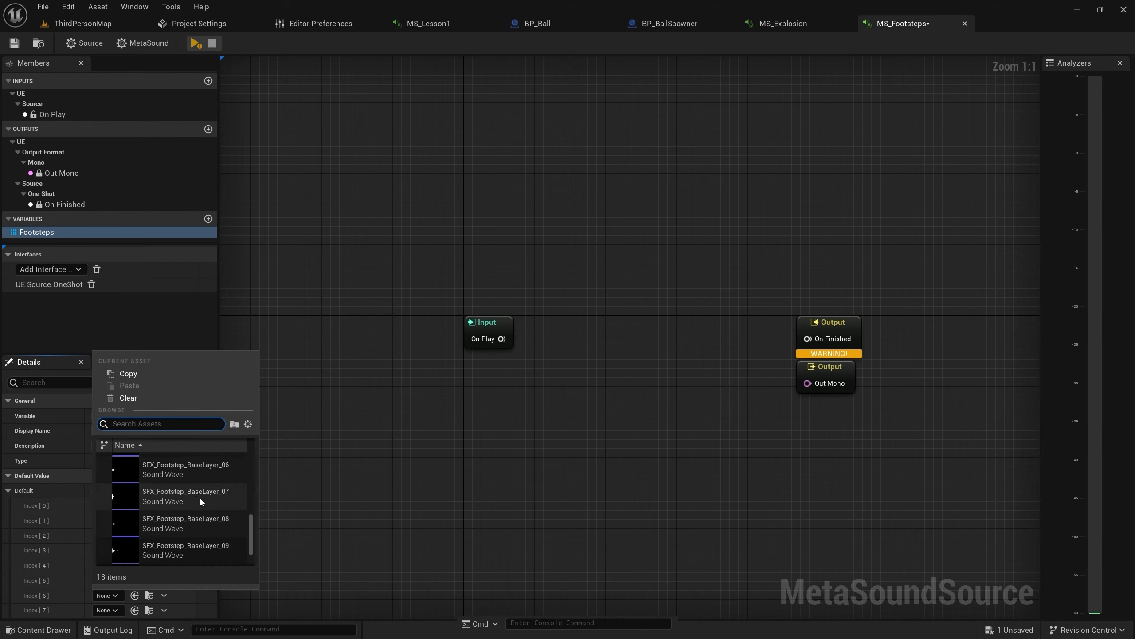
pyautogui.click(201, 499)
# Assign the remaining SFX_Footstep_BaseLayer sound waves to indexes 7 through 10 of the Footsteps array
pyautogui.click(108, 610)
pyautogui.click(192, 502)
pyautogui.click(109, 581)
pyautogui.scroll(-5, 148, 518)
pyautogui.click(188, 492)
pyautogui.click(108, 596)
pyautogui.scroll(-5, 179, 527)
pyautogui.click(193, 538)
pyautogui.click(108, 610)
pyautogui.click(190, 565)
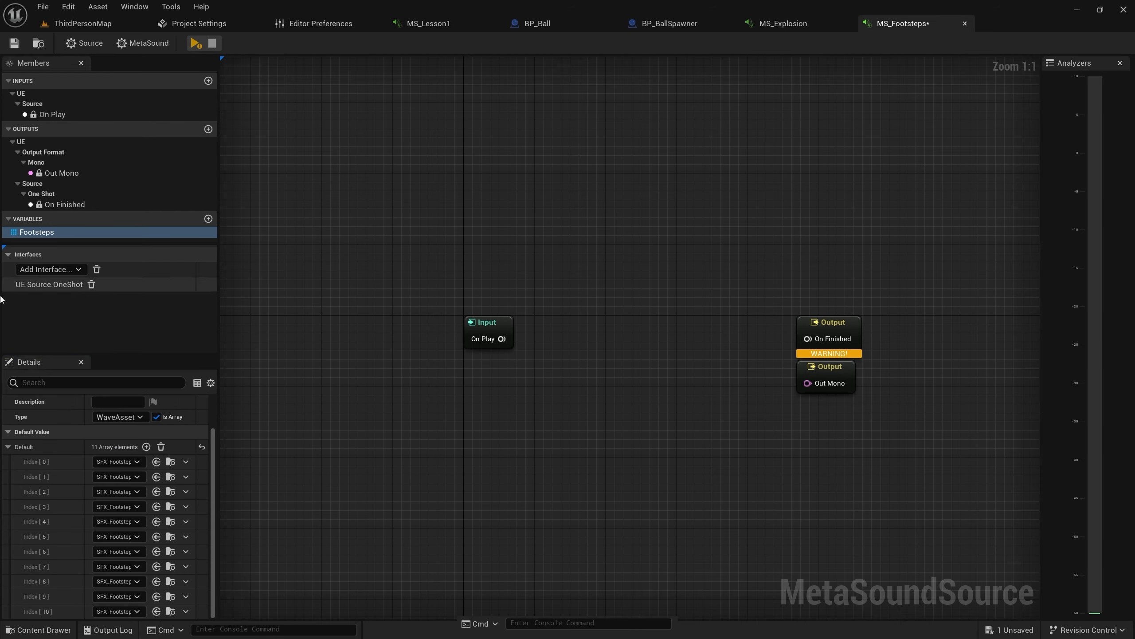
# Place a getter node for the Footsteps variable in the MS_Footsteps graph, below the On Play input
pyautogui.moveTo(402, 397); pyautogui.dragTo(302, 393, button='right')
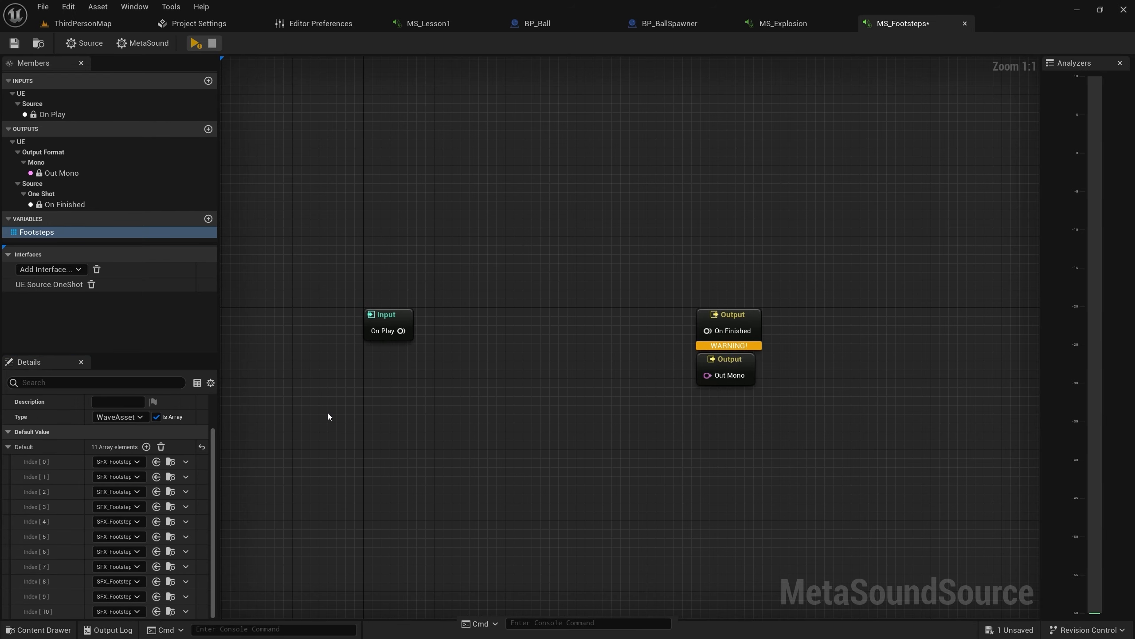
pyautogui.moveTo(27, 232); pyautogui.dragTo(488, 364)
pyautogui.click(479, 335)
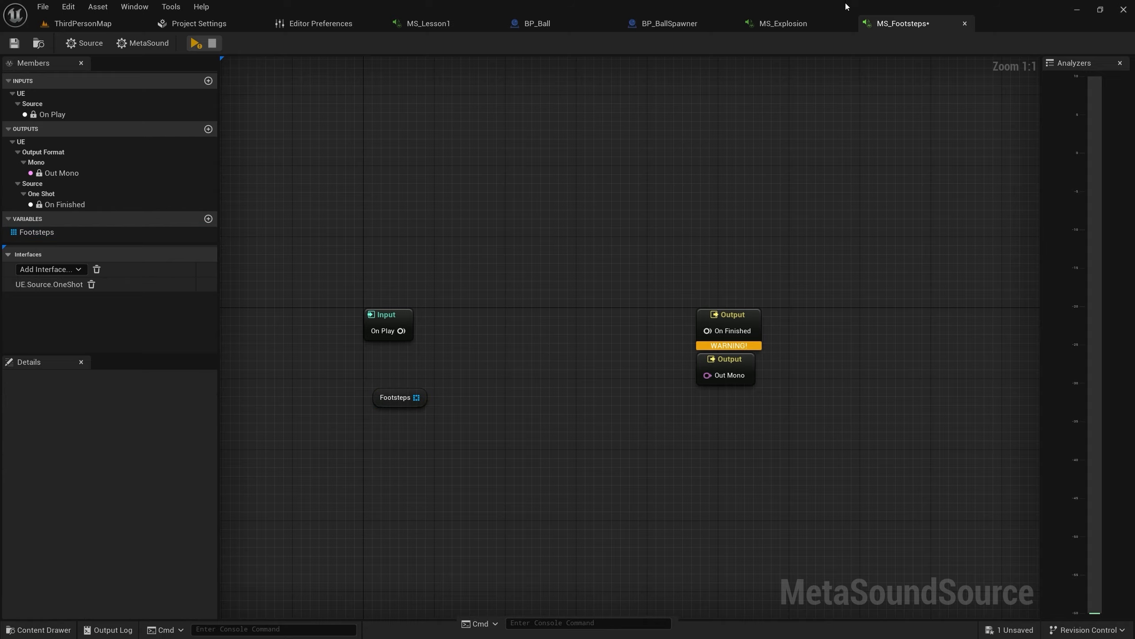
# Examine the Random Get and Wave Player node setup in the MS_Explosion graph
pyautogui.click(794, 24)
pyautogui.moveTo(332, 228); pyautogui.dragTo(433, 457, button='right')
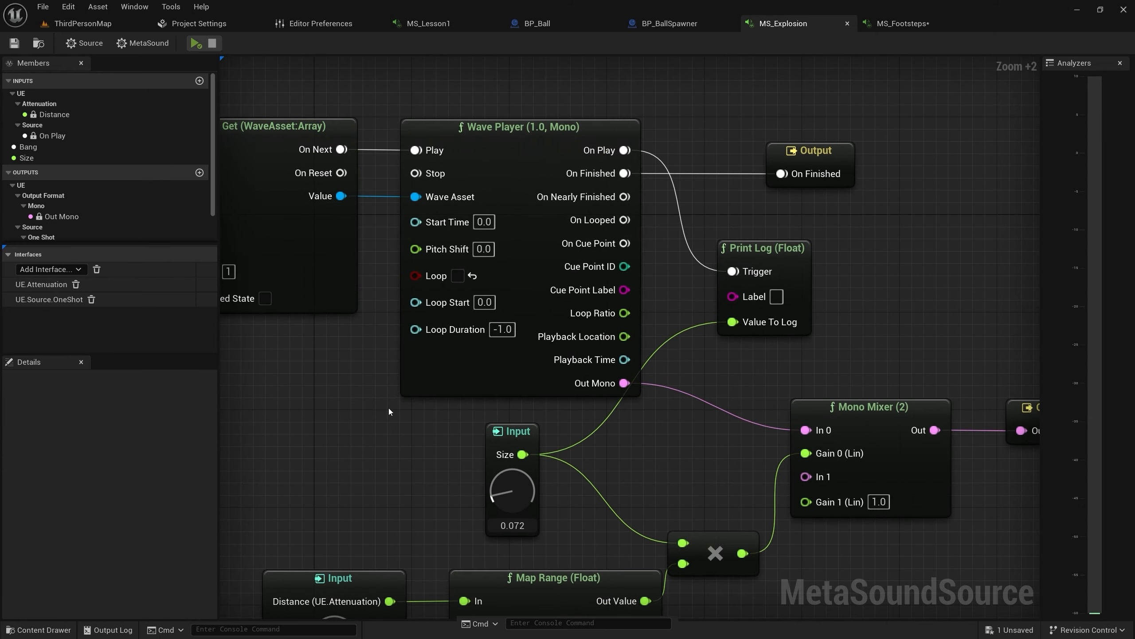
pyautogui.moveTo(393, 406); pyautogui.dragTo(598, 493, button='right')
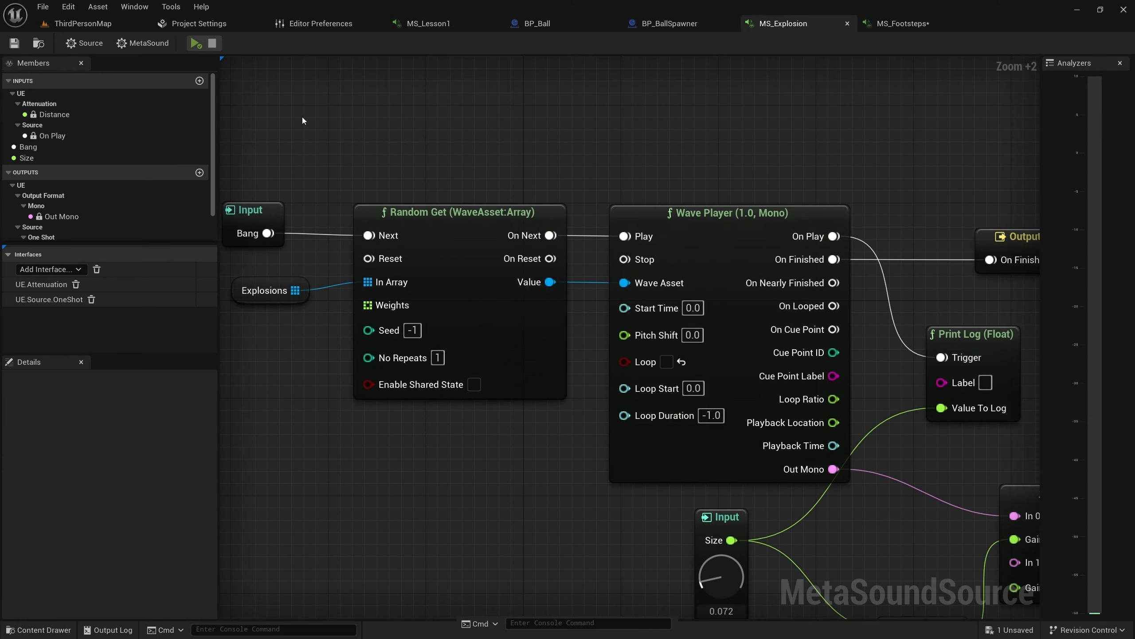
pyautogui.moveTo(287, 104); pyautogui.dragTo(889, 490)
pyautogui.click(409, 495)
# Create a MetaSound Patch named MSP_RandomPlay in the MetaSounds folder, open it, and save all assets
pyautogui.click(80, 24)
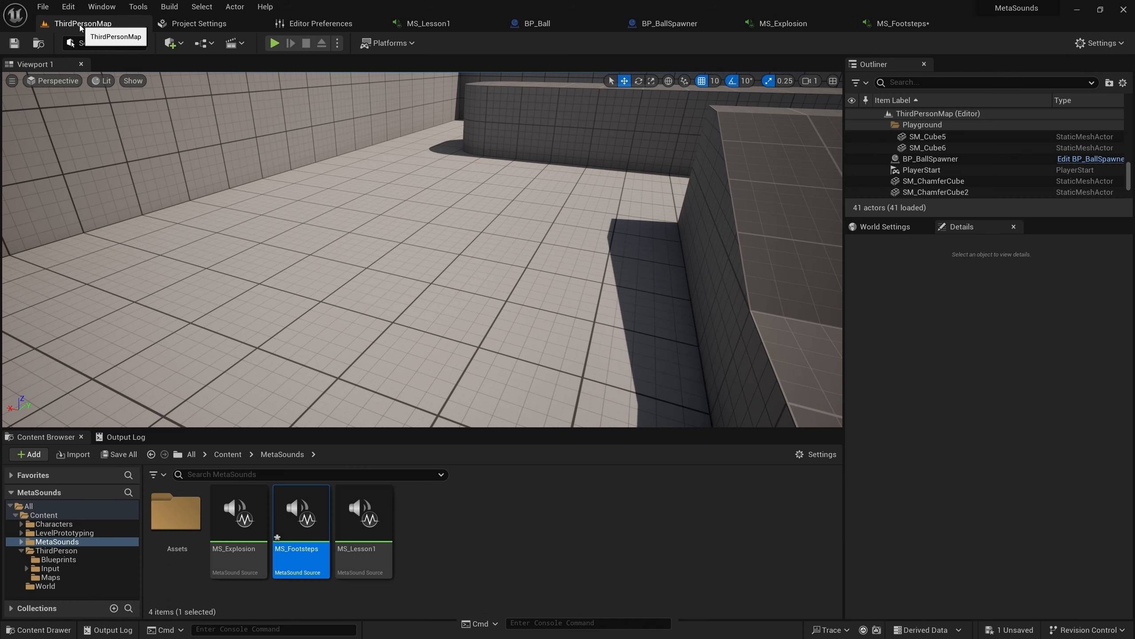
pyautogui.rightClick(444, 525)
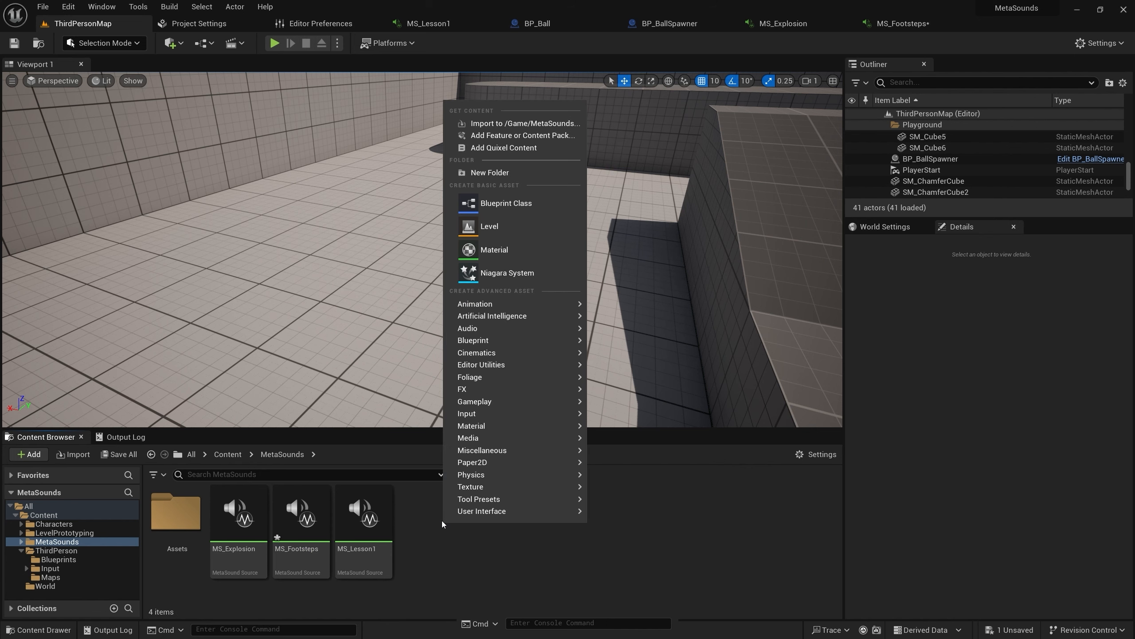
pyautogui.moveTo(559, 328)
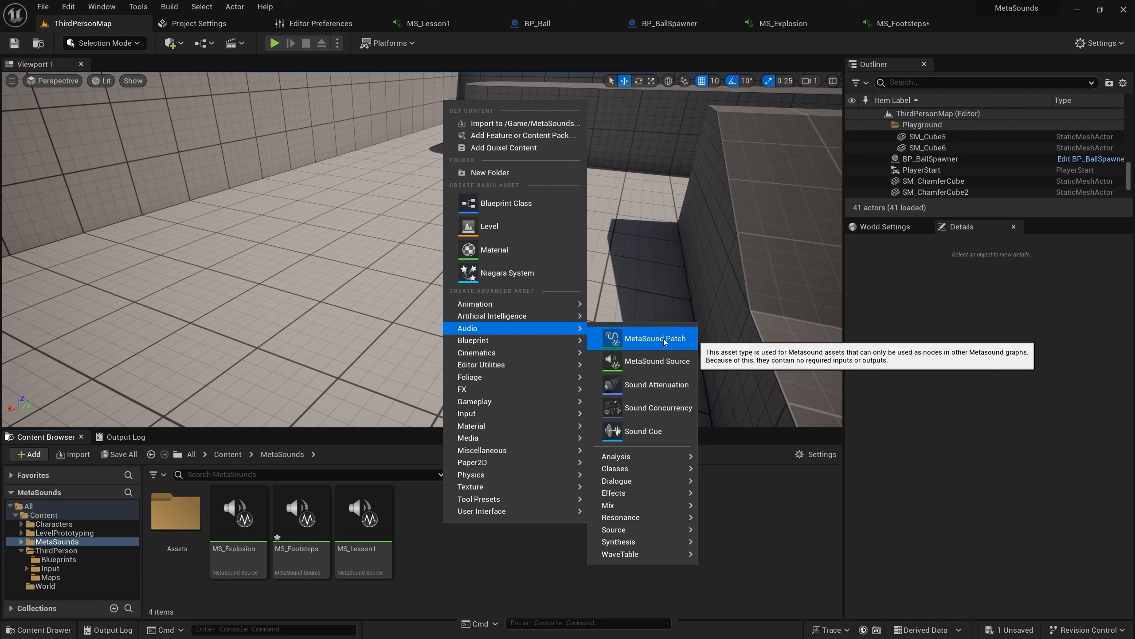
pyautogui.click(664, 339)
pyautogui.write('MSP_')
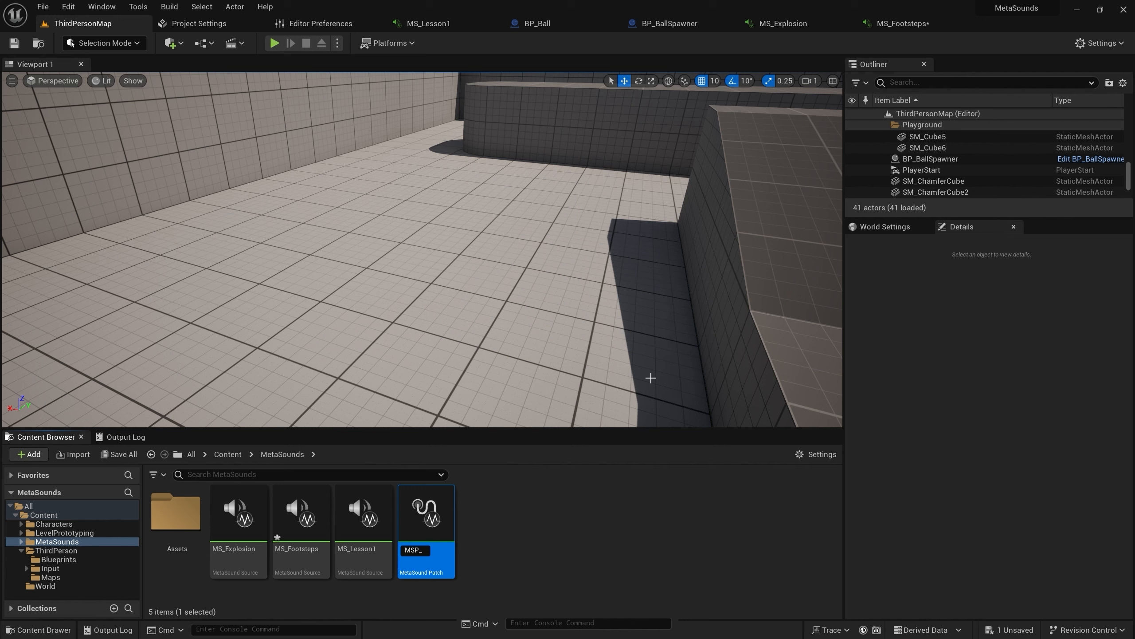
pyautogui.write('RandomPlay')
pyautogui.press('Return')
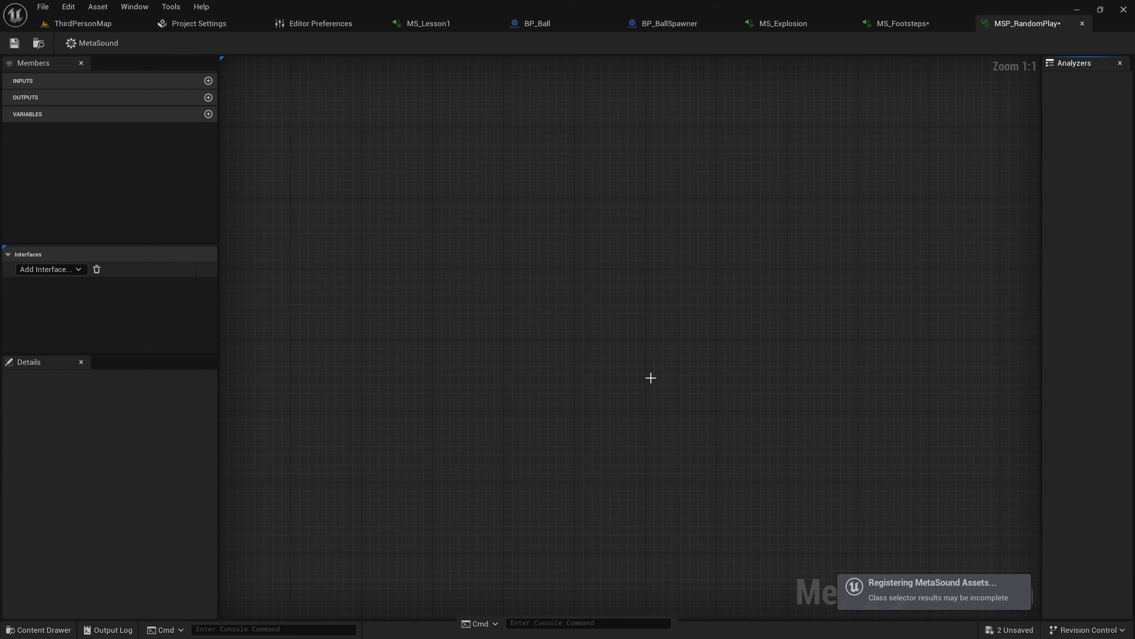
pyautogui.hotkey('ctrl', 'shift', 's')
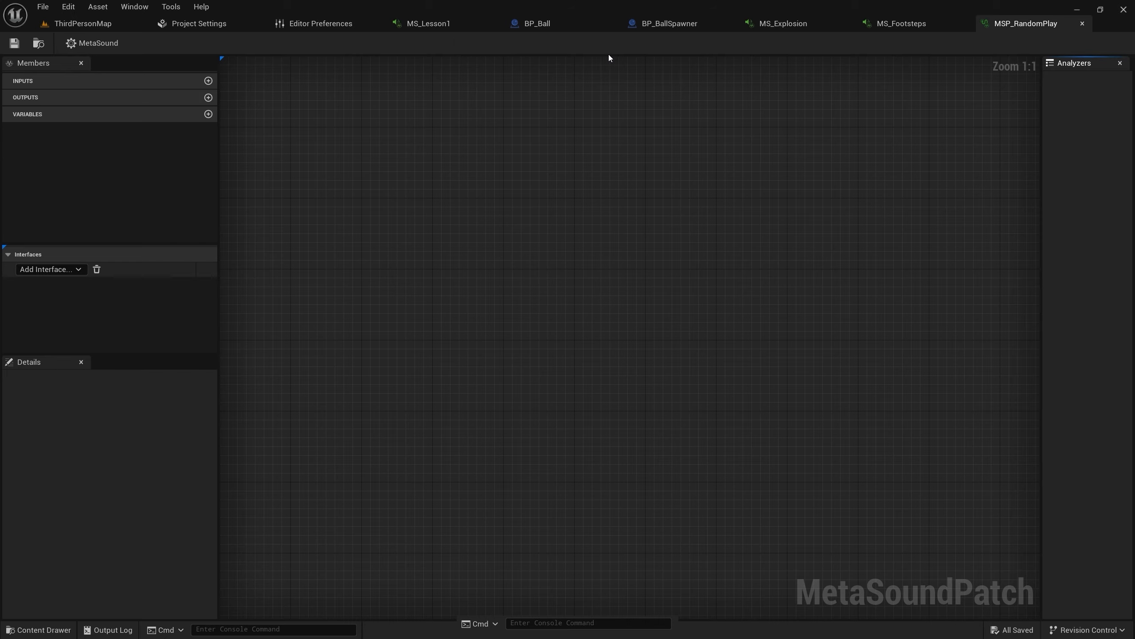
# Copy the Random Get and Wave Player nodes from MS_Explosion into the MSP_RandomPlay graph
pyautogui.click(800, 25)
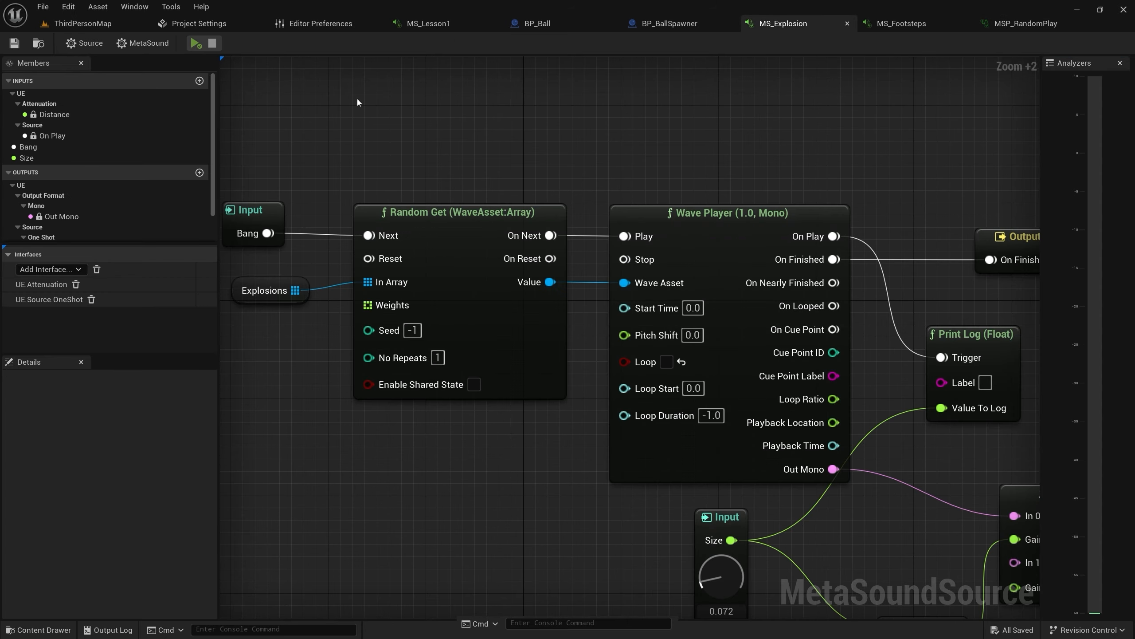
pyautogui.moveTo(340, 86); pyautogui.dragTo(749, 457)
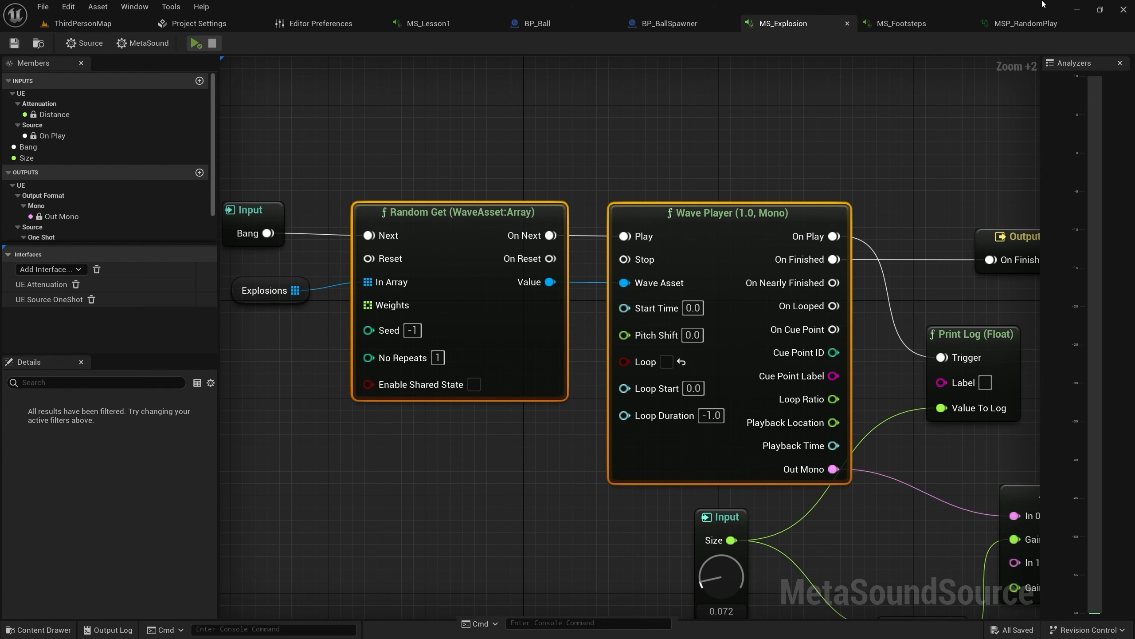
pyautogui.click(1024, 23)
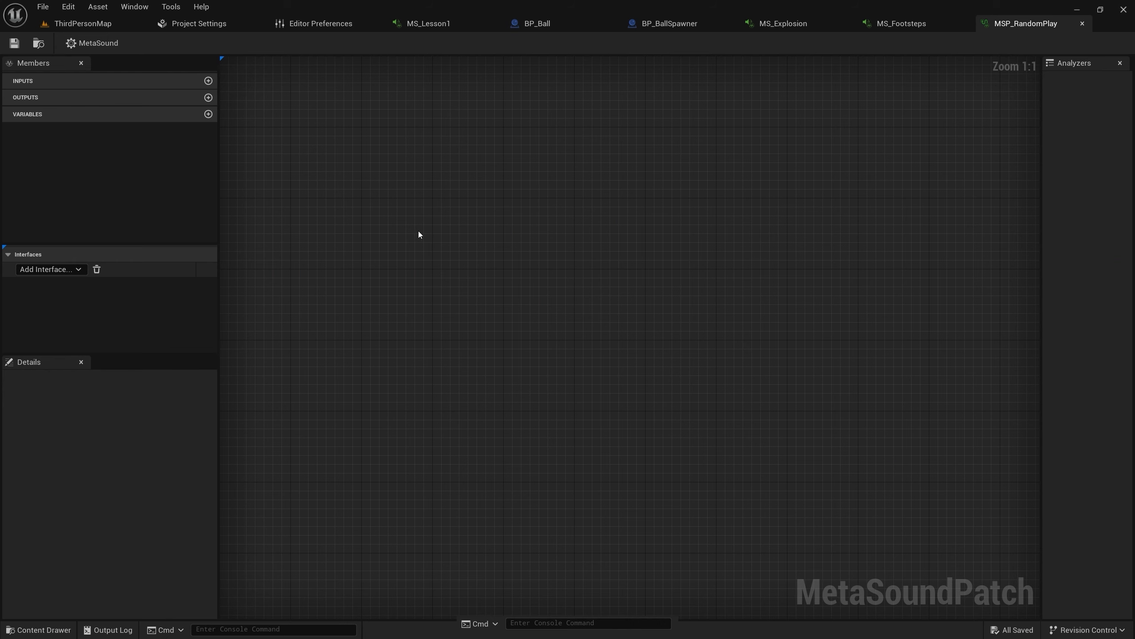
pyautogui.hotkey('ctrl', 'v')
# Promote the Random Get node's Next pin to a graph input and name it Play
pyautogui.moveTo(396, 228); pyautogui.dragTo(320, 244)
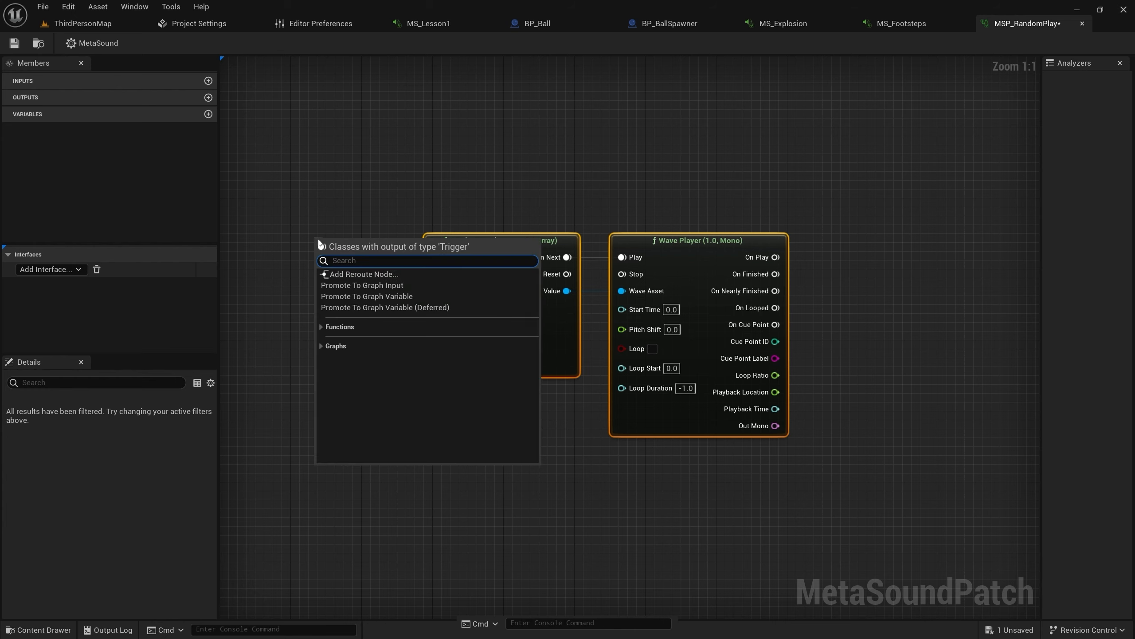
pyautogui.click(385, 288)
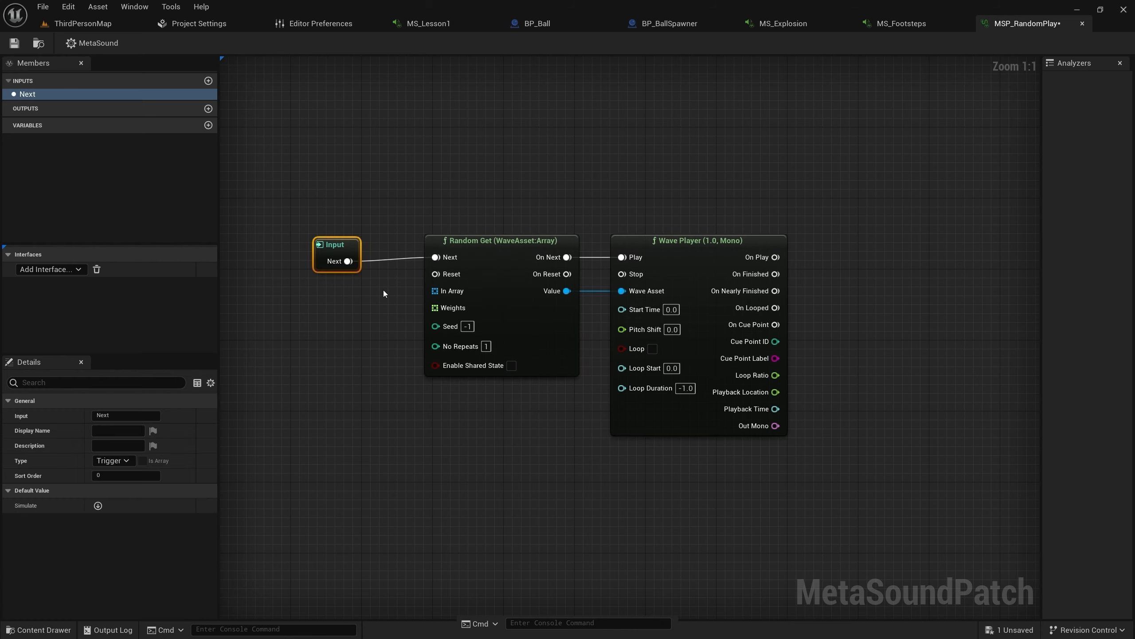
pyautogui.click(113, 415)
pyautogui.write('Play')
pyautogui.press('Return')
# Promote Random Get's In Array pin to a graph input named Sounds and place its node below the Play input
pyautogui.scroll(2, 434, 298)
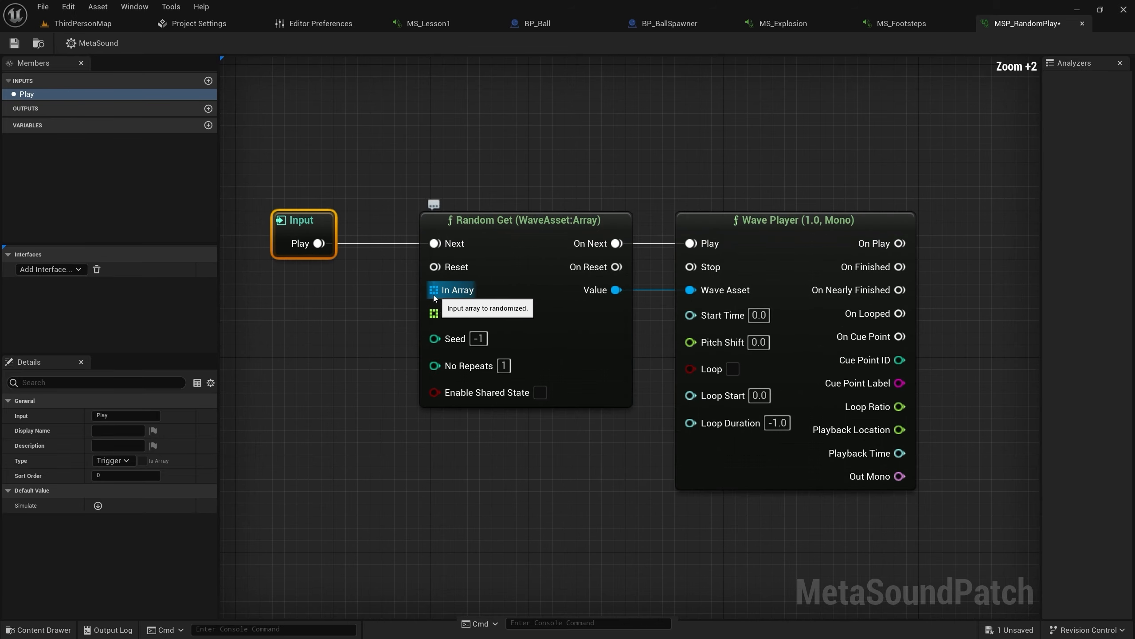
pyautogui.moveTo(434, 298); pyautogui.dragTo(361, 308)
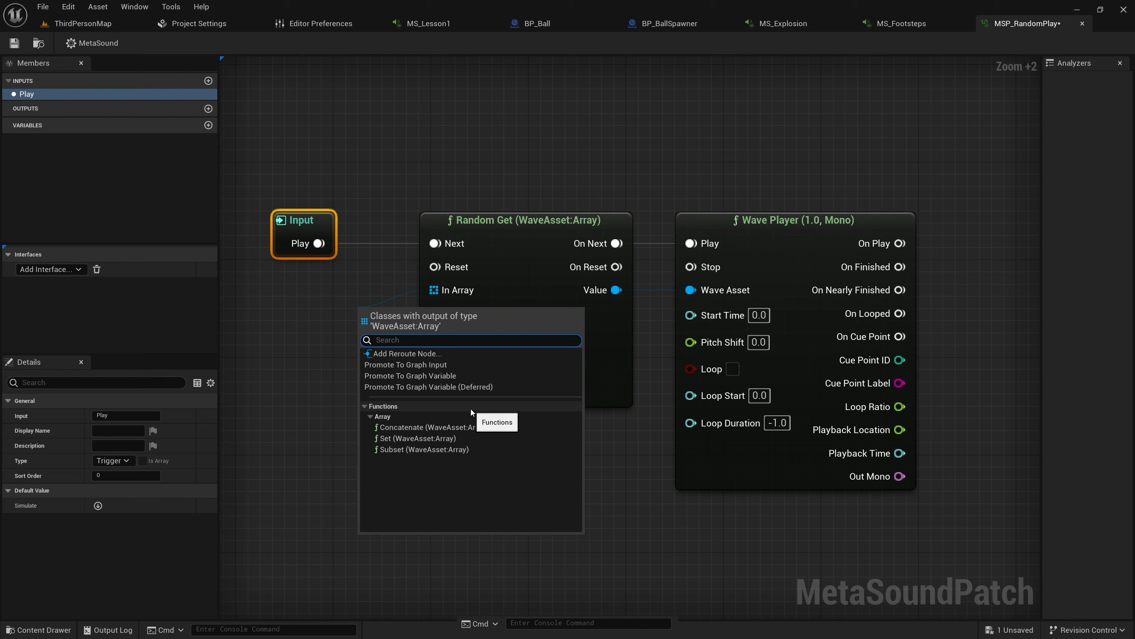
pyautogui.click(429, 365)
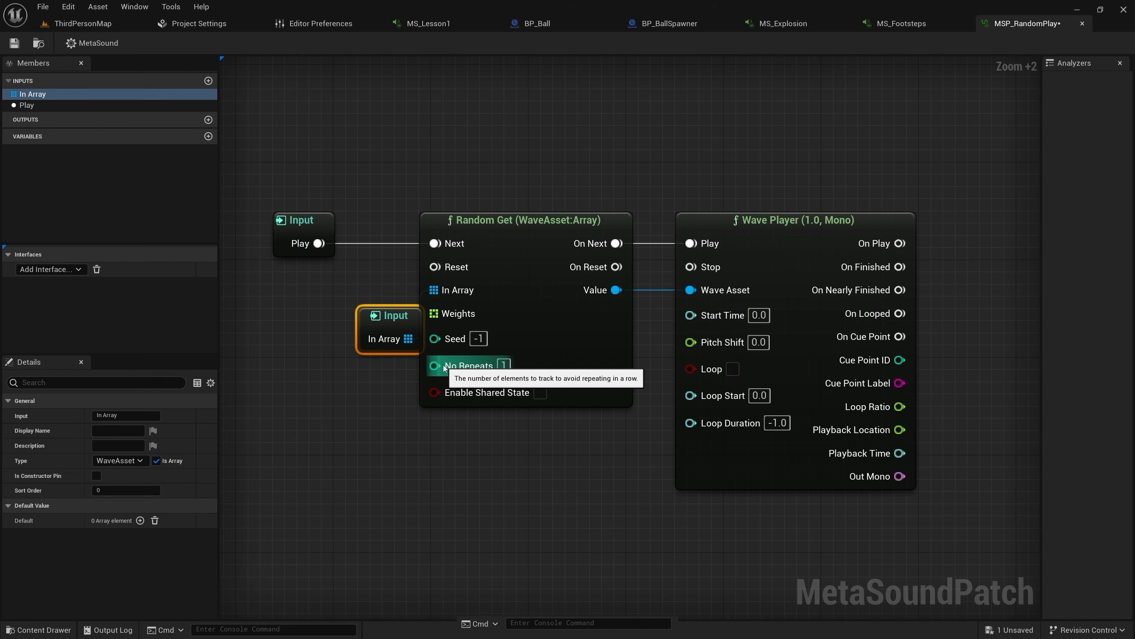
pyautogui.click(64, 415)
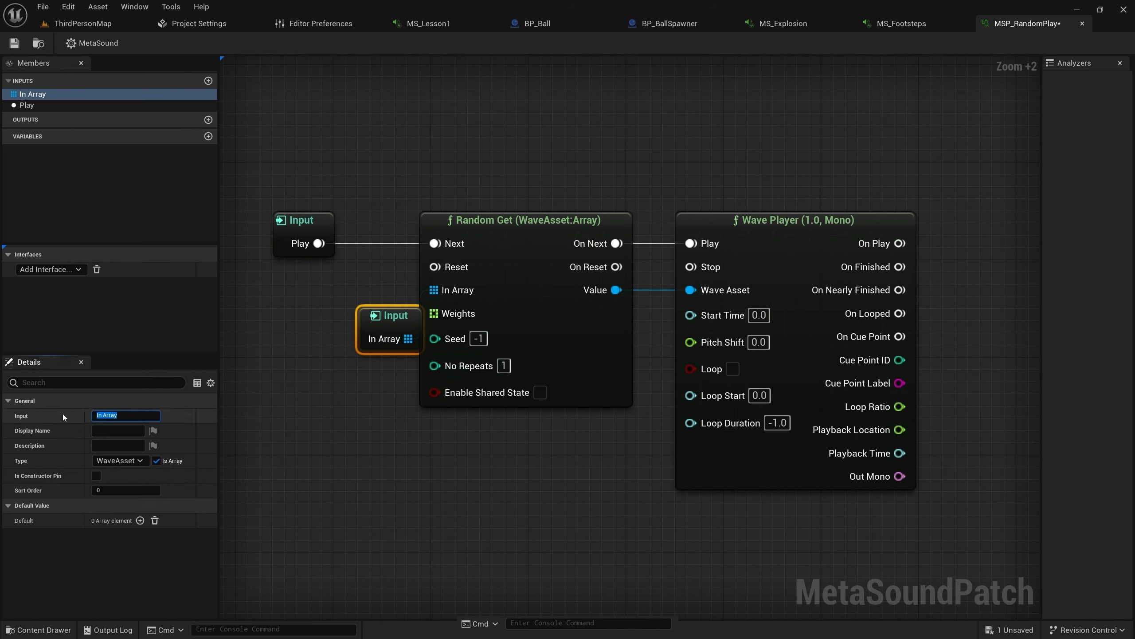
pyautogui.write('Sounds')
pyautogui.press('Return')
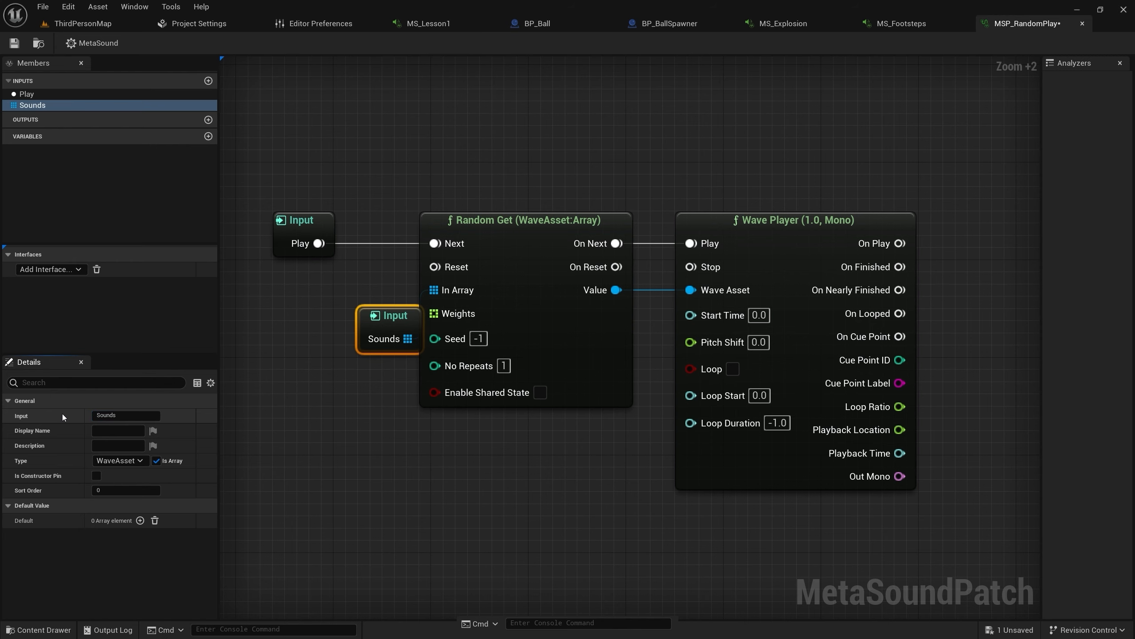
pyautogui.moveTo(389, 318); pyautogui.dragTo(315, 322)
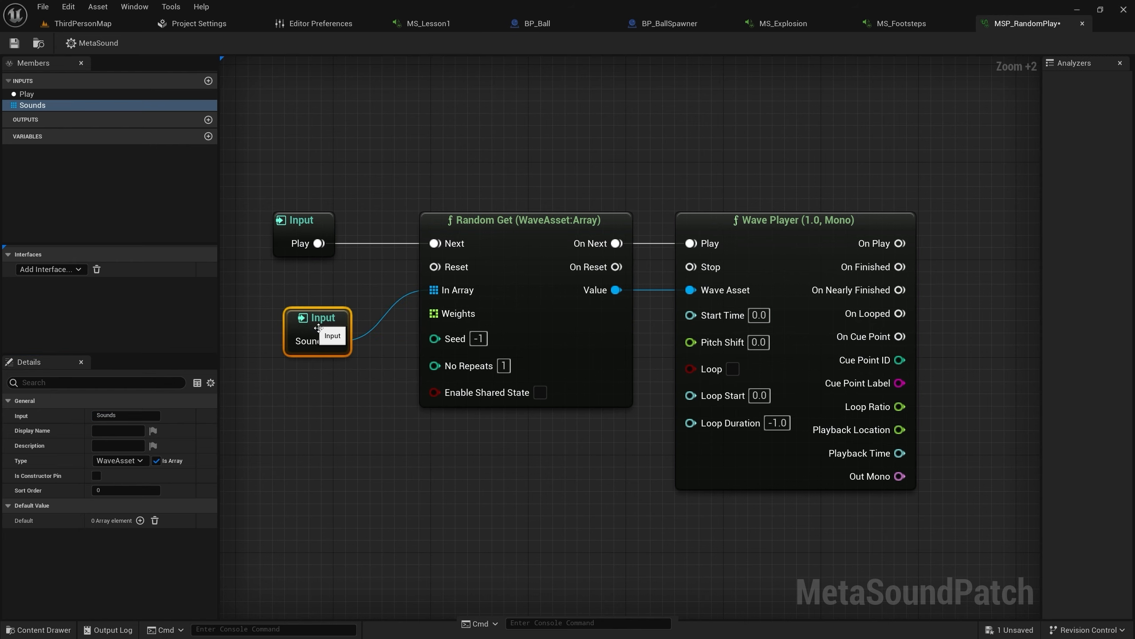
# Promote the Wave Player's On Finished pin to a graph output and align the output node with the pin
pyautogui.moveTo(548, 478); pyautogui.dragTo(223, 483, button='right')
pyautogui.moveTo(689, 391); pyautogui.dragTo(651, 398, button='right')
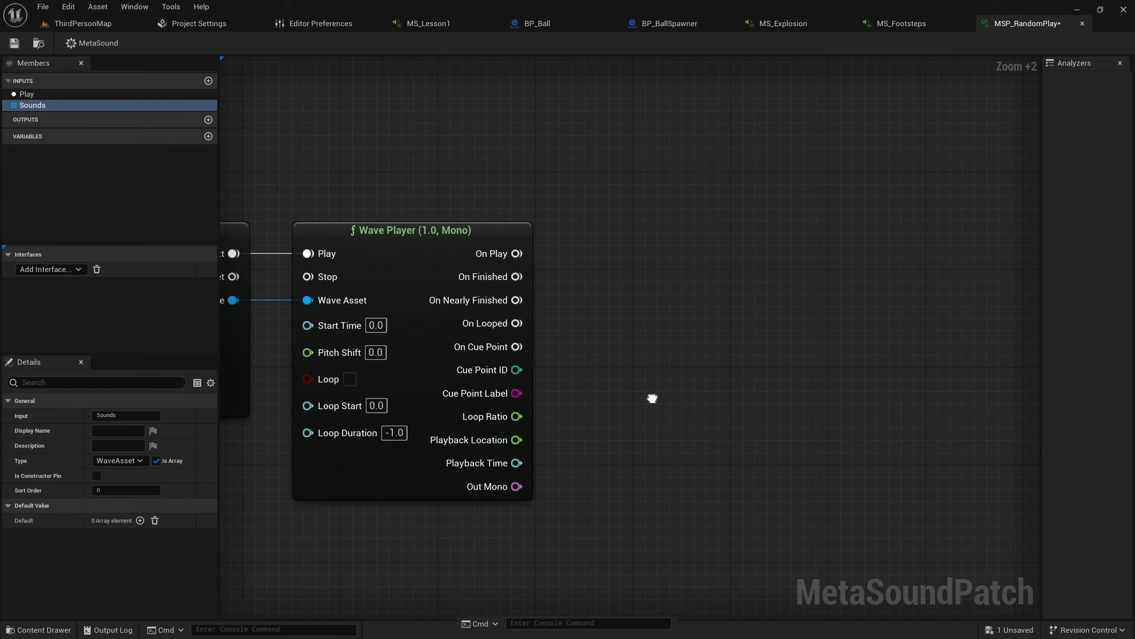
pyautogui.moveTo(516, 276); pyautogui.dragTo(586, 280)
pyautogui.click(638, 326)
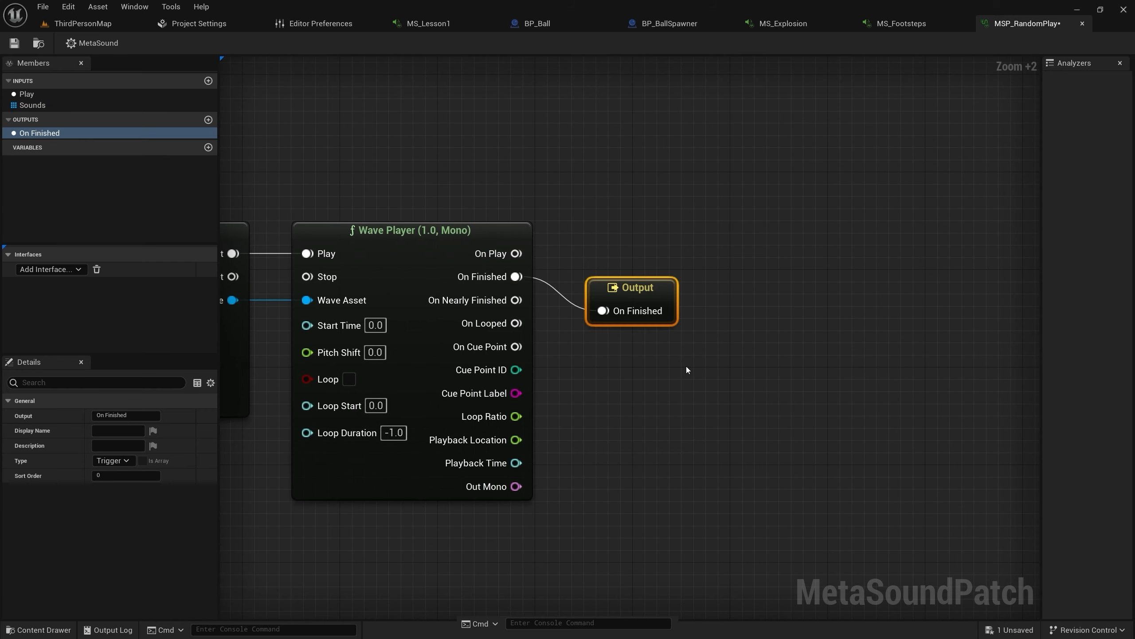
pyautogui.moveTo(623, 288); pyautogui.dragTo(635, 265)
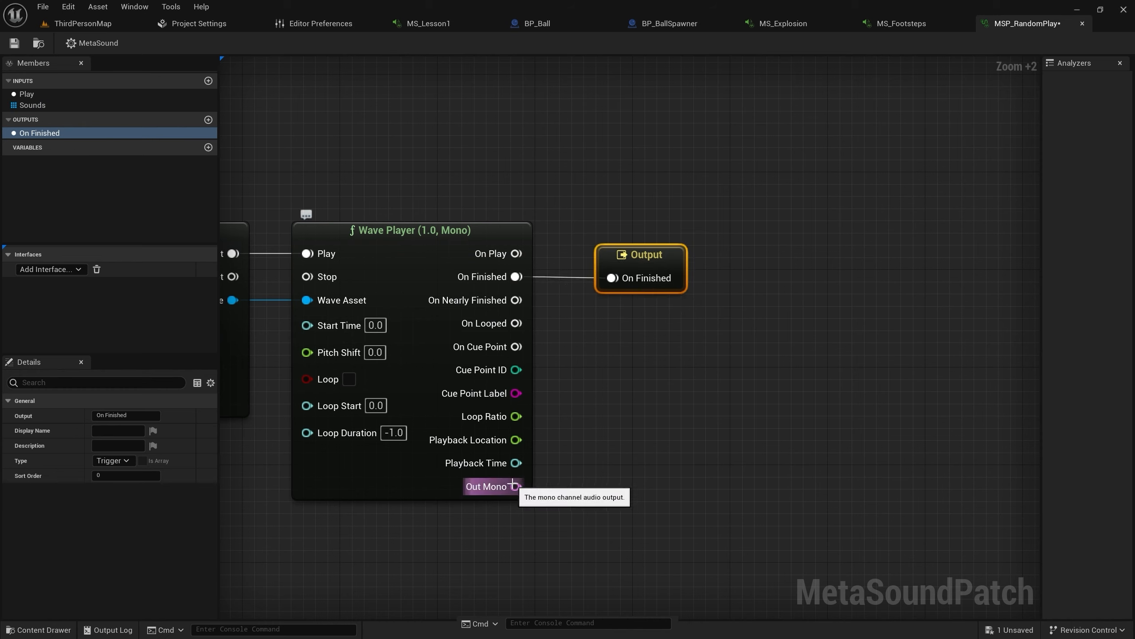
# Promote the Wave Player's Out Mono pin to a graph output and align its node with the pin
pyautogui.moveTo(514, 487); pyautogui.dragTo(606, 401)
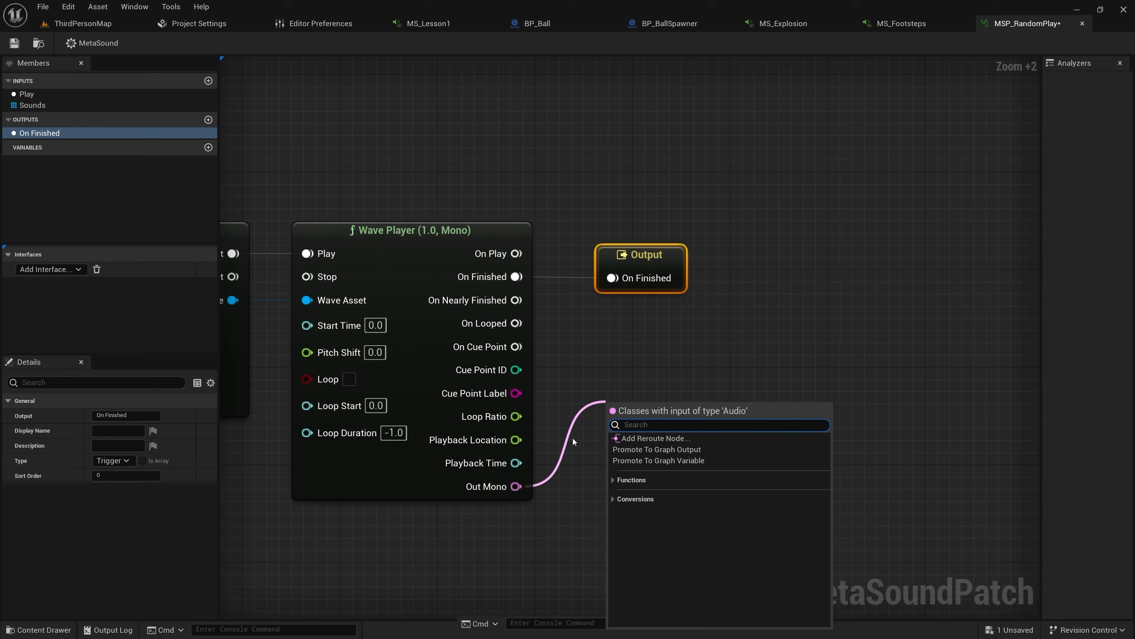
pyautogui.click(664, 449)
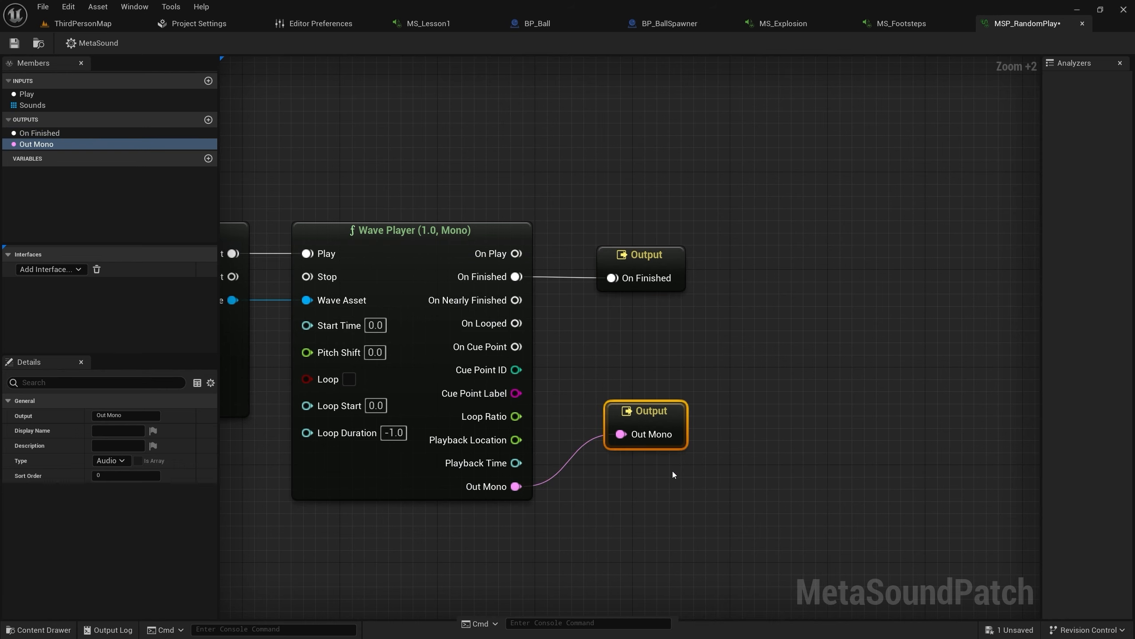
pyautogui.moveTo(660, 421); pyautogui.dragTo(650, 469)
pyautogui.moveTo(567, 372); pyautogui.dragTo(884, 323, button='right')
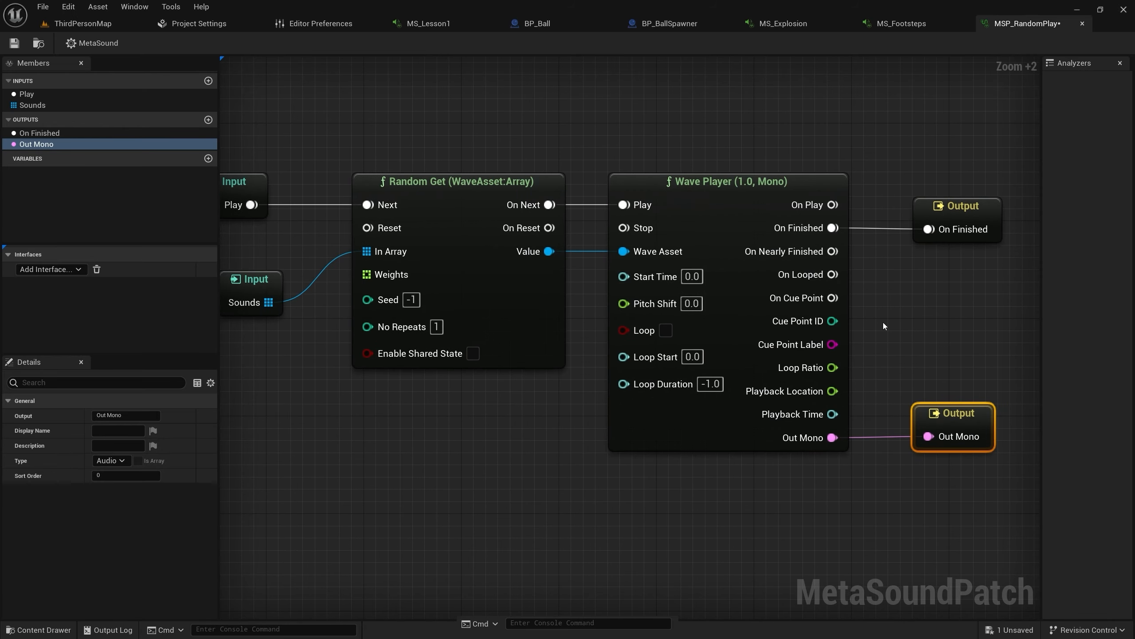
# Save the MSP_RandomPlay patch and open its general MetaSound properties at the author field
pyautogui.click(9, 43)
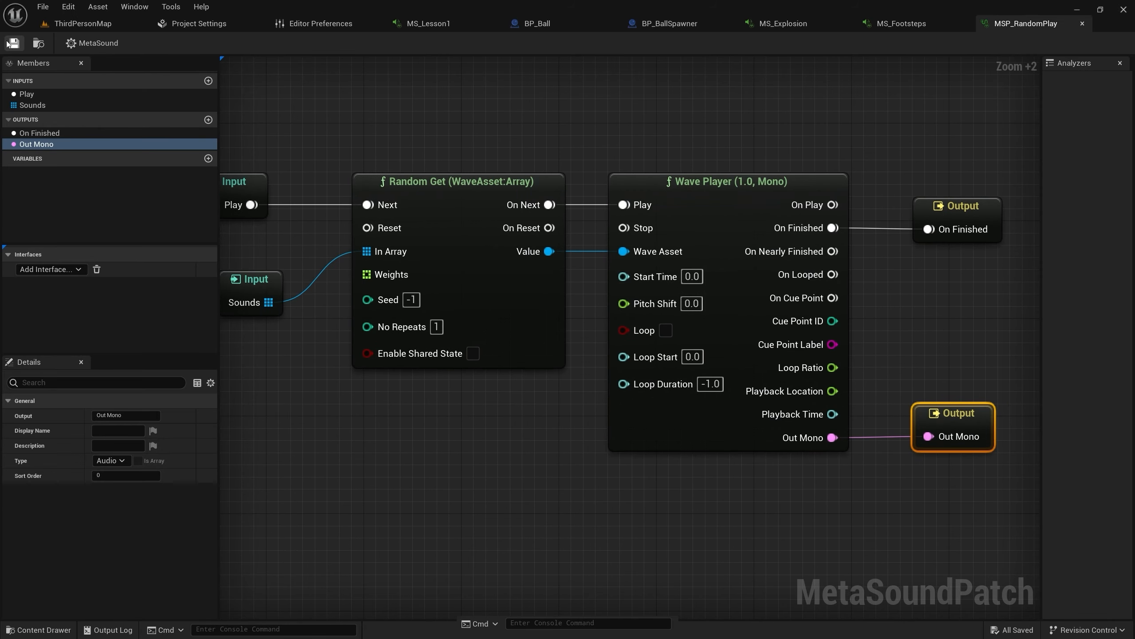
pyautogui.click(99, 47)
pyautogui.click(118, 460)
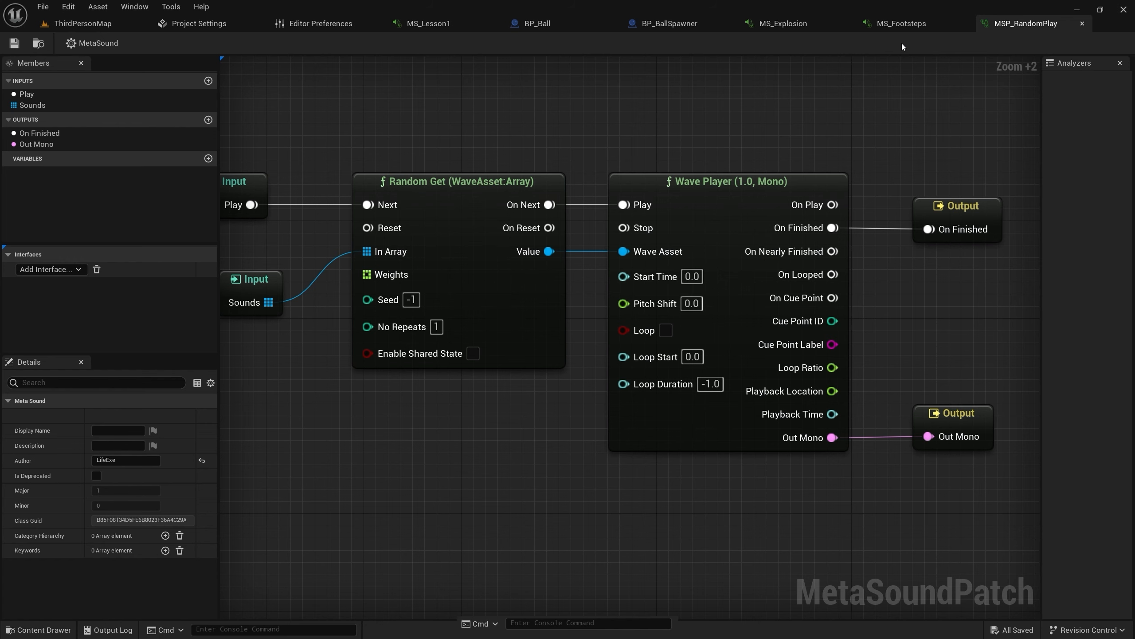
# Add an MSP_RandomPlay node to MS_Explosion and connect Bang to Play and the Explosions variable to Sounds
pyautogui.click(773, 28)
pyautogui.moveTo(451, 128); pyautogui.dragTo(459, 157, button='right')
pyautogui.rightClick(449, 127)
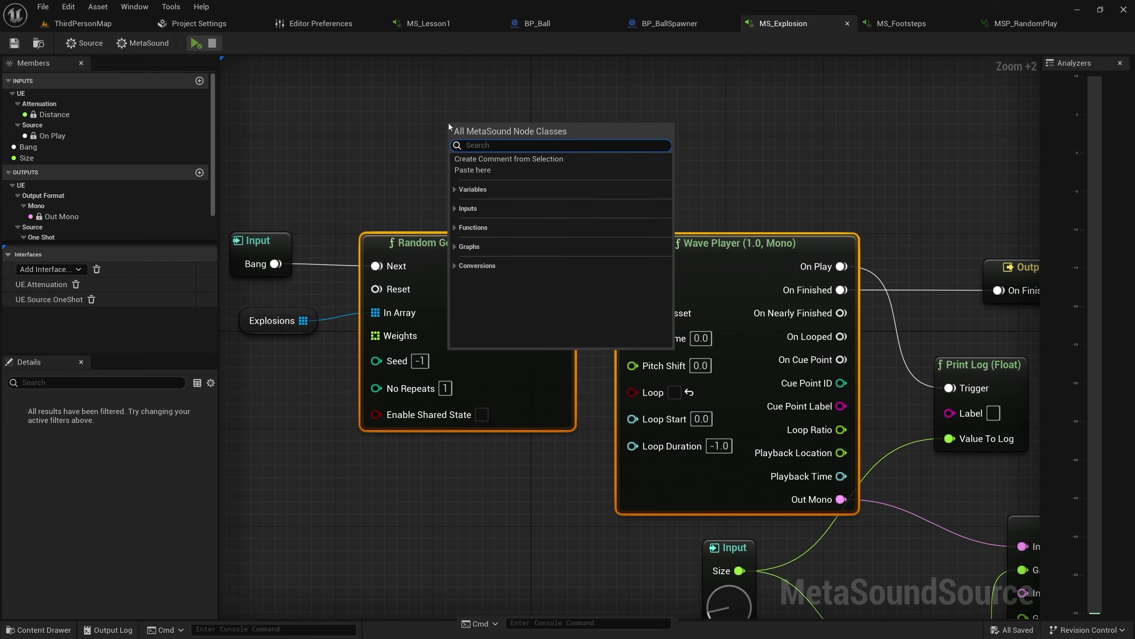
pyautogui.click(456, 248)
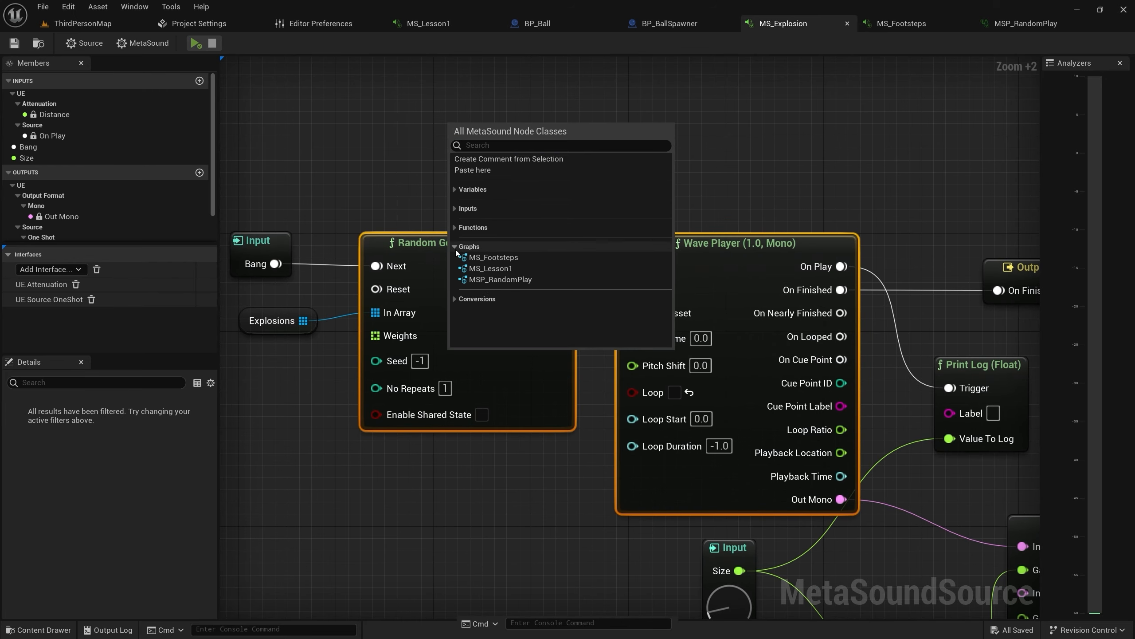
pyautogui.click(485, 282)
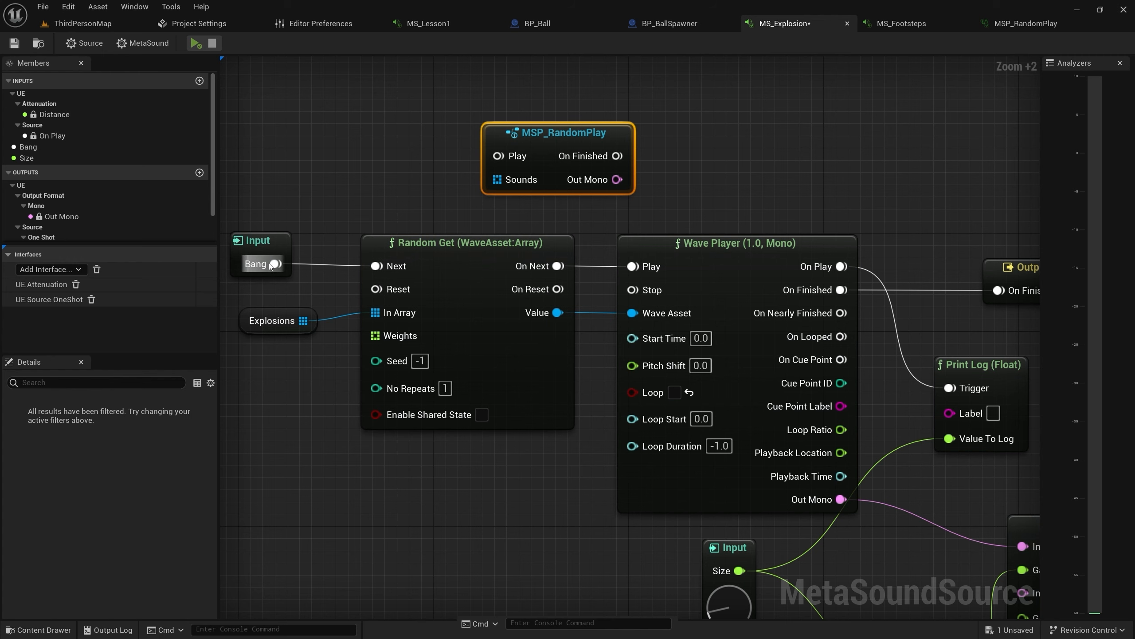
pyautogui.moveTo(276, 263); pyautogui.dragTo(498, 155)
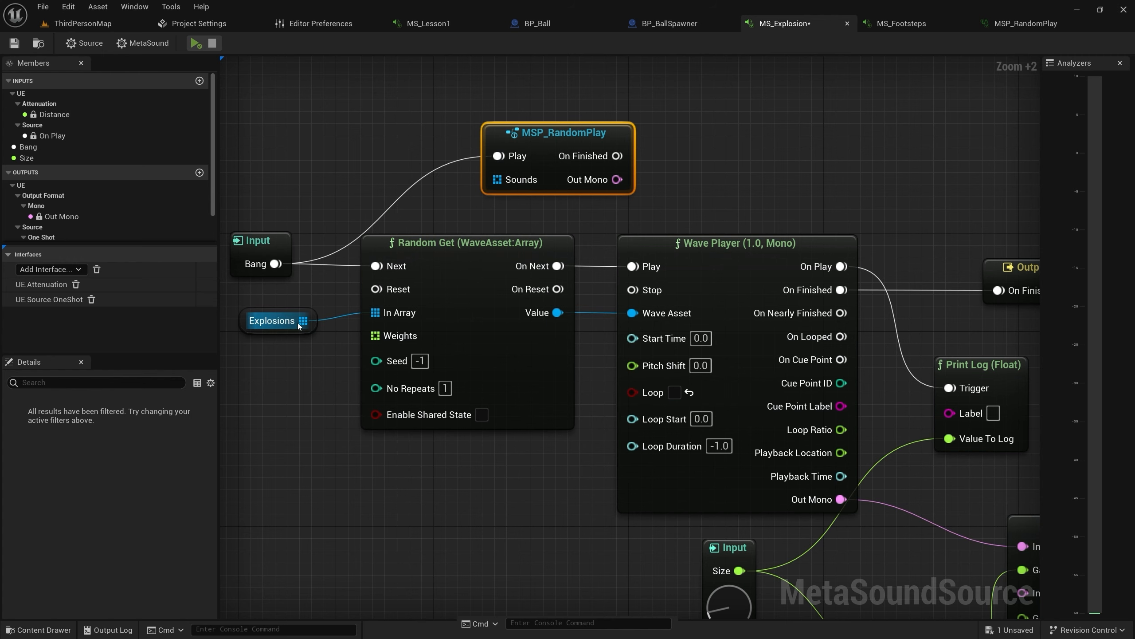
pyautogui.moveTo(298, 325); pyautogui.dragTo(498, 179)
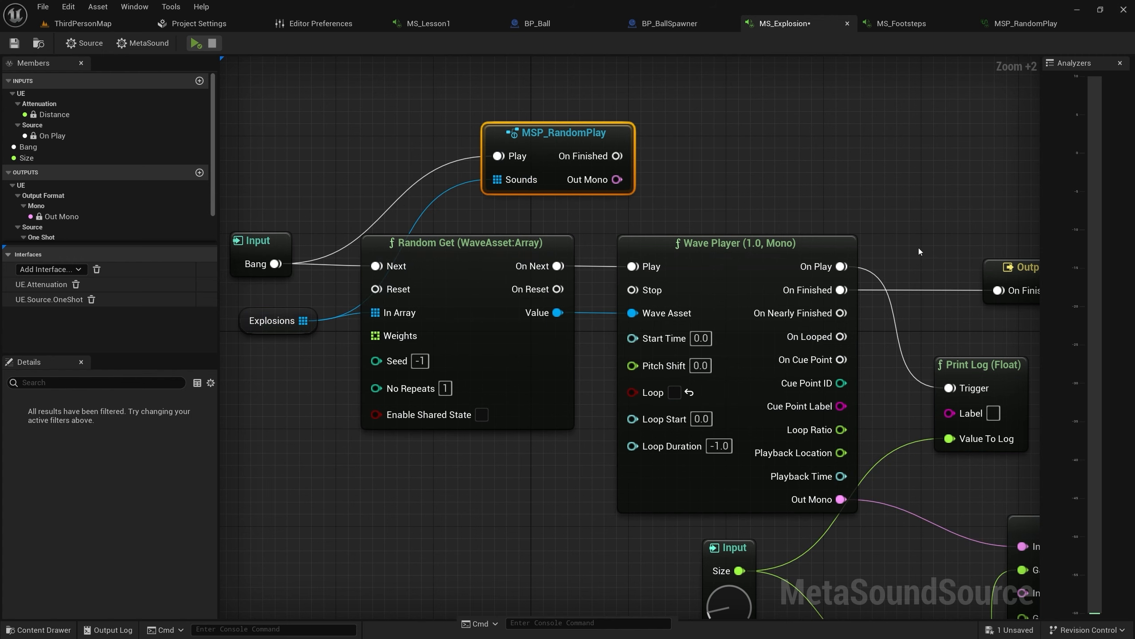
# Rewire the On Finished output and Mono Mixer In 0 to MSP_RandomPlay's outputs, and delete the old Wave Player and Random Get nodes
pyautogui.moveTo(919, 252); pyautogui.dragTo(806, 255, button='right')
pyautogui.moveTo(907, 549); pyautogui.dragTo(880, 303)
pyautogui.click(576, 253)
pyautogui.press('Delete')
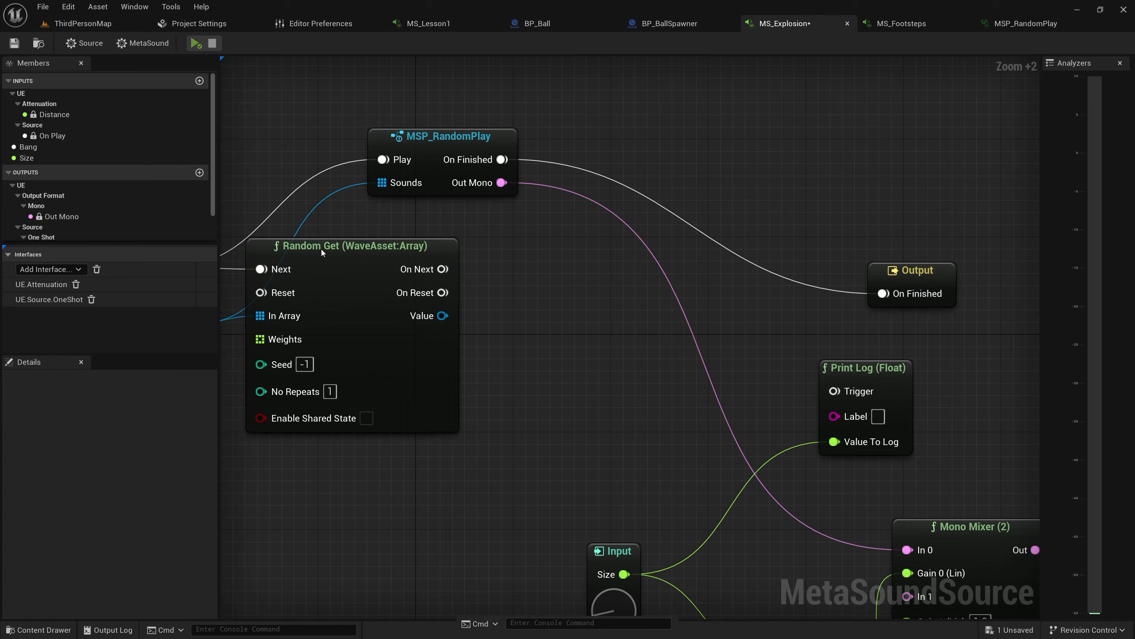
pyautogui.click(353, 246)
pyautogui.press('Delete')
# Line up MSP_RandomPlay with the On Finished output node and place the Bang and Explosions nodes just before it
pyautogui.moveTo(466, 228); pyautogui.dragTo(546, 258, button='right')
pyautogui.moveTo(527, 166); pyautogui.dragTo(770, 300)
pyautogui.moveTo(358, 412); pyautogui.dragTo(421, 415, button='right')
pyautogui.moveTo(389, 412); pyautogui.dragTo(302, 293)
pyautogui.moveTo(279, 290); pyautogui.dragTo(514, 316)
pyautogui.moveTo(226, 204); pyautogui.dragTo(392, 378)
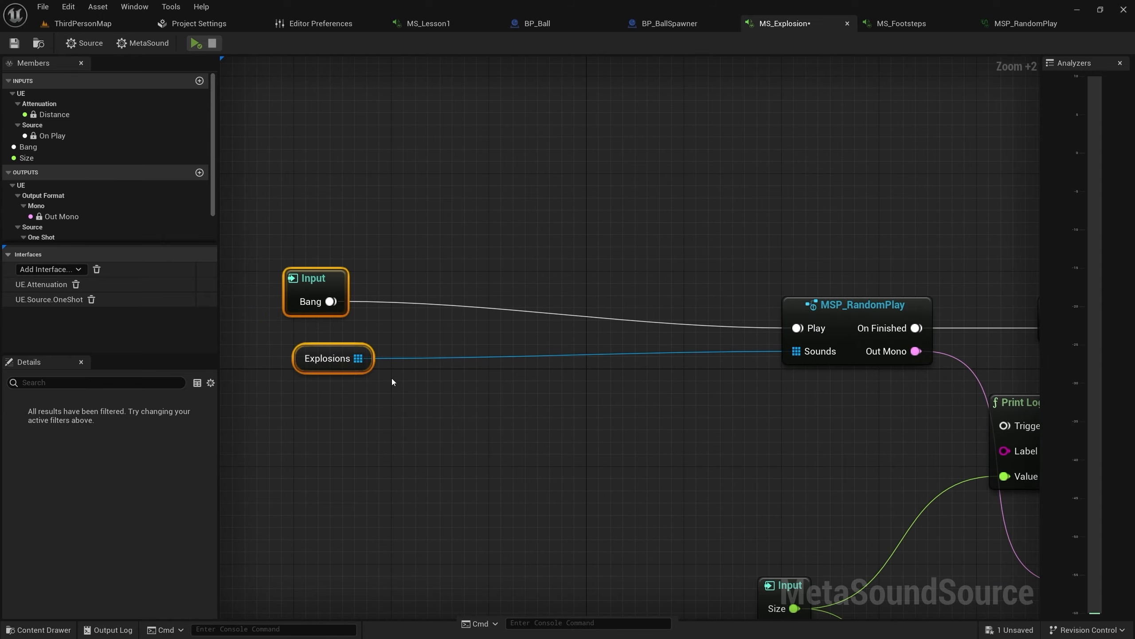
pyautogui.moveTo(303, 288); pyautogui.dragTo(665, 311)
pyautogui.moveTo(665, 318); pyautogui.dragTo(331, 274, button='right')
pyautogui.scroll(-3, 313, 295)
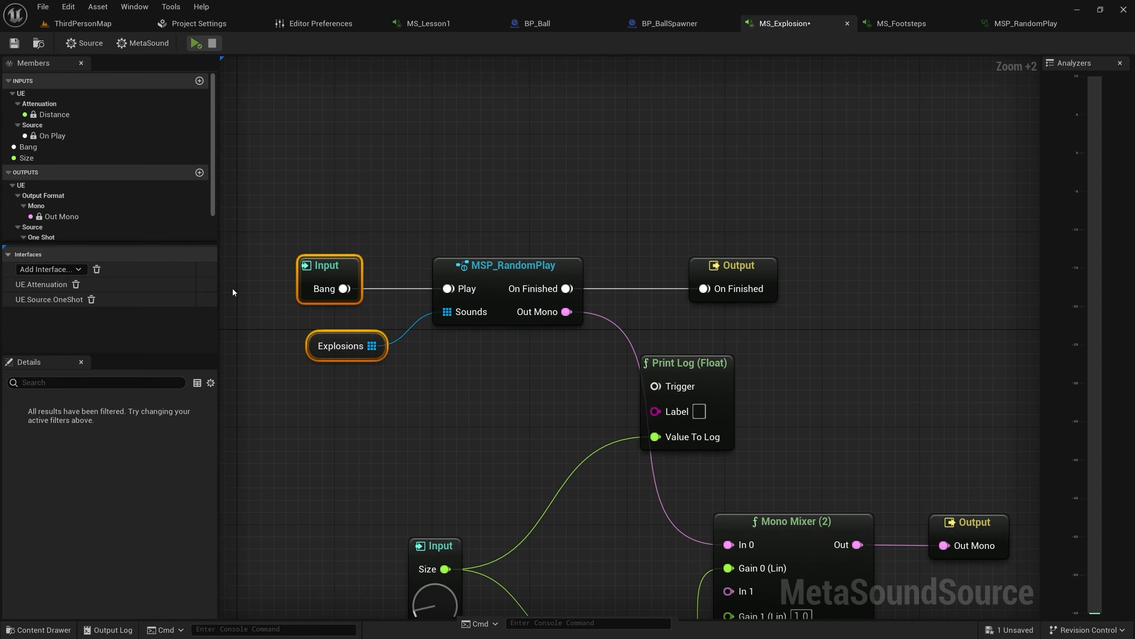
pyautogui.moveTo(374, 410); pyautogui.dragTo(494, 315, button='right')
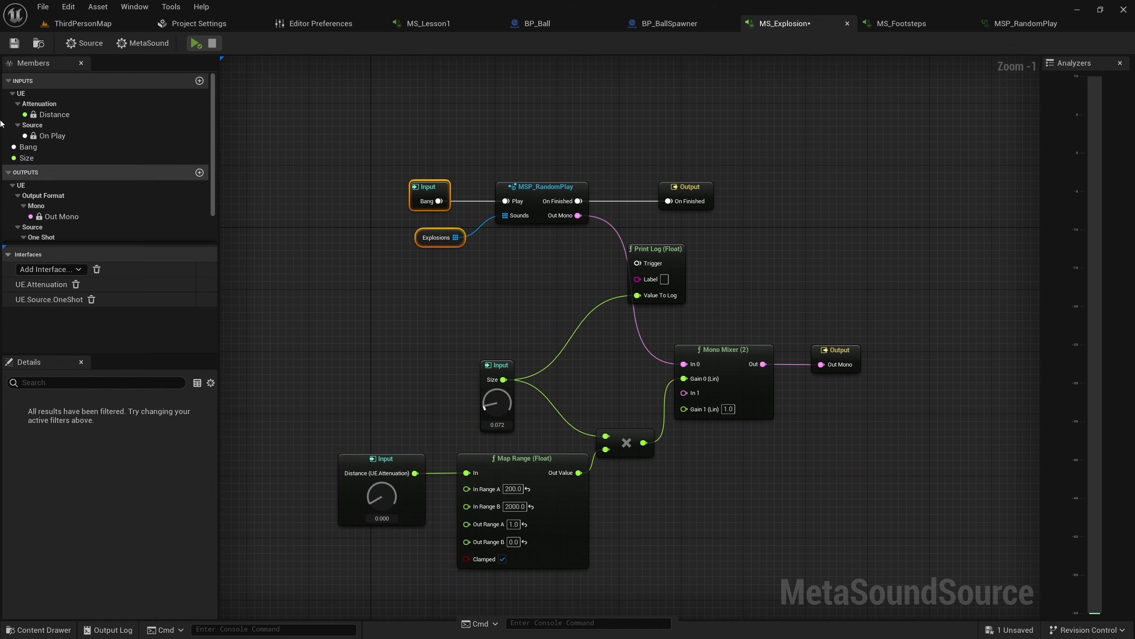
# Preview MS_Explosion by executing its Bang trigger, stop playback, and save the asset
pyautogui.click(195, 43)
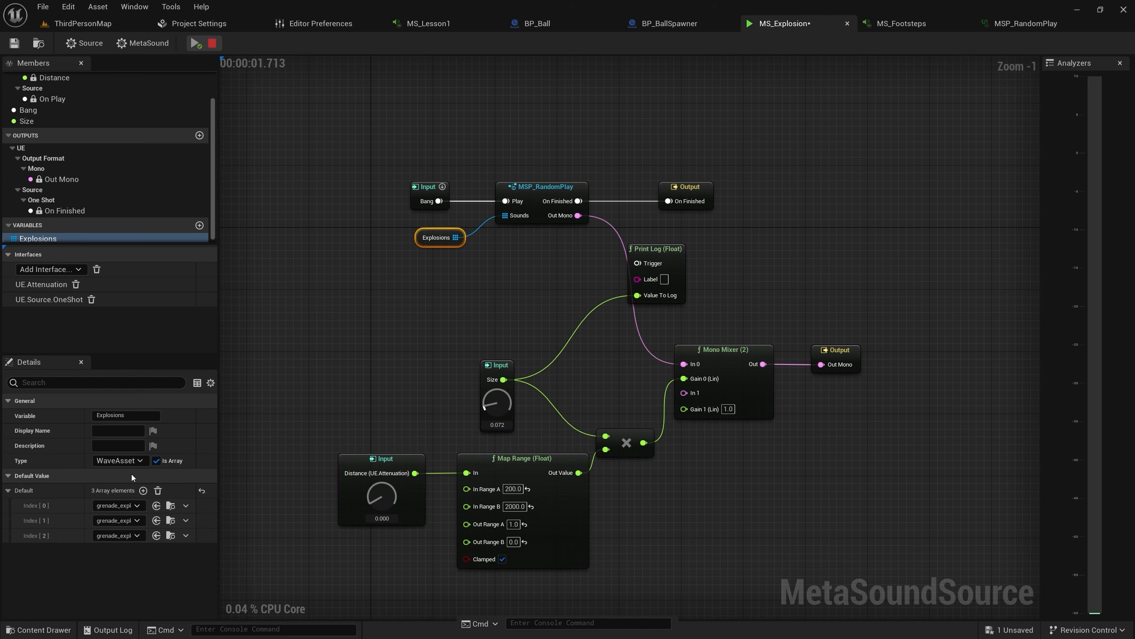
pyautogui.click(425, 186)
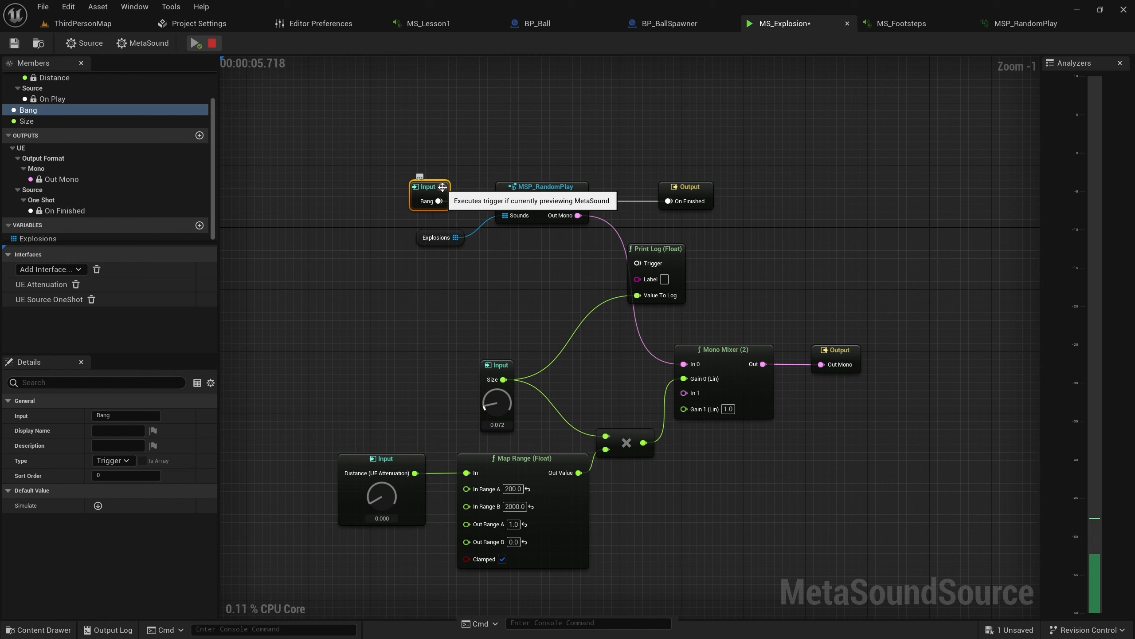
pyautogui.click(443, 187)
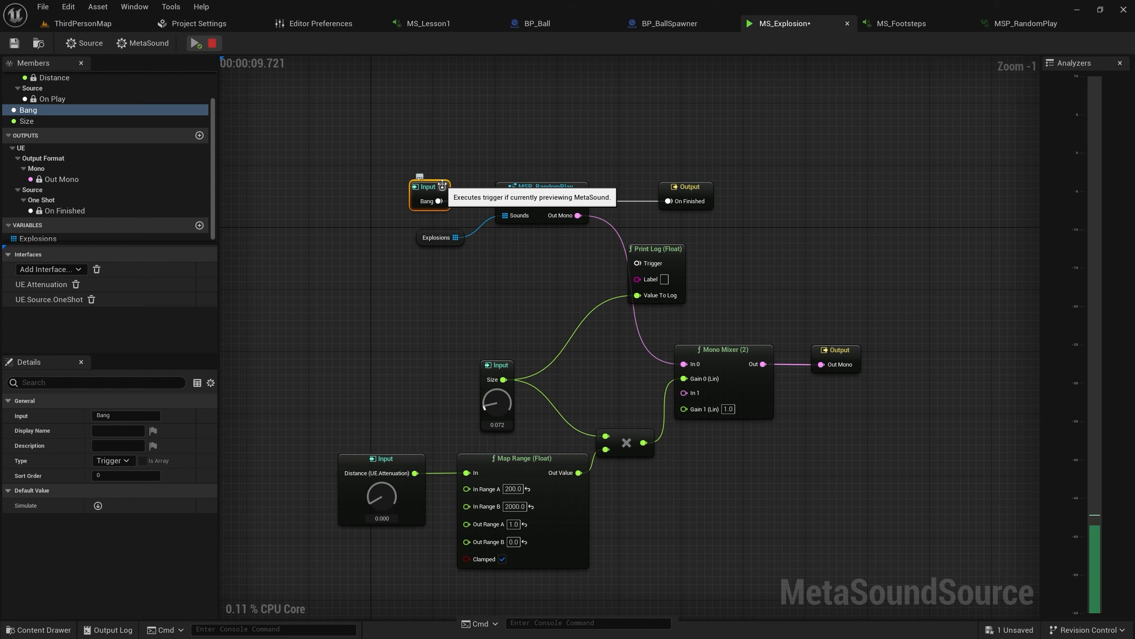
pyautogui.click(210, 45)
pyautogui.moveTo(691, 130); pyautogui.dragTo(616, 129, button='right')
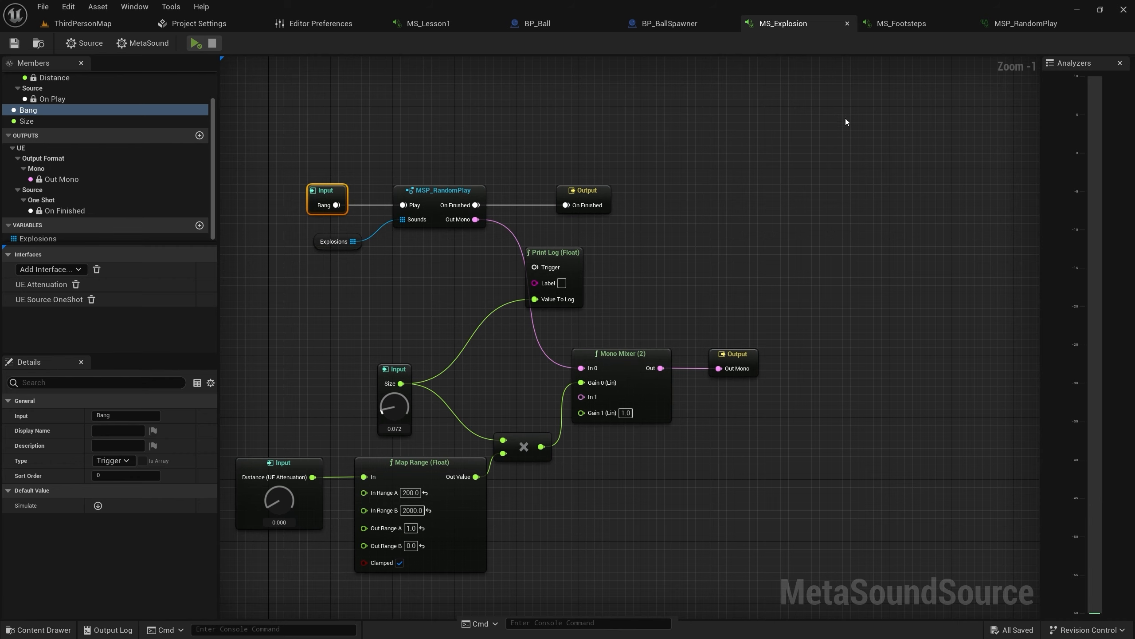
# Add an MSP_RandomPlay node to MS_Footsteps and connect Footsteps to Sounds and On Play to Play
pyautogui.click(899, 23)
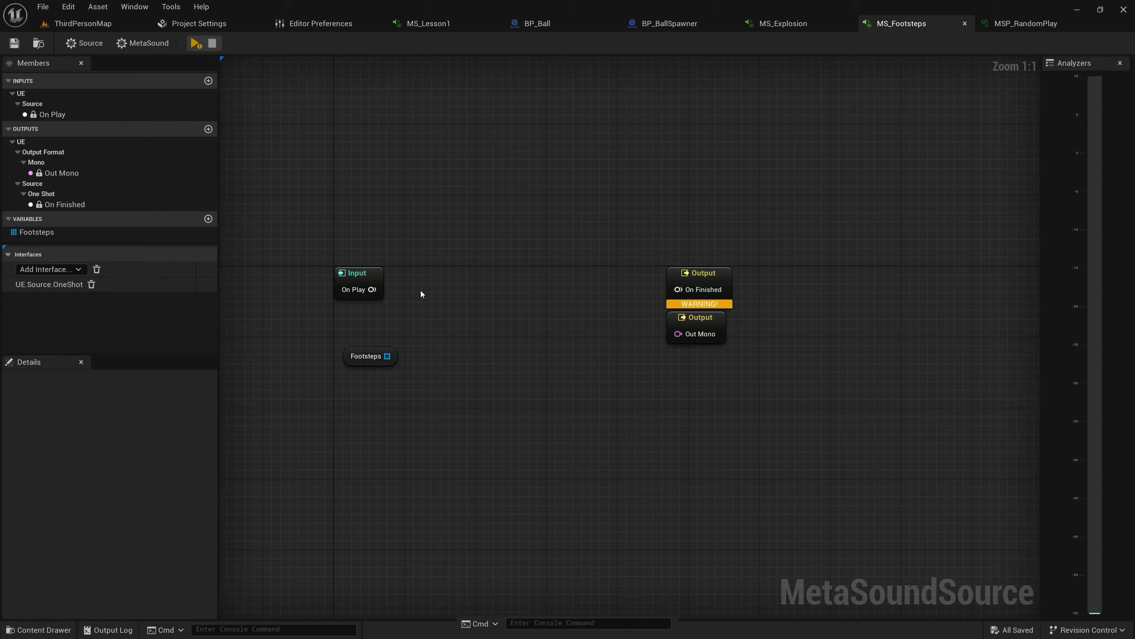
pyautogui.scroll(2, 420, 294)
pyautogui.rightClick(476, 245)
pyautogui.click(484, 367)
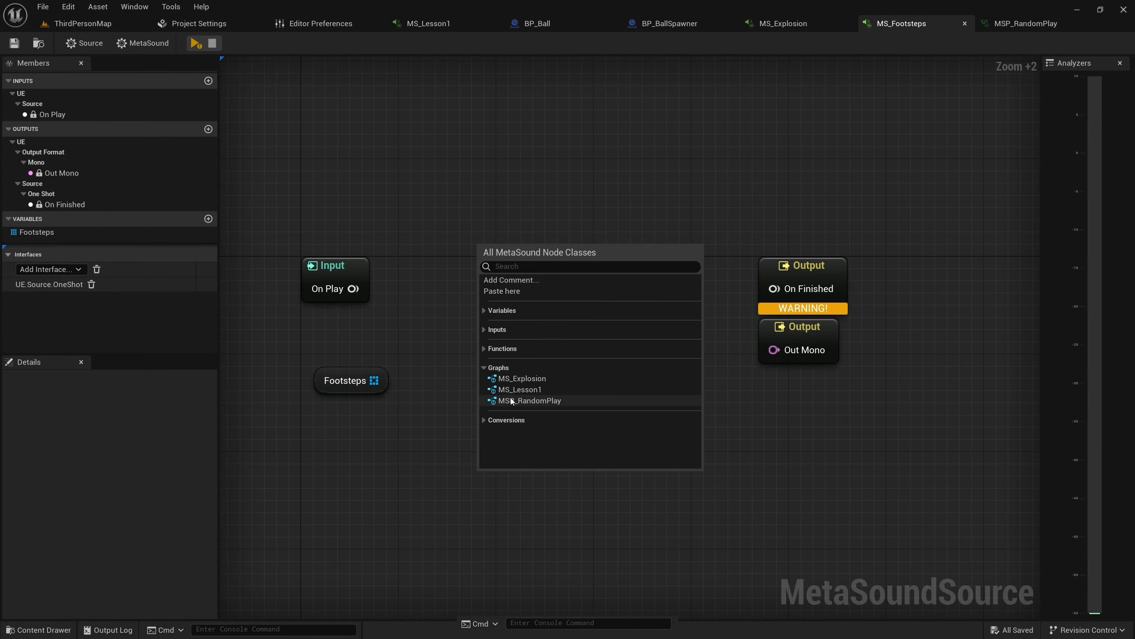
pyautogui.click(527, 401)
pyautogui.moveTo(374, 381); pyautogui.dragTo(491, 300)
pyautogui.moveTo(353, 288); pyautogui.dragTo(448, 281)
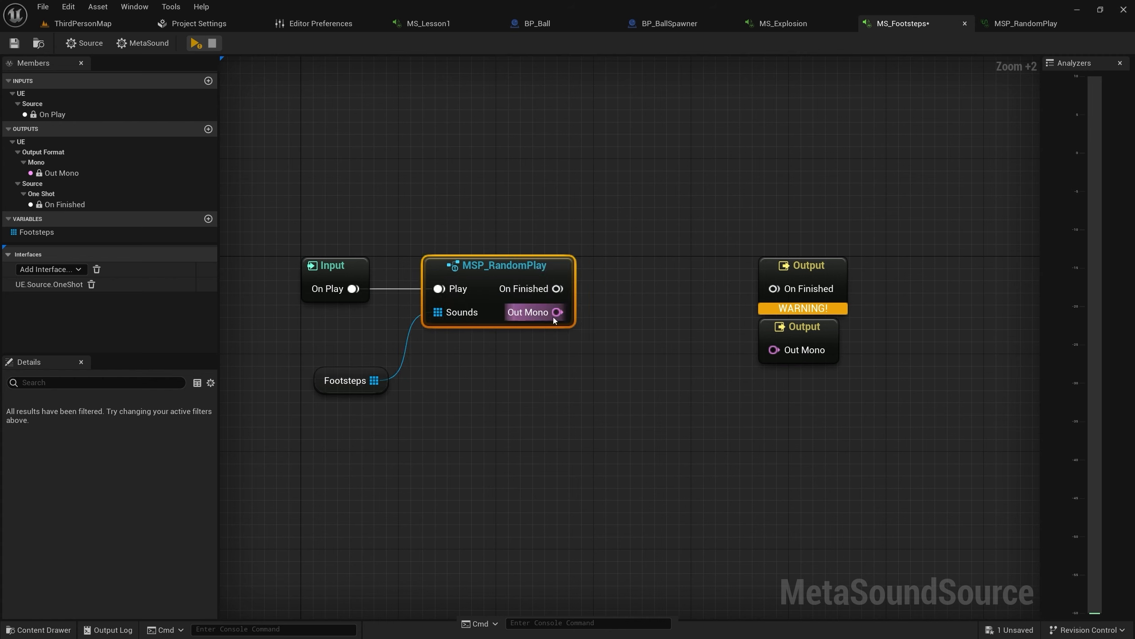
# Connect MSP_RandomPlay's Out Mono and On Finished to the matching graph outputs and move both output nodes closer to it
pyautogui.moveTo(556, 312); pyautogui.dragTo(792, 349)
pyautogui.moveTo(774, 288); pyautogui.dragTo(558, 290)
pyautogui.moveTo(805, 266); pyautogui.dragTo(689, 267)
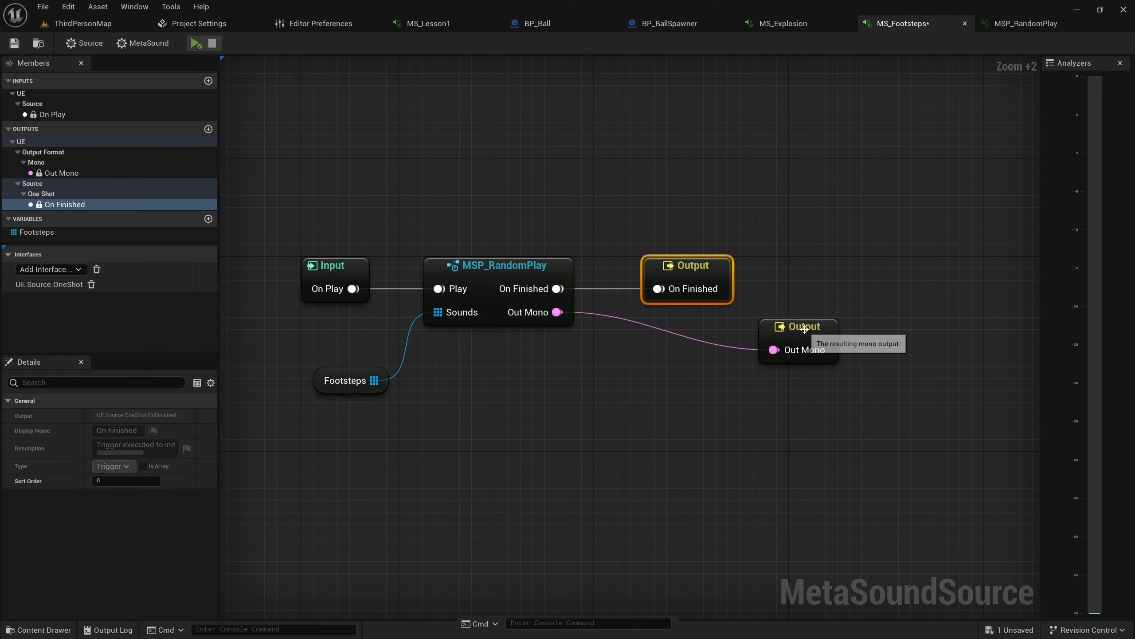
pyautogui.moveTo(805, 329); pyautogui.dragTo(700, 329)
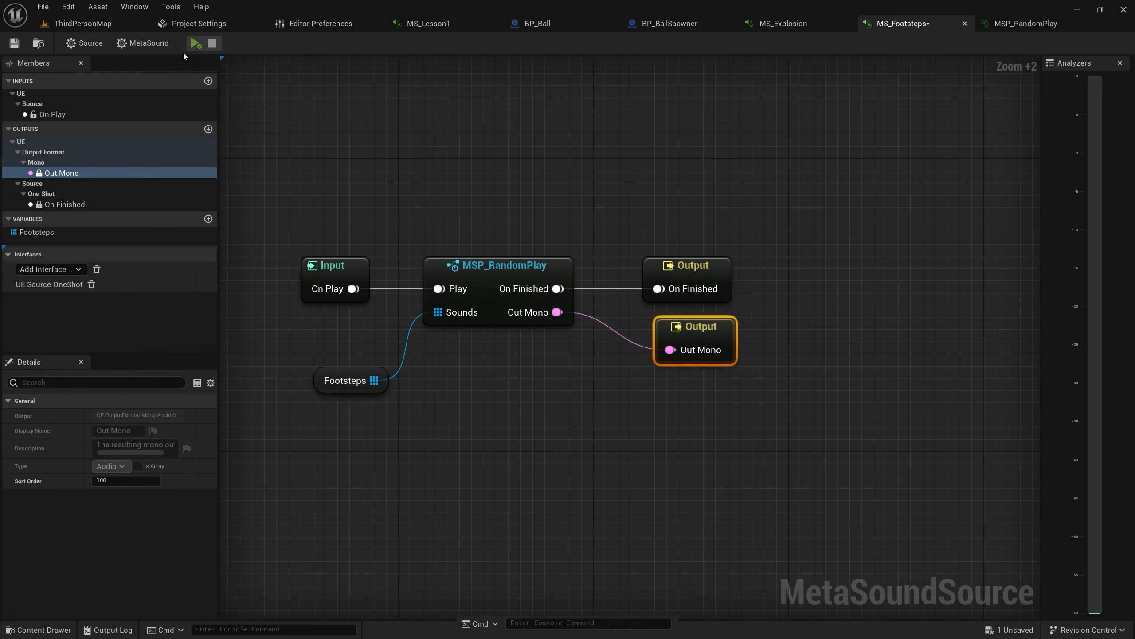
# Preview the MS_Footsteps sound and save the asset
pyautogui.click(195, 44)
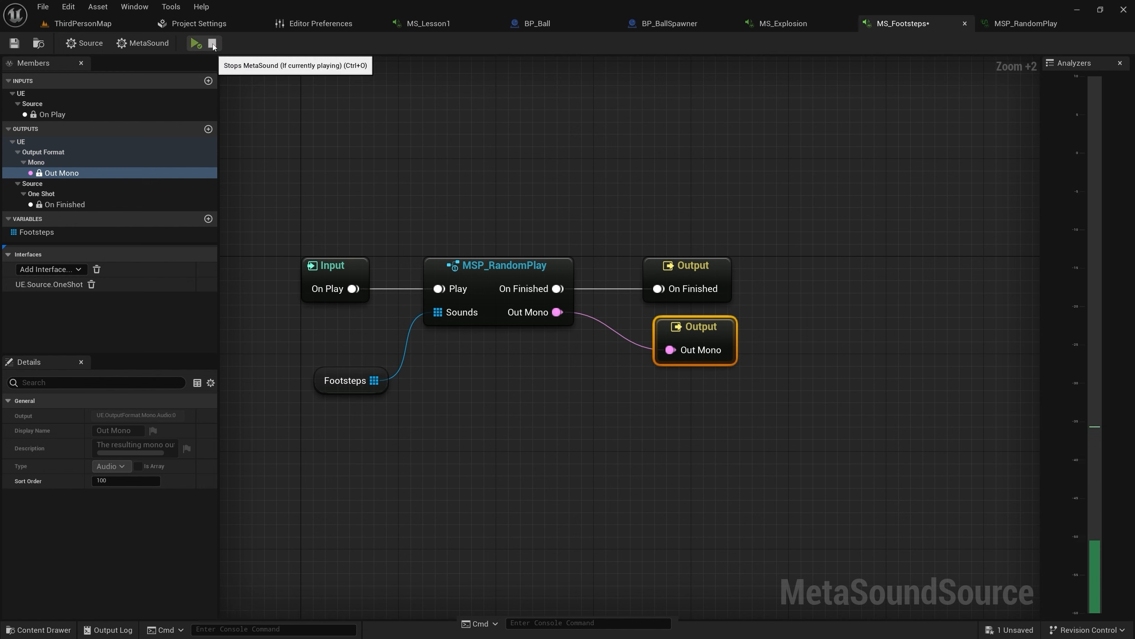
pyautogui.hotkey('ctrl', 's')
# Create a MetaSound Source named MS_Jump in the MetaSounds content folder and open it for editing
pyautogui.click(83, 23)
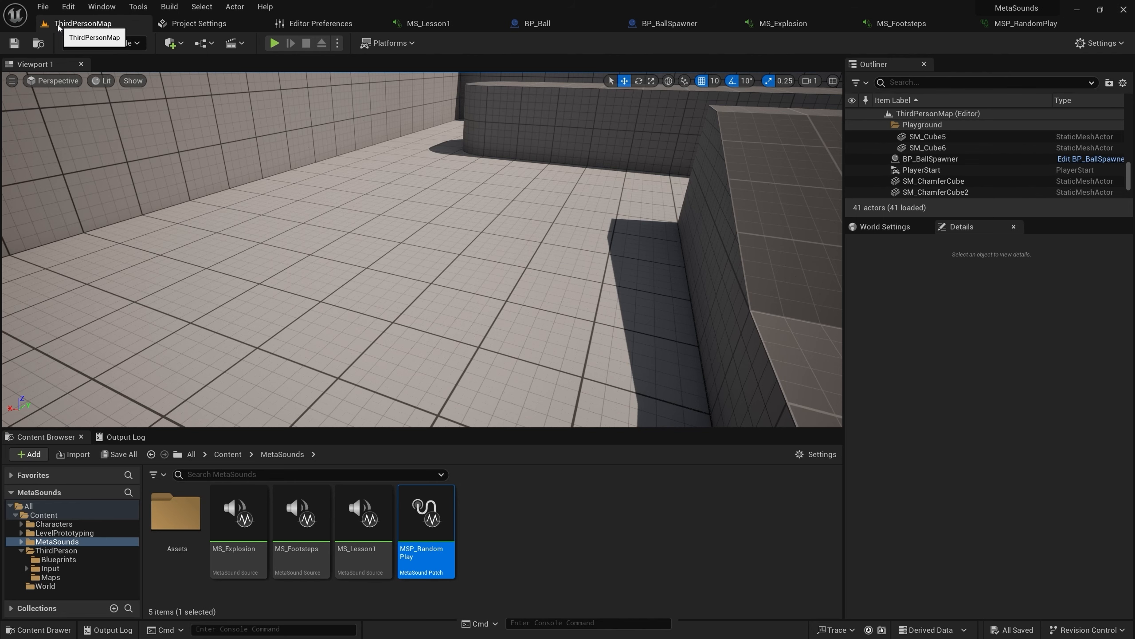
pyautogui.rightClick(493, 516)
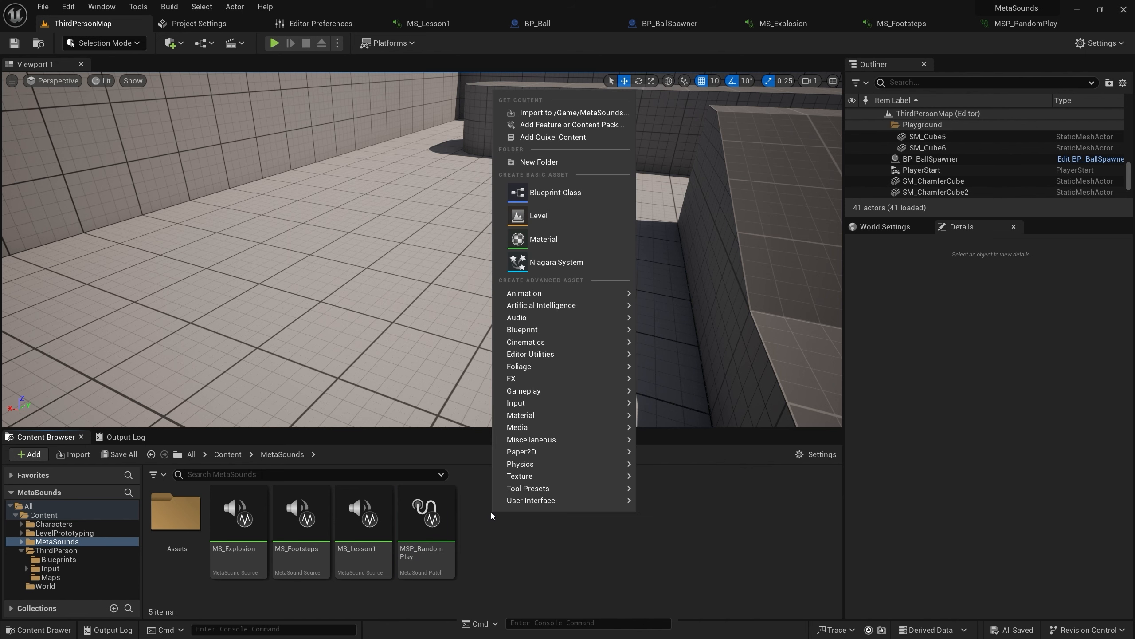
pyautogui.moveTo(525, 322)
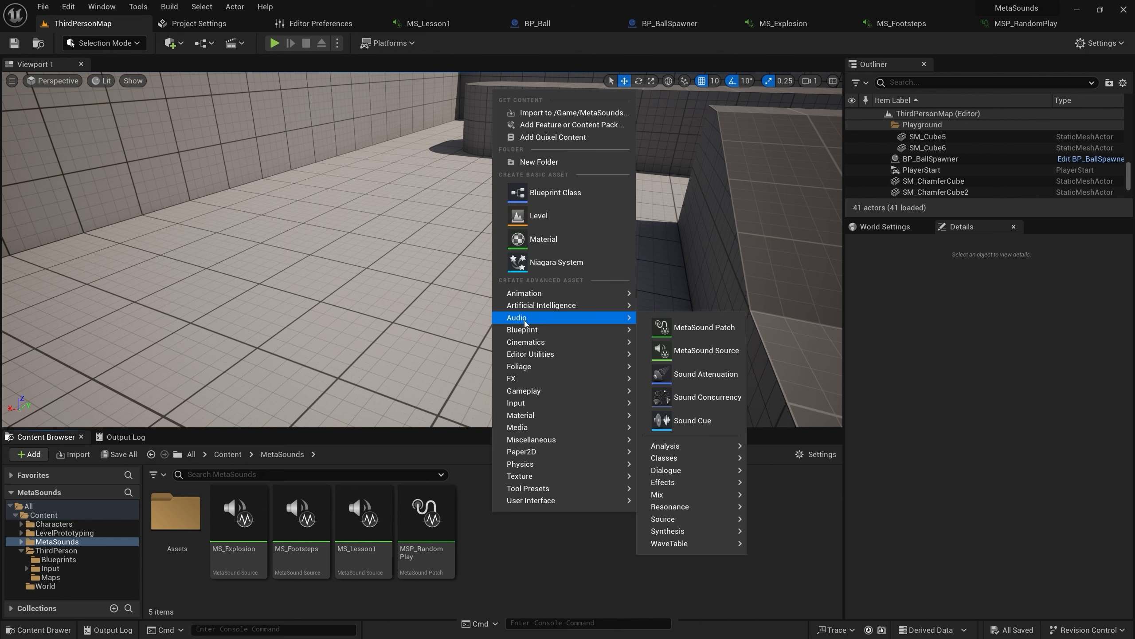
pyautogui.click(706, 352)
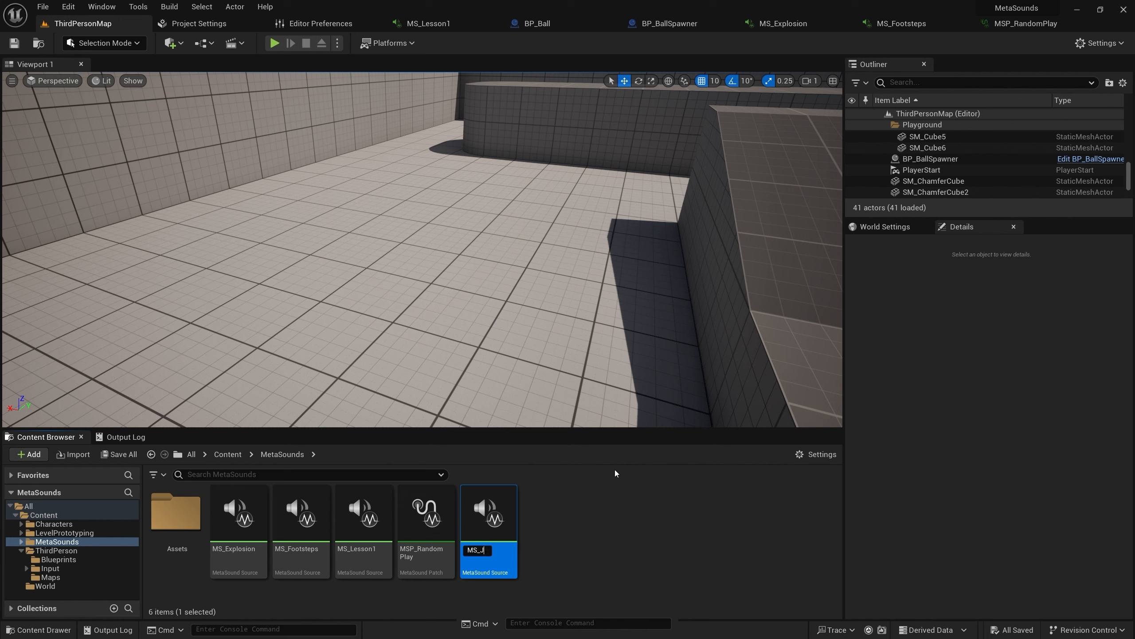
pyautogui.press('Return')
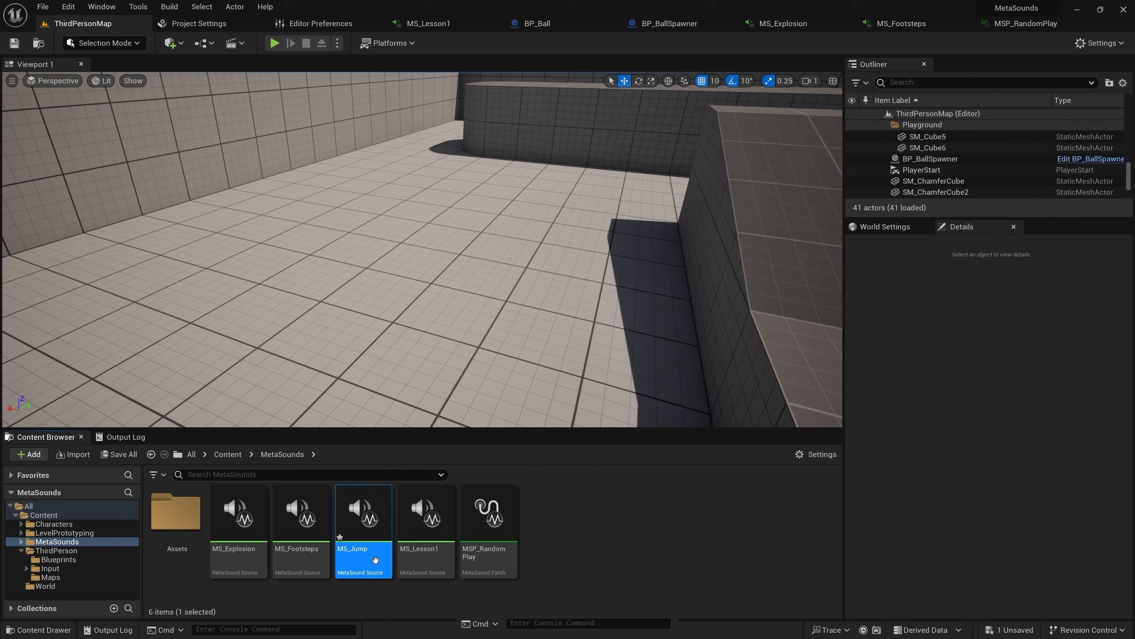
pyautogui.doubleClick(368, 563)
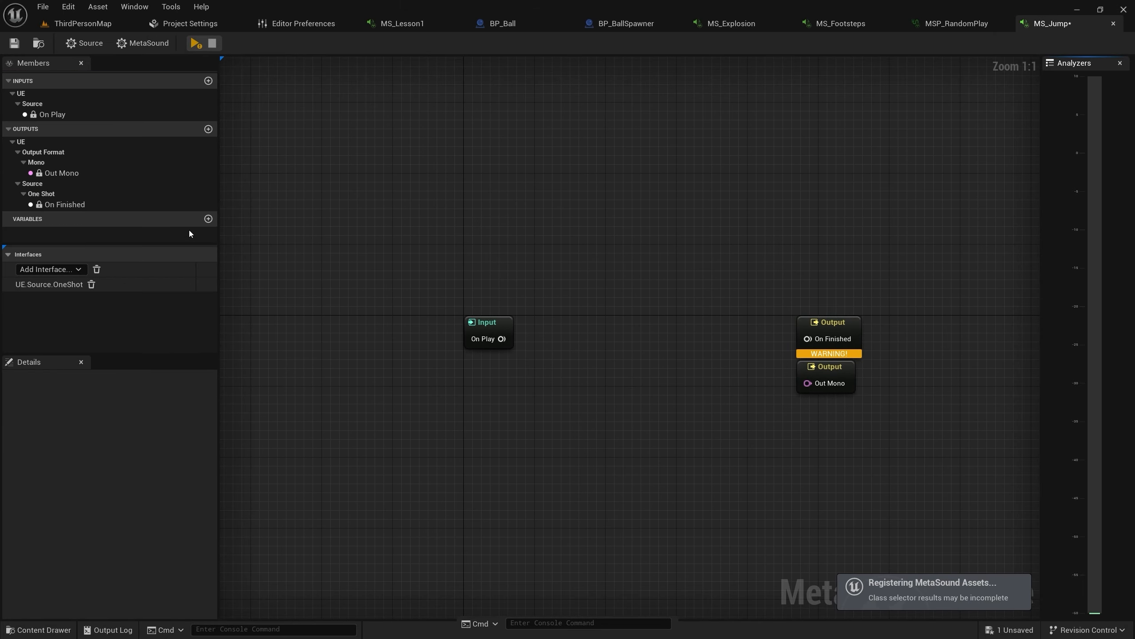
# Add a variable named Jumps to MS_Jump and make it a WaveAsset array
pyautogui.click(208, 219)
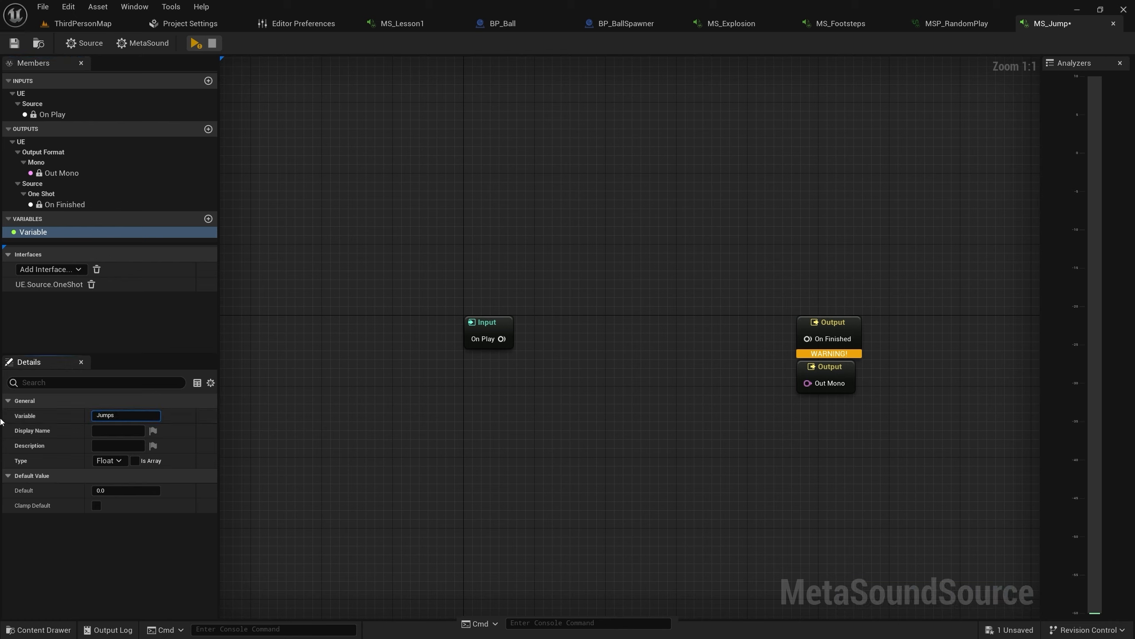
pyautogui.press('Return')
pyautogui.click(109, 460)
pyautogui.scroll(-6, 113, 442)
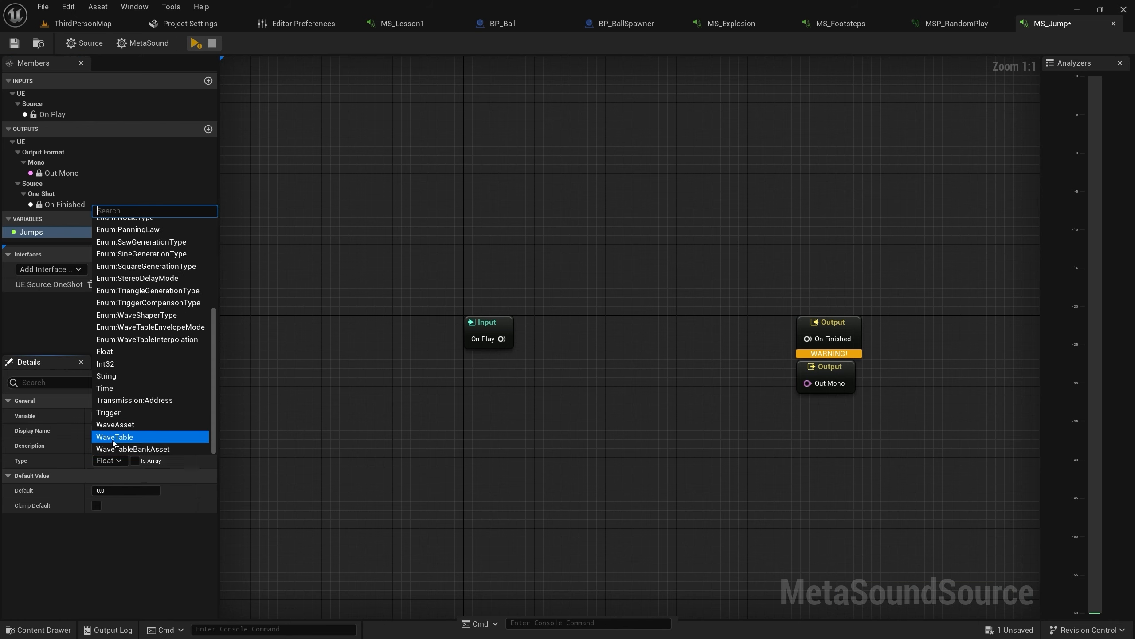
pyautogui.click(114, 425)
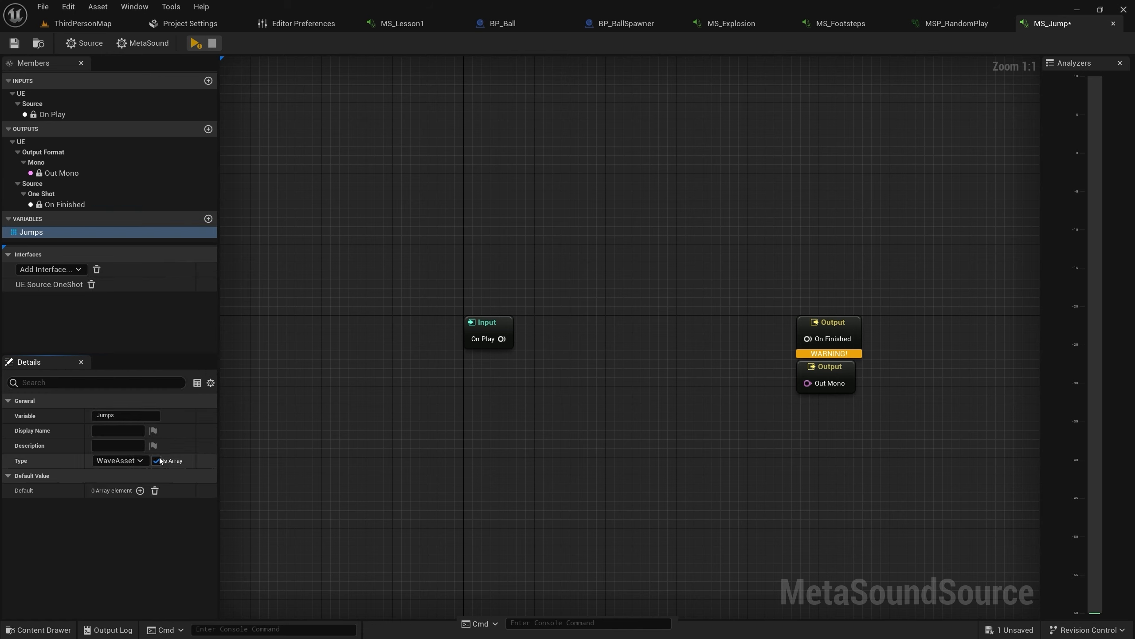
# Add two default elements to the Jumps array and assign Lyra_Dash_01 and Lyra_Dash_02 to them
pyautogui.click(140, 490)
pyautogui.click(143, 490)
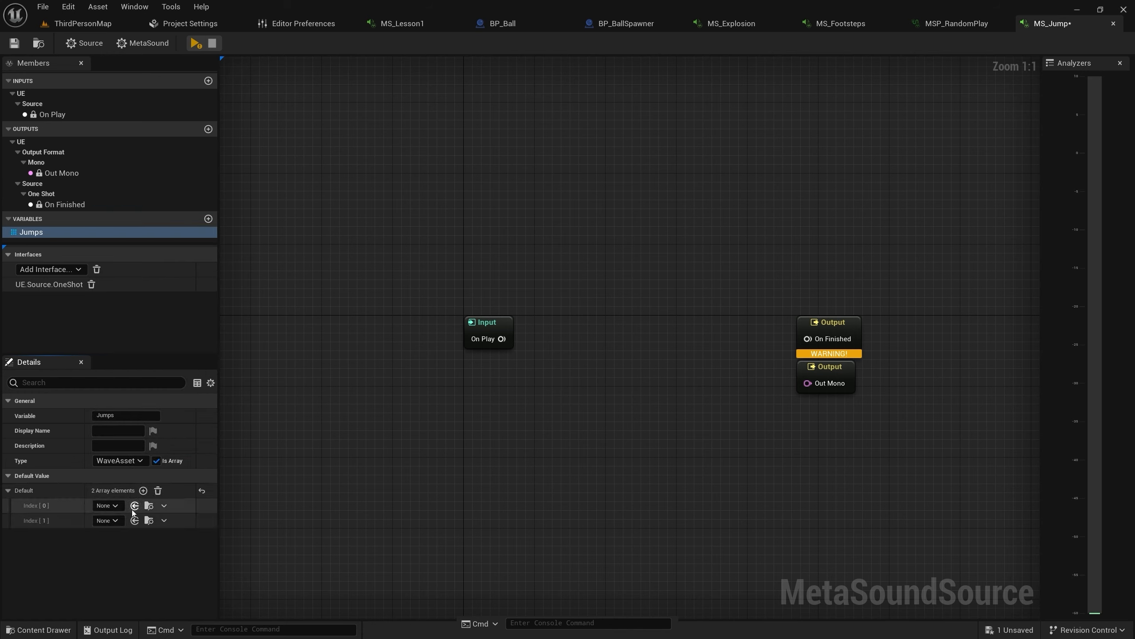
pyautogui.click(106, 505)
pyautogui.scroll(-3, 203, 426)
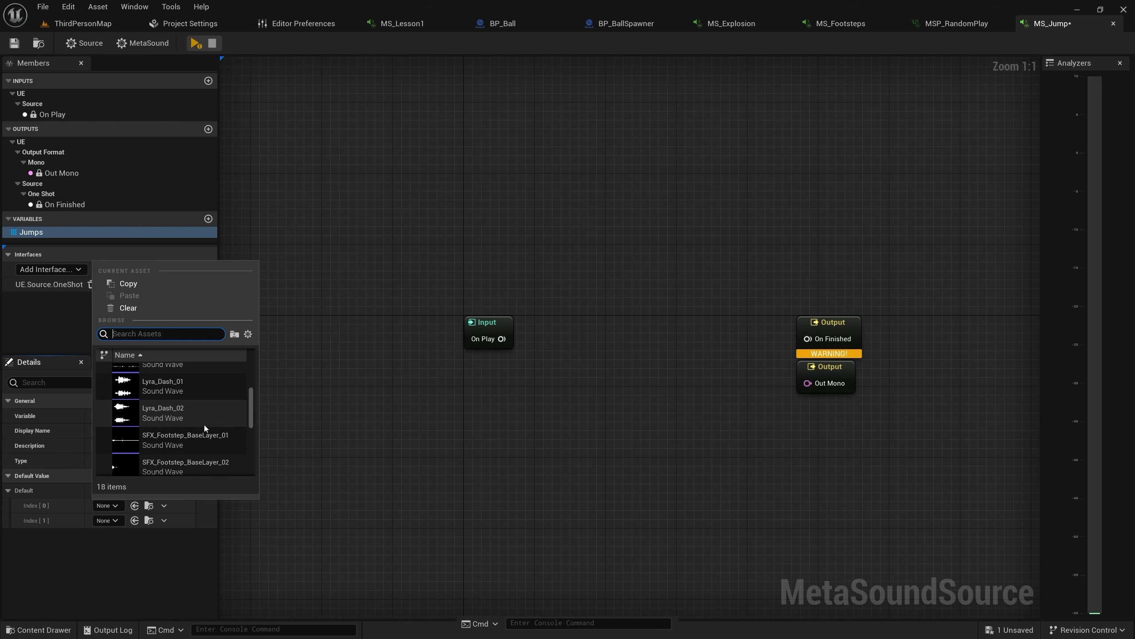
pyautogui.click(195, 389)
pyautogui.click(112, 520)
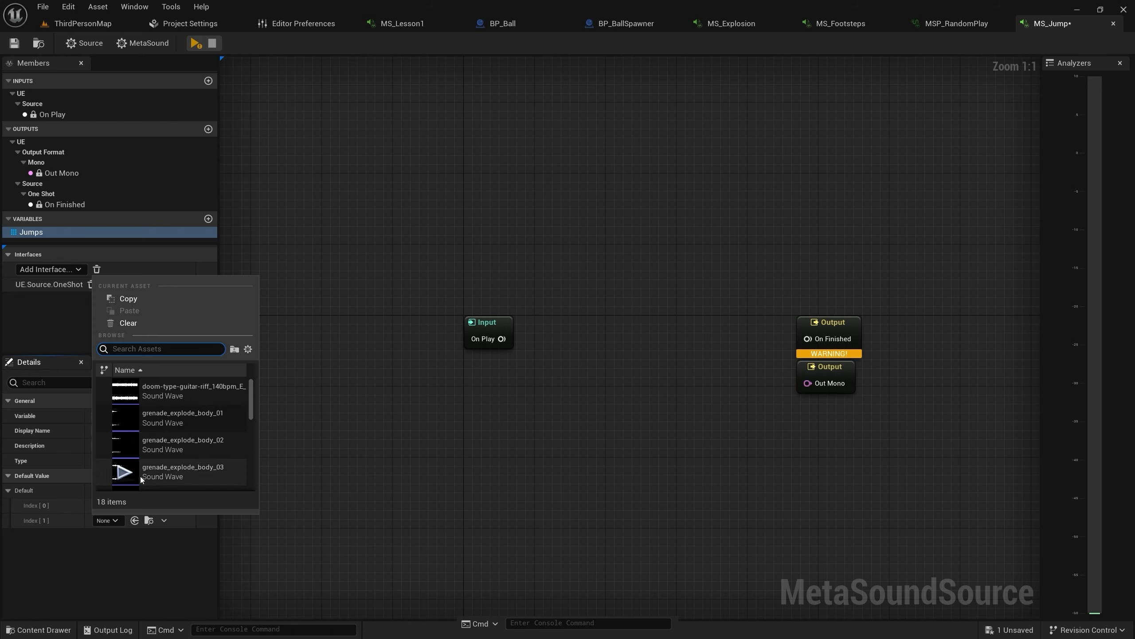
pyautogui.scroll(-3, 195, 440)
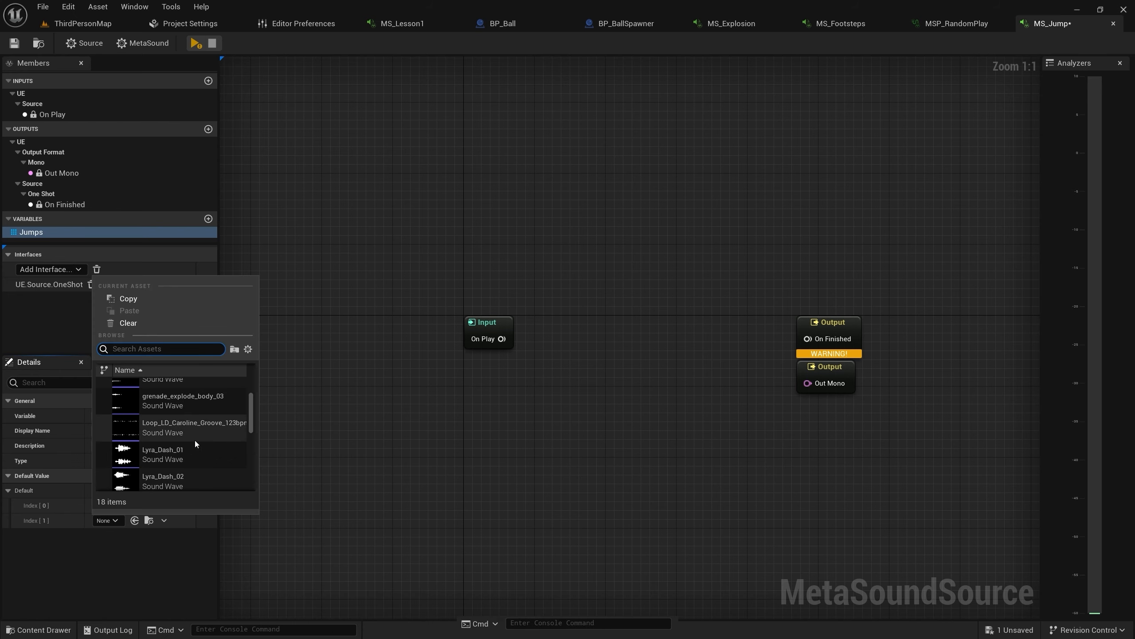
pyautogui.click(194, 483)
# Add an MSP_RandomPlay node to MS_Jump, connecting On Play to its Play input and the Jumps variable to Sounds
pyautogui.moveTo(483, 431); pyautogui.dragTo(408, 462, button='right')
pyautogui.rightClick(463, 334)
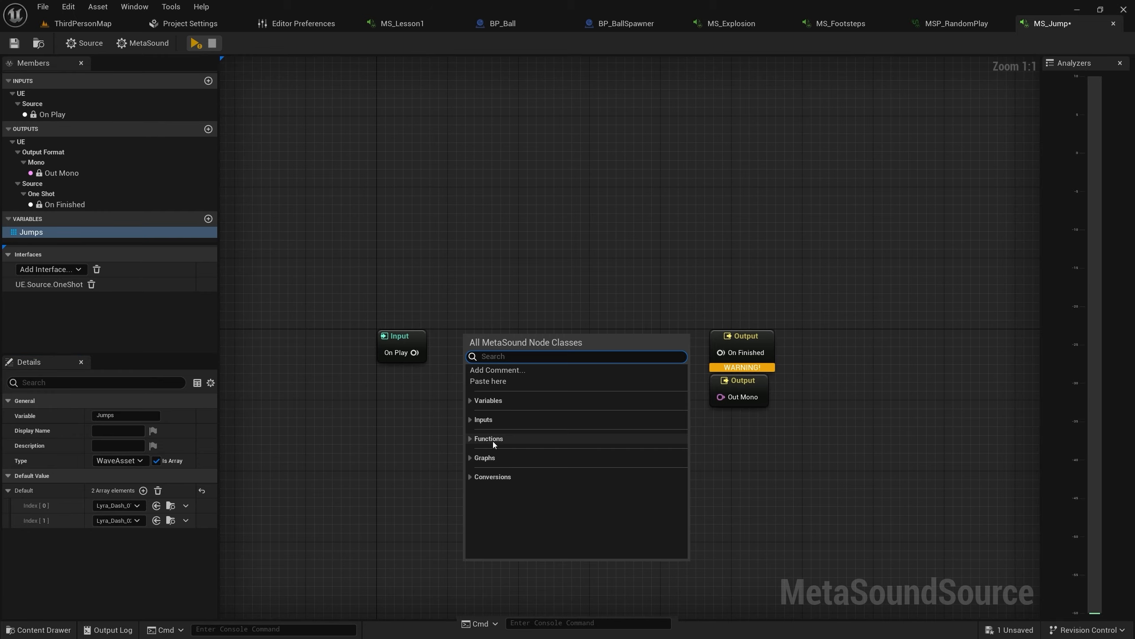
pyautogui.click(485, 457)
pyautogui.click(519, 499)
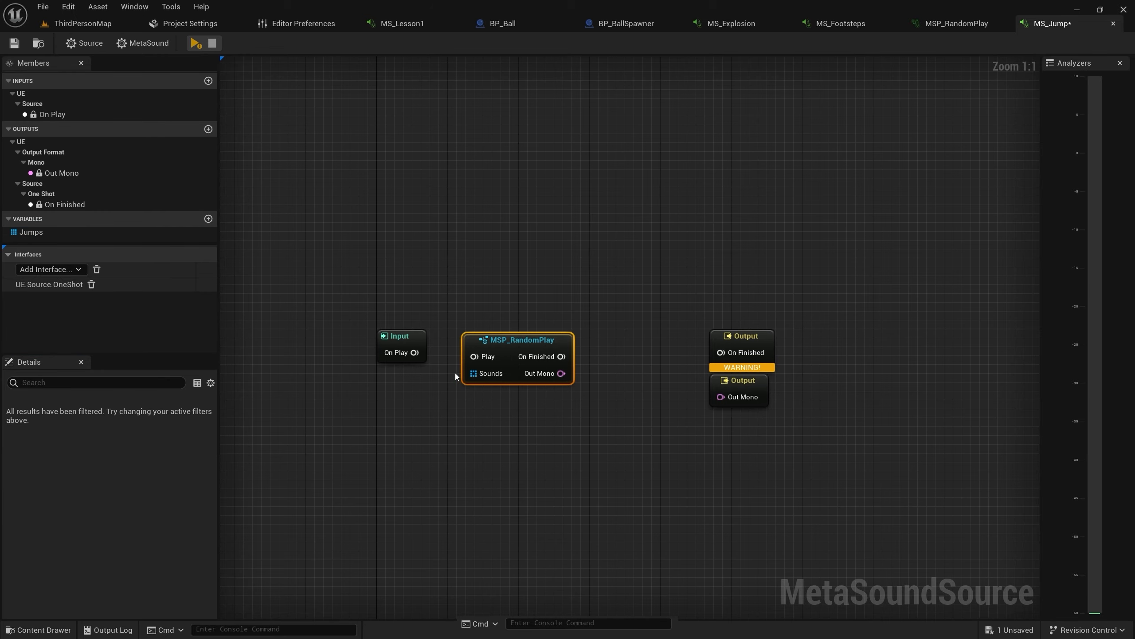
pyautogui.moveTo(31, 232); pyautogui.dragTo(473, 372)
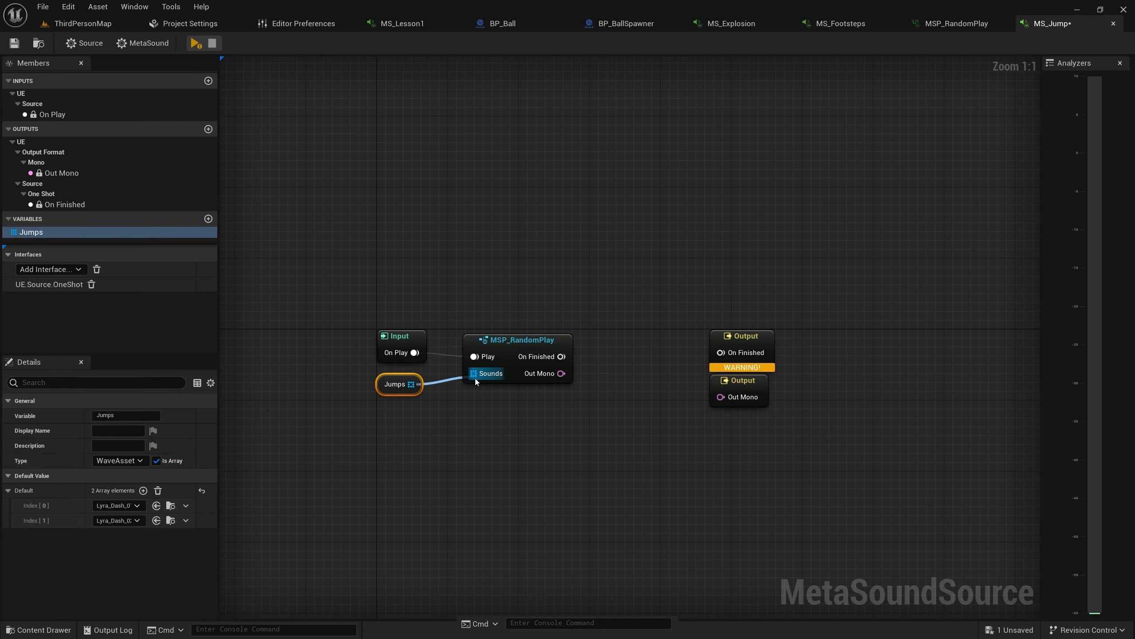
# Connect MSP_RandomPlay's On Finished and Out Mono to the matching outputs and move both Output nodes closer to it
pyautogui.moveTo(561, 356); pyautogui.dragTo(720, 352)
pyautogui.moveTo(720, 396); pyautogui.dragTo(561, 373)
pyautogui.moveTo(668, 288); pyautogui.dragTo(768, 442)
pyautogui.moveTo(740, 354); pyautogui.dragTo(647, 353)
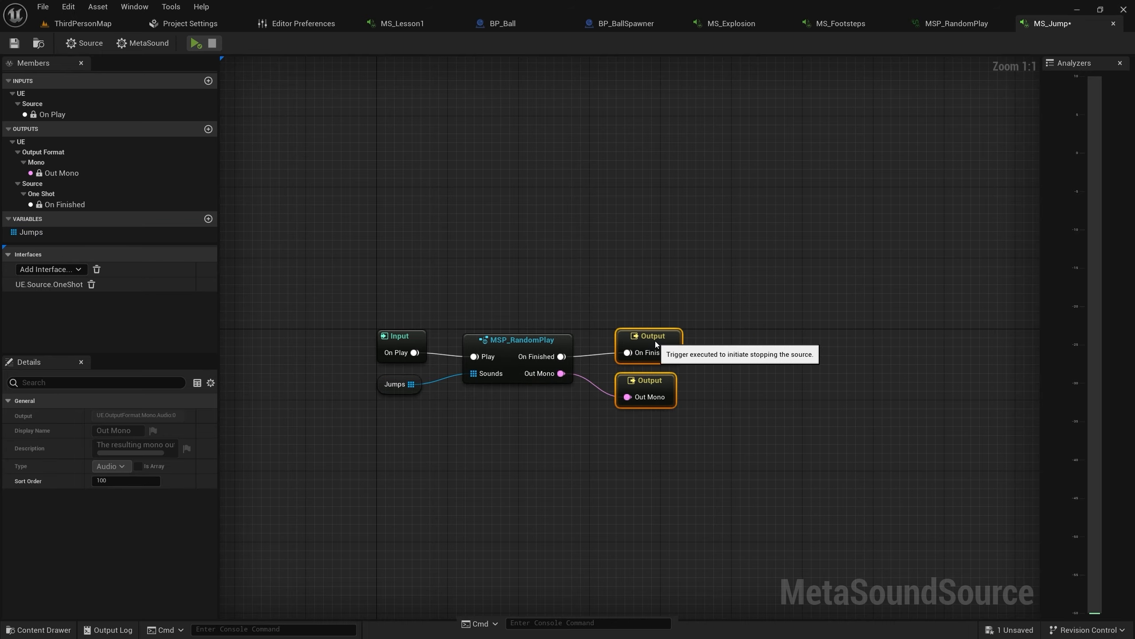
# Preview the MS_Jump sound and save the asset
pyautogui.scroll(2, 463, 333)
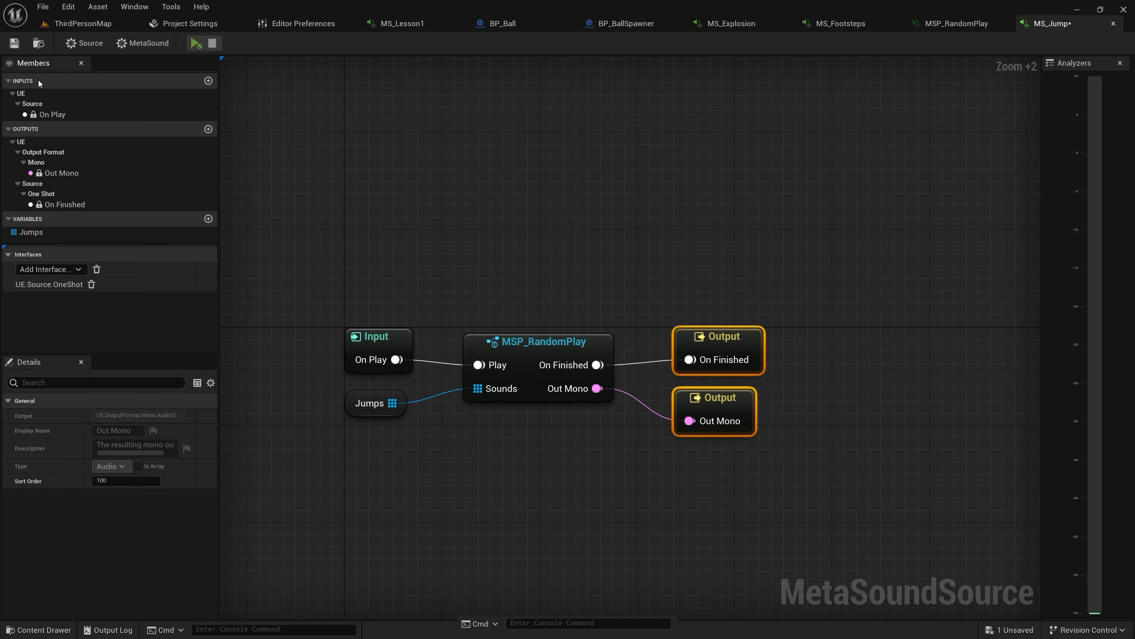
pyautogui.click(195, 42)
pyautogui.click(13, 43)
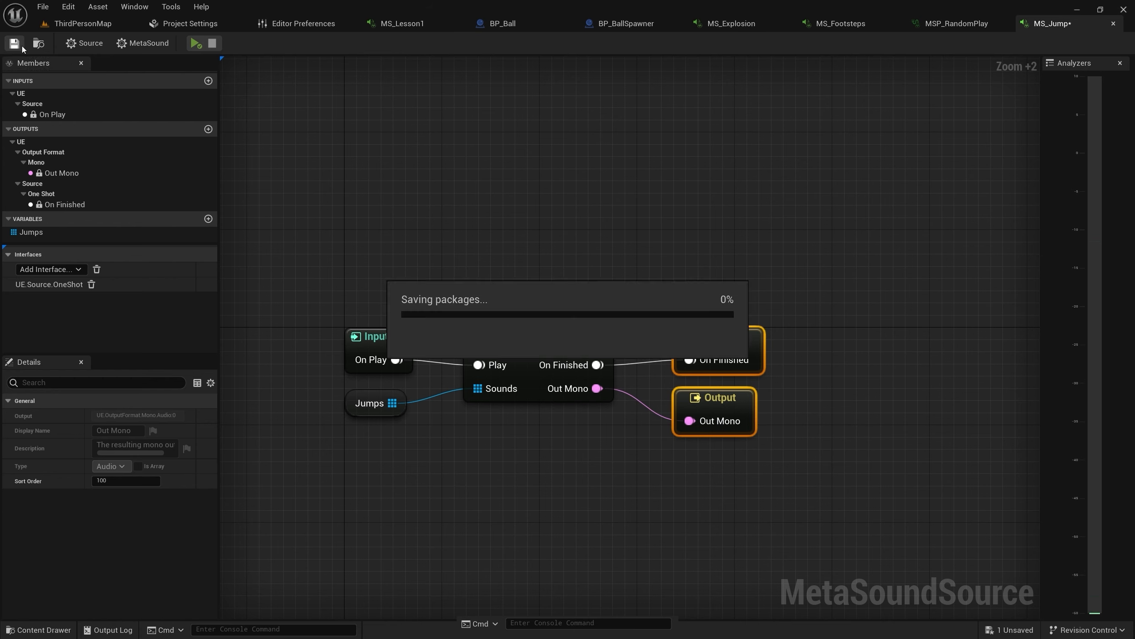
# Return to the ThirdPersonMap level and open the BP_ThirdPersonCharacter blueprint from the ThirdPerson Blueprints folder
pyautogui.click(71, 27)
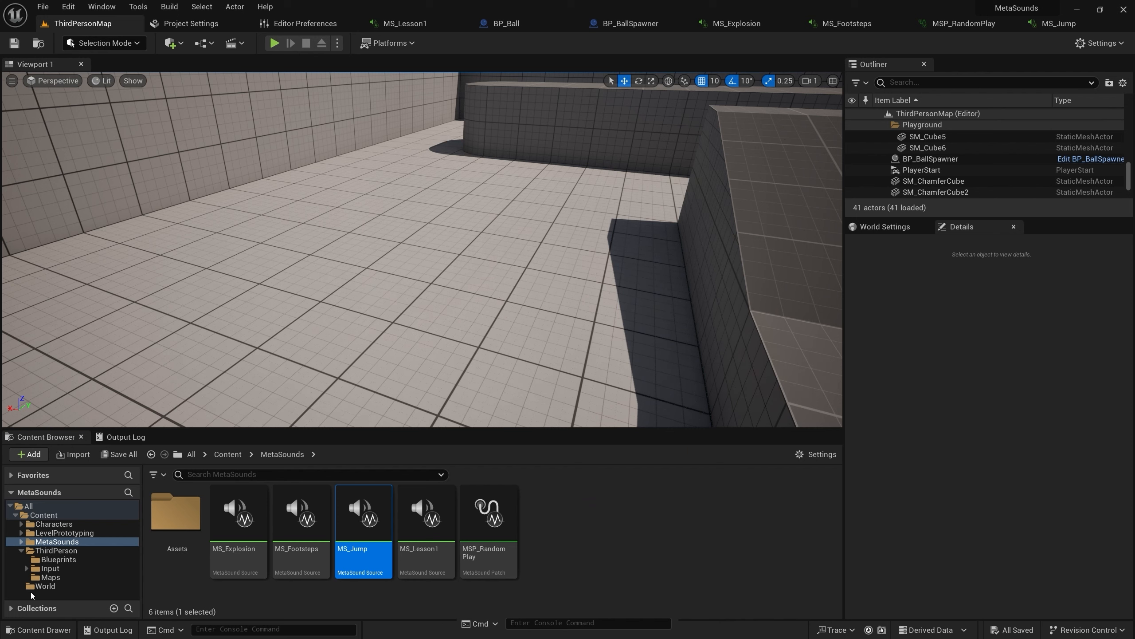
pyautogui.click(59, 560)
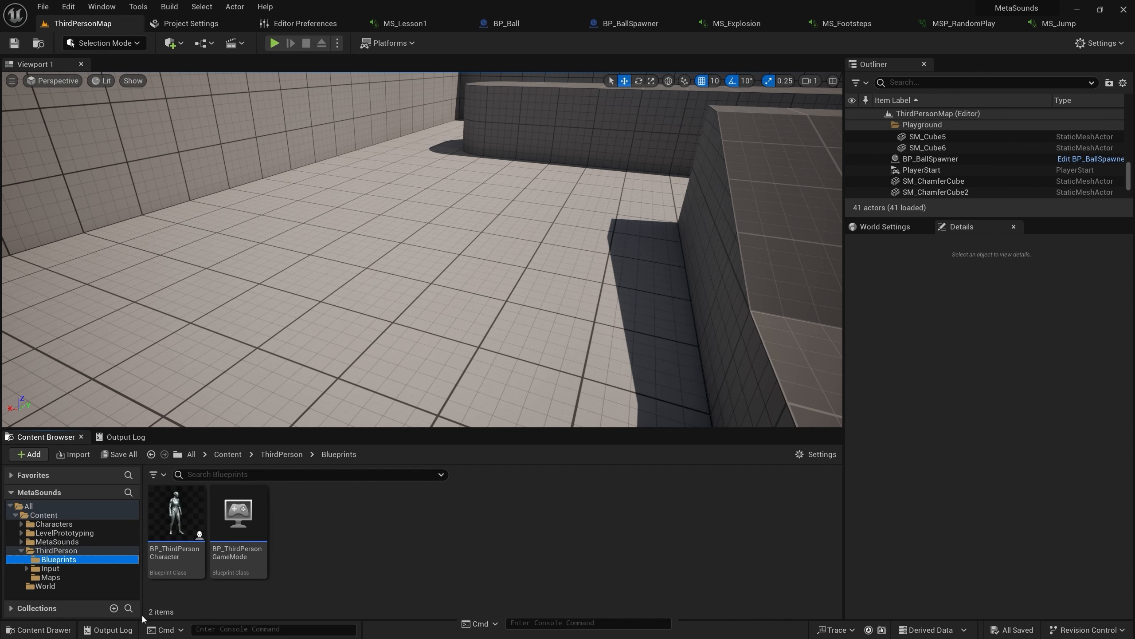
pyautogui.doubleClick(178, 566)
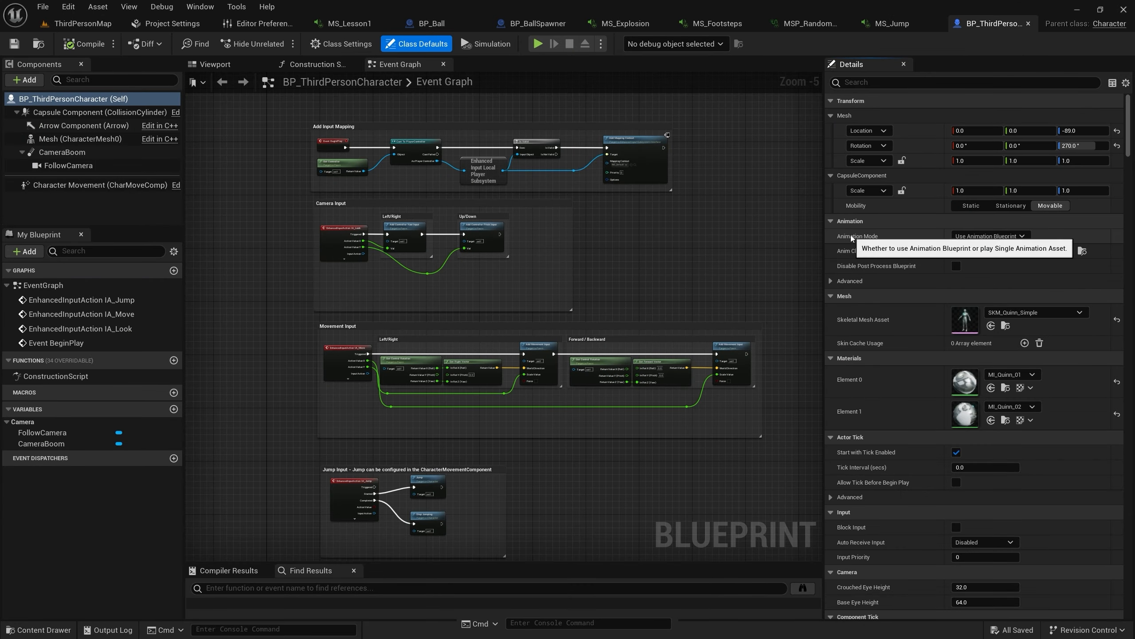
# Locate and open the character mesh's ABP_Quinn Animation Blueprint, then open the MM_Walk_Fwd animation from its available assets
pyautogui.click(1084, 250)
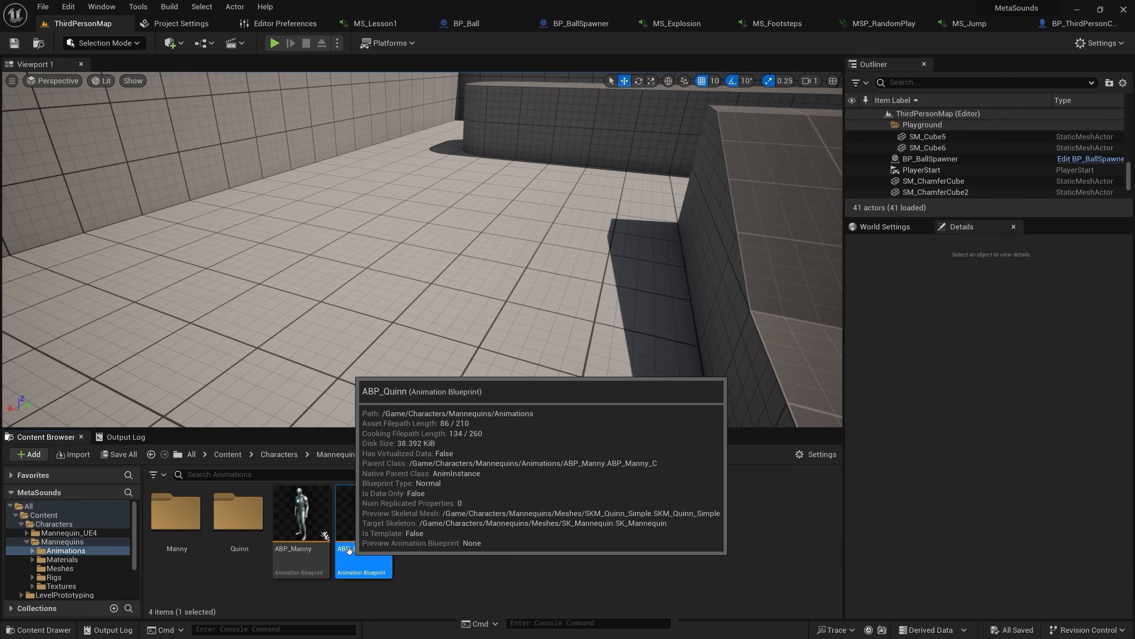
pyautogui.doubleClick(366, 565)
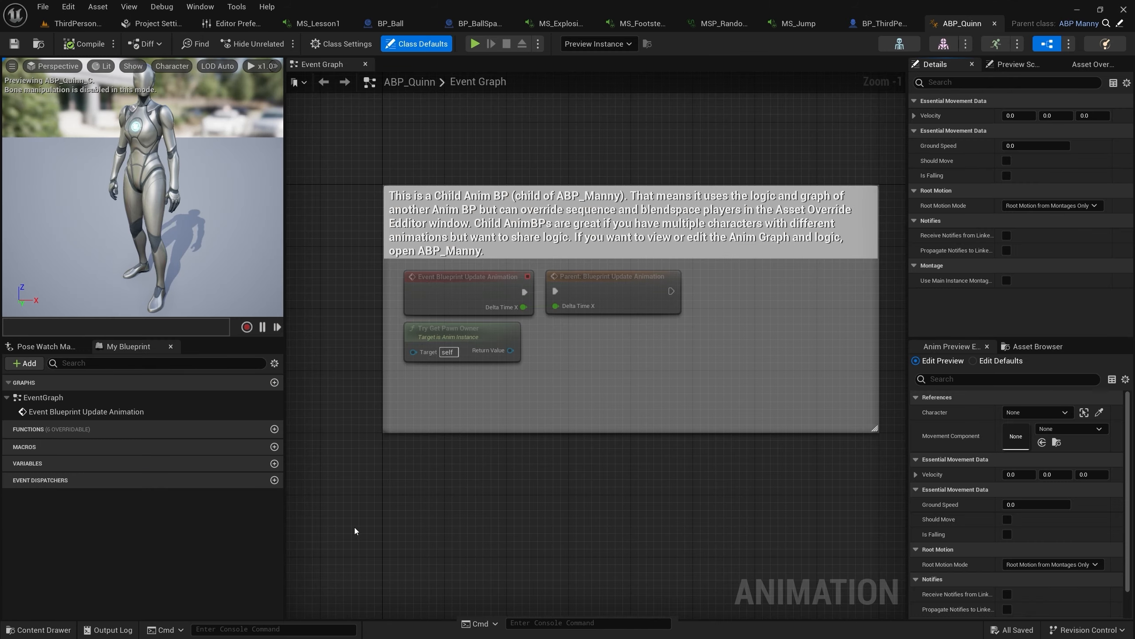
pyautogui.click(1037, 347)
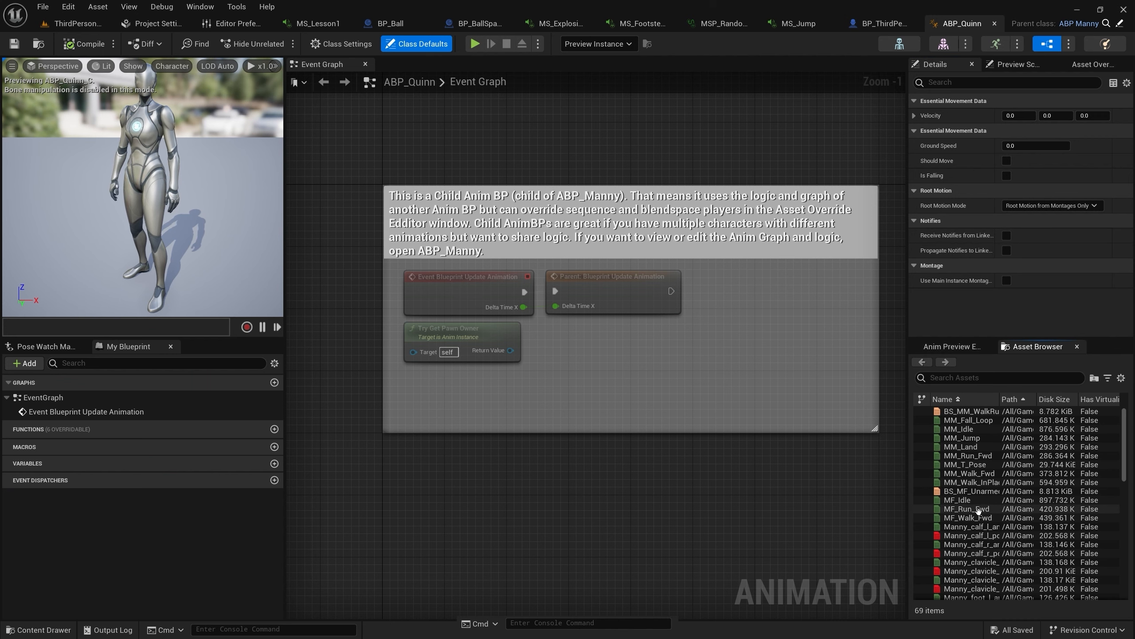
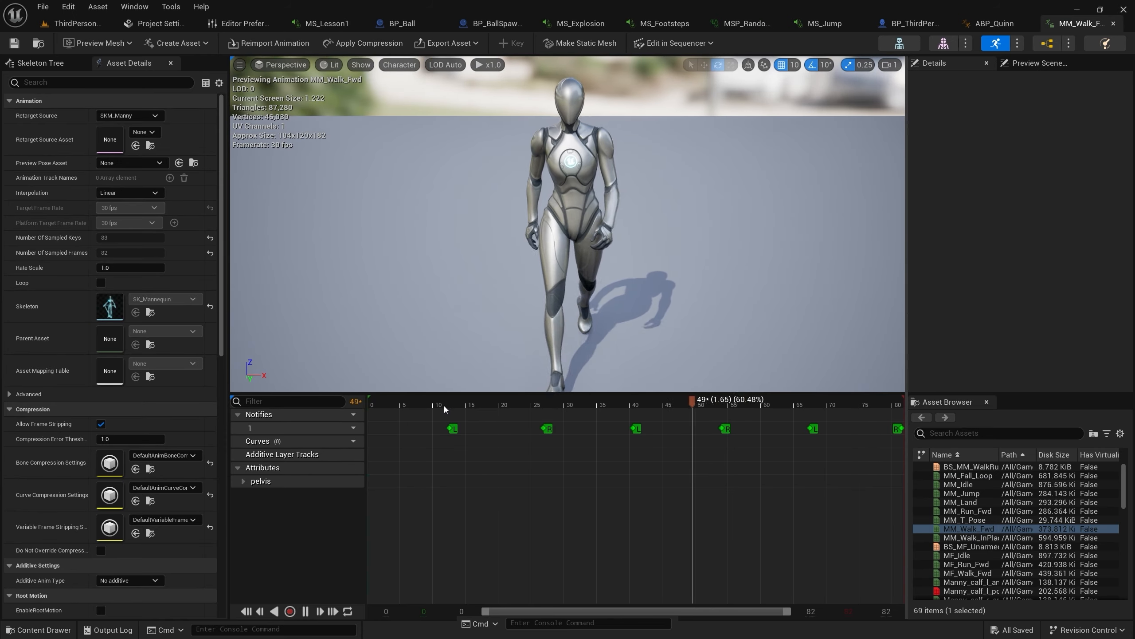
# Place the MM_Walk_Fwd playhead at the first foot-plant marker, around frame 12, and add a notify track named Sounds
pyautogui.click(455, 405)
pyautogui.moveTo(455, 410); pyautogui.dragTo(449, 447)
pyautogui.keyDown('ctrl'); pyautogui.scroll(6, 448, 447); pyautogui.keyUp('ctrl')
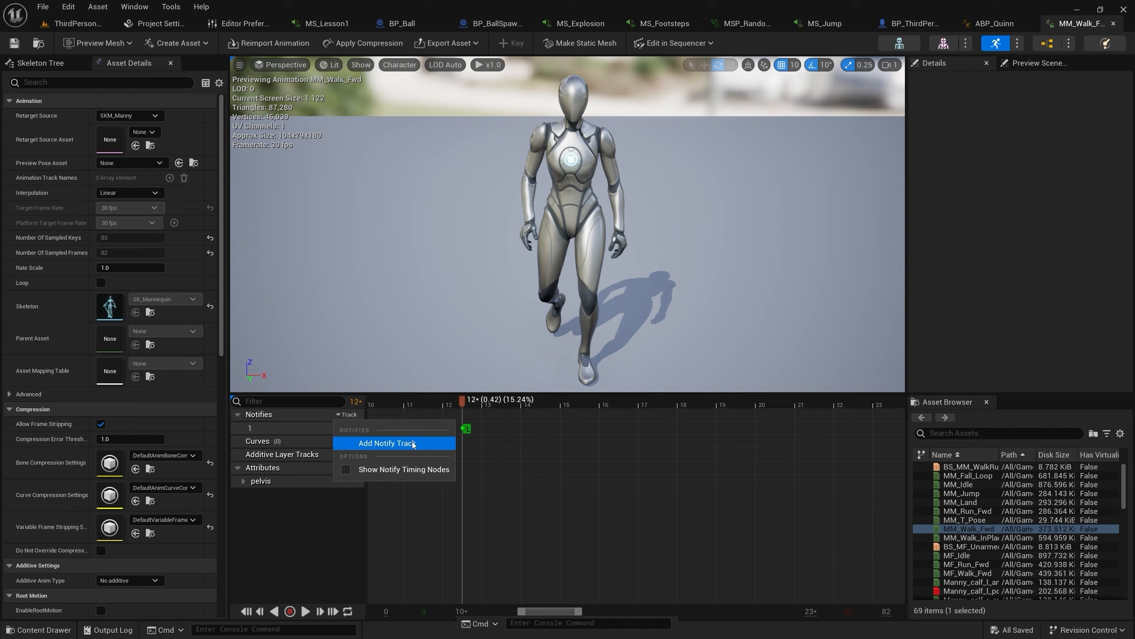
pyautogui.click(408, 443)
pyautogui.write('Sounds')
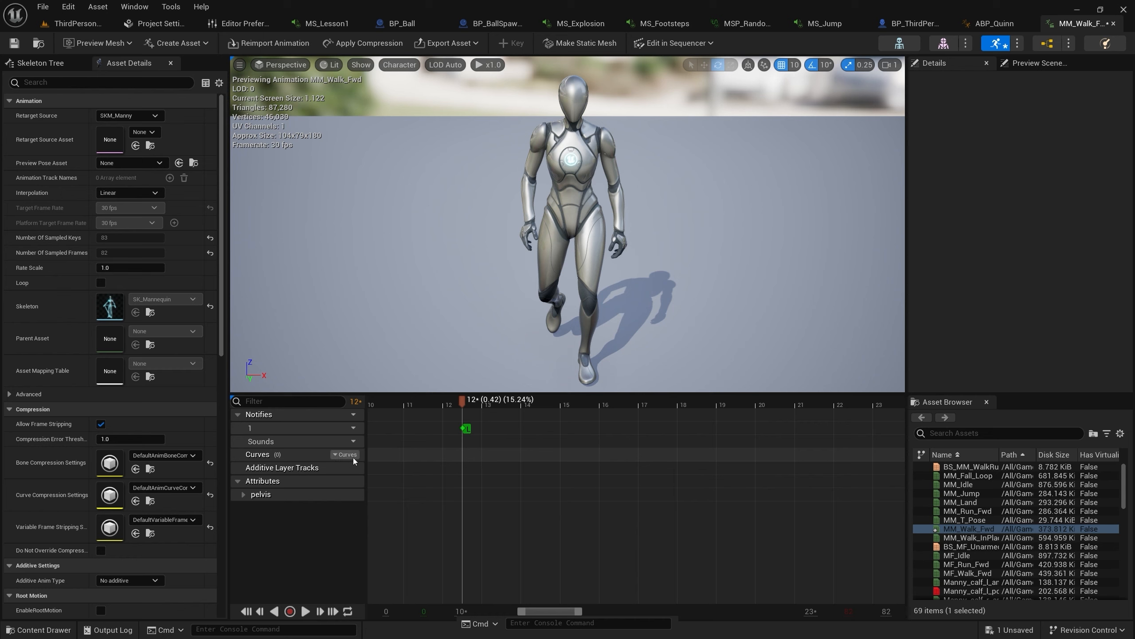
# Add a Play Sound notify on the Sounds track at the first foot-plant marker and set its sound to MS_Footsteps
pyautogui.rightClick(466, 445)
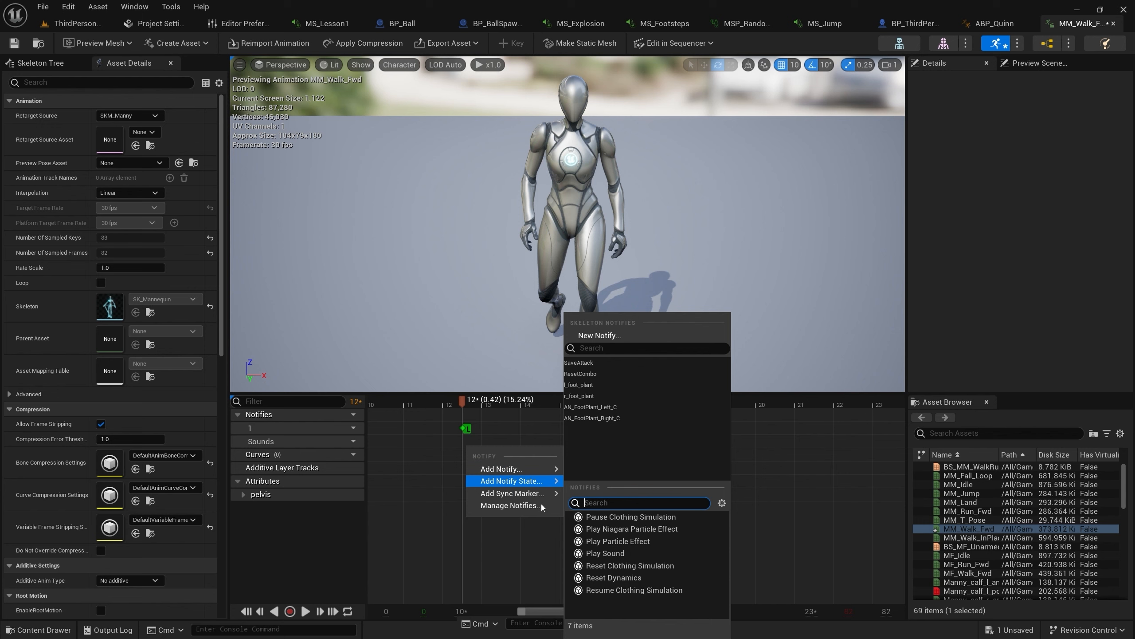
pyautogui.click(608, 554)
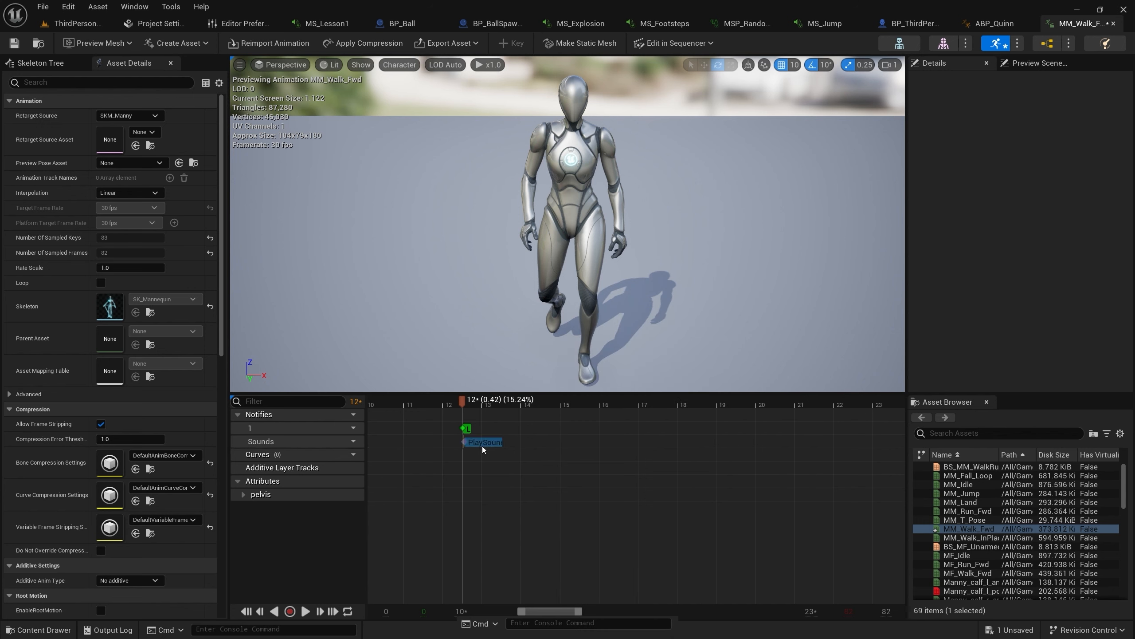
pyautogui.click(483, 446)
pyautogui.click(1066, 133)
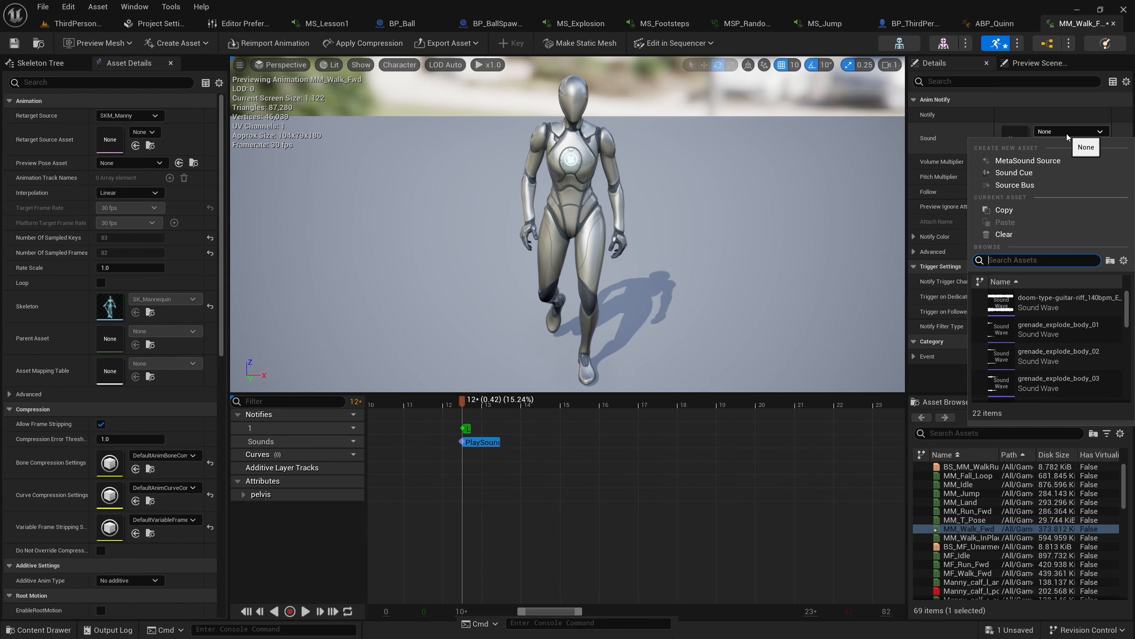
pyautogui.scroll(-5, 1068, 354)
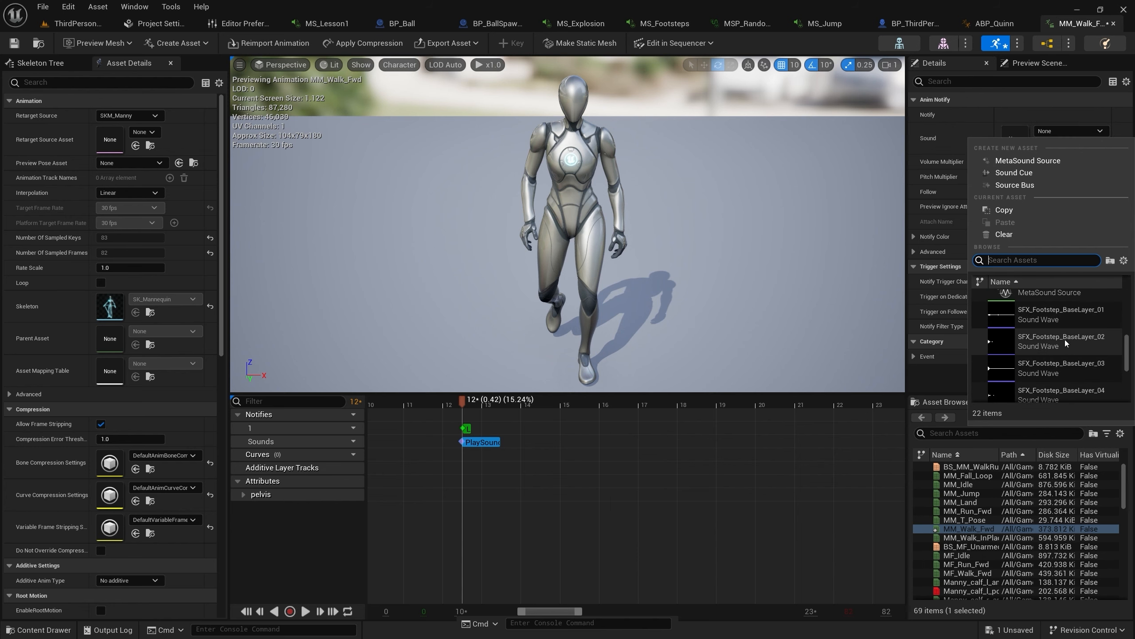
pyautogui.scroll(3, 1066, 347)
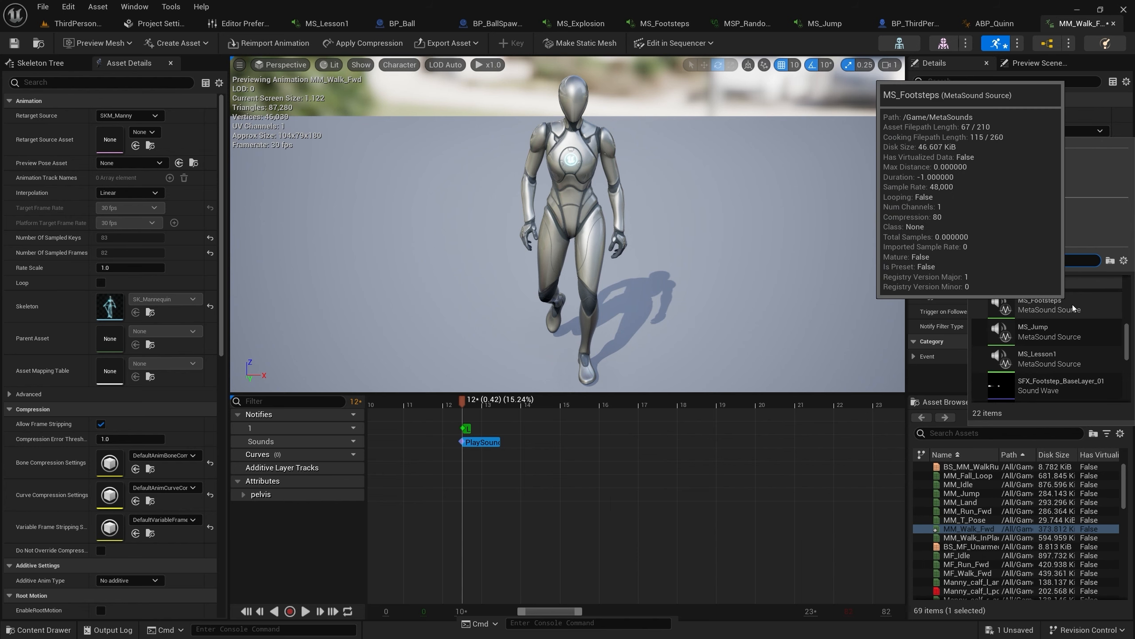
pyautogui.click(1073, 307)
# Copy the MS_Footsteps notify and paste it on the Sounds track under each of the remaining foot-plant markers
pyautogui.click(490, 452)
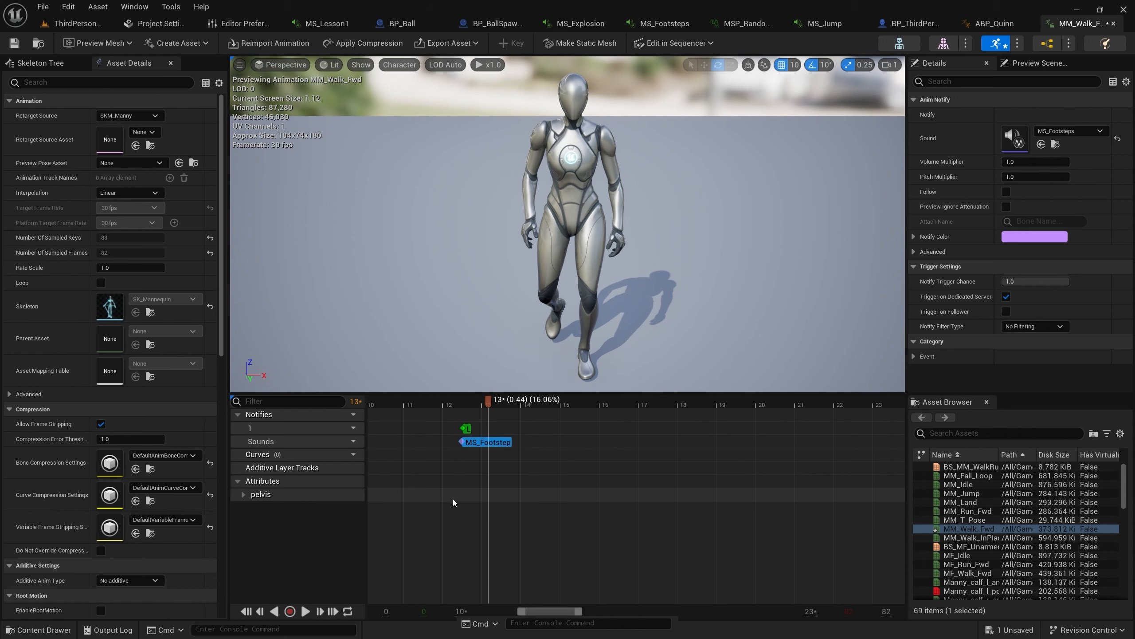
pyautogui.scroll(-5, 471, 457)
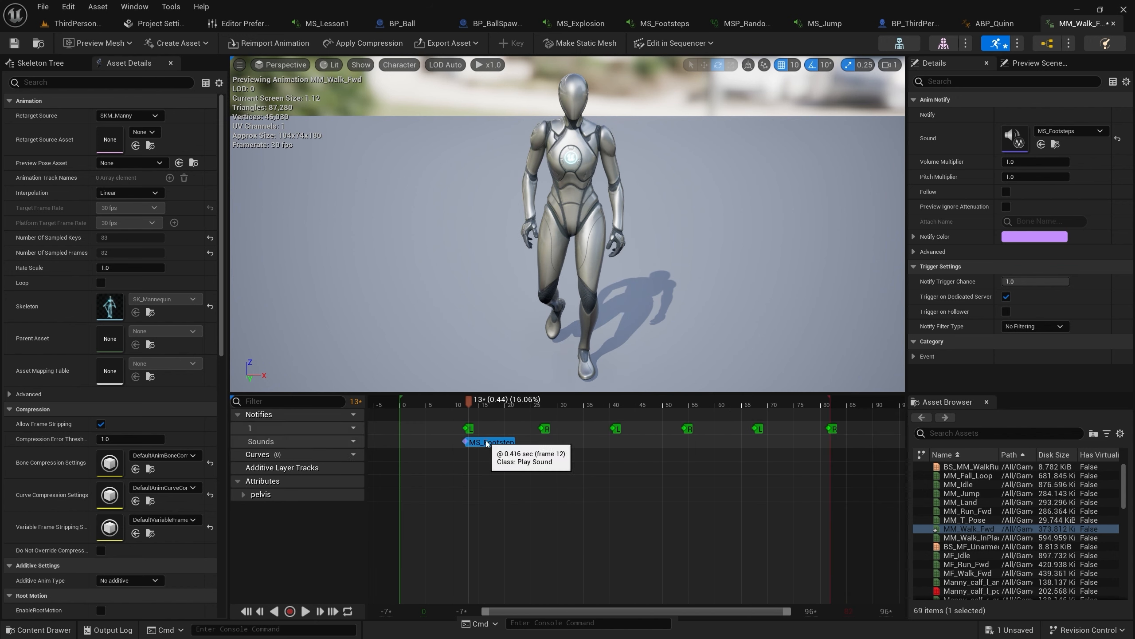
pyautogui.hotkey('ctrl', 'c')
pyautogui.hotkey('ctrl', 'v')
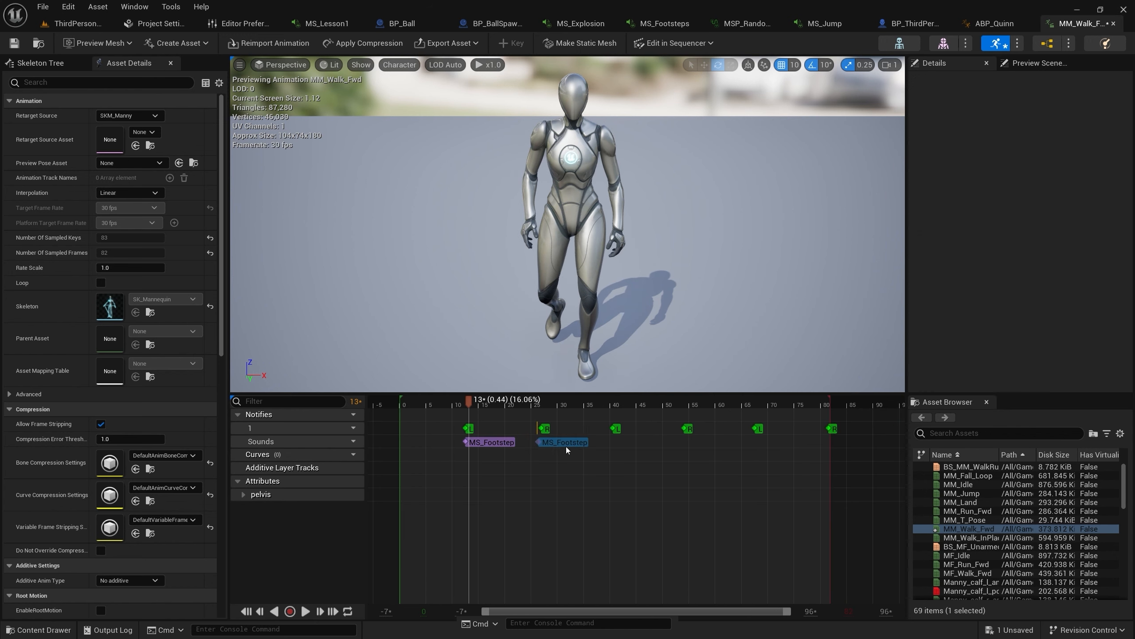
pyautogui.moveTo(572, 449); pyautogui.dragTo(569, 449)
pyautogui.moveTo(630, 449); pyautogui.dragTo(651, 448)
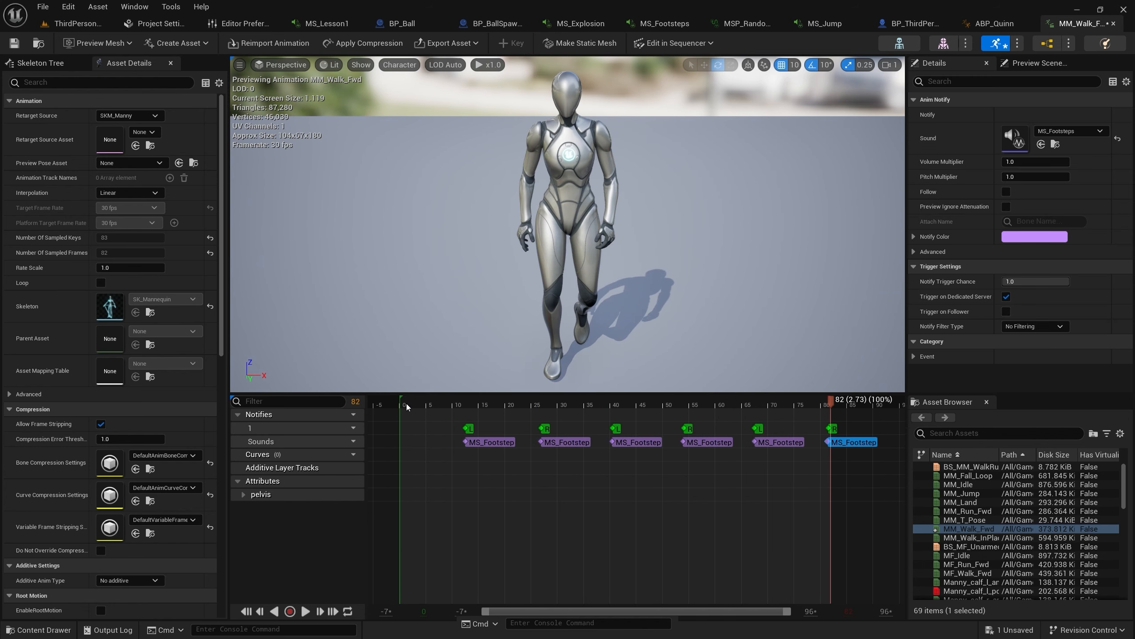
# Play back the walk animation to check the footstep sounds, then stop it and save MM_Walk_Fwd
pyautogui.press('space')
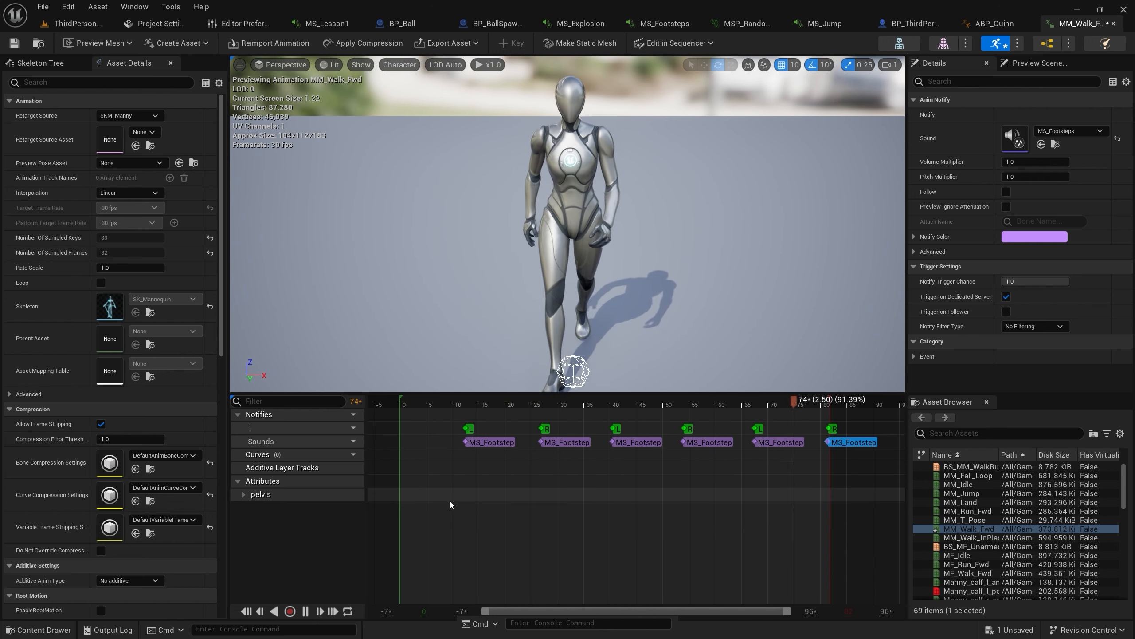
pyautogui.press('space')
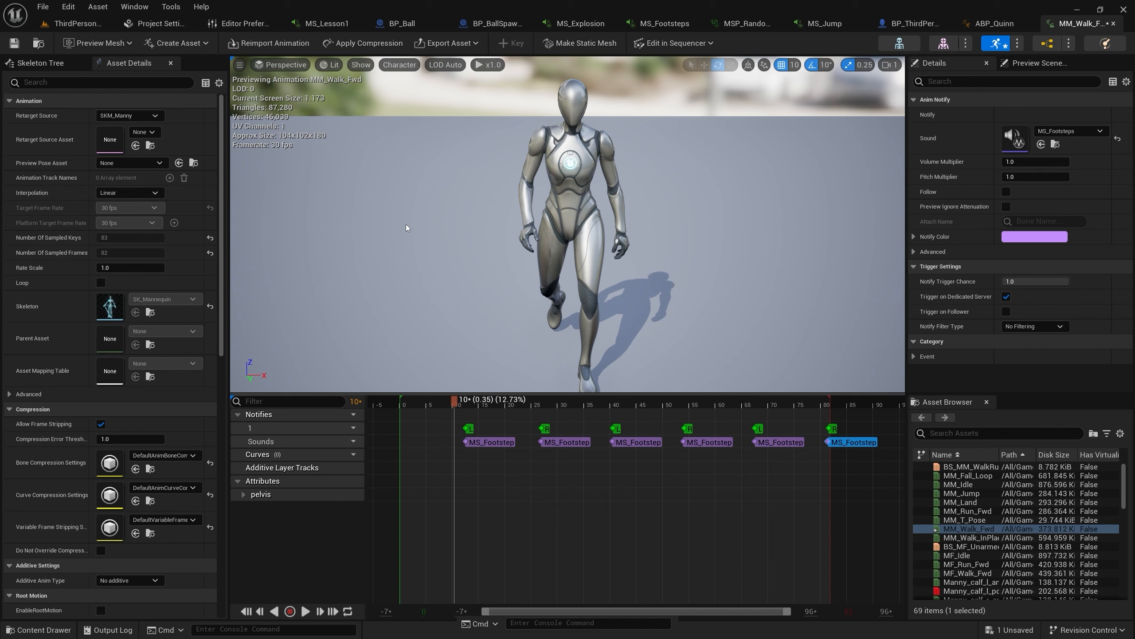
pyautogui.click(12, 47)
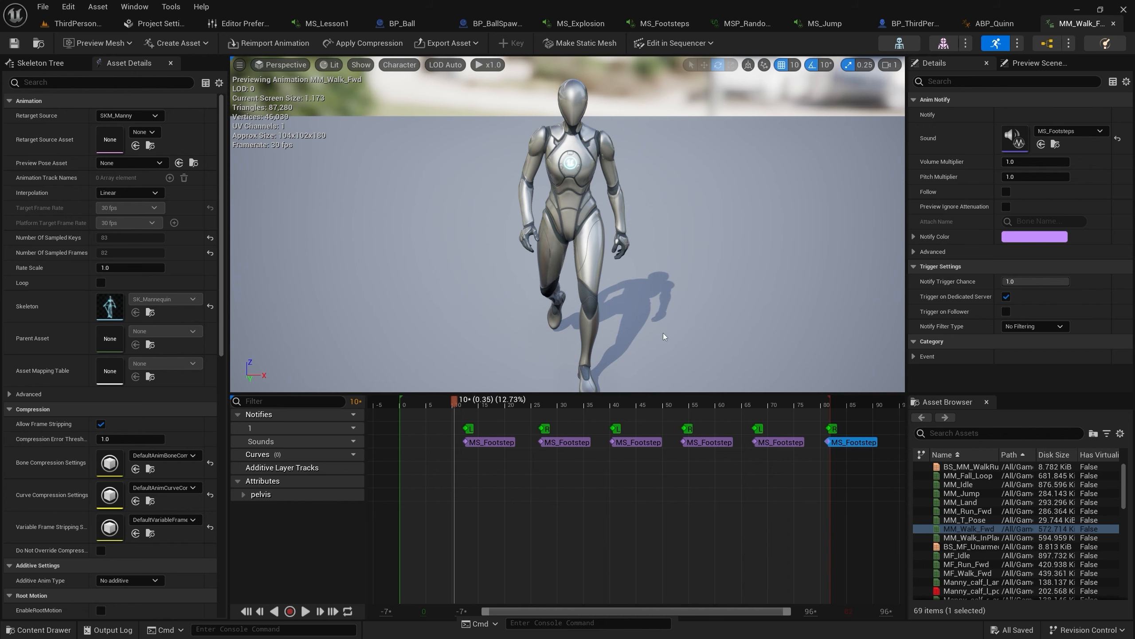
# Open the MM_Jump animation and add a Play Sound notify on track 1 near the take-off at about frame 5
pyautogui.doubleClick(973, 493)
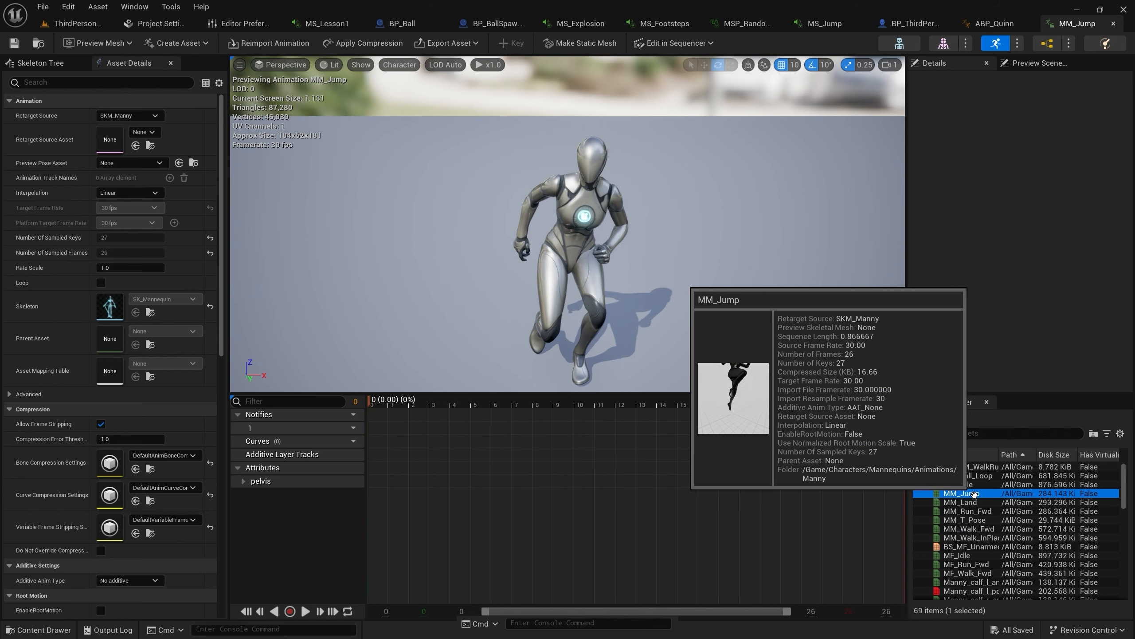
pyautogui.moveTo(373, 403); pyautogui.dragTo(486, 414)
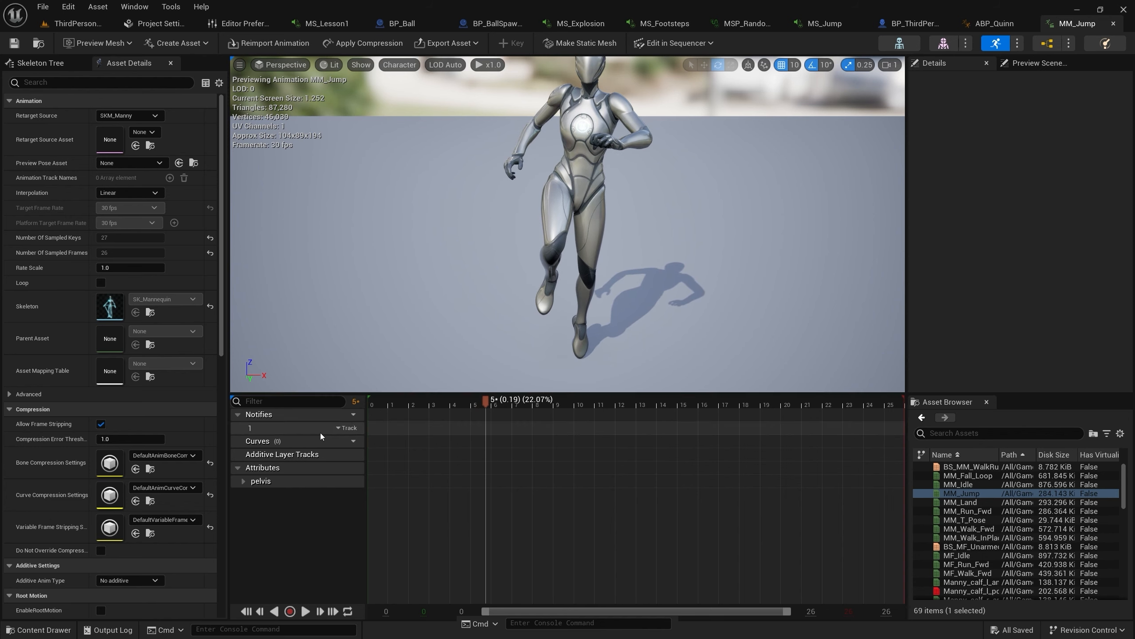
pyautogui.moveTo(351, 428)
pyautogui.rightClick(488, 429)
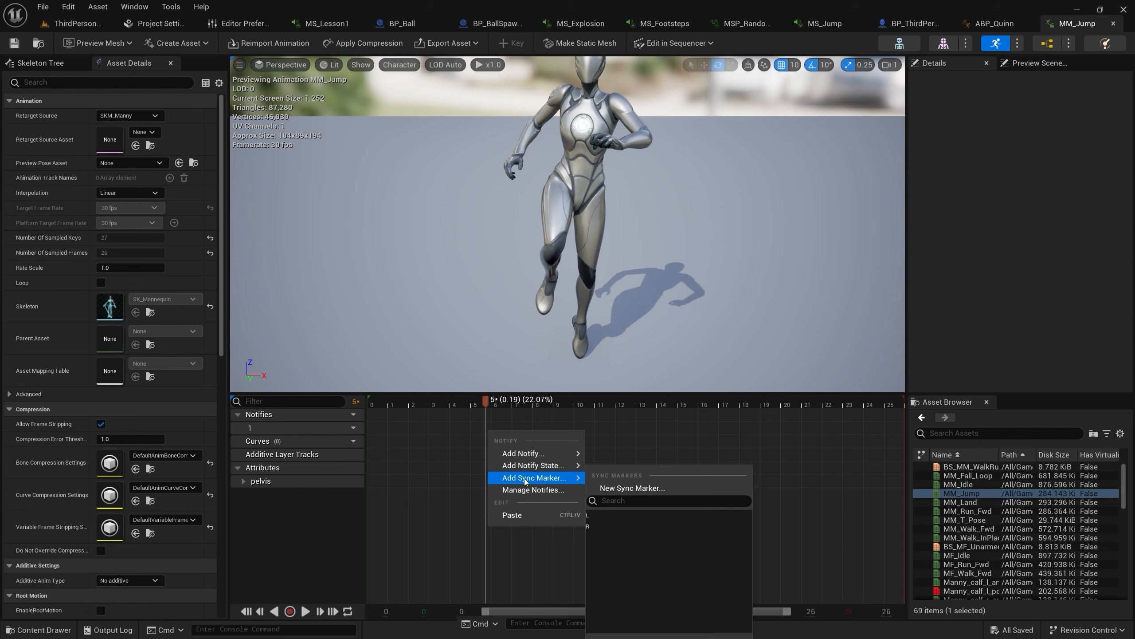
pyautogui.moveTo(533, 465)
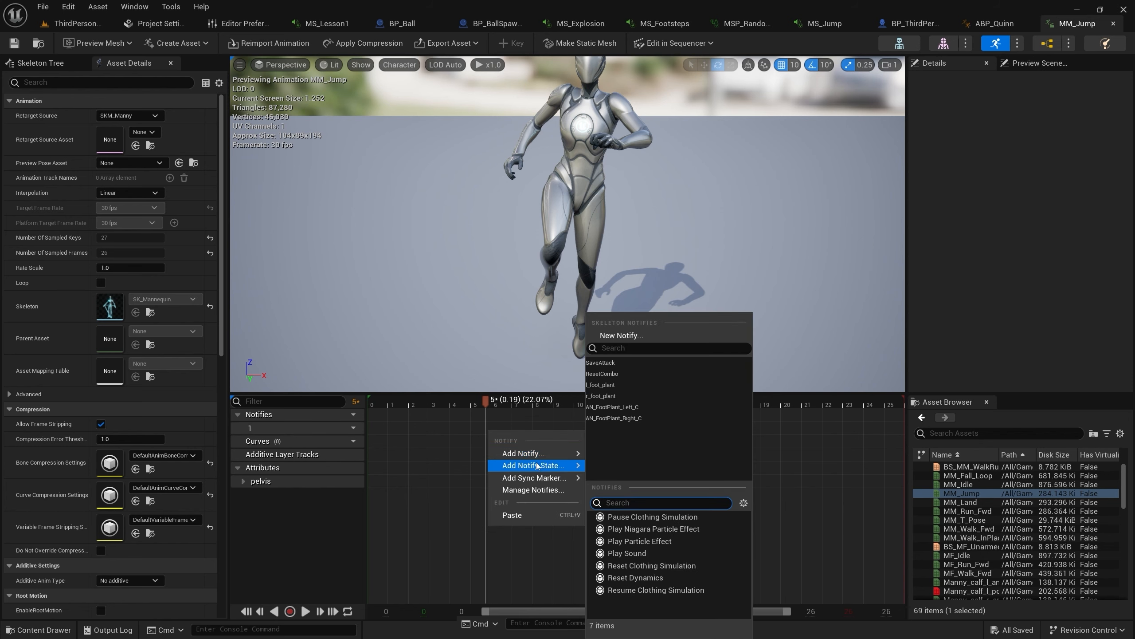
pyautogui.click(644, 552)
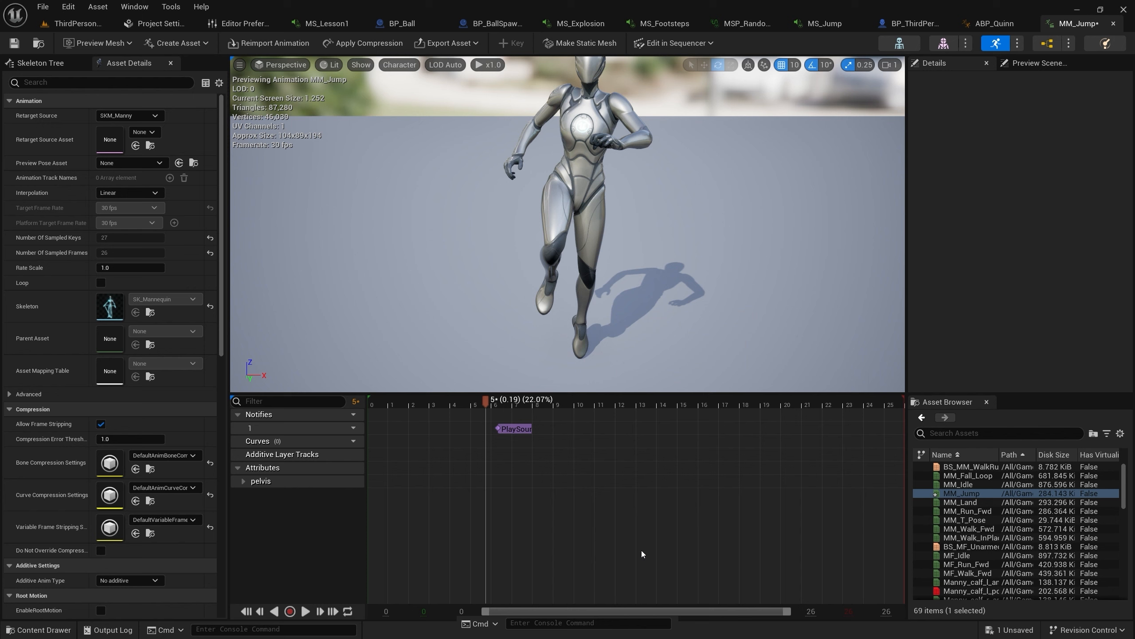
# Align the Play Sound notify in MM_Jump with the playhead and set its sound to MS_Jump
pyautogui.click(519, 430)
pyautogui.click(1099, 130)
pyautogui.scroll(-2, 1098, 316)
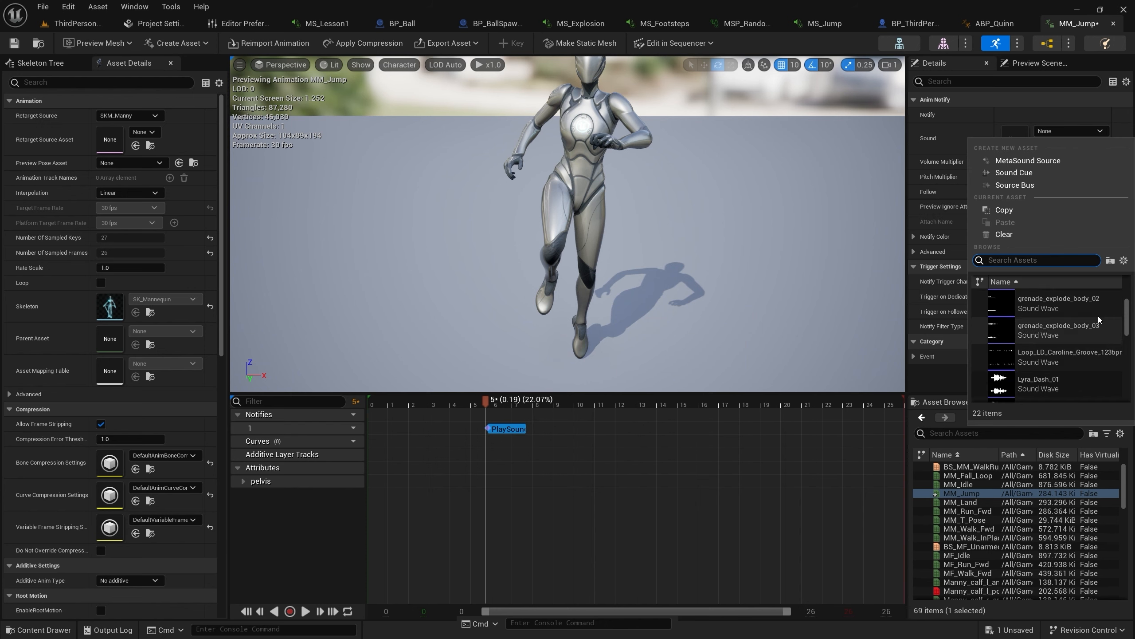
pyautogui.click(1058, 345)
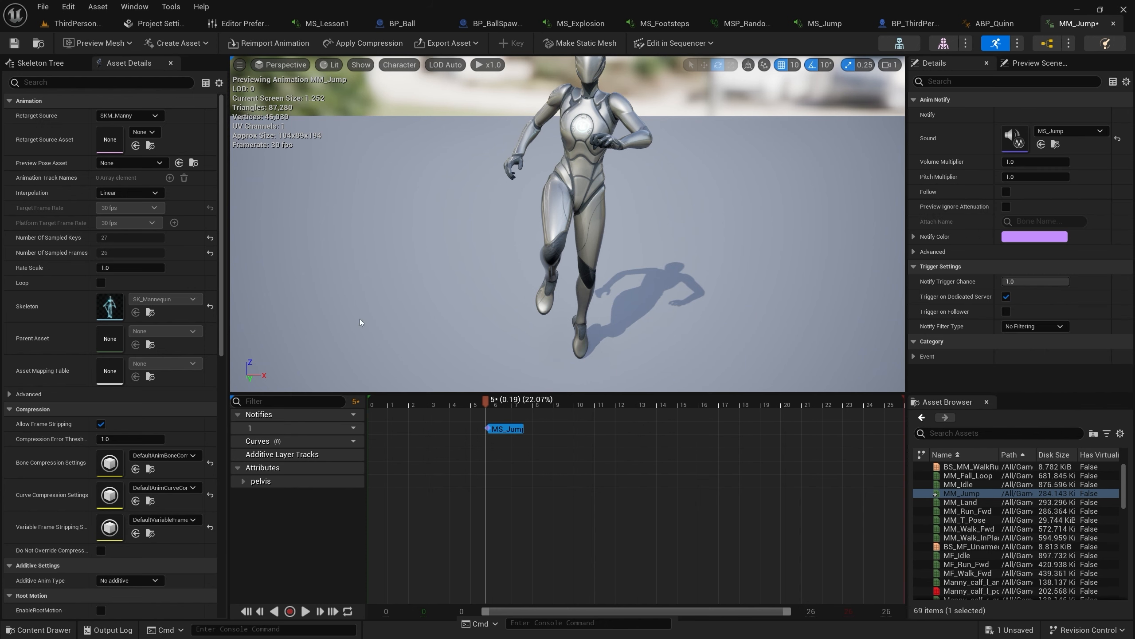
# Play back MM_Jump to check the jump sound, stop the playback and save the animation
pyautogui.click(387, 407)
pyautogui.press('space')
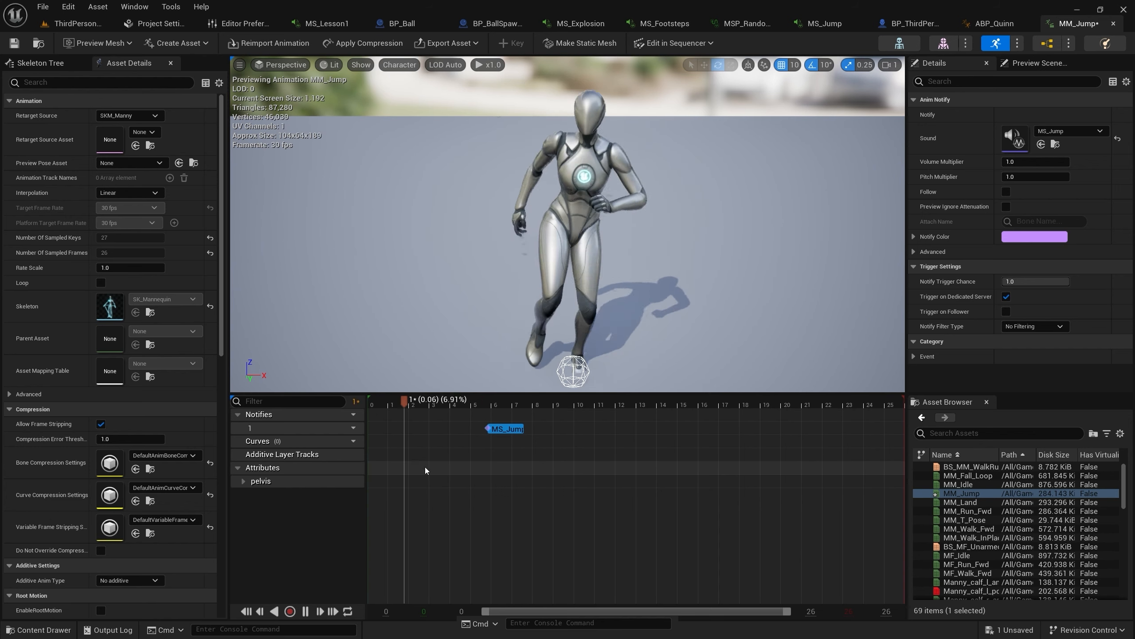
pyautogui.press('space')
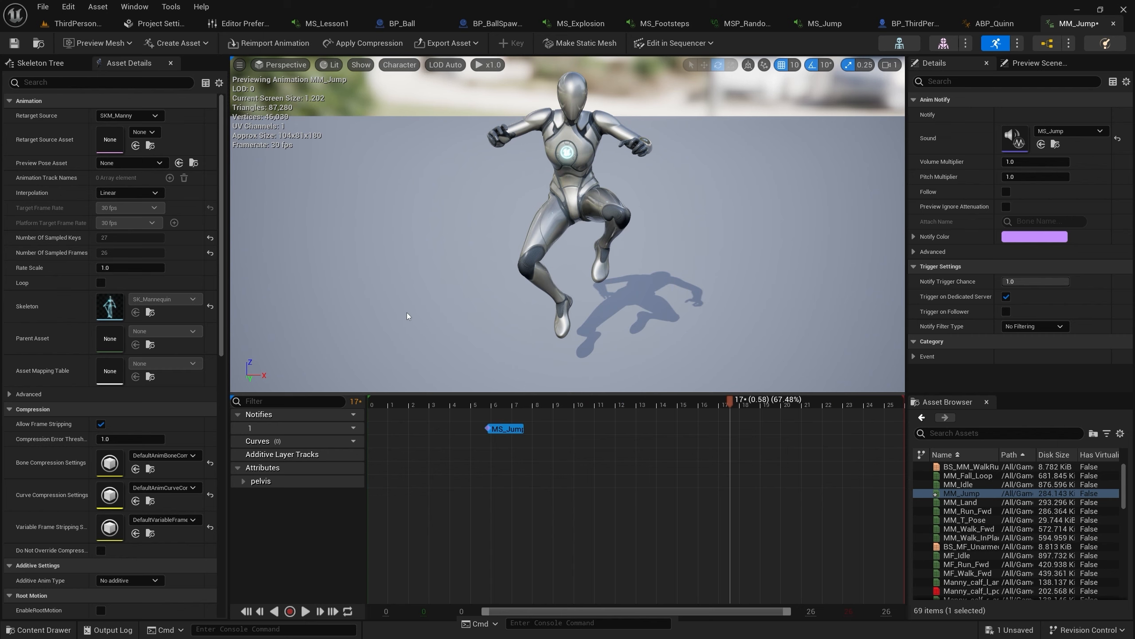
pyautogui.click(17, 43)
# Switch to ABP_Quinn and add an AnimNotify_l_foot_plant event below the comment box in the Event Graph
pyautogui.click(998, 24)
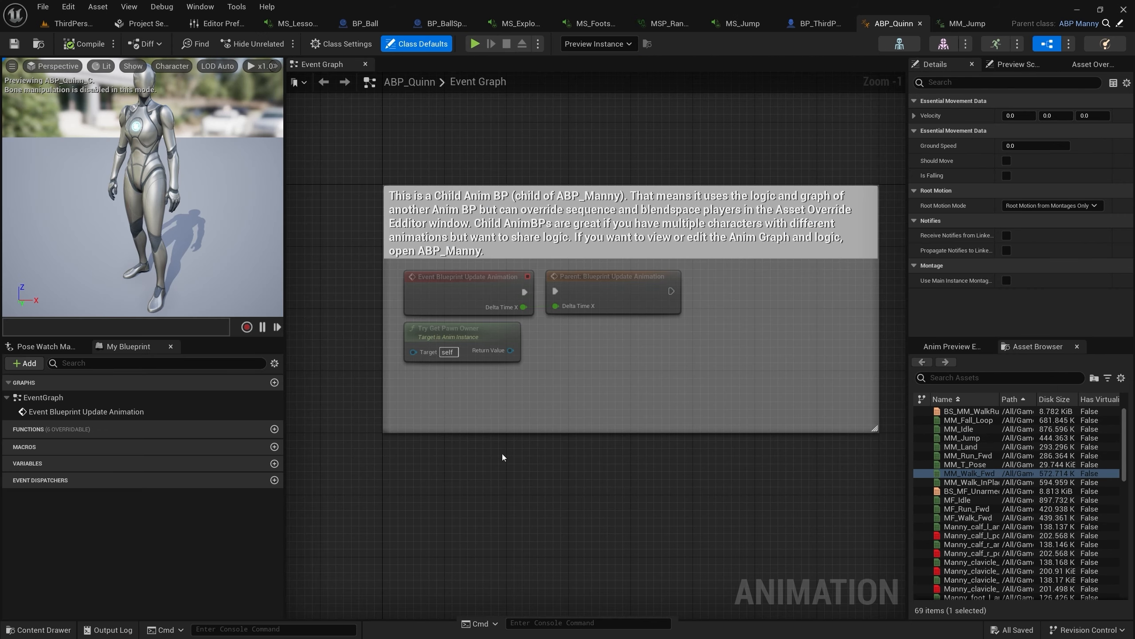
pyautogui.scroll(-3, 451, 398)
pyautogui.scroll(4, 470, 444)
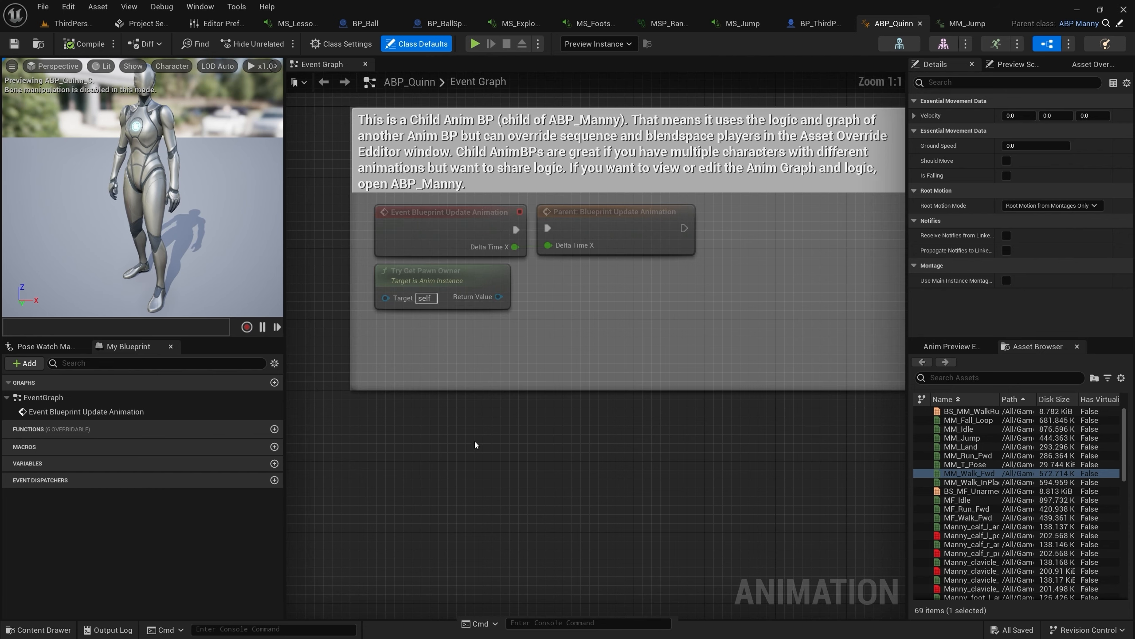
pyautogui.rightClick(398, 433)
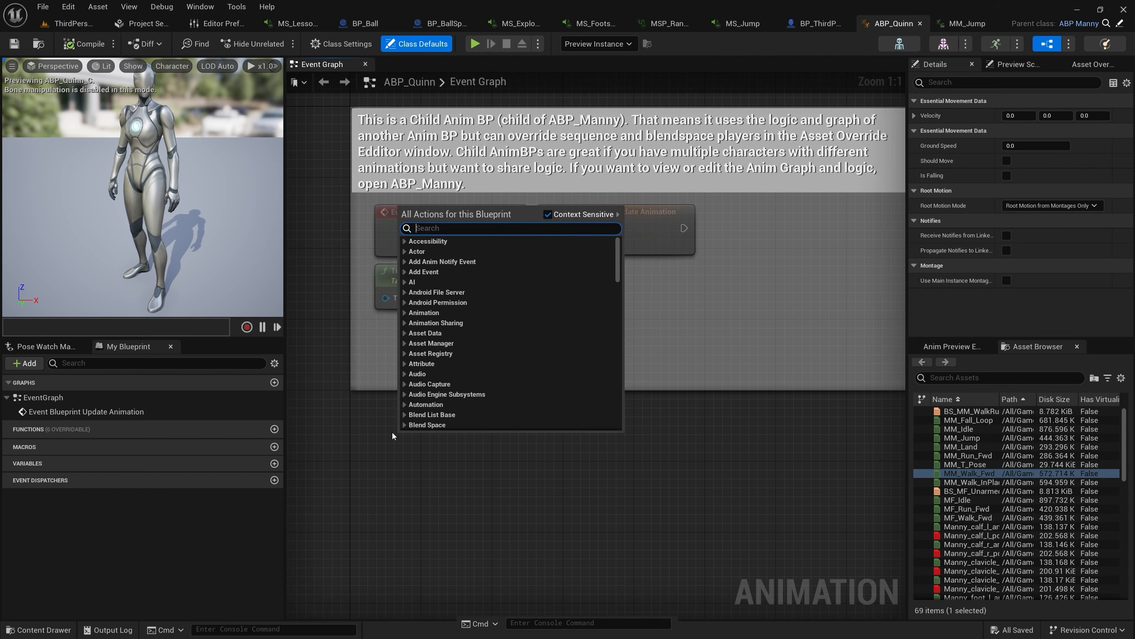
pyautogui.write('noti')
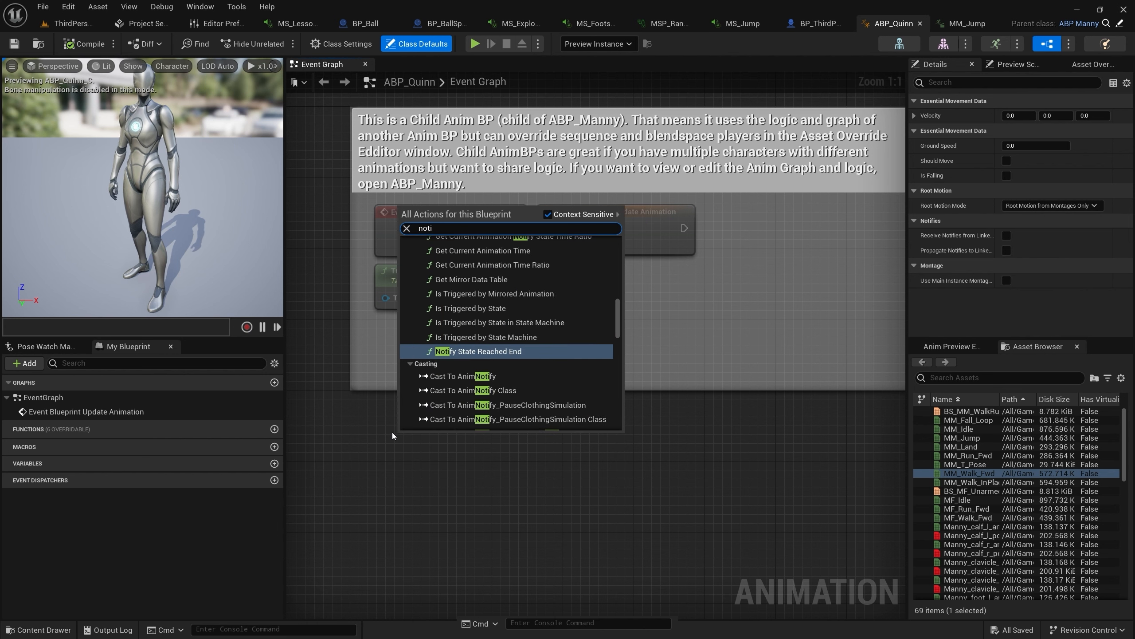
pyautogui.write('fy')
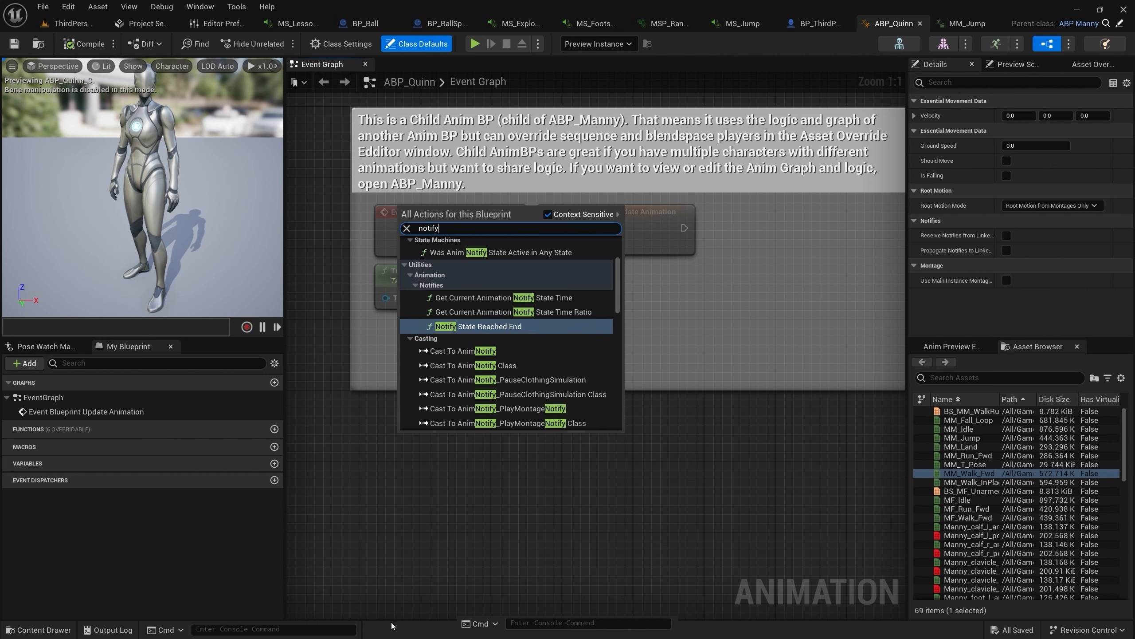
pyautogui.scroll(3, 475, 280)
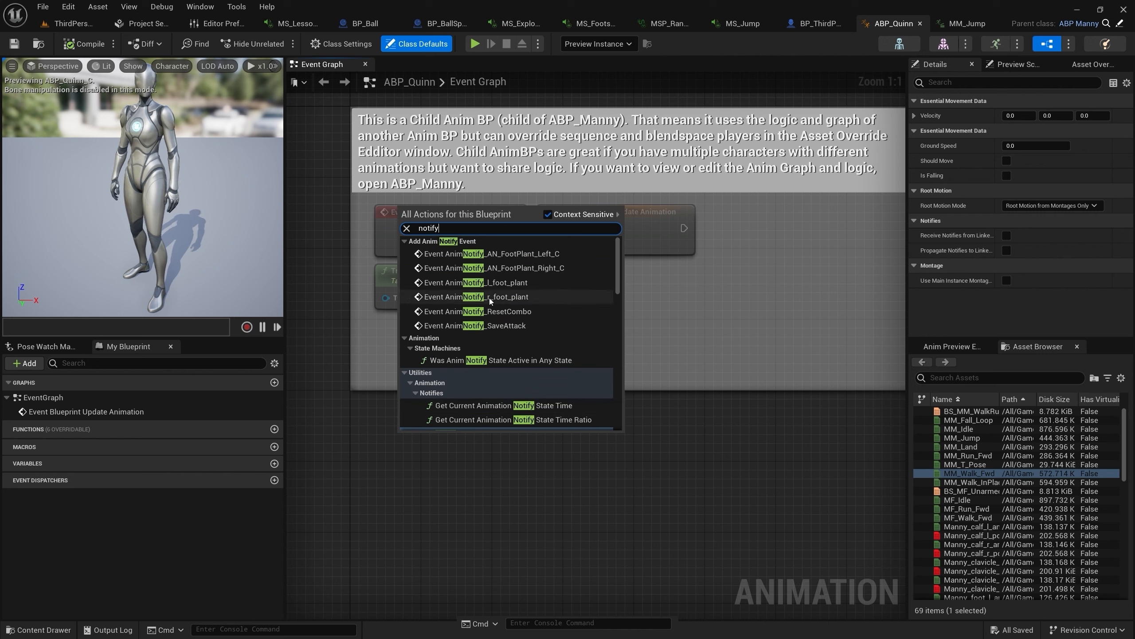
pyautogui.click(494, 282)
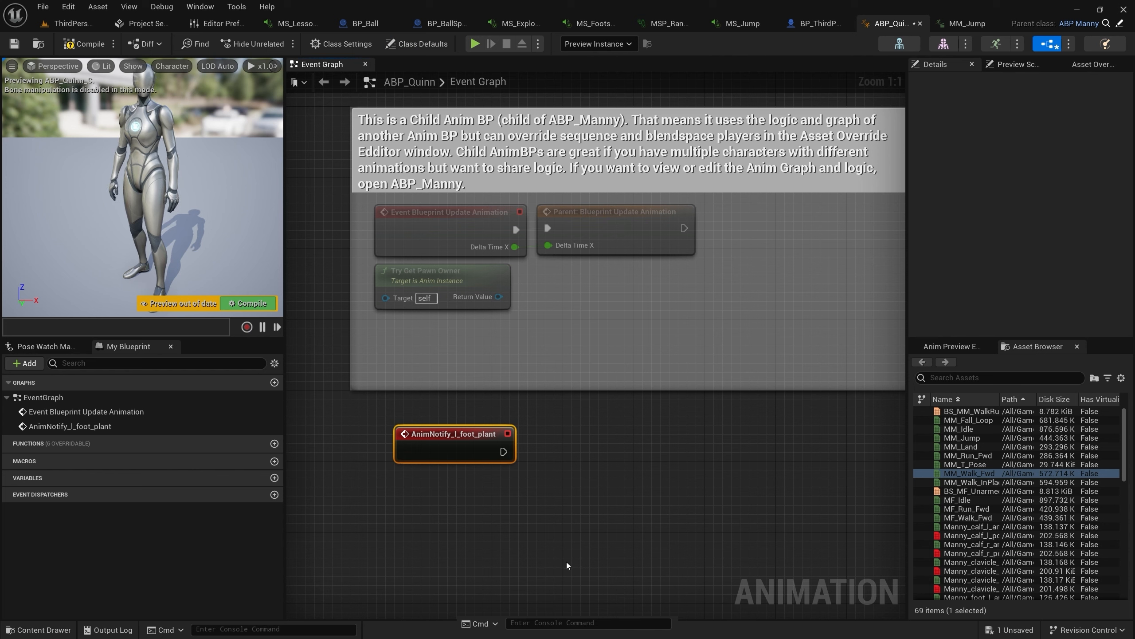
# Delete the AnimNotify_l_foot_plant event from the Event Graph and compile ABP_Quinn
pyautogui.moveTo(353, 413); pyautogui.dragTo(563, 481)
pyautogui.press('Delete')
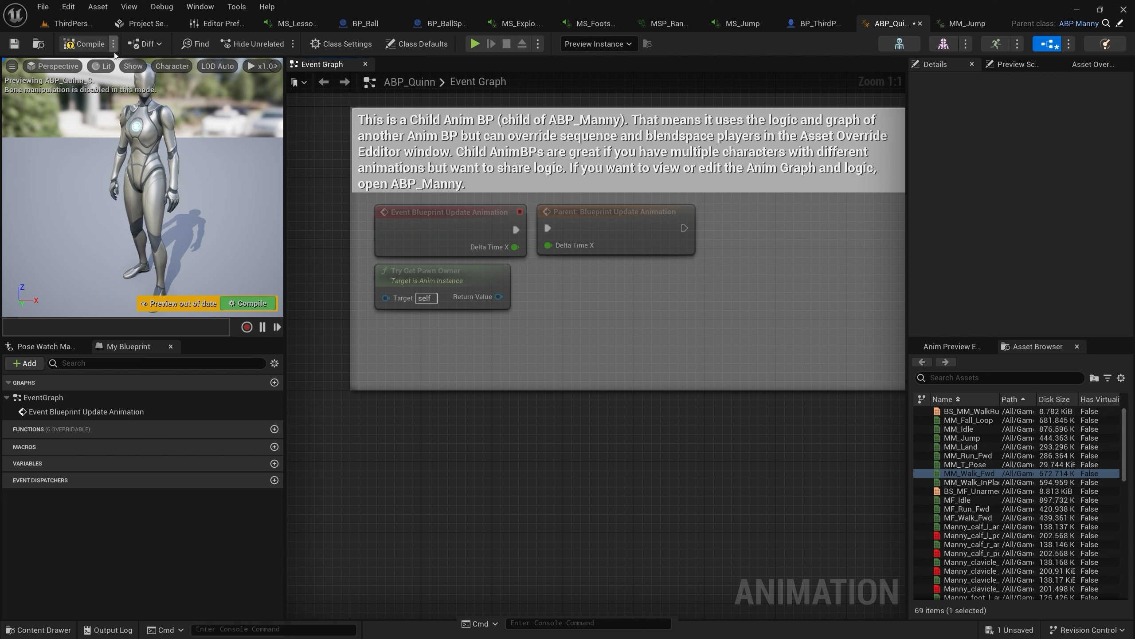
pyautogui.click(80, 45)
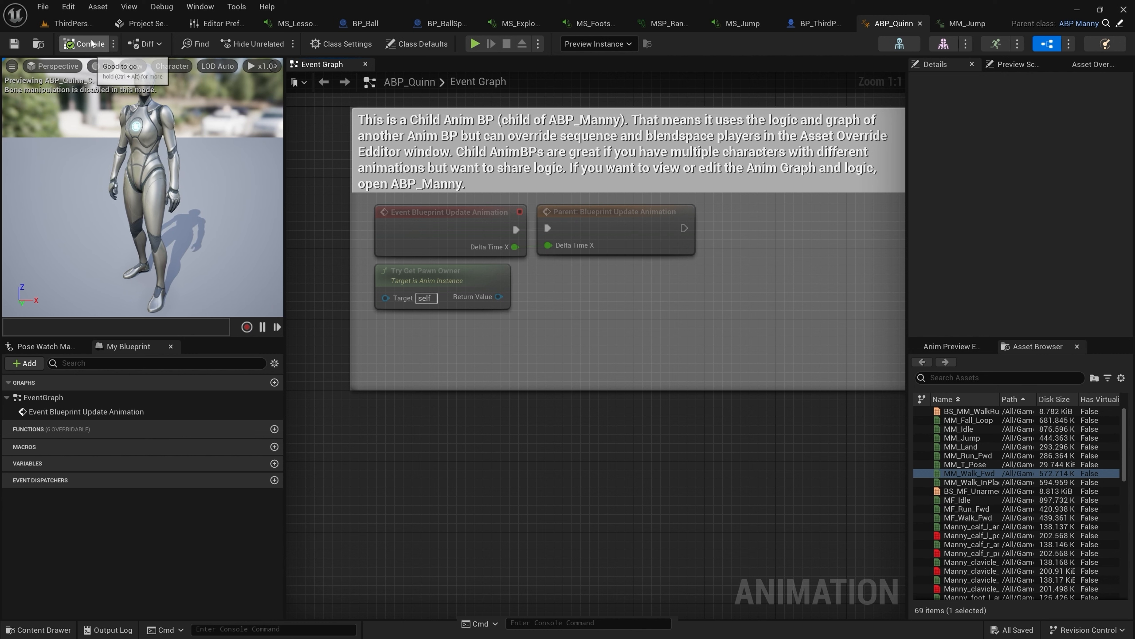
# Play the ThirdPersonMap level, run and jump with the character to test the notify sounds, and end the session
pyautogui.click(70, 24)
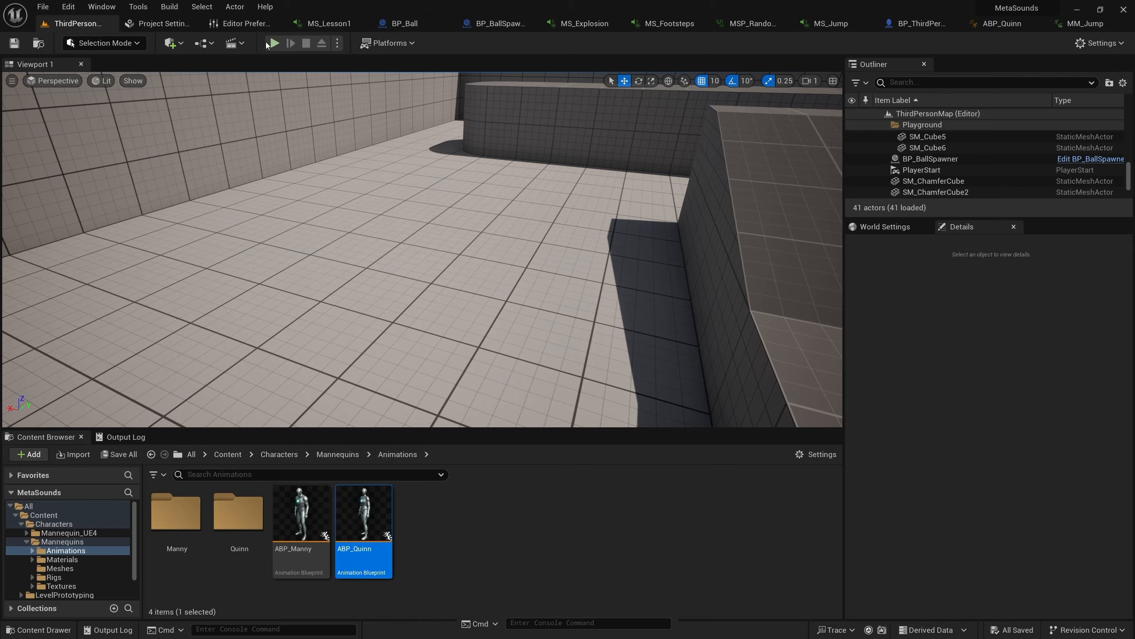
pyautogui.click(275, 45)
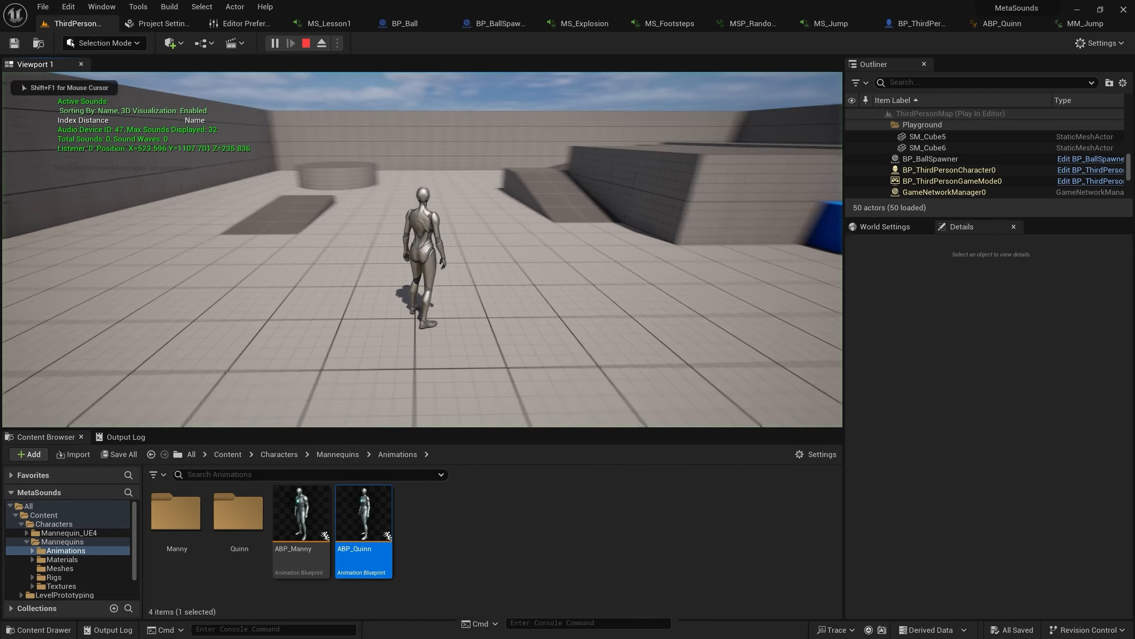
pyautogui.press('w')
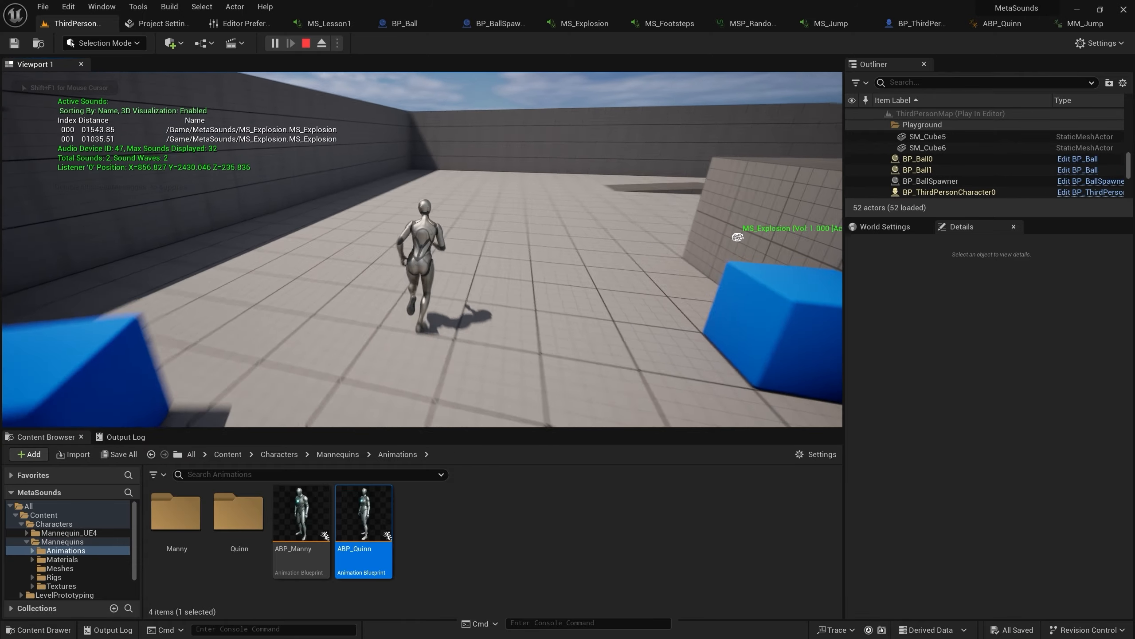
pyautogui.press('space')
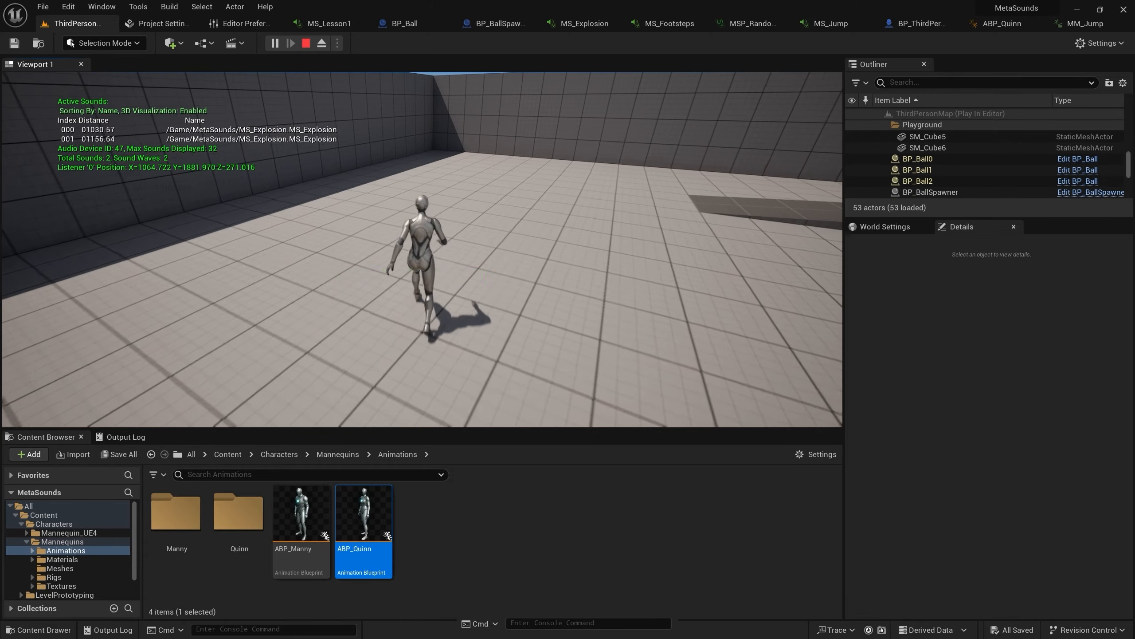
pyautogui.press('space')
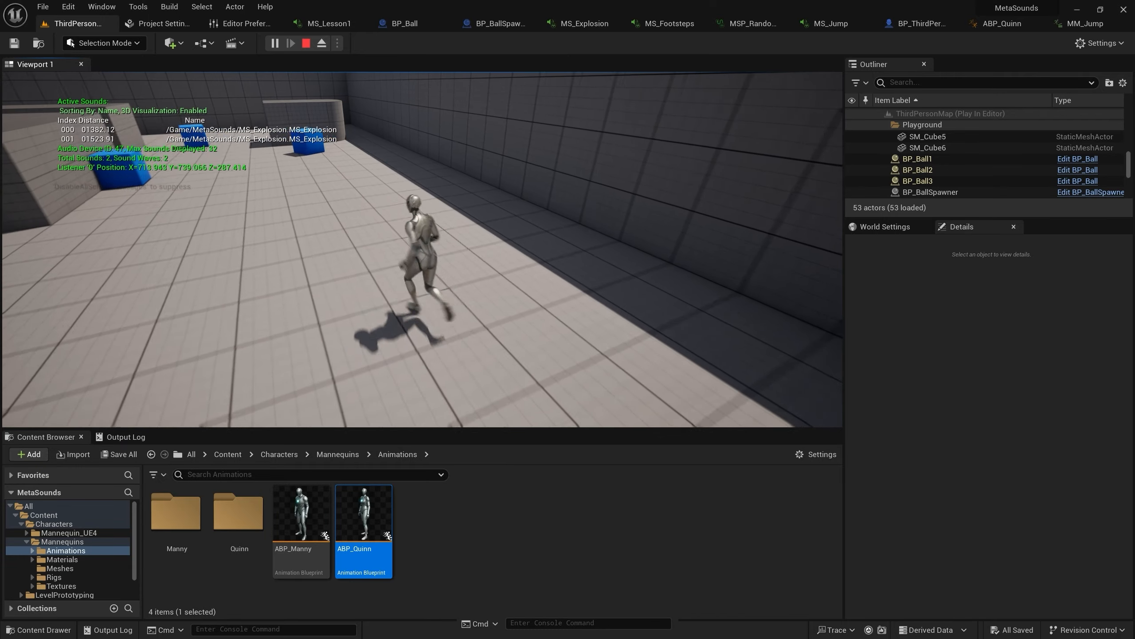
pyautogui.press('space')
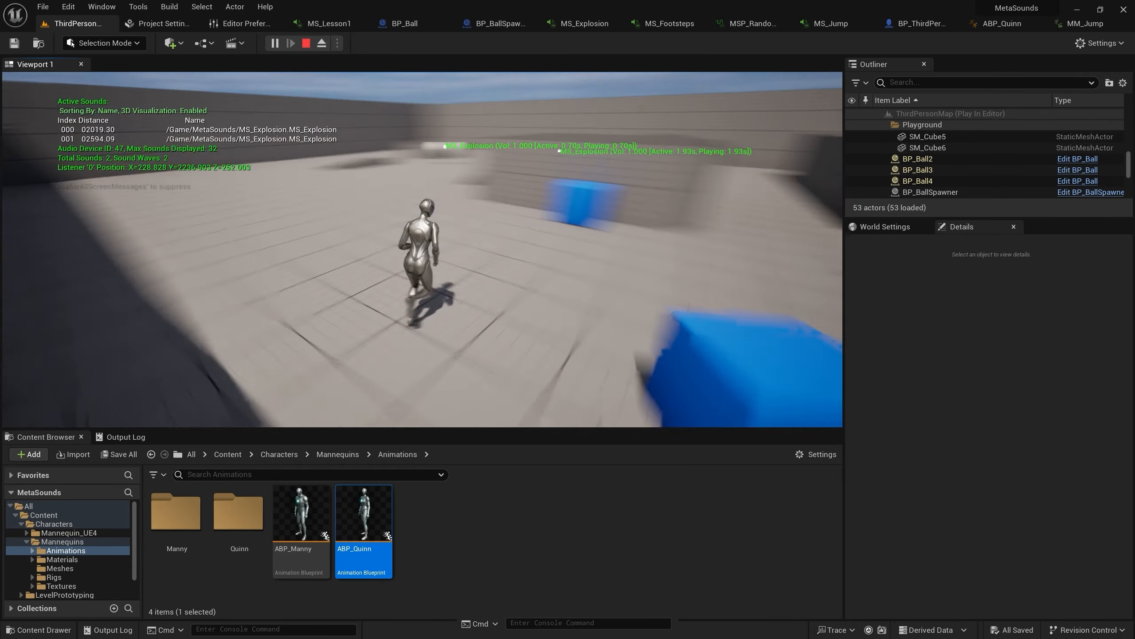
pyautogui.press('Escape')
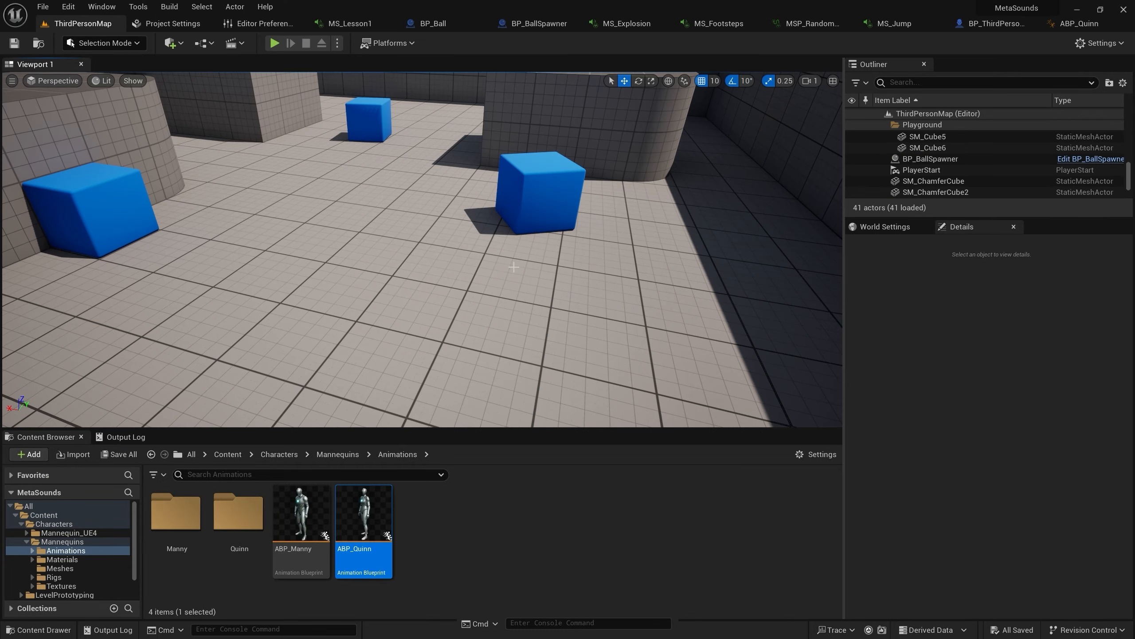
# Return to ABP_Quinn and open the MF_Run_Fwd animation from its asset list
pyautogui.click(1077, 23)
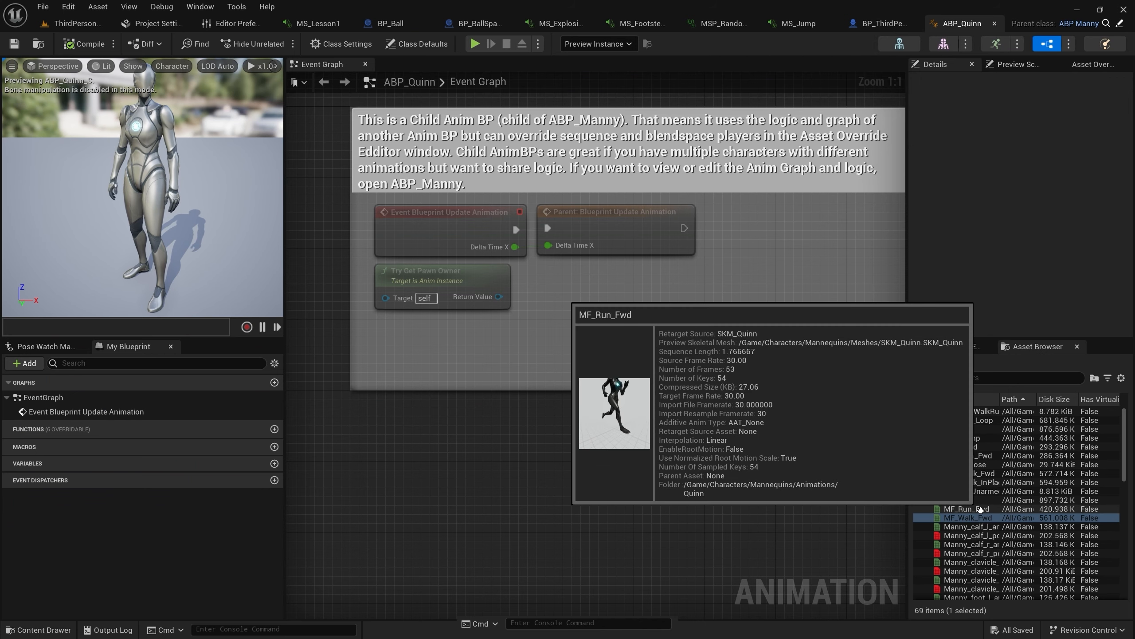
pyautogui.doubleClick(979, 509)
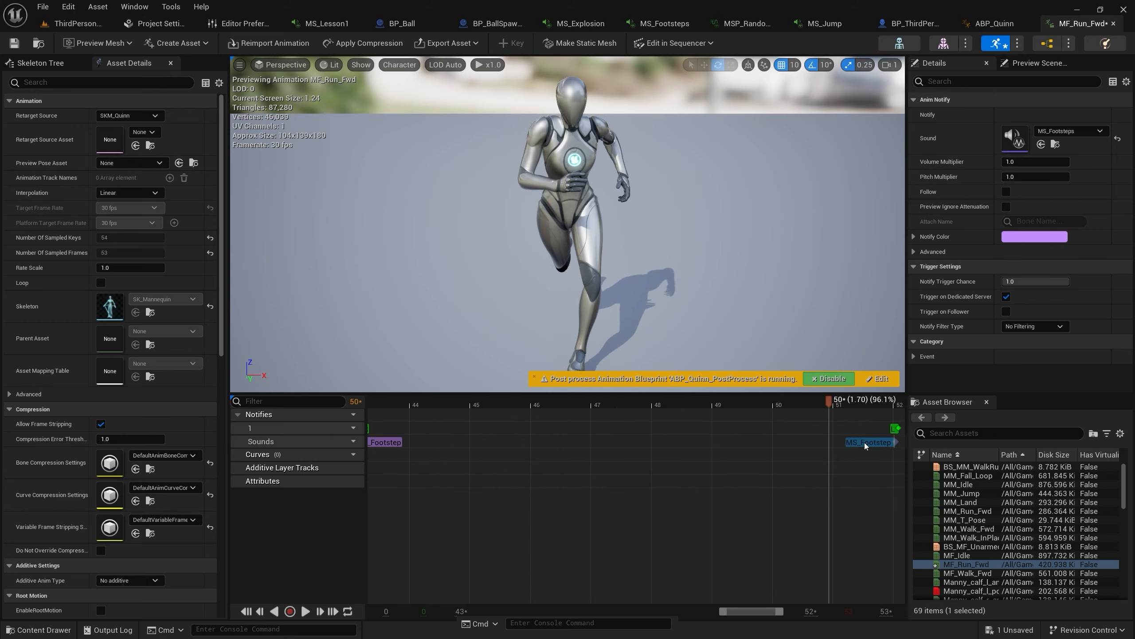
# Play-test ThirdPersonMap again, running and jumping to check the MF_Run_Fwd footsteps and the jump sound, and stop
pyautogui.click(107, 23)
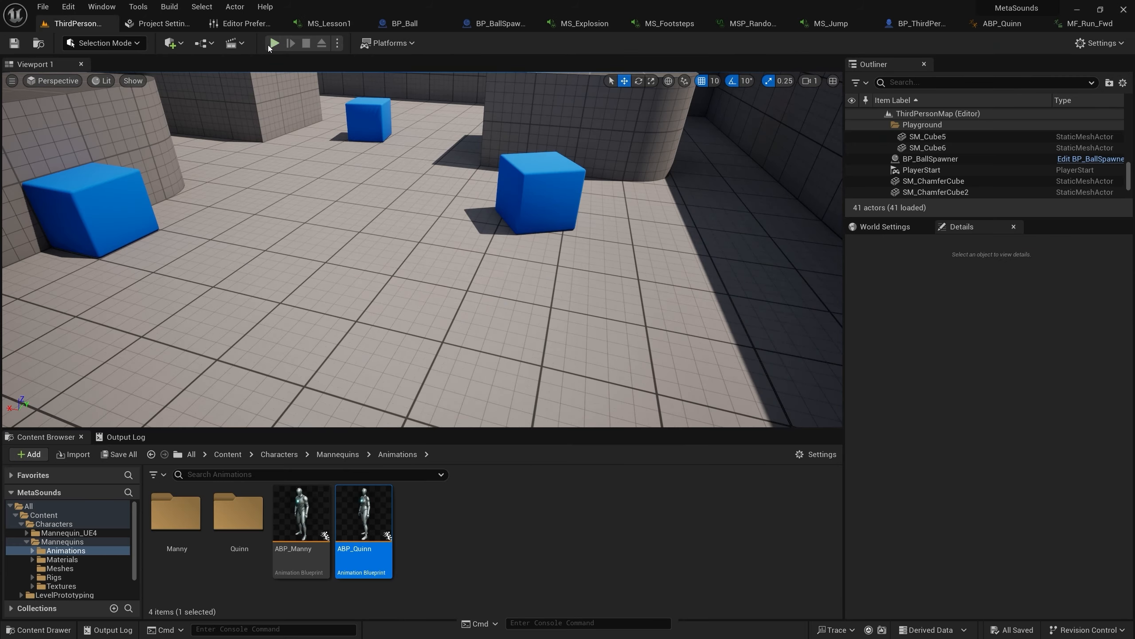
pyautogui.click(273, 44)
pyautogui.click(378, 231)
pyautogui.press('w')
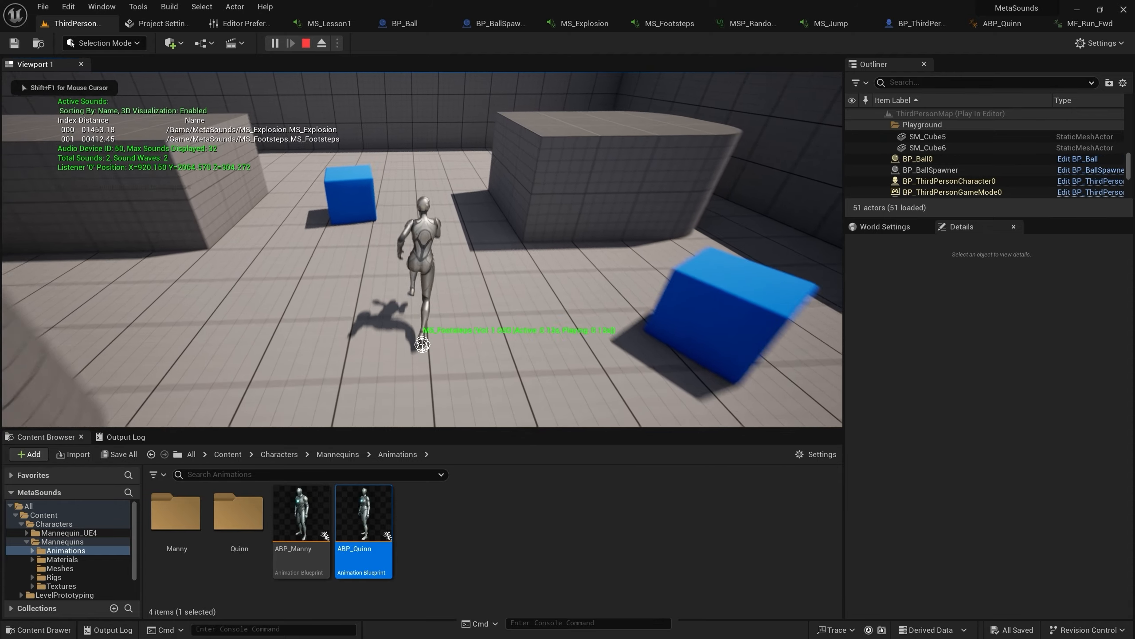
pyautogui.press('space')
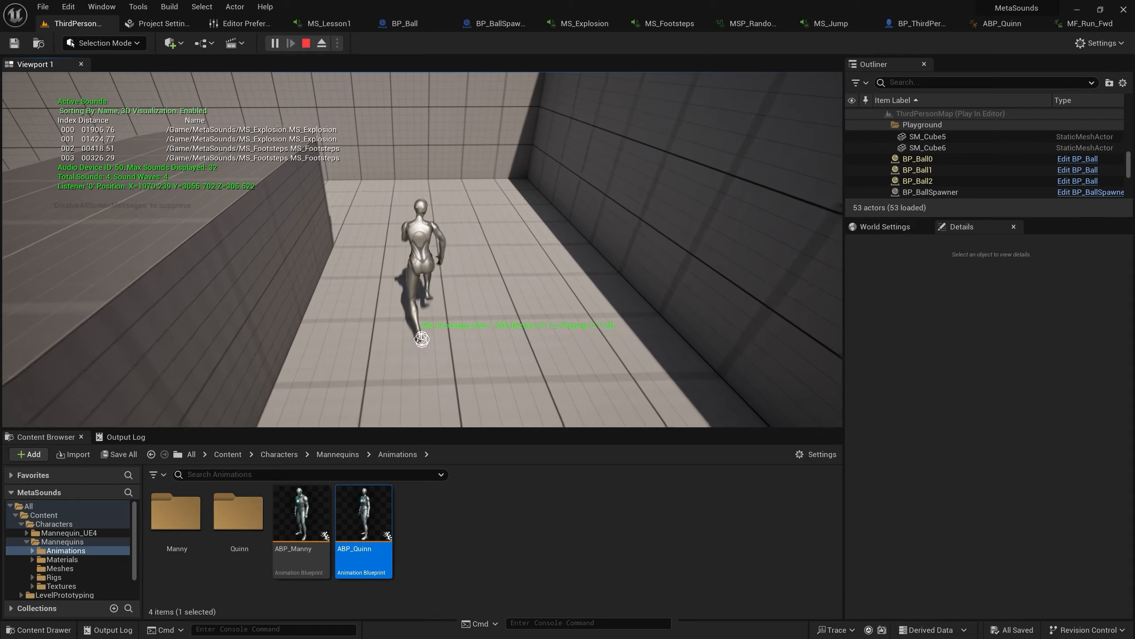
pyautogui.press('space')
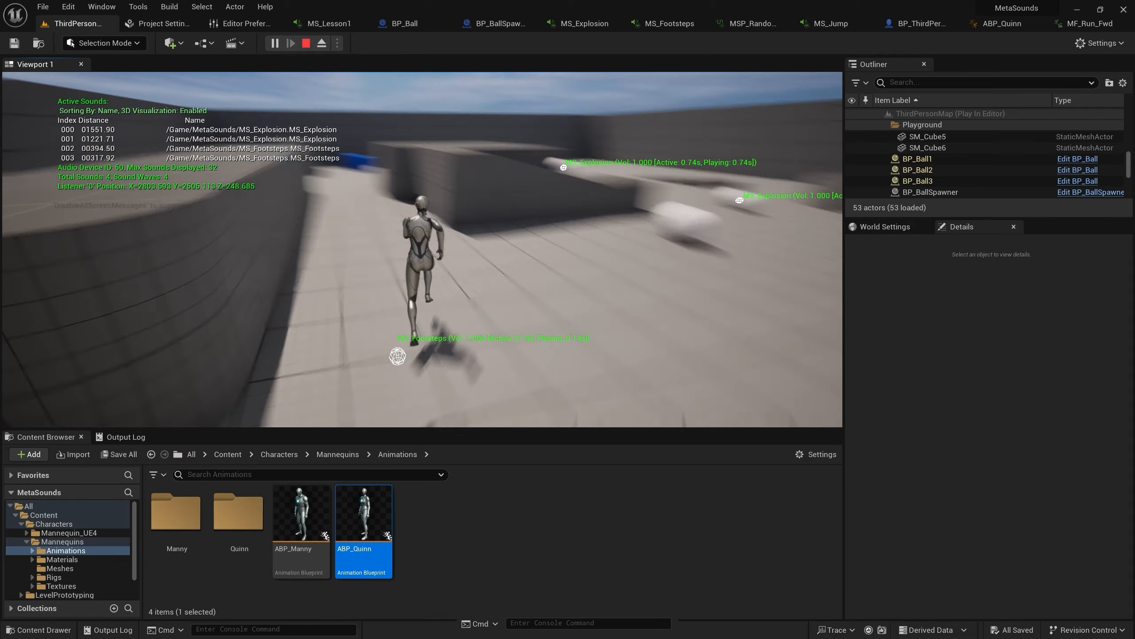
pyautogui.press('Escape')
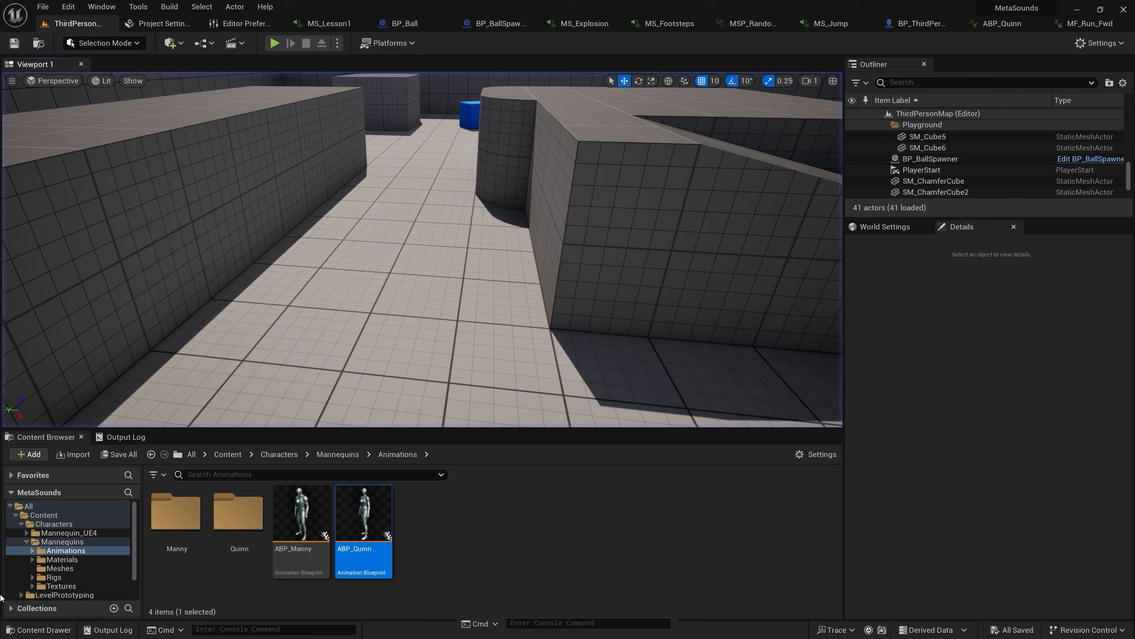
# Browse to the MetaSounds content folder and open the MS_Jump source
pyautogui.scroll(-1, 74, 560)
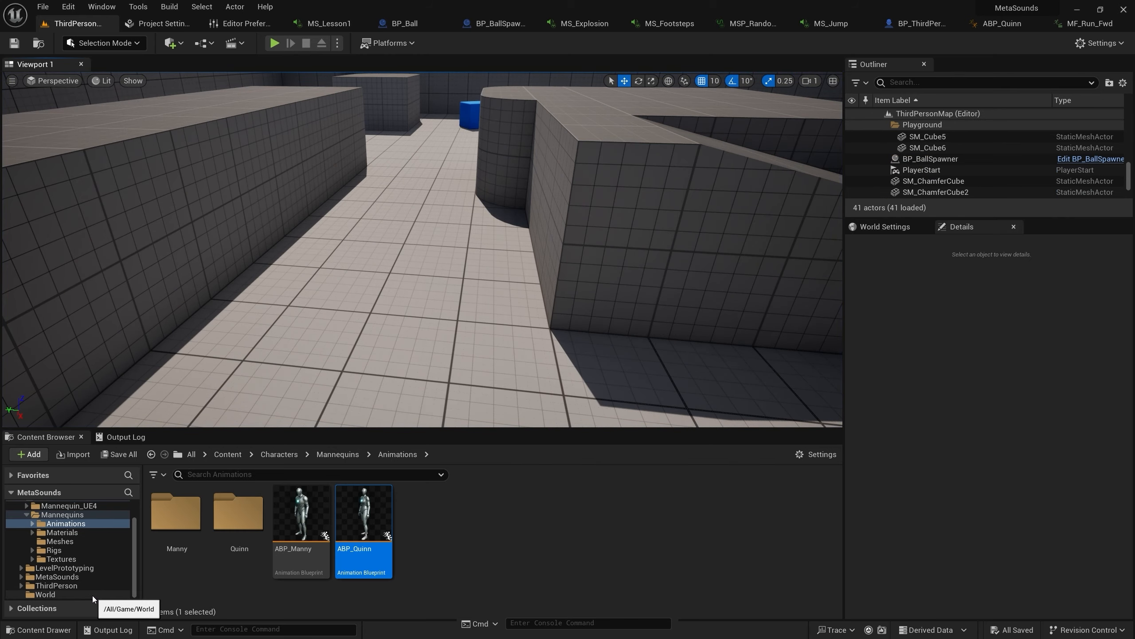
pyautogui.scroll(1, 53, 549)
pyautogui.scroll(-1, 75, 550)
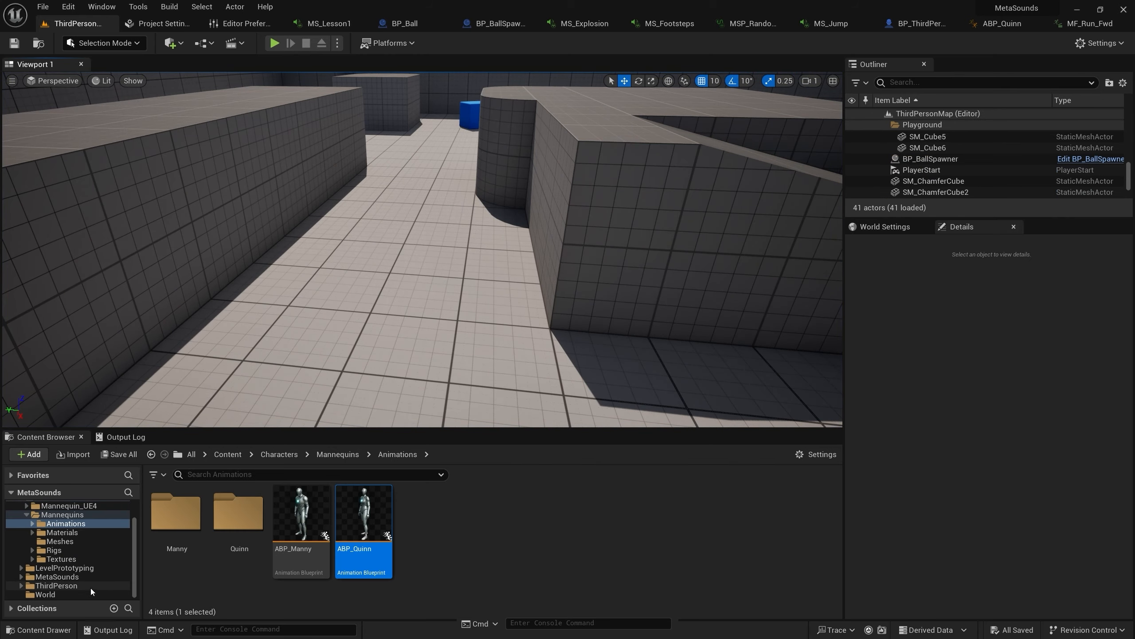
pyautogui.click(58, 576)
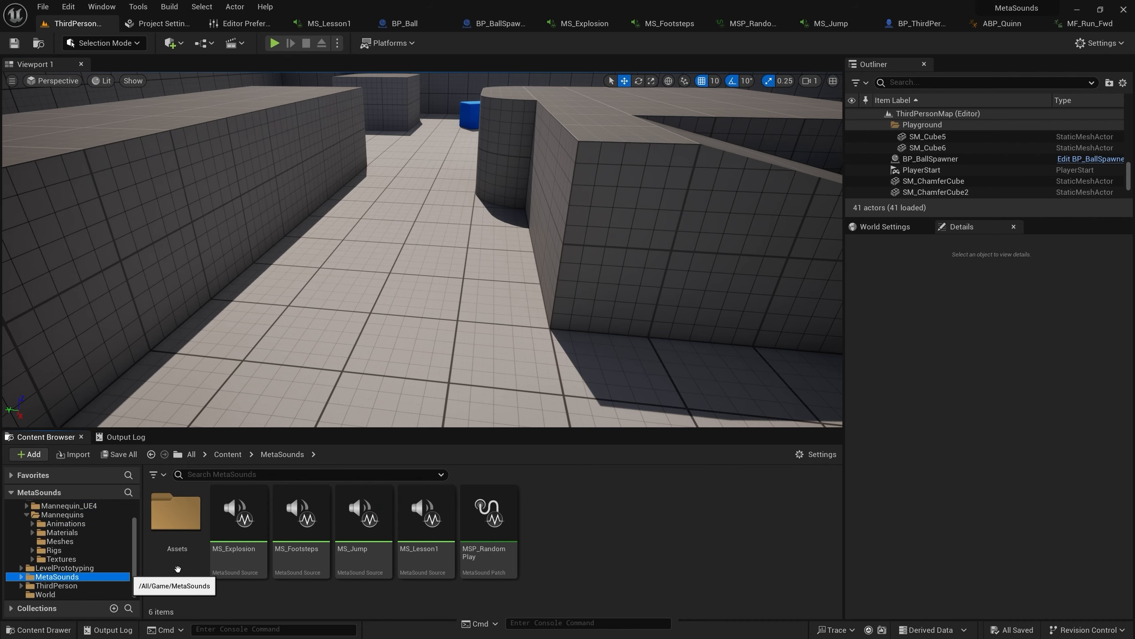
pyautogui.doubleClick(363, 523)
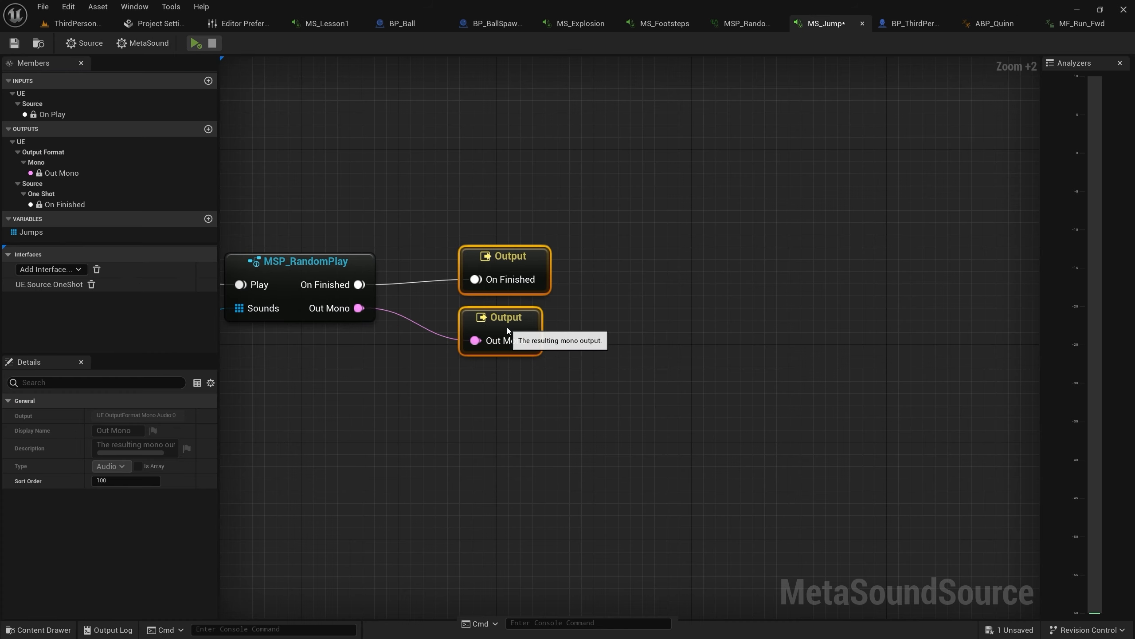
# Insert a Mono Mixer (2) node between MSP_RandomPlay's Out Mono and the Out Mono output in MS_Jump
pyautogui.click(491, 439)
pyautogui.moveTo(475, 340); pyautogui.dragTo(432, 391)
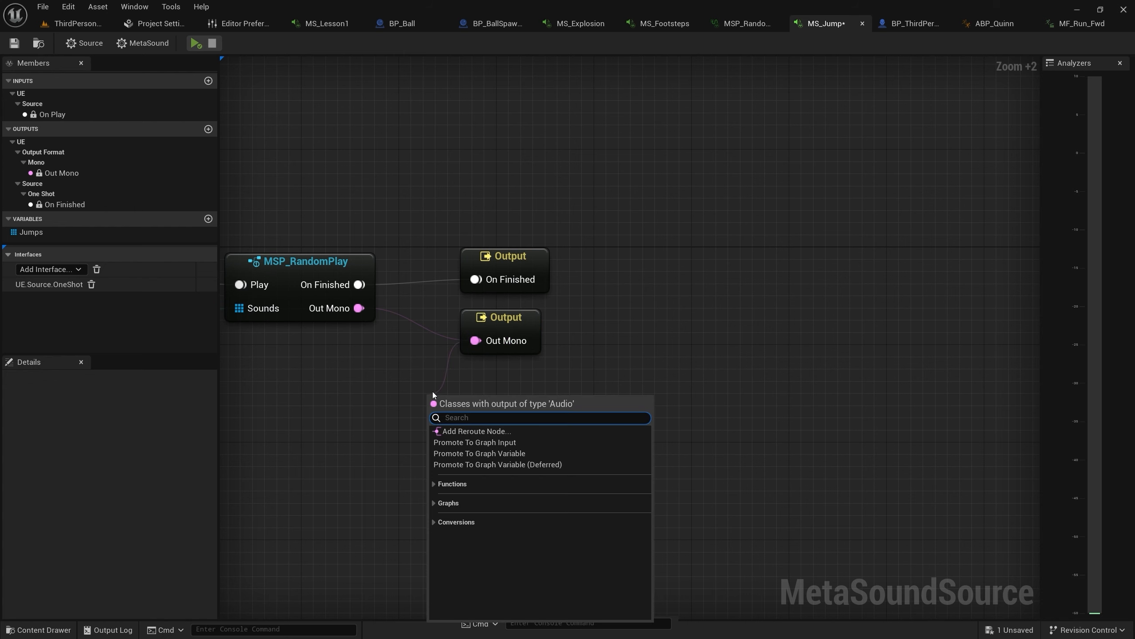
pyautogui.moveTo(358, 308); pyautogui.dragTo(369, 378)
pyautogui.write('m')
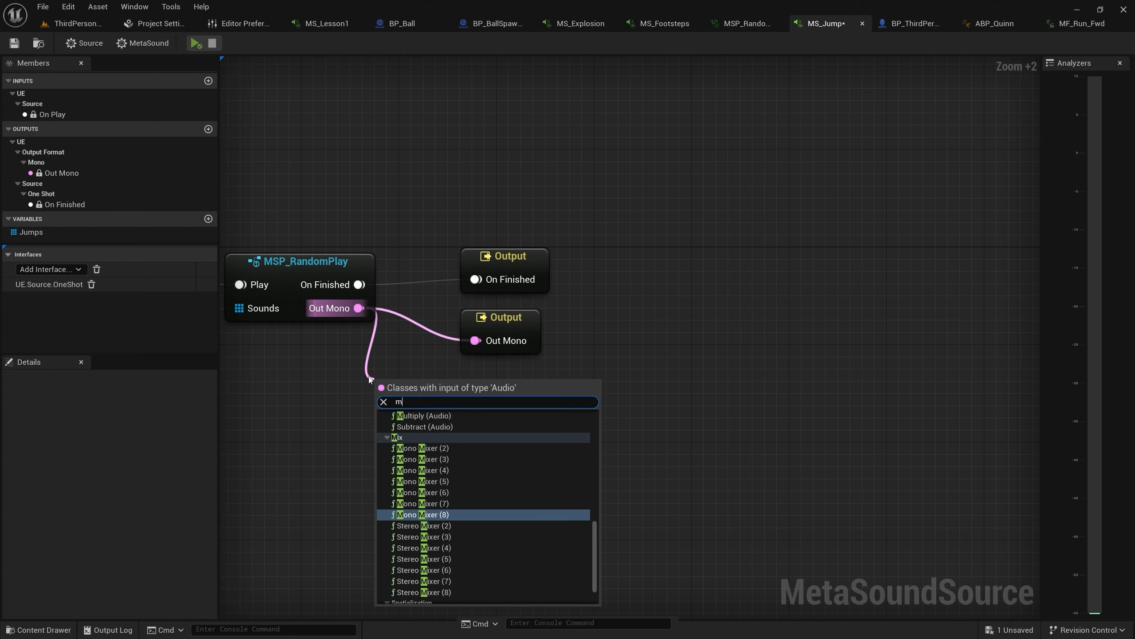
pyautogui.write('ixer')
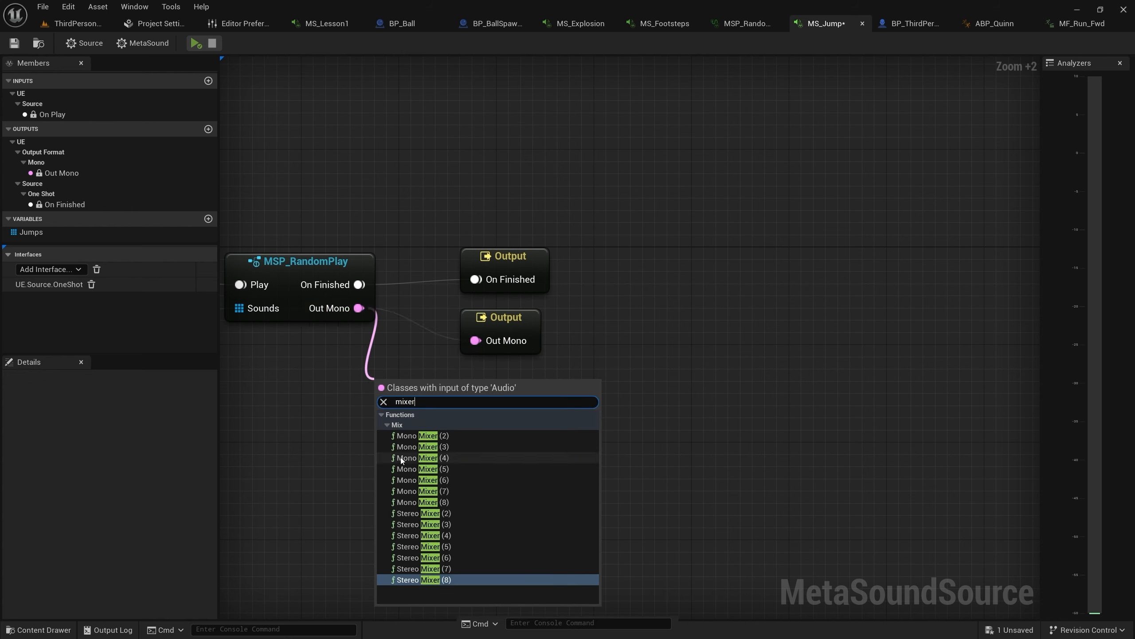
pyautogui.click(415, 435)
pyautogui.moveTo(517, 411); pyautogui.dragTo(475, 341)
# Set the mixer's Gain 0 (Lin) to 0.3 and play MS_Jump to hear the level
pyautogui.click(462, 435)
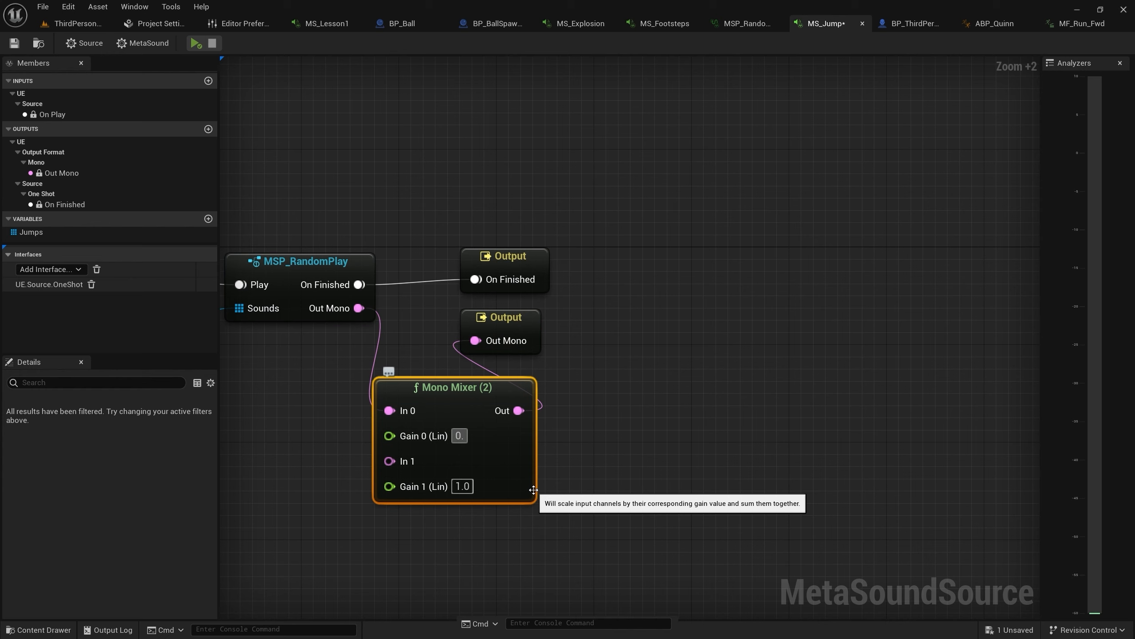
pyautogui.press('Return')
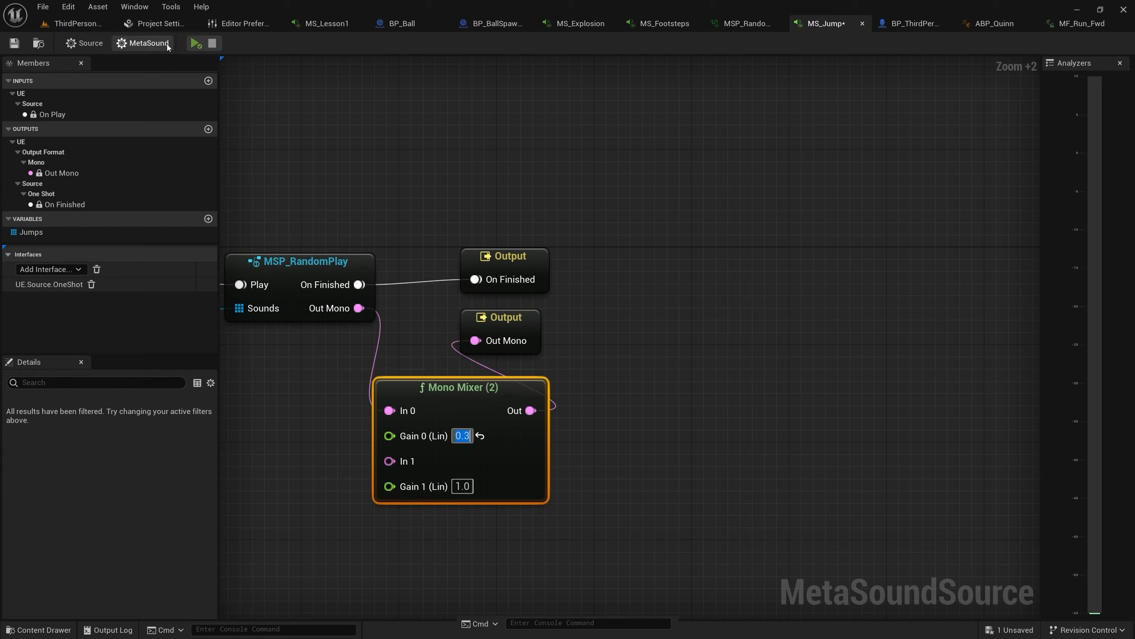
pyautogui.click(197, 43)
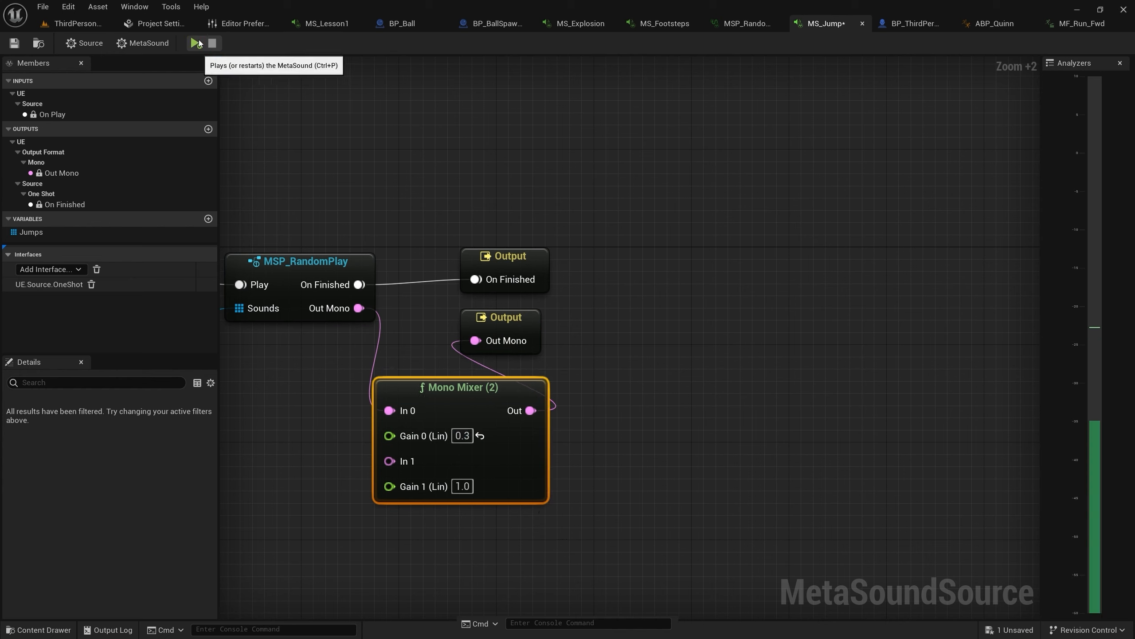
# Set the Mono Mixer's Gain 0 (Lin) to 0.1 in MS_Jump and play the sound to hear the level
pyautogui.click(462, 436)
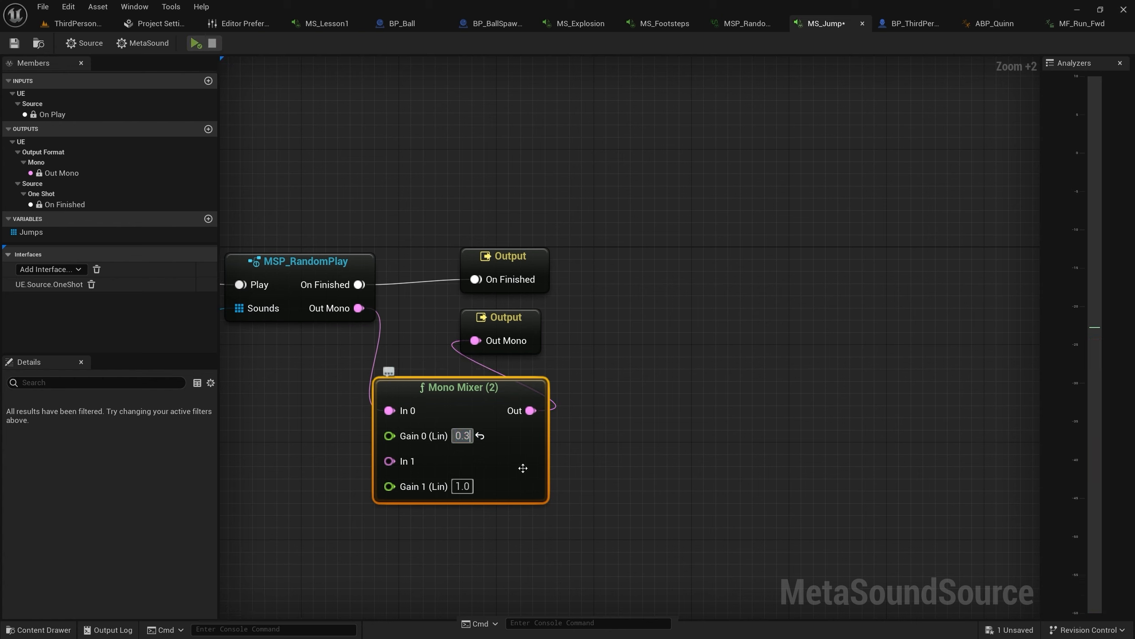
pyautogui.write('0.1')
pyautogui.press('Return')
pyautogui.click(197, 43)
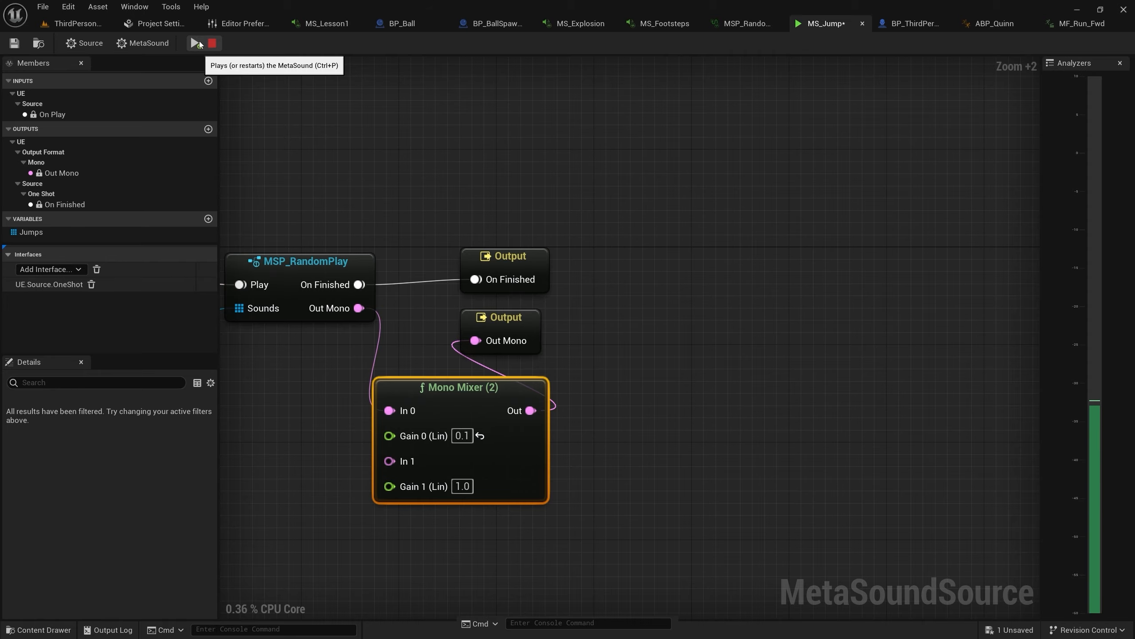
# Play-test ThirdPersonMap with the quieter jump sound, running around the level among the falling balls, and stop
pyautogui.click(81, 26)
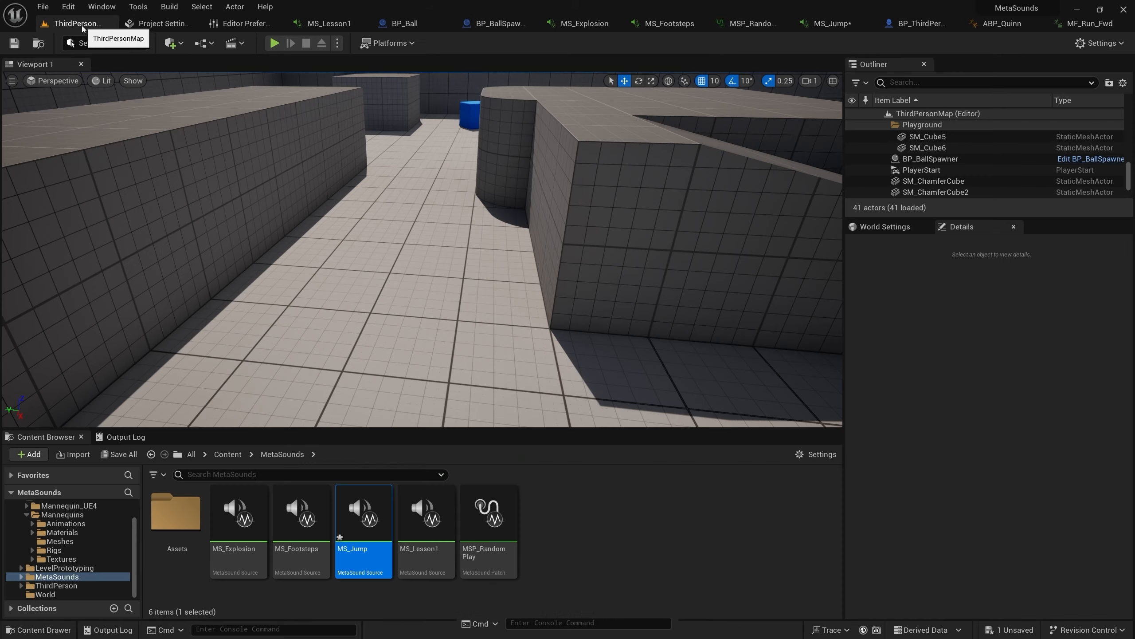
pyautogui.click(275, 43)
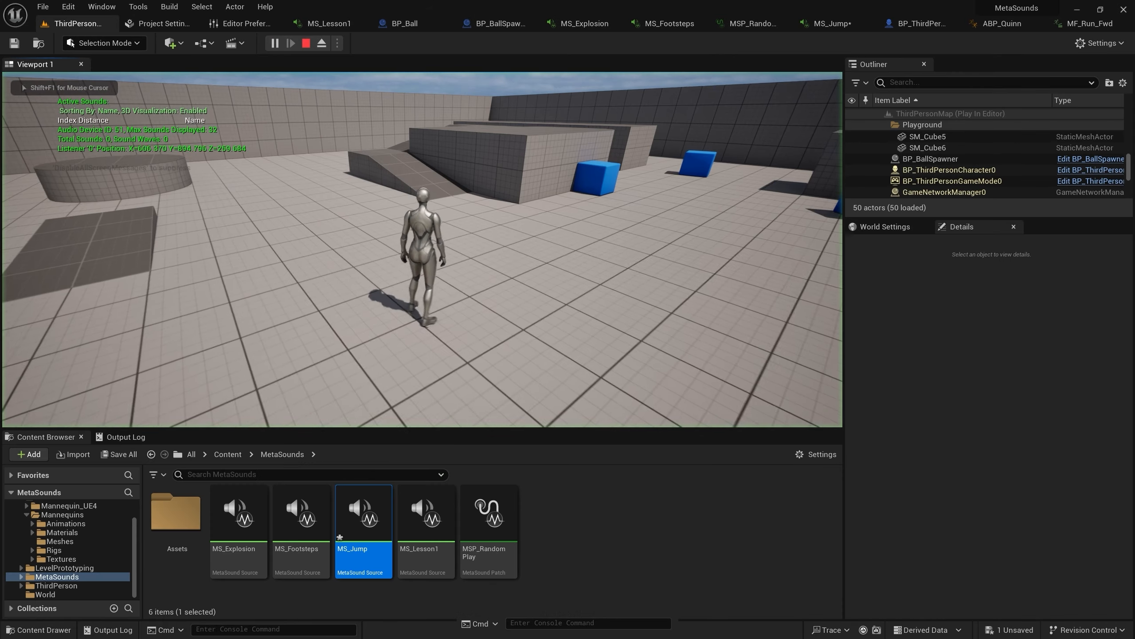
pyautogui.press('w')
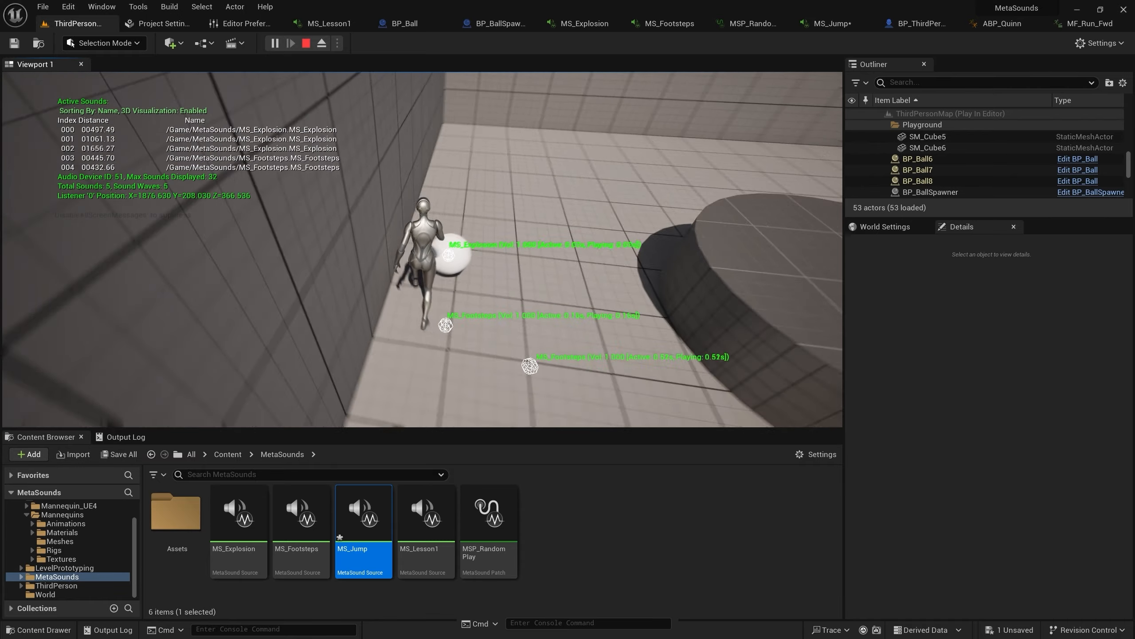
pyautogui.press('Escape')
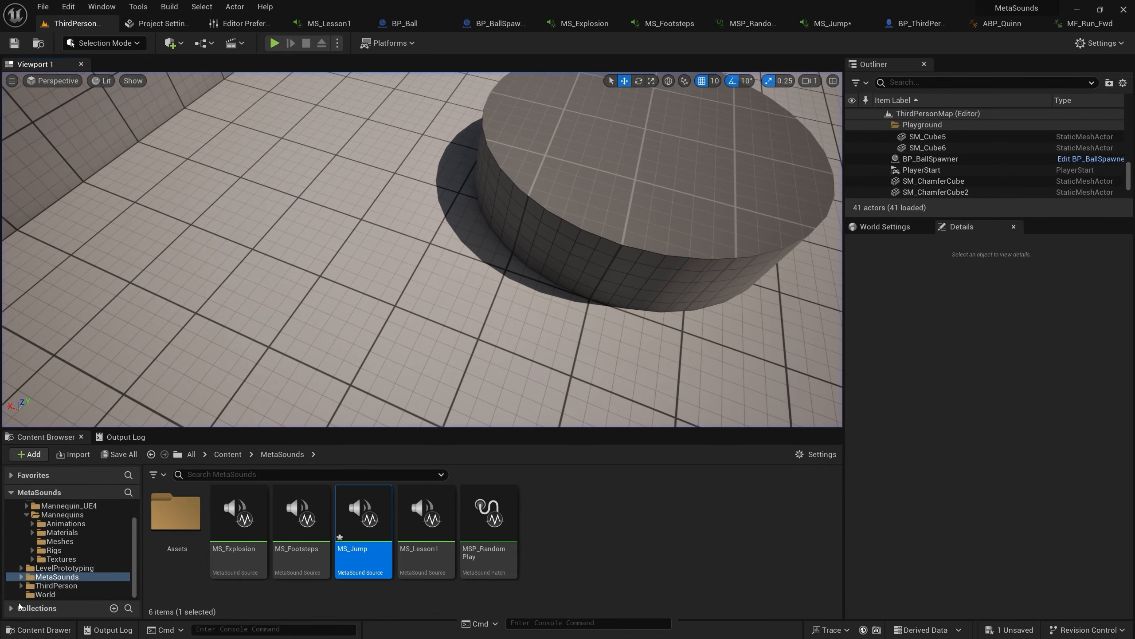
# In BP_Ball's Event Graph, add an IsA check on Event Hit's Other actor with Object Class Pawn
pyautogui.click(406, 27)
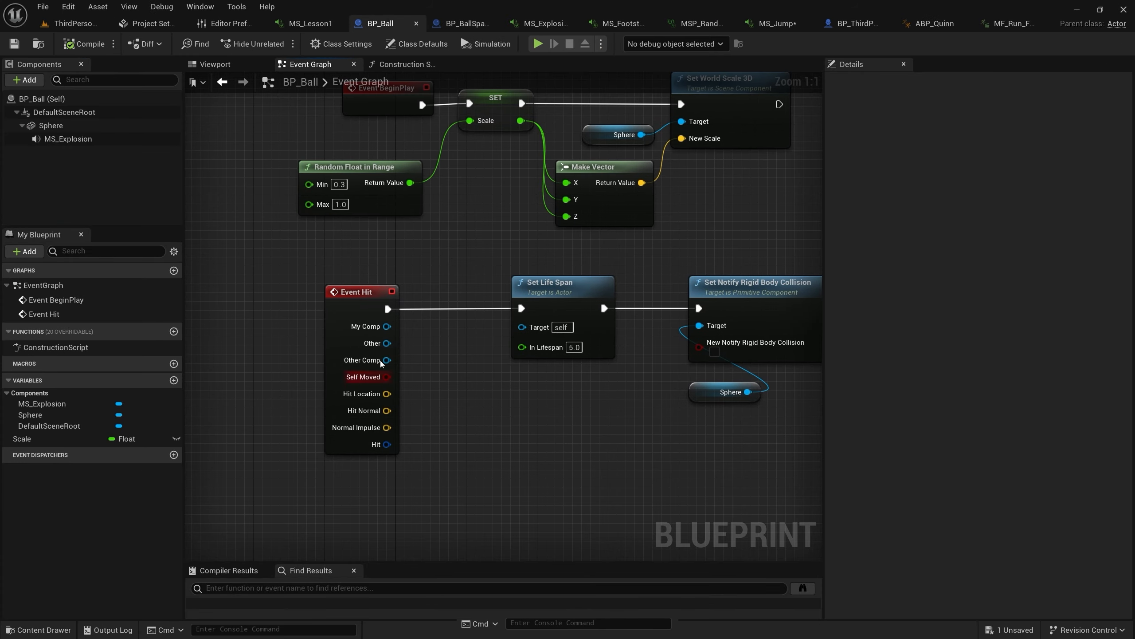
pyautogui.moveTo(385, 345); pyautogui.dragTo(440, 384)
pyautogui.write('isa')
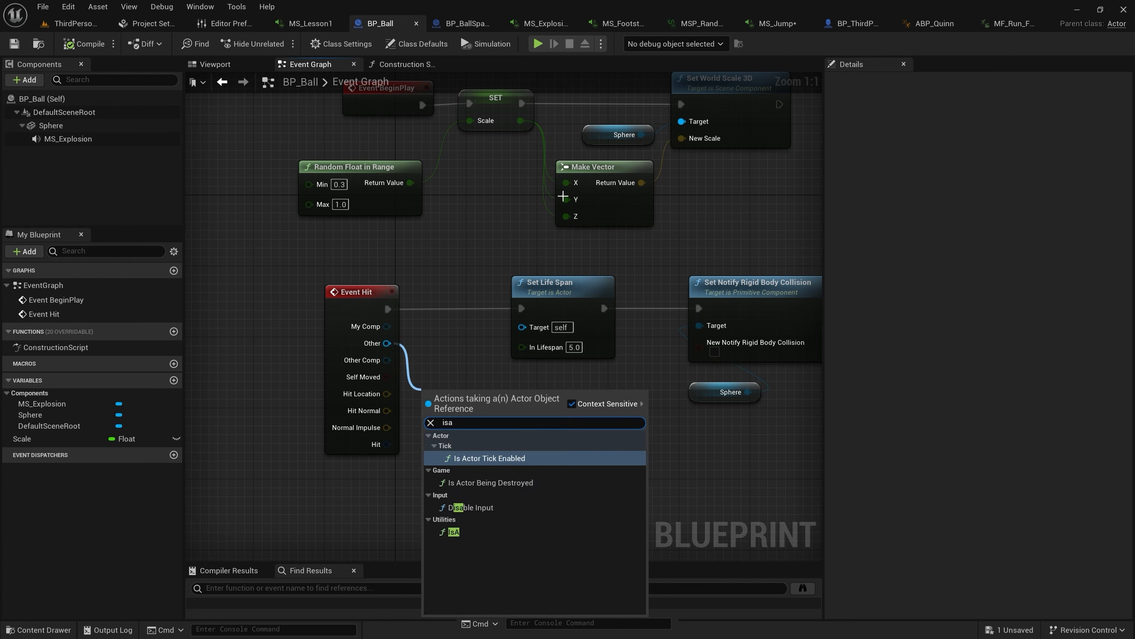
pyautogui.click(455, 531)
pyautogui.click(463, 432)
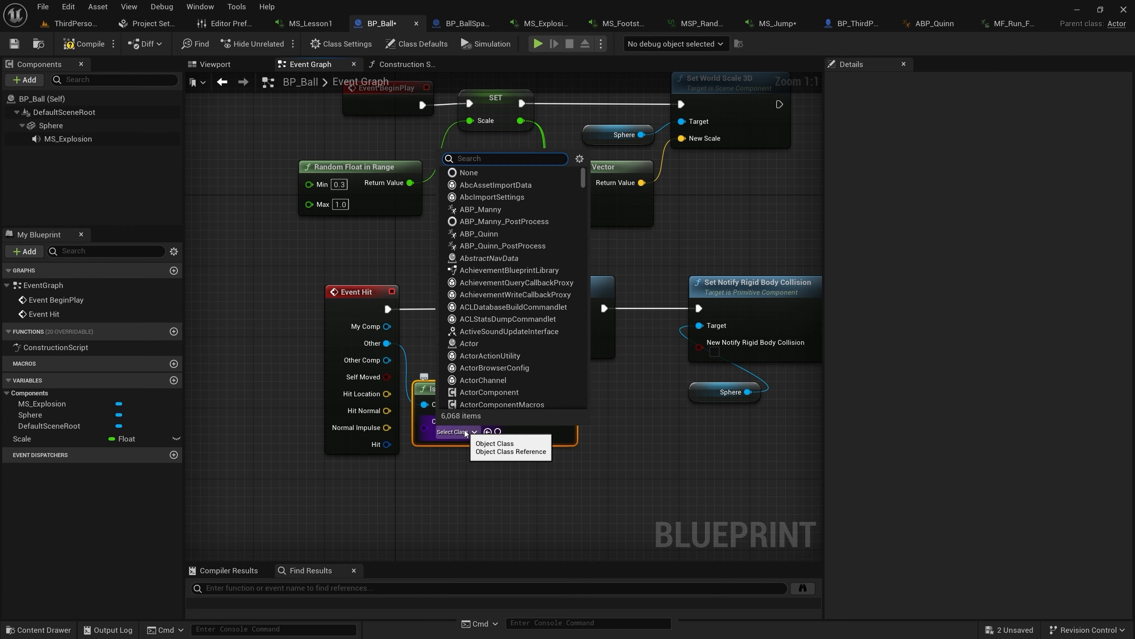
pyautogui.write('pawn')
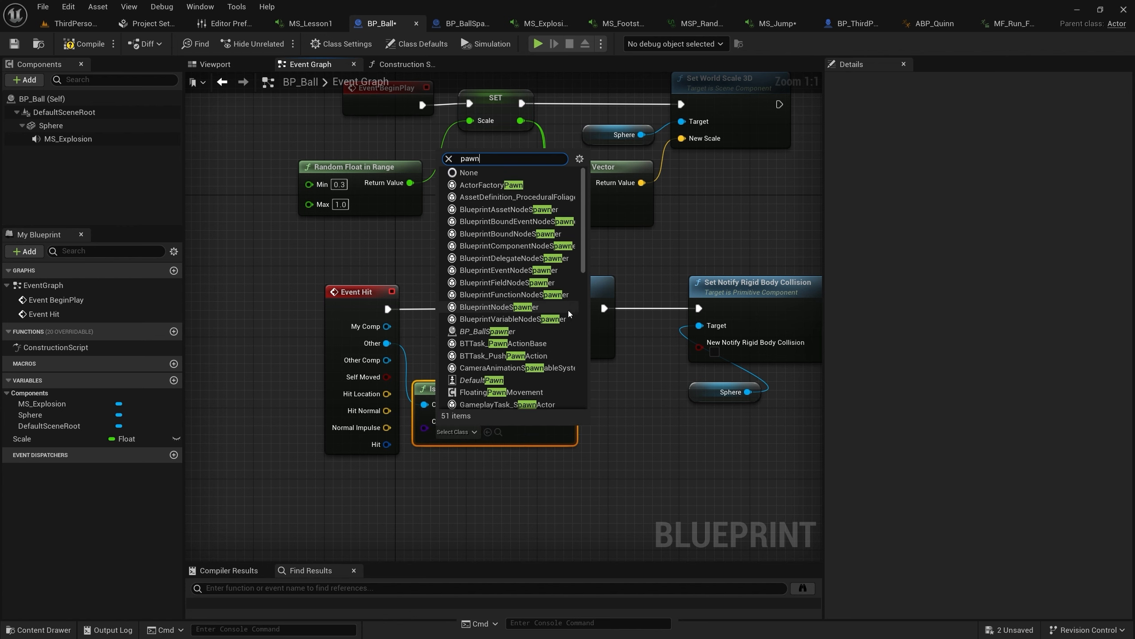
pyautogui.scroll(-2, 523, 373)
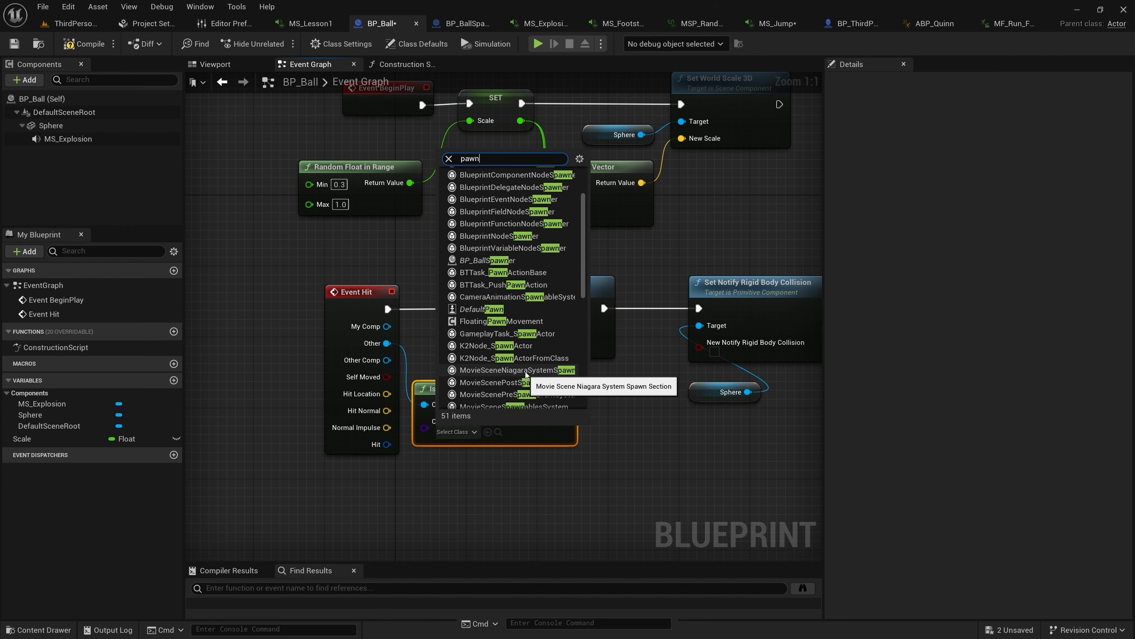
pyautogui.scroll(-3, 526, 357)
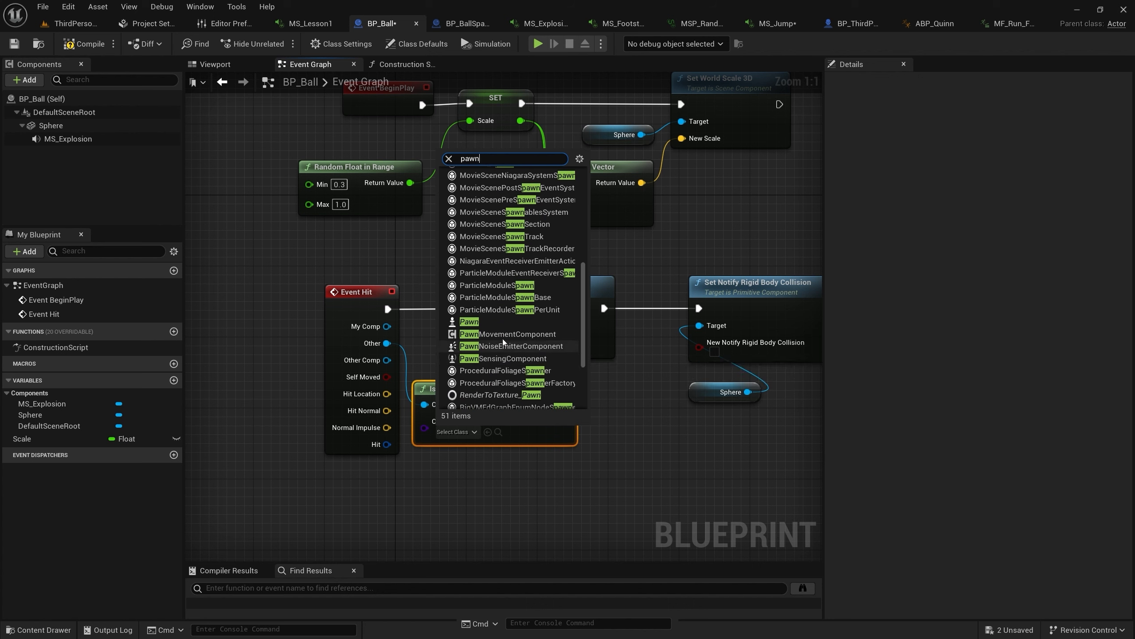
pyautogui.click(487, 325)
# Insert a Branch between Event Hit and Set Life Span, with IsA's Return Value as Condition and False leading to Set Life Span
pyautogui.press('b')
pyautogui.click(481, 502)
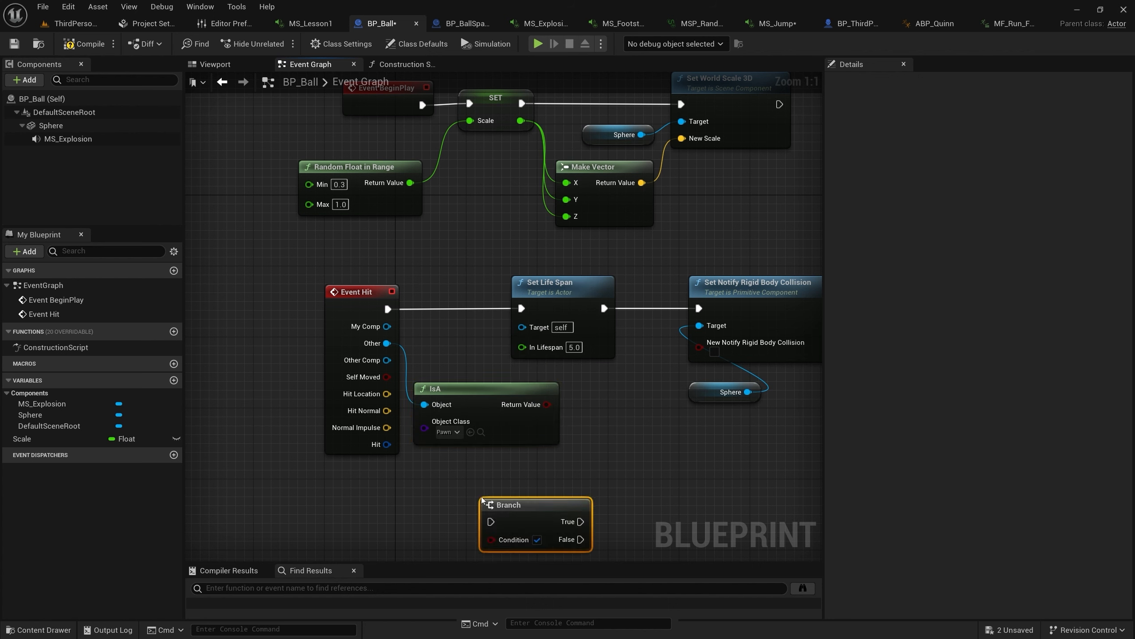
pyautogui.moveTo(538, 506); pyautogui.dragTo(610, 383)
pyautogui.moveTo(563, 426); pyautogui.dragTo(546, 405)
pyautogui.moveTo(613, 389); pyautogui.dragTo(321, 302)
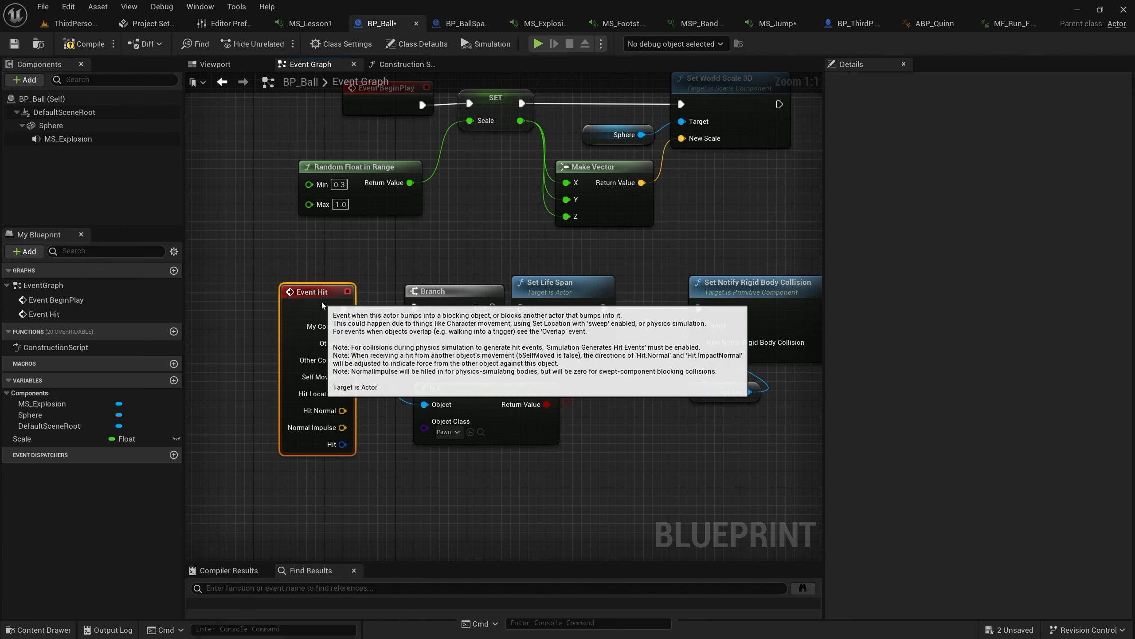
pyautogui.moveTo(469, 388); pyautogui.dragTo(425, 388)
pyautogui.moveTo(541, 337); pyautogui.dragTo(576, 337)
pyautogui.moveTo(494, 325); pyautogui.dragTo(568, 329)
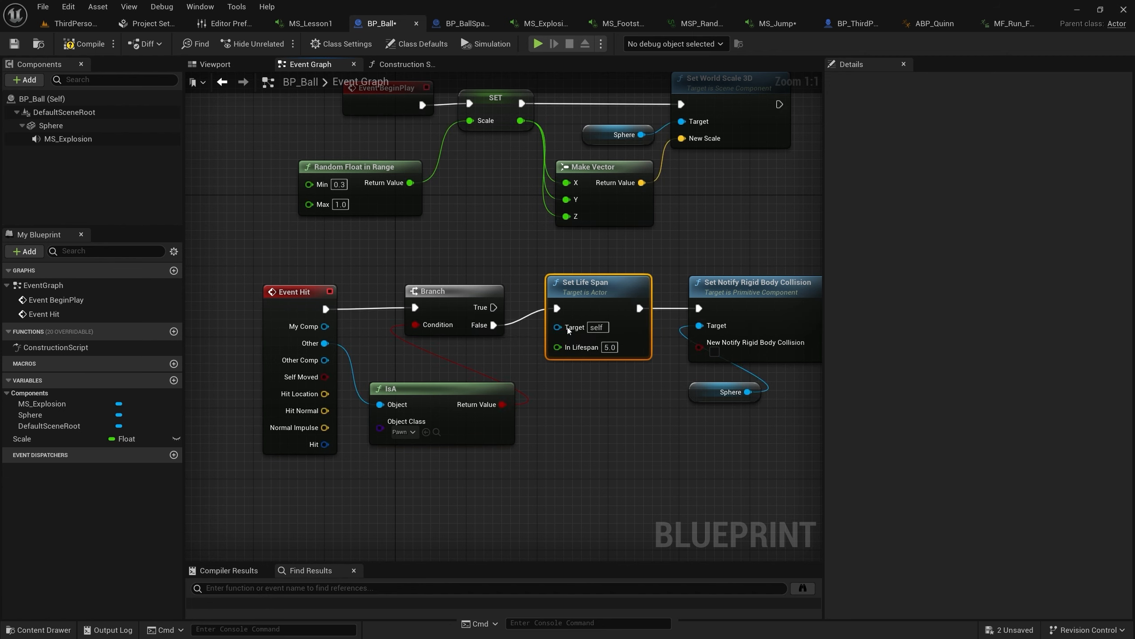
# Play-test ThirdPersonMap to check how the balls react to the character after the pawn check, and stop
pyautogui.click(70, 23)
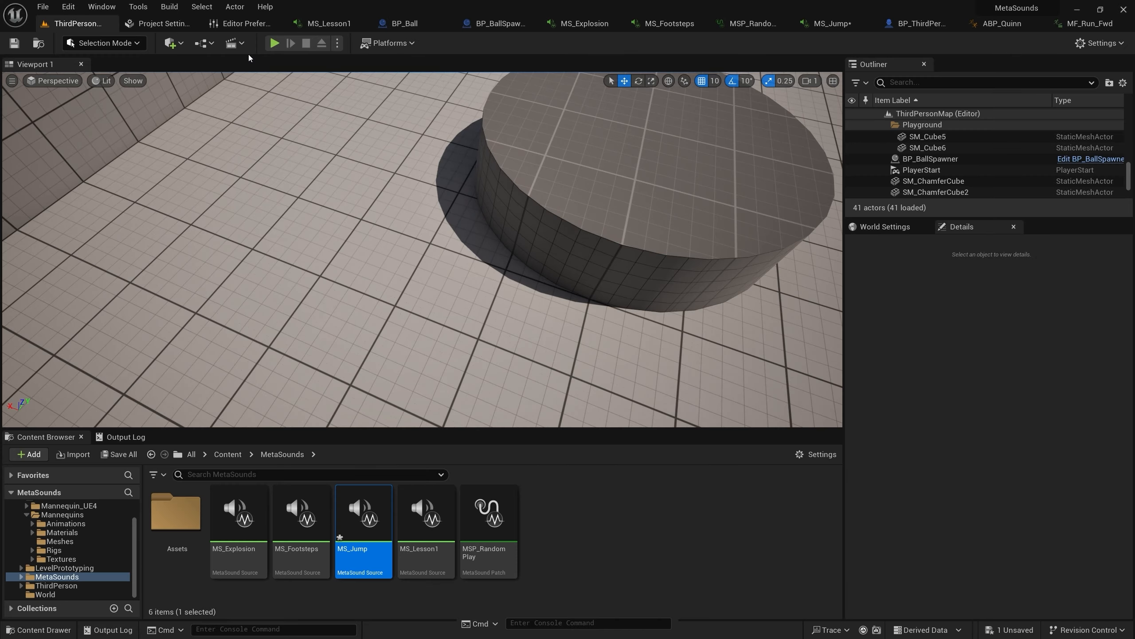
pyautogui.click(274, 43)
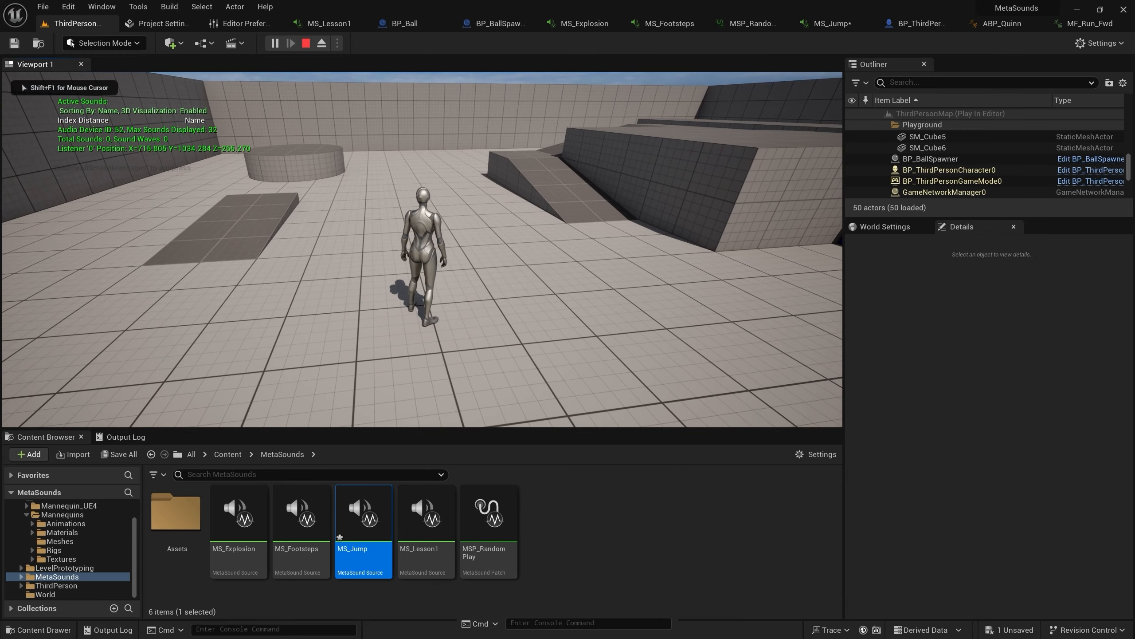
pyautogui.press('w')
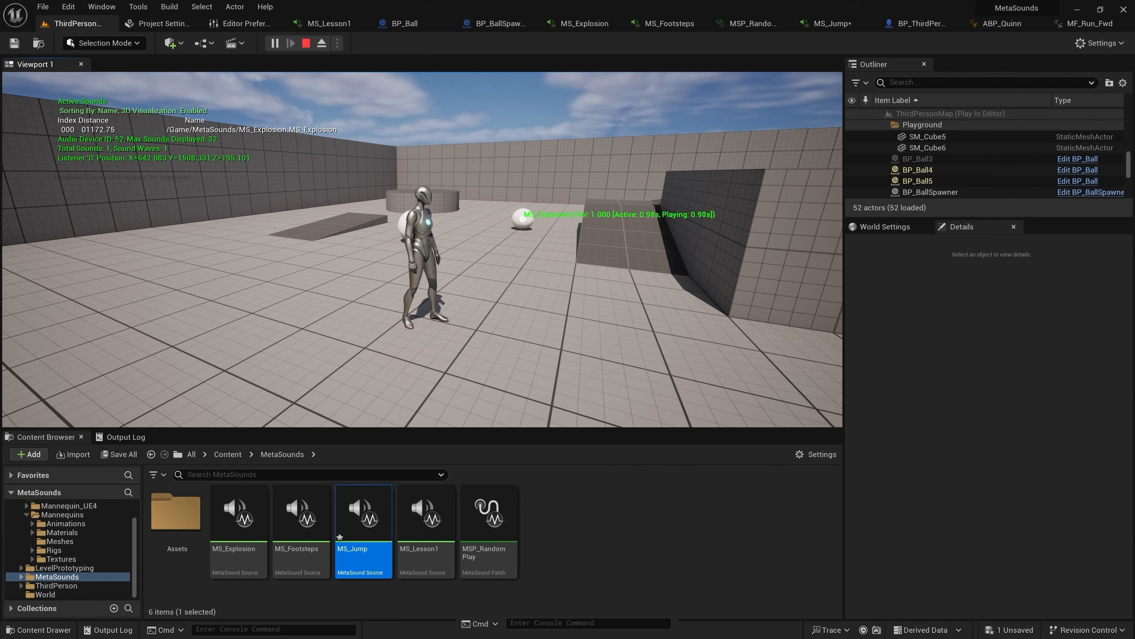
pyautogui.press('Escape')
# Switch to the browser and look through the Audio Console Commands reference in the Unreal Engine documentation
pyautogui.click(1077, 9)
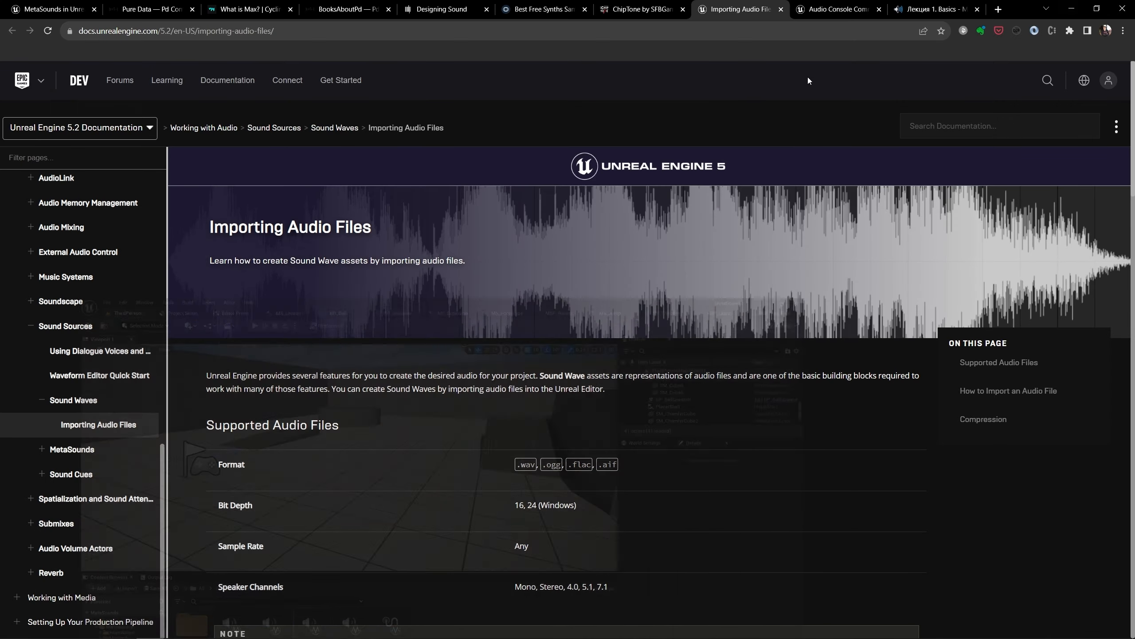
pyautogui.click(832, 5)
pyautogui.moveTo(213, 192); pyautogui.dragTo(411, 191)
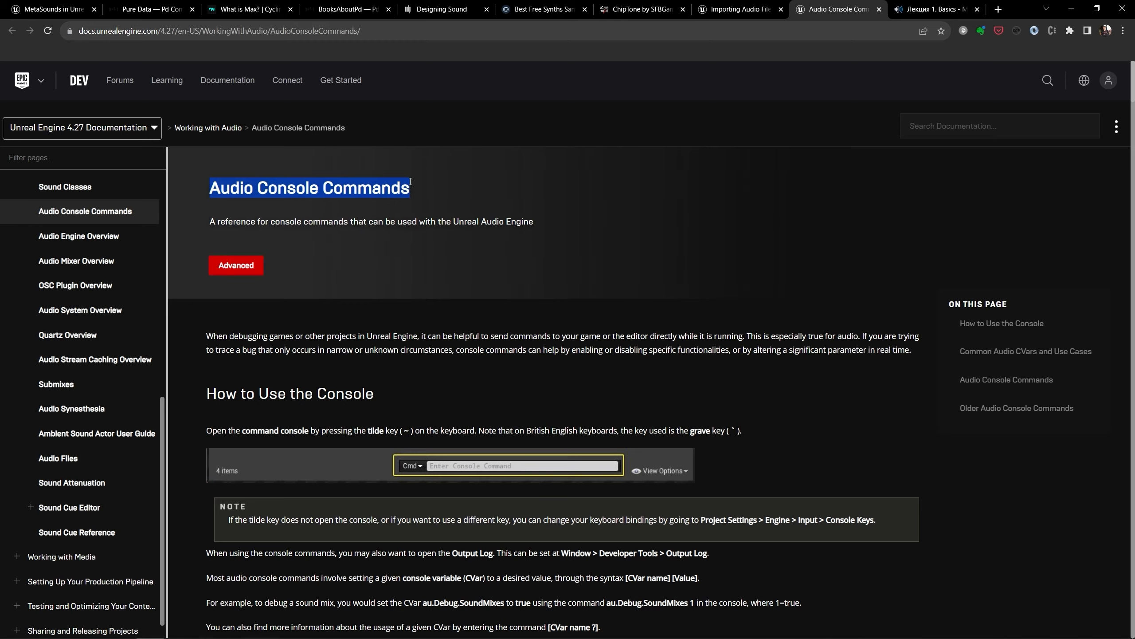
pyautogui.click(422, 324)
pyautogui.scroll(-10, 423, 325)
pyautogui.scroll(-8, 408, 398)
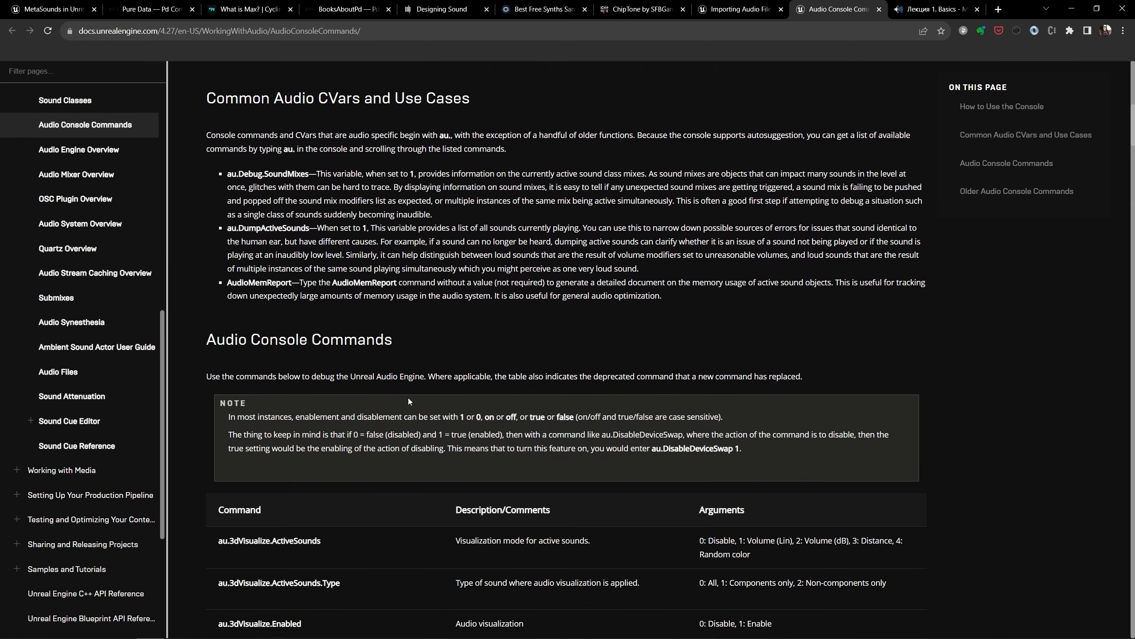
pyautogui.scroll(-20, 242, 471)
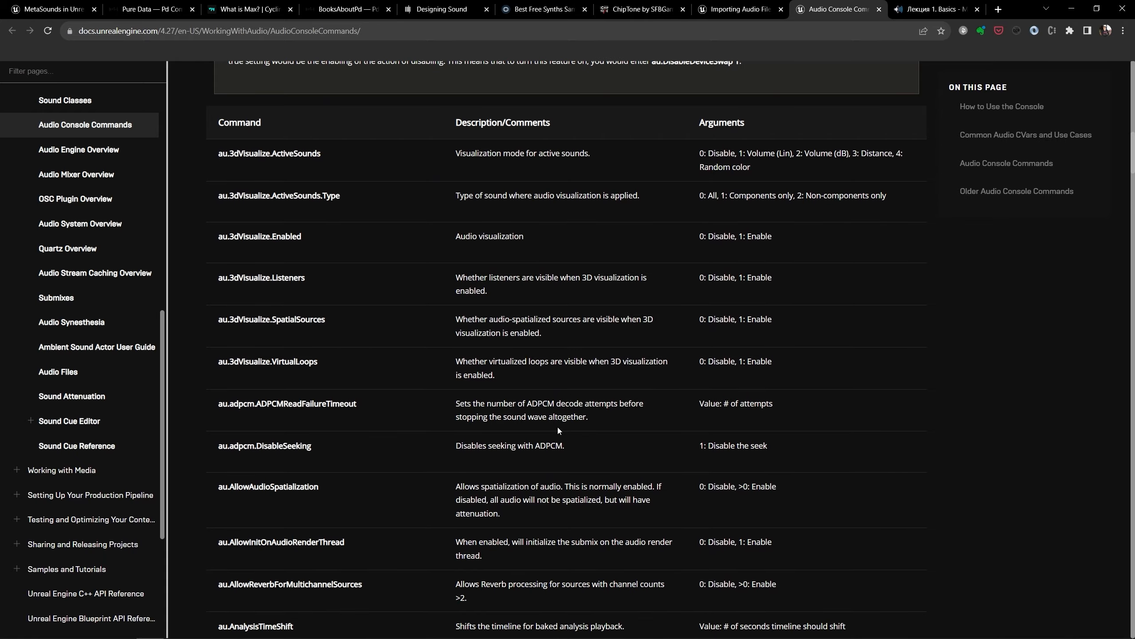
pyautogui.scroll(-20, 364, 378)
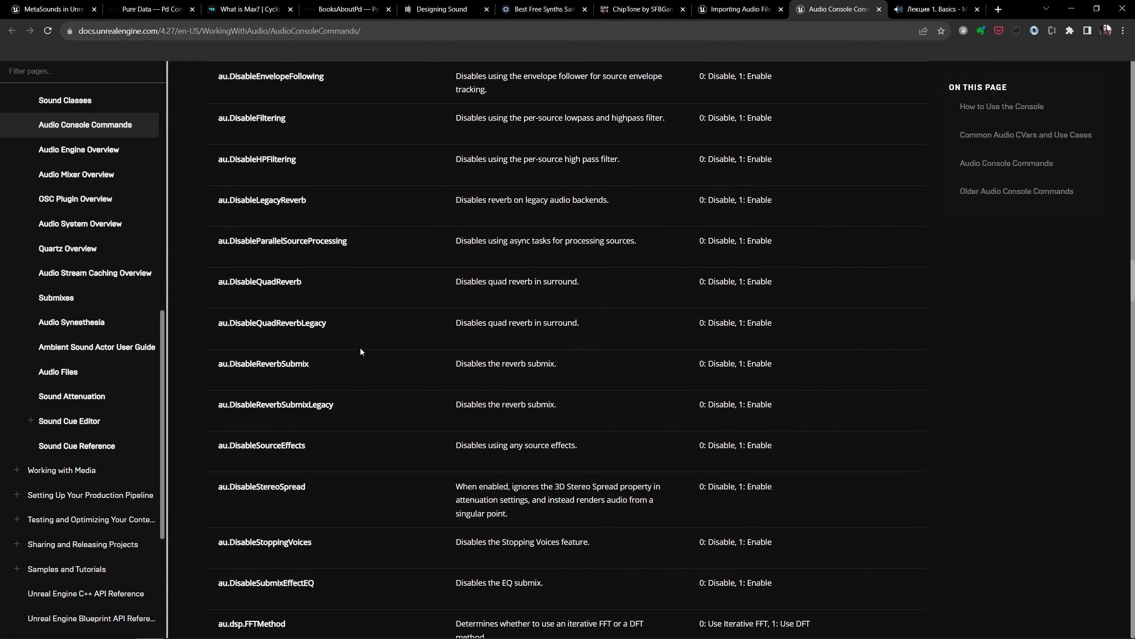
pyautogui.scroll(20, 377, 355)
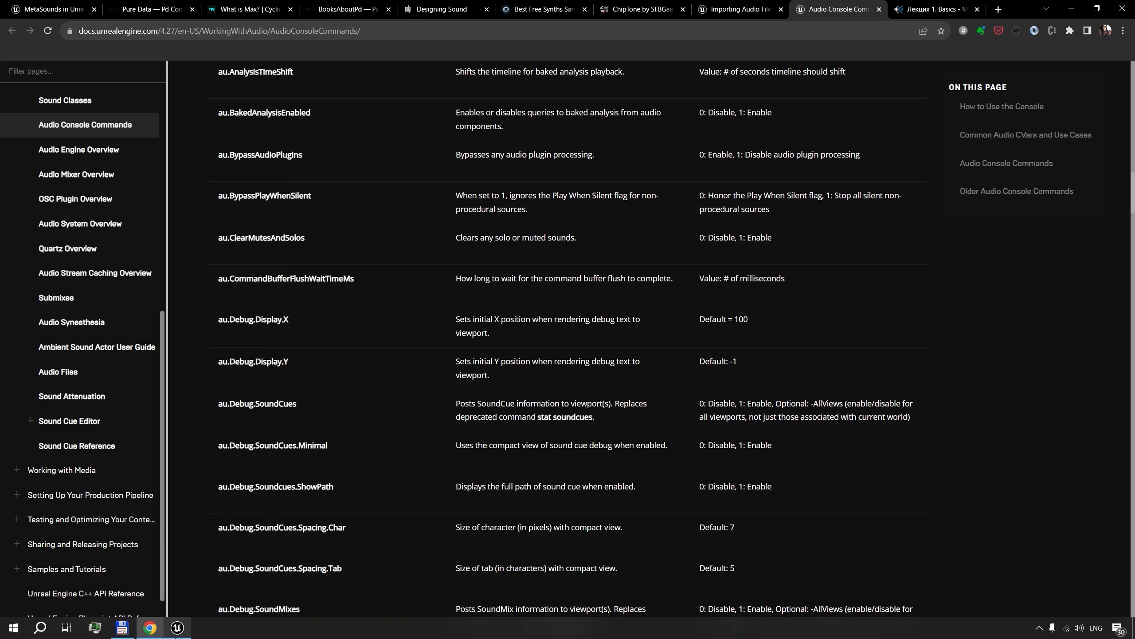
# Switch back to Unreal Editor and close all open editors except ThirdPersonMap
pyautogui.click(177, 627)
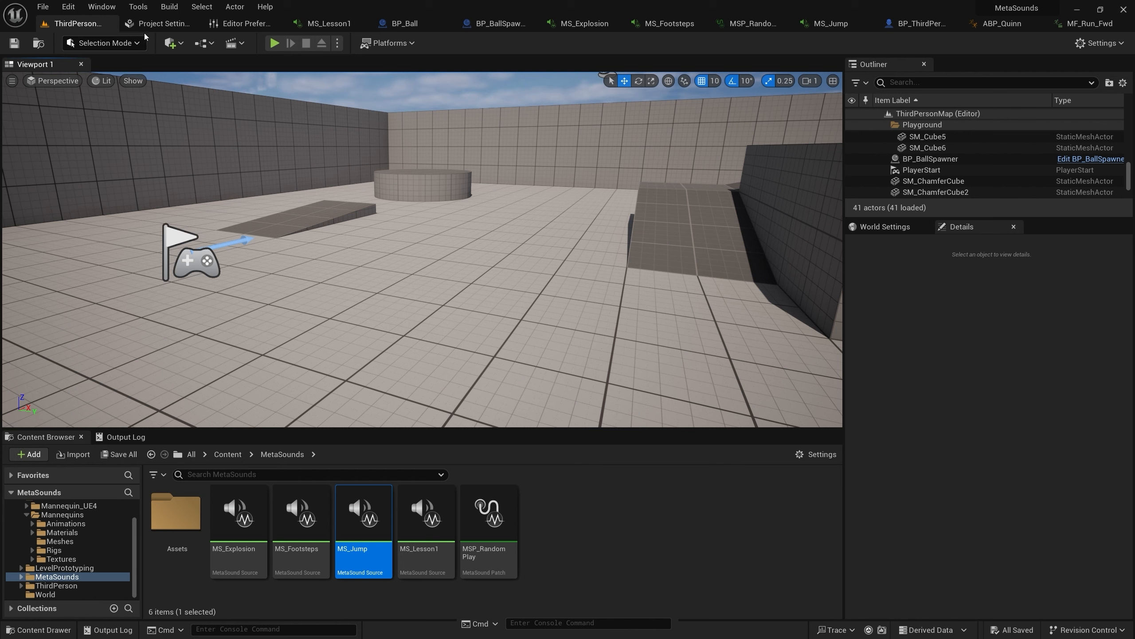
pyautogui.rightClick(89, 26)
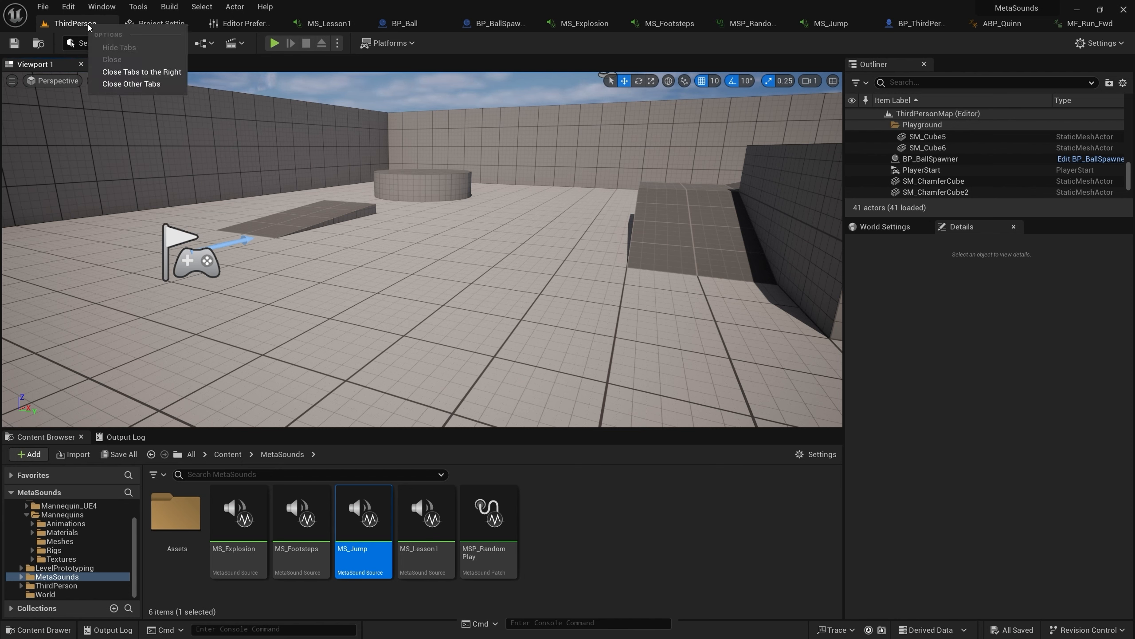
pyautogui.click(131, 83)
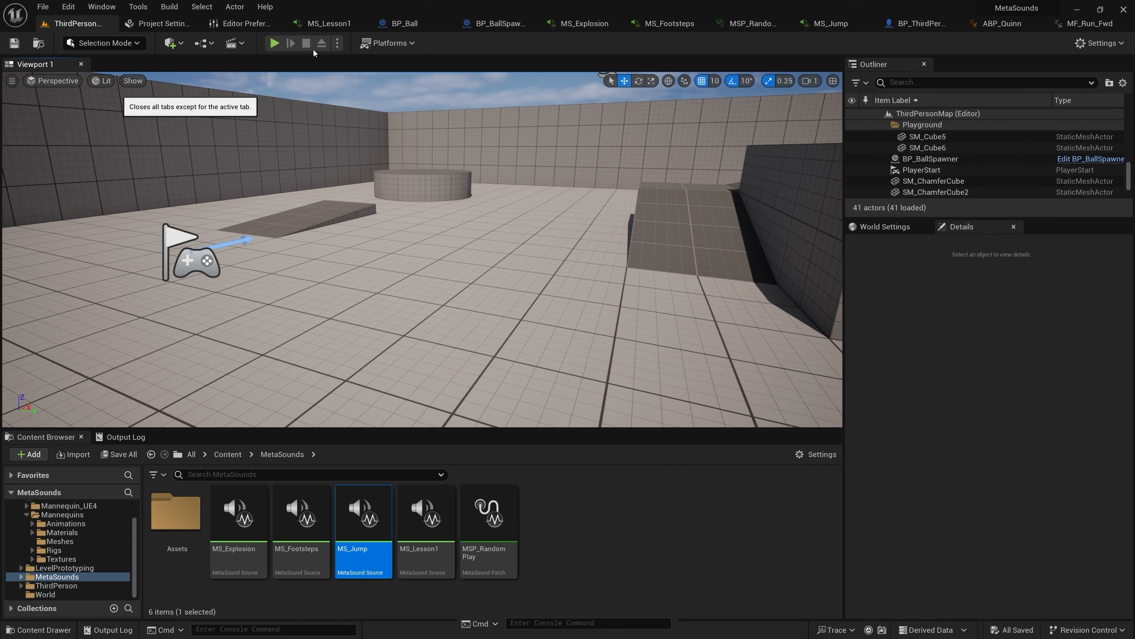
# Enable the Console Variables Editor beta plugin and restart the editor
pyautogui.click(68, 7)
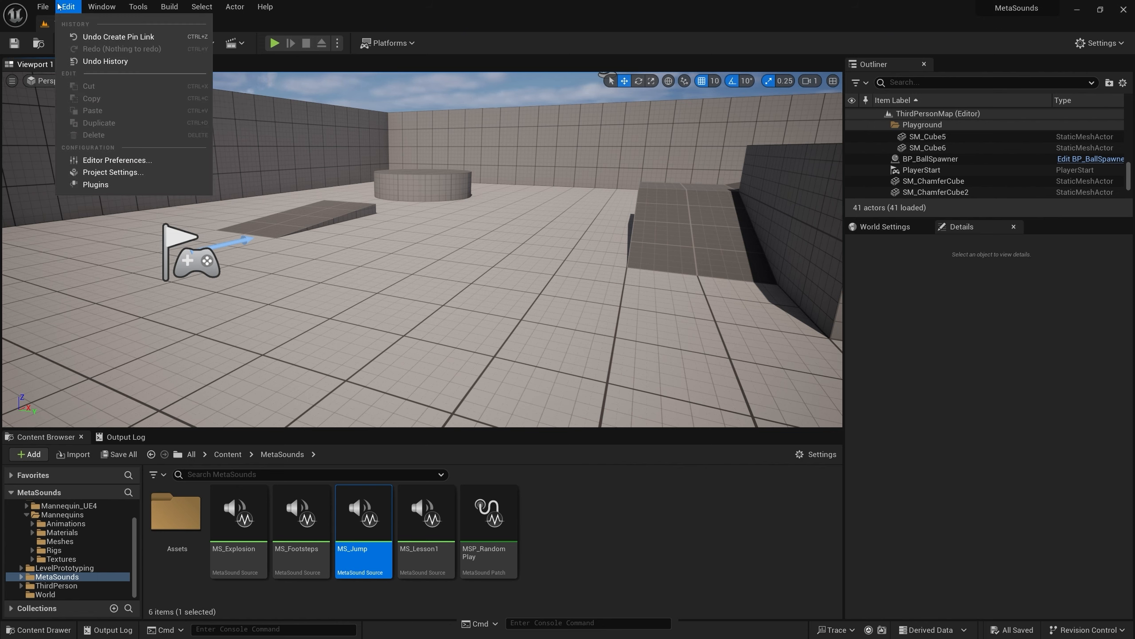
pyautogui.click(99, 187)
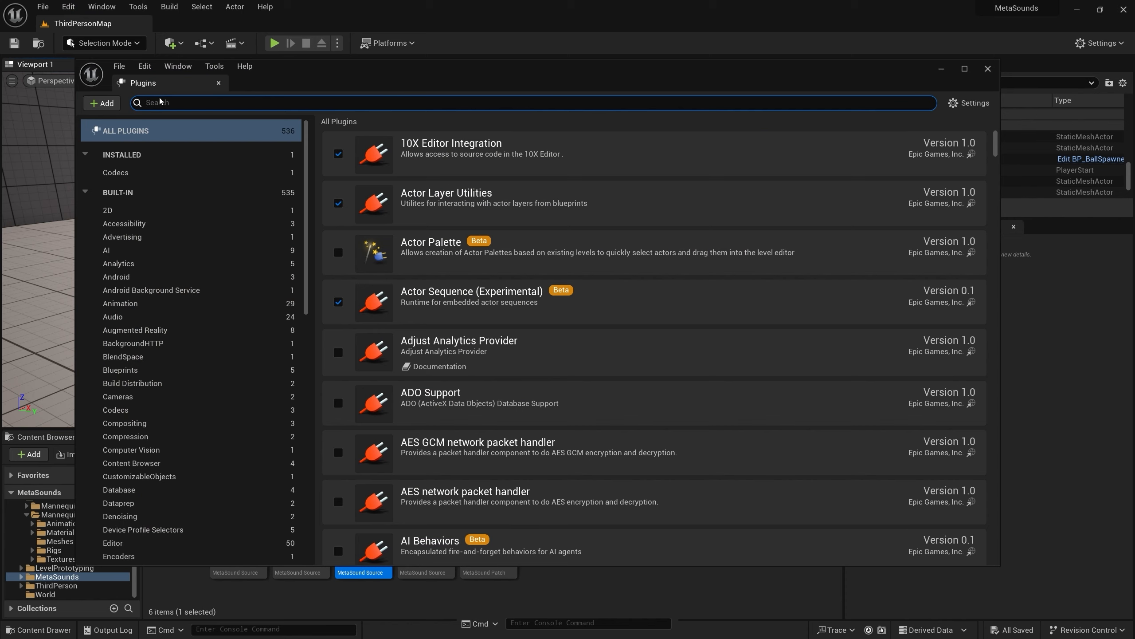
pyautogui.write('console')
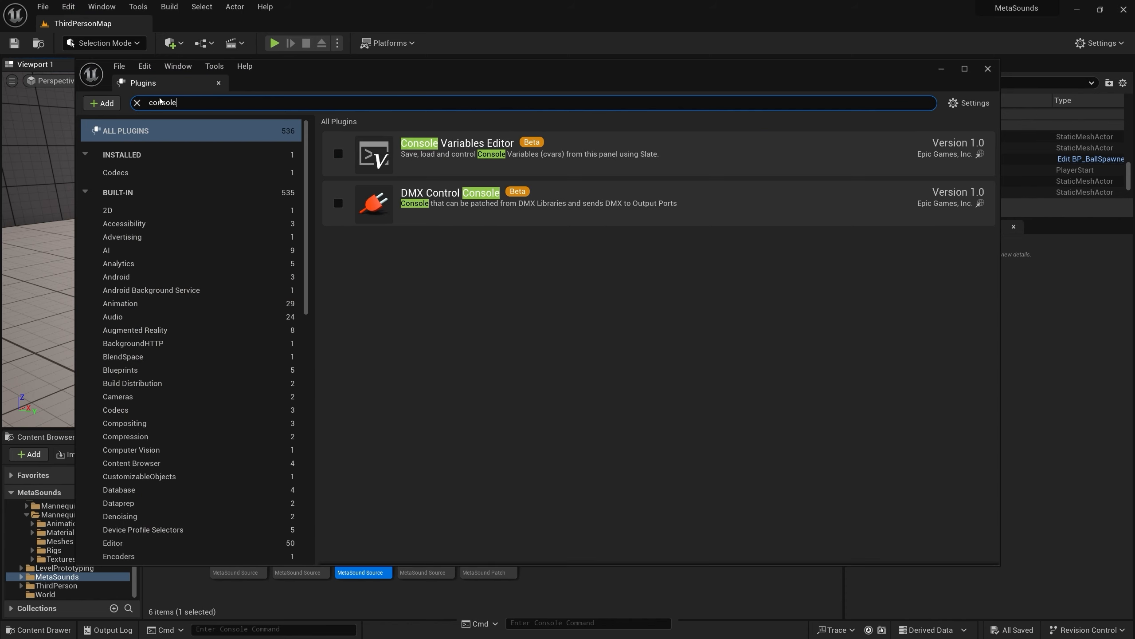
pyautogui.click(341, 155)
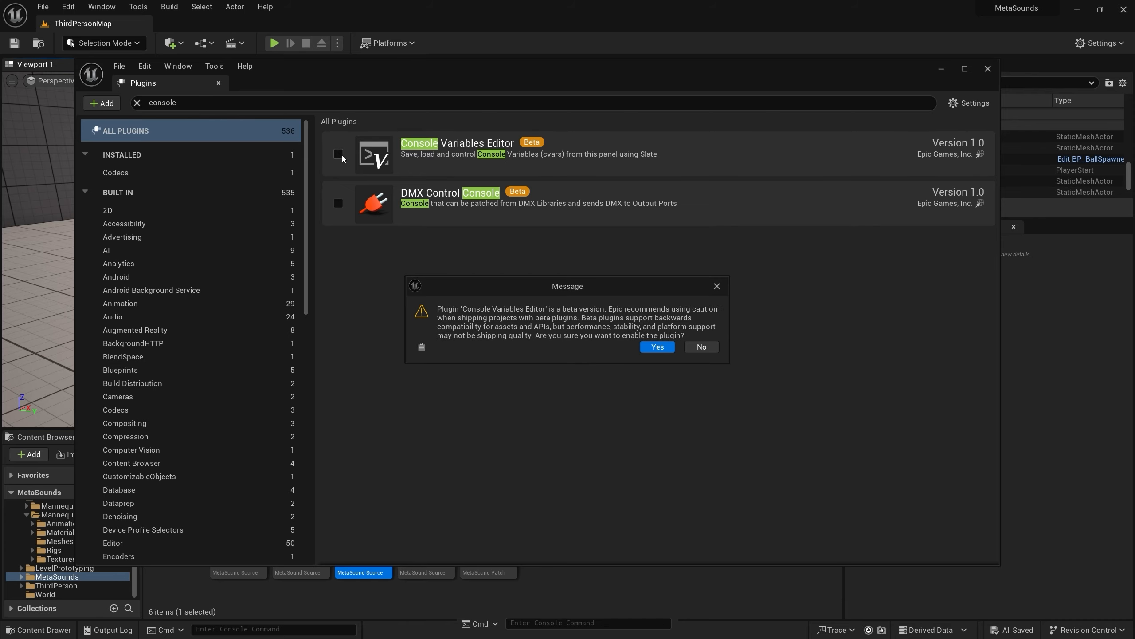
pyautogui.click(658, 348)
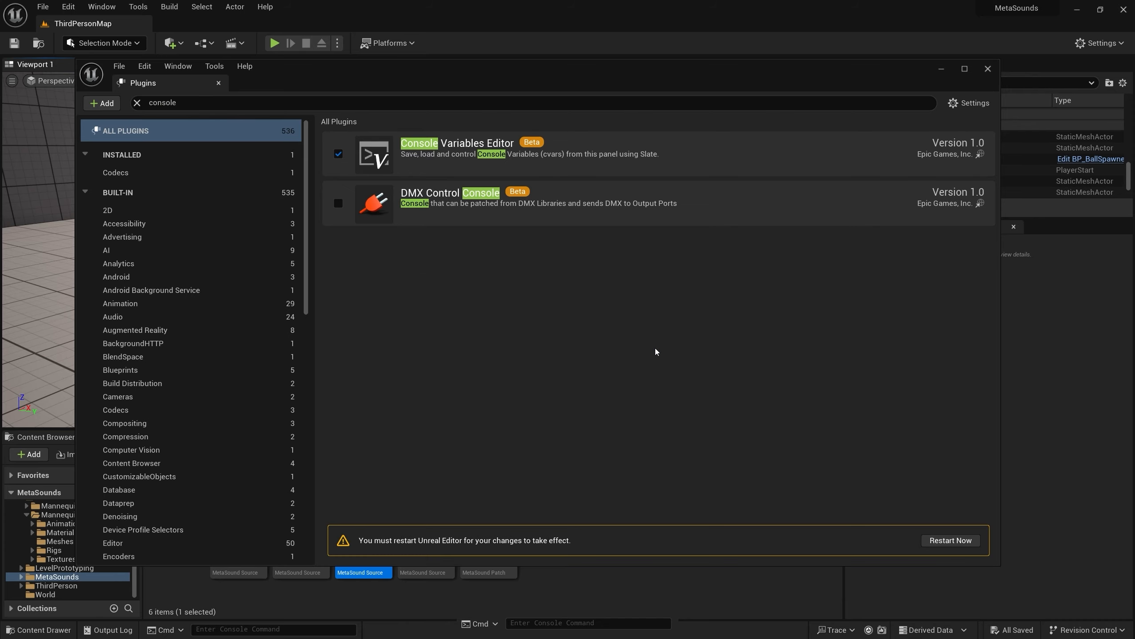
pyautogui.click(931, 540)
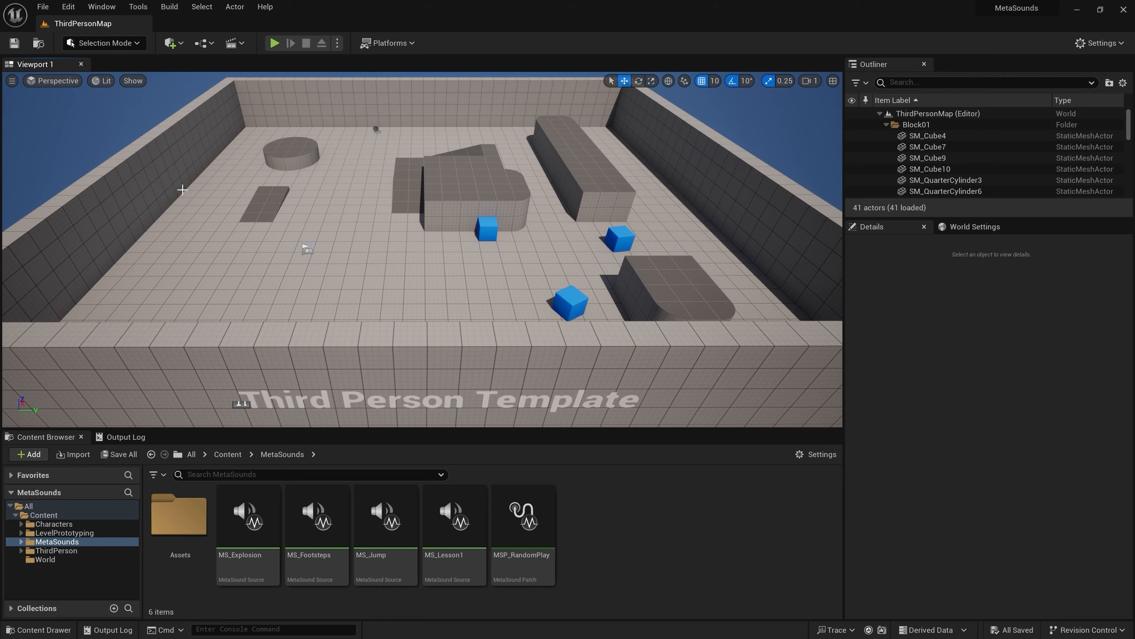
# Open the Console Variables window
pyautogui.click(104, 8)
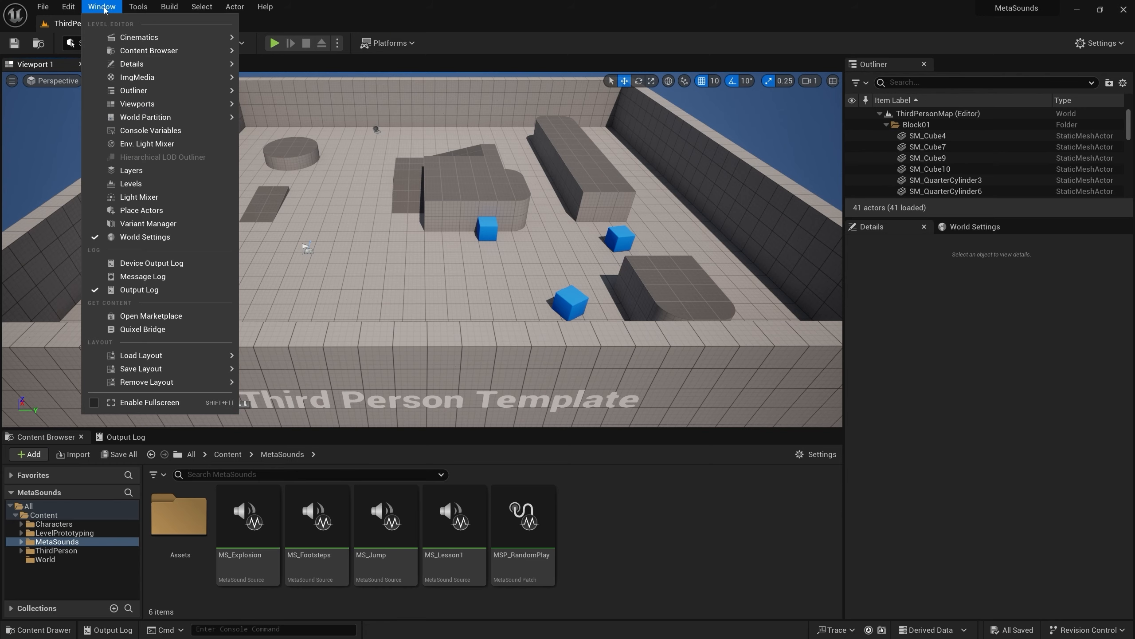
pyautogui.click(138, 130)
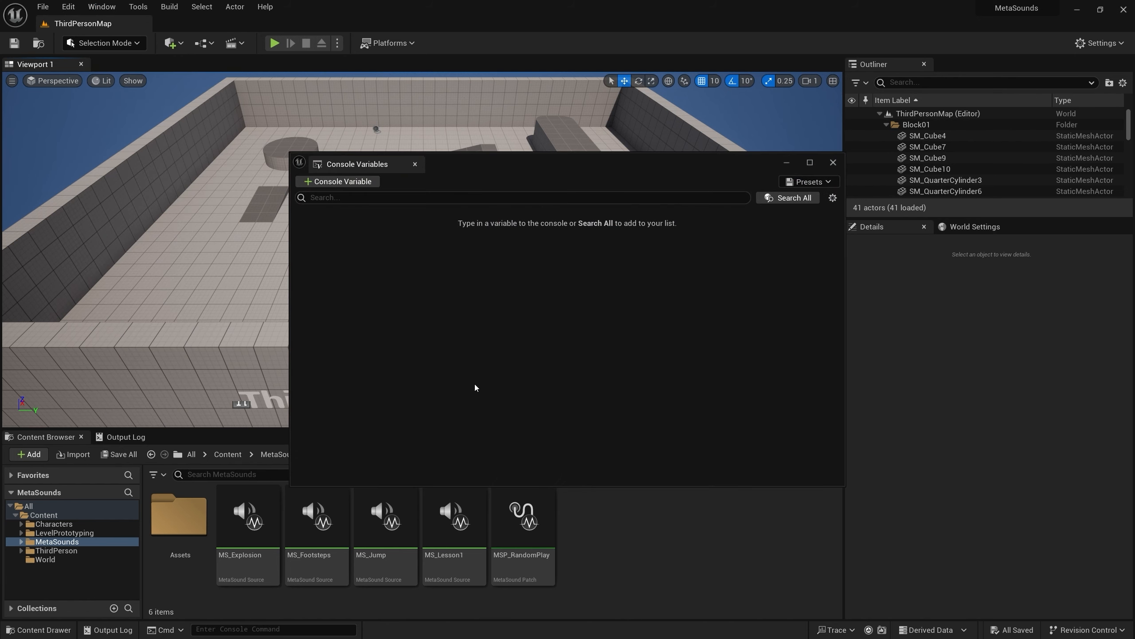
# Search all console variables for au.3dvisualize and add au.3dVisualize.Enabled and au.3dVisualize.Attenuation to the list
pyautogui.click(331, 197)
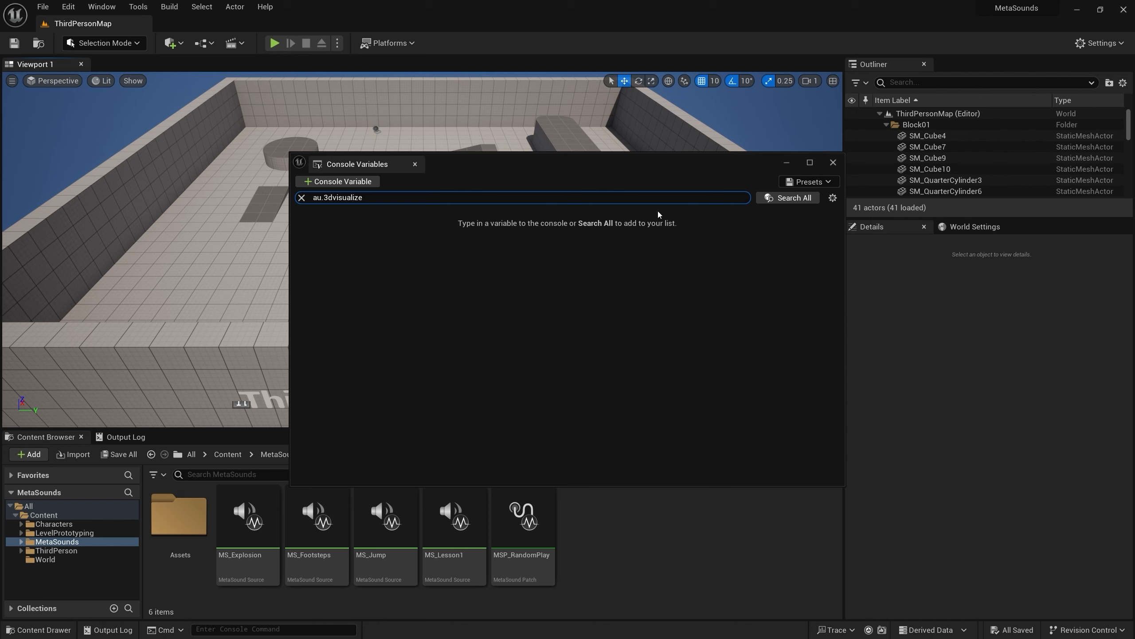
pyautogui.click(776, 197)
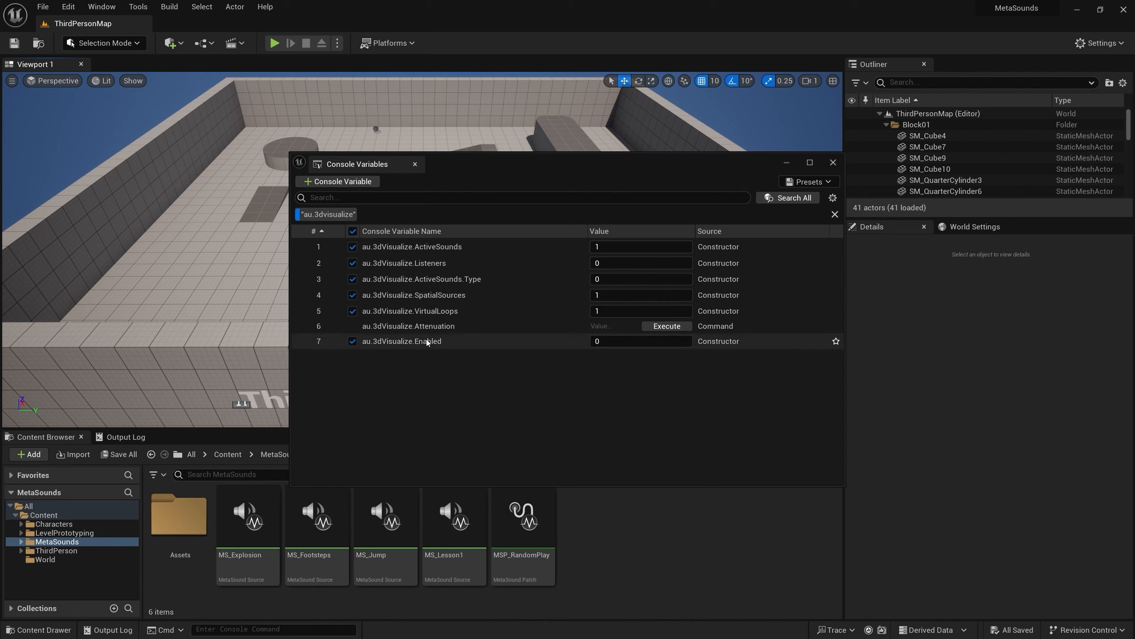
pyautogui.moveTo(419, 345)
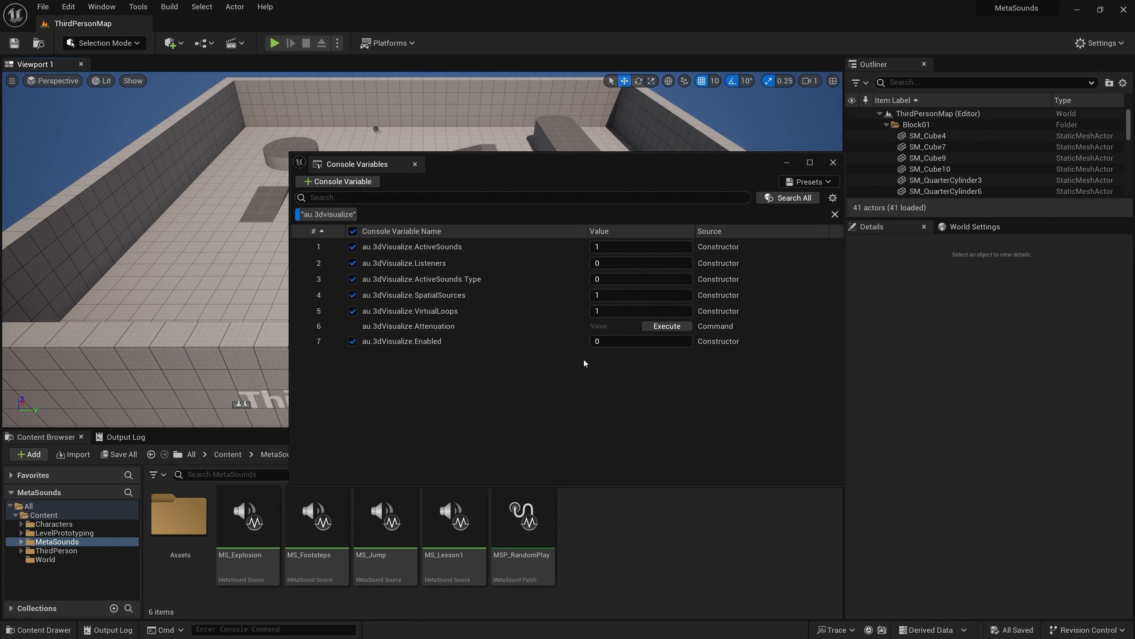
pyautogui.click(833, 216)
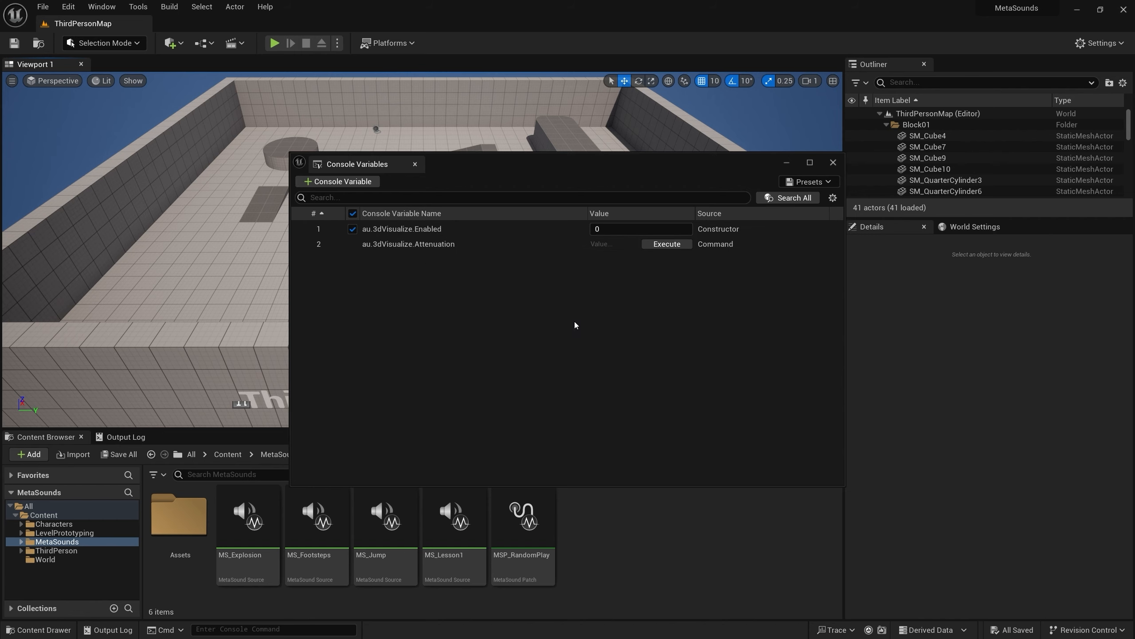
# Search all console variables for stat fps and clear the search
pyautogui.click(320, 198)
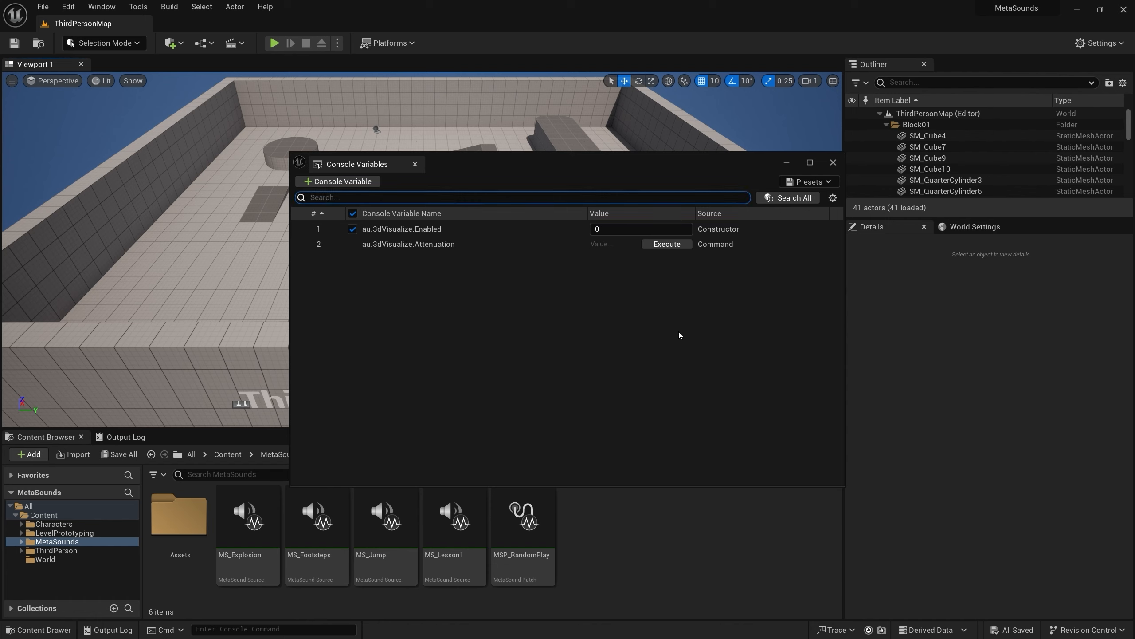
pyautogui.write('stat fps')
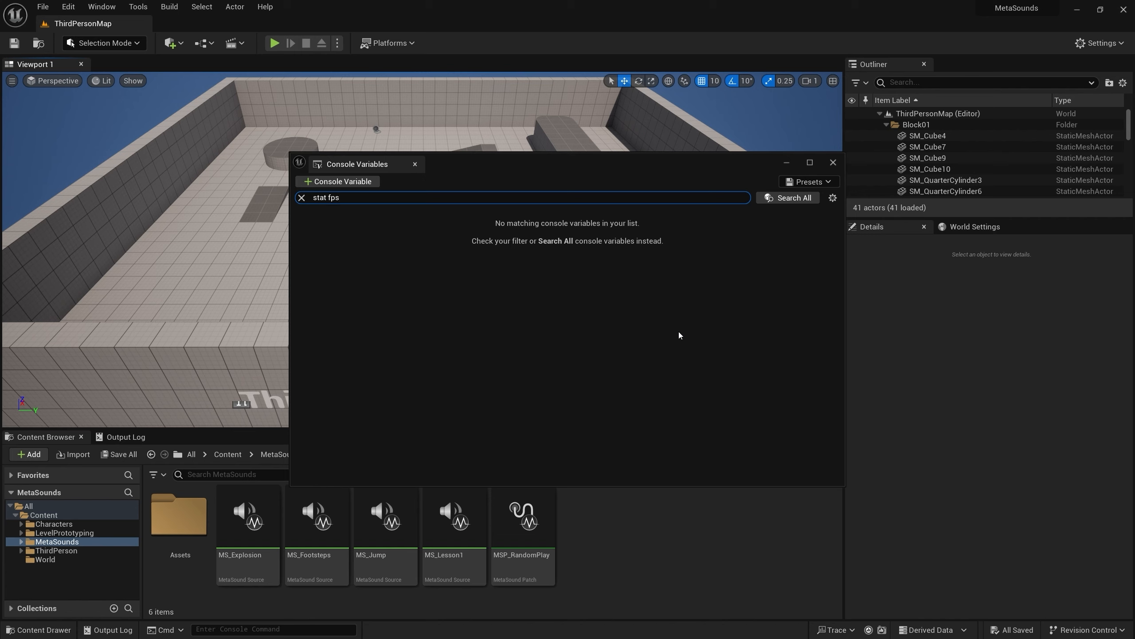
pyautogui.click(788, 197)
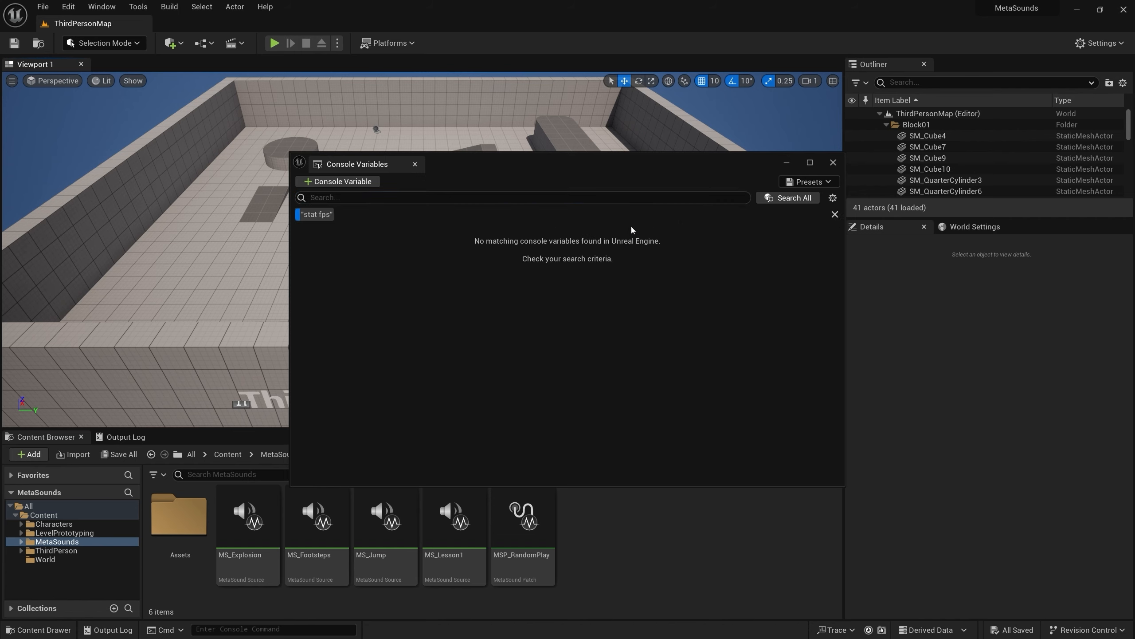
pyautogui.click(834, 215)
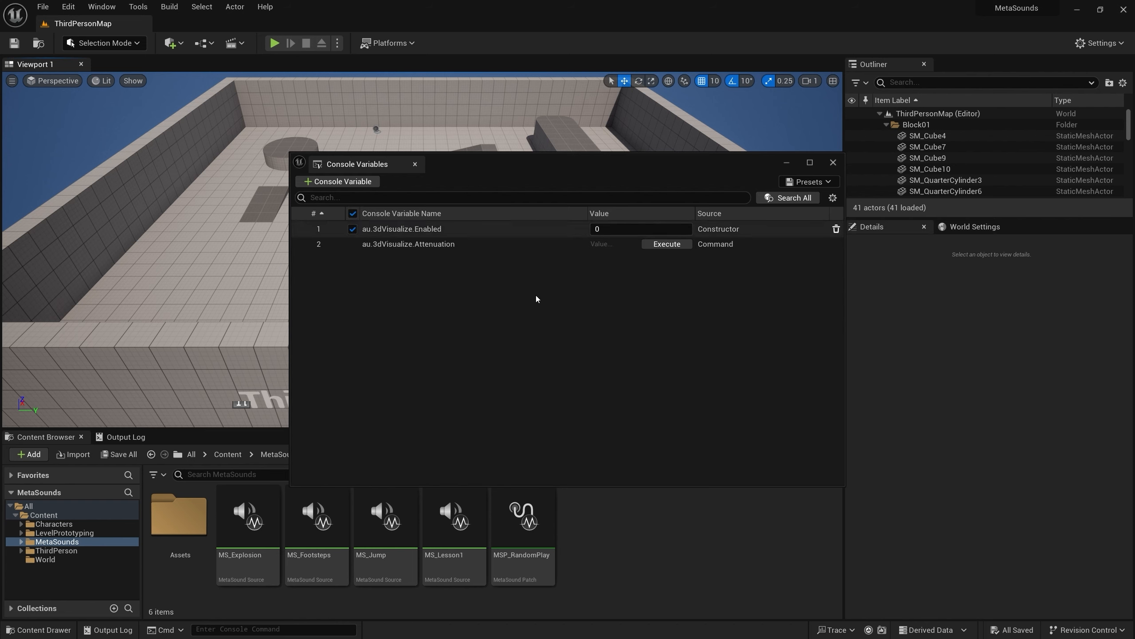
# Add the stat fps command to the console variables list by entering it directly
pyautogui.click(341, 181)
pyautogui.write('stat fps')
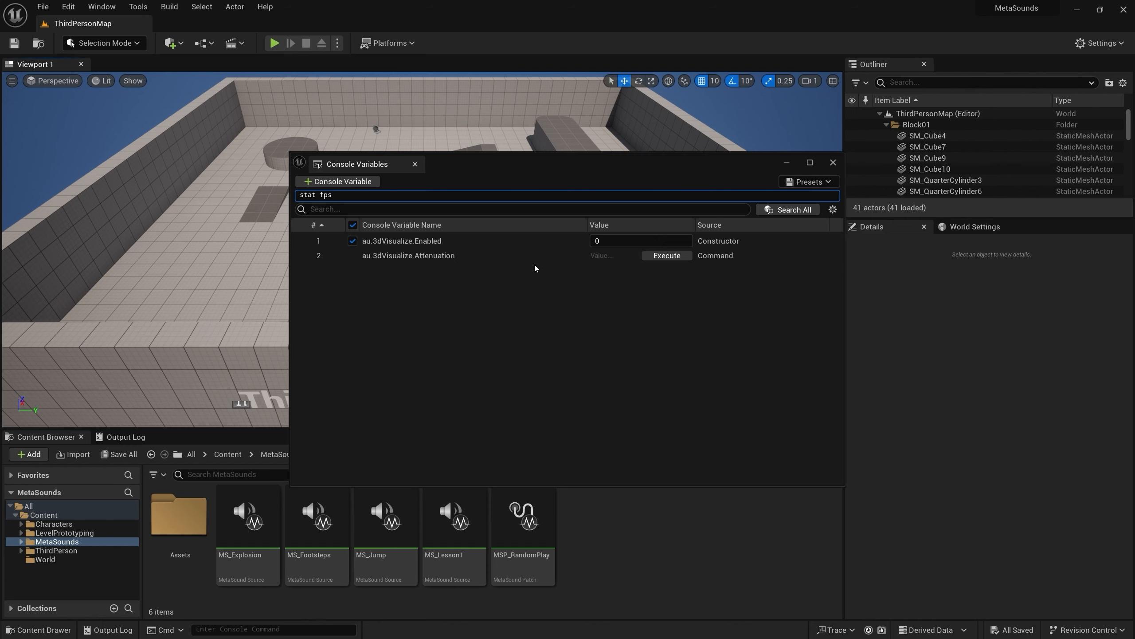
pyautogui.press('Return')
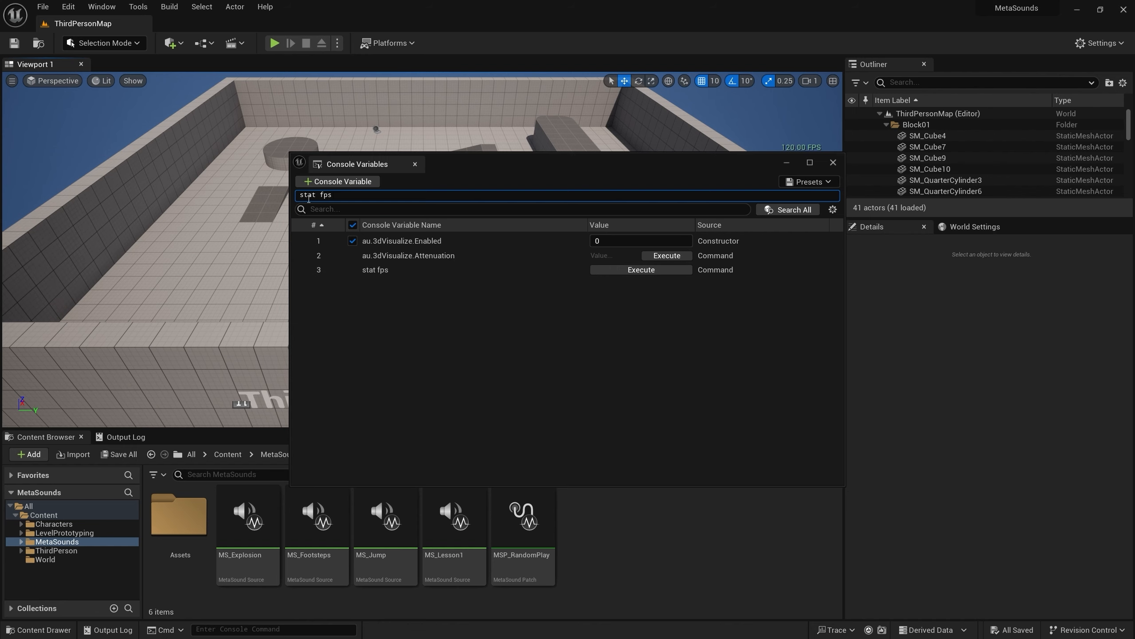
# Add the help command to the console variables list and execute it with the value 1
pyautogui.write('help')
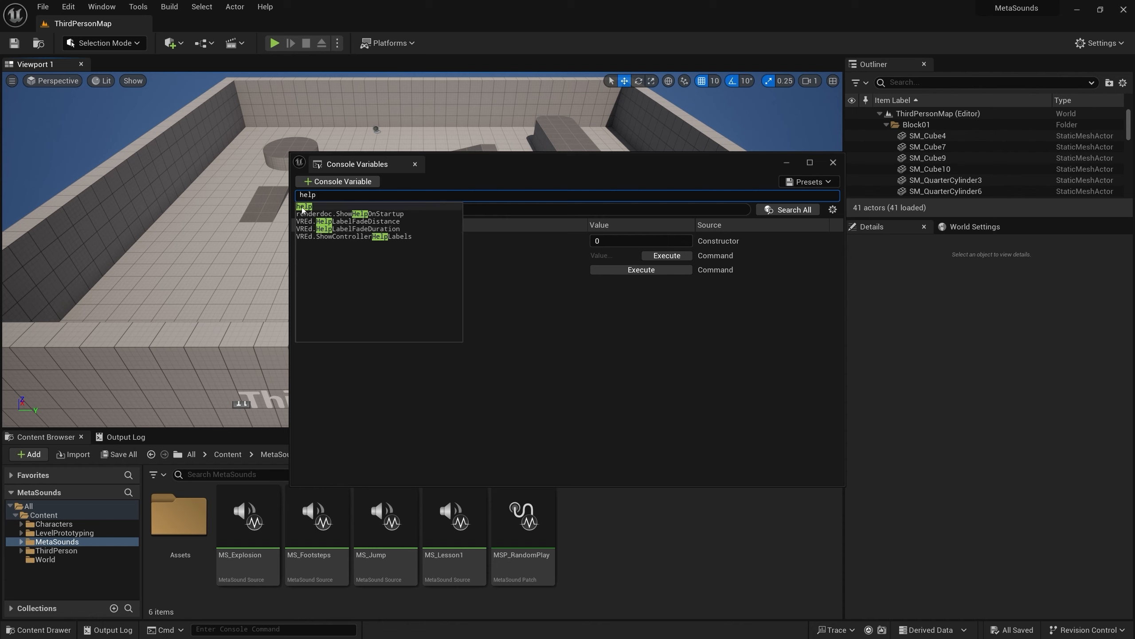
pyautogui.press('Return')
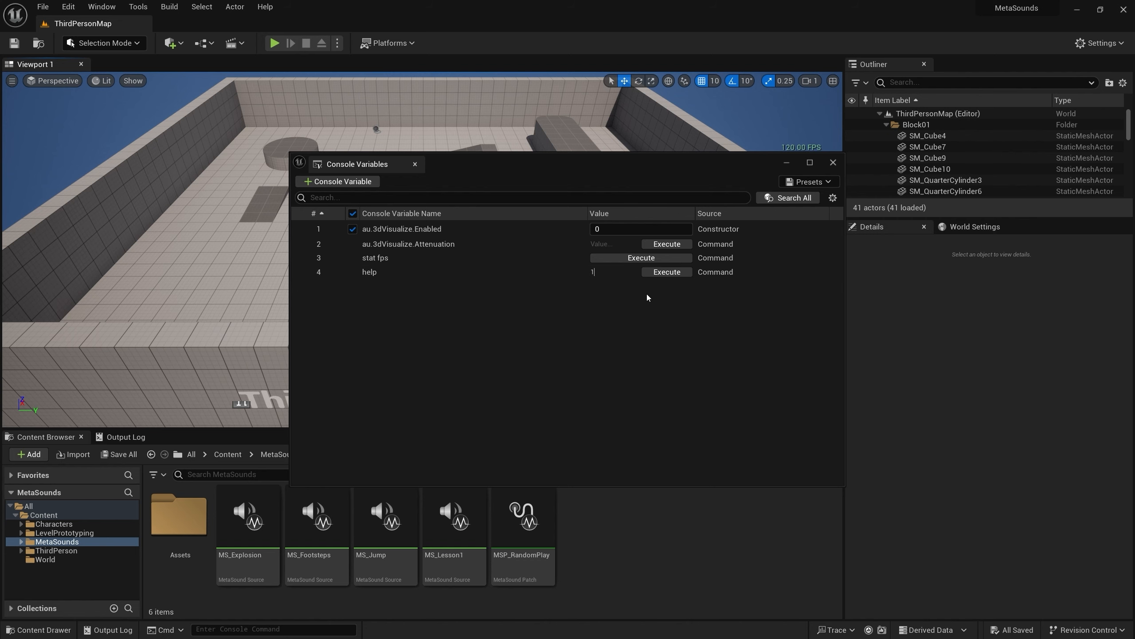
pyautogui.click(667, 271)
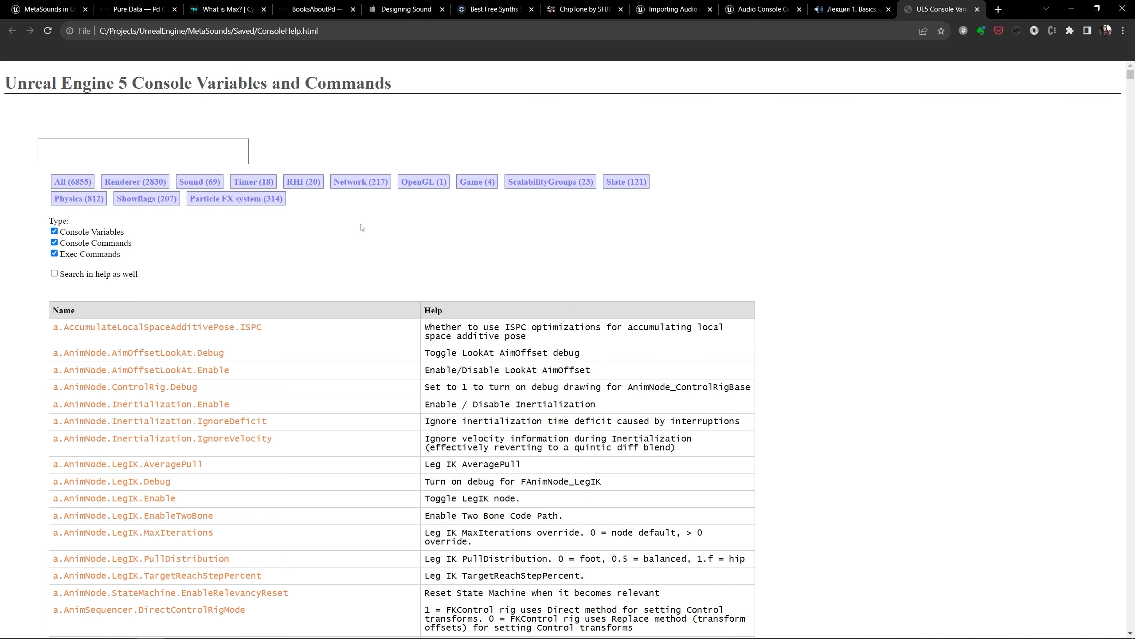
# Browse the generated console help page and filter it by au. to examine the audio variables and commands
pyautogui.scroll(-15, 267, 381)
pyautogui.scroll(15, 298, 391)
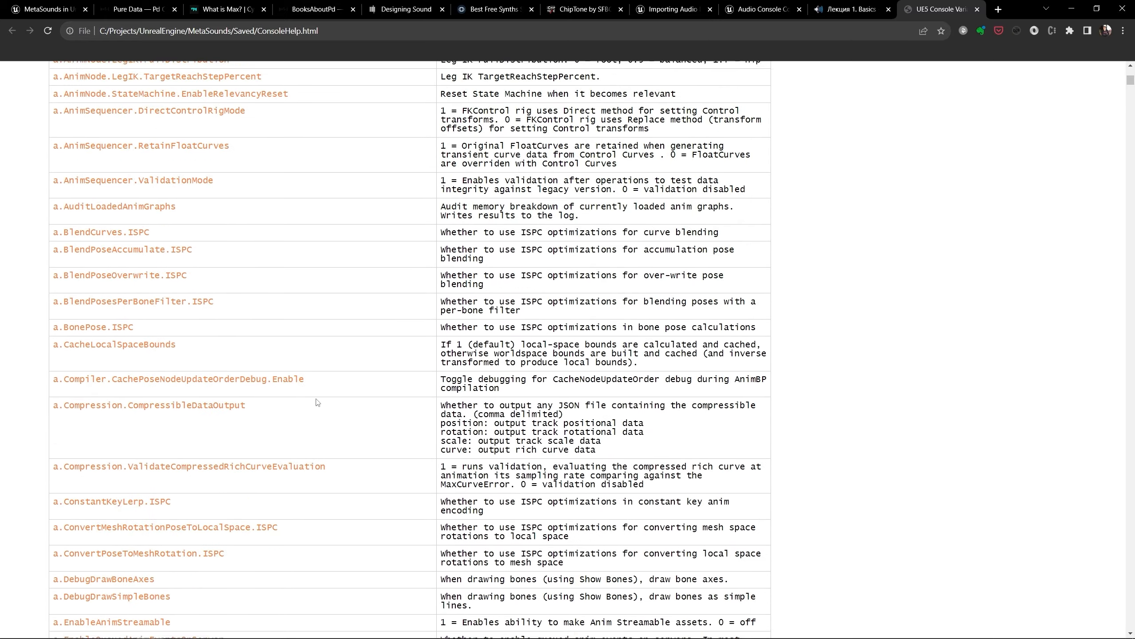
pyautogui.click(63, 151)
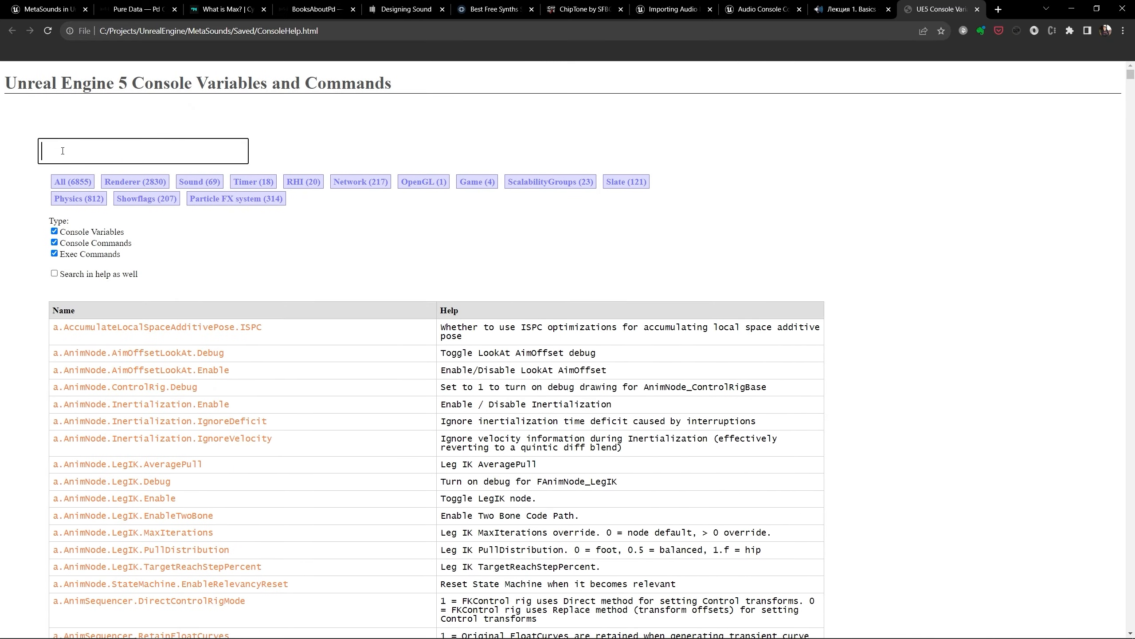
pyautogui.write('au.')
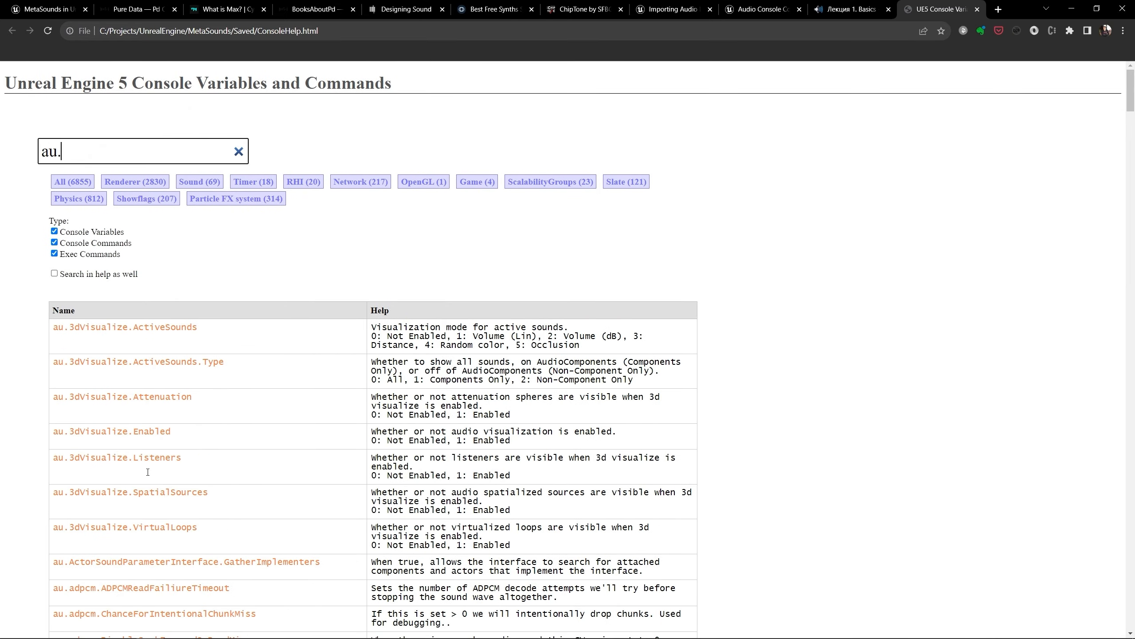
pyautogui.scroll(-20, 454, 362)
pyautogui.scroll(15, 455, 362)
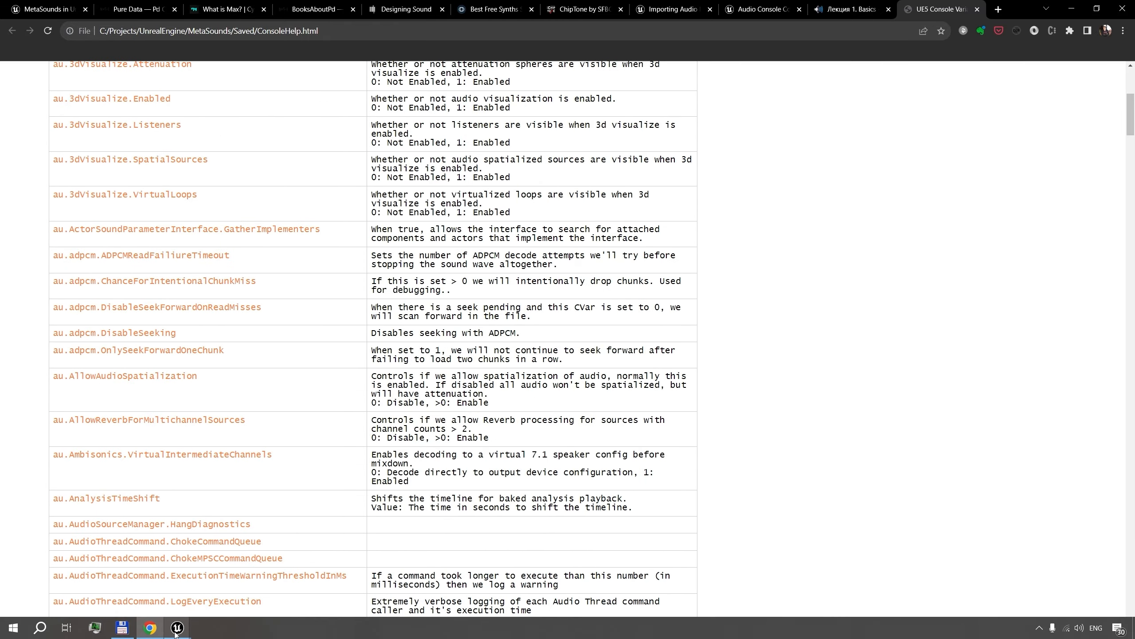
# Switch back to Unreal Editor, move the Console Variables window off the viewport's FPS counter and execute stat fps
pyautogui.moveTo(184, 636)
pyautogui.click(232, 589)
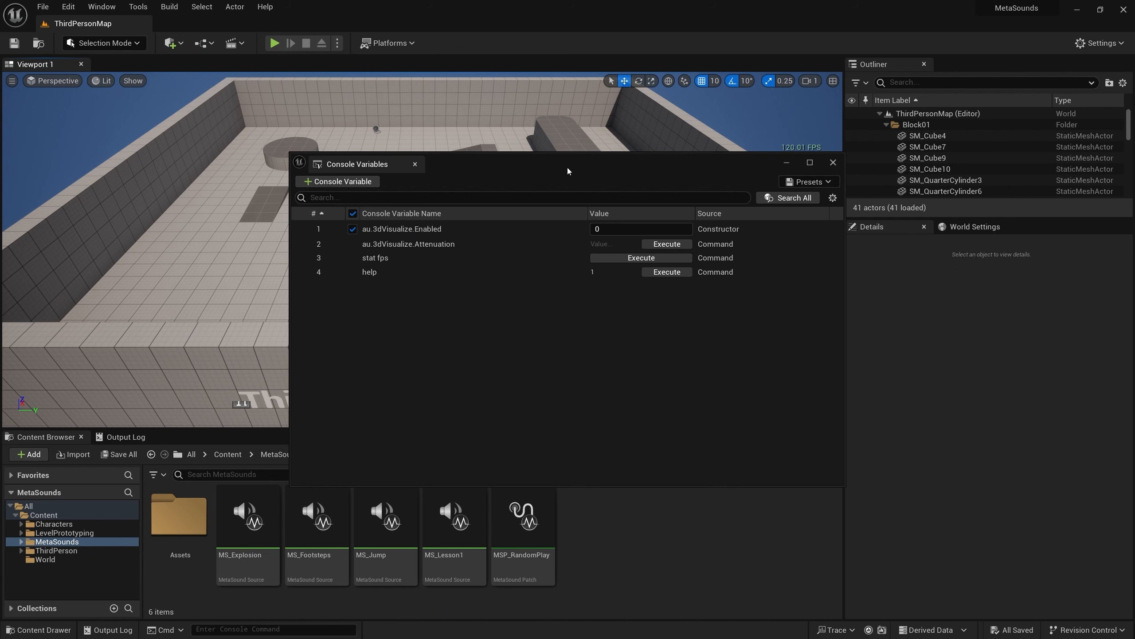
pyautogui.moveTo(554, 170); pyautogui.dragTo(522, 234)
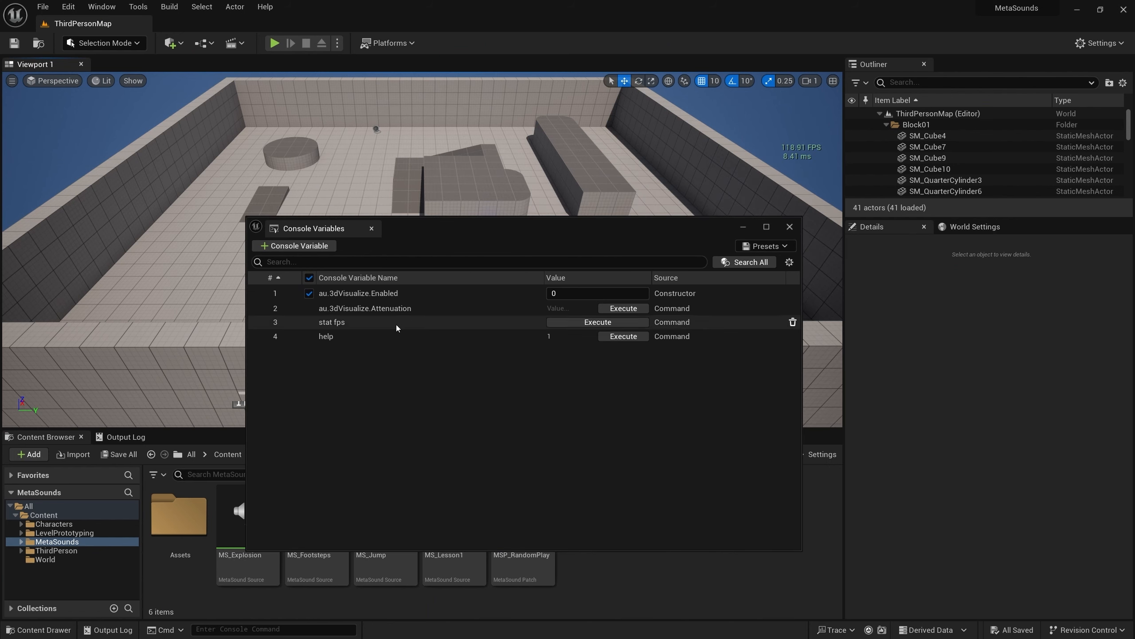
pyautogui.click(599, 322)
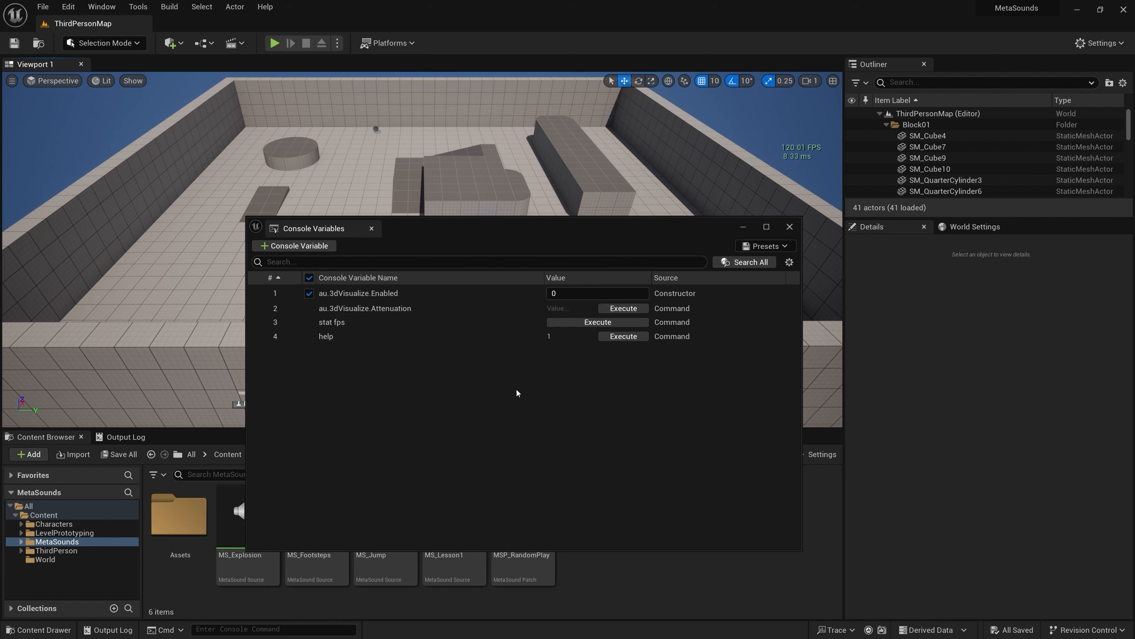
# Dock the Console Variables window next to the Content Browser and Output Log
pyautogui.moveTo(409, 208); pyautogui.dragTo(447, 208, button='right')
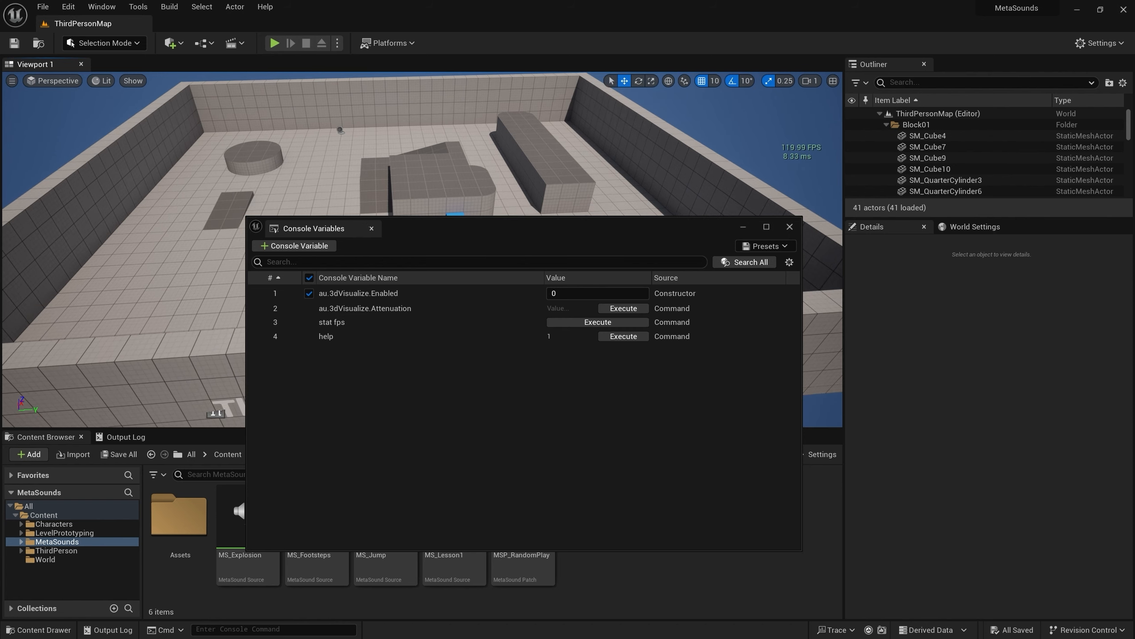
pyautogui.moveTo(418, 235); pyautogui.dragTo(749, 247)
pyautogui.moveTo(663, 262); pyautogui.dragTo(642, 276)
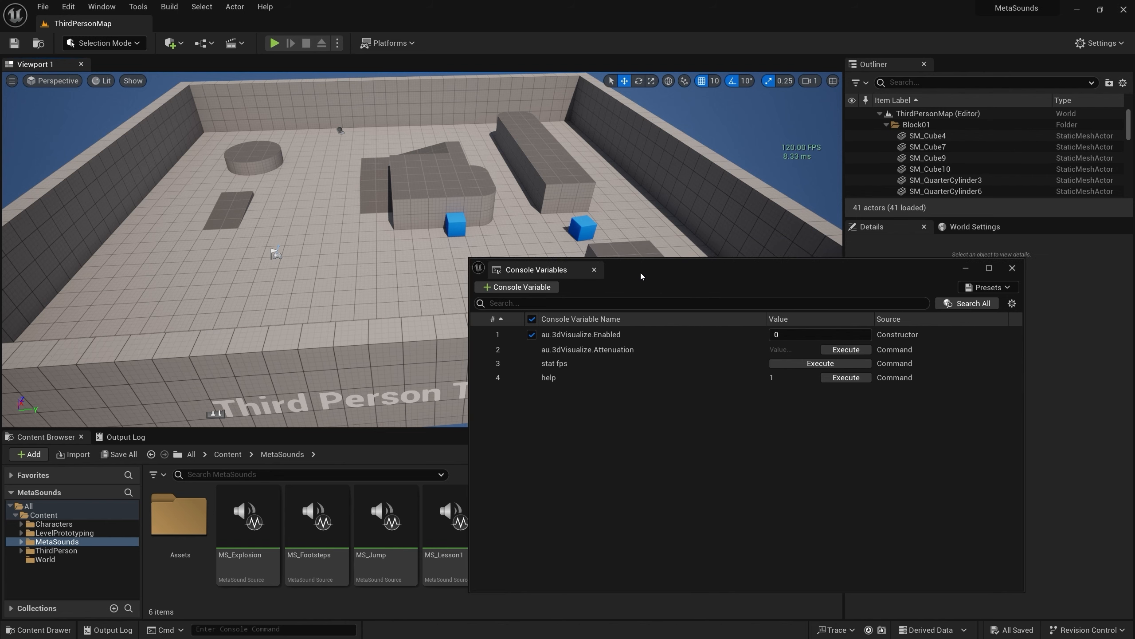
pyautogui.moveTo(521, 273); pyautogui.dragTo(204, 439)
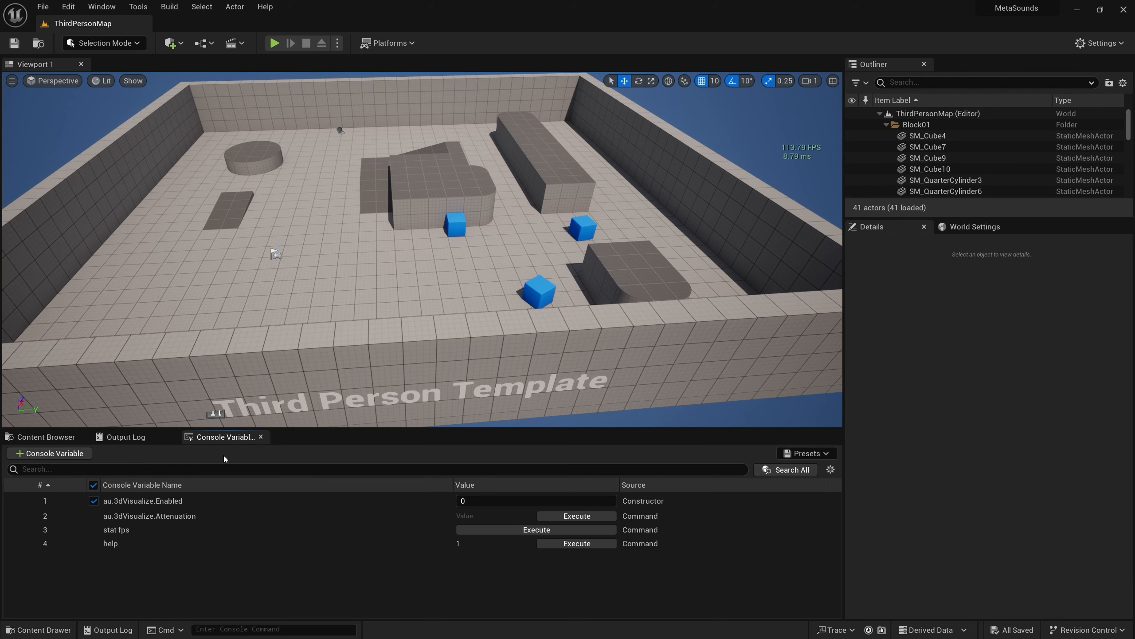
# Play the level, run the character through the arena and release the mouse cursor from the game
pyautogui.click(275, 43)
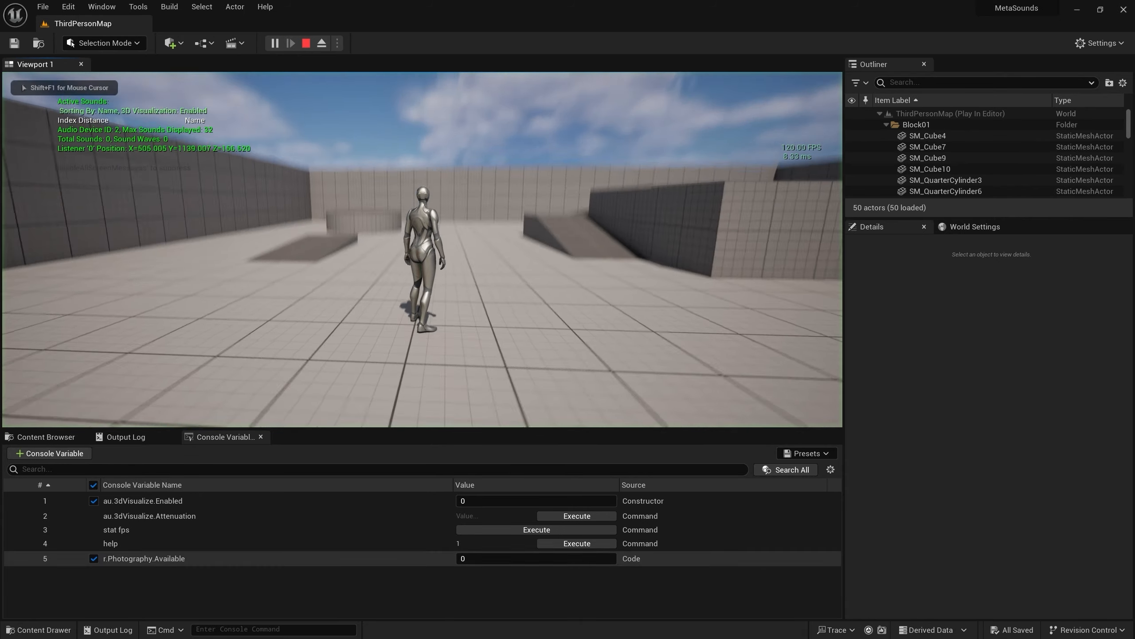
pyautogui.press('w')
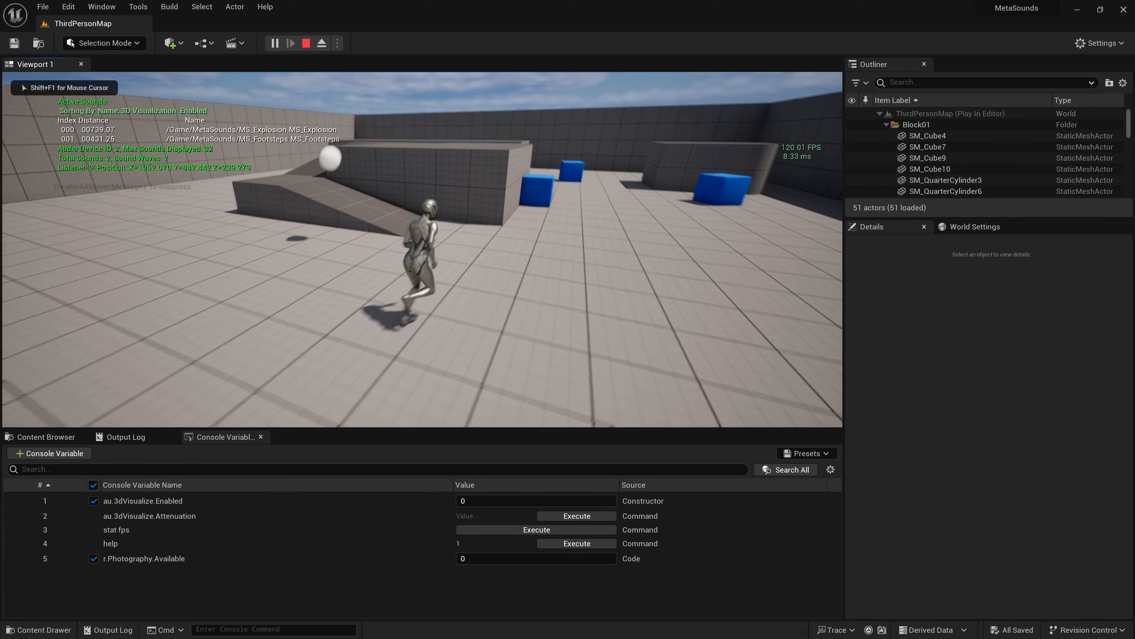
pyautogui.hotkey('shift', 'F1')
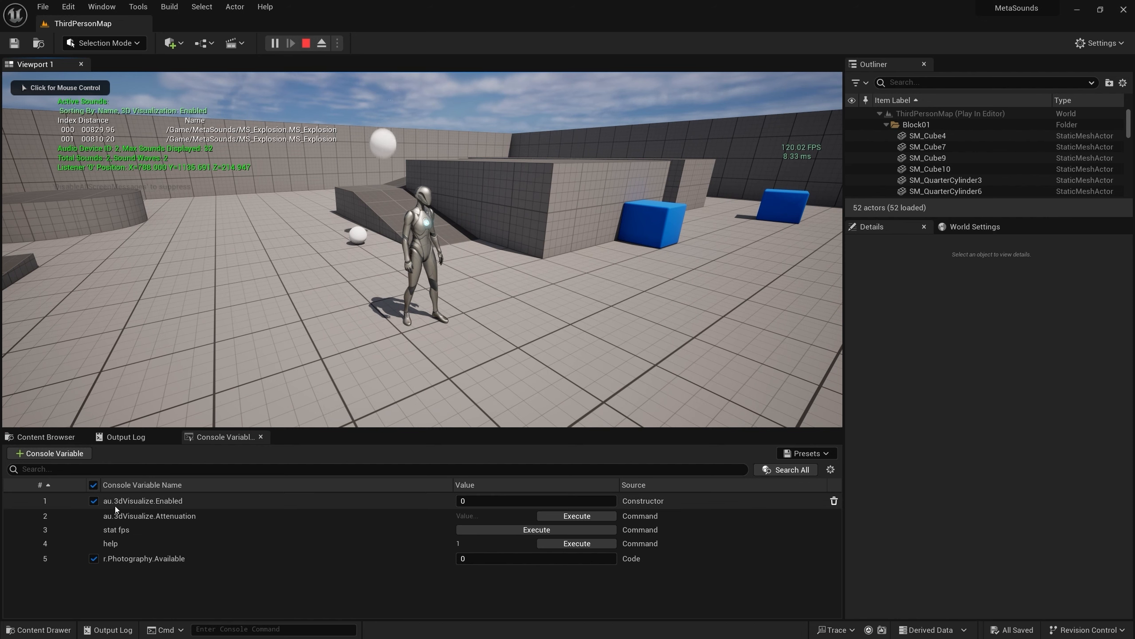
# Toggle au.3dVisualize.Enabled off and on in the list and set its value to 1
pyautogui.click(94, 500)
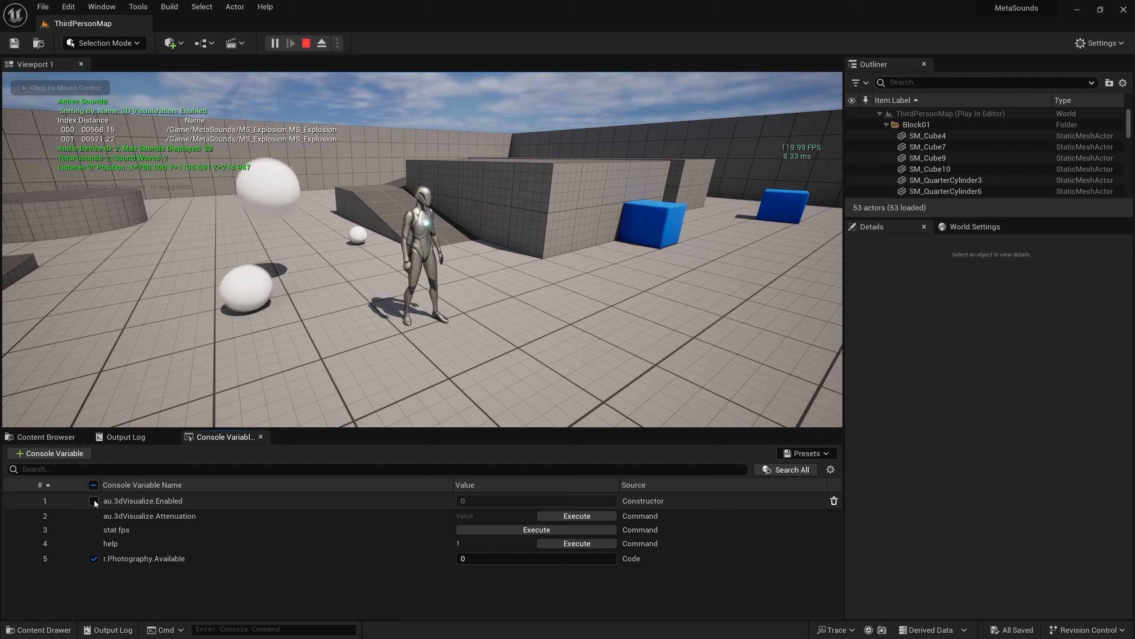
pyautogui.click(94, 500)
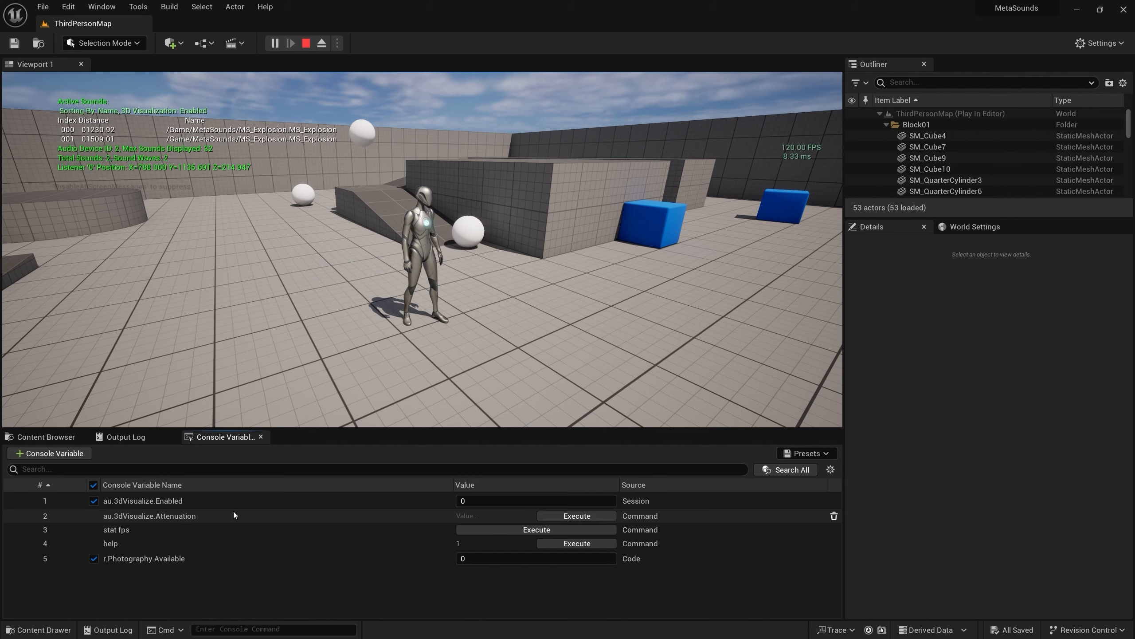
pyautogui.click(556, 499)
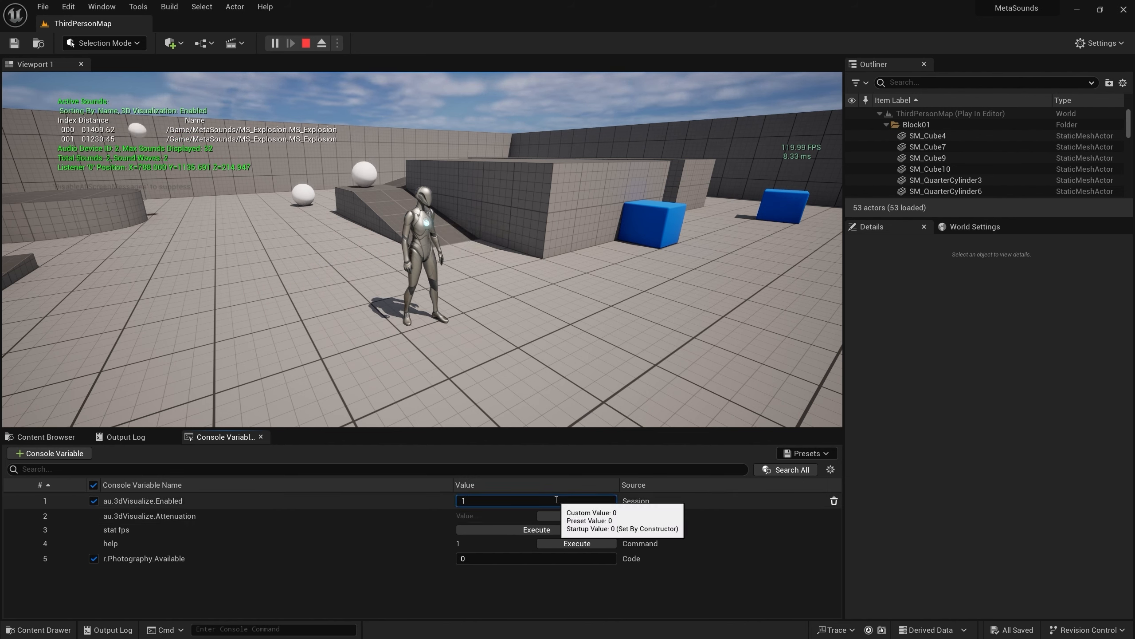
pyautogui.click(91, 500)
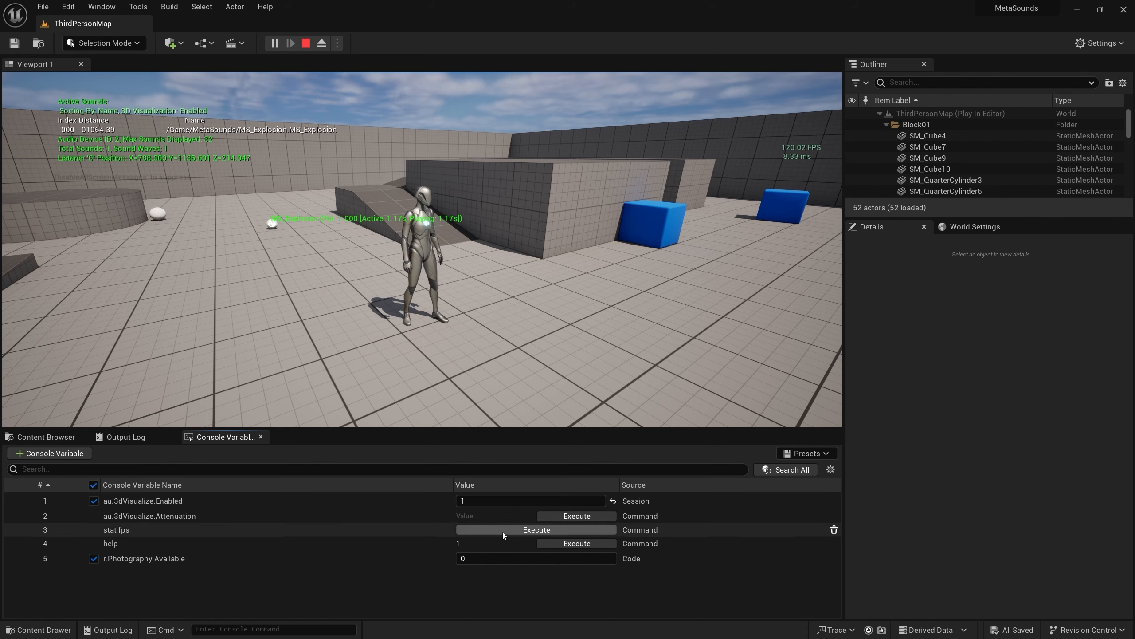
# Switch the value of au.3dVisualize.Enabled to 0 and back to 1 to compare the sound visualization
pyautogui.click(471, 499)
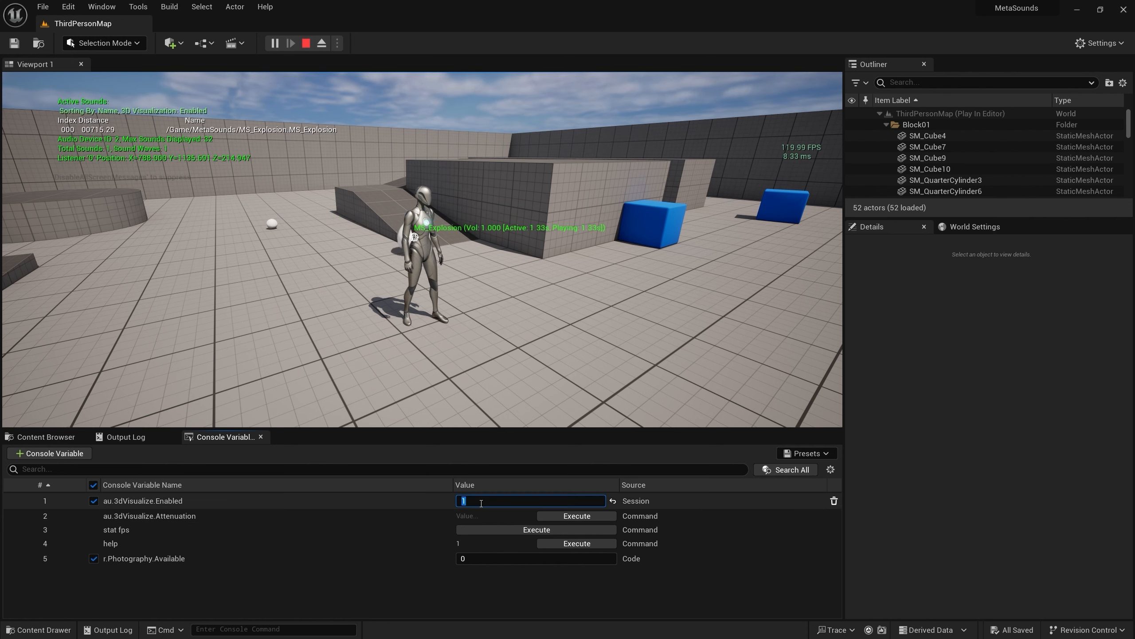
pyautogui.write('0')
pyautogui.press('Return')
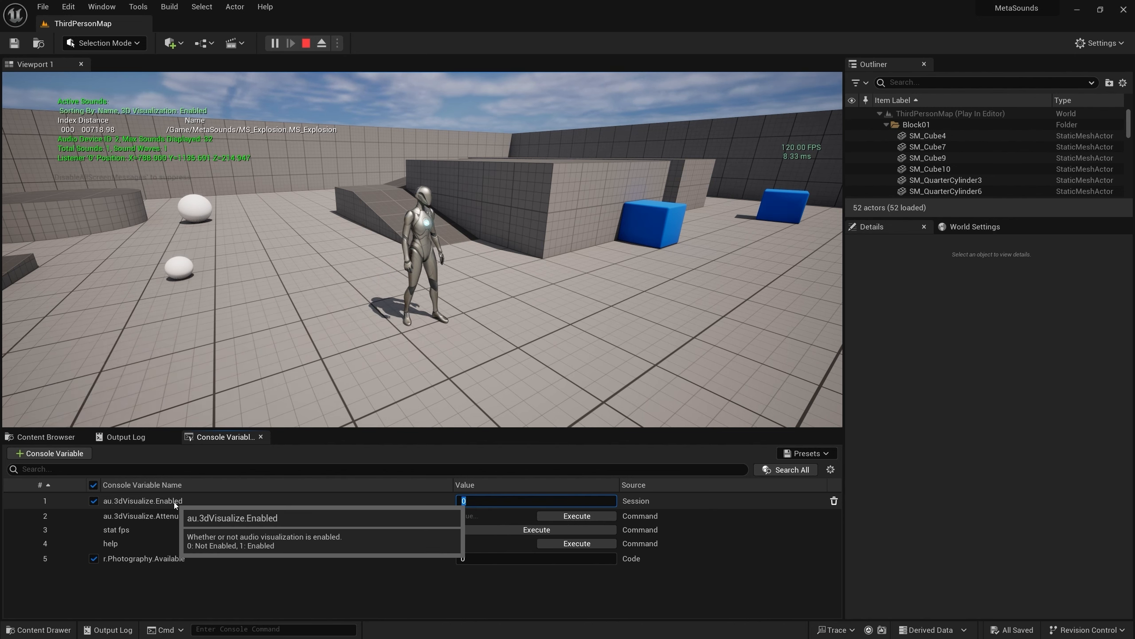
pyautogui.write('1')
pyautogui.press('Return')
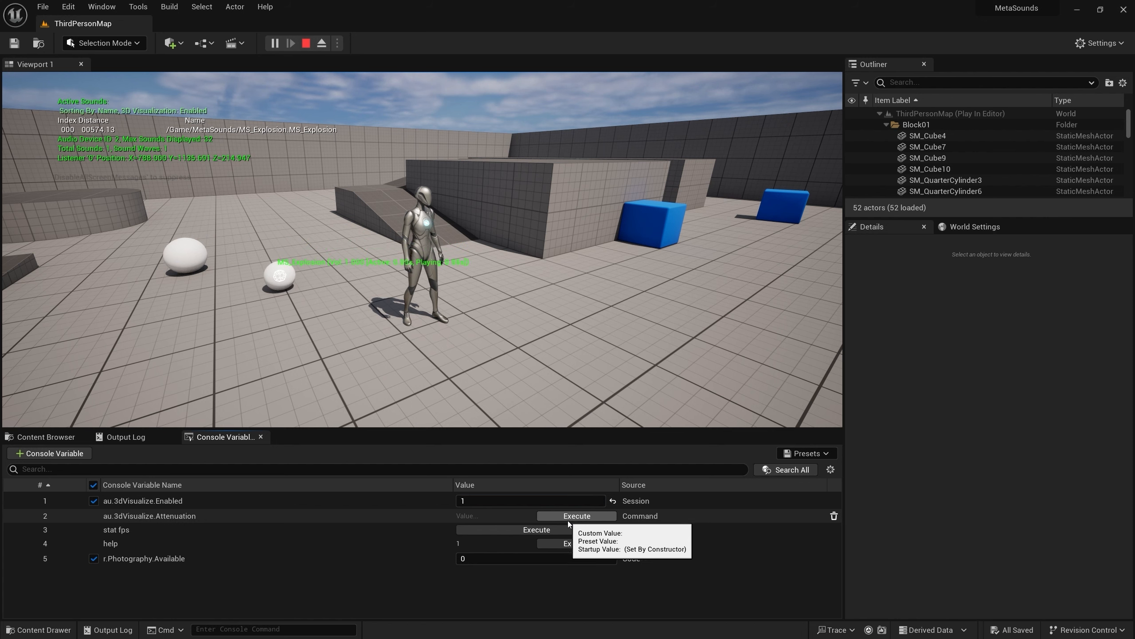
# Execute the au.3dVisualize.Attenuation command with the value 1
pyautogui.click(491, 517)
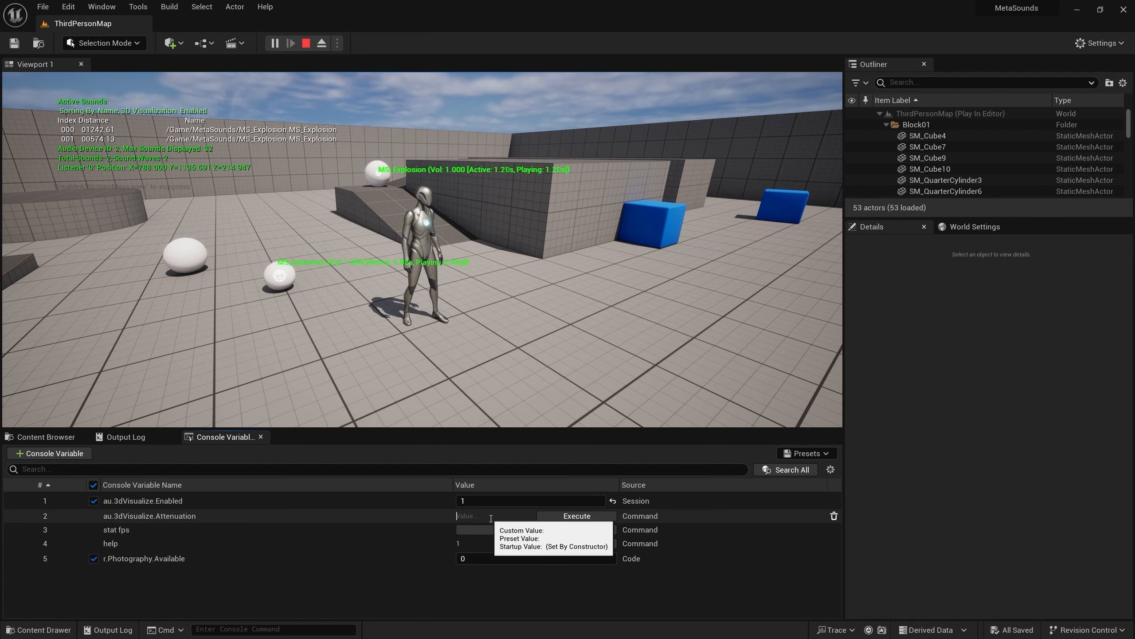
pyautogui.write('1')
pyautogui.click(563, 515)
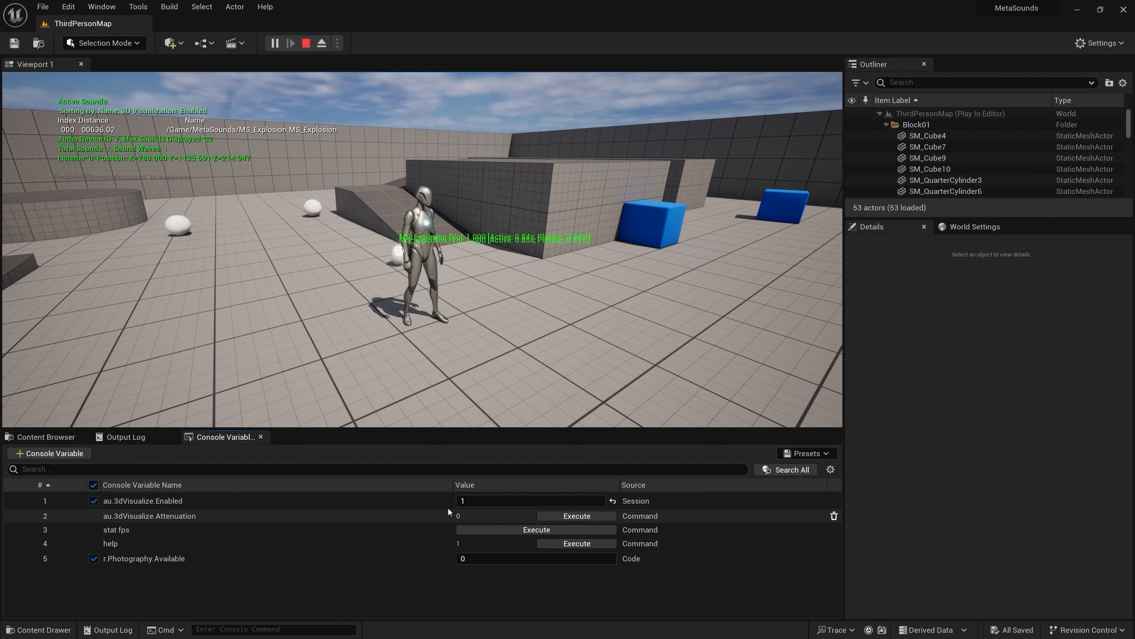
# Check the Output Log entries for the executed au.3dVisualize commands and the Multi-User Cvar sync message
pyautogui.click(126, 437)
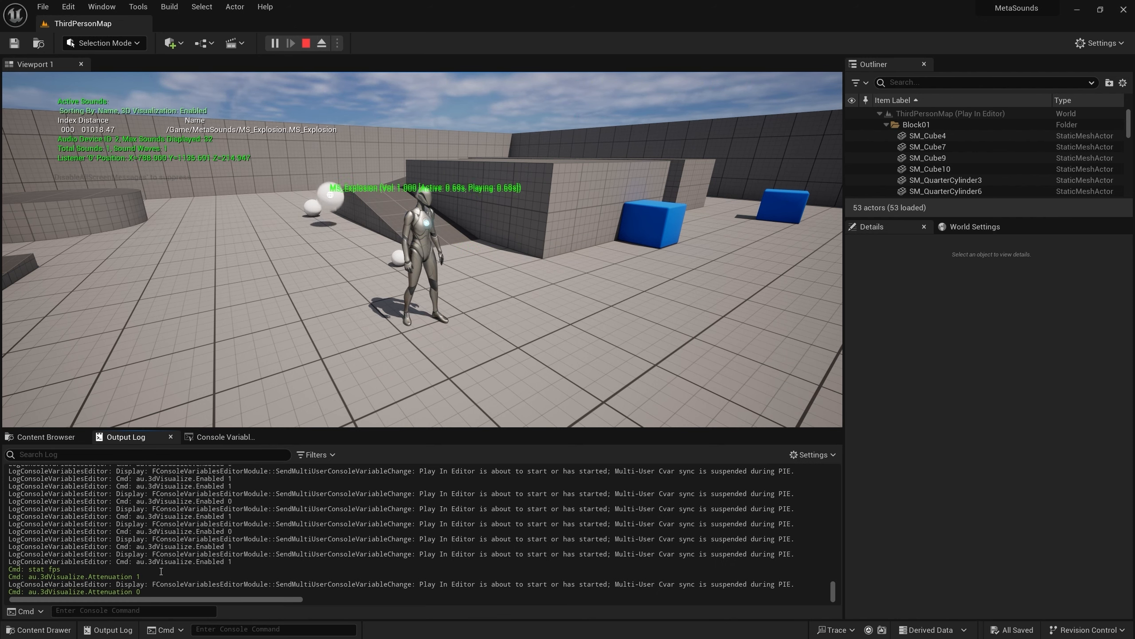
pyautogui.moveTo(147, 577)
pyautogui.mouseDown()
pyautogui.moveTo(9, 569)
pyautogui.moveTo(141, 596)
pyautogui.mouseUp()
pyautogui.click(26, 588)
pyautogui.moveTo(478, 591); pyautogui.dragTo(597, 586)
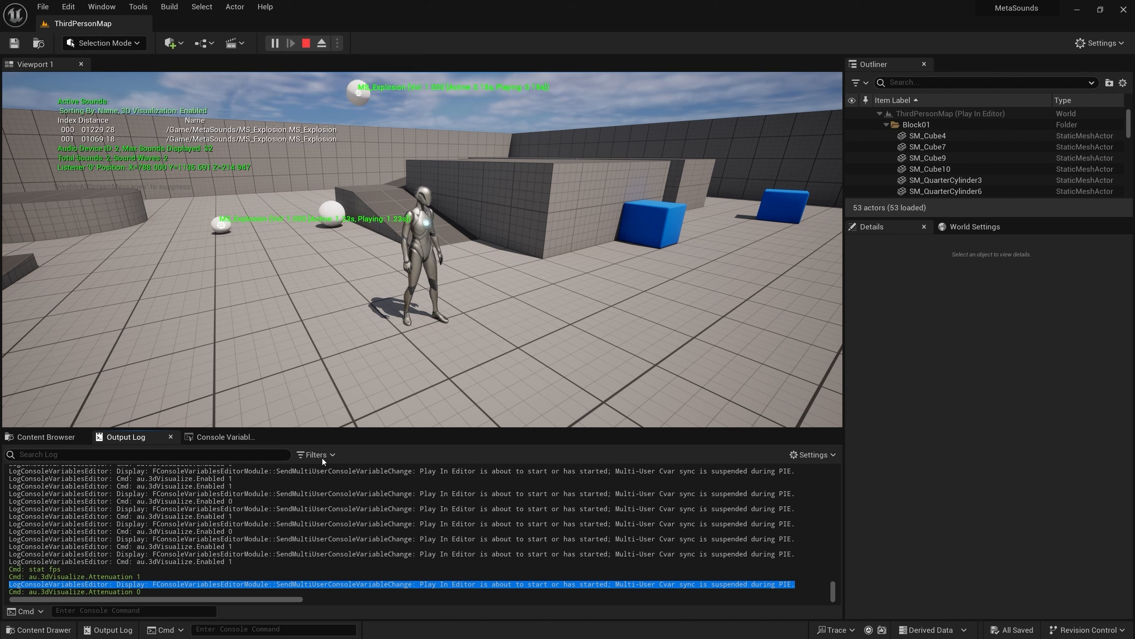
# Start saving the console variable list as a new preset and create a folder named Dev under Content
pyautogui.click(213, 439)
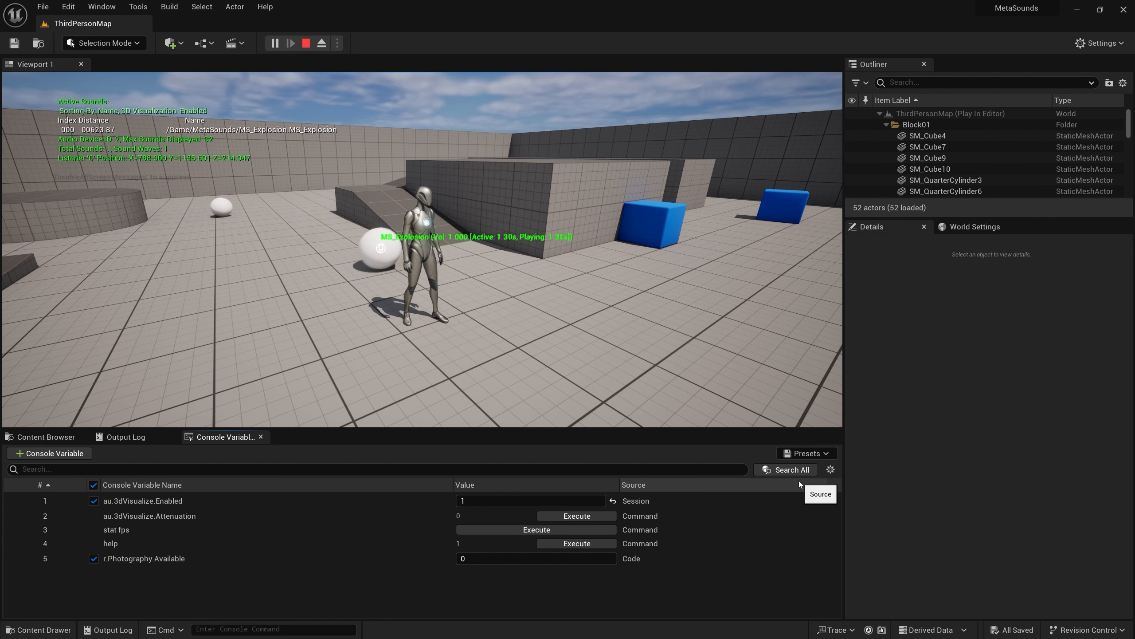
pyautogui.click(796, 453)
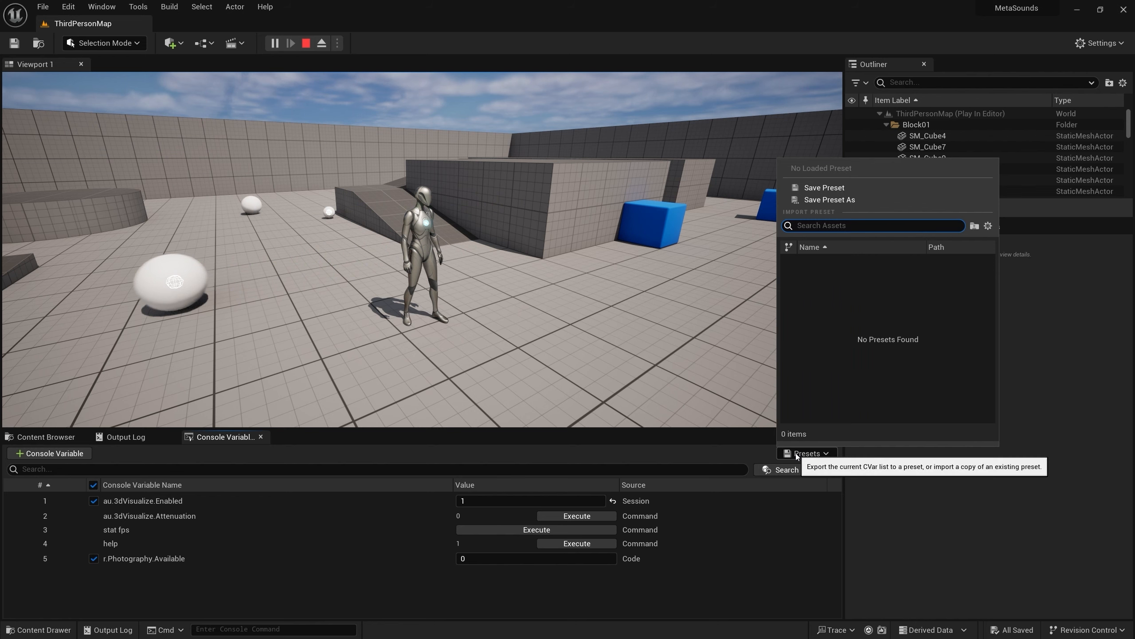
pyautogui.click(824, 199)
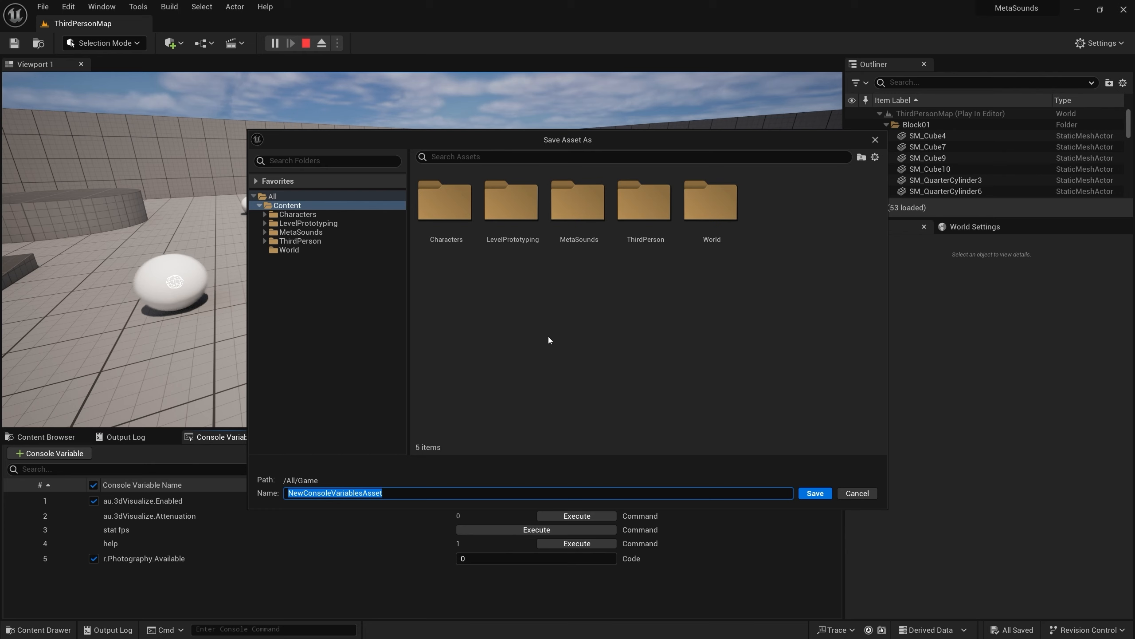
pyautogui.rightClick(662, 305)
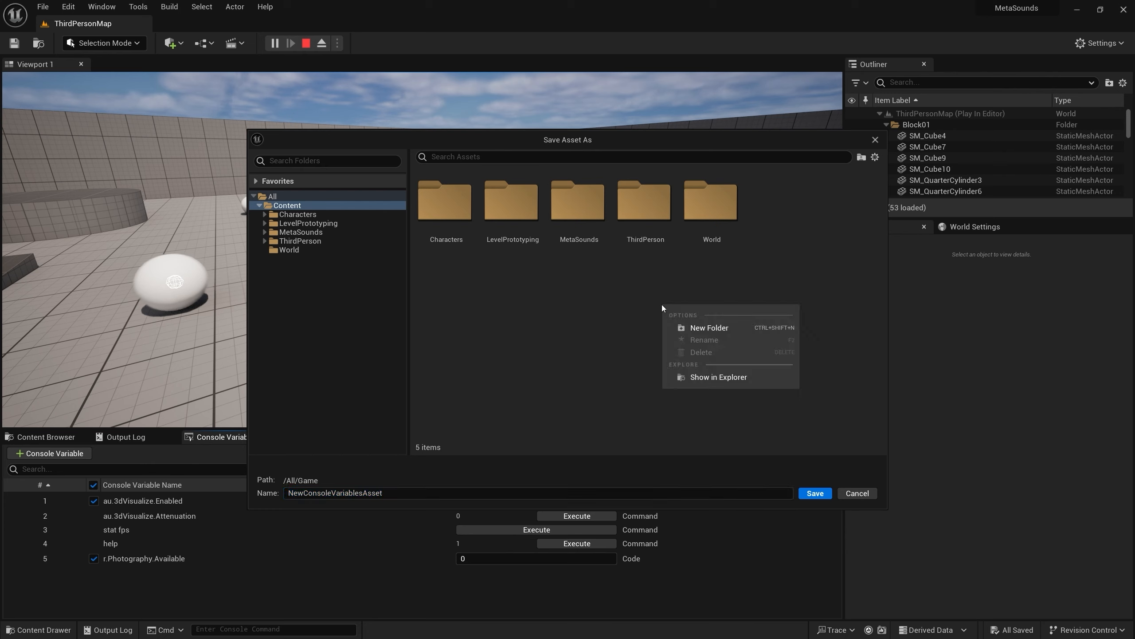
pyautogui.click(706, 329)
pyautogui.write('Dev')
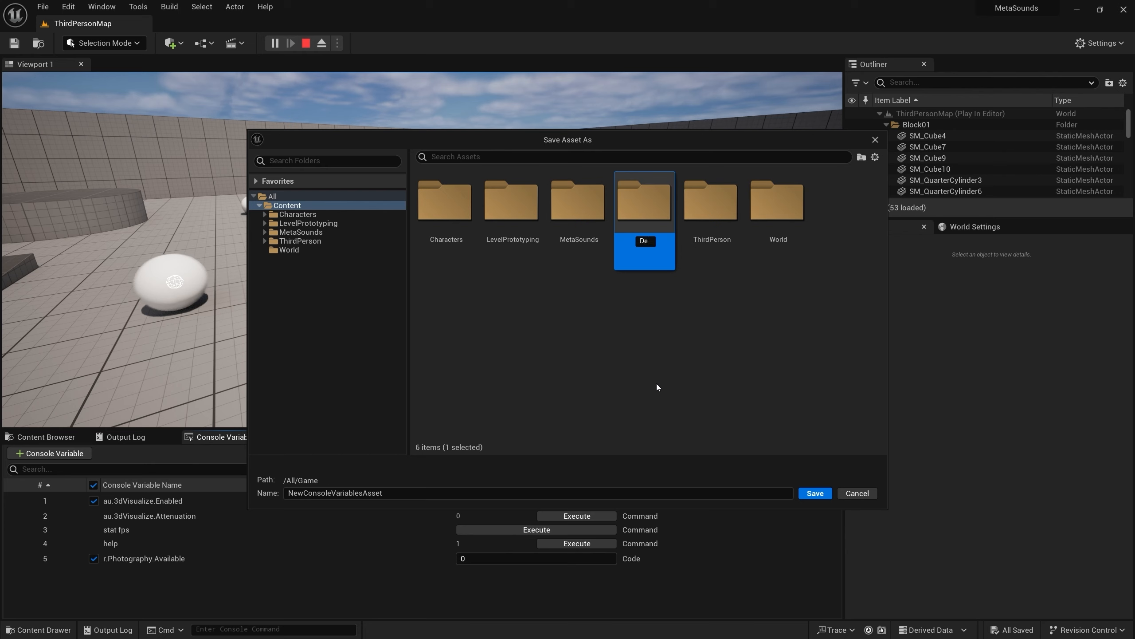
pyautogui.press('Return')
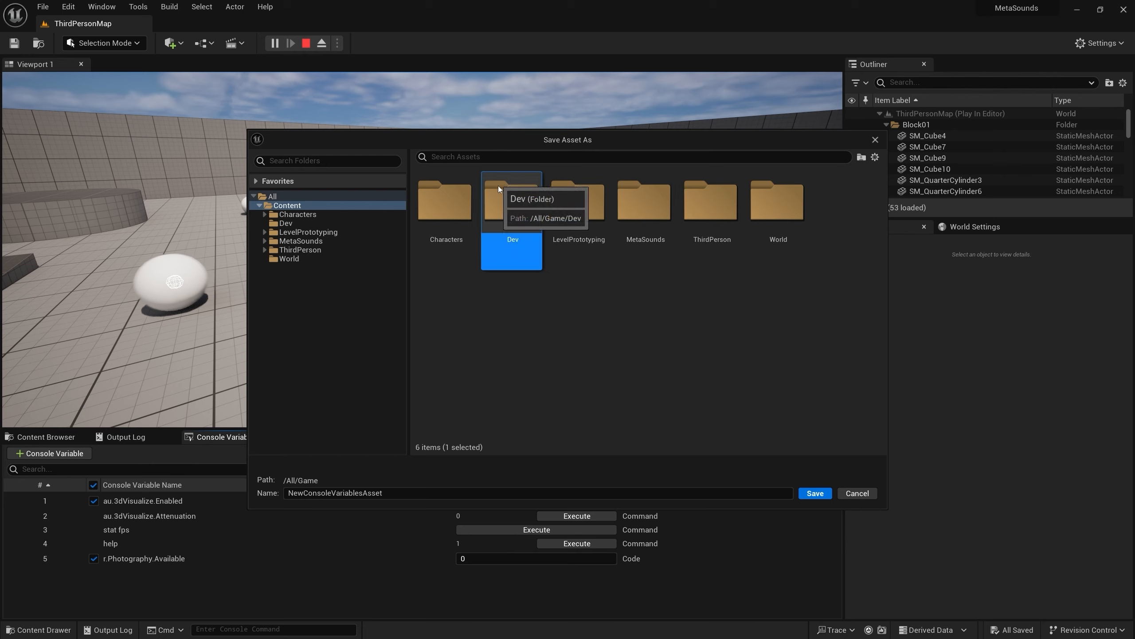
# Save the console variable preset as CVarSounds inside the Dev folder
pyautogui.doubleClick(491, 211)
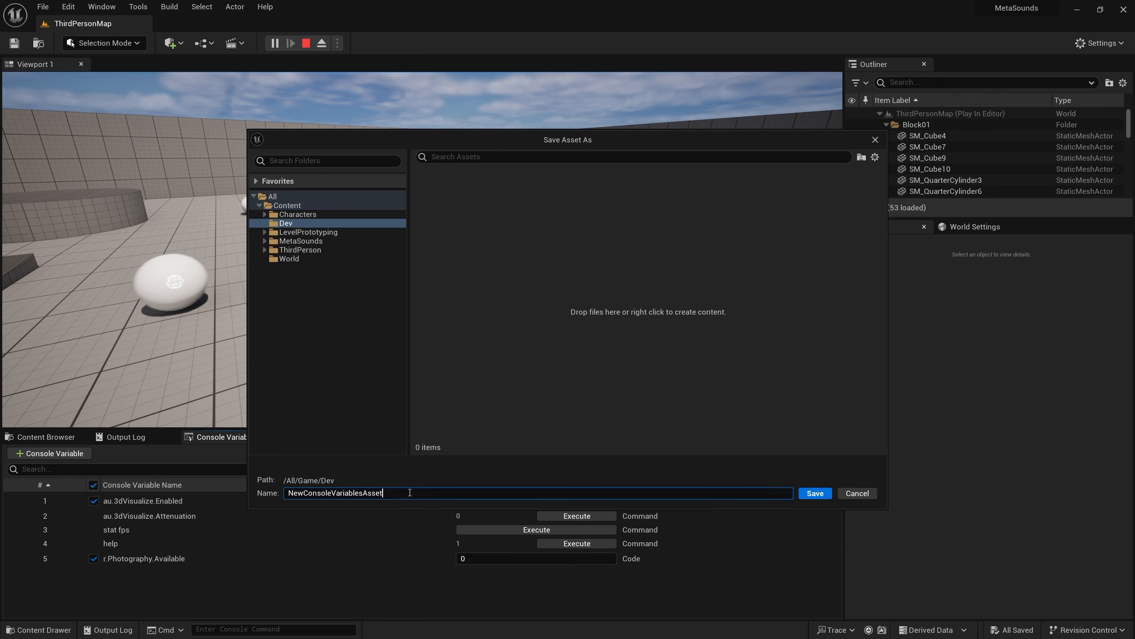
pyautogui.write('CVarSounds')
pyautogui.click(815, 493)
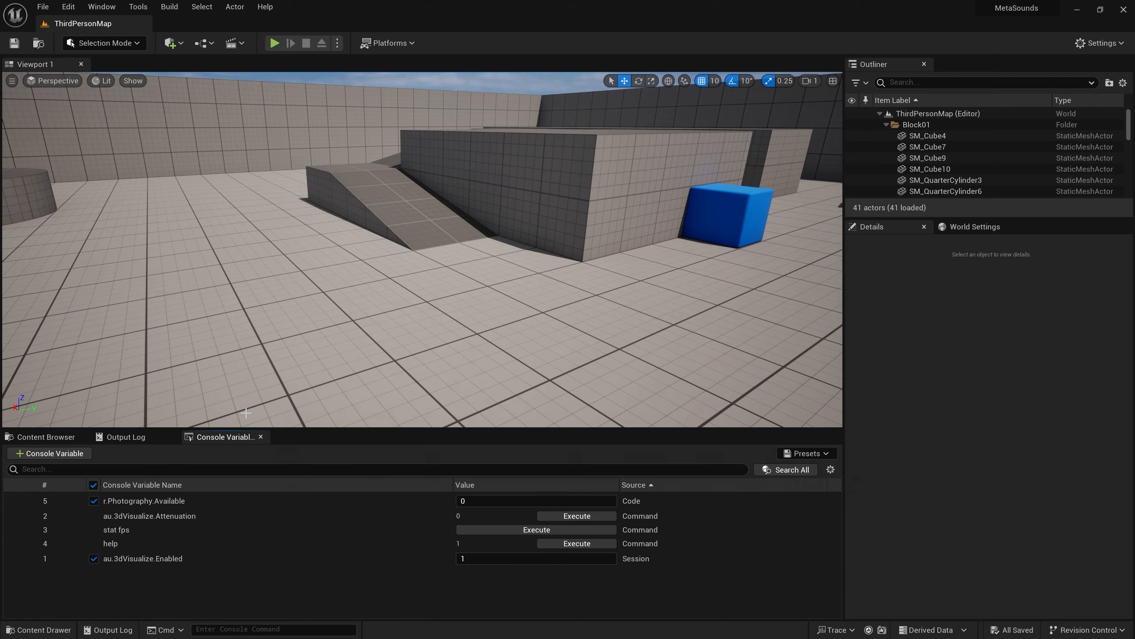
# Close the Console Variables Editor and reopen it by loading the CVarSounds asset from the Dev folder, dismissing the browser help page
pyautogui.click(262, 438)
pyautogui.click(49, 437)
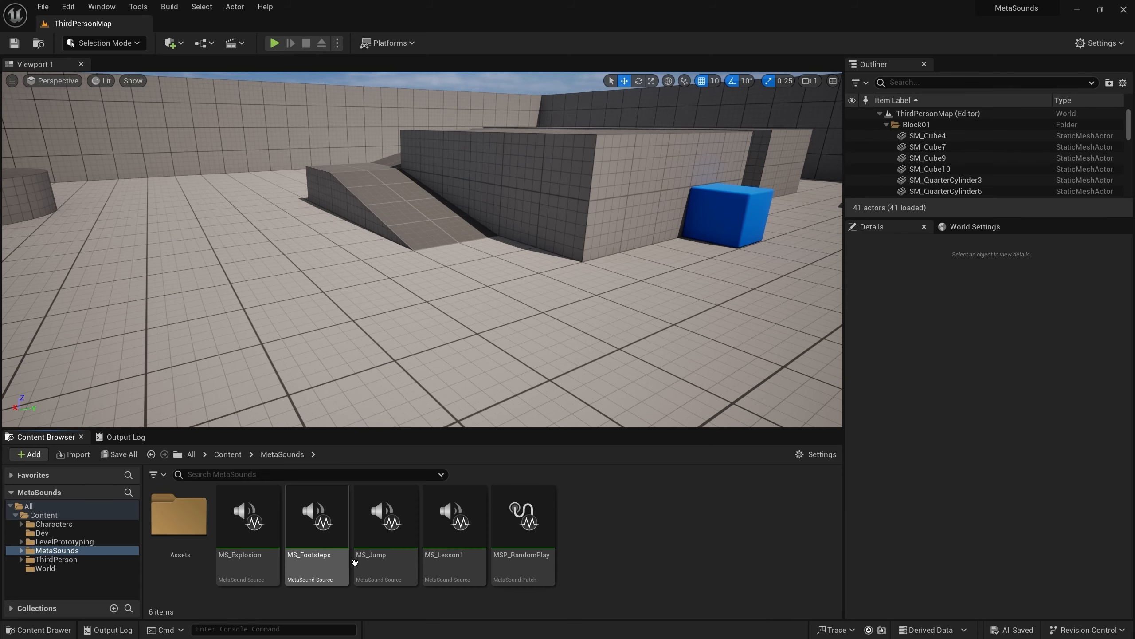
pyautogui.click(43, 518)
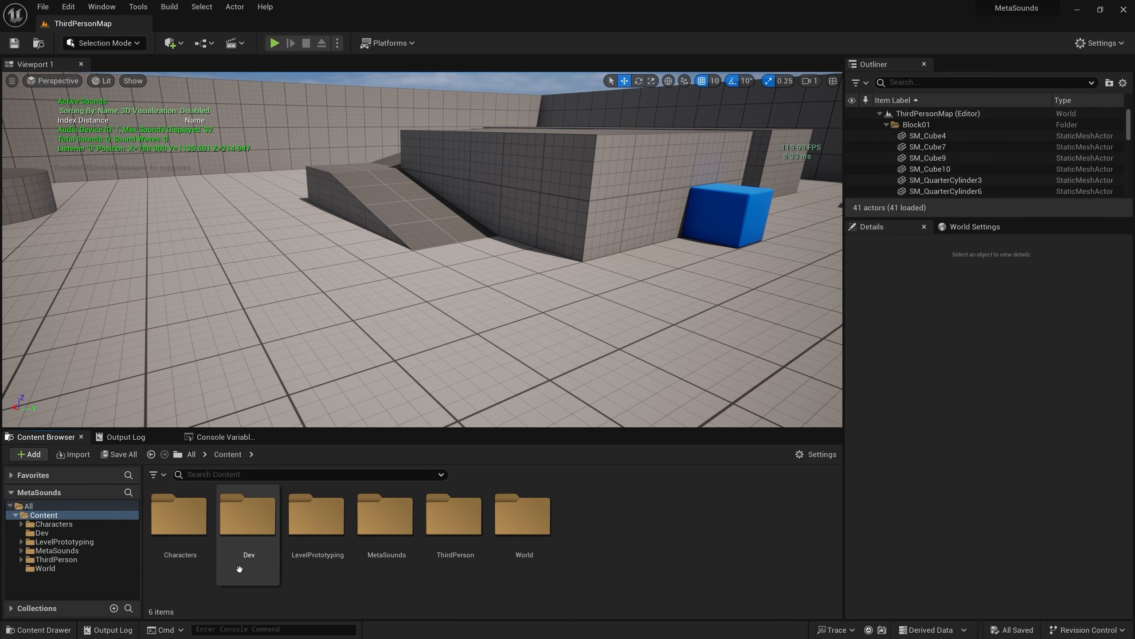
pyautogui.doubleClick(246, 514)
pyautogui.doubleClick(178, 515)
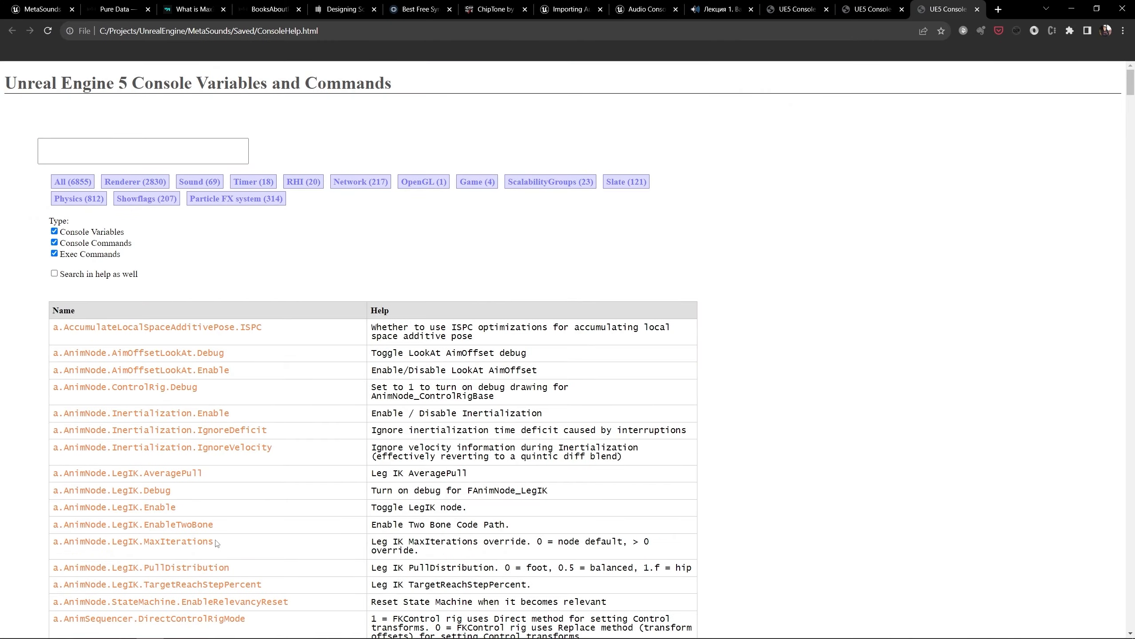
pyautogui.click(1070, 5)
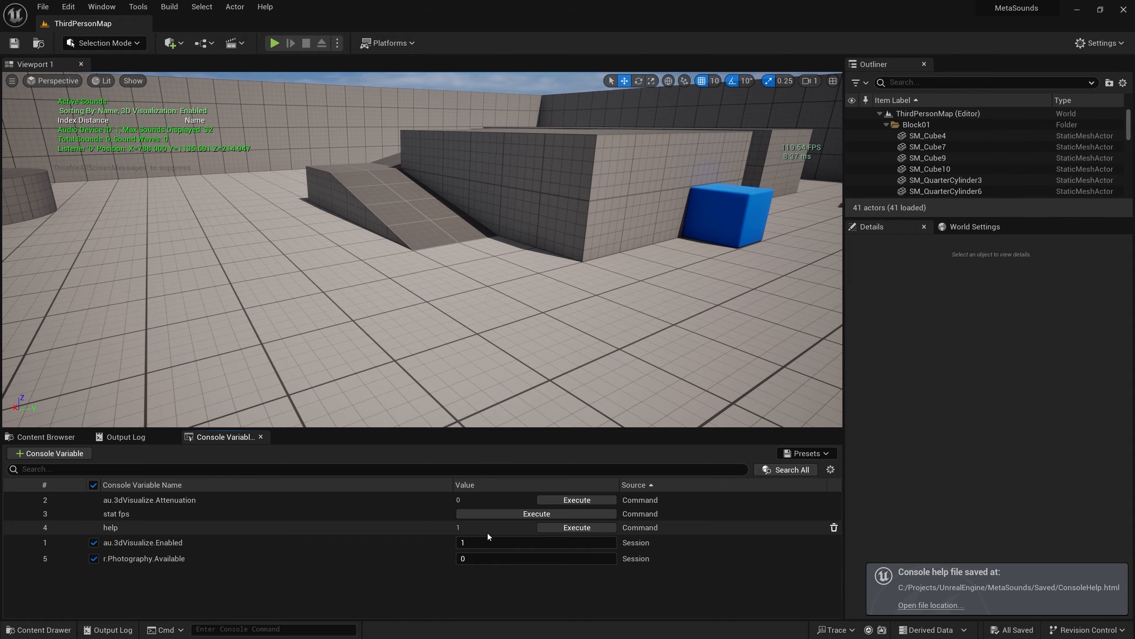
# Remove the help command from the console variable list and save the preset over the existing CVarSounds asset
pyautogui.click(834, 528)
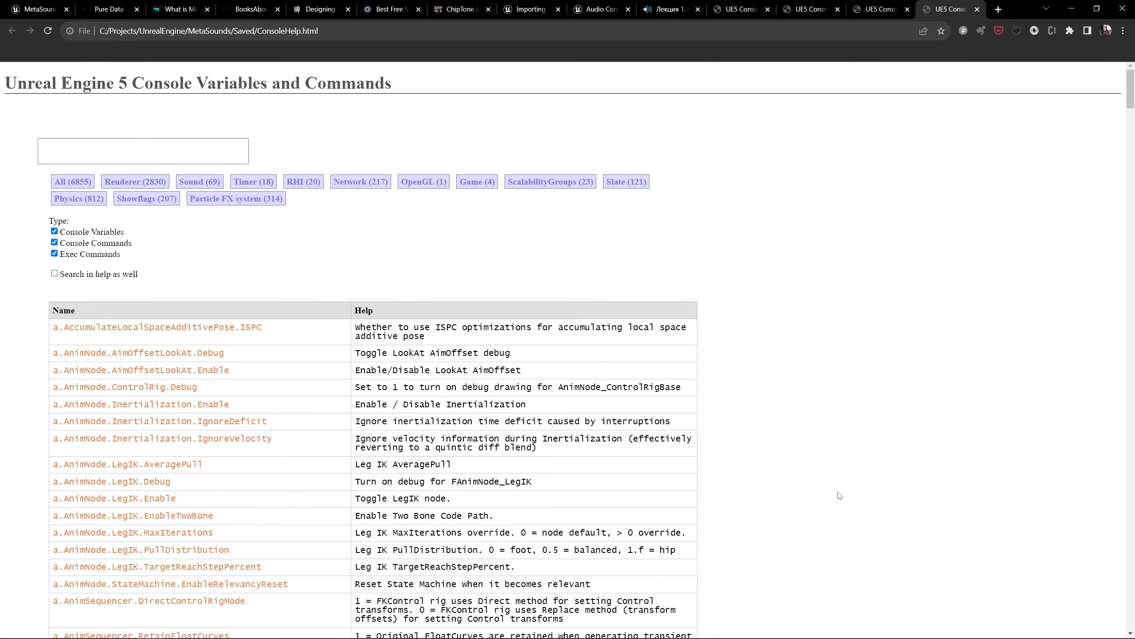
pyautogui.click(1070, 6)
pyautogui.click(807, 453)
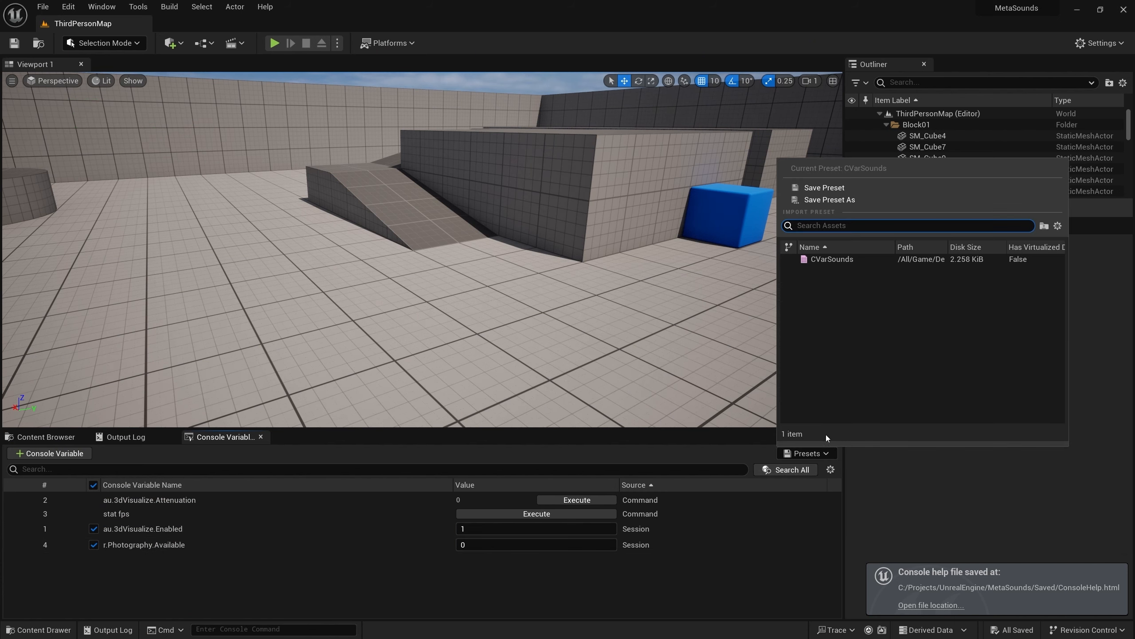
pyautogui.click(830, 200)
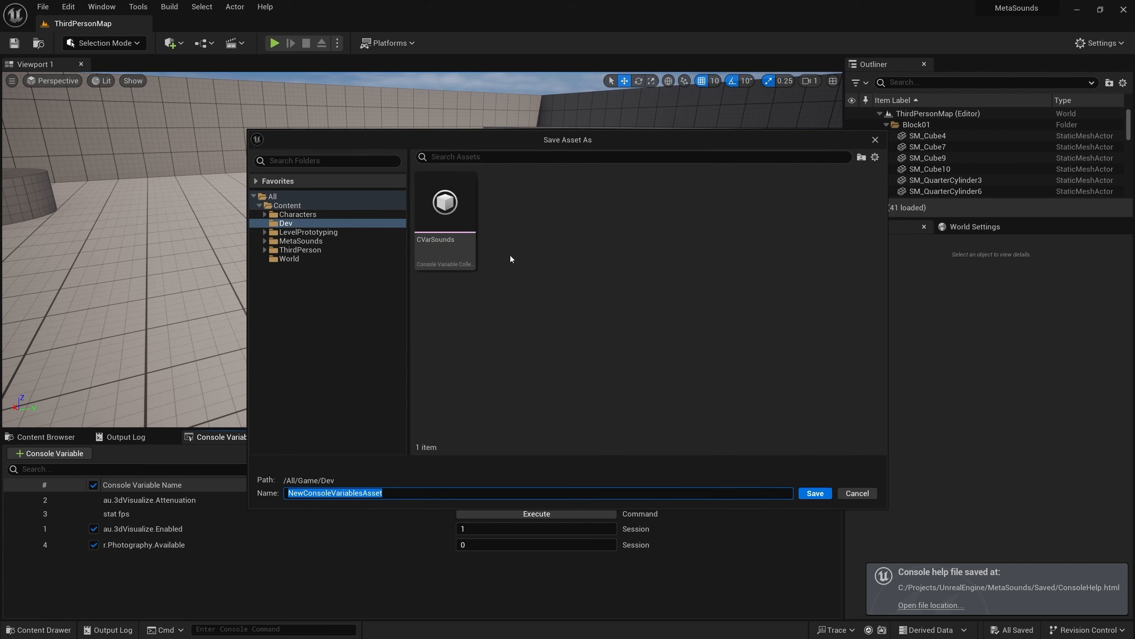
pyautogui.click(811, 492)
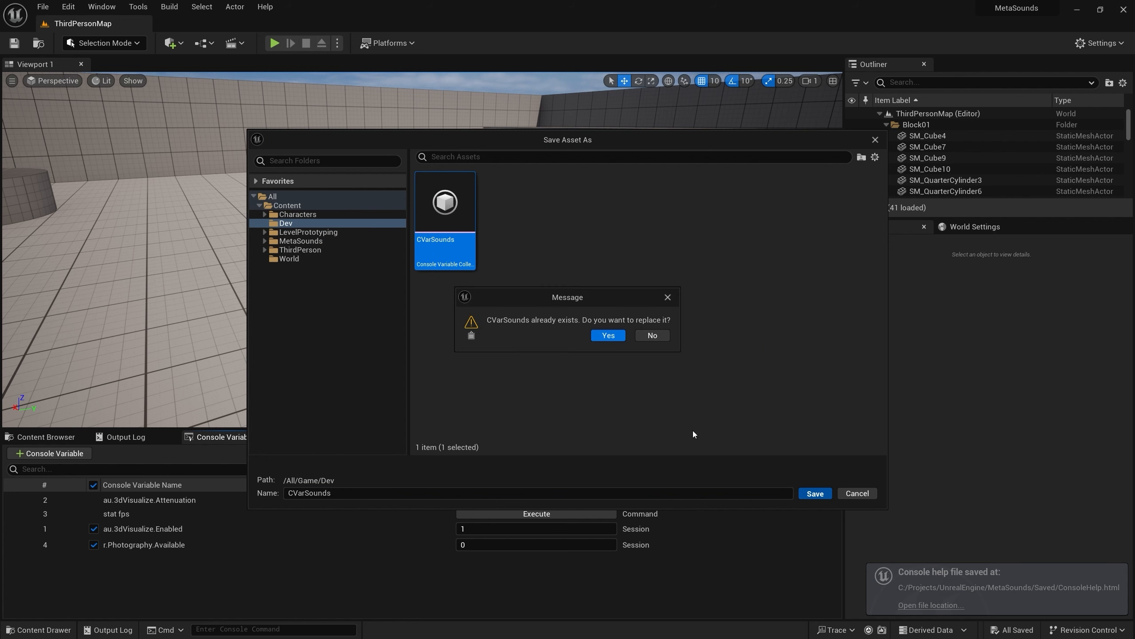
pyautogui.click(609, 335)
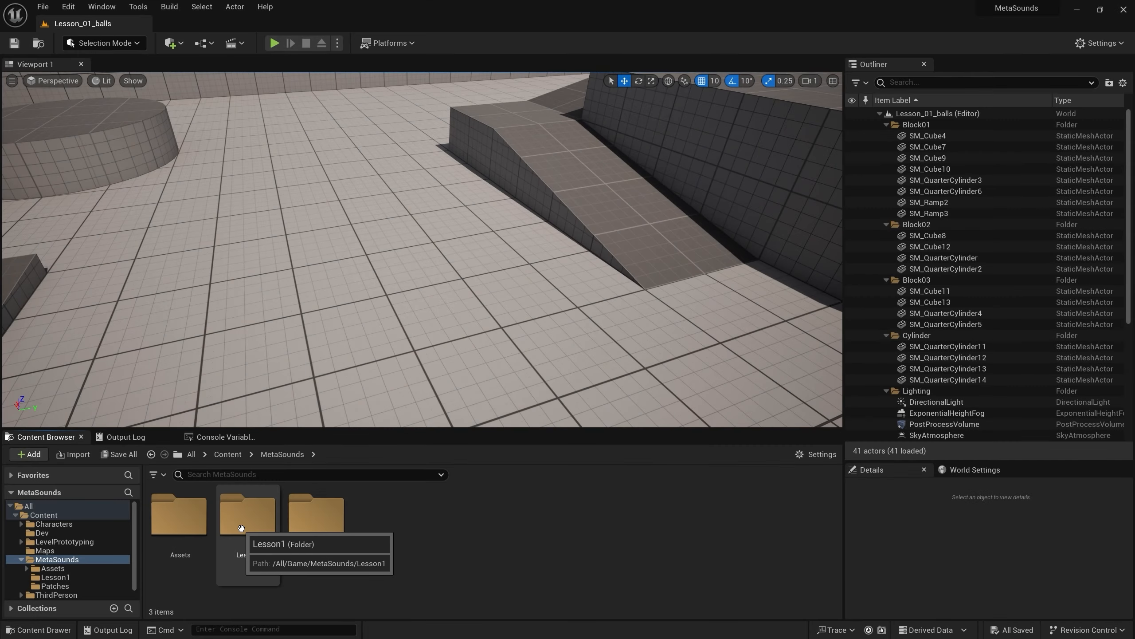
# Open MS_Lesson1 from the Lesson1 folder and preview its playback, triggering the Bang input before stopping it
pyautogui.doubleClick(248, 521)
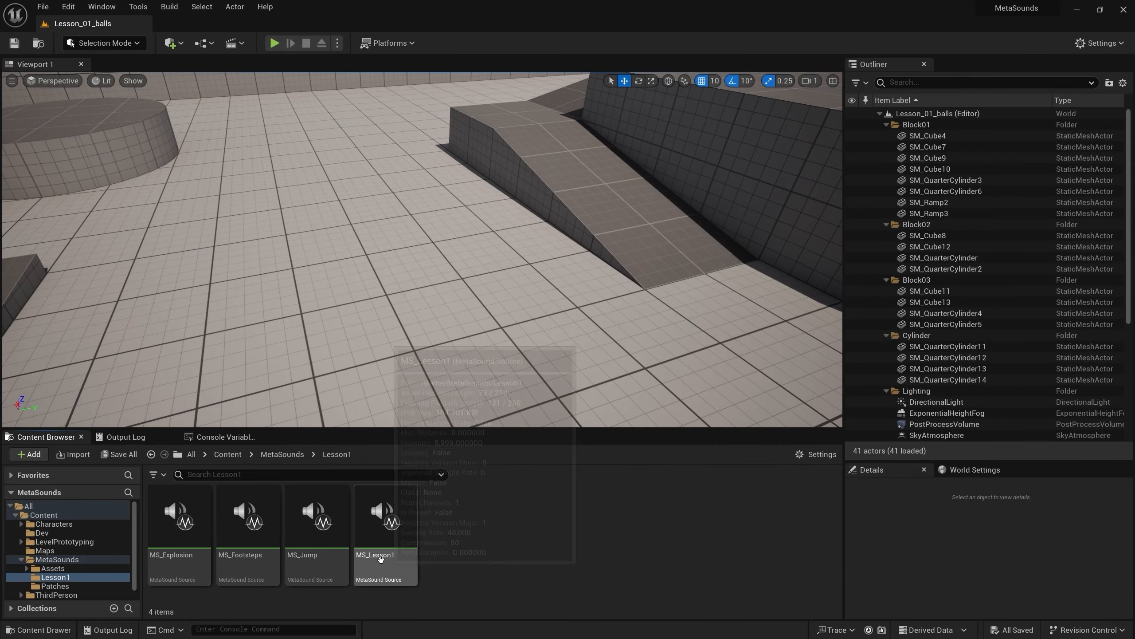
pyautogui.doubleClick(386, 521)
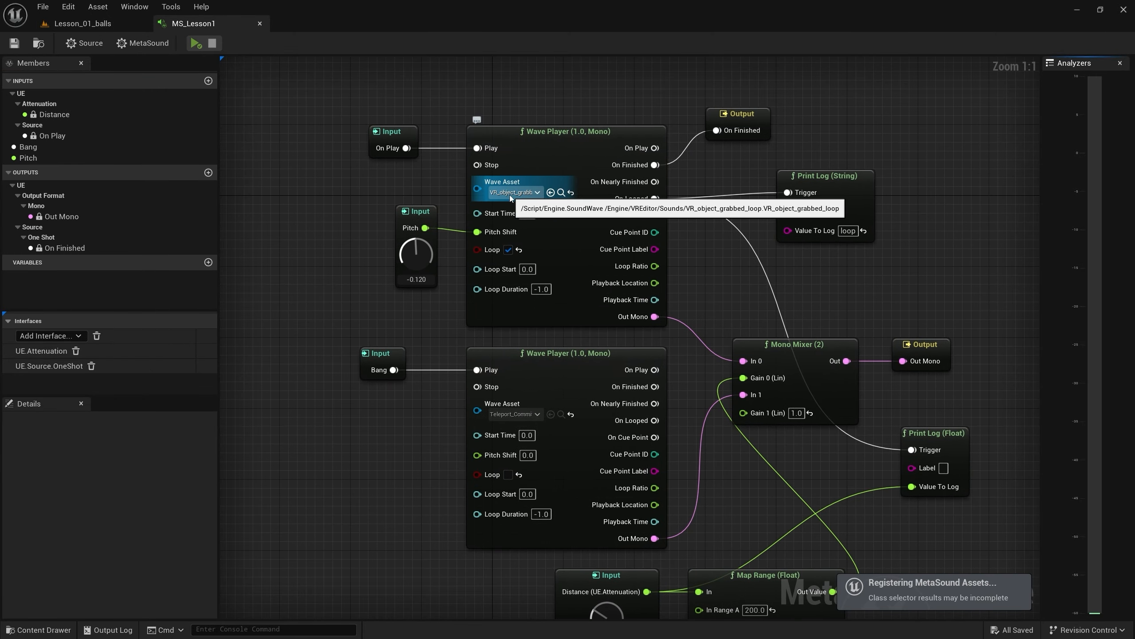
pyautogui.moveTo(348, 259); pyautogui.dragTo(311, 214, button='right')
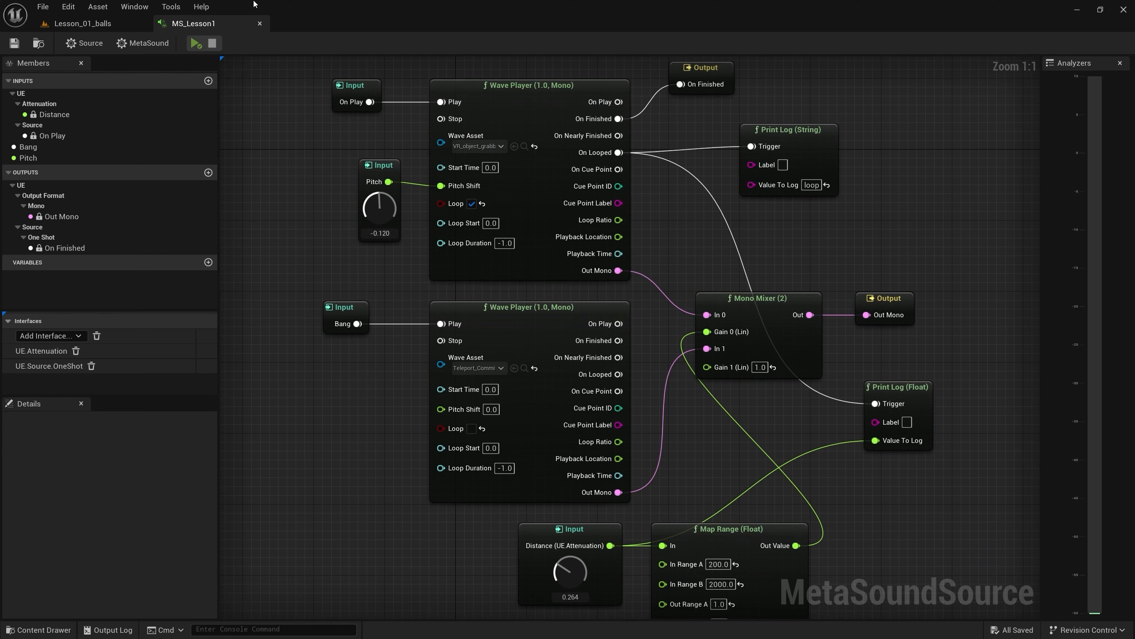
pyautogui.click(194, 43)
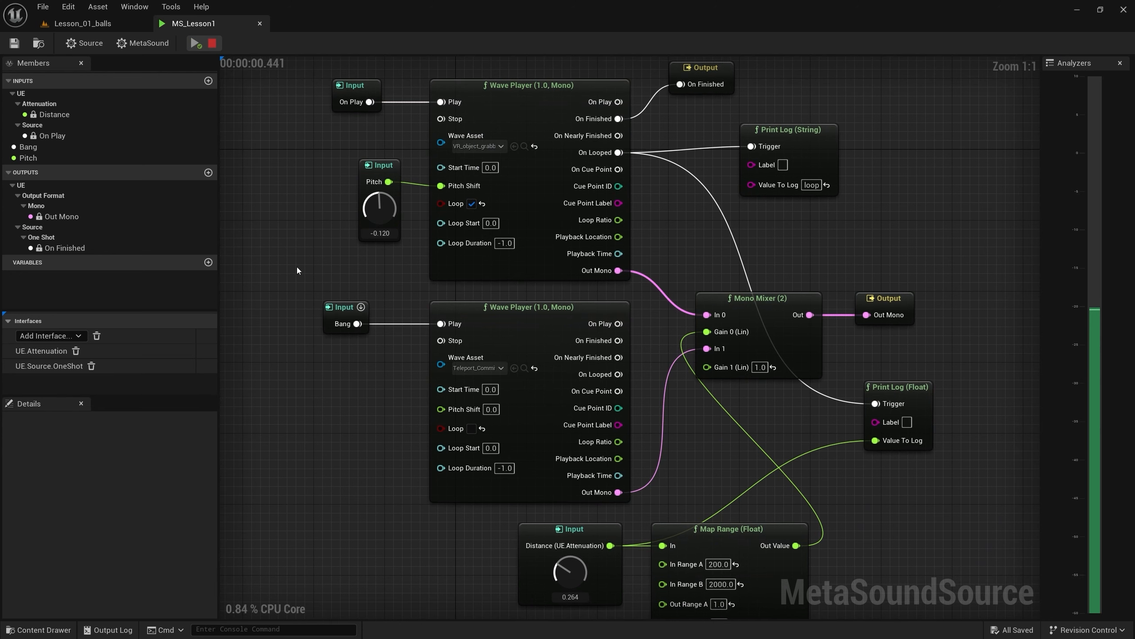
pyautogui.click(361, 307)
pyautogui.click(217, 43)
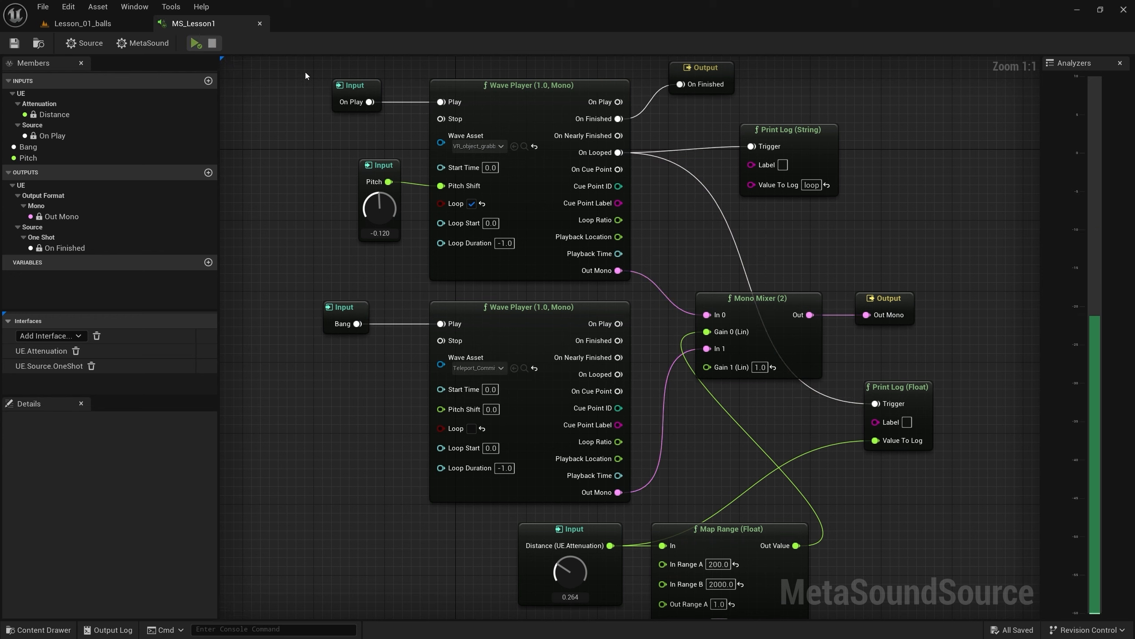
# Return to the Lesson_01_balls level and review the contents of the Patches and Maps folders
pyautogui.click(92, 26)
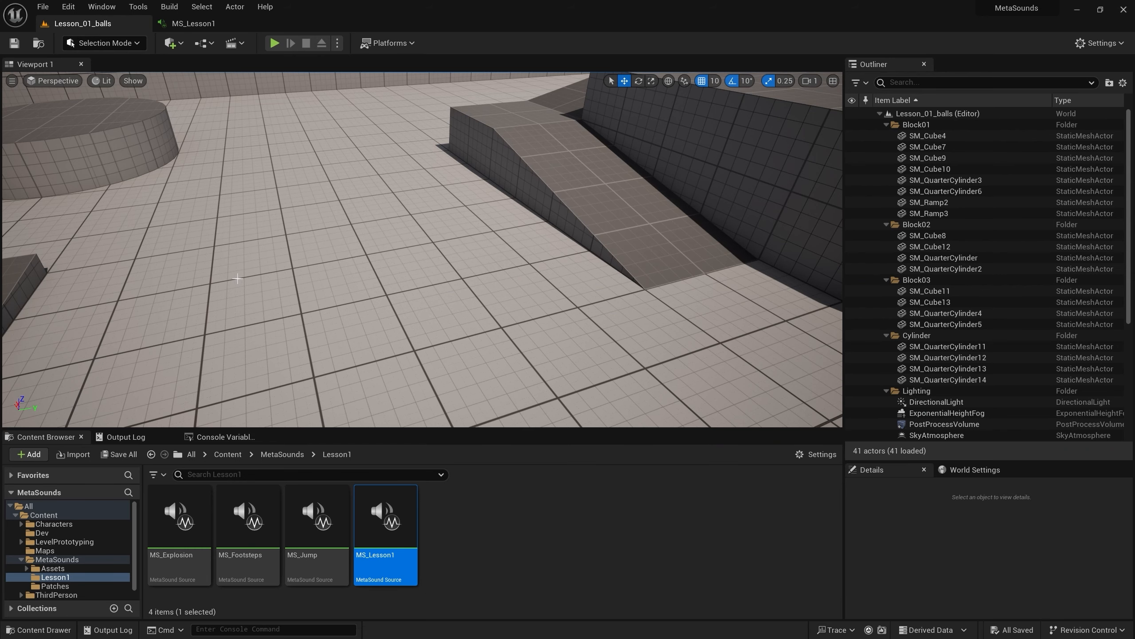
pyautogui.click(50, 586)
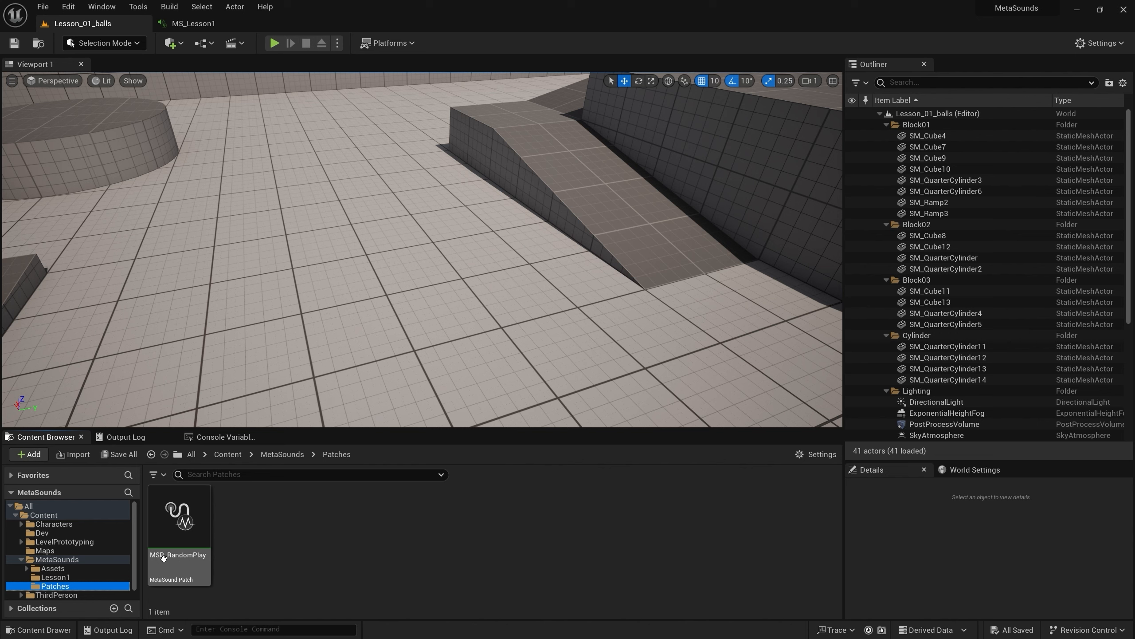
pyautogui.click(45, 550)
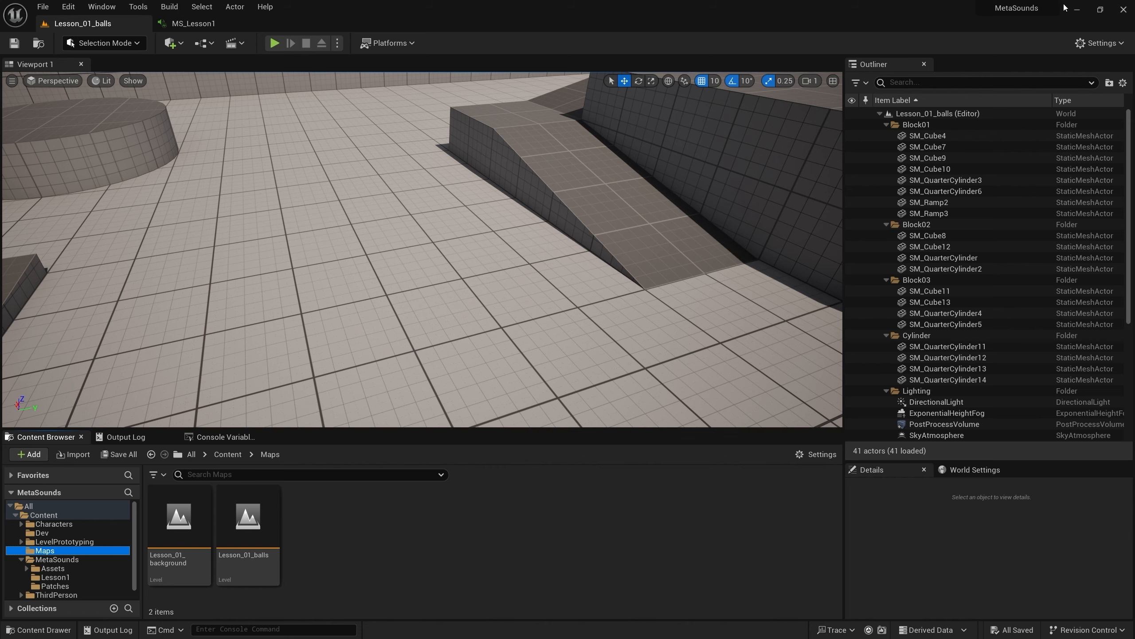
# Switch to the browser, review the Basics lecture page's resource links and show the UnrealMetaSounds GitHub repository
pyautogui.click(1076, 11)
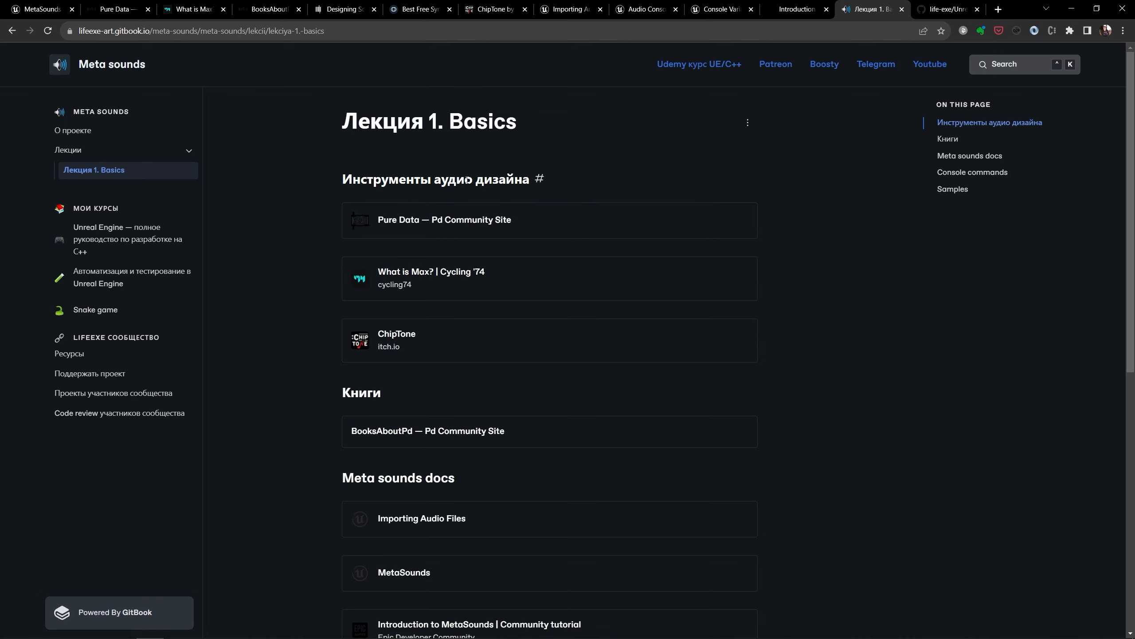
pyautogui.scroll(-2, 429, 425)
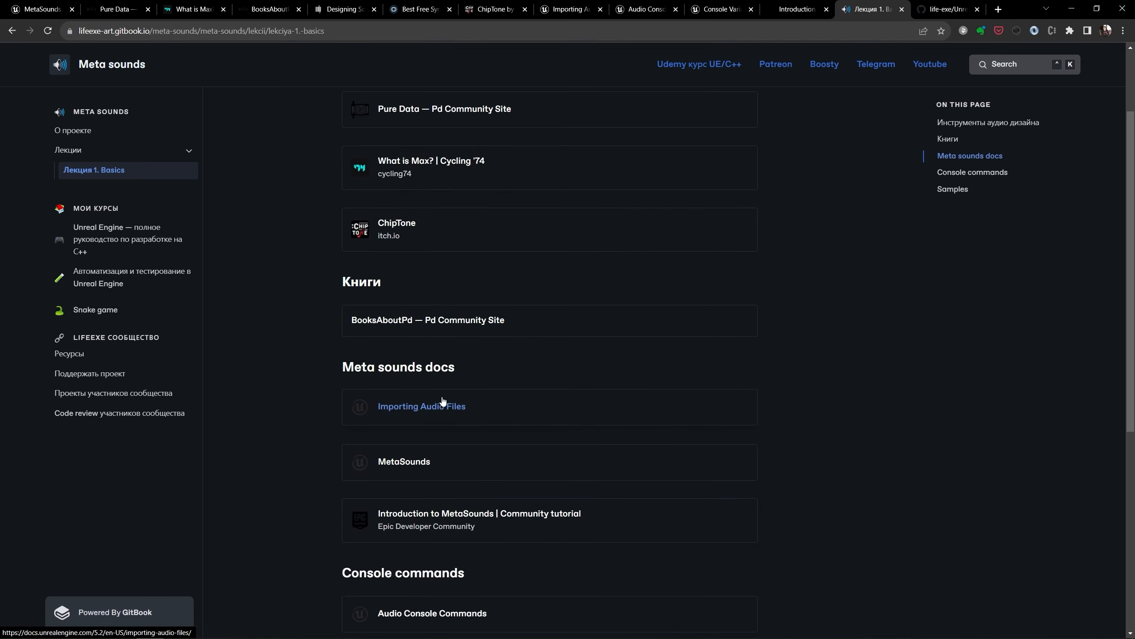
pyautogui.scroll(-3, 441, 394)
pyautogui.scroll(-4, 444, 414)
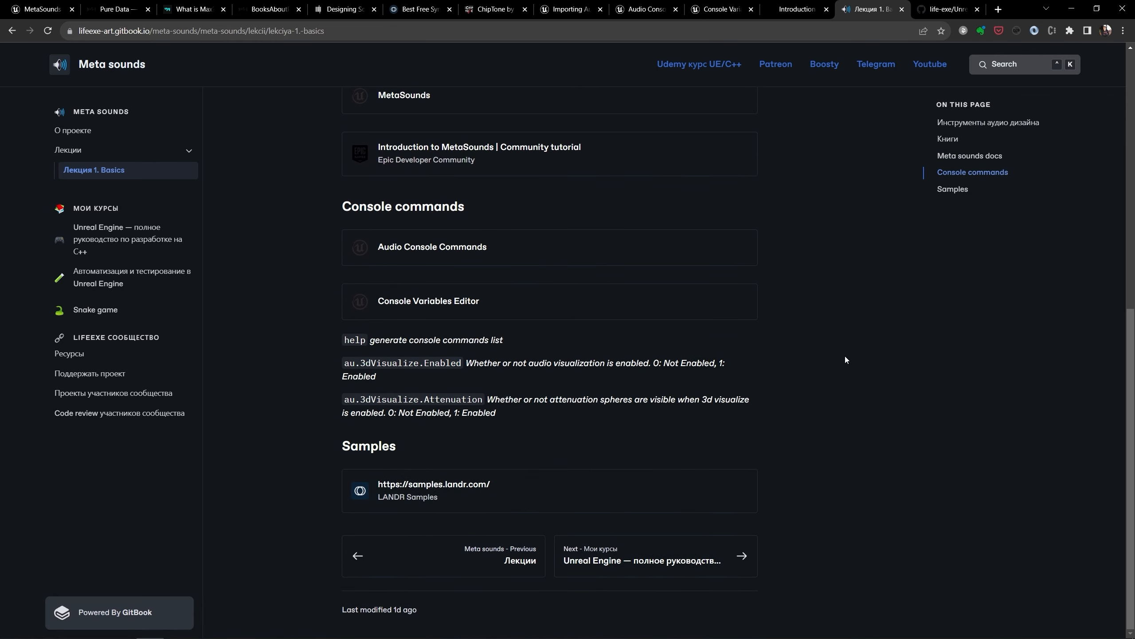
pyautogui.click(942, 5)
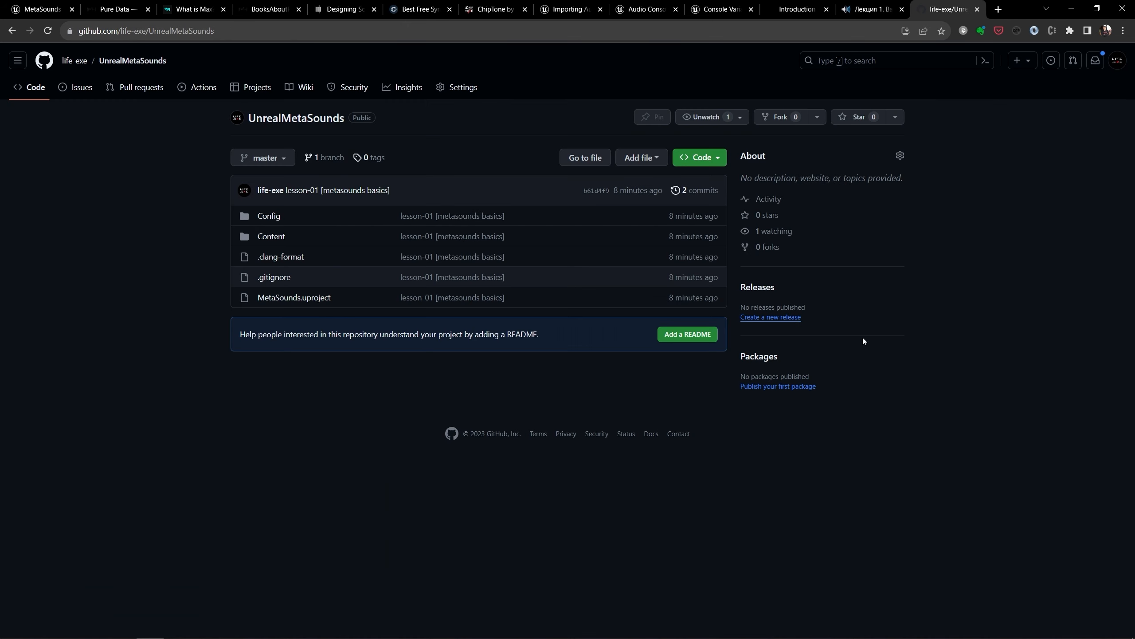